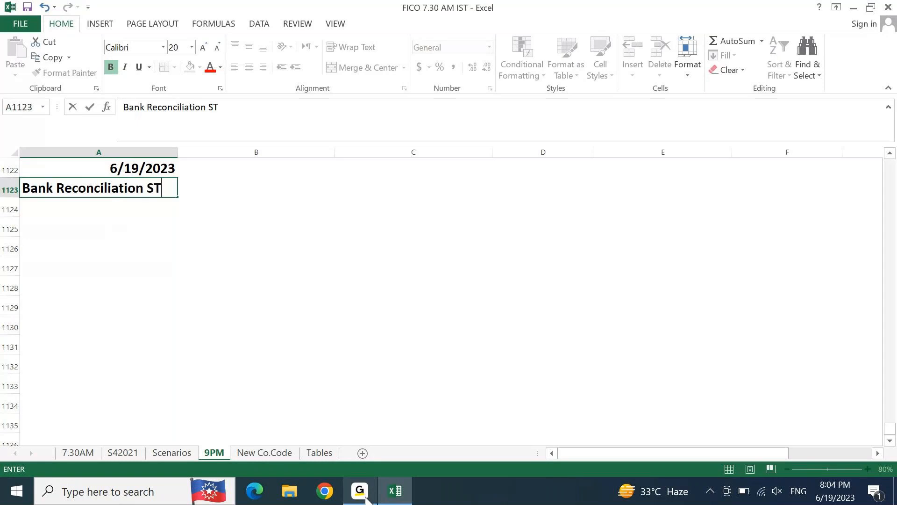
# Step: Complete the title in cell A1123 so it reads "Bank Reconciliation Statement - BRS"
pyautogui.write('ent ')
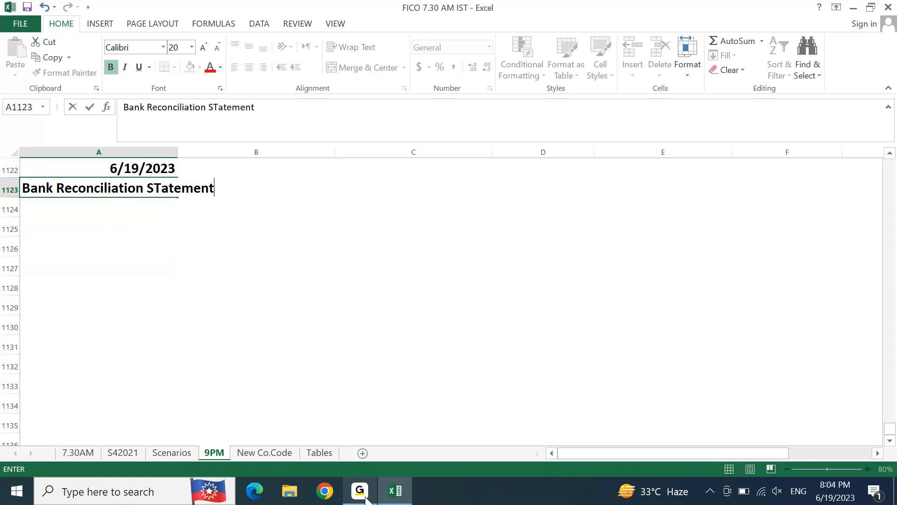
pyautogui.write('- BRS')
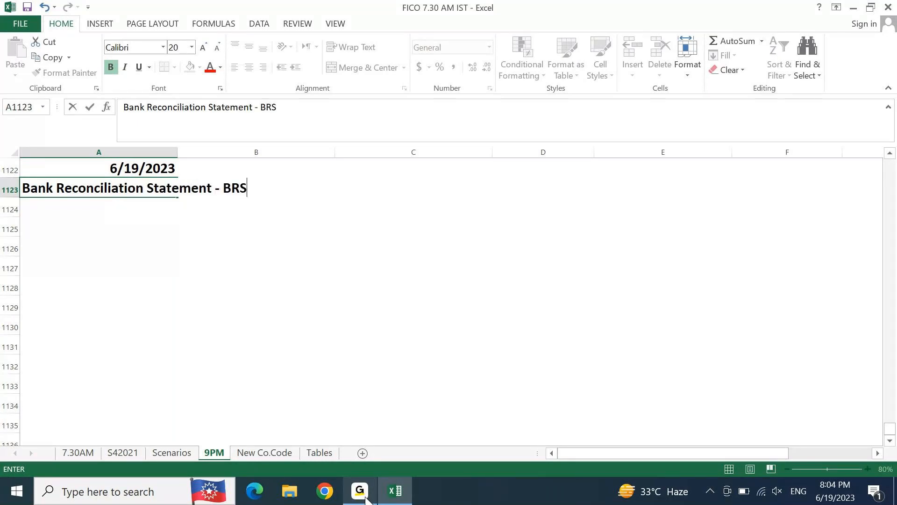
pyautogui.press('Return')
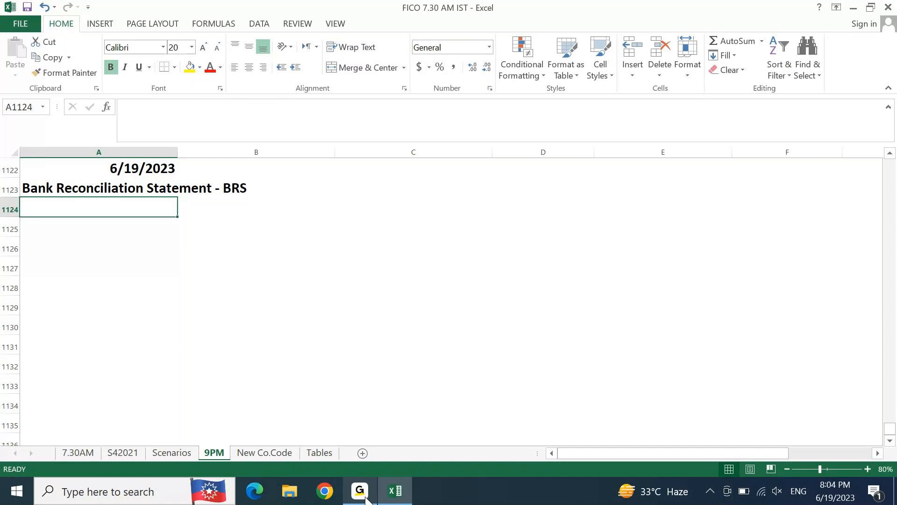
# Step: Leave one row blank below the title and enter the heading "Accounting Entries in BRS" in cell A1125
pyautogui.press('Return')
pyautogui.write('Accounti')
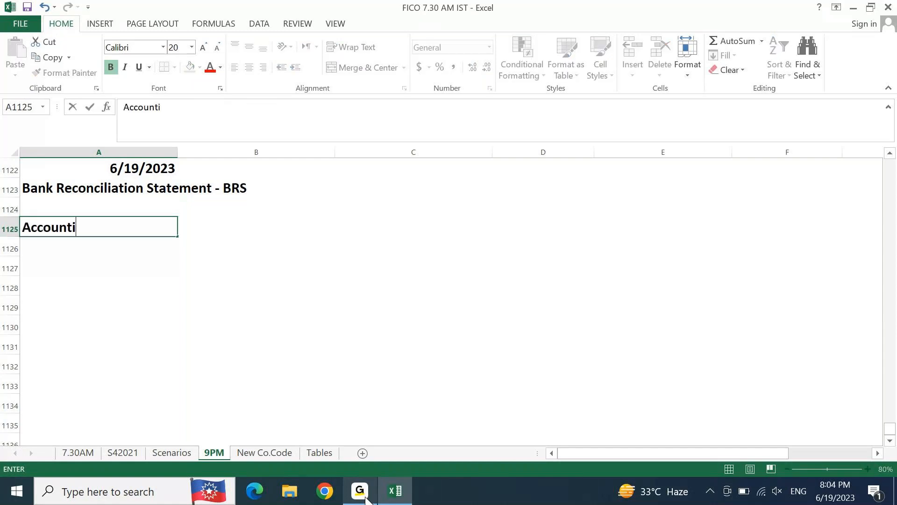
pyautogui.write('ng Entries ')
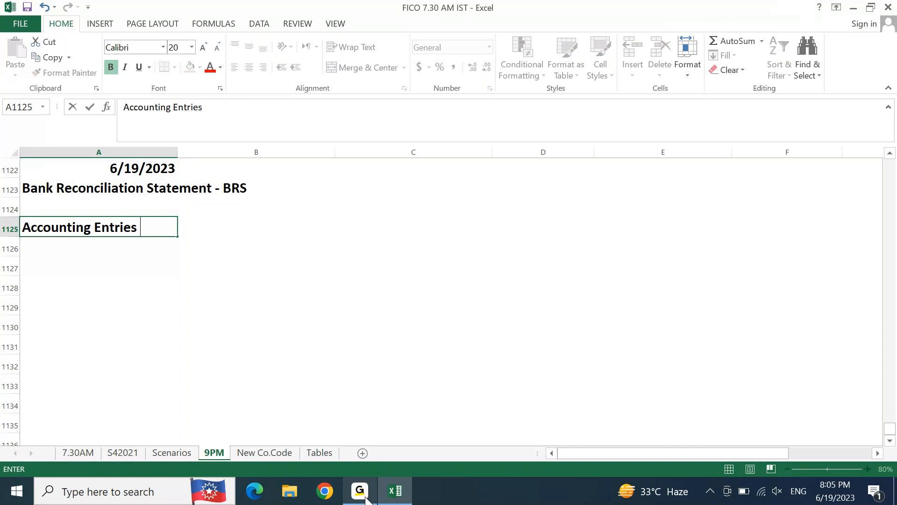
pyautogui.write('in BRS')
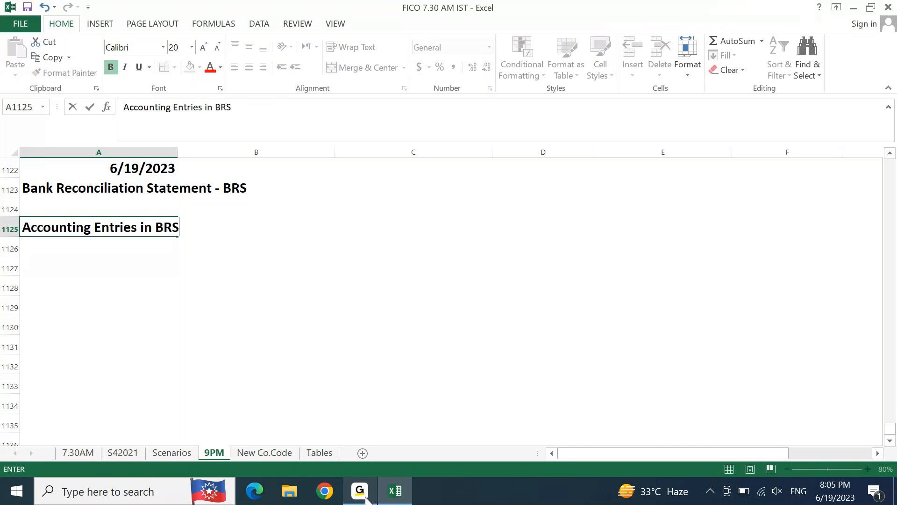
pyautogui.press('Return')
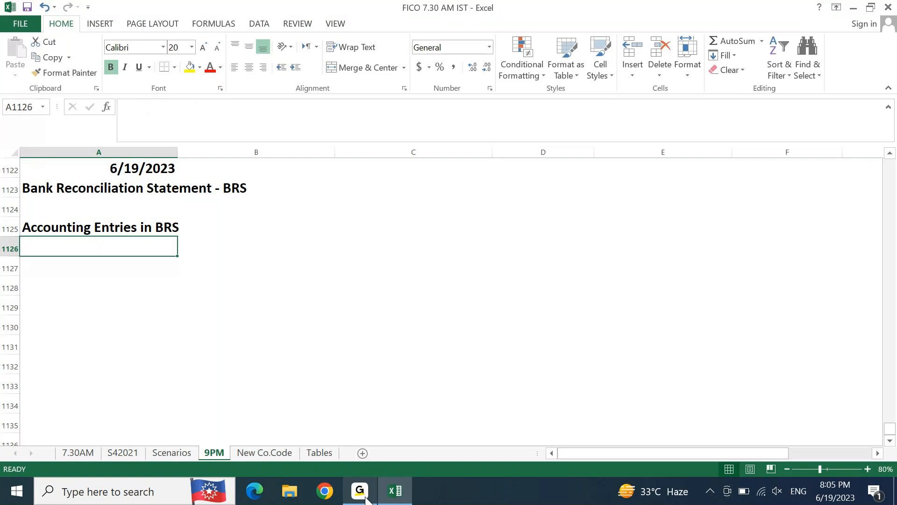
# Step: Fill A1125:D1125 with yellow and merge and center the "Accounting Entries in BRS" heading across it
pyautogui.press('Up')
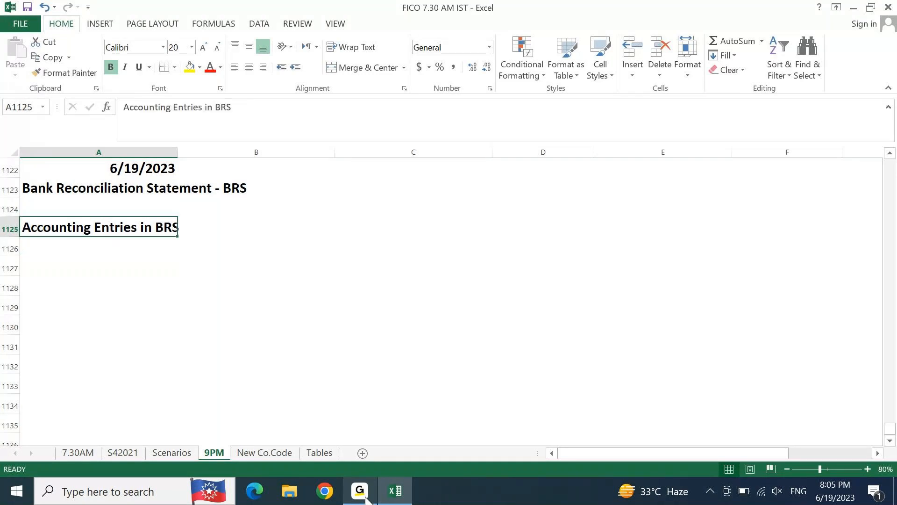
pyautogui.hotkey('shift', 'Right')
pyautogui.hotkey('shift', 'Right')
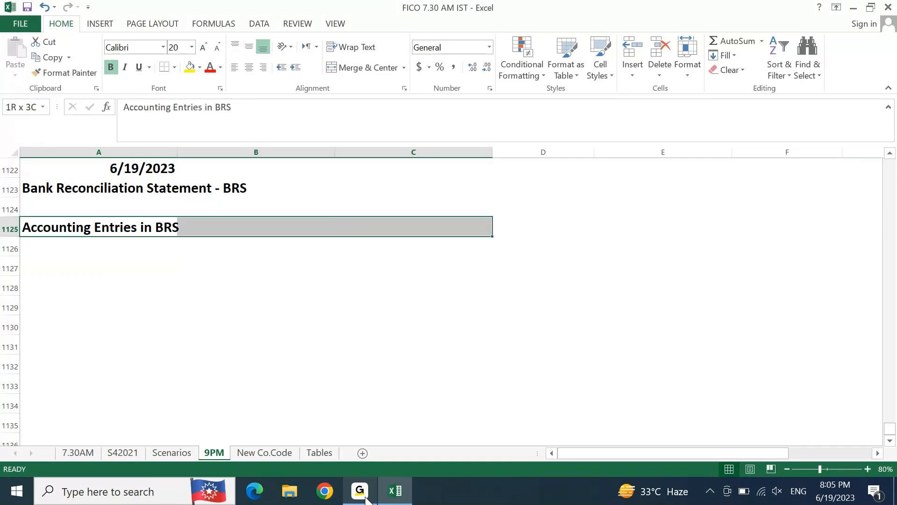
pyautogui.hotkey('shift', 'Right')
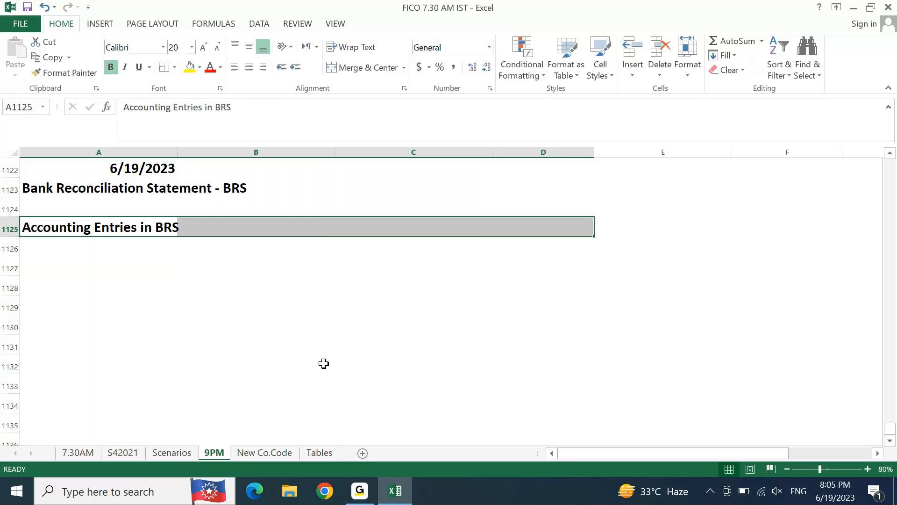
pyautogui.click(189, 67)
pyautogui.click(356, 70)
pyautogui.press('Down')
pyautogui.press('Down')
pyautogui.press('Down')
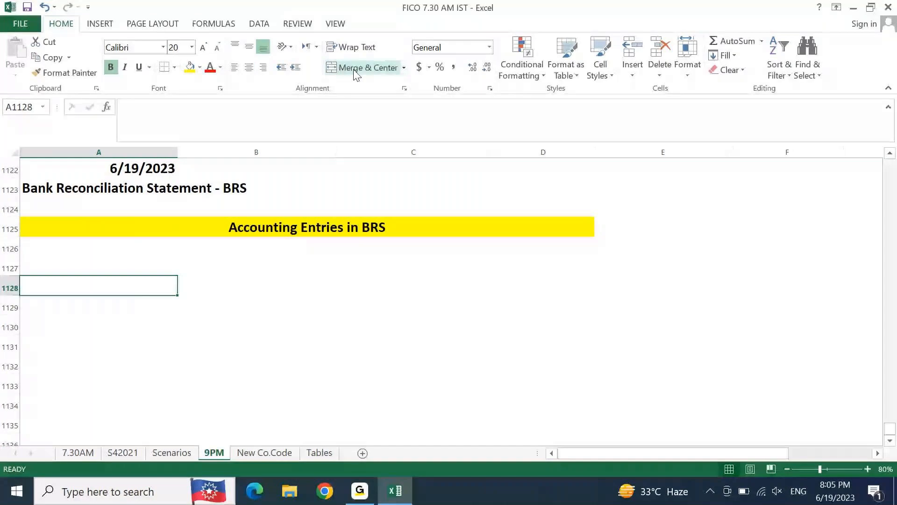
pyautogui.press('Right')
pyautogui.press('Down')
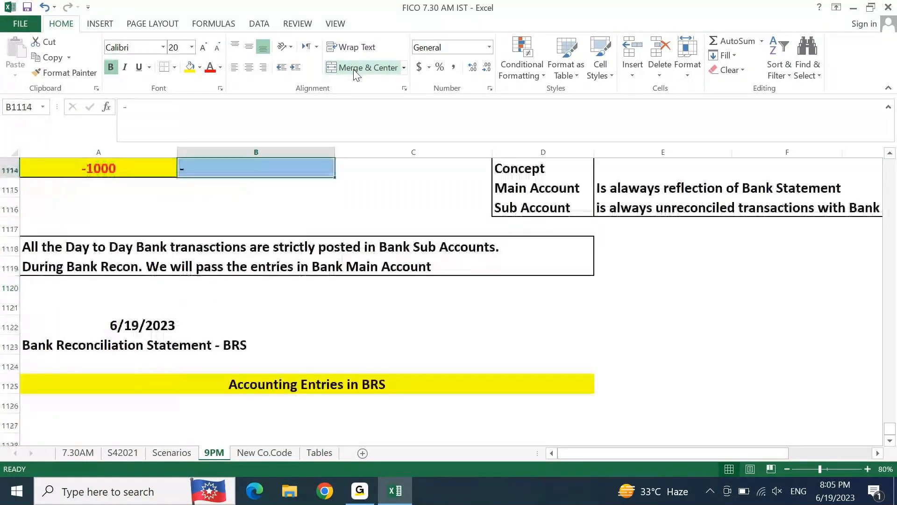
pyautogui.press('Left')
pyautogui.press('Up')
pyautogui.press('Up')
pyautogui.press('Up')
pyautogui.press('Up')
pyautogui.press('Up')
pyautogui.press('Up')
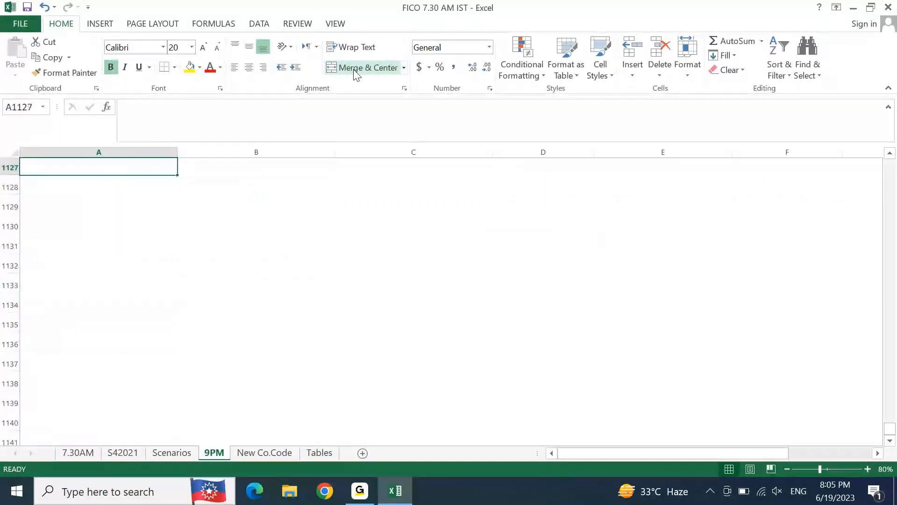
pyautogui.press('Up')
pyautogui.press('Up')
pyautogui.press('Down')
pyautogui.press('Down')
pyautogui.press('Down')
pyautogui.press('Down')
pyautogui.press('Down')
pyautogui.press('Down')
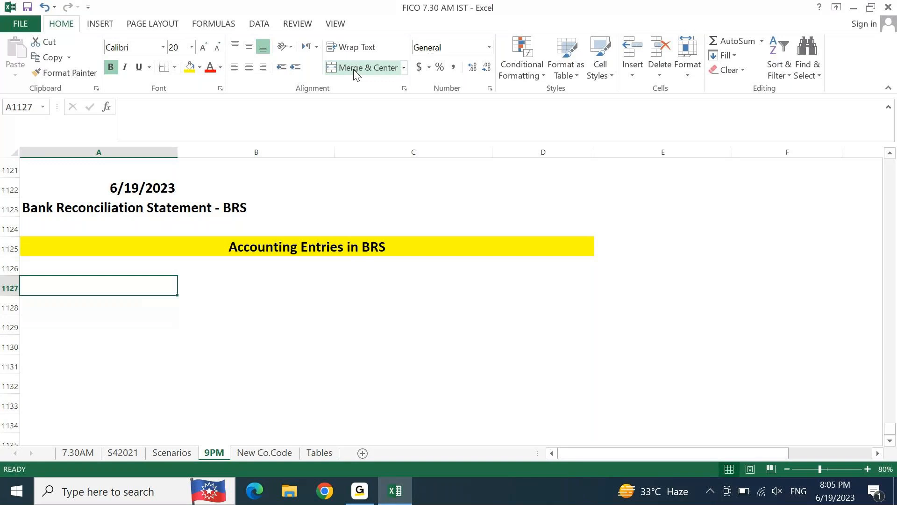
# Step: Enter "1. Direct Entries" in cell A1126, directly below the yellow heading
pyautogui.press('Up')
pyautogui.write('1. Direct Entr')
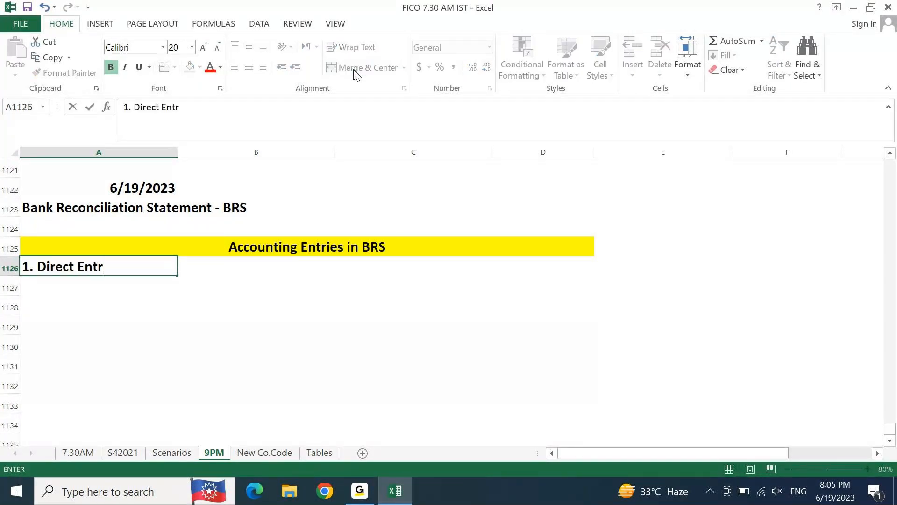
pyautogui.write('ie')
pyautogui.write('s')
pyautogui.press('Return')
# Step: Enter "2. Clearing Entries" in cell A1127 as the second list item
pyautogui.write('2. CLea')
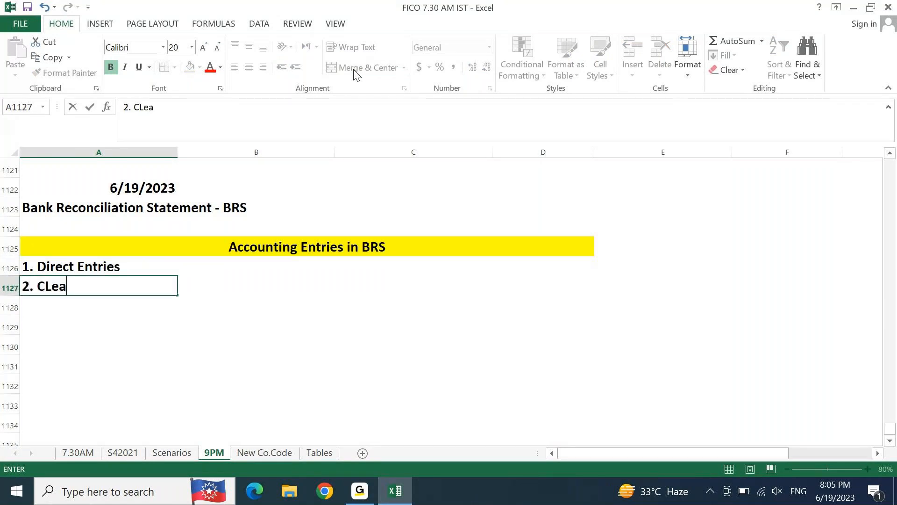
pyautogui.write('ring ')
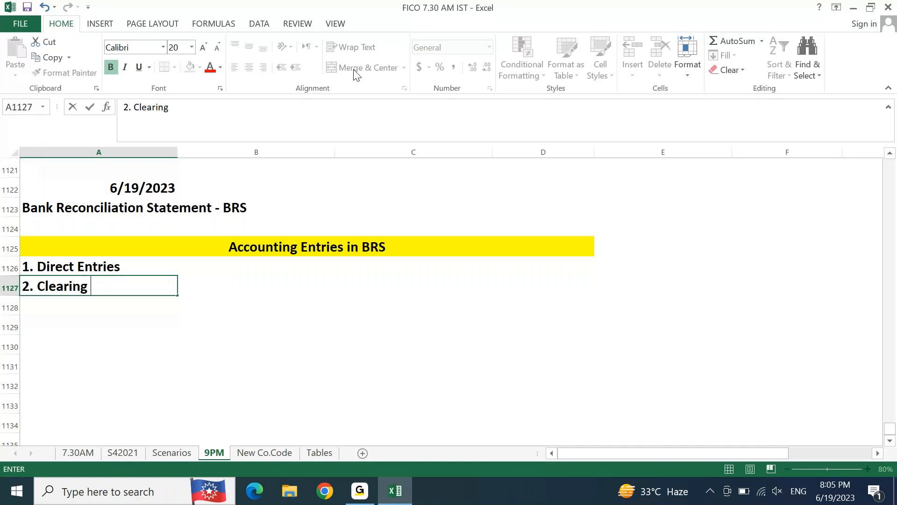
pyautogui.write('Entries')
pyautogui.press('Return')
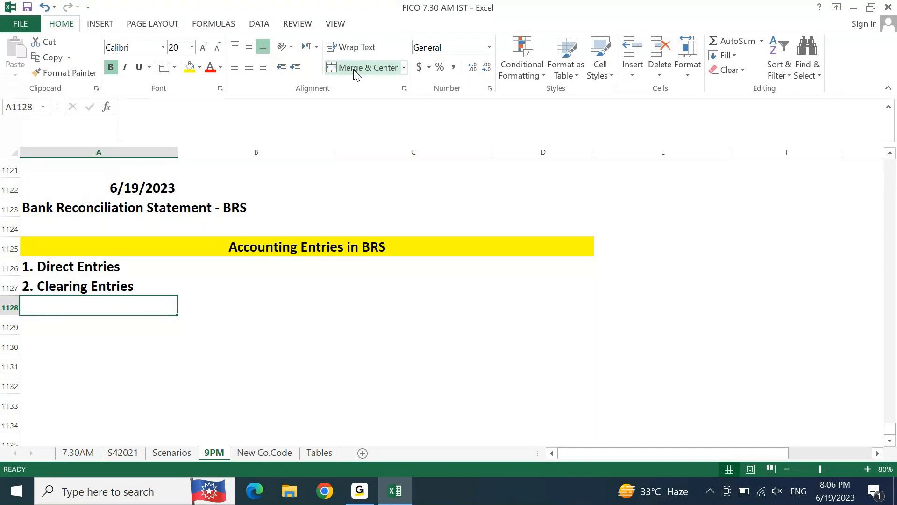
pyautogui.click(360, 491)
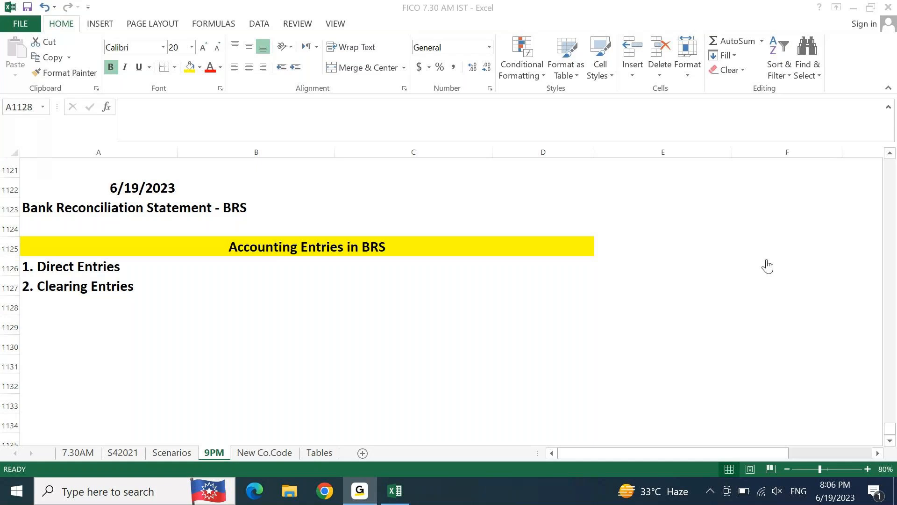
pyautogui.click(382, 501)
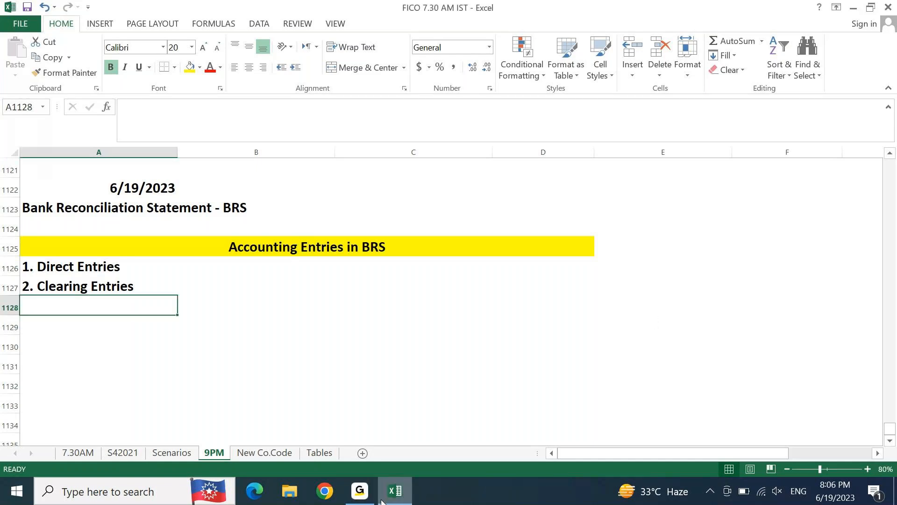
# Step: Describe Direct Entries in cell B1126 with the text "We will input DR & CR."
pyautogui.press('Up')
pyautogui.press('Up')
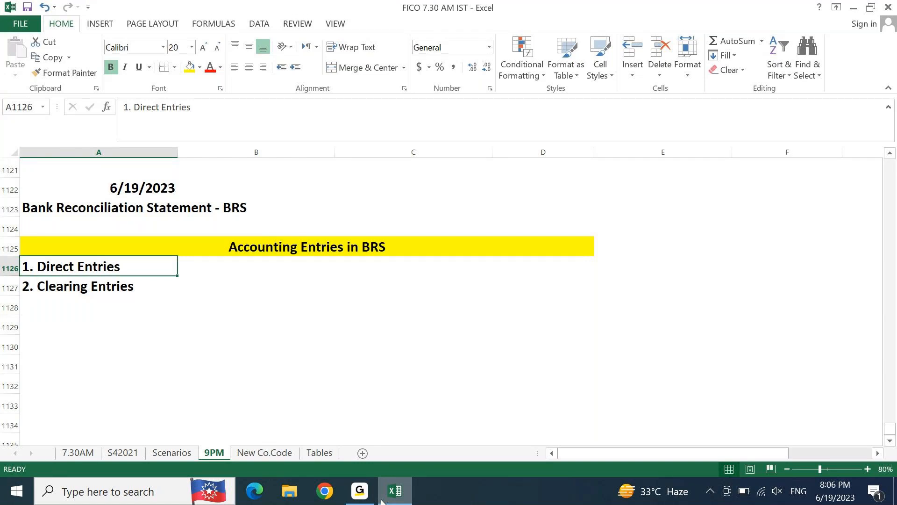
pyautogui.press('Right')
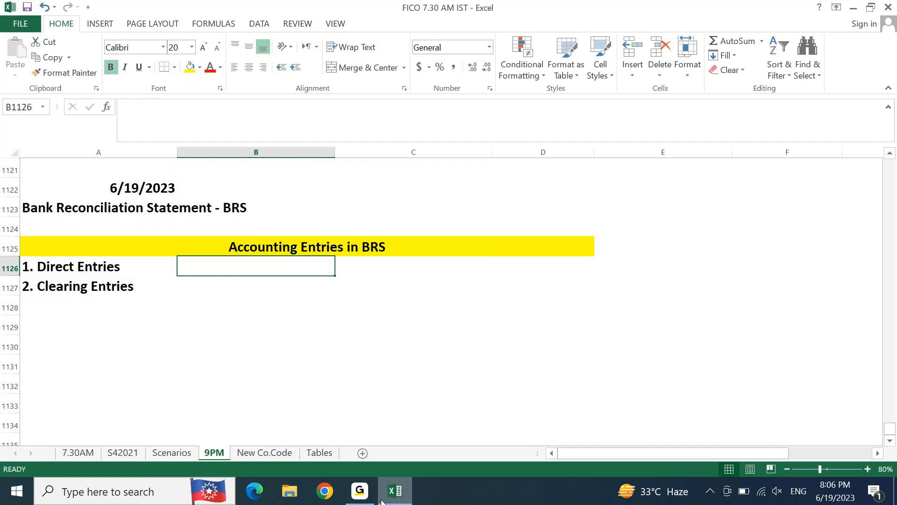
pyautogui.write('We will ')
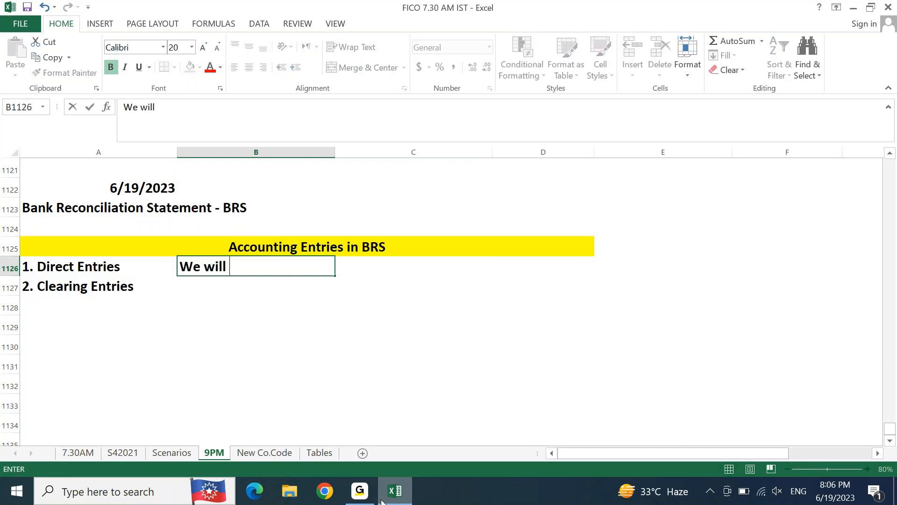
pyautogui.write('input a')
pyautogui.press('BackSpace')
pyautogui.write('DR &')
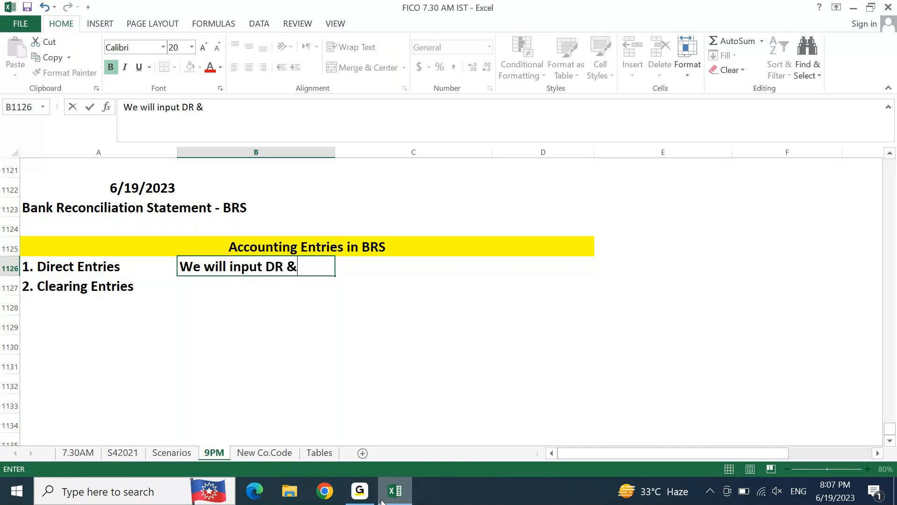
pyautogui.write(' CR.')
pyautogui.press('Return')
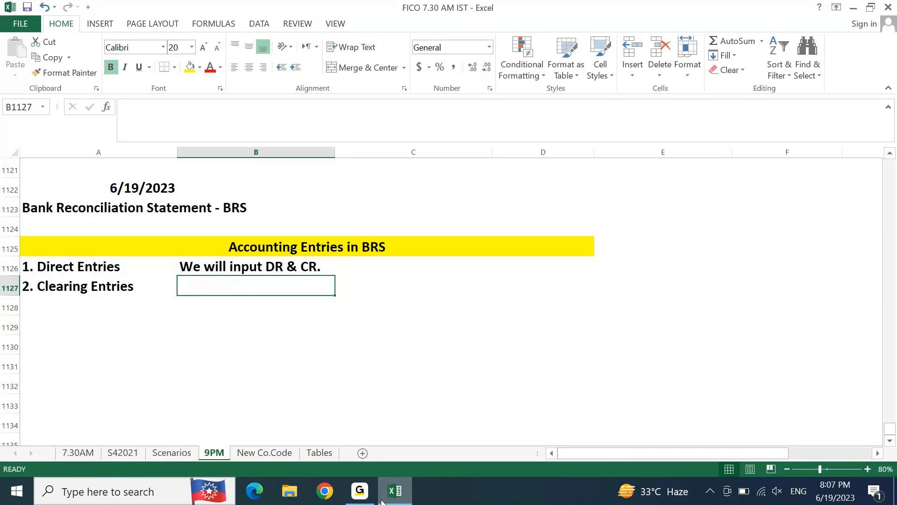
# Step: Start the Clearing Entries description in cell B1127 with "We will input DR or CR only one side.."
pyautogui.write('We wi')
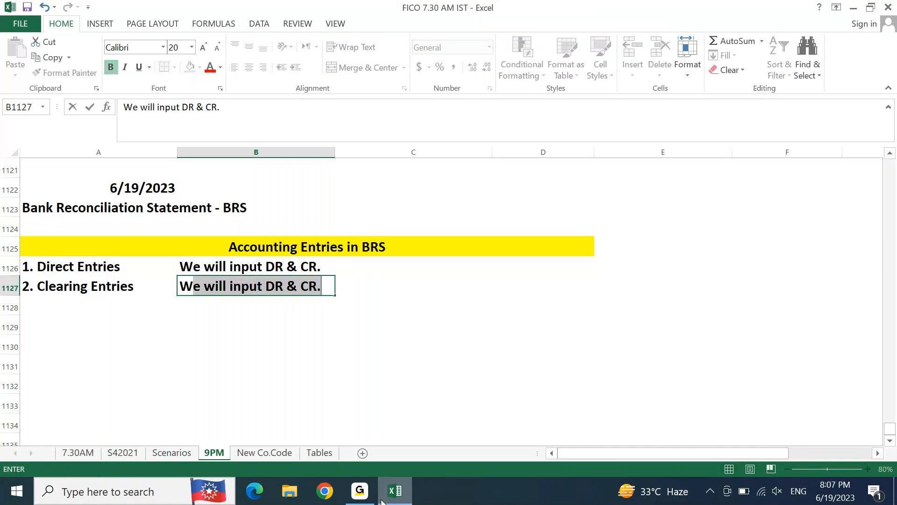
pyautogui.write('ll i')
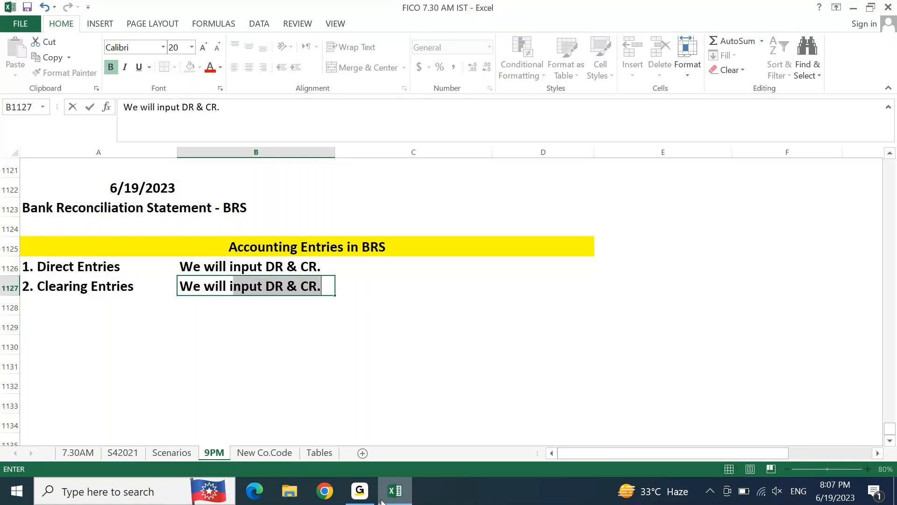
pyautogui.write('nput DR')
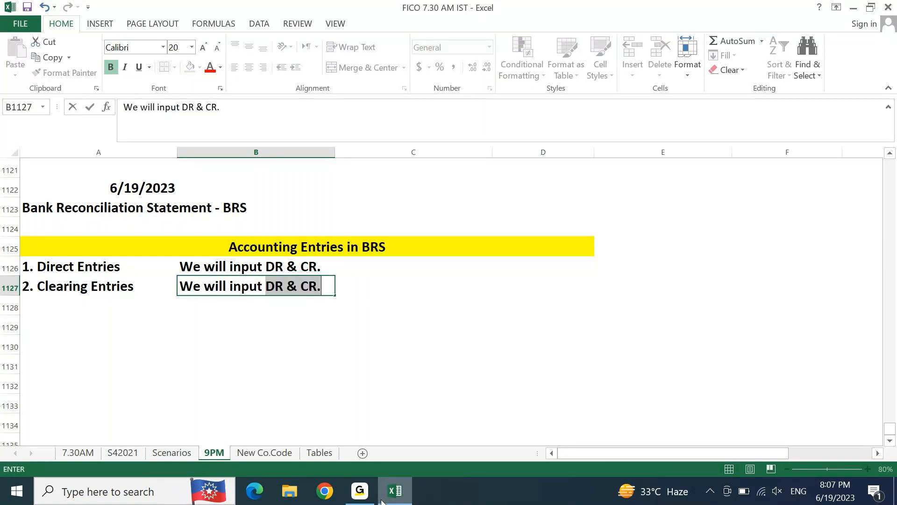
pyautogui.write(' or CR onlt')
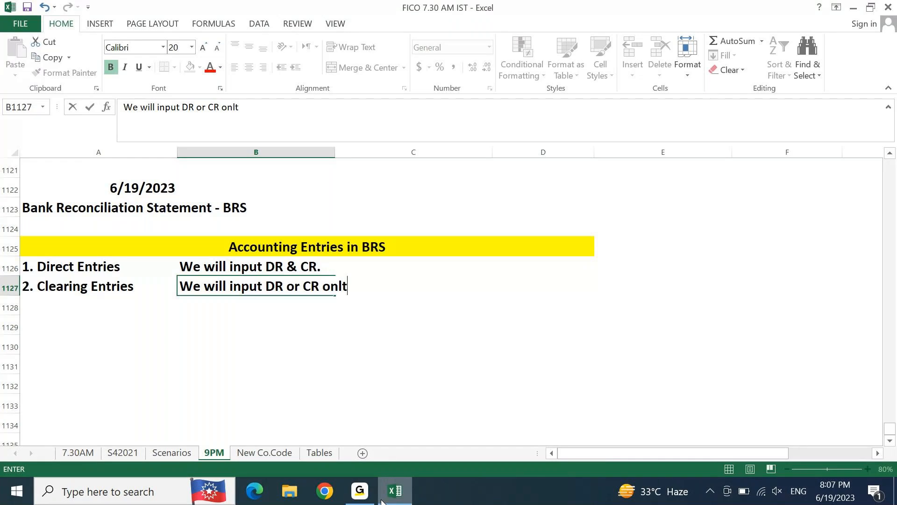
pyautogui.press('BackSpace')
pyautogui.write('y one side.. ')
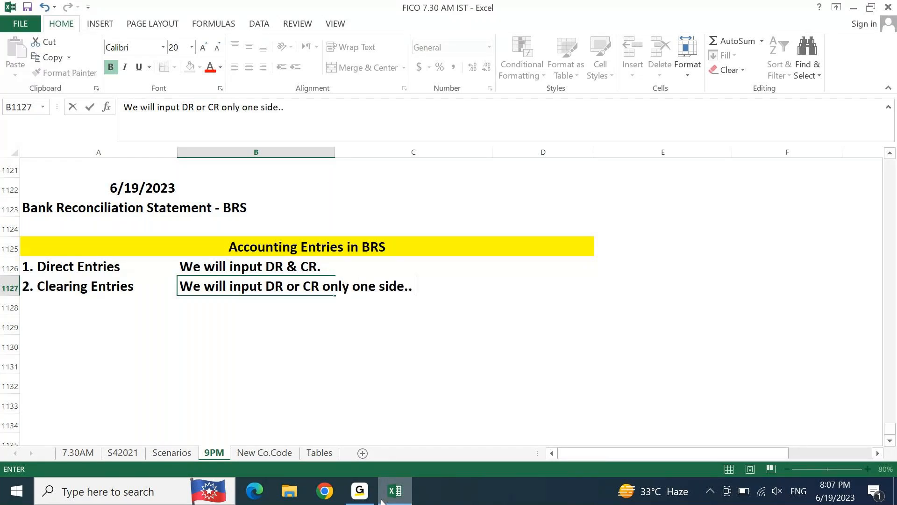
pyautogui.write('The other ')
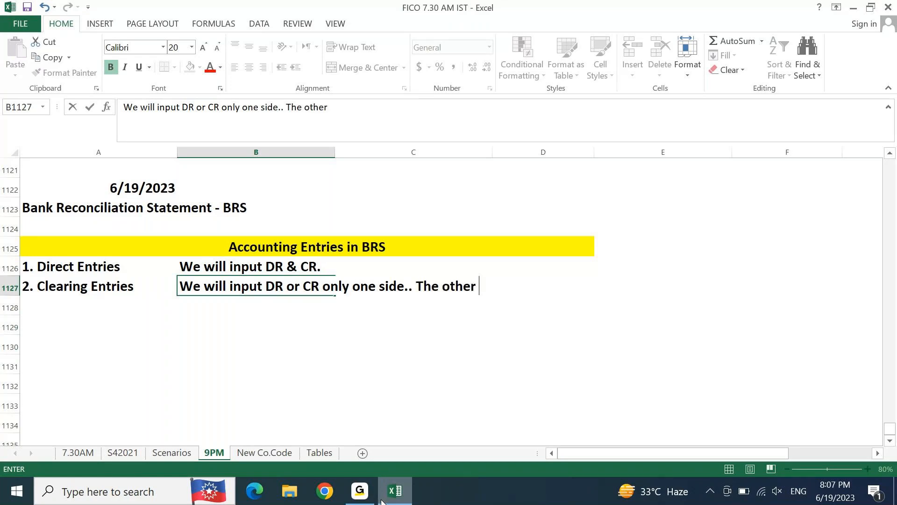
pyautogui.write('side is an e')
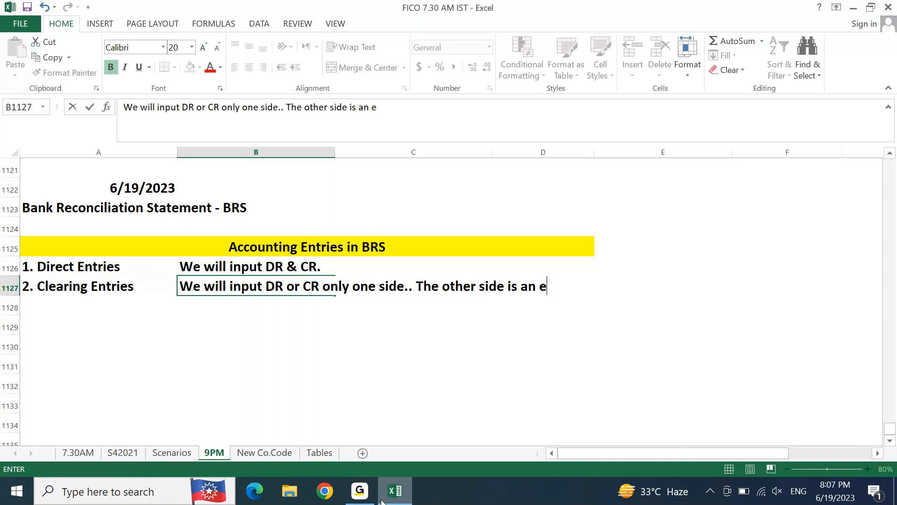
pyautogui.write('xisitng')
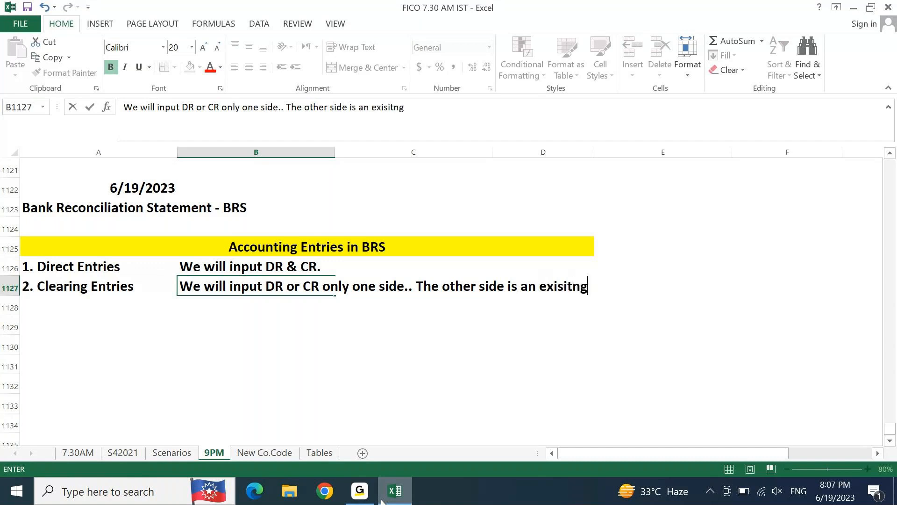
# Step: Finish the Clearing Entries description in B1127 with the sentence "The other side is an existing entry."
pyautogui.press('BackSpace')
pyautogui.press('BackSpace')
pyautogui.press('BackSpace')
pyautogui.press('BackSpace')
pyautogui.write('ting entry.')
pyautogui.press('Return')
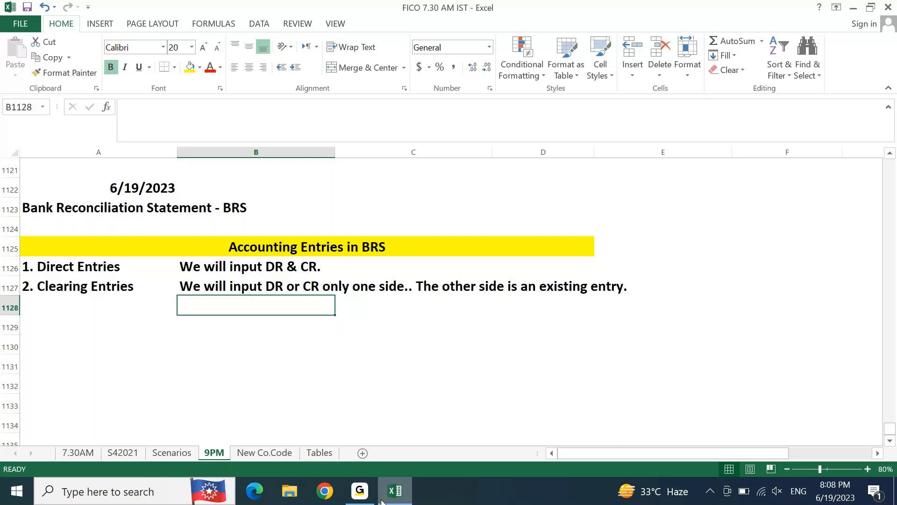
# Step: Switch to SAP Logon and open the S4 1909 system connection
pyautogui.click(382, 501)
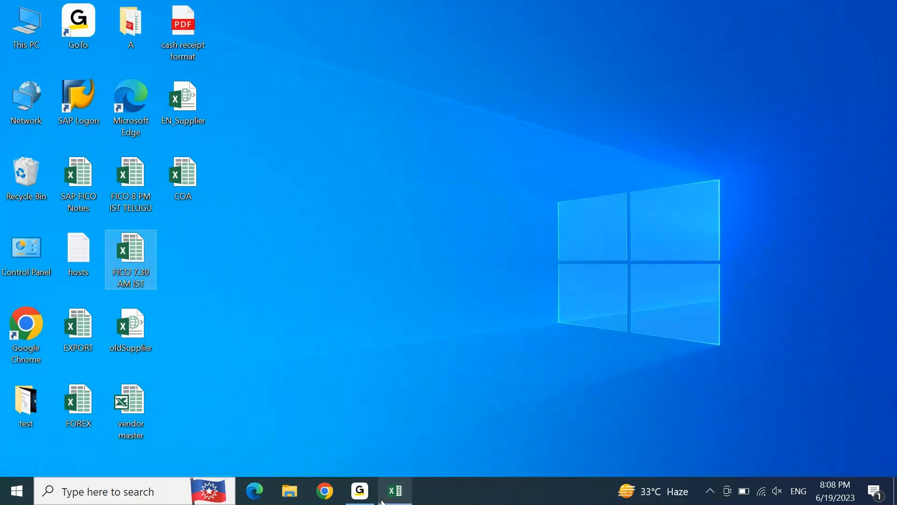
pyautogui.doubleClick(85, 99)
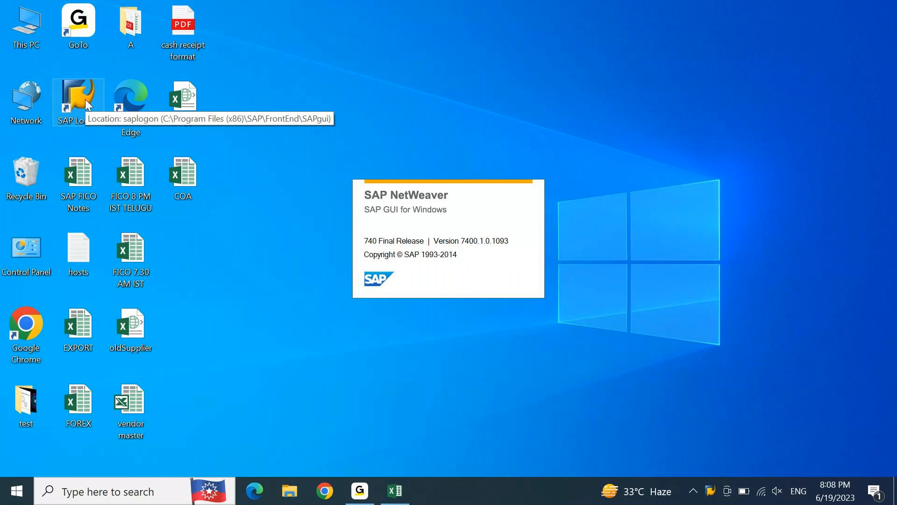
pyautogui.press('Down')
pyautogui.press('Down')
pyautogui.press('Down')
pyautogui.press('Down')
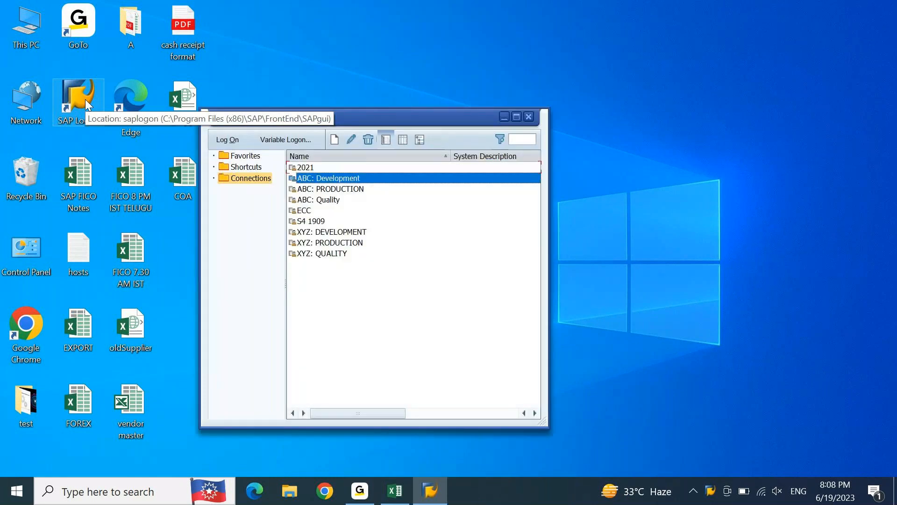
pyautogui.press('Down')
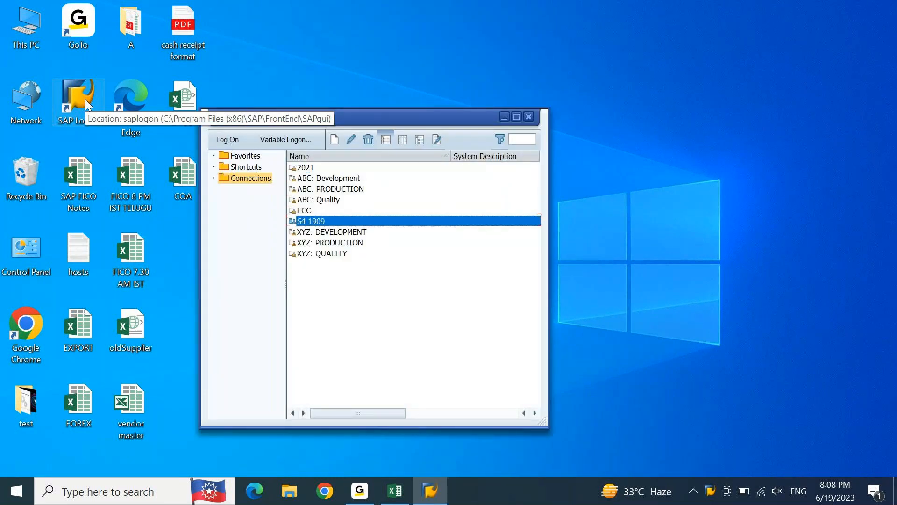
pyautogui.press('Return')
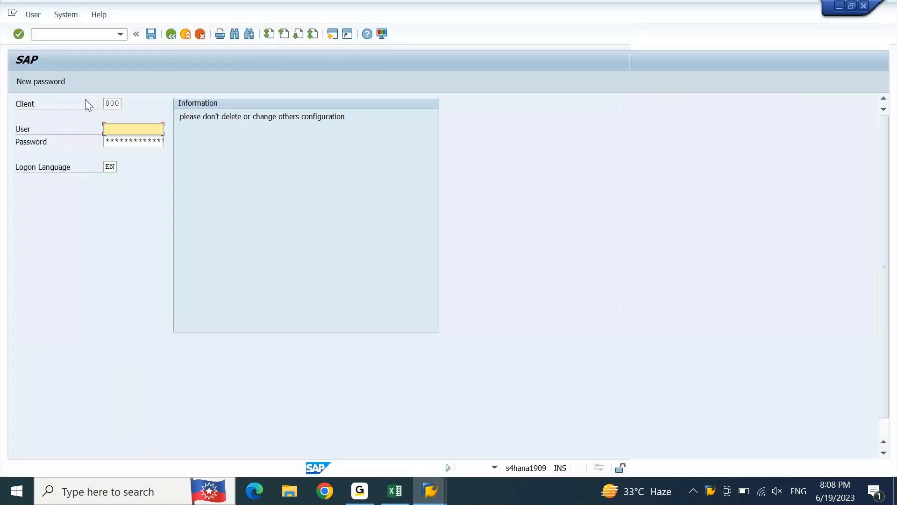
# Step: Log on to client 800 with the user name and the account password
pyautogui.write('ajay')
pyautogui.press('Tab')
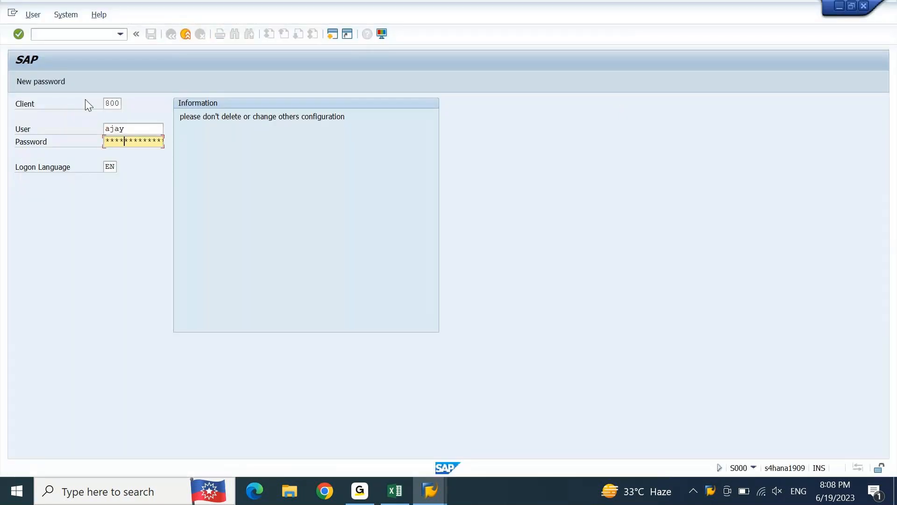
pyautogui.press('Return')
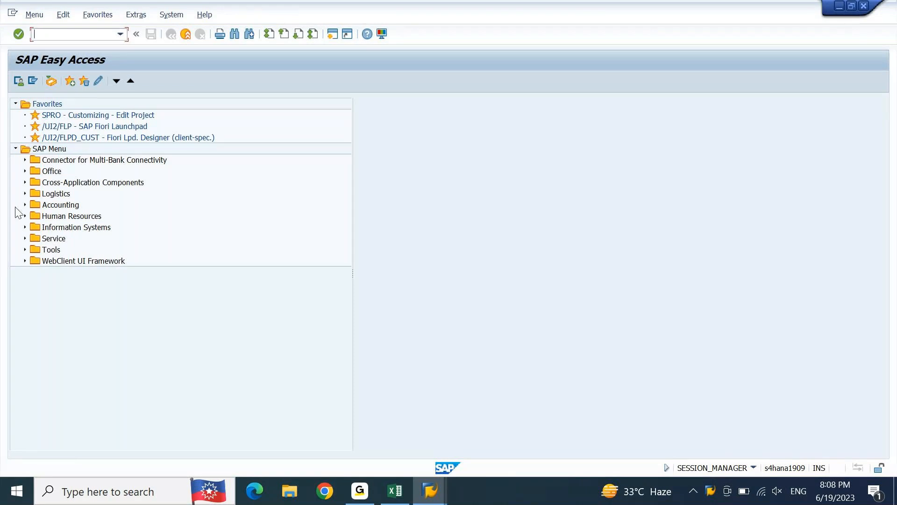
# Step: Open transaction FS00 and switch the G/L account list to company code DEIN
pyautogui.write('fs00')
pyautogui.press('Return')
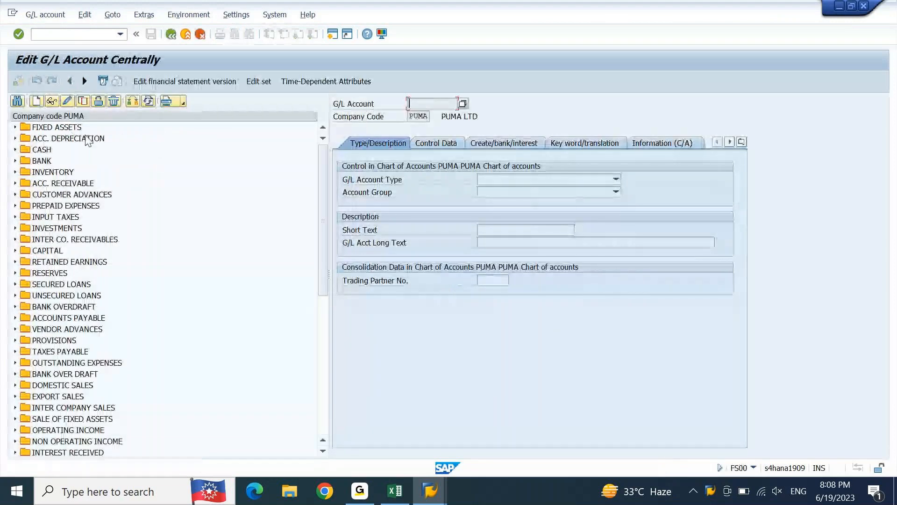
pyautogui.click(137, 101)
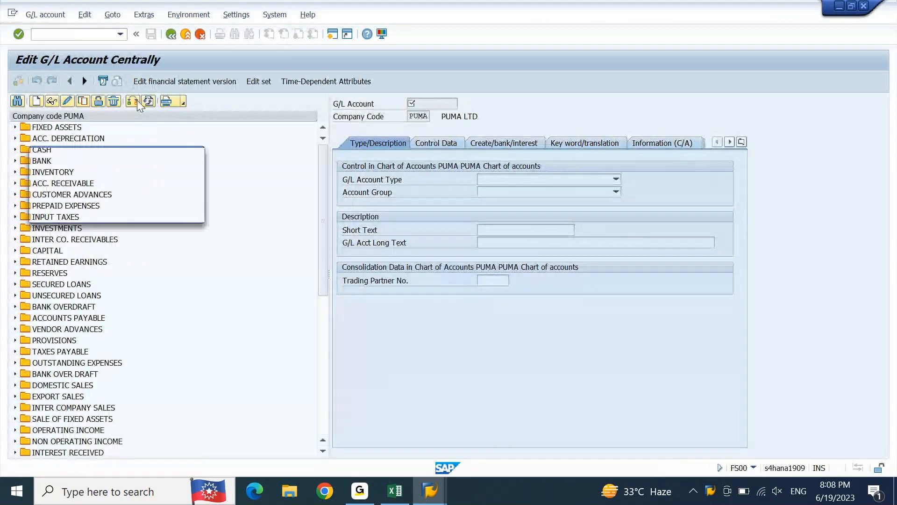
pyautogui.write('dein')
pyautogui.press('Return')
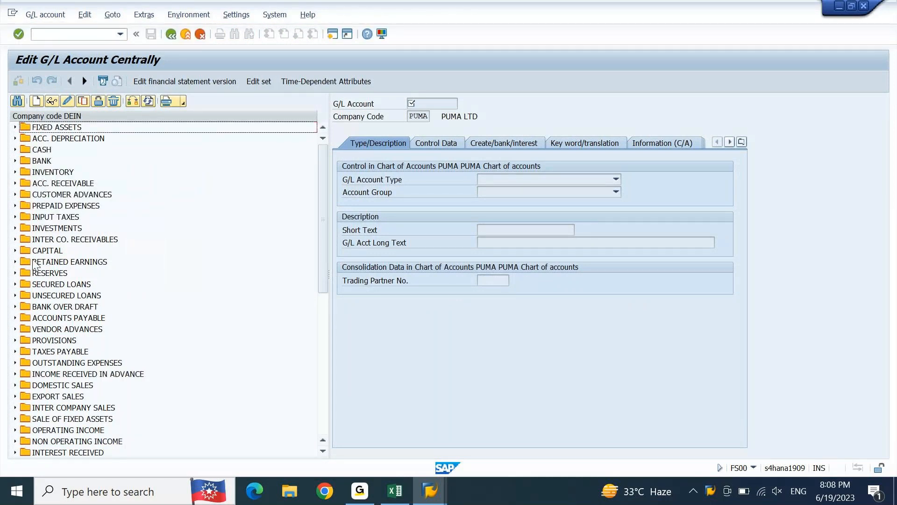
# Step: Display the control data of the Tax payables account in the Taxes Payable group
pyautogui.click(14, 351)
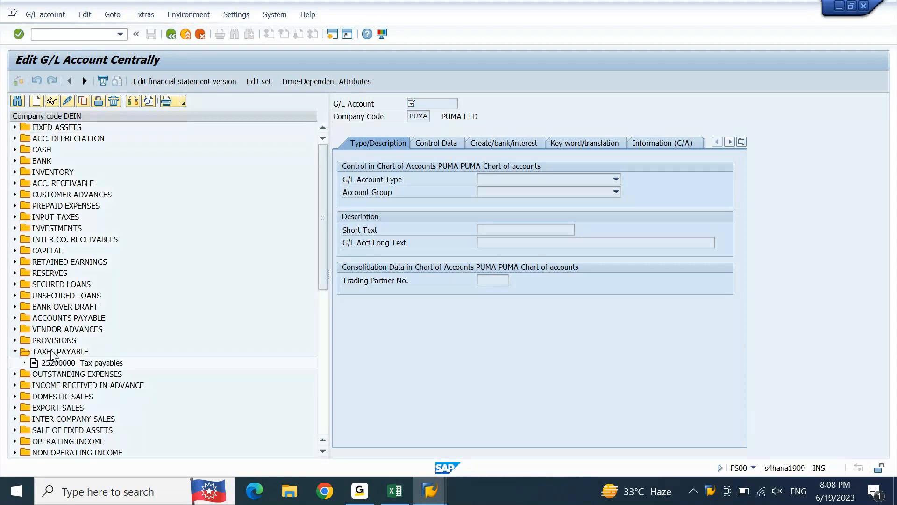
pyautogui.doubleClick(80, 363)
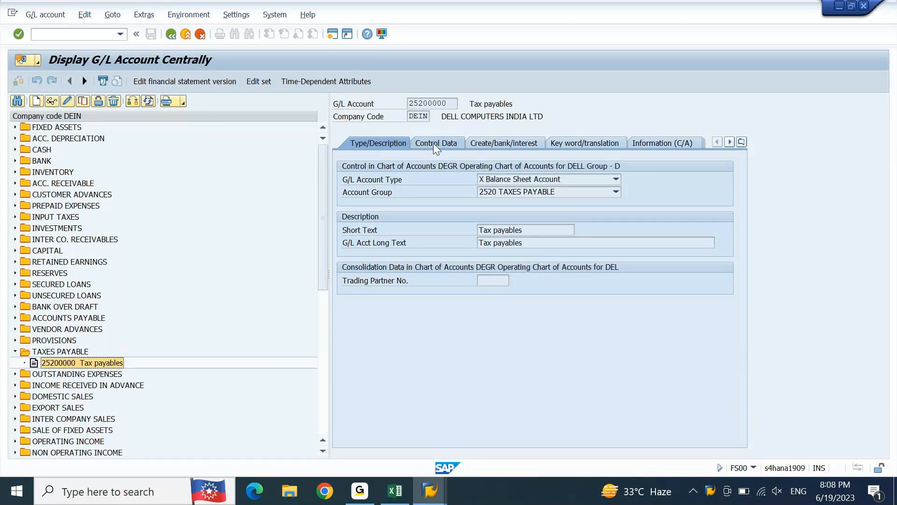
pyautogui.click(434, 144)
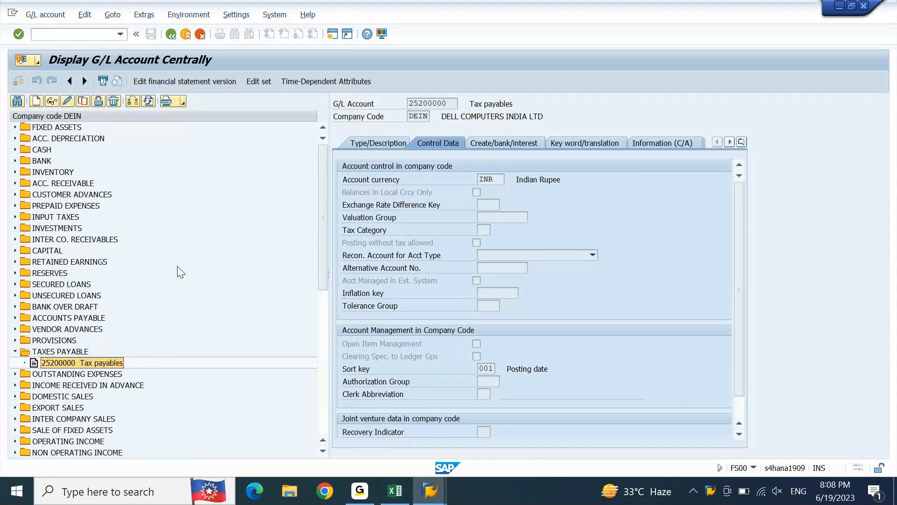
# Step: Display the control data of the Outstanding Wages account in the Outstanding Expenses group and collapse the Taxes Payable group
pyautogui.click(15, 374)
pyautogui.click(64, 386)
pyautogui.click(65, 388)
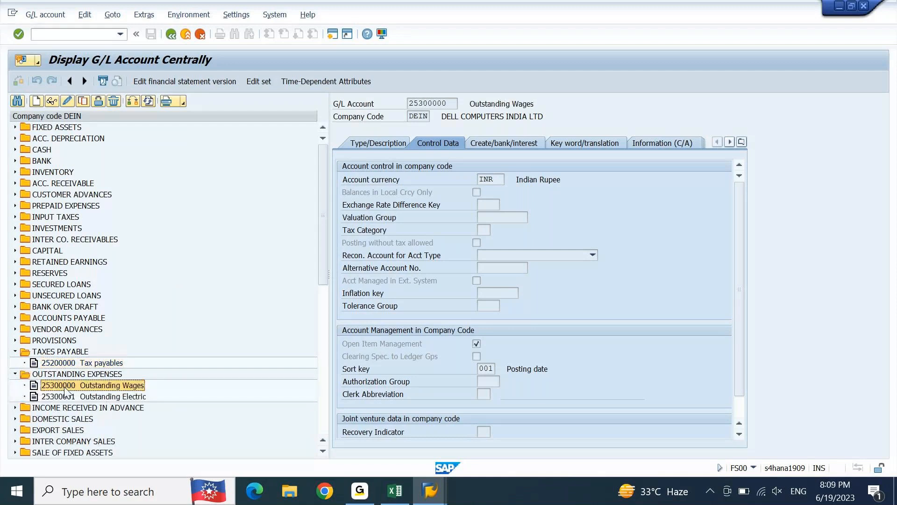
pyautogui.click(15, 351)
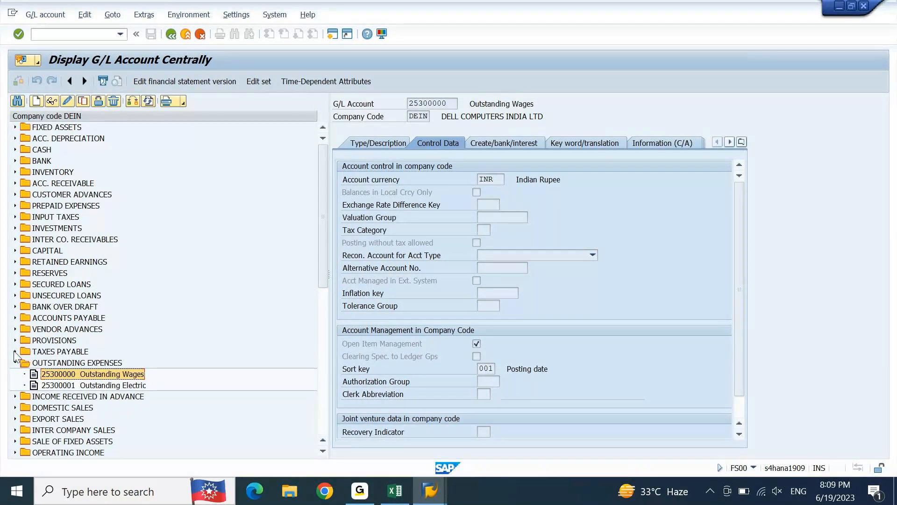
pyautogui.click(453, 103)
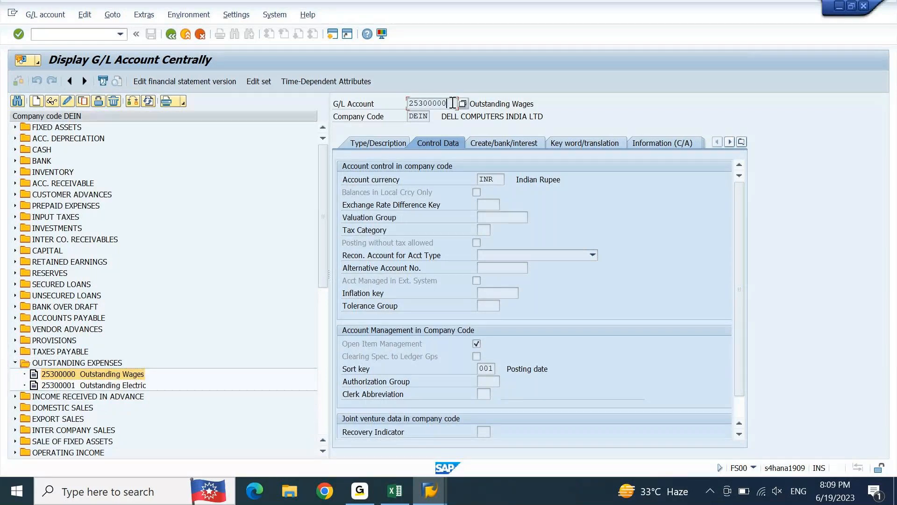
pyautogui.click(402, 108)
# Step: List the open line items of G/L account 25300000 in company code DEIN with transaction FAGLL03
pyautogui.press('F3')
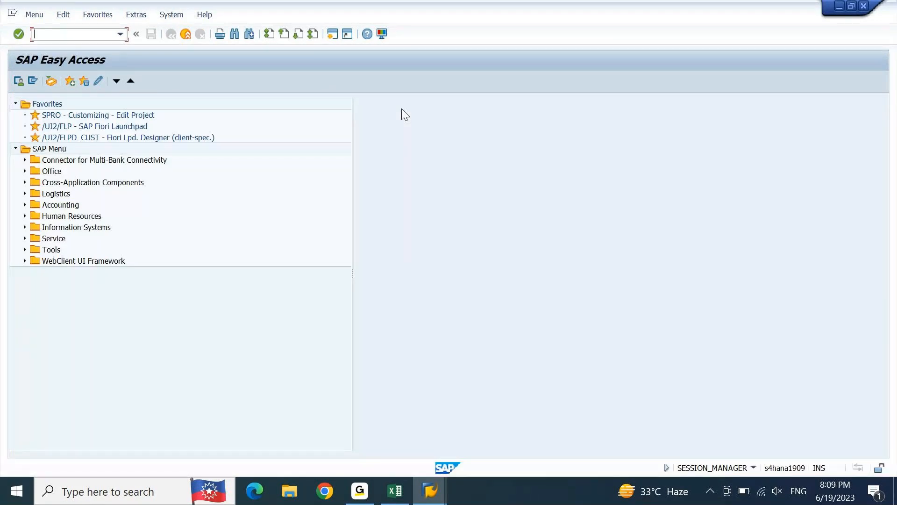
pyautogui.write('fagll03')
pyautogui.press('Return')
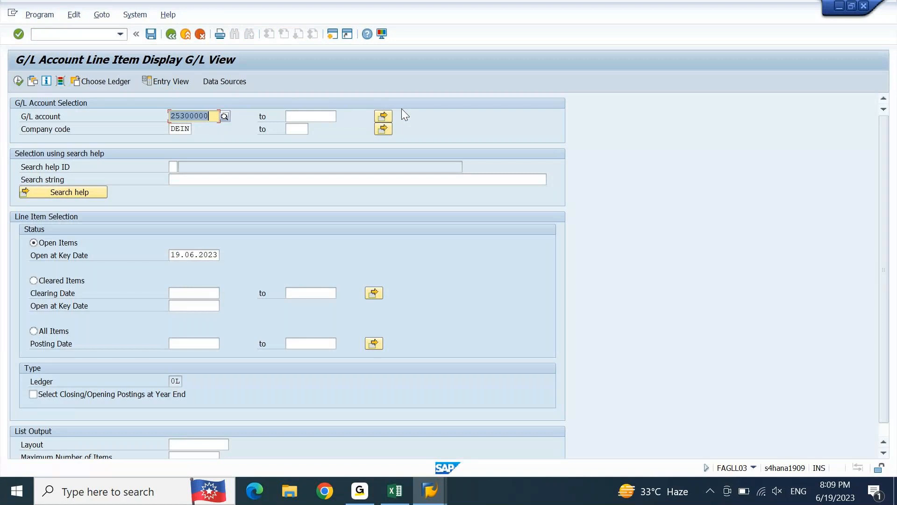
pyautogui.press('F8')
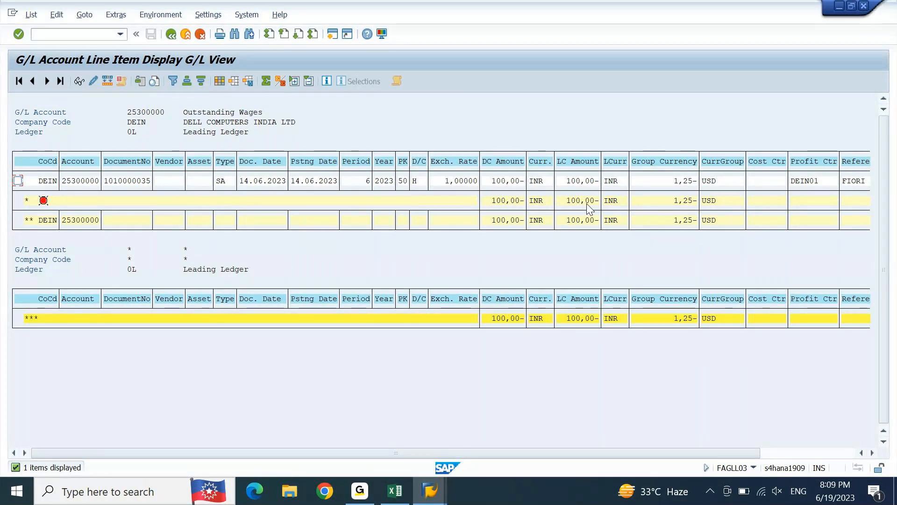
# Step: Start an F-02 G/L posting with document date 04.06.2023 and enter DIRECT ENTRY as both the reference and the document header text
pyautogui.hotkey('shift', 'F3')
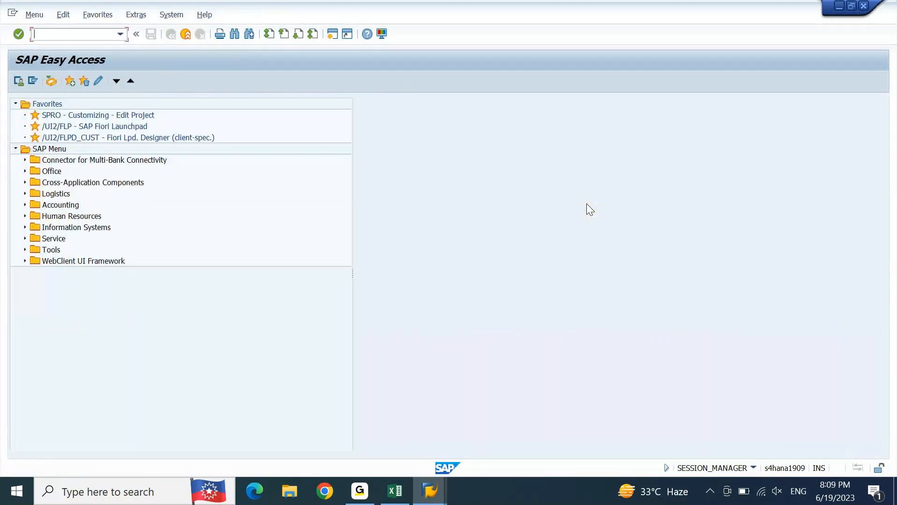
pyautogui.write('F-02')
pyautogui.press('Return')
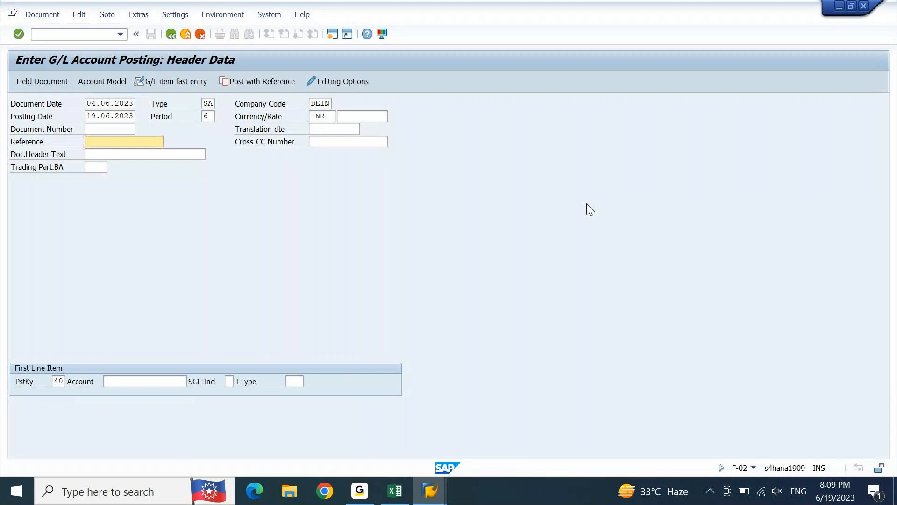
pyautogui.write('DIRECT ENTRY')
pyautogui.hotkey('ctrl', 'a')
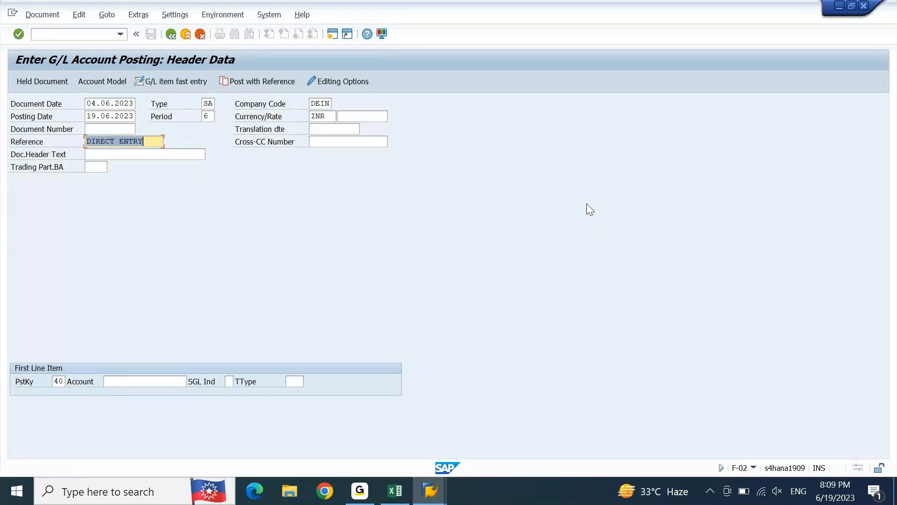
pyautogui.hotkey('ctrl', 'c')
pyautogui.press('Tab')
pyautogui.hotkey('ctrl', 'v')
pyautogui.press('Tab')
pyautogui.press('Tab')
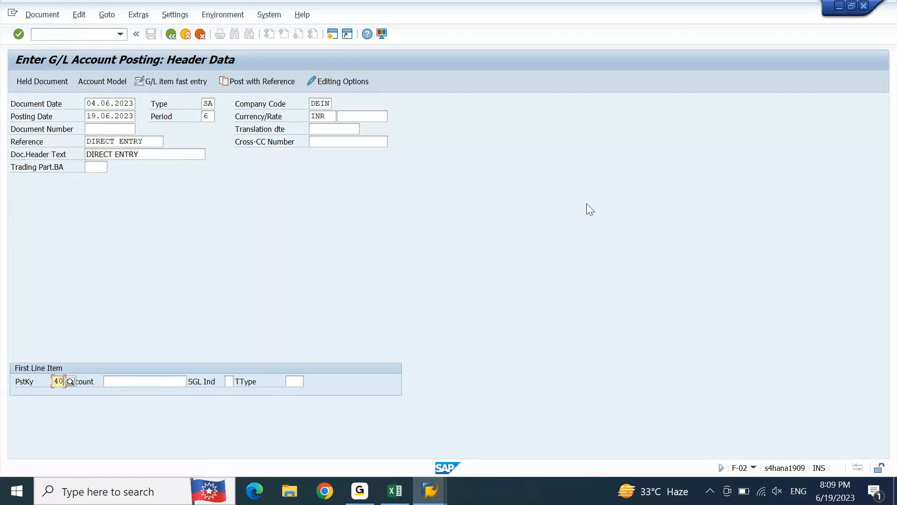
# Step: Open the first line item as a debit with posting key 40 to the printing and stationery account 44400000
pyautogui.press('Tab')
pyautogui.press('Down')
pyautogui.press('Down')
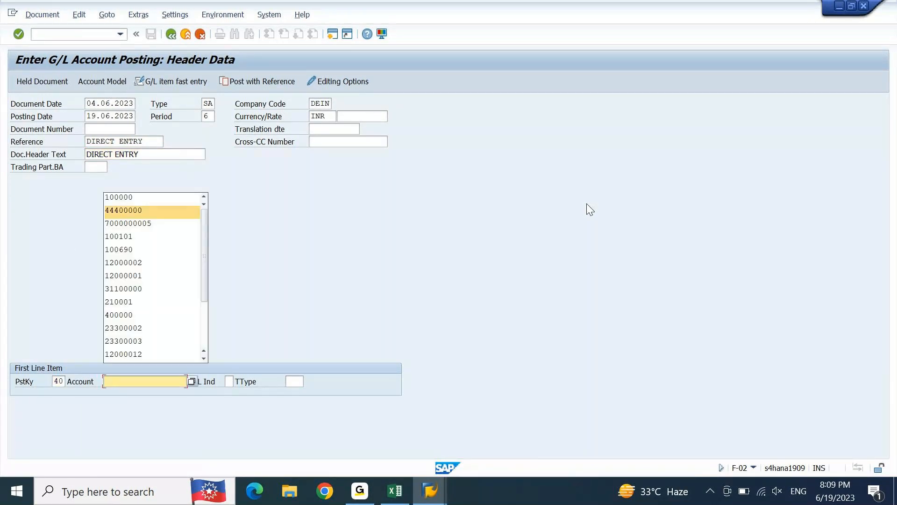
pyautogui.press('Return')
pyautogui.press('Return')
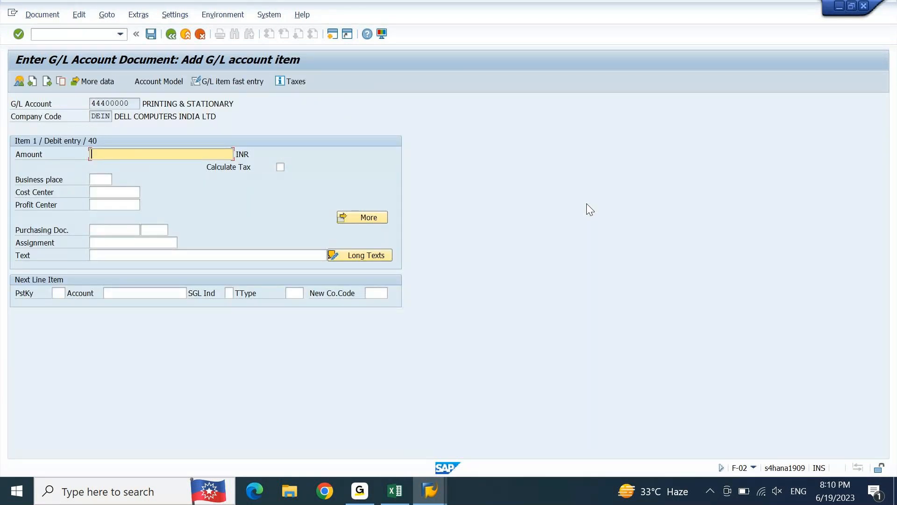
# Step: Set the debit item's amount to 300 INR and its cost center to DEIN012001
pyautogui.write('300')
pyautogui.press('Tab')
pyautogui.press('Tab')
pyautogui.press('Tab')
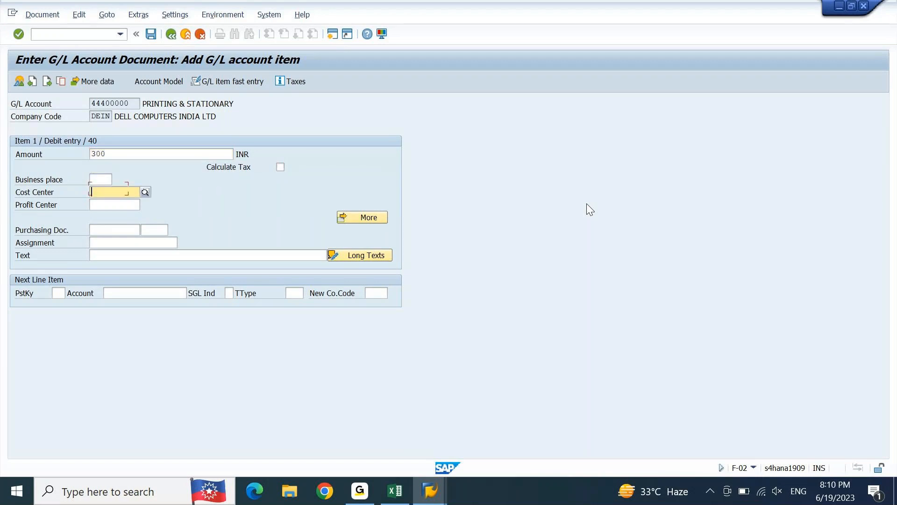
pyautogui.hotkey('shift', 'Tab')
pyautogui.press('Return')
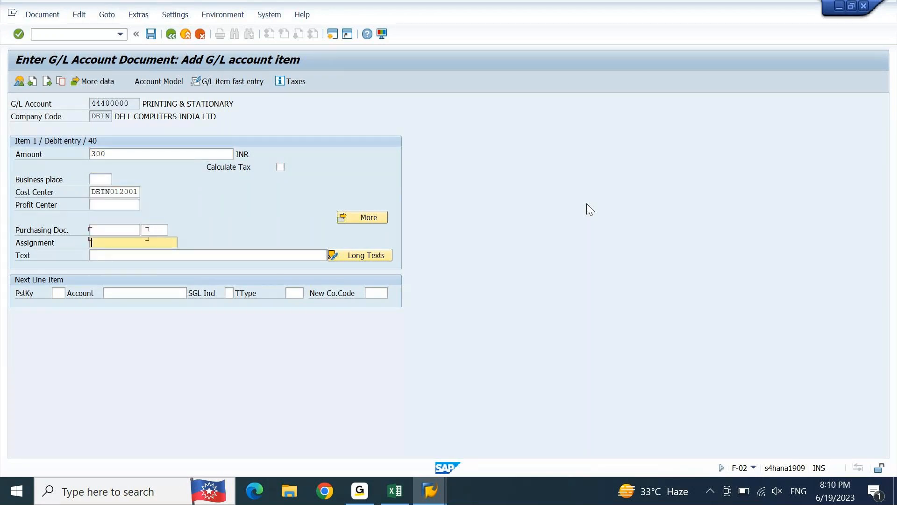
# Step: Enter DIRECT ENTRY as the debit item's text
pyautogui.press('Tab')
pyautogui.write('DI')
pyautogui.write('R')
pyautogui.press('BackSpace')
pyautogui.write('IRECT ENTRY')
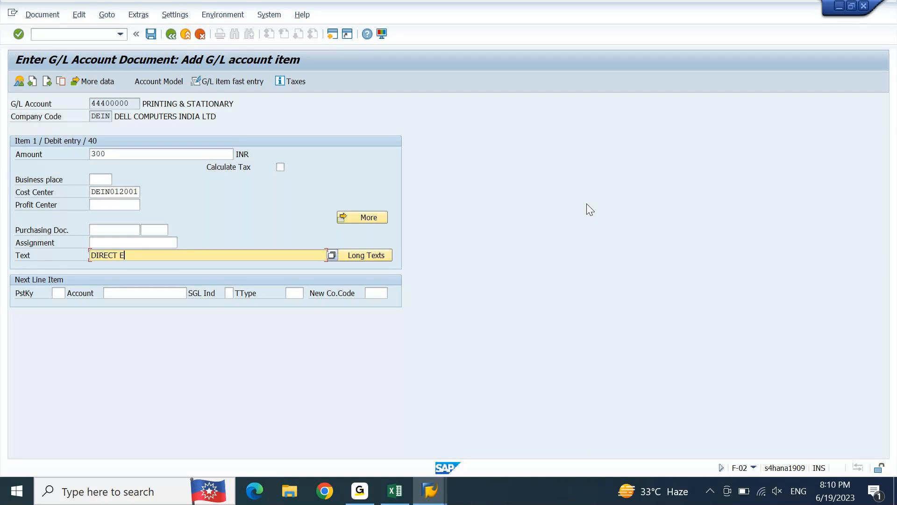
# Step: Add the next line item as a credit with posting key 50 to the Outstanding Wages account 25300000
pyautogui.press('Tab')
pyautogui.hotkey('shift', 'Tab')
pyautogui.write('50')
pyautogui.press('Tab')
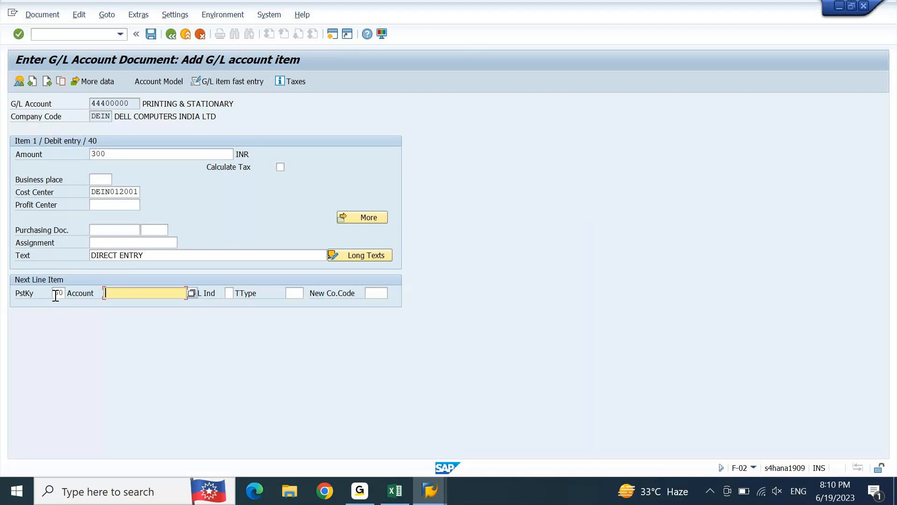
pyautogui.moveTo(56, 295); pyautogui.dragTo(69, 296)
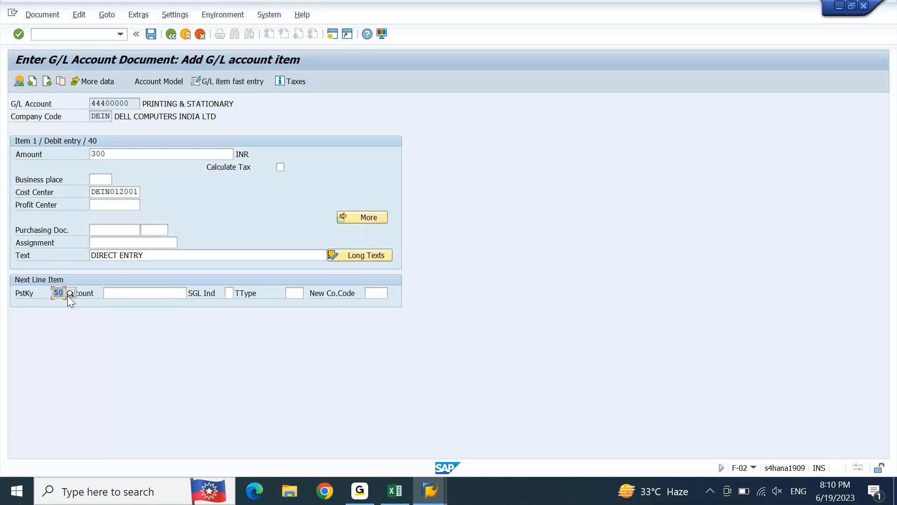
pyautogui.press('Tab')
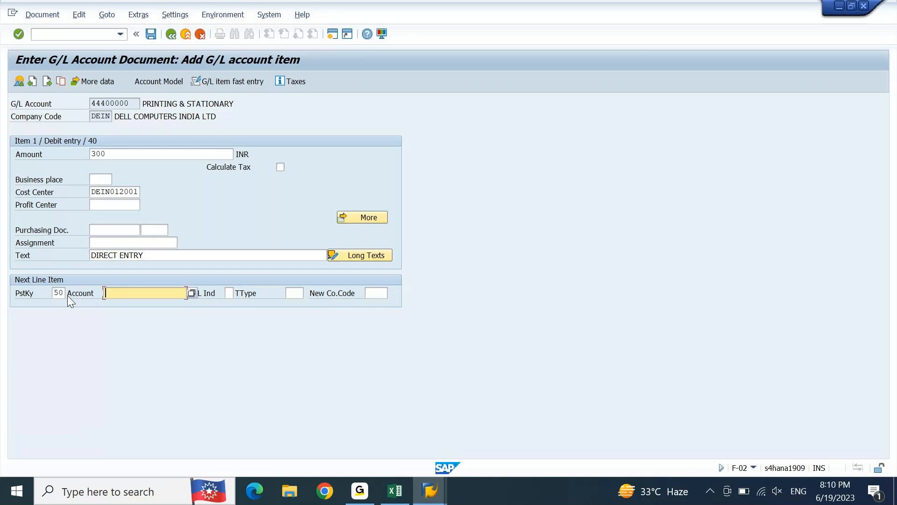
pyautogui.hotkey('alt', 'Tab')
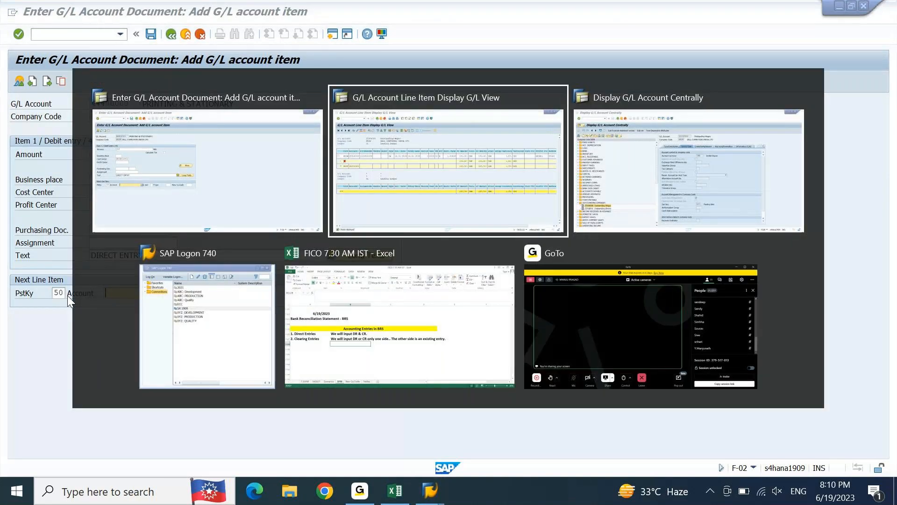
pyautogui.hotkey('alt', 'Tab')
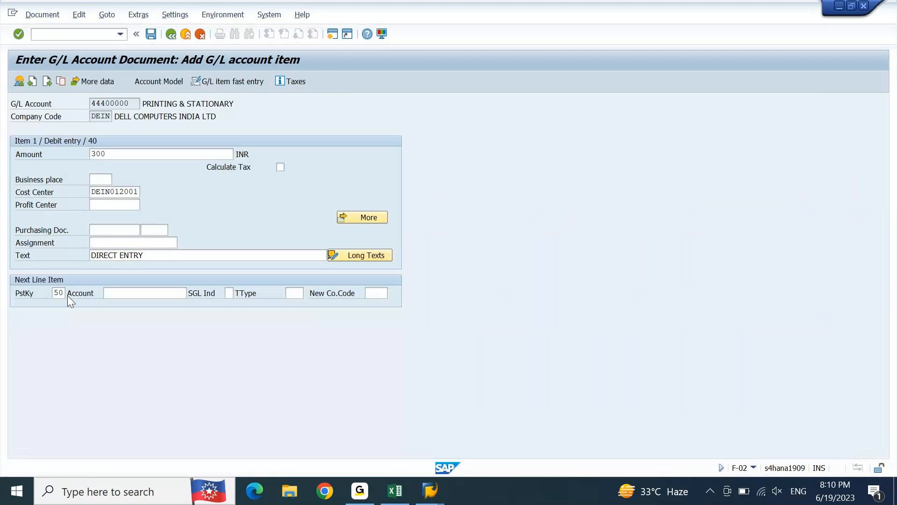
pyautogui.write('25')
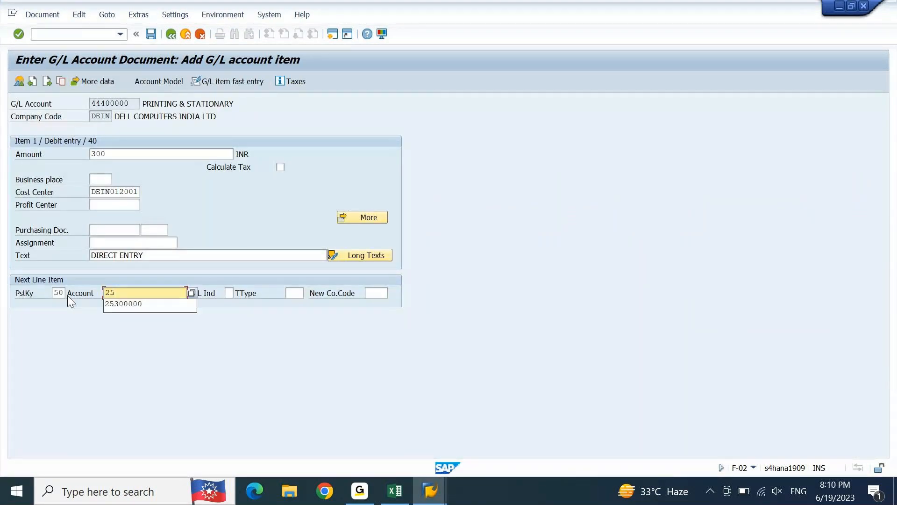
pyautogui.press('Down')
pyautogui.press('Return')
pyautogui.press('Return')
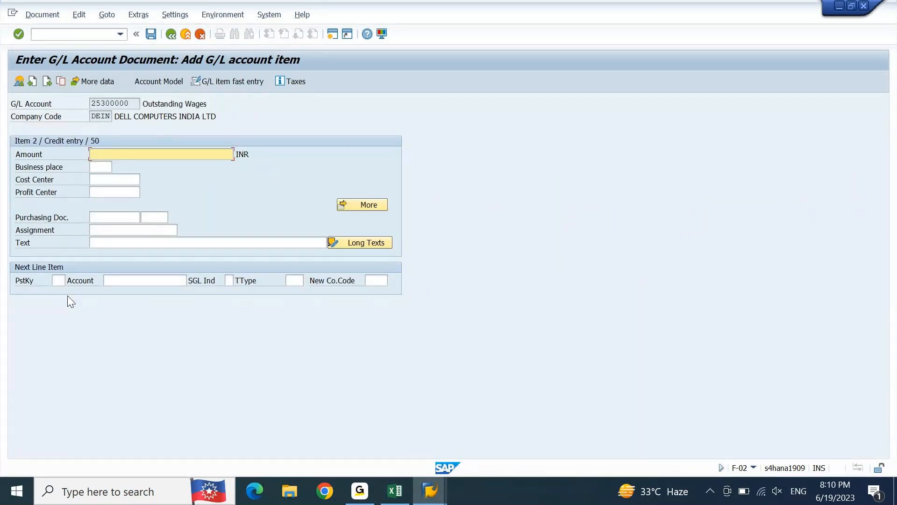
# Step: Enter * as the credit item's amount to balance the document and set its profit center to DEIN01
pyautogui.write('*')
pyautogui.press('Tab')
pyautogui.press('Tab')
pyautogui.press('Tab')
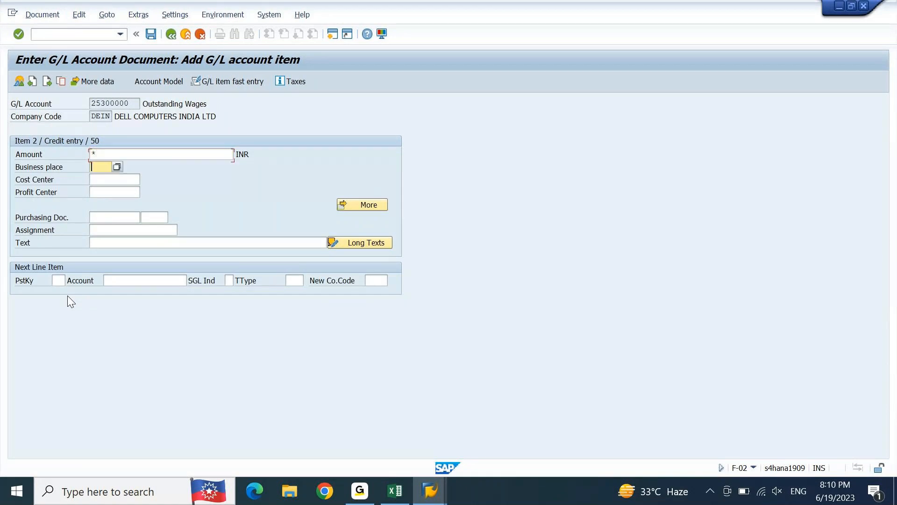
pyautogui.press('Down')
pyautogui.press('Down')
pyautogui.press('Down')
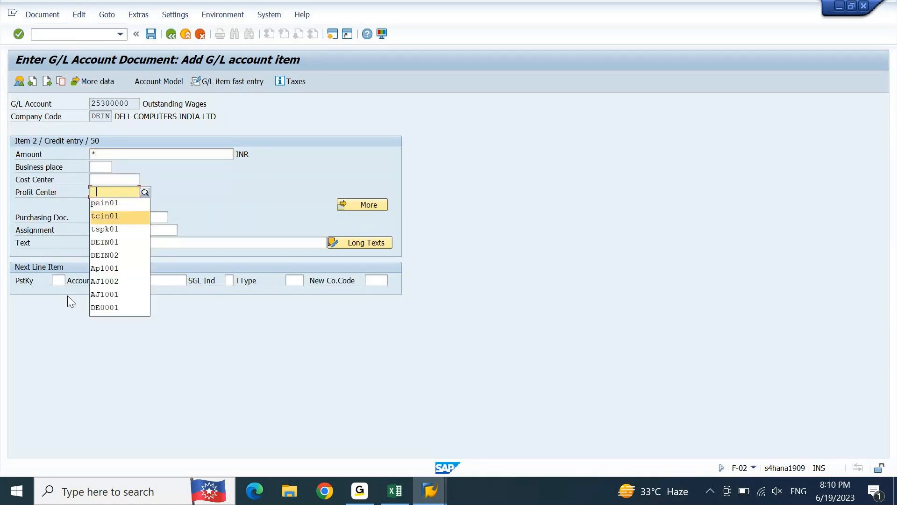
pyautogui.press('Down')
pyautogui.press('Return')
# Step: Enter DIRECT ENTRY as the credit item's text and validate the item
pyautogui.press('Tab')
pyautogui.press('Tab')
pyautogui.press('Tab')
pyautogui.press('Tab')
pyautogui.press('Tab')
pyautogui.press('Down')
pyautogui.press('Return')
pyautogui.press('Return')
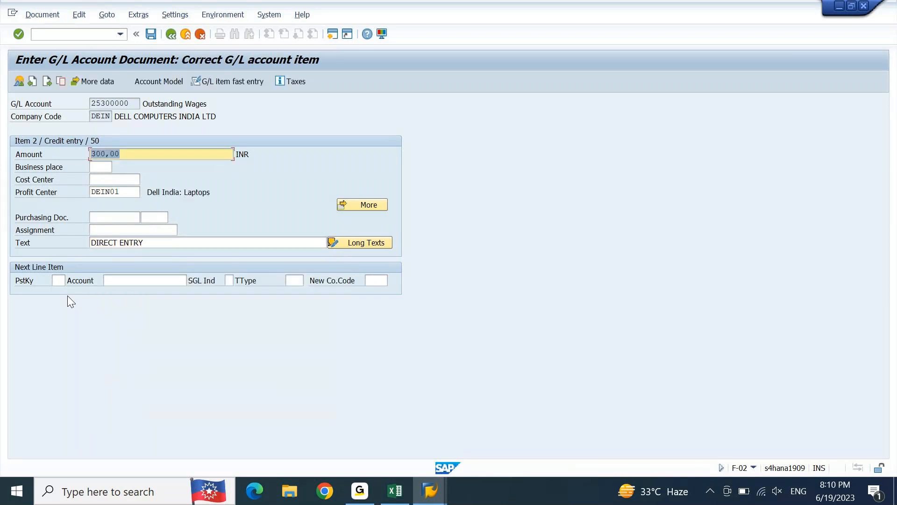
# Step: Simulate the document and compare its credit item with the G/L line item display of the Outstanding Wages account
pyautogui.click(42, 15)
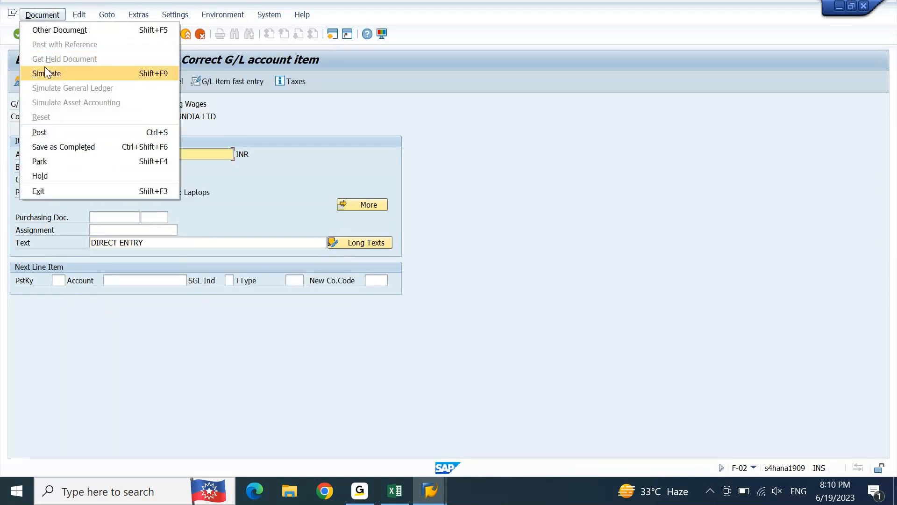
pyautogui.click(44, 72)
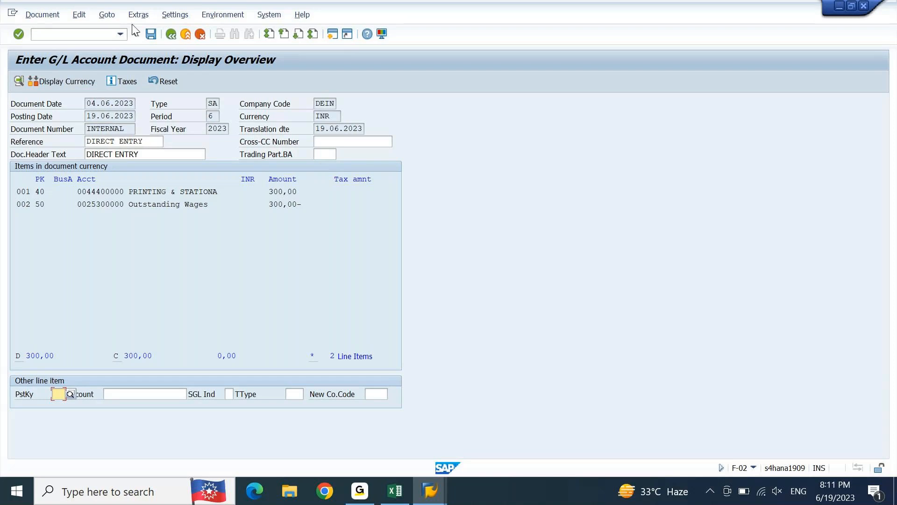
pyautogui.moveTo(429, 491)
pyautogui.click(500, 447)
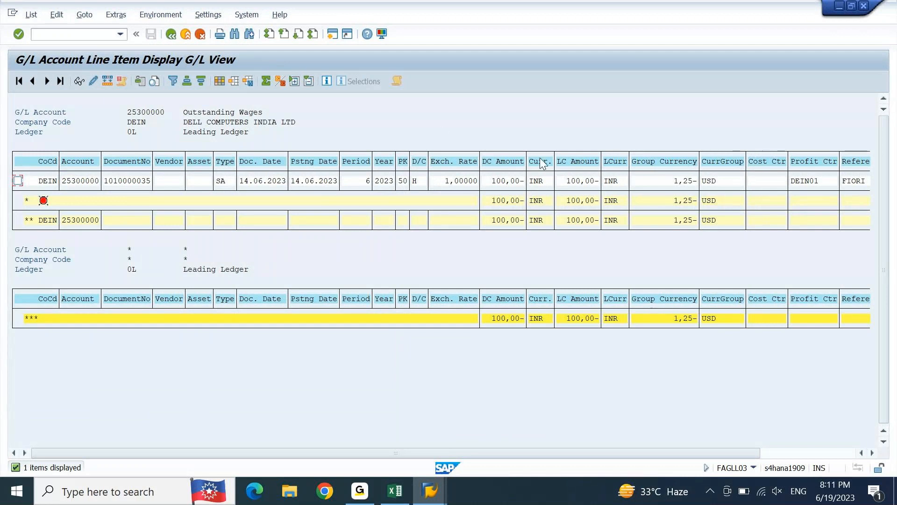
pyautogui.moveTo(429, 491)
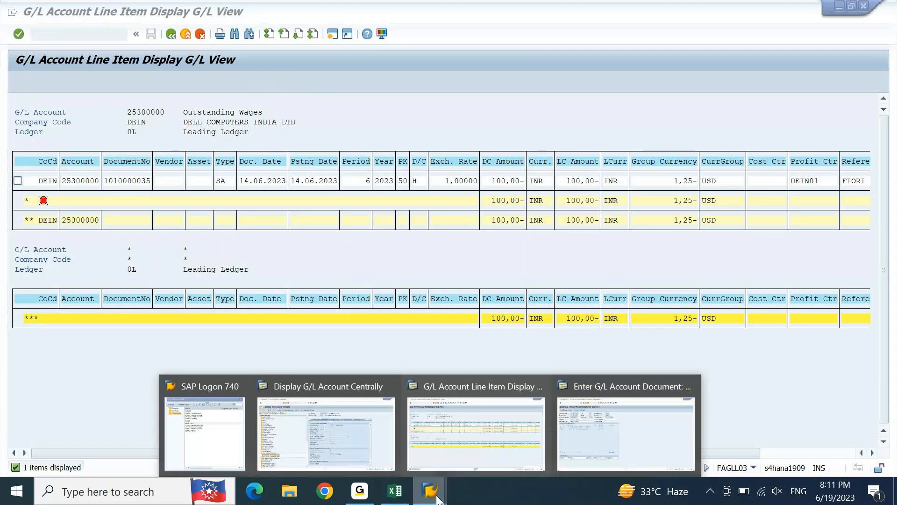
pyautogui.click(567, 433)
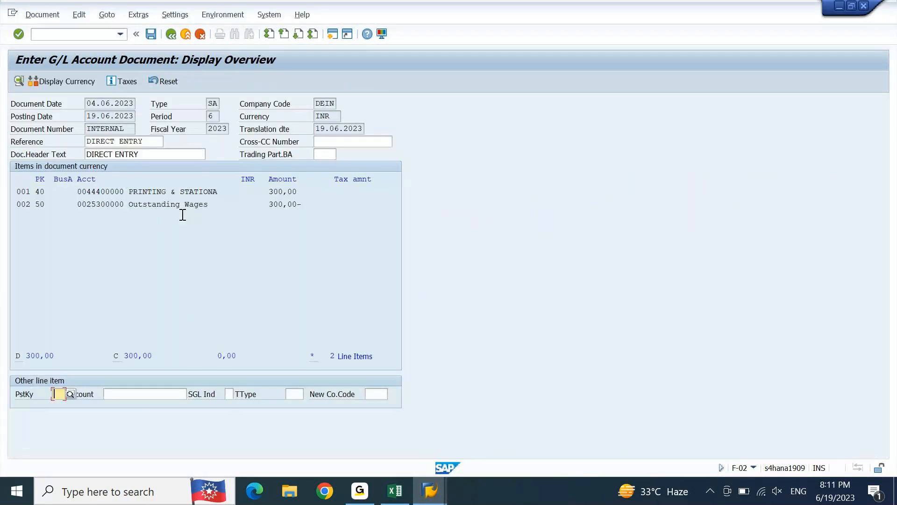
pyautogui.moveTo(161, 206); pyautogui.dragTo(273, 206)
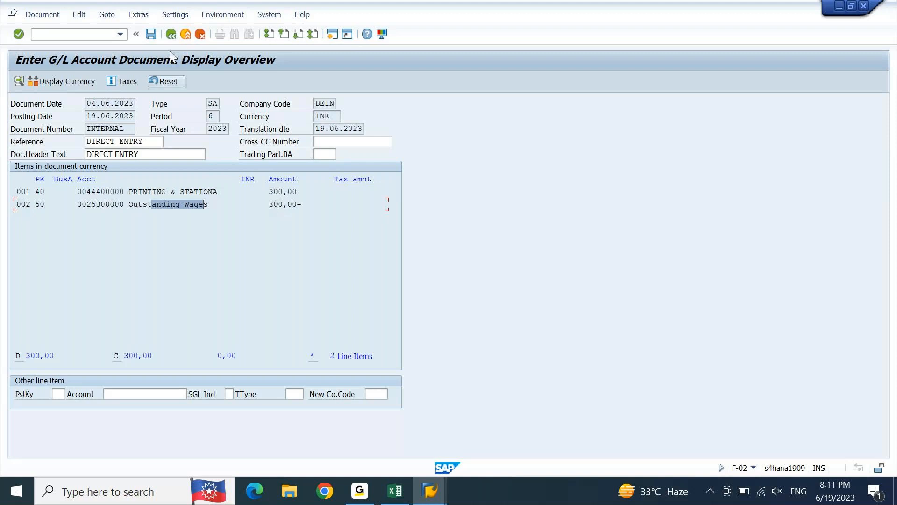
# Step: Try to post the document and run its general ledger simulation
pyautogui.click(151, 35)
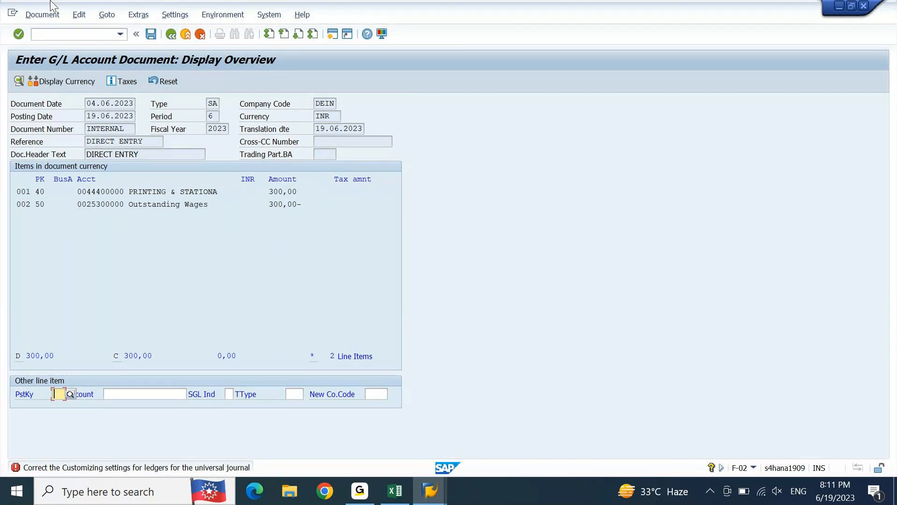
pyautogui.click(43, 14)
pyautogui.click(53, 87)
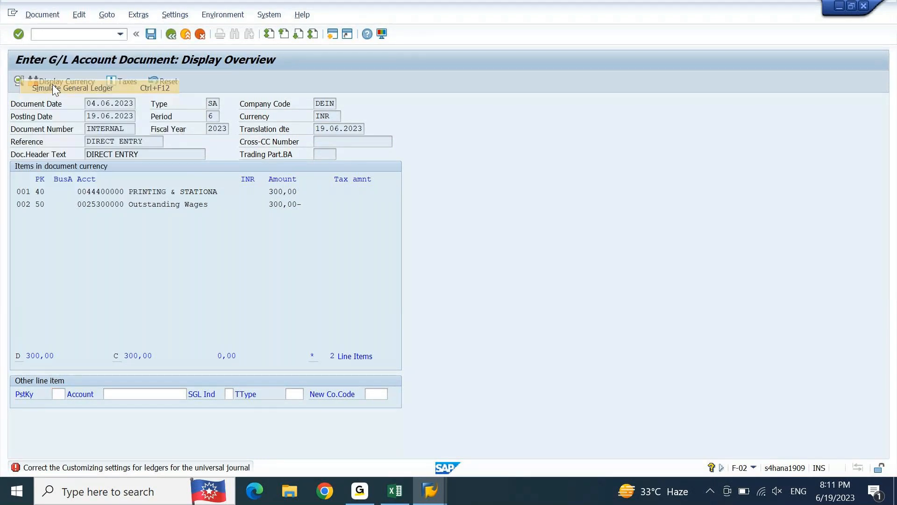
pyautogui.click(43, 14)
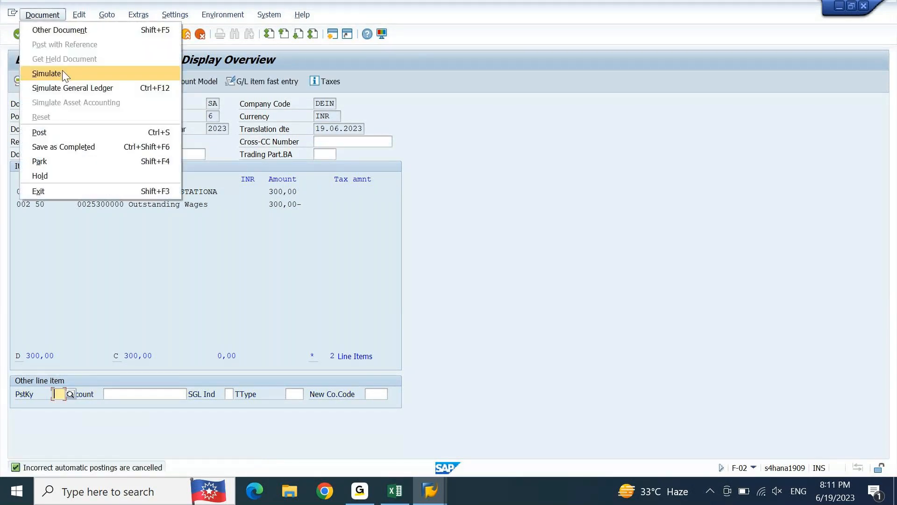
pyautogui.click(63, 73)
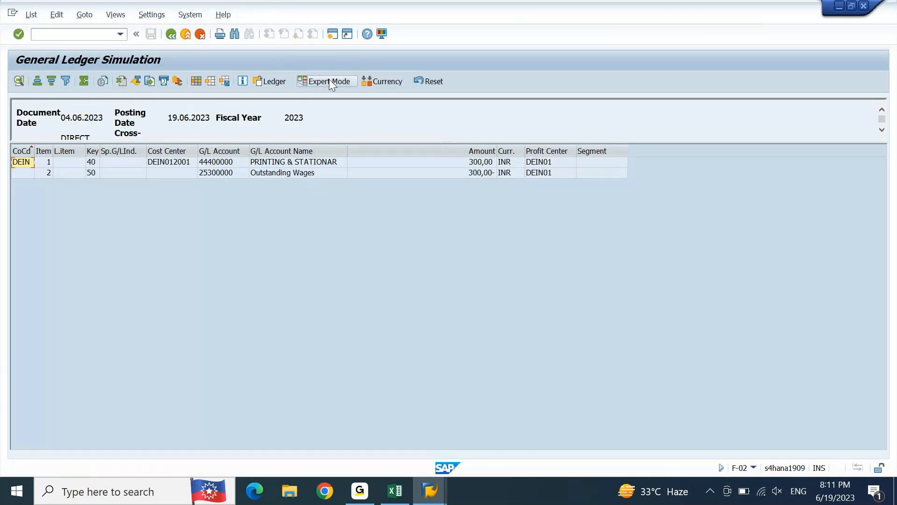
# Step: Open the simulation's Expert Mode and read the details of the message about controlling area DEGR's currency configuration
pyautogui.click(329, 80)
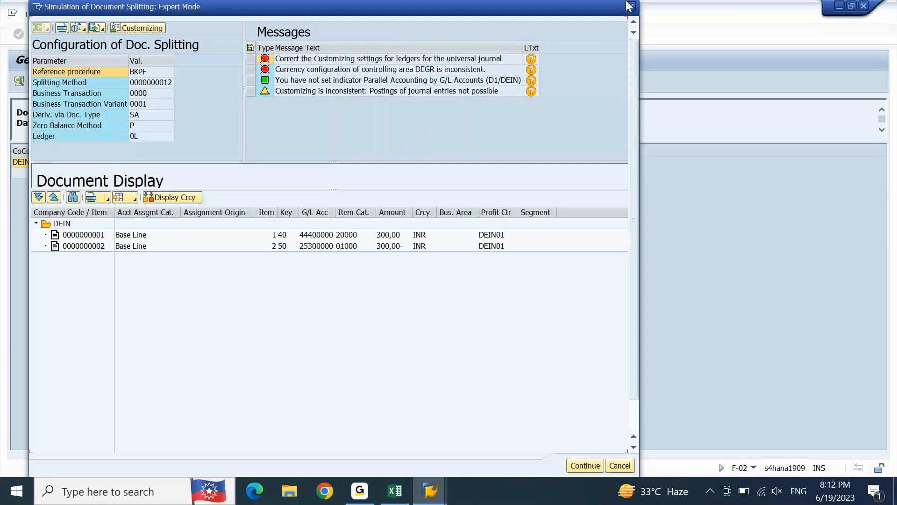
pyautogui.click(531, 70)
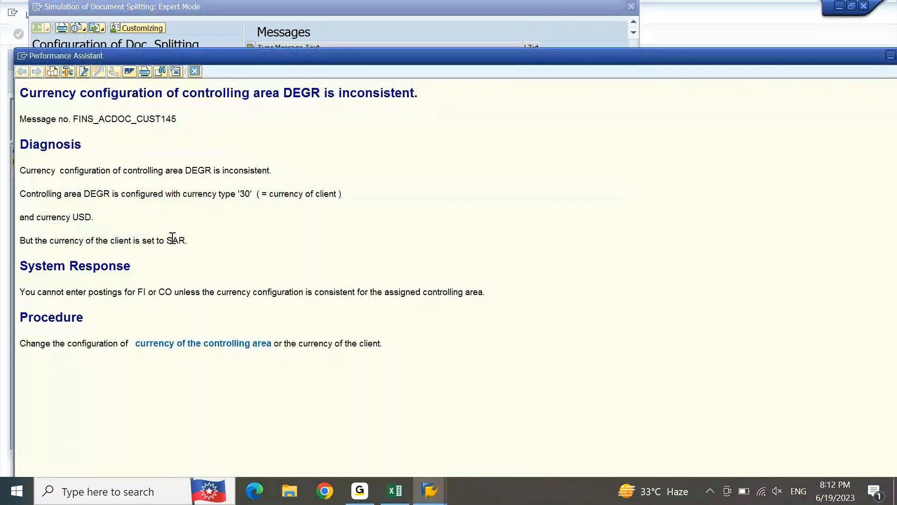
pyautogui.doubleClick(172, 240)
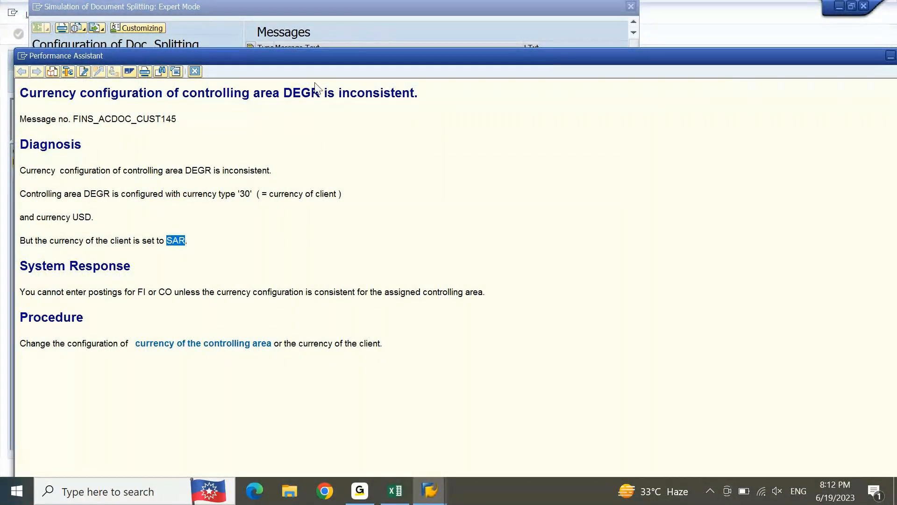
pyautogui.click(194, 72)
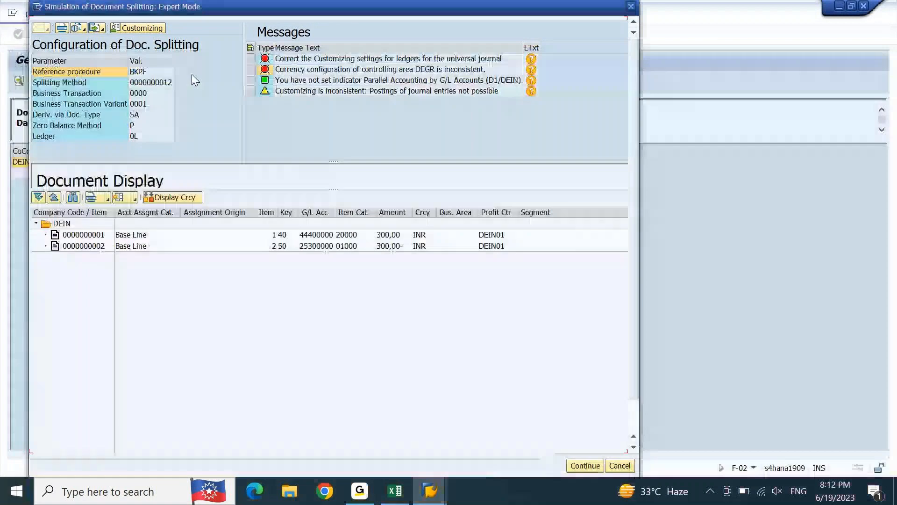
pyautogui.click(633, 7)
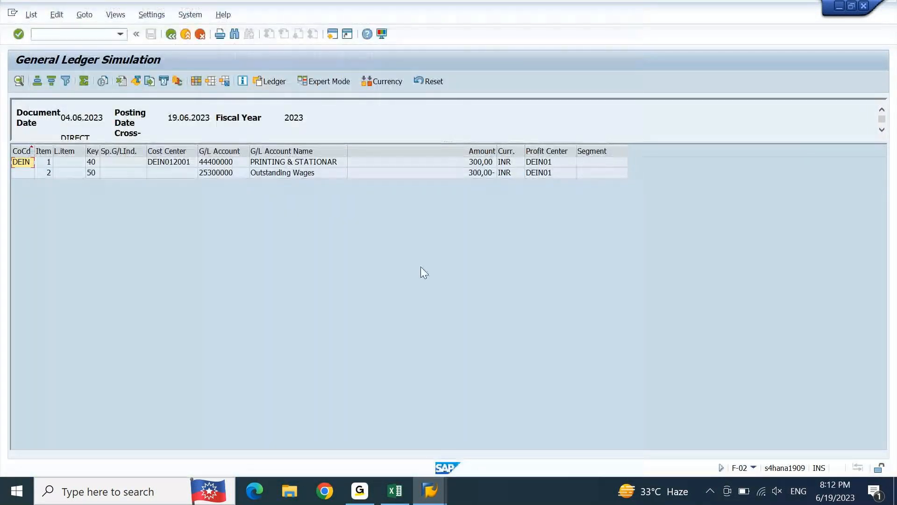
# Step: Open the clients overview with transaction SCC4 in a new session and select client 800 to check its currency
pyautogui.click(427, 499)
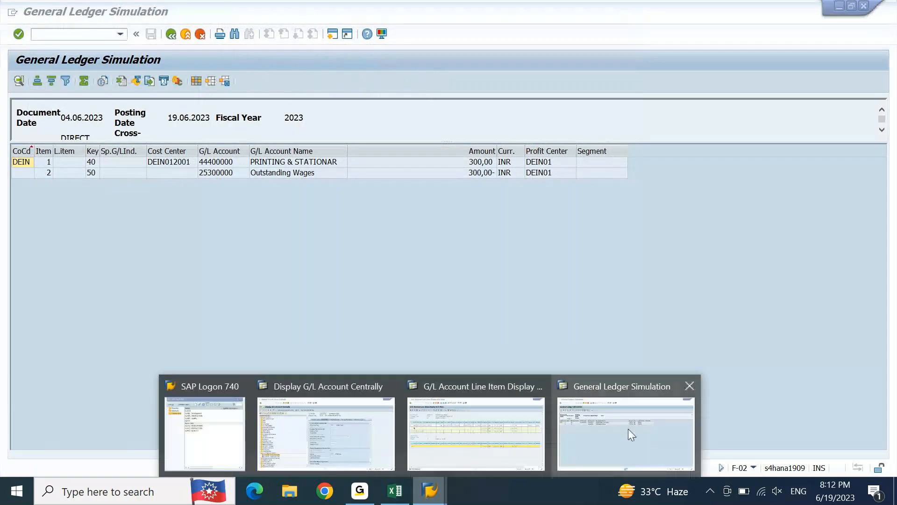
pyautogui.click(629, 430)
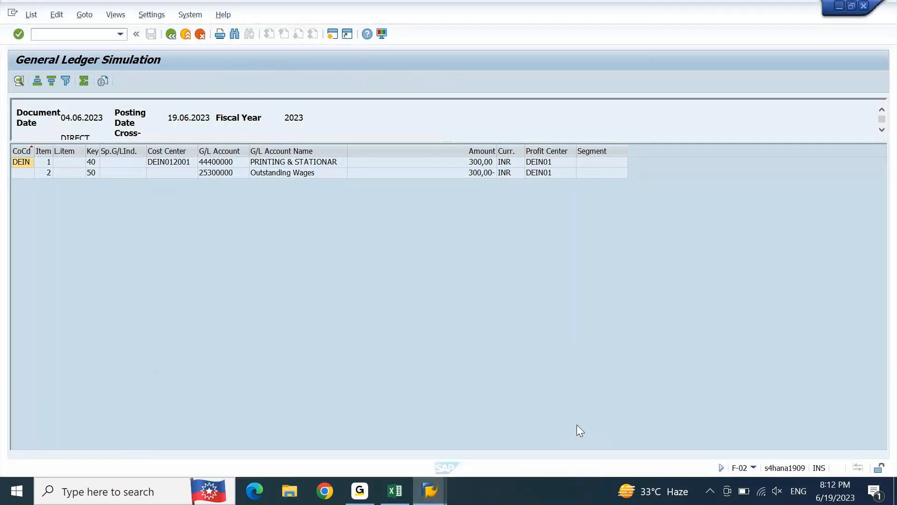
pyautogui.click(332, 34)
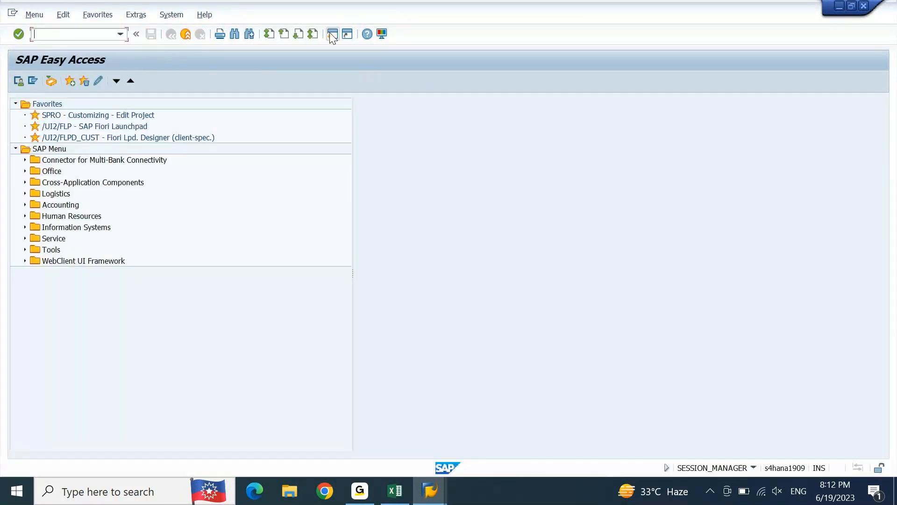
pyautogui.write('SCC4')
pyautogui.press('Return')
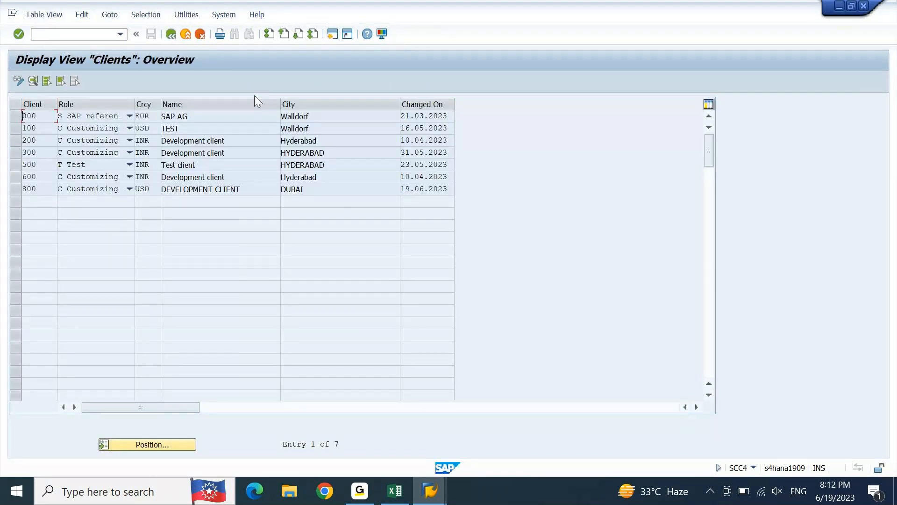
pyautogui.click(20, 191)
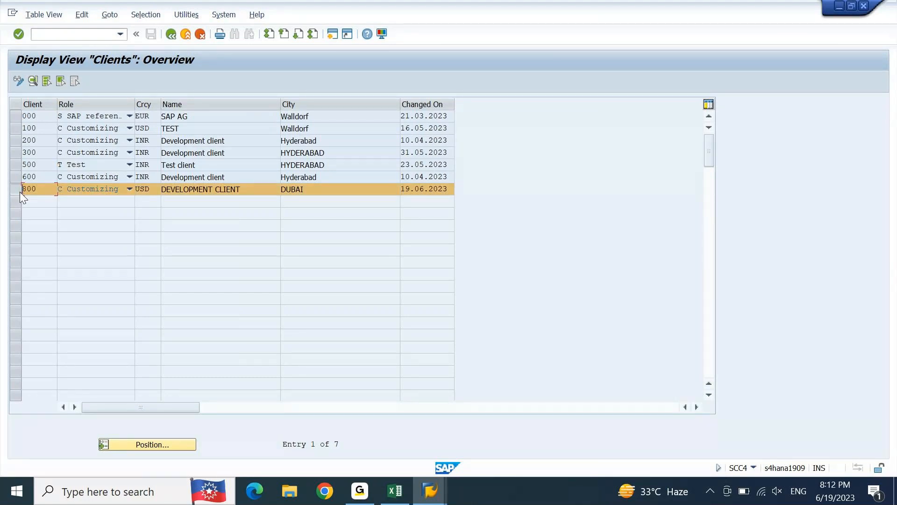
# Step: Return to the simulation's Expert Mode and read the details of the universal journal ledger and controlling area currency messages
pyautogui.click(437, 491)
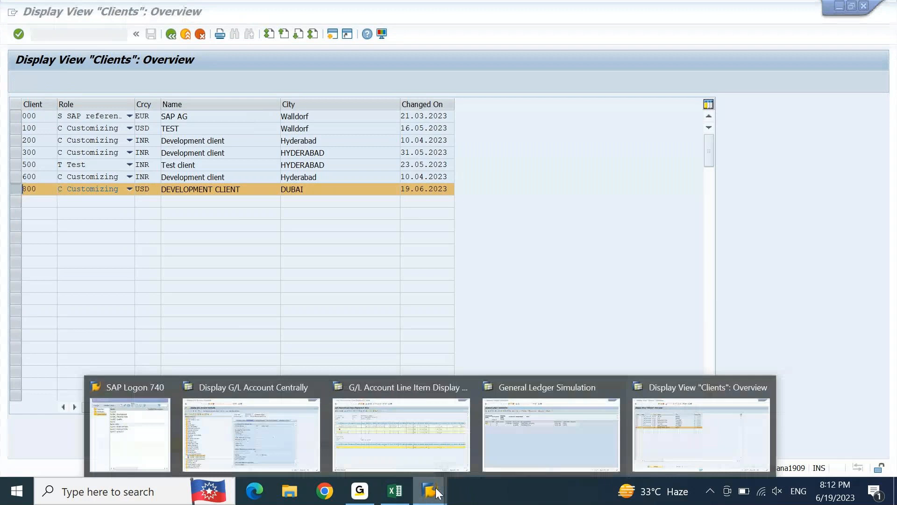
pyautogui.click(558, 430)
pyautogui.click(316, 78)
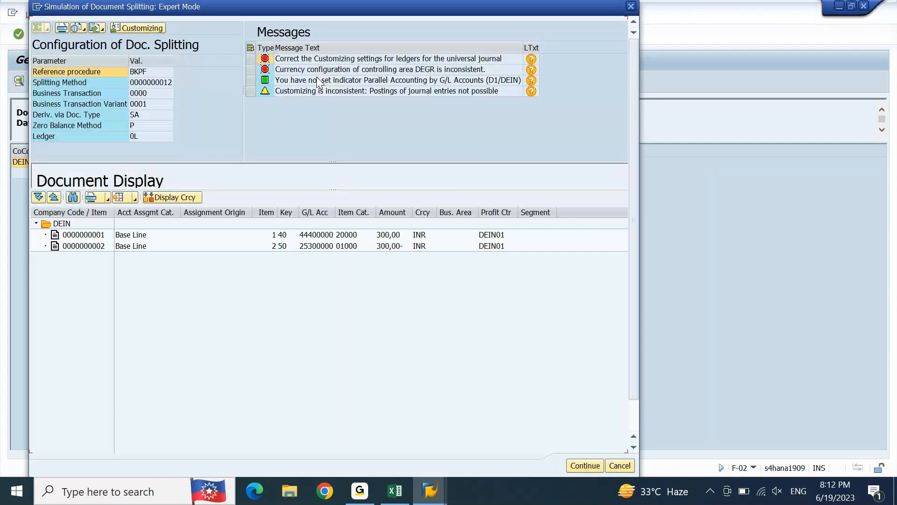
pyautogui.click(530, 59)
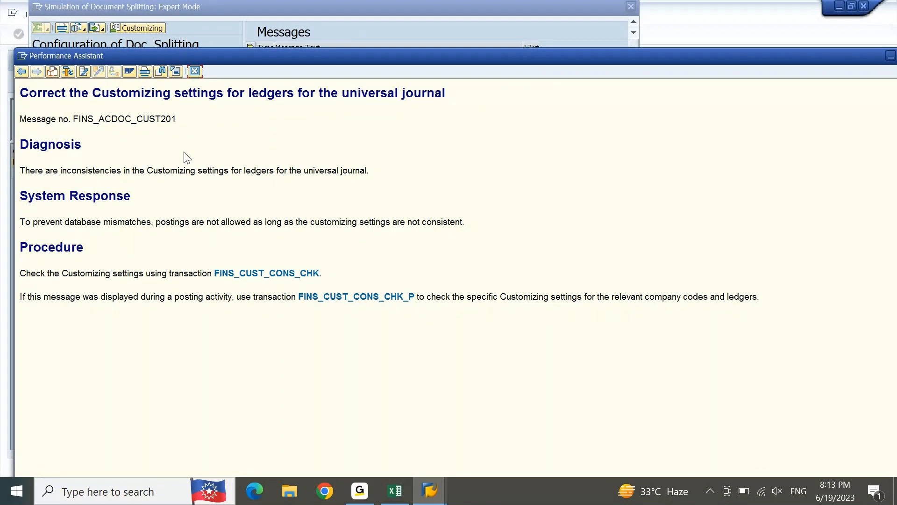
pyautogui.click(196, 71)
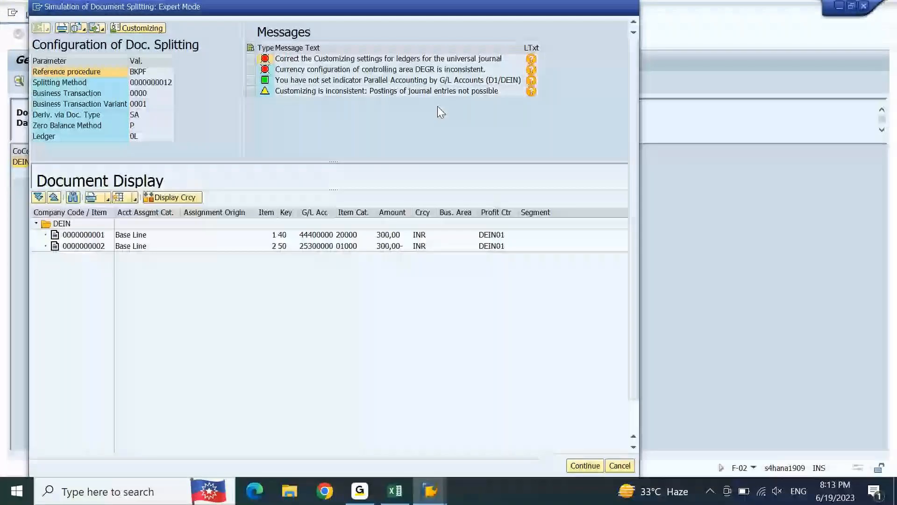
pyautogui.click(532, 70)
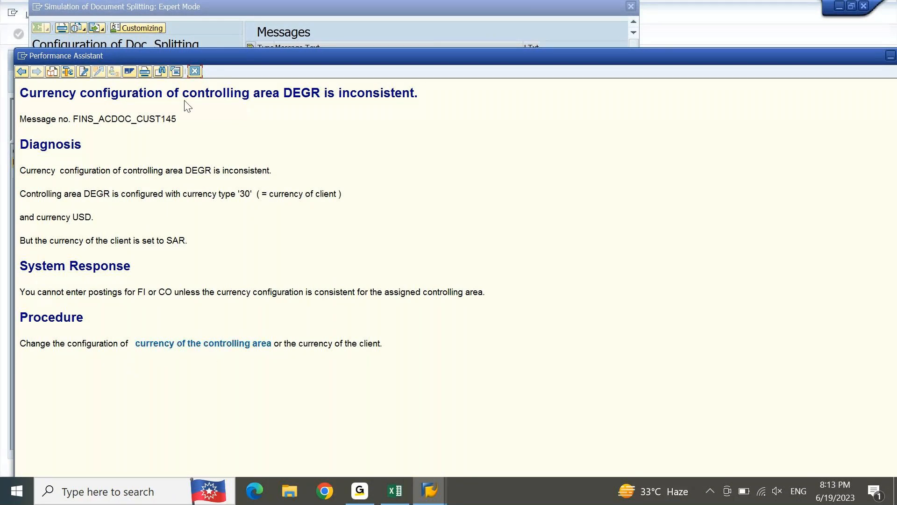
pyautogui.click(194, 71)
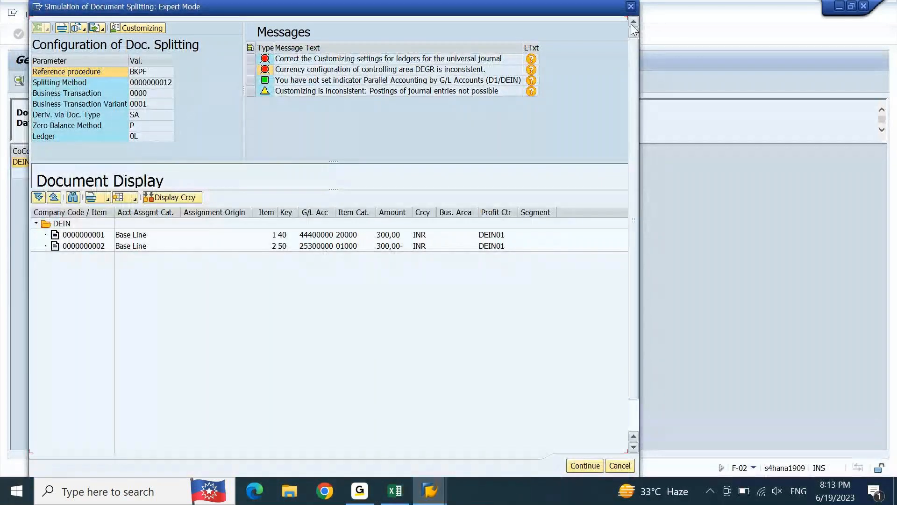
pyautogui.click(631, 6)
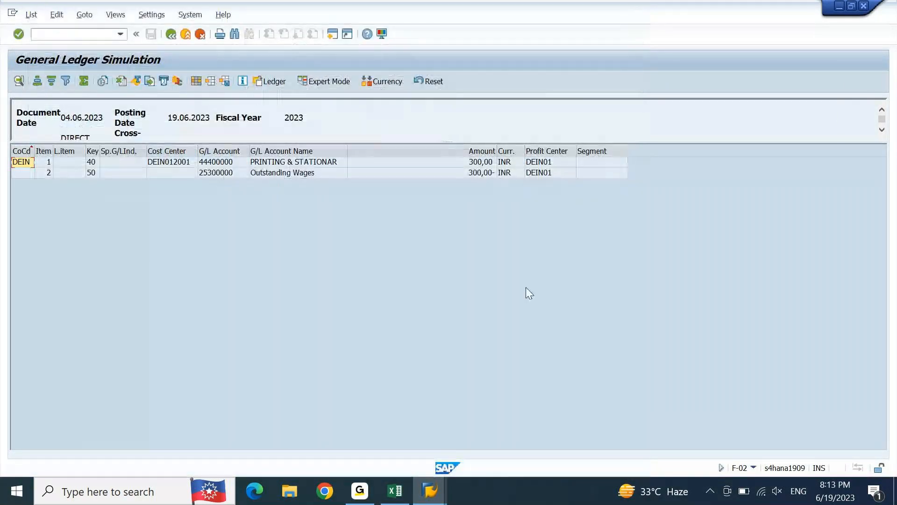
# Step: In the clients overview session, open the controlling area maintenance with transaction OKKP and display the locked data
pyautogui.click(434, 495)
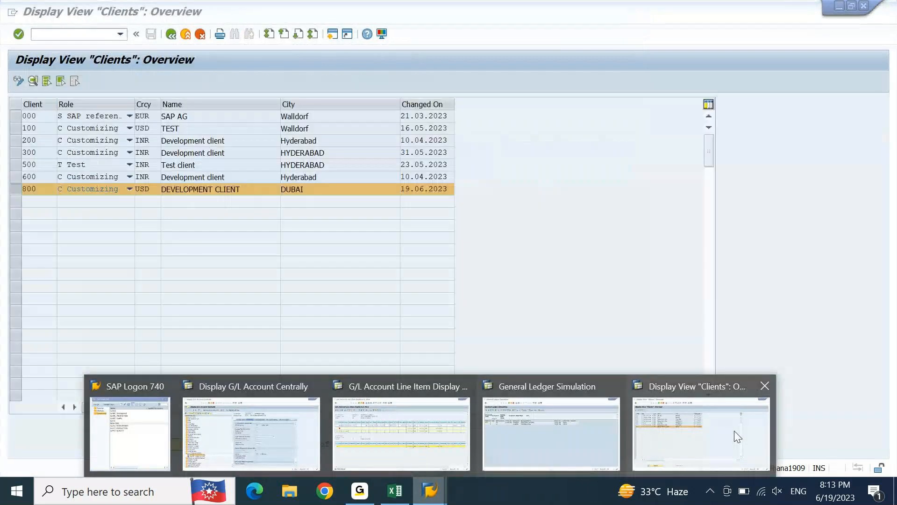
pyautogui.click(736, 436)
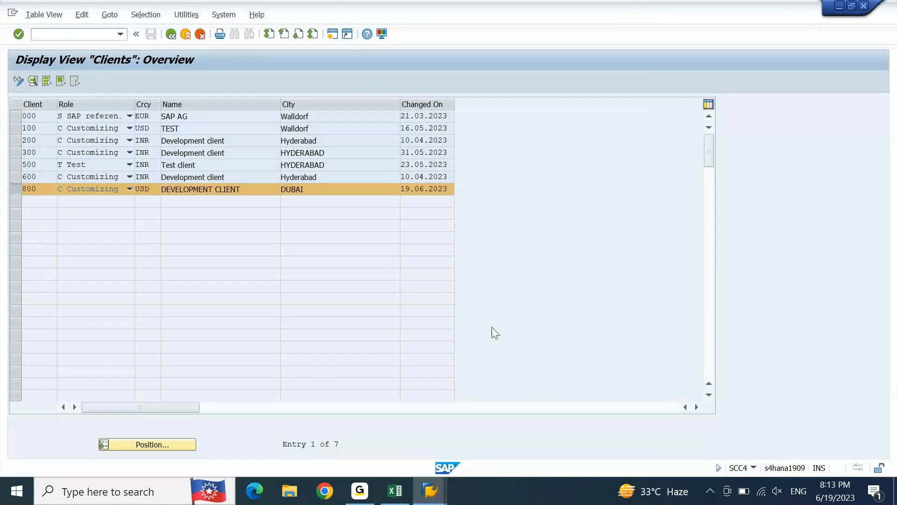
pyautogui.click(87, 36)
pyautogui.press('Return')
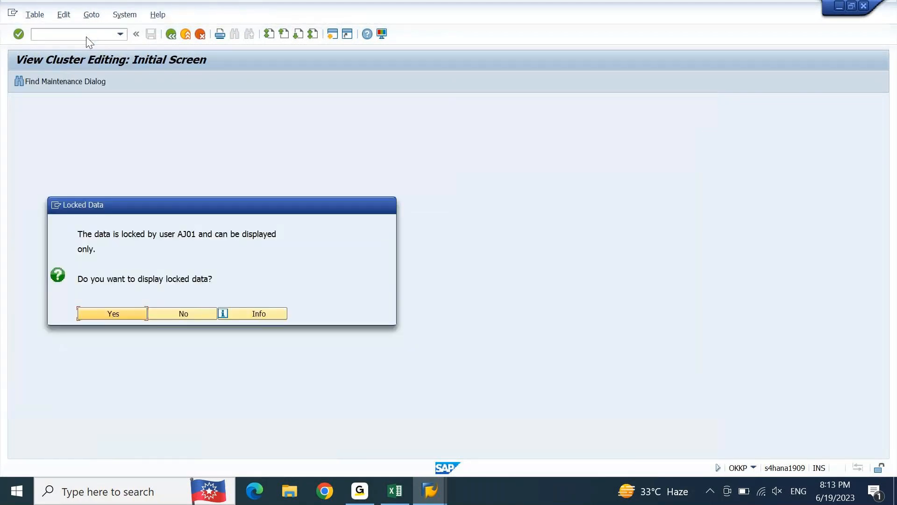
pyautogui.press('Return')
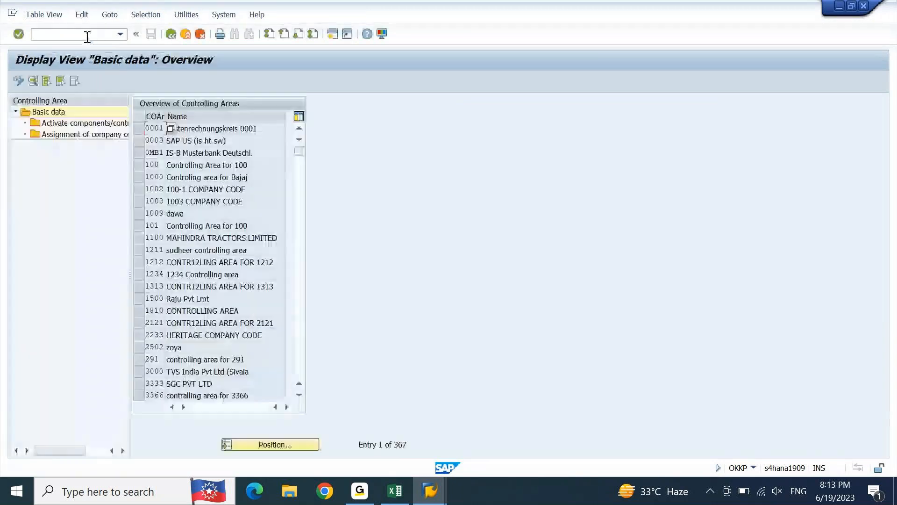
# Step: Position the list of controlling areas on DEGR
pyautogui.click(274, 444)
pyautogui.write('DEGR')
pyautogui.press('Return')
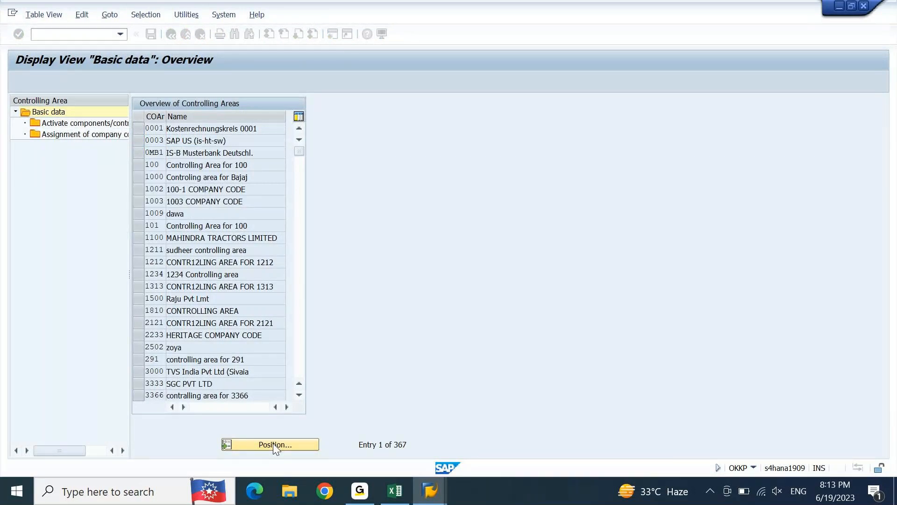
# Step: Open the details of controlling area DEGR and examine its currency, chart of accounts and fiscal year settings
pyautogui.doubleClick(223, 128)
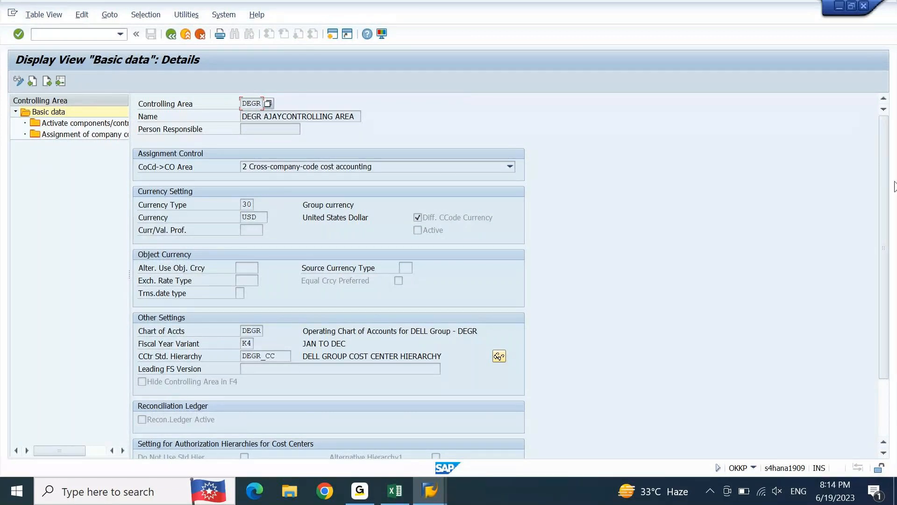
pyautogui.scroll(-1, 884, 223)
pyautogui.scroll(-2, 885, 223)
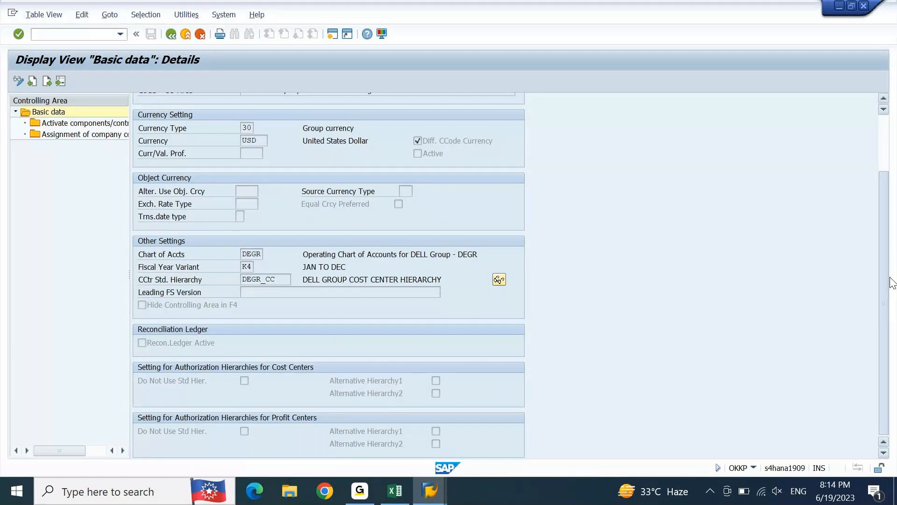
pyautogui.scroll(3, 891, 282)
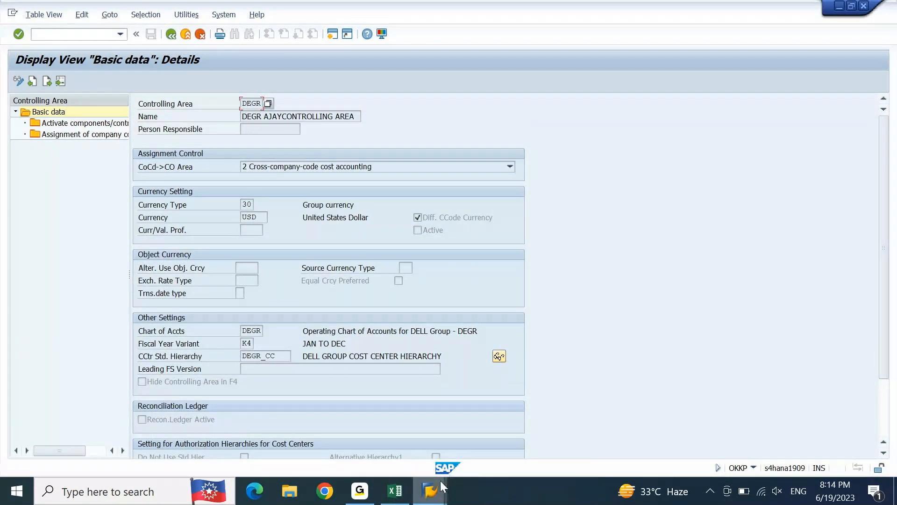
# Step: In the general ledger simulation session, abandon the current document and restart G/L posting with transaction F-02
pyautogui.moveTo(440, 481)
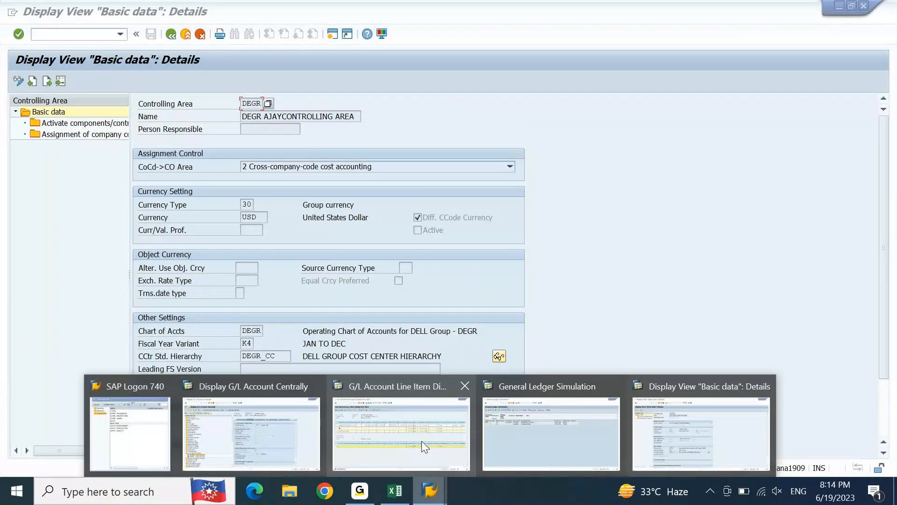
pyautogui.click(528, 437)
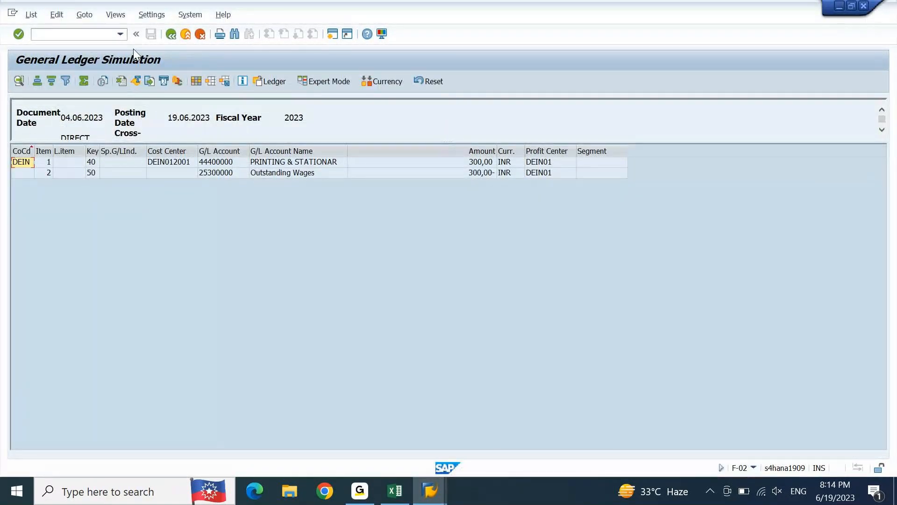
pyautogui.click(79, 36)
pyautogui.write('/N')
pyautogui.press('Return')
pyautogui.write('F-02')
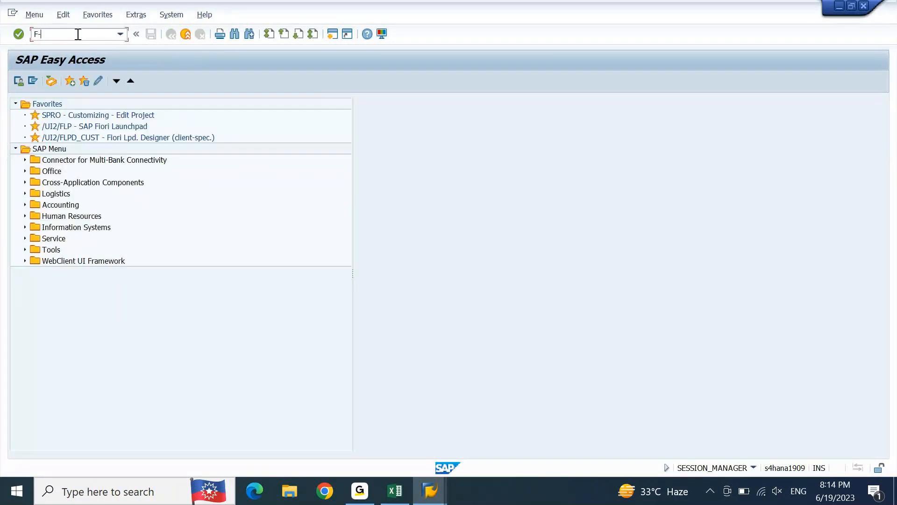
pyautogui.press('Return')
# Step: Fill in the document header with document date 04.06.2023 and DIRECT ENTRY as both reference and header text
pyautogui.press('Down')
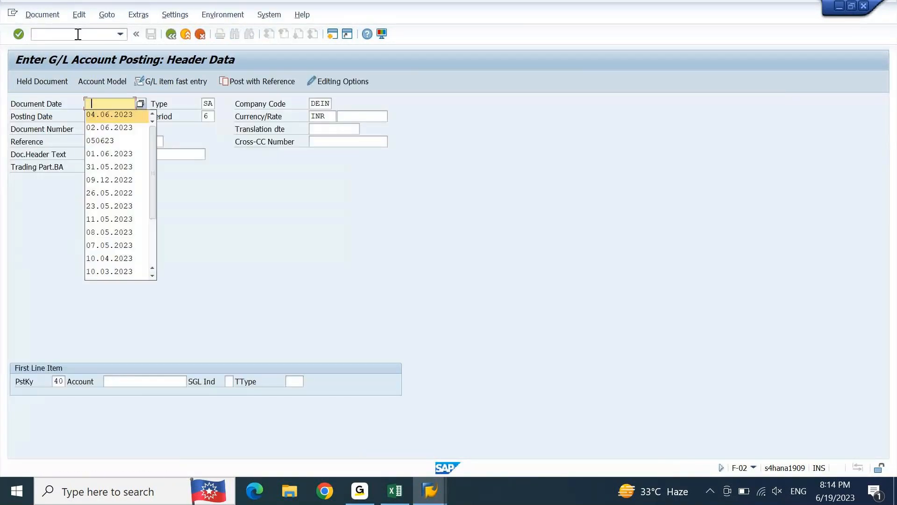
pyautogui.press('Return')
pyautogui.press('Down')
pyautogui.press('Down')
pyautogui.press('Down')
pyautogui.press('space')
pyautogui.press('Return')
pyautogui.press('Down')
pyautogui.press('space')
pyautogui.press('Return')
pyautogui.press('Down')
pyautogui.press('Down')
pyautogui.press('Tab')
# Step: Enter G/L account 44400000 for the first line item and proceed to its item details
pyautogui.press('space')
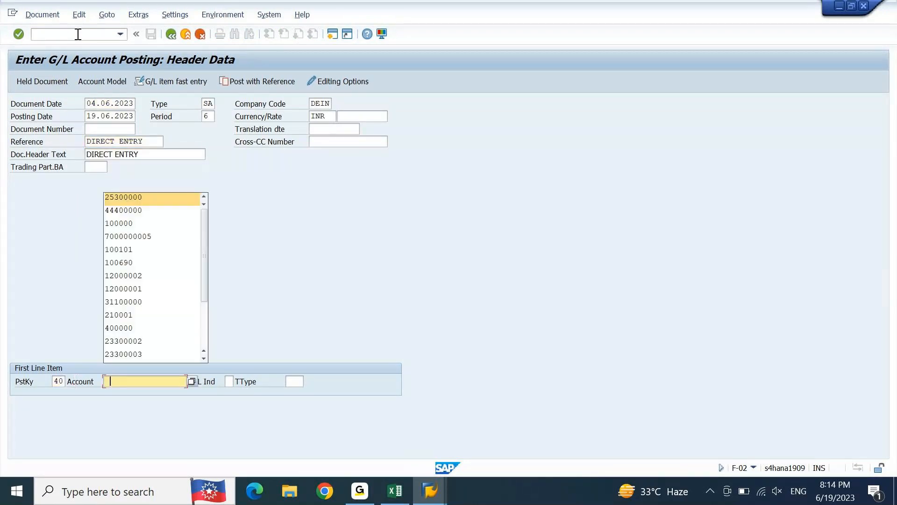
pyautogui.press('Down')
pyautogui.press('Return')
pyautogui.press('Return')
# Step: Enter amount 300 and cost center DEIN012001 for the PRINTING & STATIONARY debit item
pyautogui.press('space')
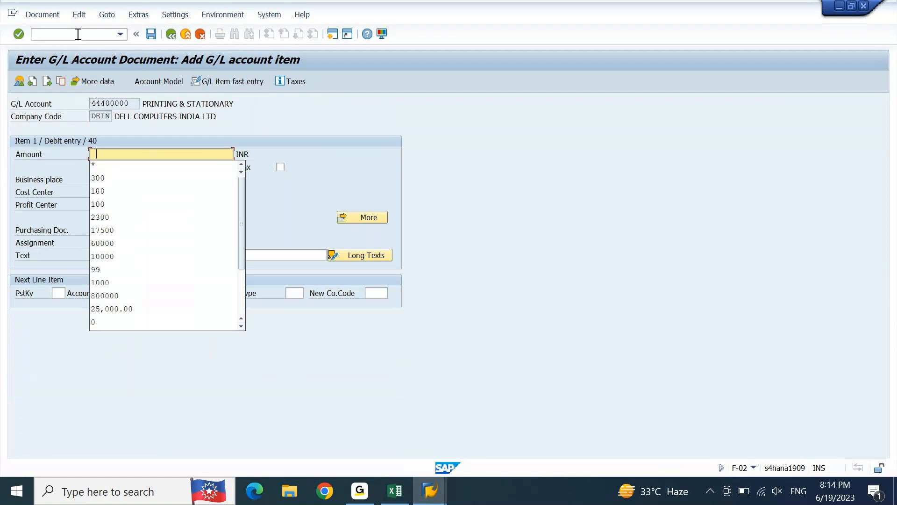
pyautogui.press('Down')
pyautogui.press('Down')
pyautogui.press('Return')
pyautogui.press('Down')
pyautogui.press('Down')
pyautogui.write('DEIN012001')
pyautogui.press('Down')
pyautogui.press('Down')
pyautogui.press('Down')
# Step: Add a credit line item with posting key 50 and G/L account 25300000
pyautogui.press('Down')
pyautogui.press('space')
pyautogui.press('Down')
pyautogui.press('Tab')
pyautogui.press('Tab')
pyautogui.press('space')
pyautogui.press('Down')
pyautogui.press('Down')
pyautogui.press('Tab')
pyautogui.write('25300000')
pyautogui.press('Return')
# Step: Complete the Outstanding Wages credit item with amount *, profit center DEIN01 and text DIRECT ENTRY
pyautogui.press('space')
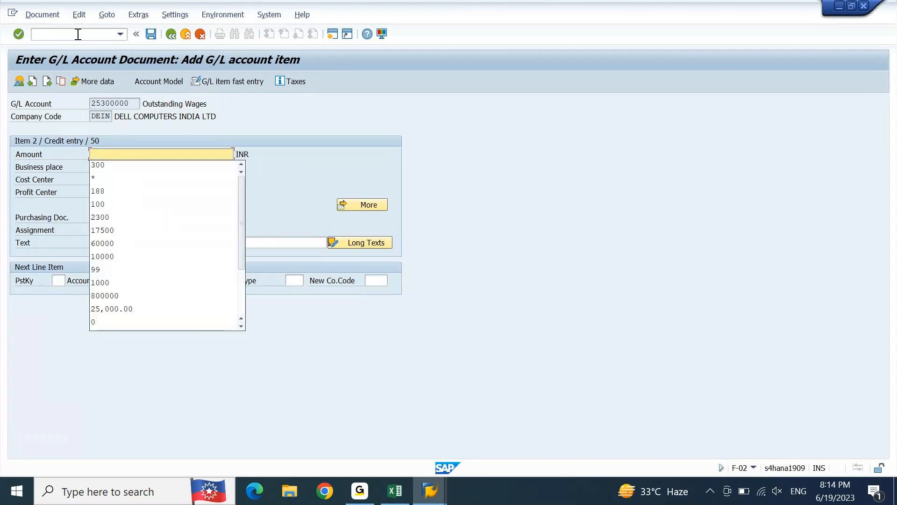
pyautogui.press('Down')
pyautogui.press('Tab')
pyautogui.press('Tab')
pyautogui.press('Tab')
pyautogui.press('space')
pyautogui.press('Down')
pyautogui.press('Tab')
pyautogui.press('Tab')
pyautogui.press('Tab')
pyautogui.press('Tab')
pyautogui.press('Tab')
pyautogui.press('Tab')
pyautogui.write('DIRECT ENTRY')
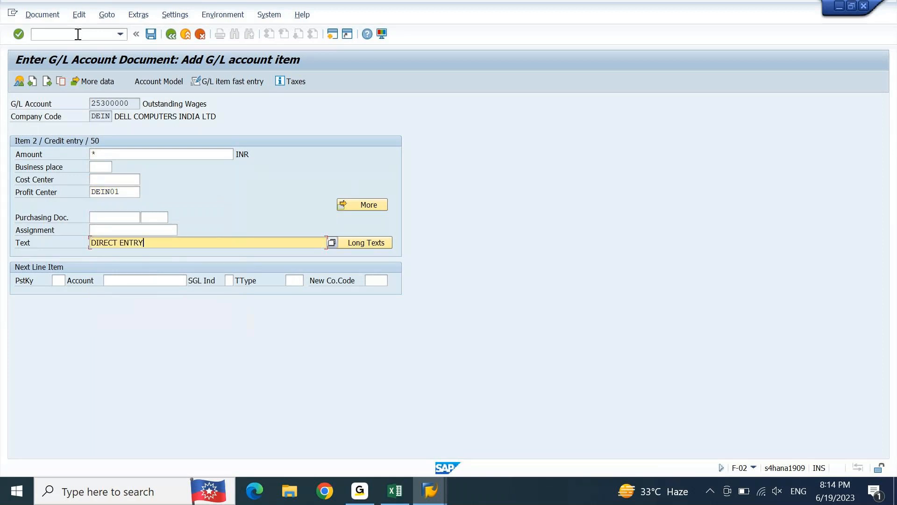
pyautogui.press('Return')
# Step: Simulate the document in the general ledger and check the Expert Mode of document splitting for messages
pyautogui.hotkey('alt', 'd')
pyautogui.press('s')
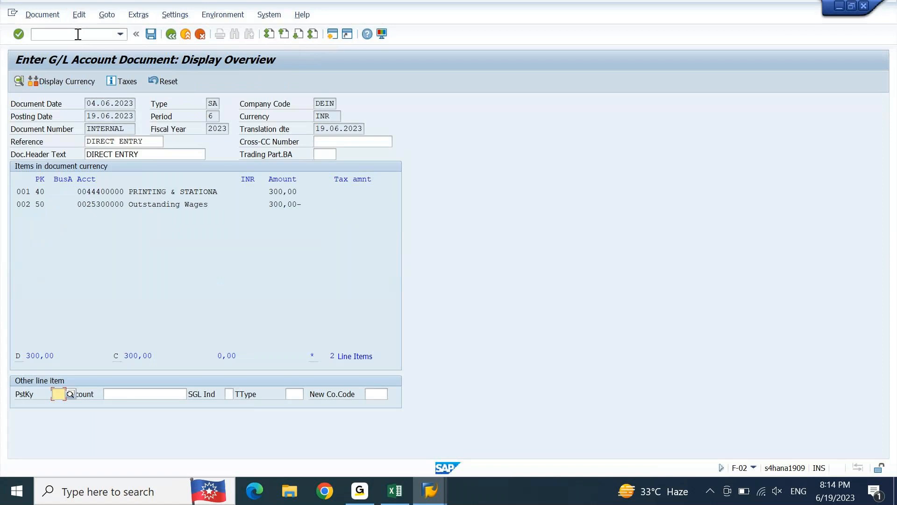
pyautogui.click(42, 15)
pyautogui.click(54, 86)
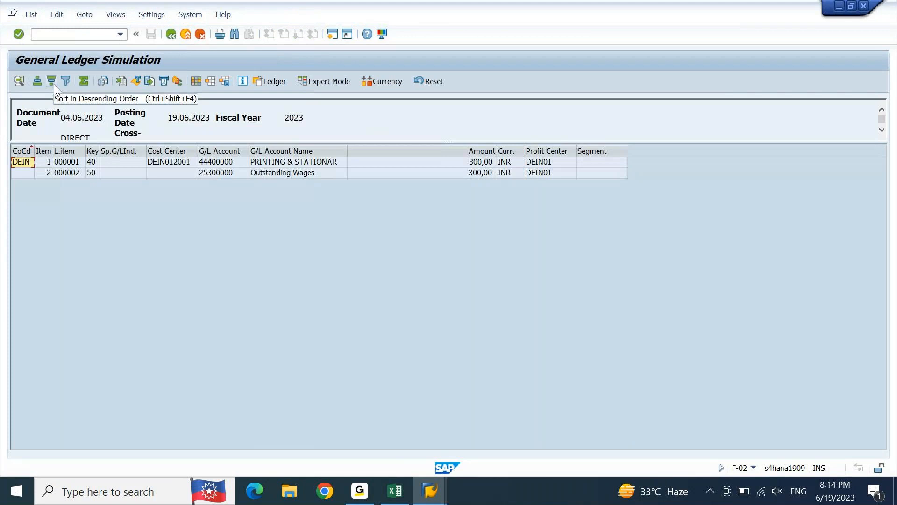
pyautogui.click(319, 79)
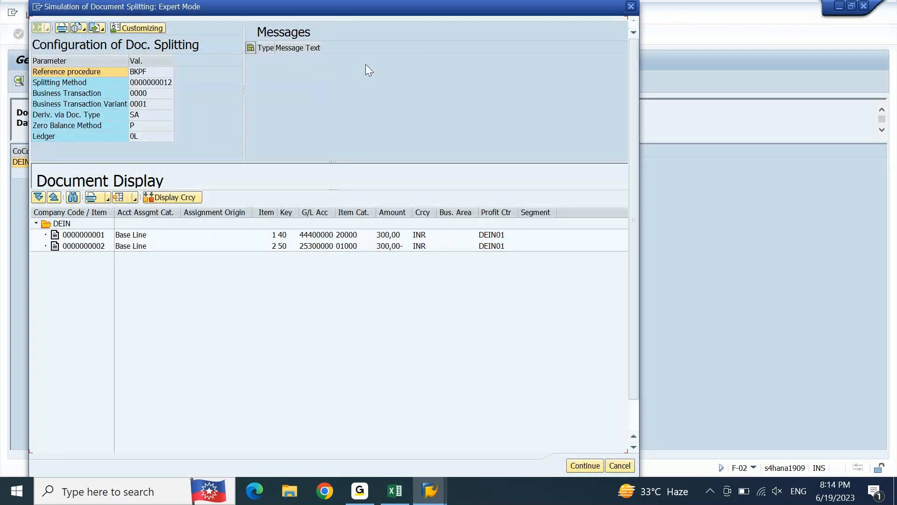
pyautogui.click(632, 7)
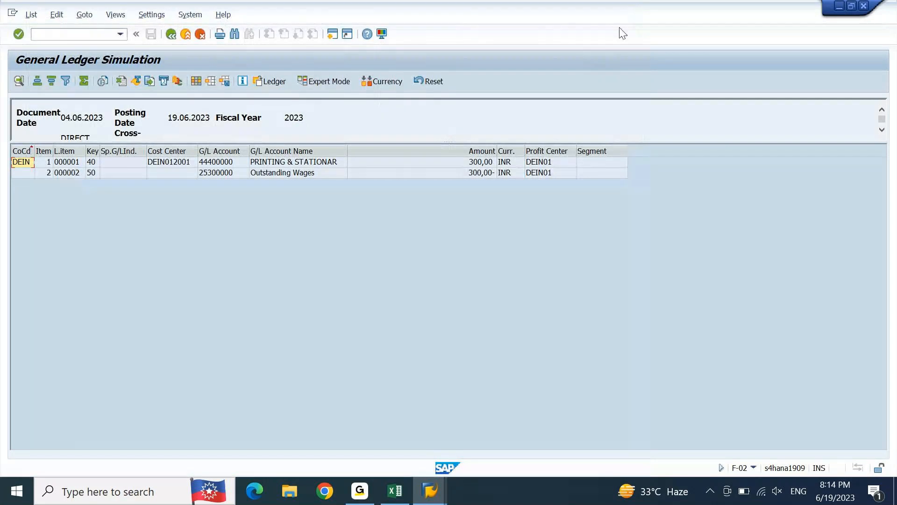
# Step: Close the controlling area basic data session and return to the general ledger simulation
pyautogui.click(440, 497)
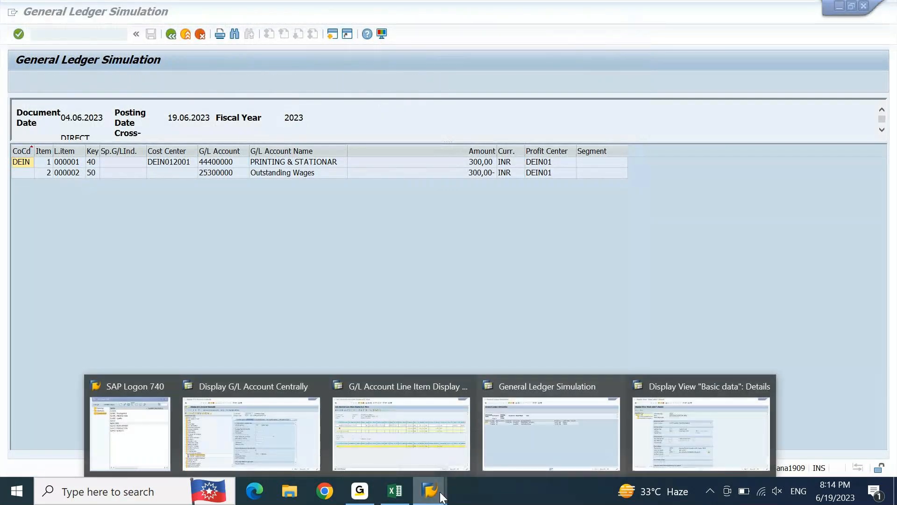
pyautogui.click(769, 383)
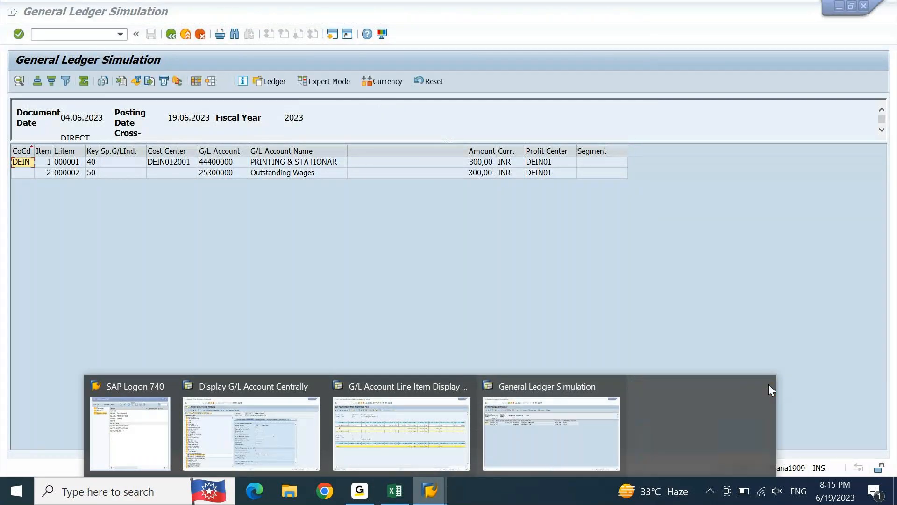
pyautogui.click(666, 419)
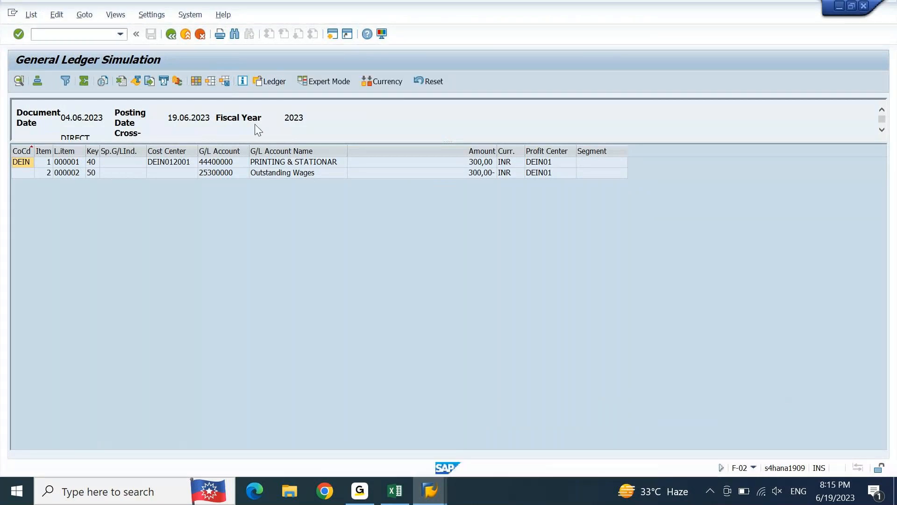
# Step: Leave the simulation for the document overview and post the G/L document
pyautogui.click(172, 34)
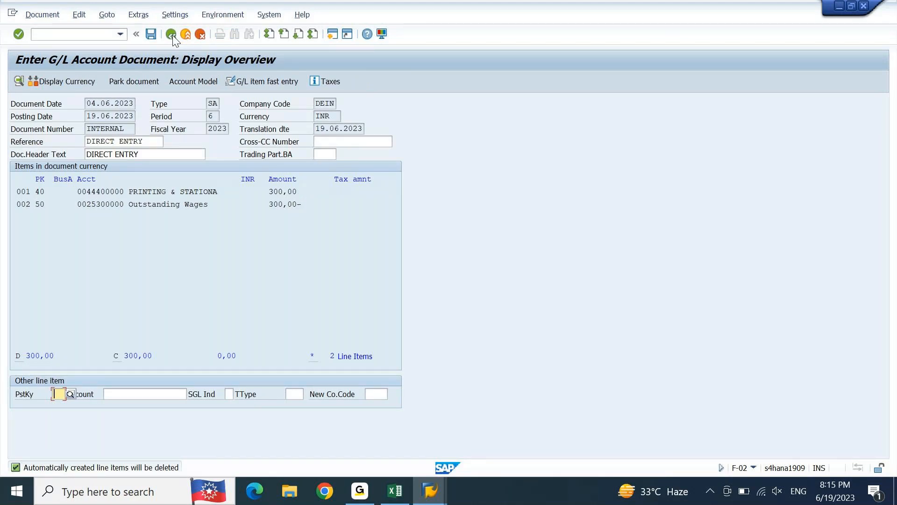
pyautogui.click(172, 34)
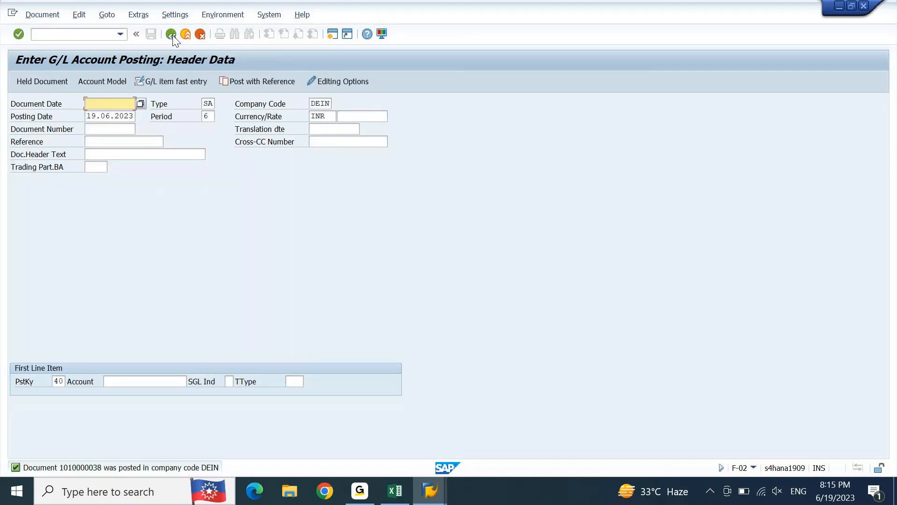
# Step: Switch to the G/L line item display of account 25300000, refresh the list and check the newly posted item's local currency amount
pyautogui.click(437, 496)
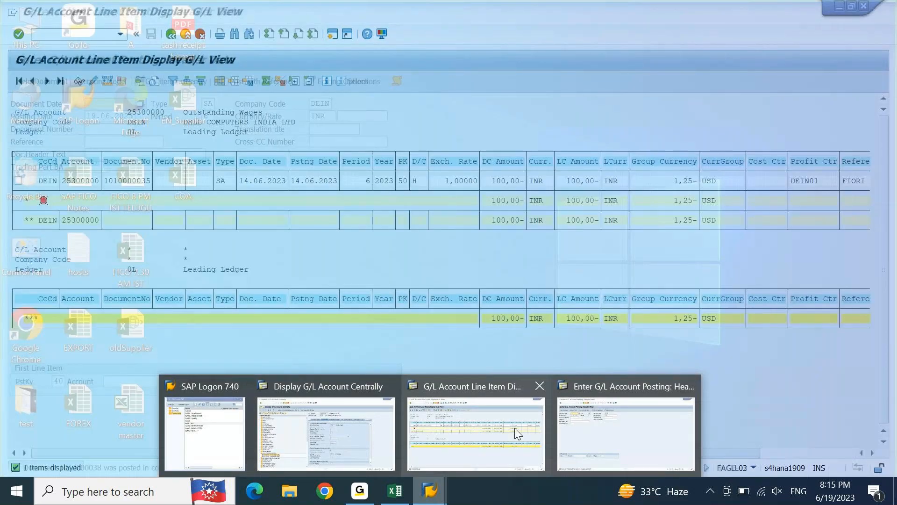
pyautogui.click(514, 428)
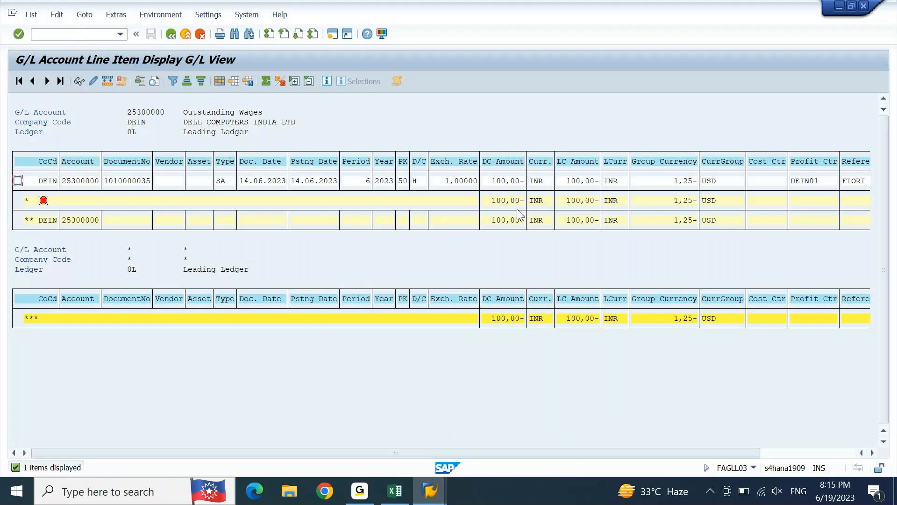
pyautogui.click(31, 17)
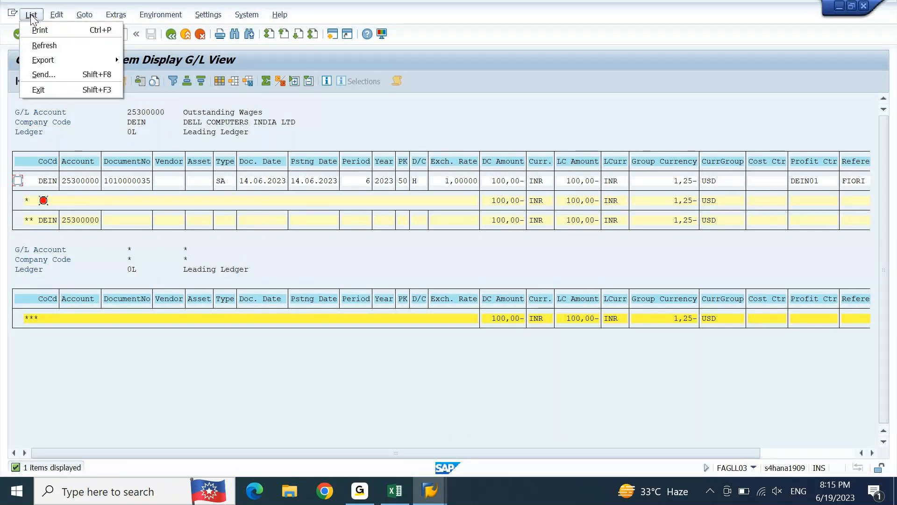
pyautogui.click(38, 46)
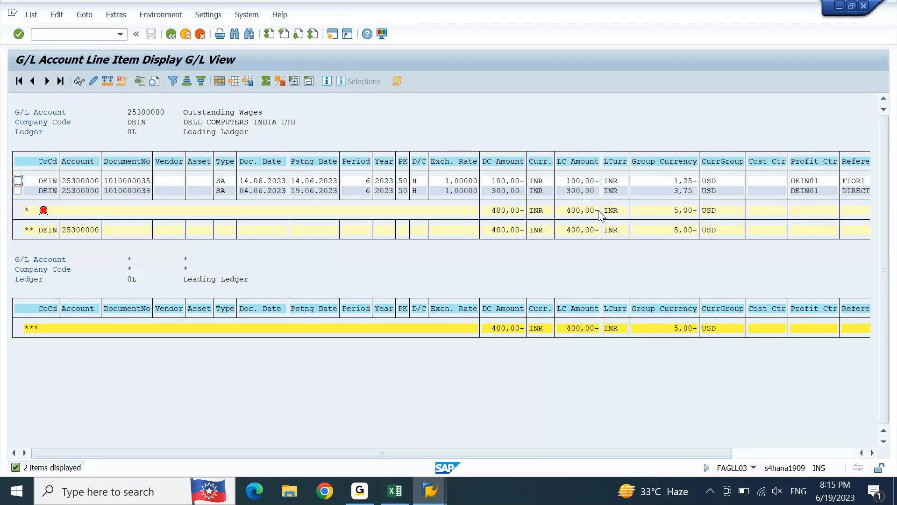
pyautogui.click(587, 192)
pyautogui.click(574, 191)
# Step: Switch to the central display of G/L account 25300000 and check its Open Item Management setting
pyautogui.click(436, 480)
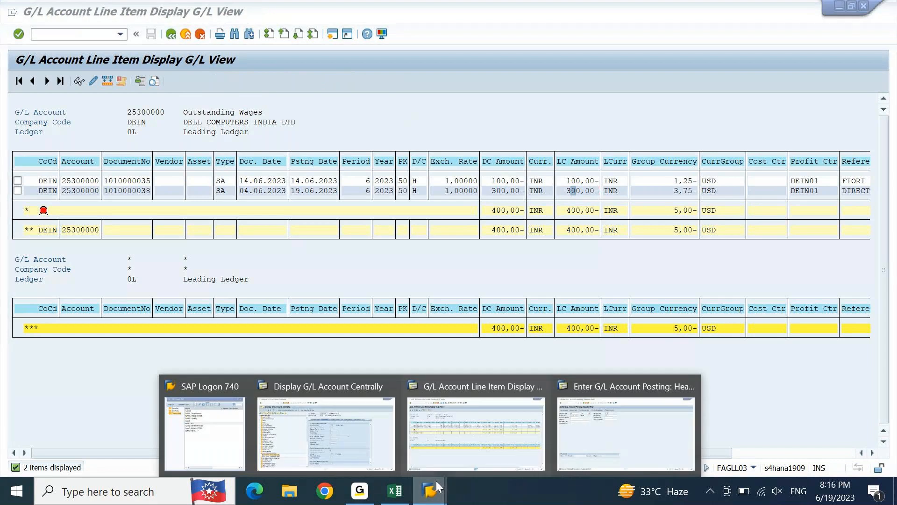
pyautogui.click(360, 405)
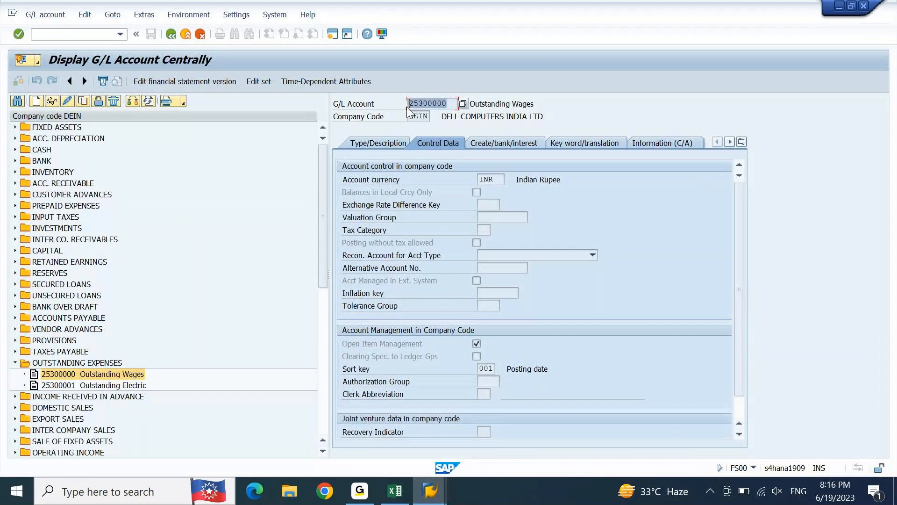
pyautogui.click(384, 345)
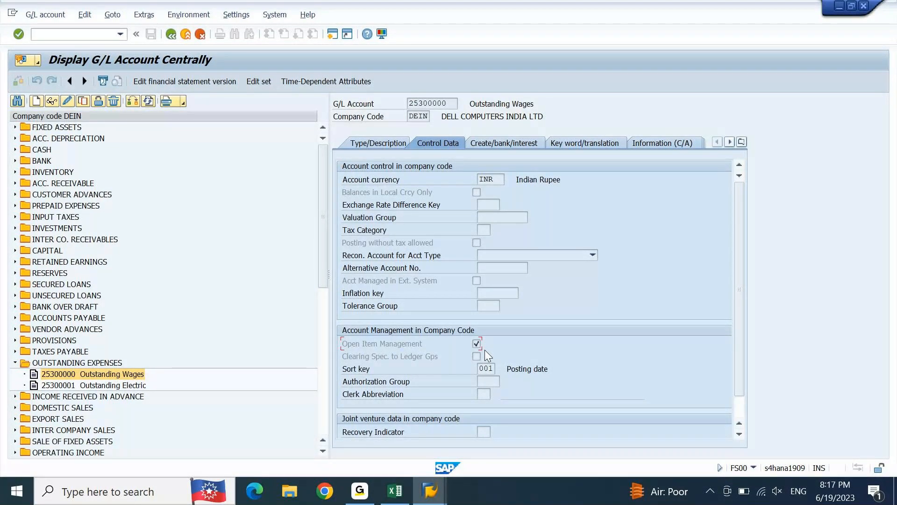
# Step: Switch to the Excel notes and review the direct entries and clearing entries explanations under Accounting Entries in BRS
pyautogui.click(395, 490)
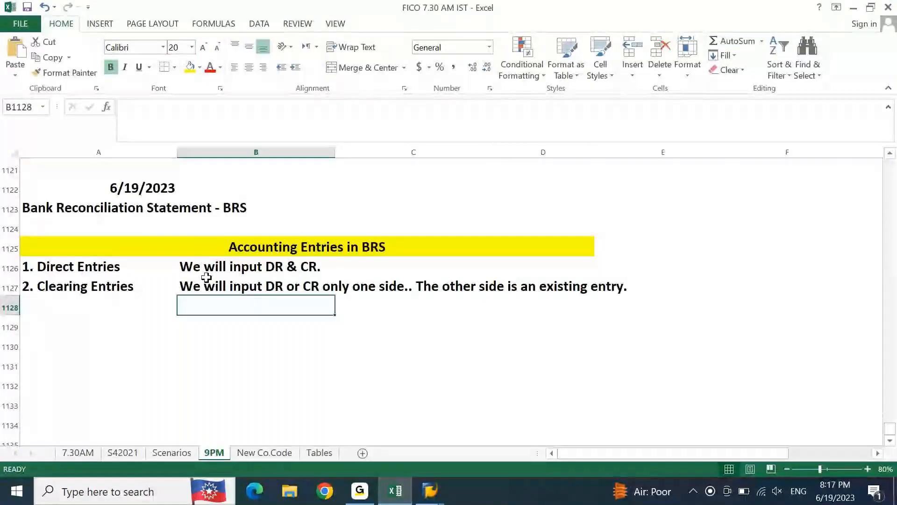
pyautogui.click(188, 264)
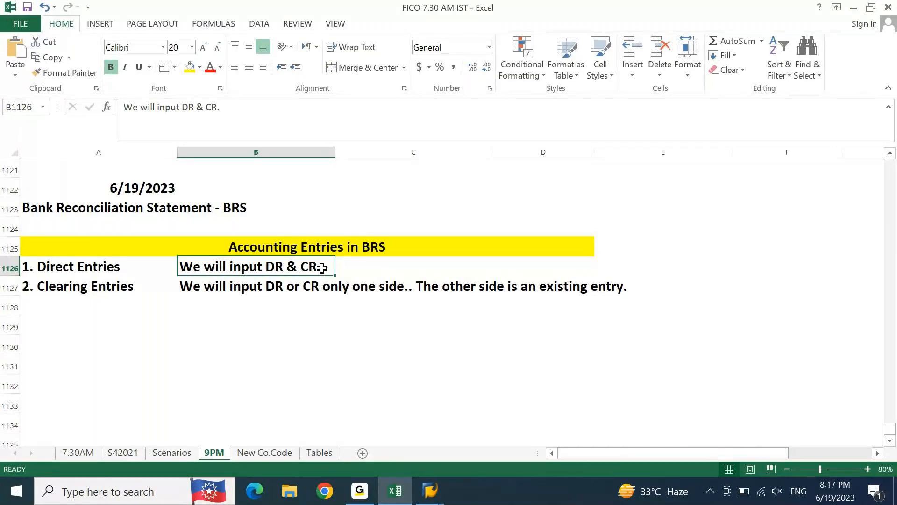
pyautogui.press('Down')
pyautogui.press('Left')
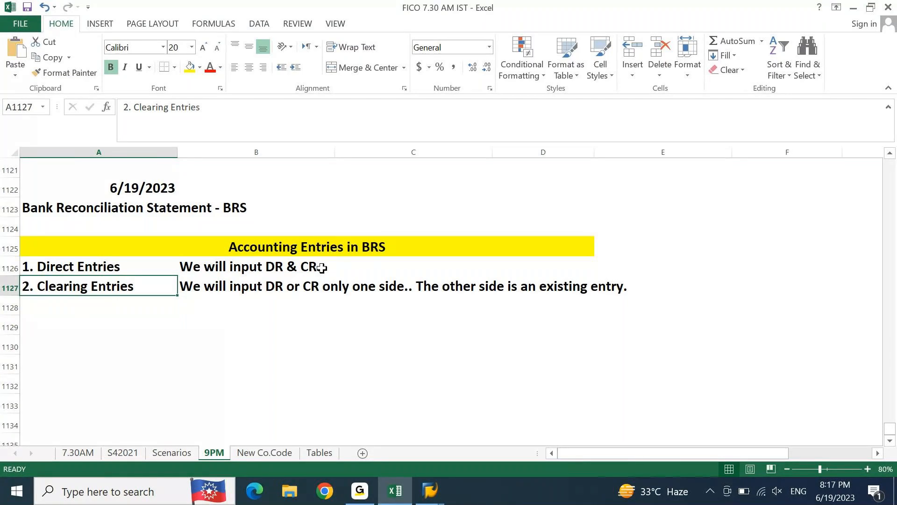
# Step: Return to SAP's G/L line item display and examine the local and group currency amounts of the 04.06.2023 item
pyautogui.click(407, 492)
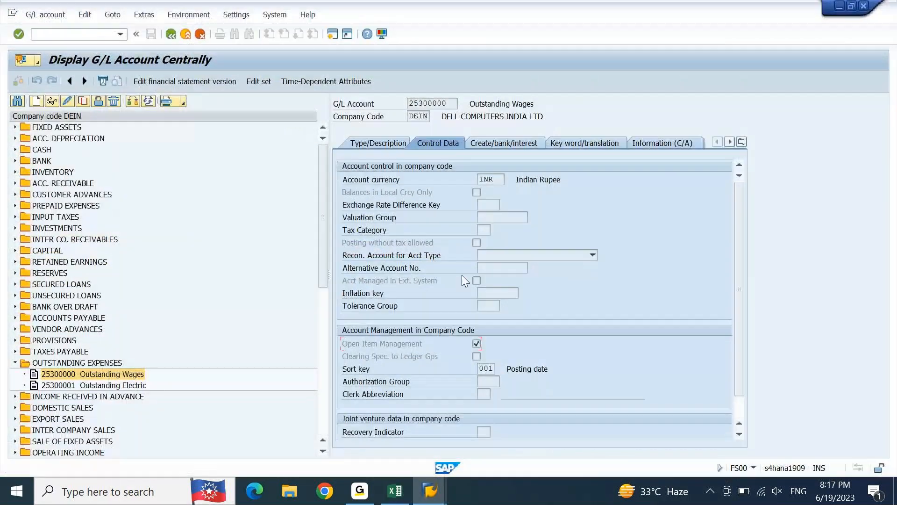
pyautogui.moveTo(433, 498)
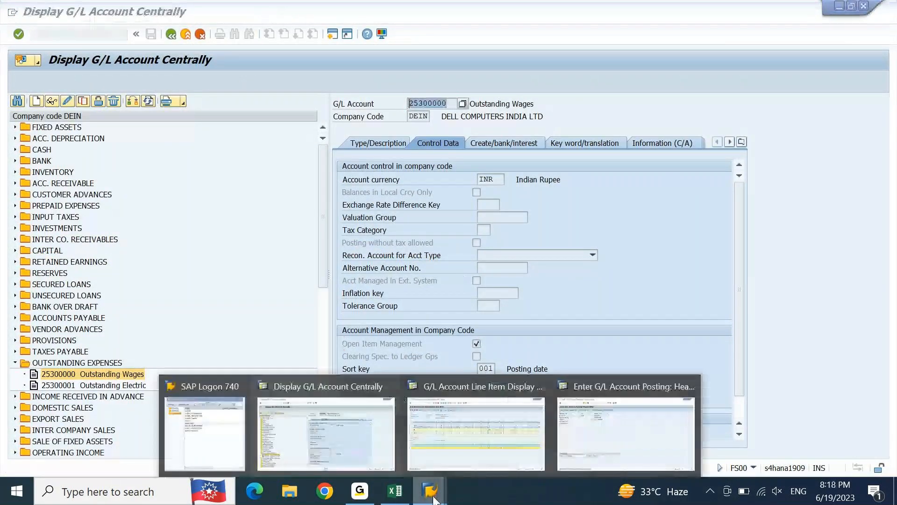
pyautogui.click(517, 434)
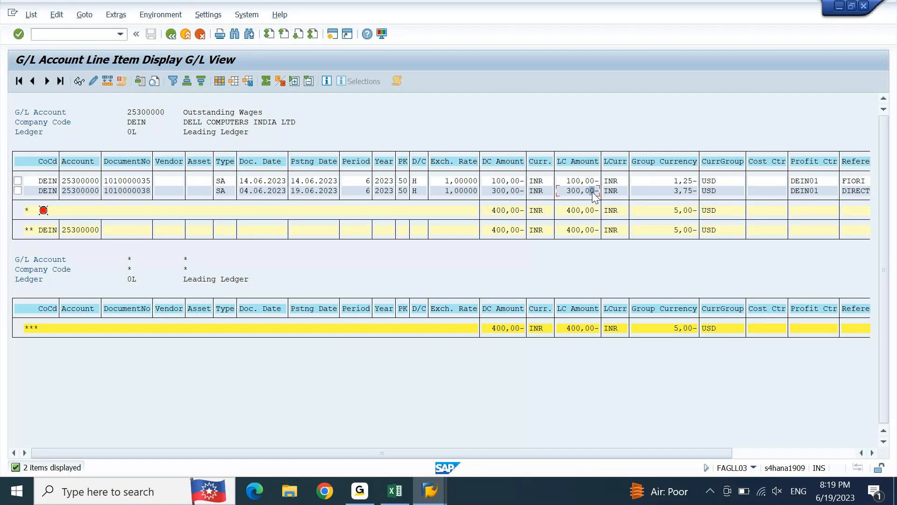
pyautogui.click(641, 189)
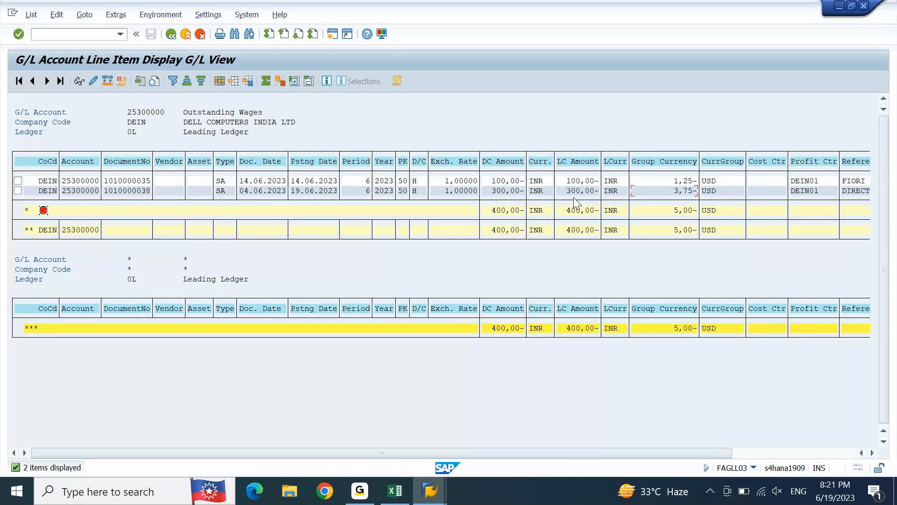
# Step: Start transaction F-04 in a new session and enter 19.06.2023 as the document date
pyautogui.click(332, 34)
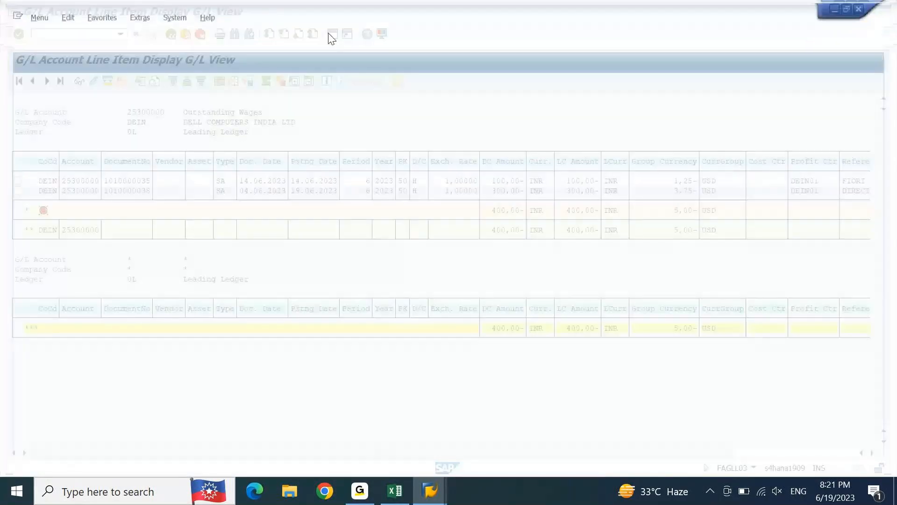
pyautogui.write('F')
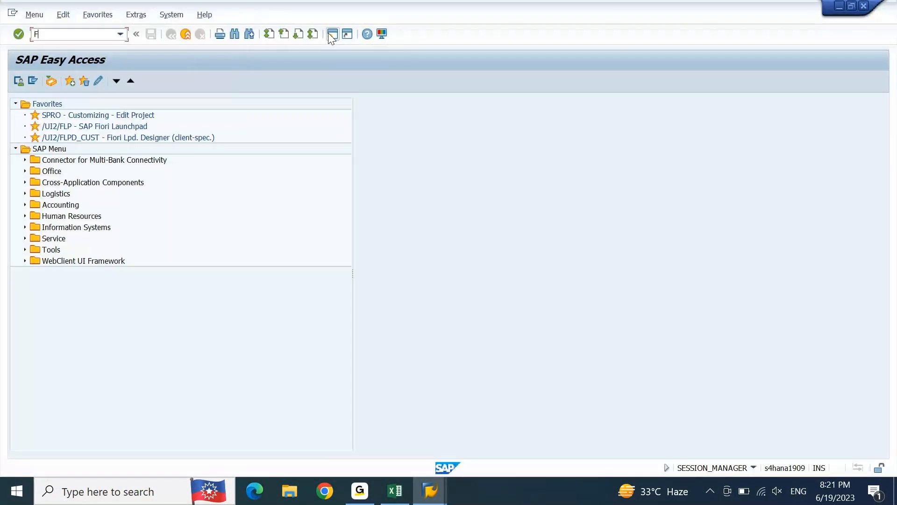
pyautogui.write('-04')
pyautogui.press('Return')
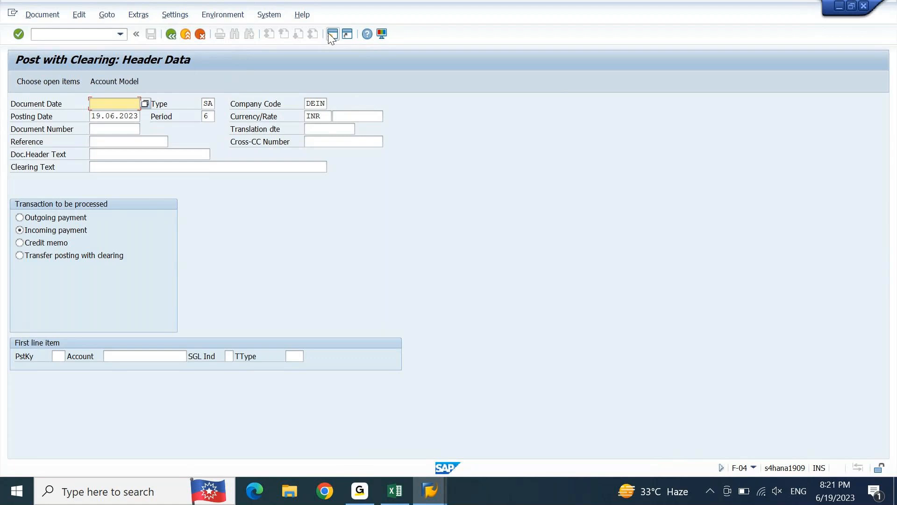
pyautogui.press('Down')
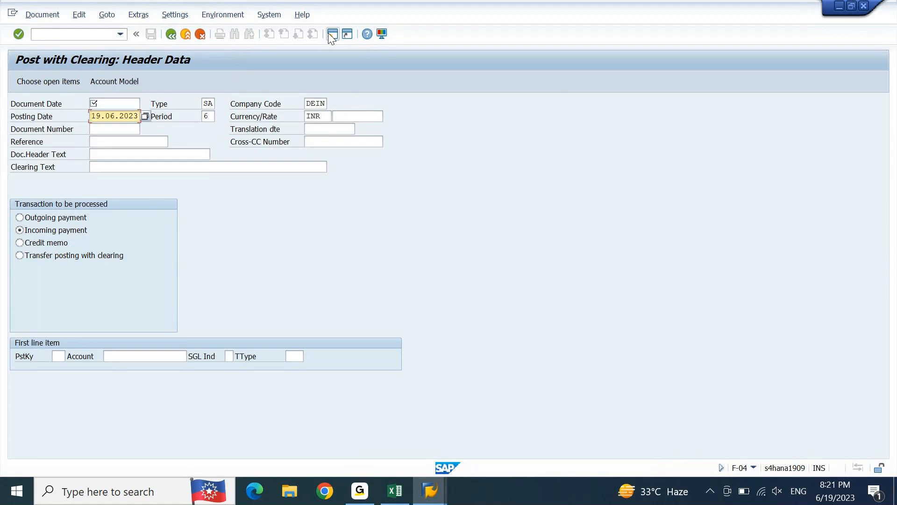
pyautogui.press('Tab')
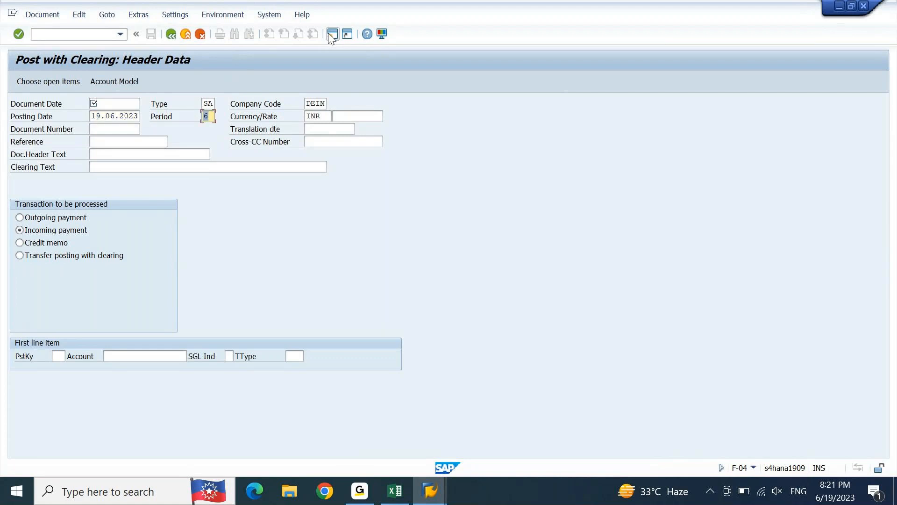
pyautogui.hotkey('shift', 'Tab')
pyautogui.hotkey('ctrl', 'c')
pyautogui.press('Up')
pyautogui.hotkey('ctrl', 'v')
# Step: Enter "clearing entry" as the reference, document header text and clearing text of the F-04 header
pyautogui.press('Down')
pyautogui.press('Down')
pyautogui.press('Down')
pyautogui.write('c')
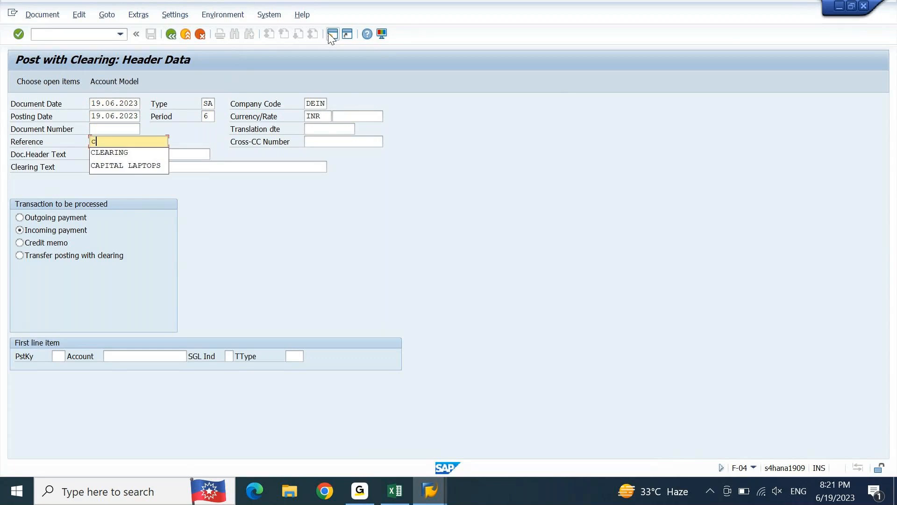
pyautogui.write('learing entry')
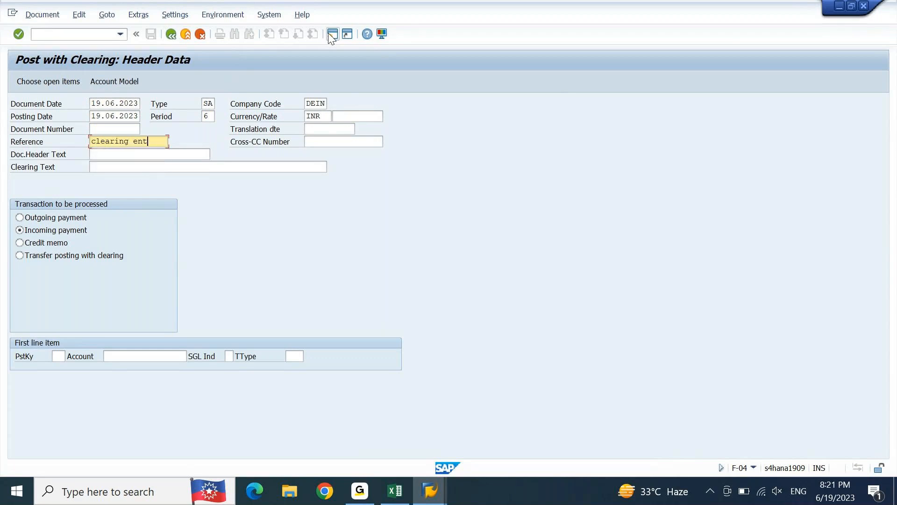
pyautogui.hotkey('shift', 'Home')
pyautogui.hotkey('ctrl', 'c')
pyautogui.press('Down')
pyautogui.hotkey('ctrl', 'v')
pyautogui.press('Down')
pyautogui.hotkey('ctrl', 'v')
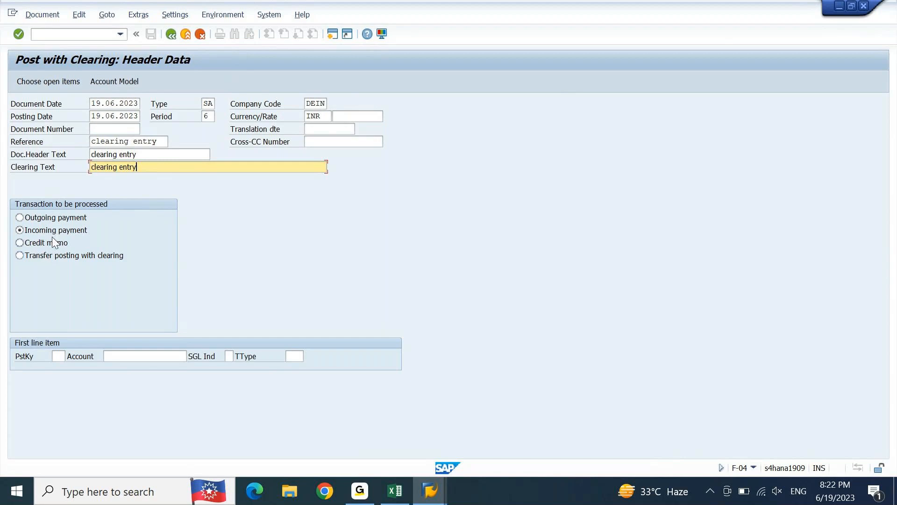
# Step: Go through the transaction types to be processed and choose Transfer posting with clearing
pyautogui.click(54, 255)
pyautogui.click(43, 219)
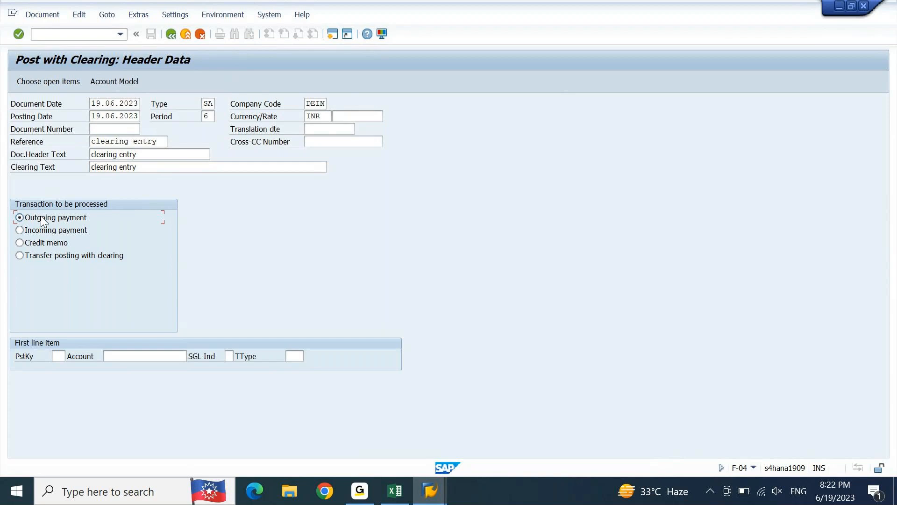
pyautogui.press('Down')
pyautogui.press('Down')
pyautogui.press('Up')
pyautogui.press('Down')
pyautogui.press('Down')
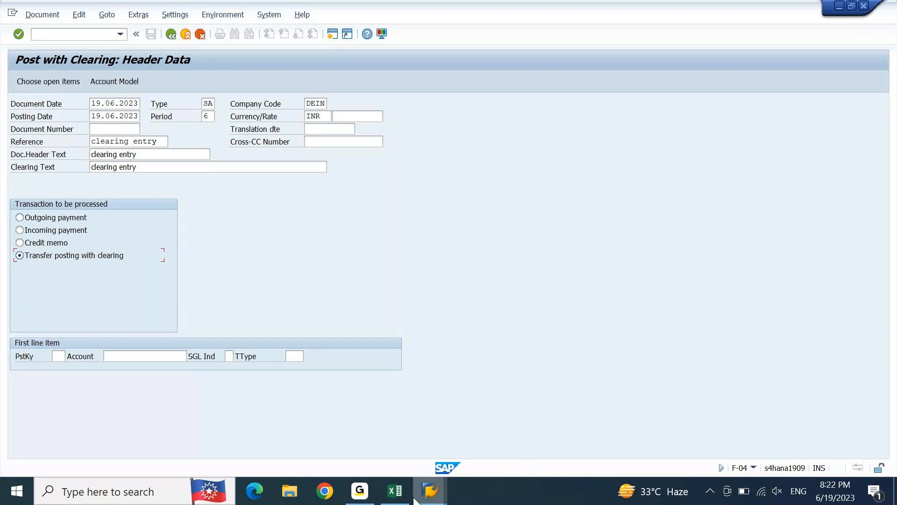
pyautogui.click(429, 489)
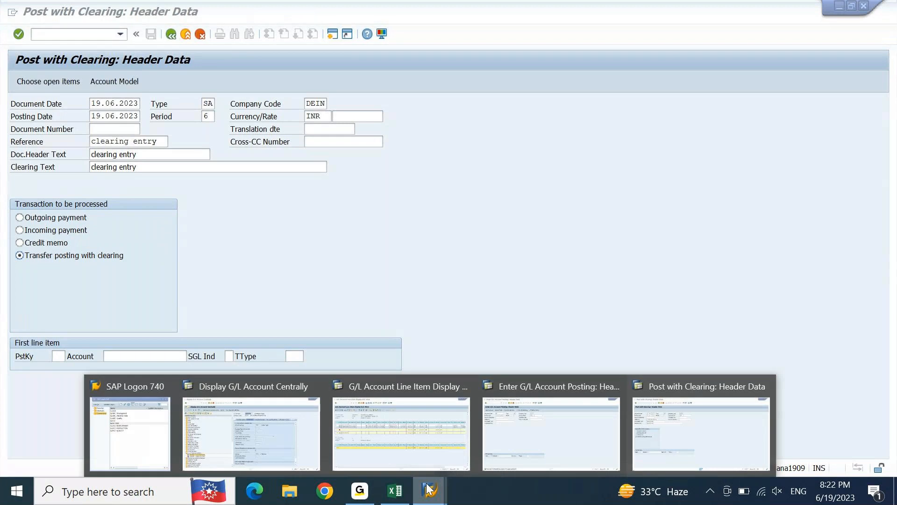
pyautogui.click(433, 426)
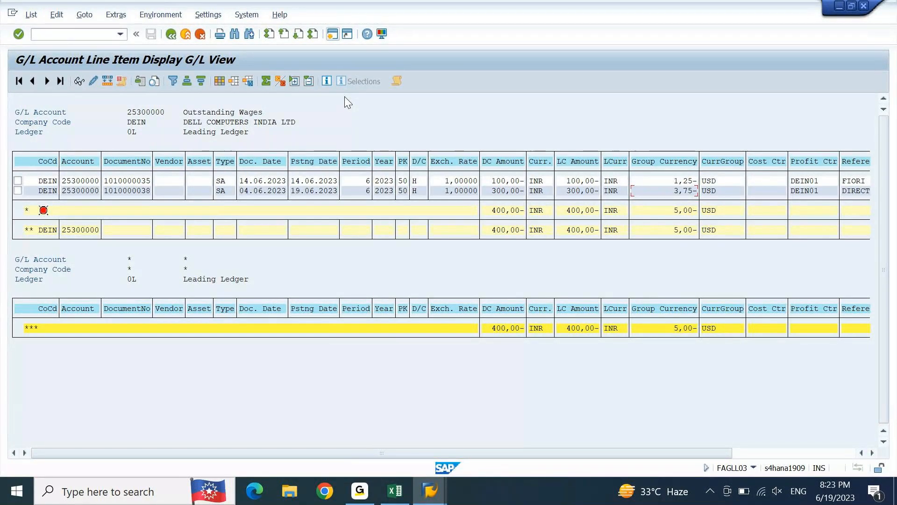
pyautogui.click(206, 114)
pyautogui.click(521, 192)
pyautogui.click(251, 112)
pyautogui.click(534, 192)
pyautogui.click(402, 192)
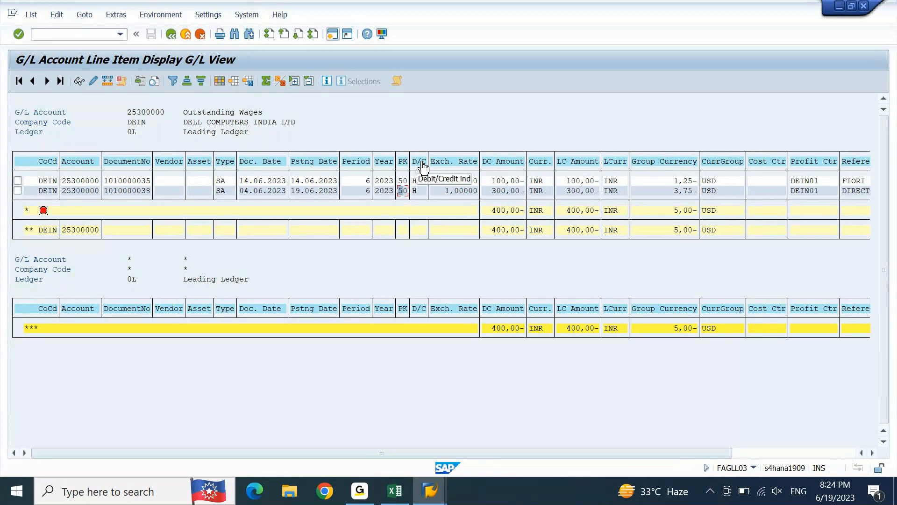
pyautogui.click(419, 192)
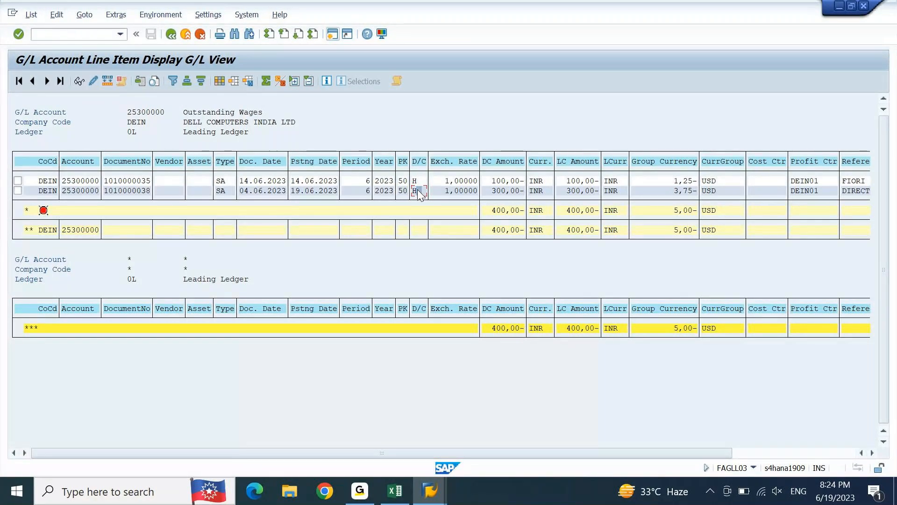
# Step: Switch to the F-02 G/L account posting window and close the separate Post with Clearing session
pyautogui.click(436, 500)
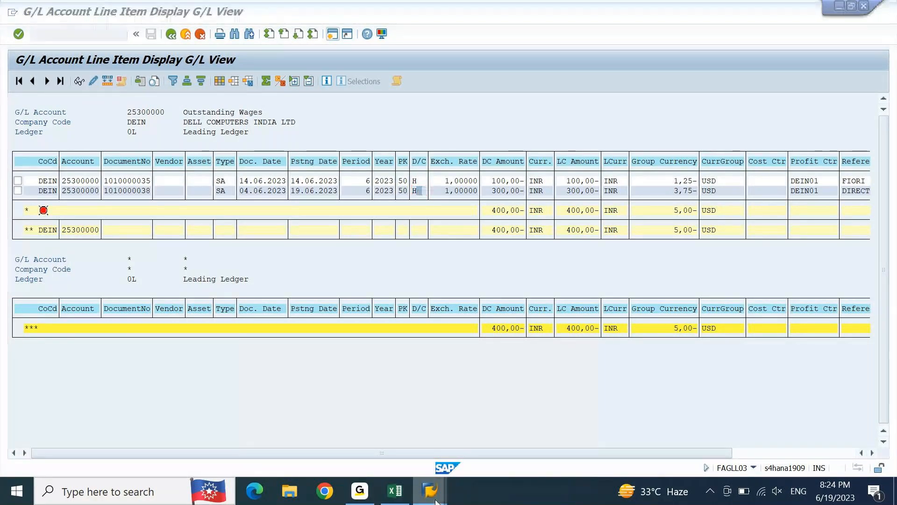
pyautogui.click(560, 437)
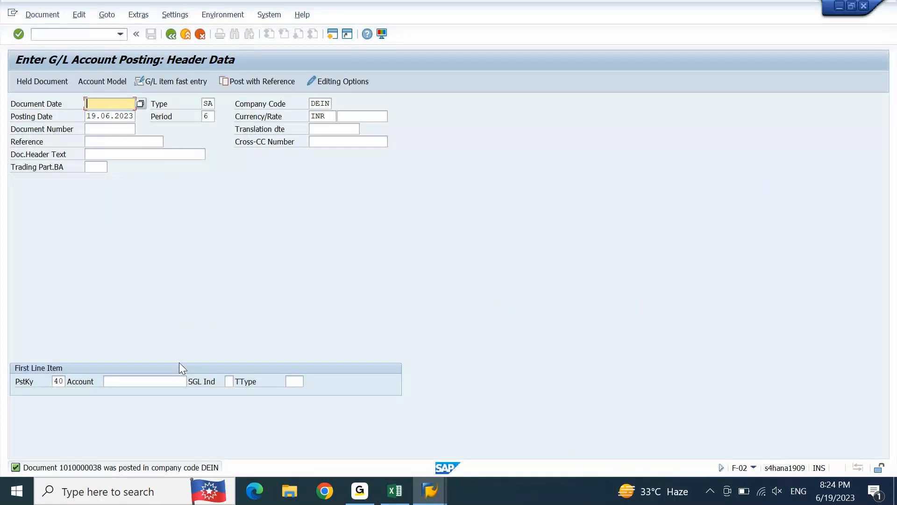
pyautogui.click(431, 492)
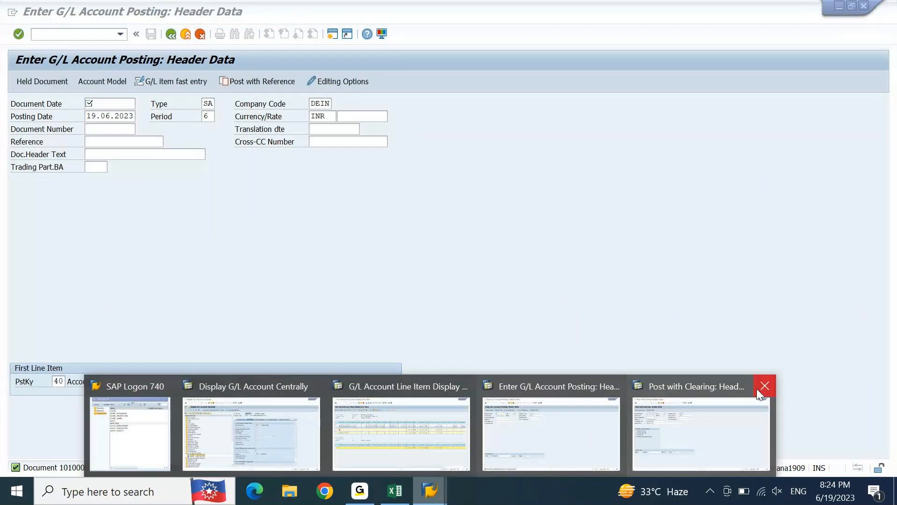
pyautogui.click(765, 387)
pyautogui.click(641, 409)
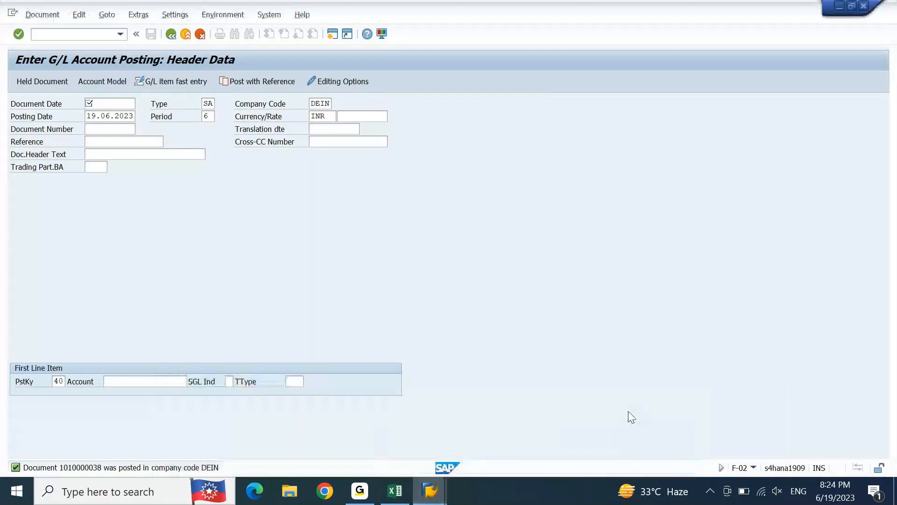
# Step: Leave the F-02 posting screen and start transaction F-04 in the same session
pyautogui.press('BackSpace')
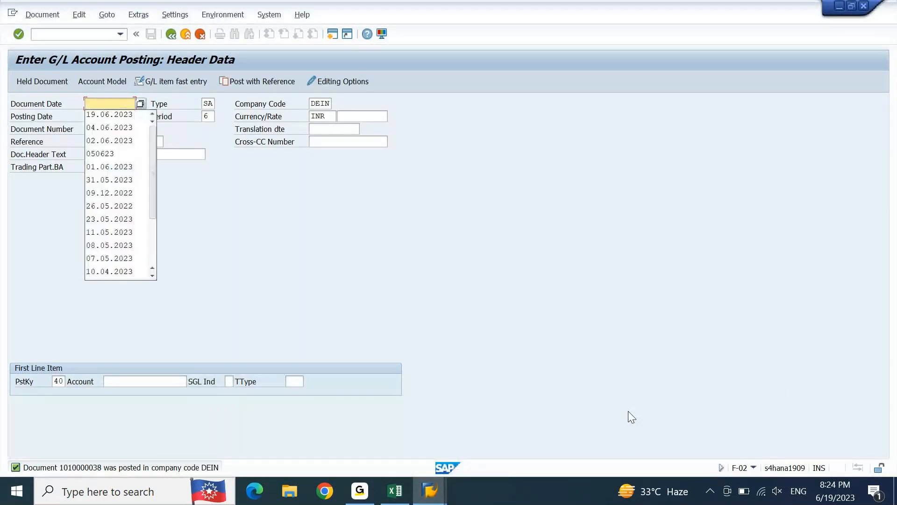
pyautogui.click(106, 34)
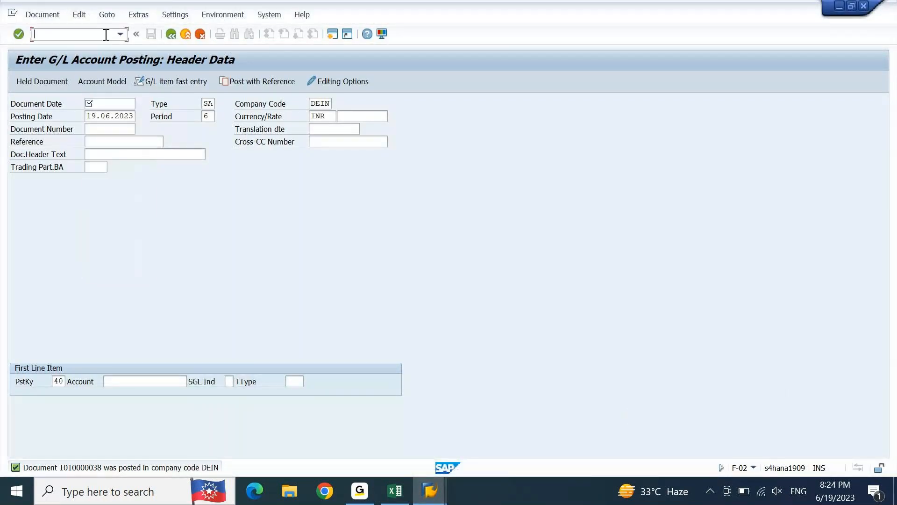
pyautogui.write('/nf-04')
pyautogui.press('Return')
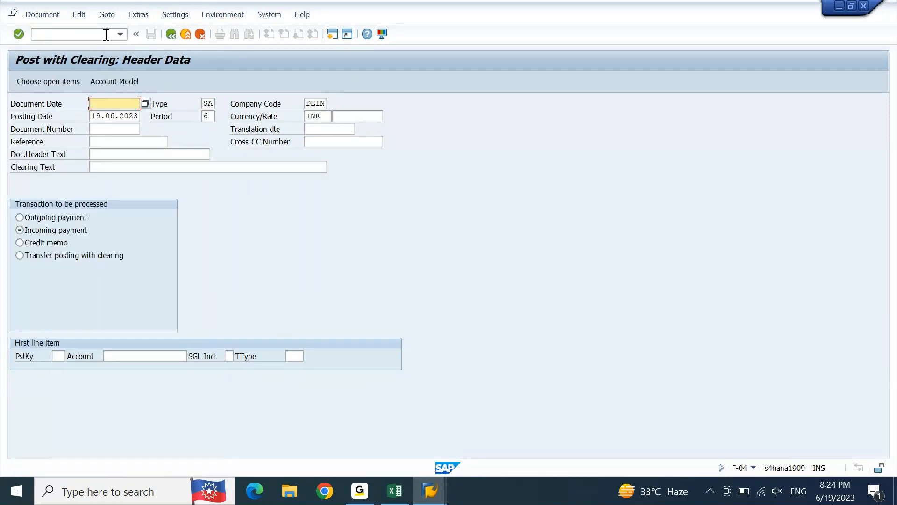
# Step: Fill the clearing header with document date 19.06.2023 and "clearing entry" as reference, document header text and clearing text
pyautogui.press('Down')
pyautogui.press('Down')
pyautogui.press('Down')
pyautogui.hotkey('ctrl', 'v')
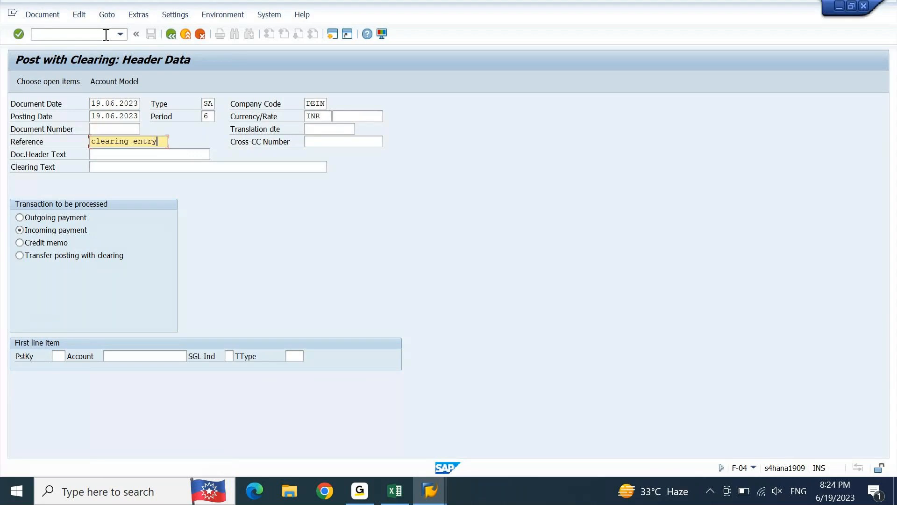
pyautogui.press('Down')
pyautogui.hotkey('ctrl', 'v')
pyautogui.press('Down')
pyautogui.hotkey('ctrl', 'v')
pyautogui.press('Down')
pyautogui.press('Down')
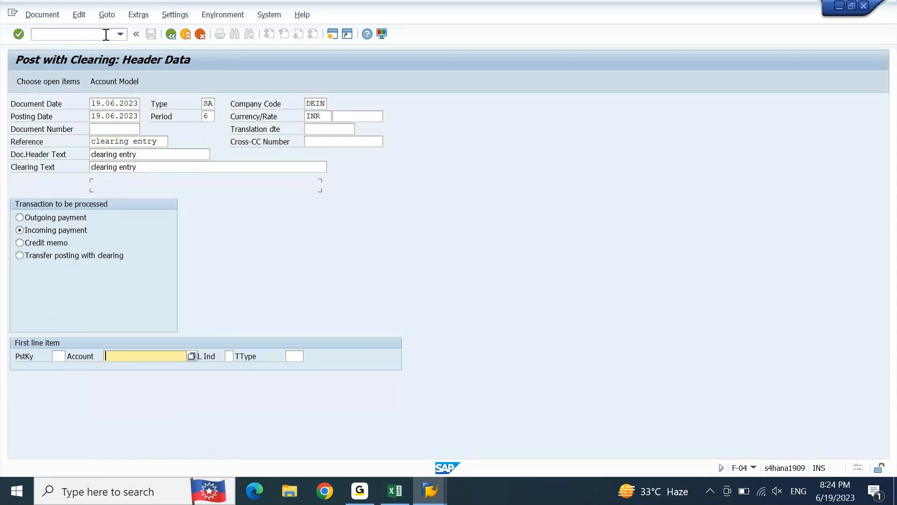
# Step: Set the first line item's posting key to 50 and browse the previously used account numbers
pyautogui.press('Up')
pyautogui.click(58, 355)
pyautogui.write('50')
pyautogui.press('Tab')
pyautogui.press('BackSpace')
pyautogui.press('Down')
pyautogui.press('Down')
pyautogui.press('Down')
pyautogui.press('Down')
pyautogui.press('Down')
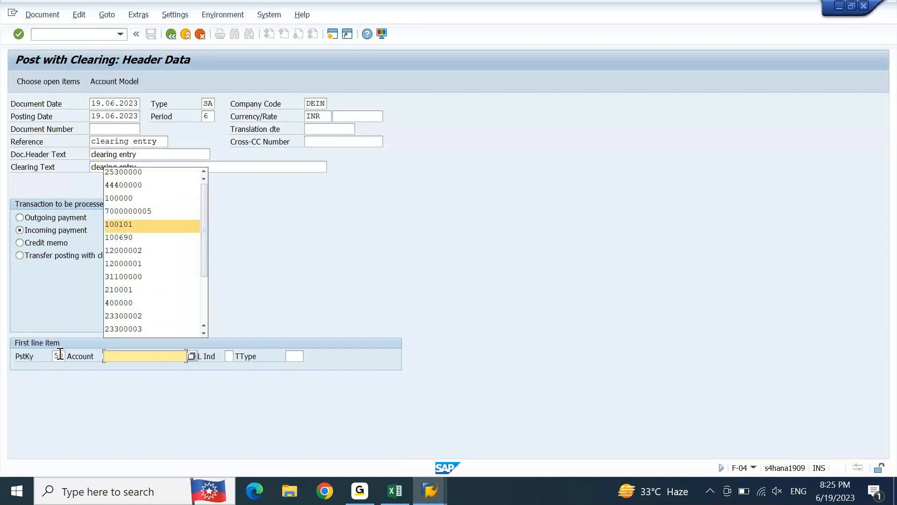
pyautogui.press('Down')
pyautogui.press('Down')
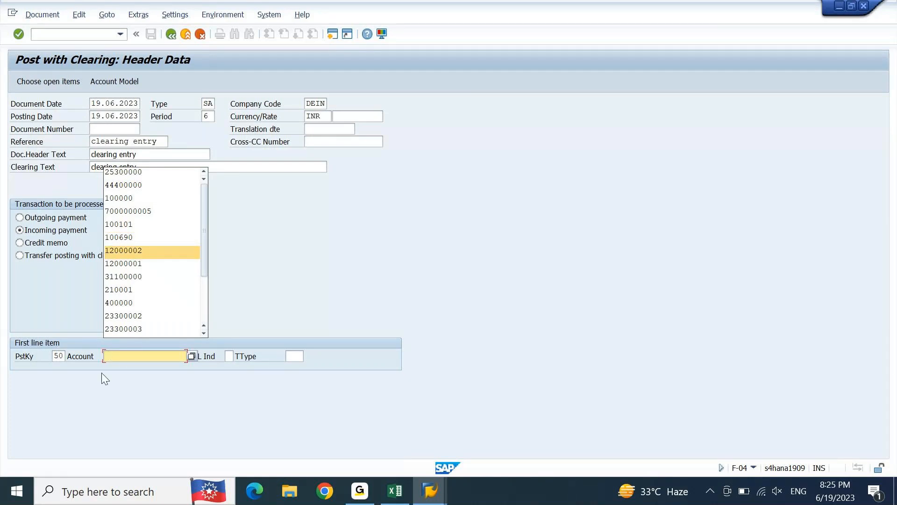
# Step: Look up the Outstanding Electric account number in the central G/L account display and select the G/L account field's value
pyautogui.moveTo(429, 490)
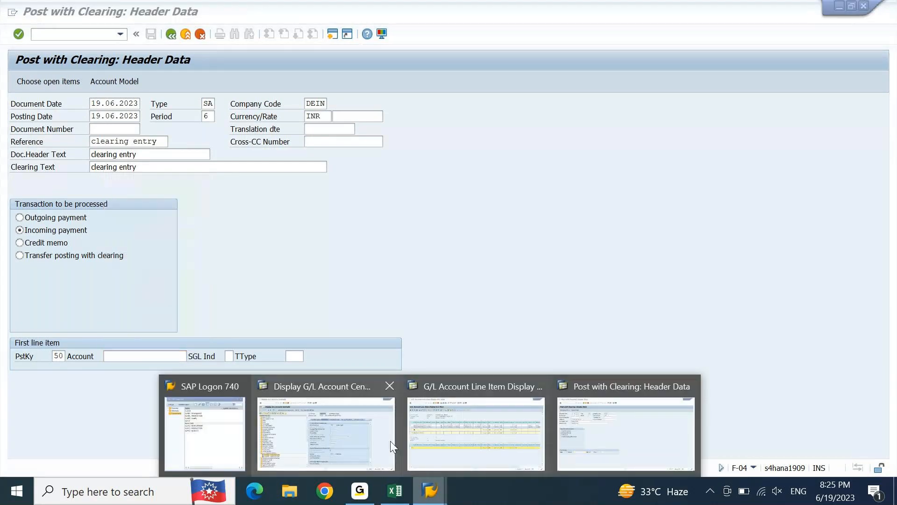
pyautogui.click(371, 445)
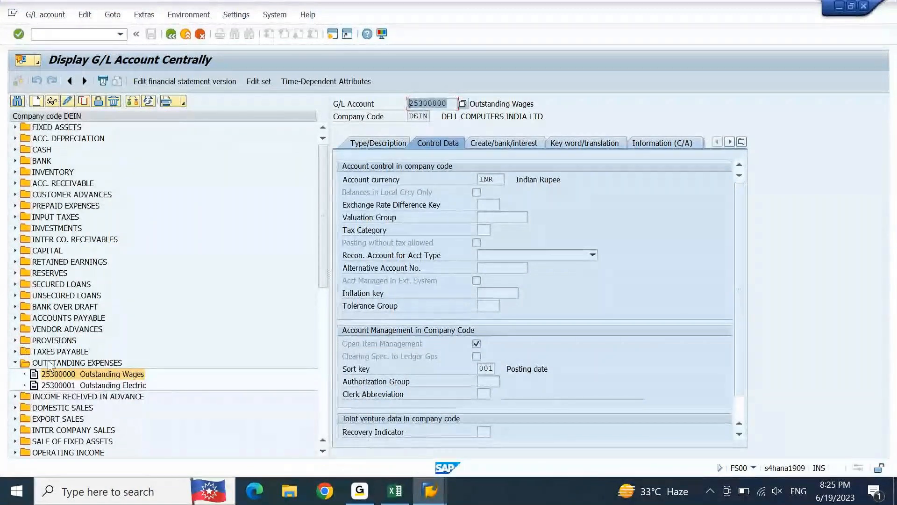
pyautogui.click(61, 385)
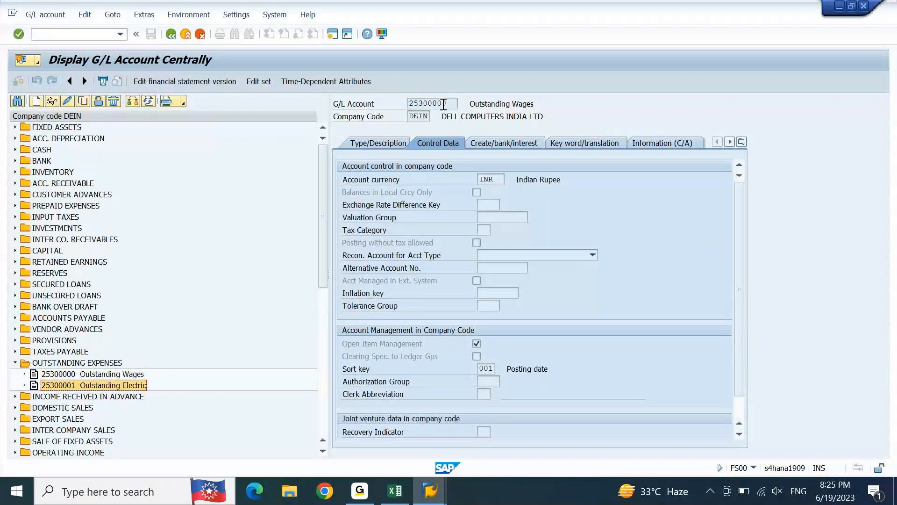
pyautogui.moveTo(443, 103); pyautogui.dragTo(364, 124)
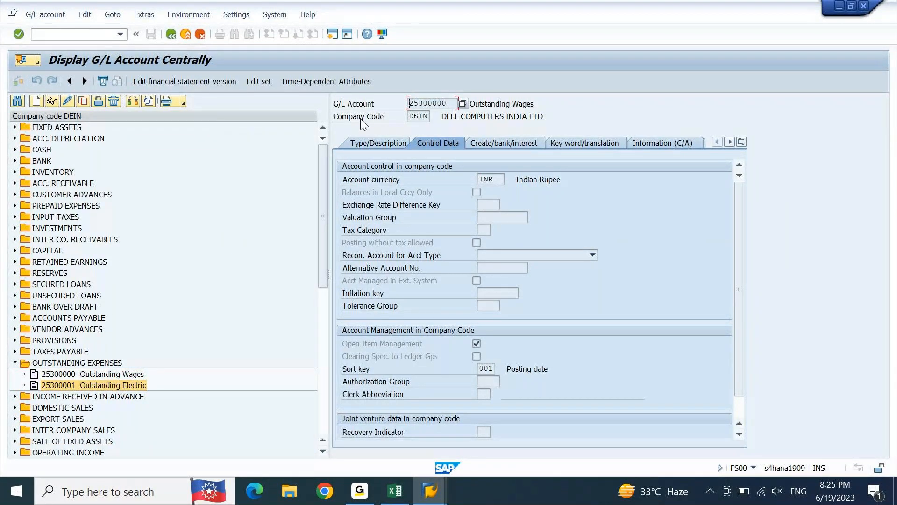
# Step: Return to Post with Clearing, enter 25300001 as the first line item's account and continue to its item details
pyautogui.hotkey('alt', 'Tab')
pyautogui.hotkey('ctrl', 'v')
pyautogui.press('Home')
pyautogui.press('BackSpace')
pyautogui.press('Right')
pyautogui.press('Right')
pyautogui.press('Right')
pyautogui.press('Right')
pyautogui.write('1')
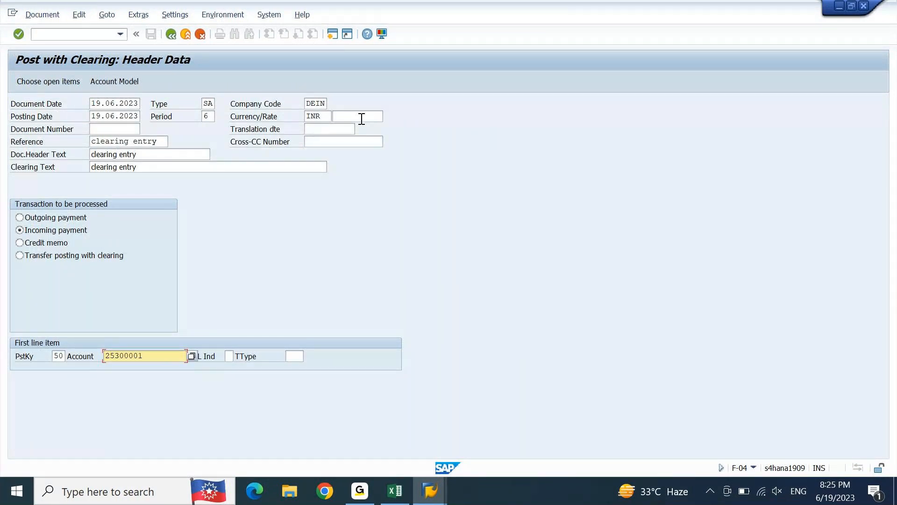
pyautogui.press('Return')
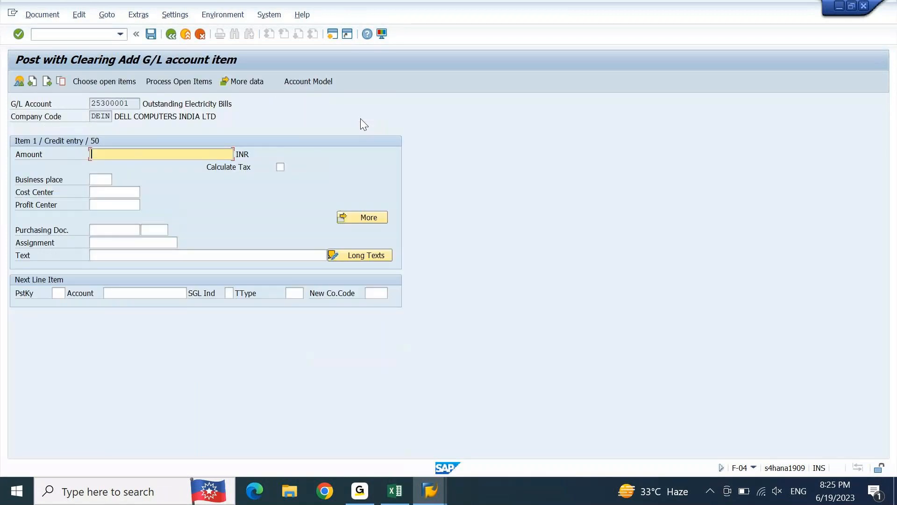
# Step: Enter an amount of 300 INR and the text "CLEARING entry" for the credit item, and confirm the entries
pyautogui.write('300')
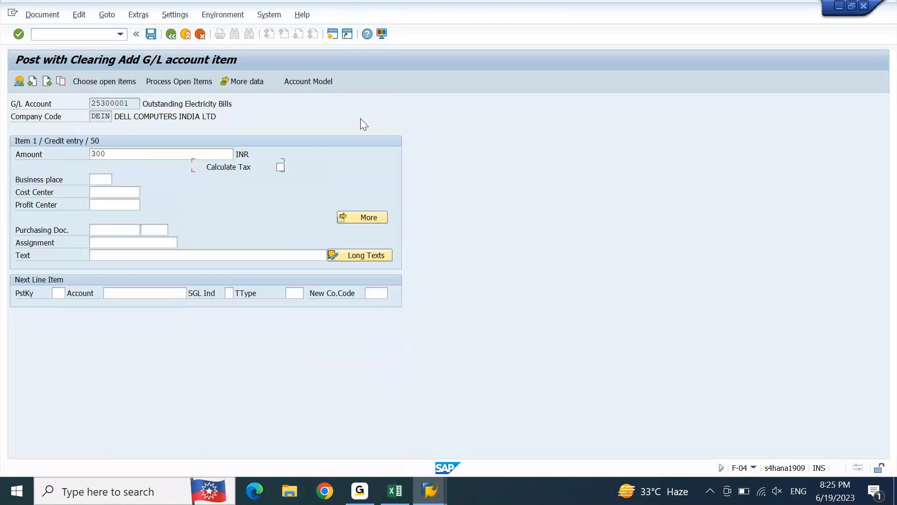
pyautogui.press('Tab')
pyautogui.press('Tab')
pyautogui.press('Tab')
pyautogui.press('Tab')
pyautogui.press('Tab')
pyautogui.press('Tab')
pyautogui.press('Tab')
pyautogui.press('Tab')
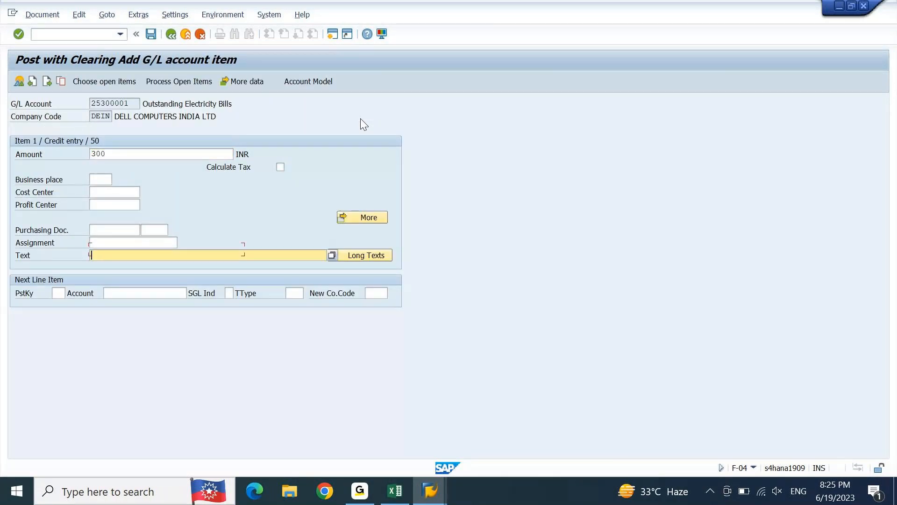
pyautogui.write('cl')
pyautogui.press('BackSpace')
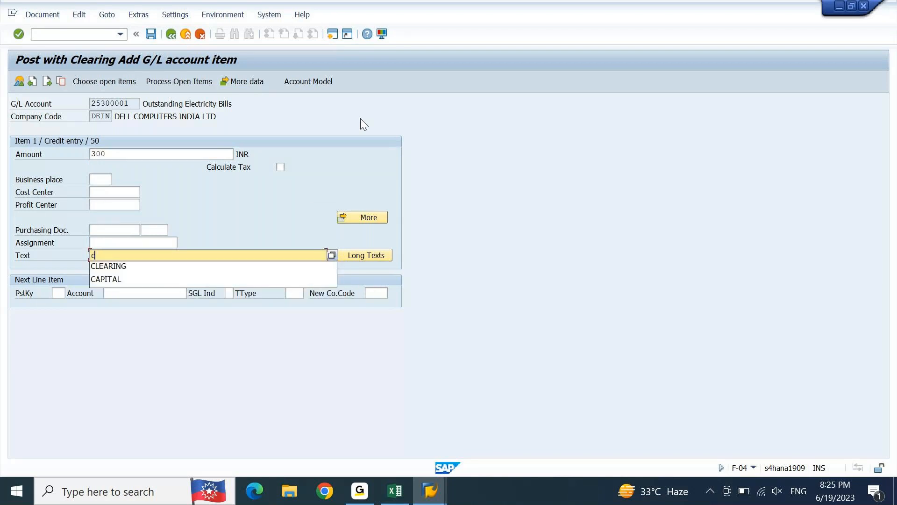
pyautogui.press('Down')
pyautogui.press('Return')
pyautogui.write('entry')
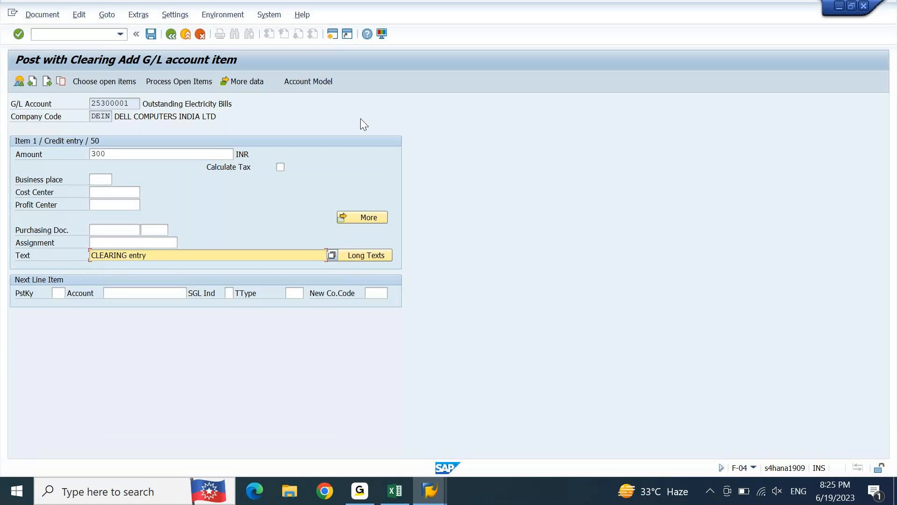
pyautogui.press('Return')
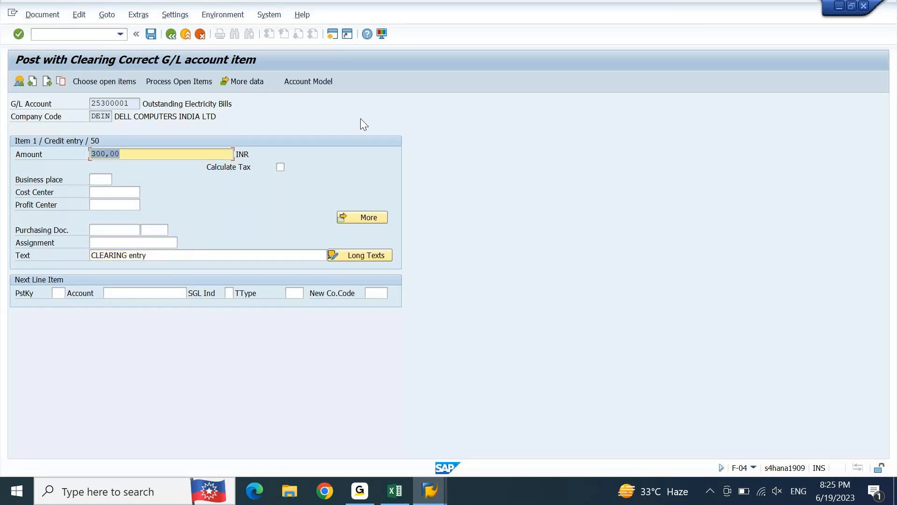
pyautogui.press('Tab')
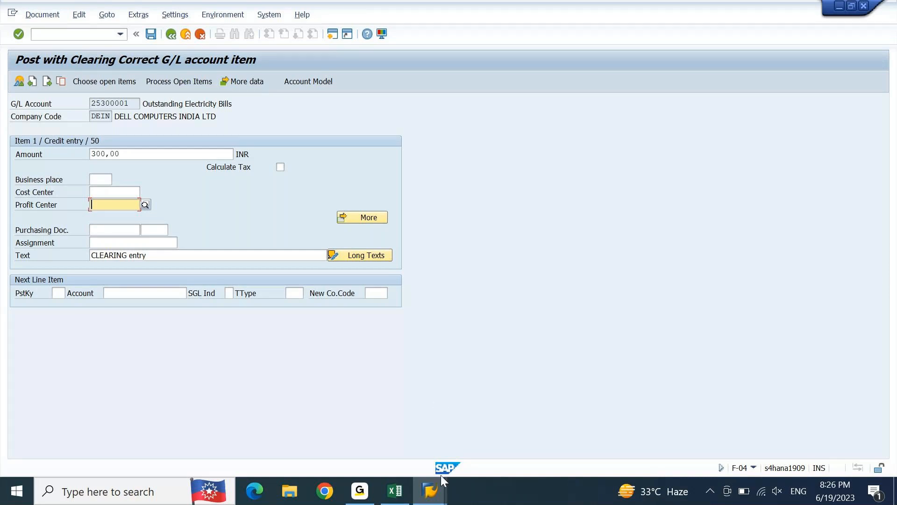
# Step: Switch back to the line item display of account 25300000 and check its local currency amounts
pyautogui.moveTo(430, 493)
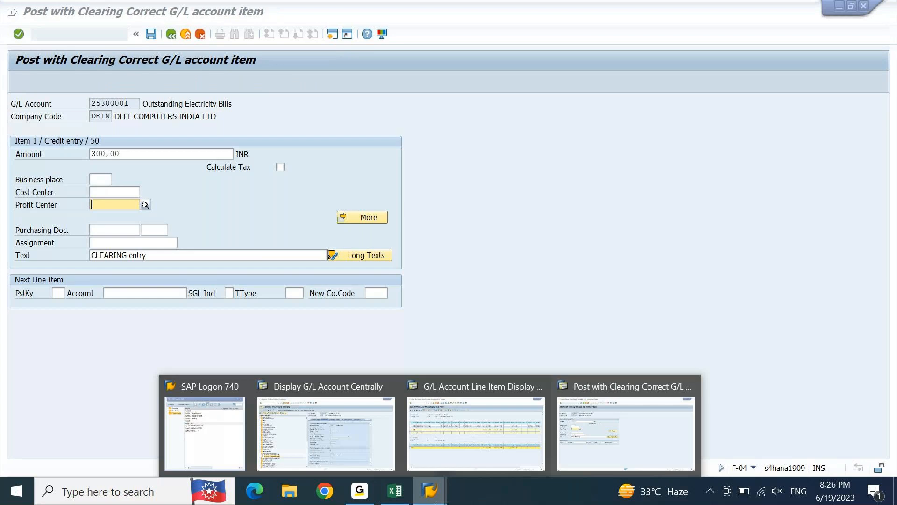
pyautogui.click(531, 459)
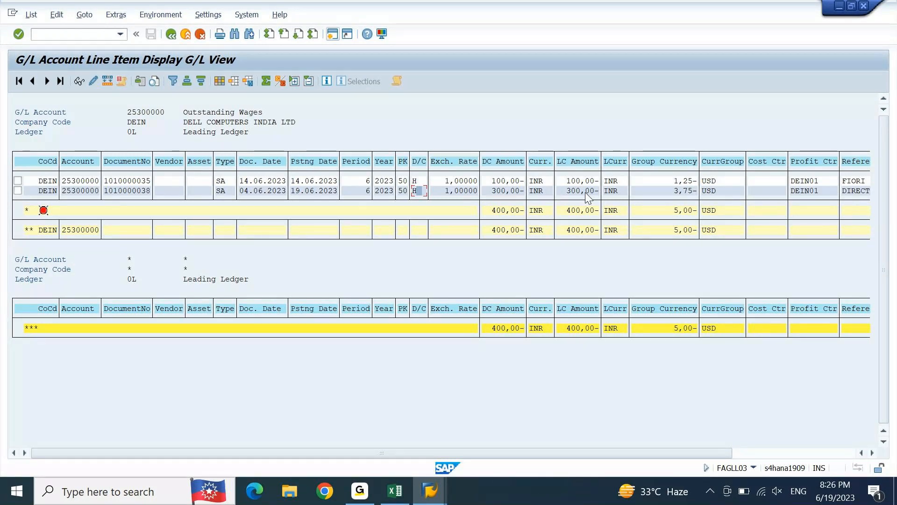
pyautogui.click(624, 230)
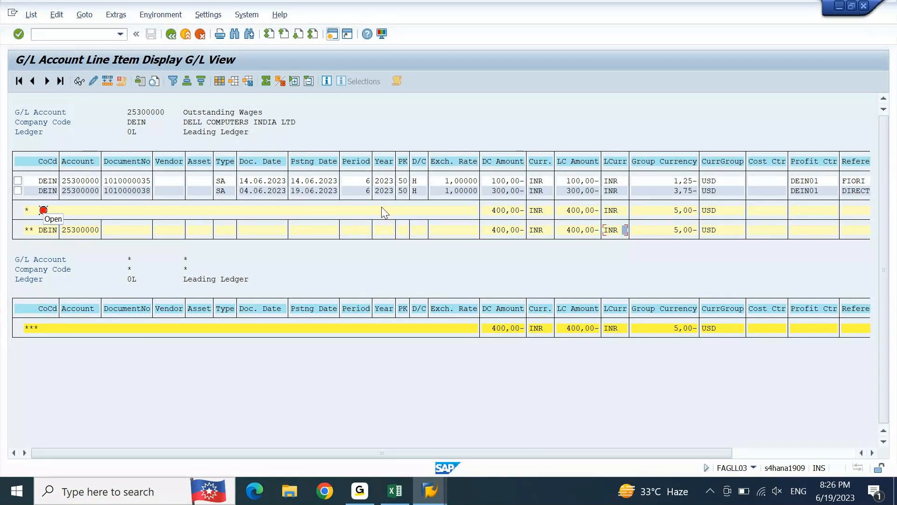
# Step: Copy G/L account number 25300000 from the line item display header and switch back to Post with Clearing
pyautogui.click(561, 192)
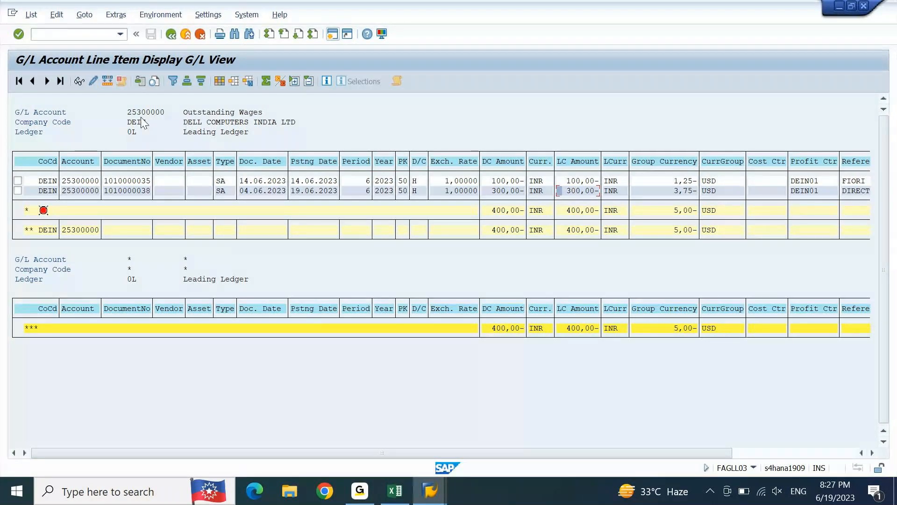
pyautogui.click(155, 114)
pyautogui.moveTo(127, 112); pyautogui.dragTo(164, 114)
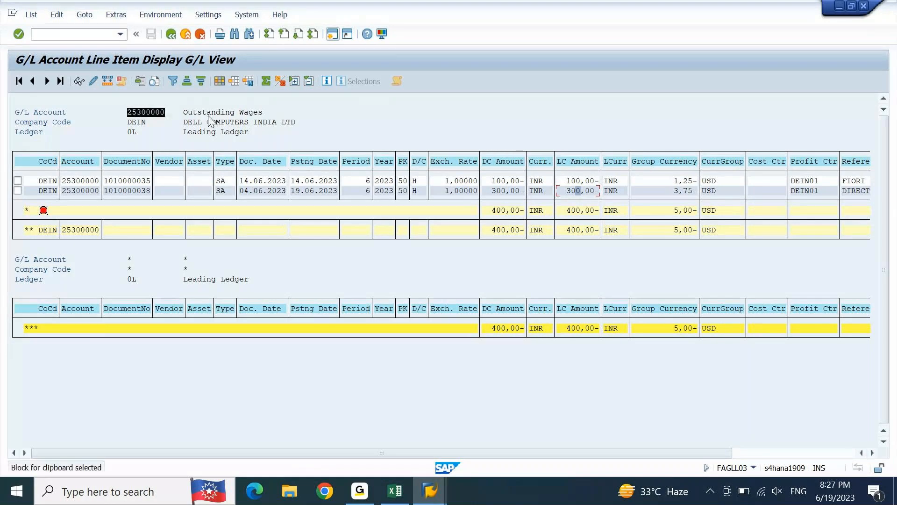
pyautogui.hotkey('ctrl', 'c')
pyautogui.moveTo(429, 491)
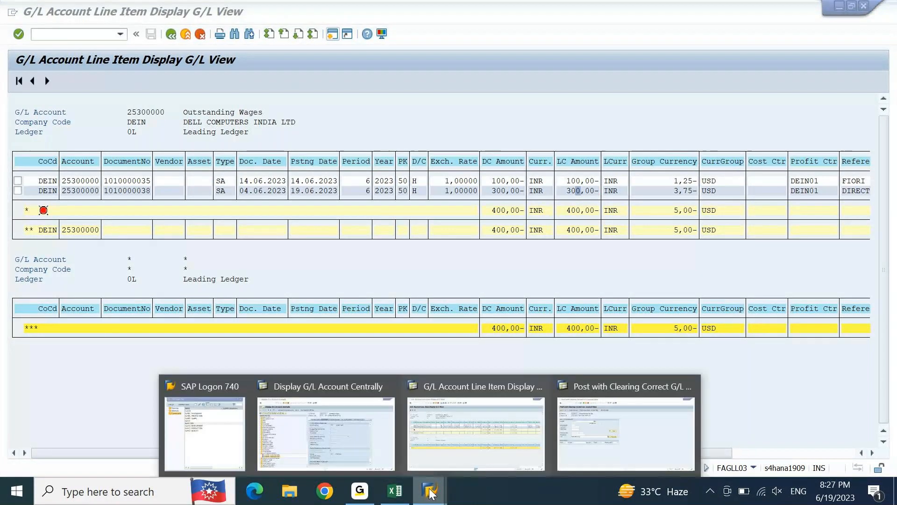
pyautogui.click(633, 425)
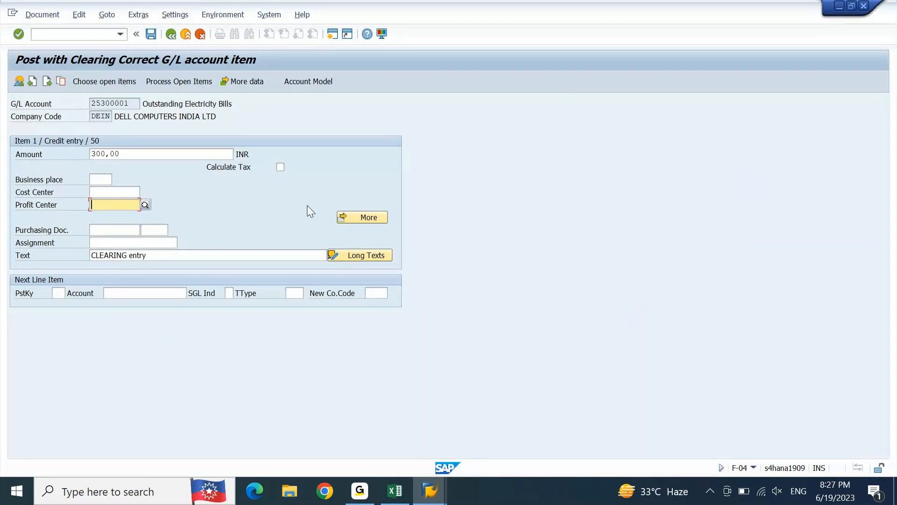
# Step: Review the clearing entries note in the Excel workbook and return to the Post with Clearing credit item in SAP
pyautogui.click(395, 488)
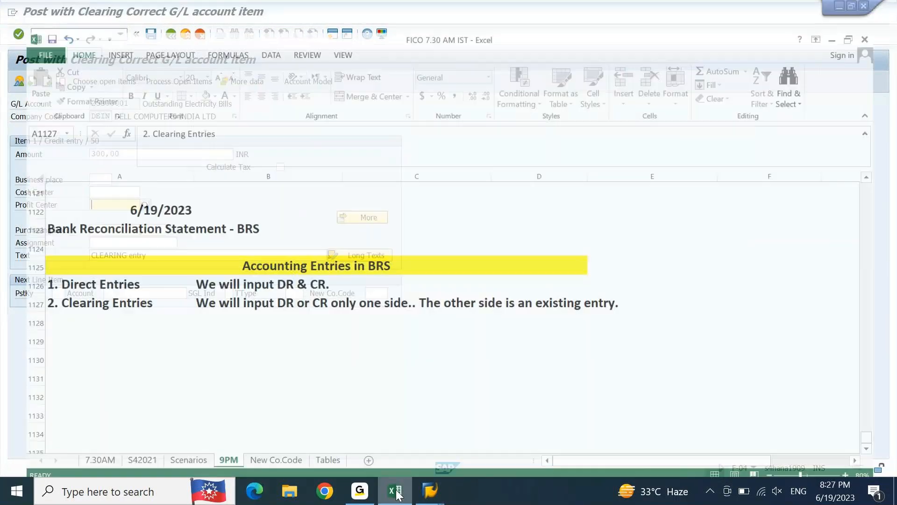
pyautogui.click(209, 288)
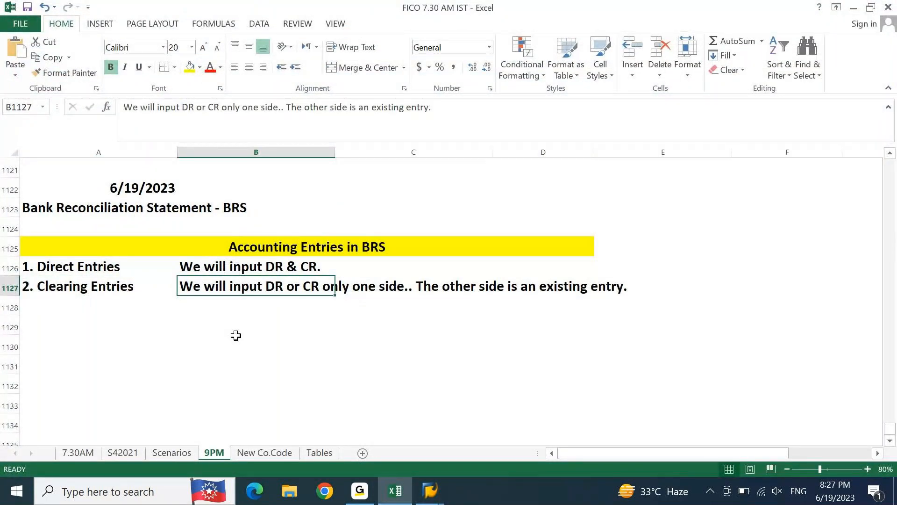
pyautogui.click(430, 491)
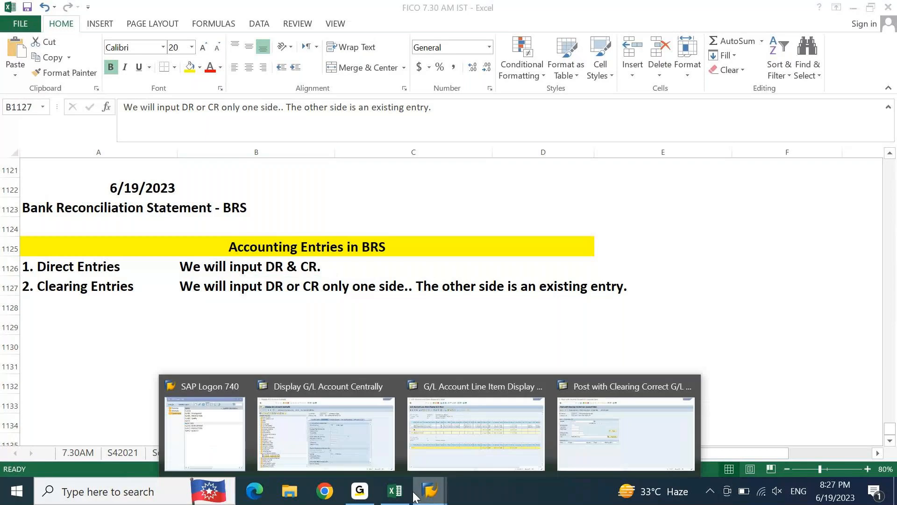
pyautogui.click(651, 425)
# Step: Choose open items for the clearing, using account 25300000 and account type S (G/L accounts) in the selection
pyautogui.click(123, 205)
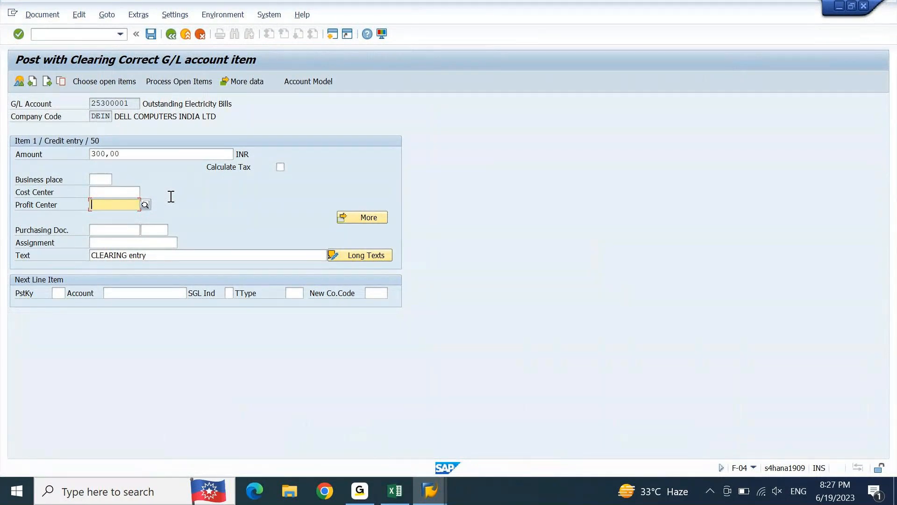
pyautogui.click(102, 86)
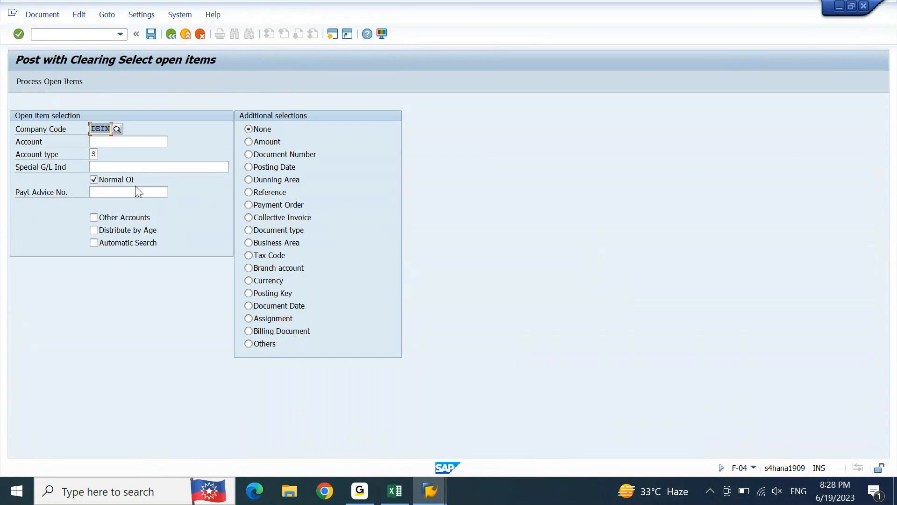
pyautogui.press('Tab')
pyautogui.hotkey('ctrl', 'v')
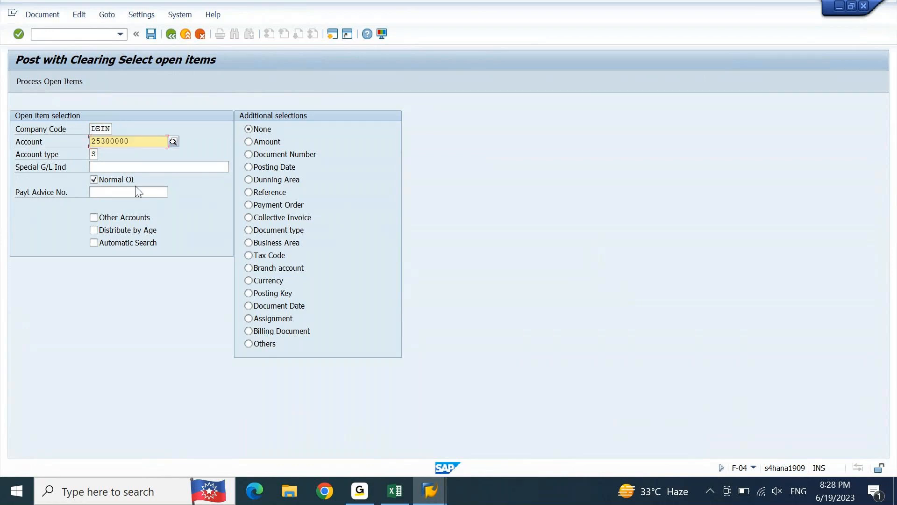
pyautogui.hotkey('shift', 'Home')
pyautogui.press('Tab')
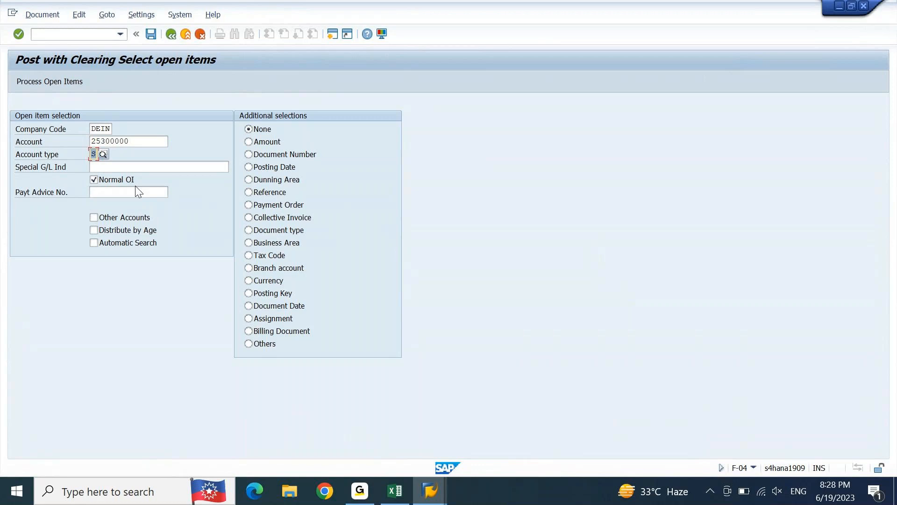
pyautogui.click(104, 154)
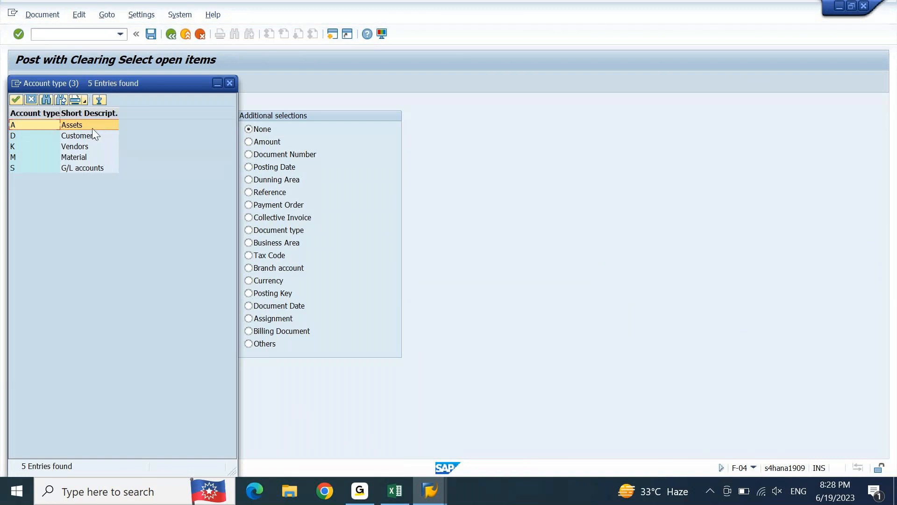
pyautogui.doubleClick(77, 168)
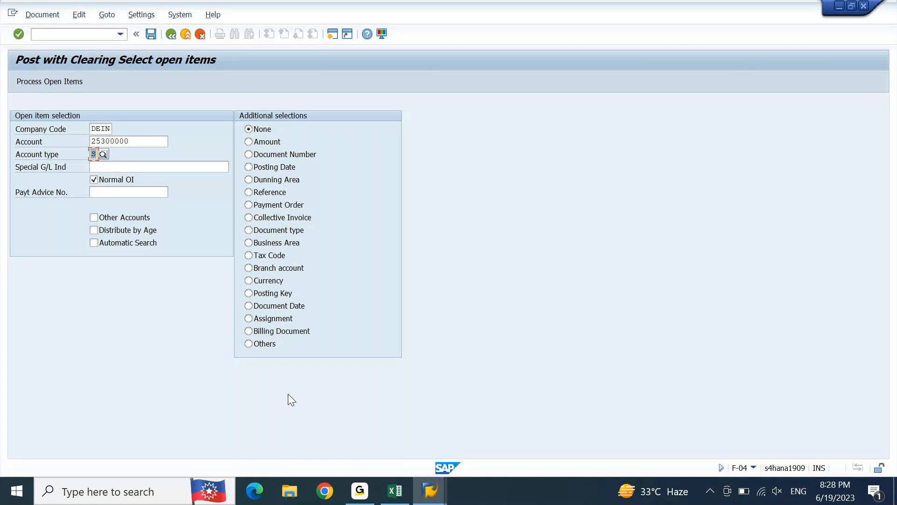
# Step: Try to select the account's open items by Assignment without entering any criteria
pyautogui.click(271, 318)
pyautogui.press('Return')
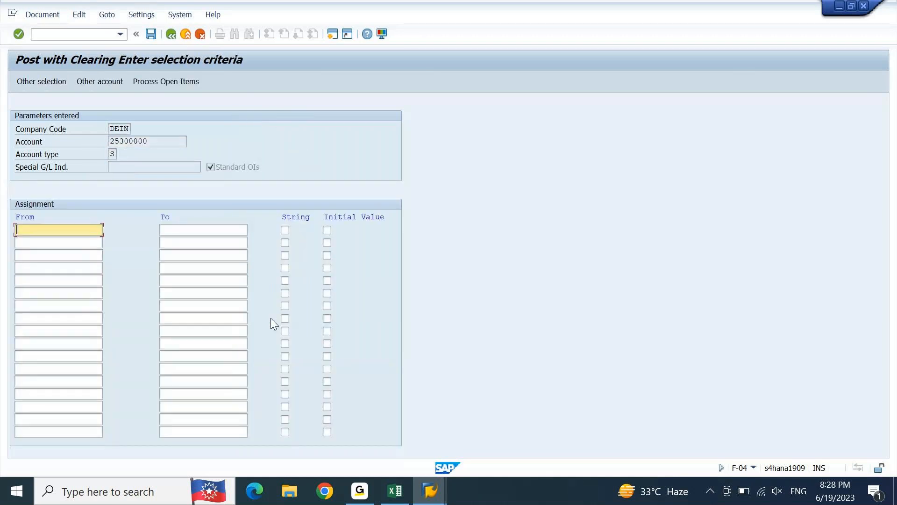
pyautogui.press('Return')
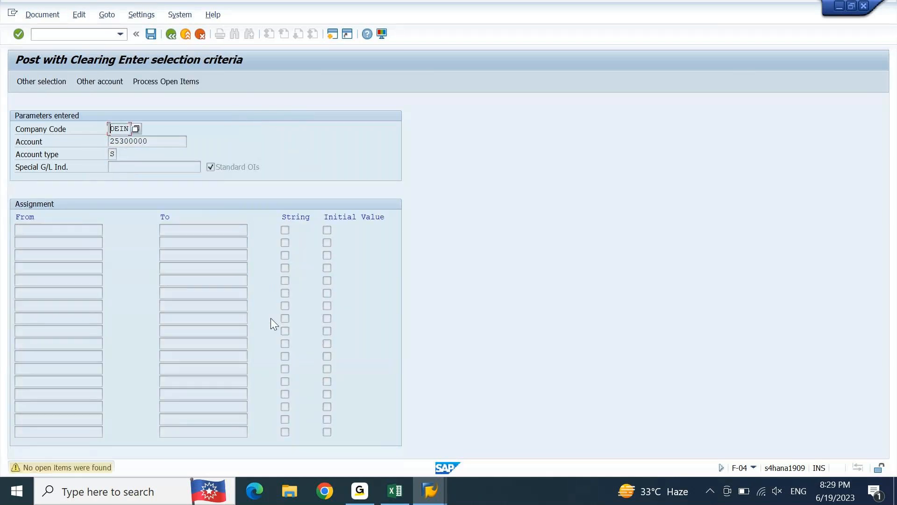
pyautogui.press('Return')
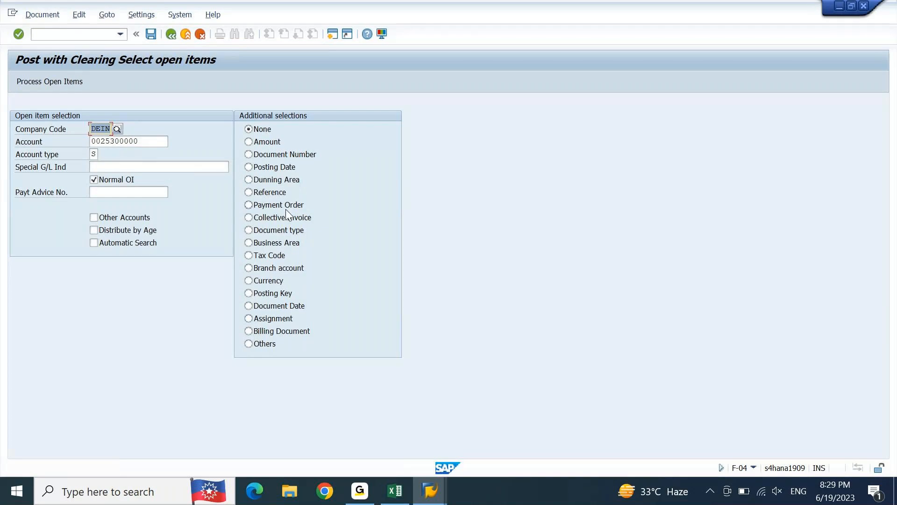
# Step: Set the additional selection for the open items to Document Number
pyautogui.click(275, 320)
pyautogui.click(266, 193)
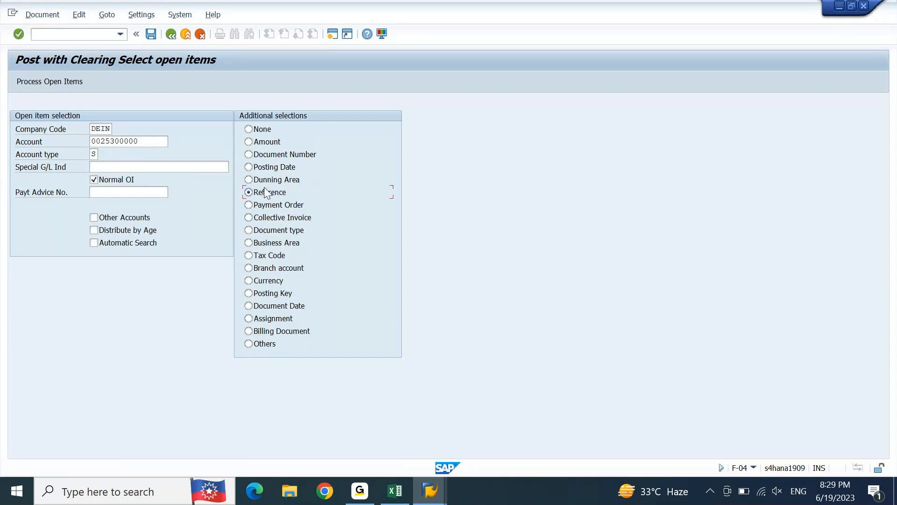
pyautogui.click(274, 156)
pyautogui.click(449, 484)
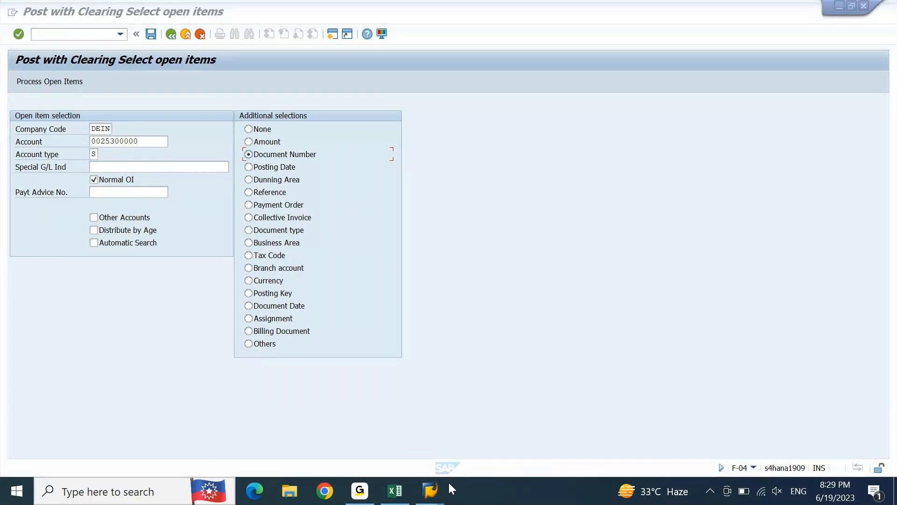
pyautogui.moveTo(432, 491)
pyautogui.click(456, 437)
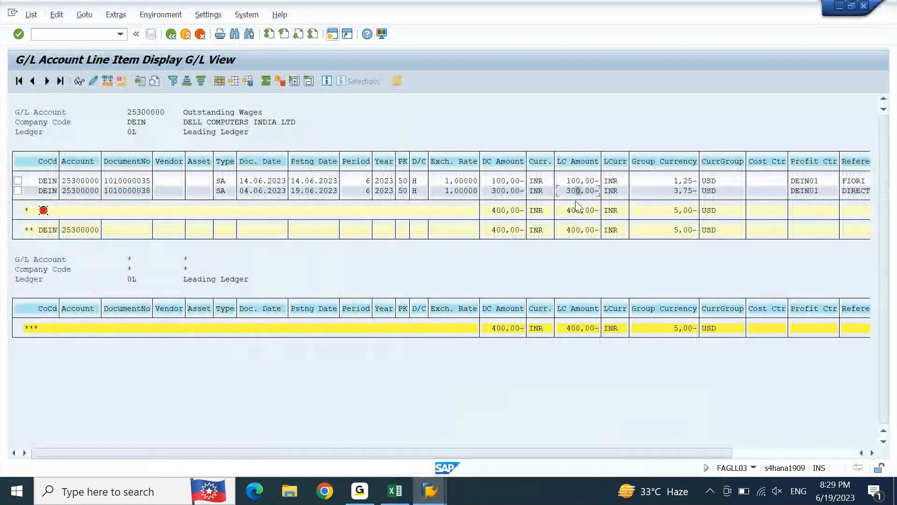
pyautogui.click(122, 191)
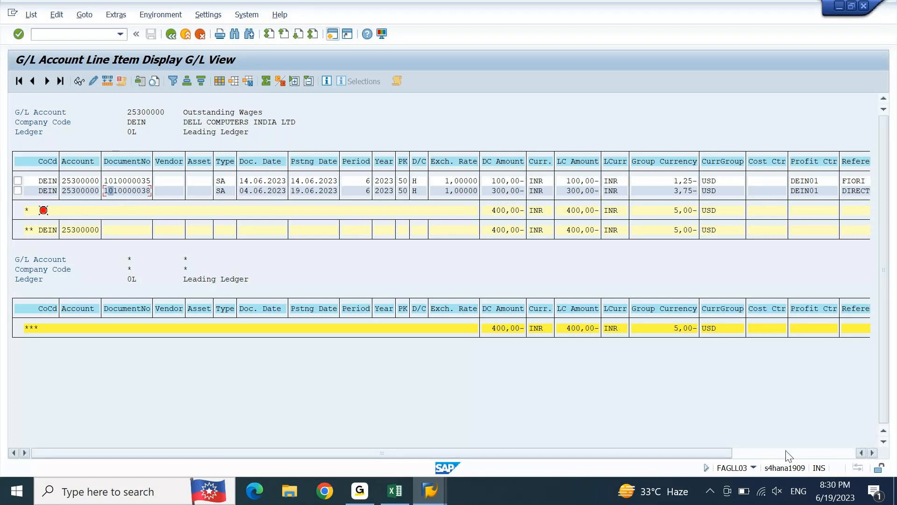
pyautogui.click(222, 193)
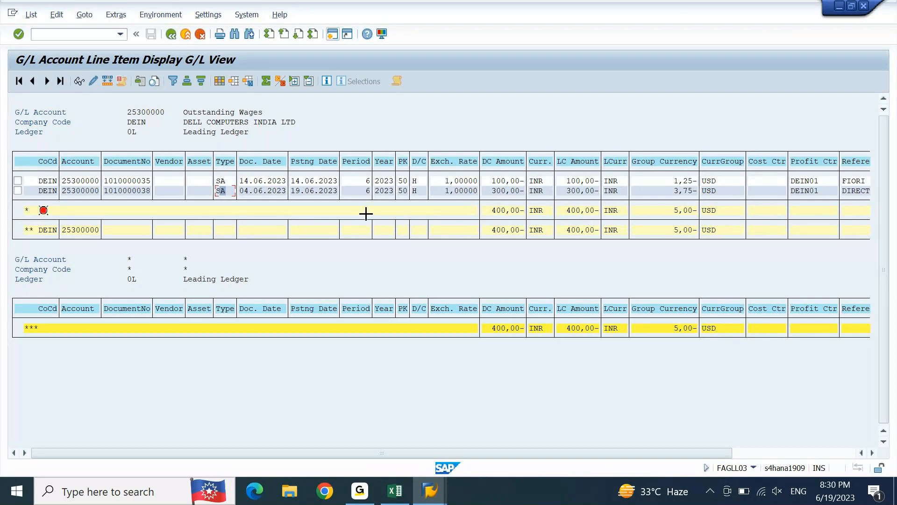
pyautogui.moveTo(109, 195); pyautogui.dragTo(151, 192)
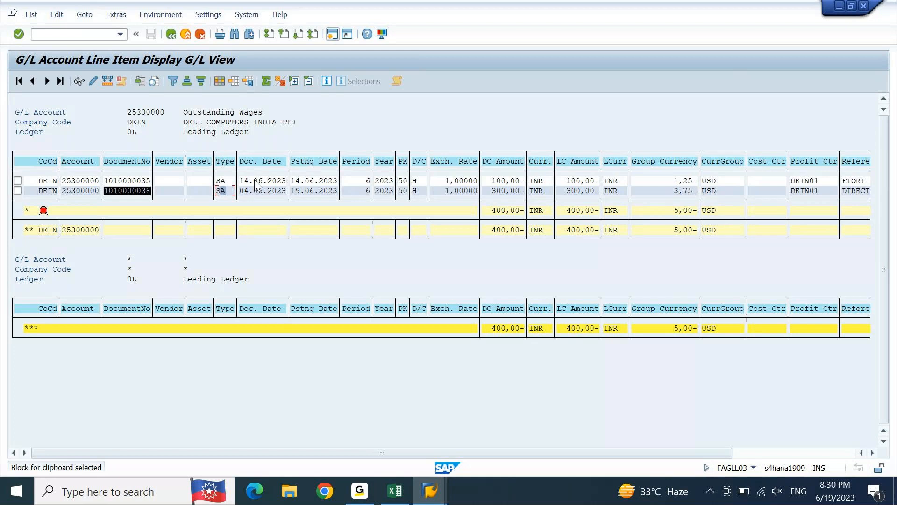
pyautogui.hotkey('ctrl', 'c')
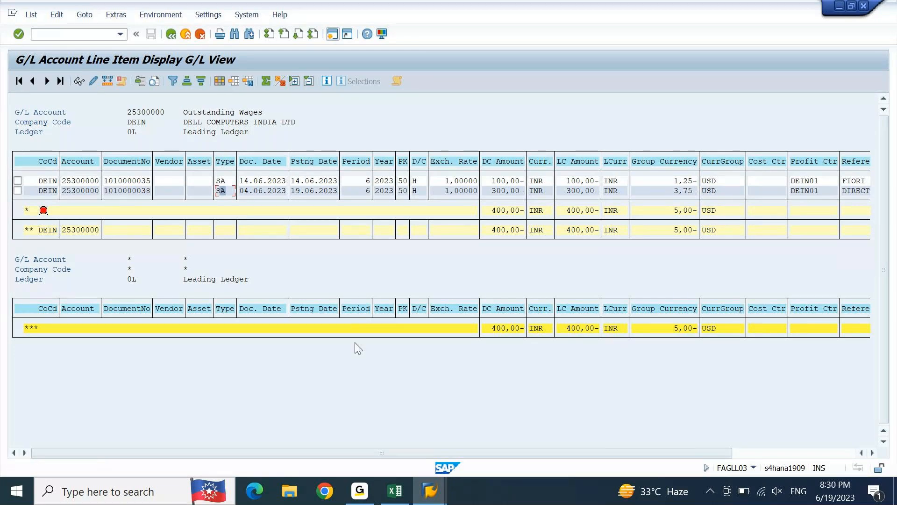
pyautogui.moveTo(427, 490)
pyautogui.click(617, 439)
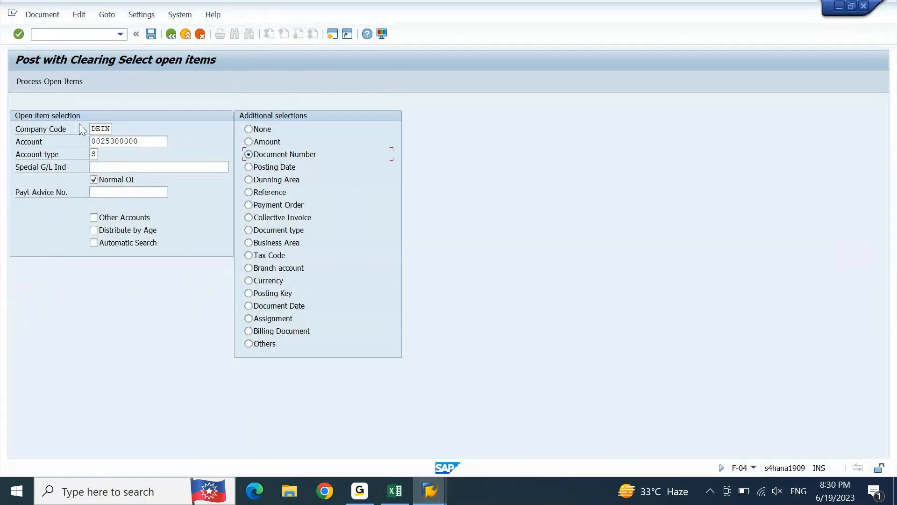
pyautogui.click(147, 142)
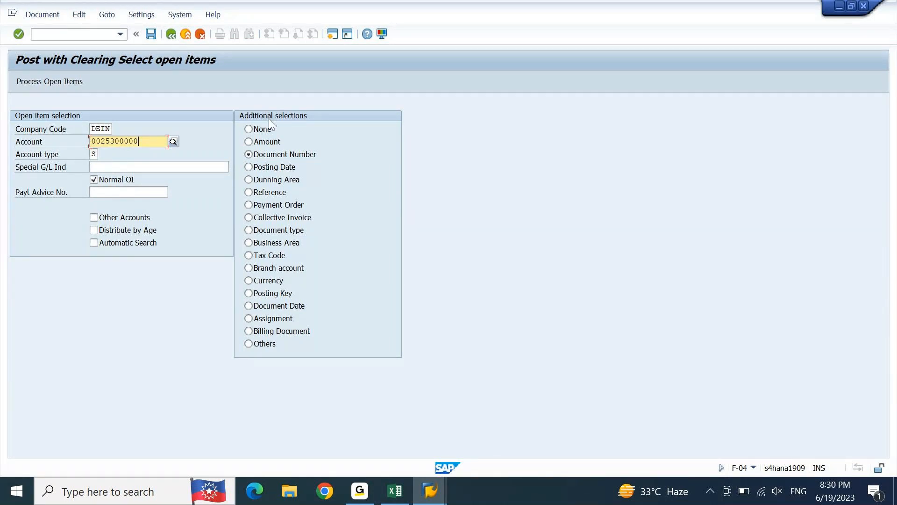
pyautogui.click(265, 159)
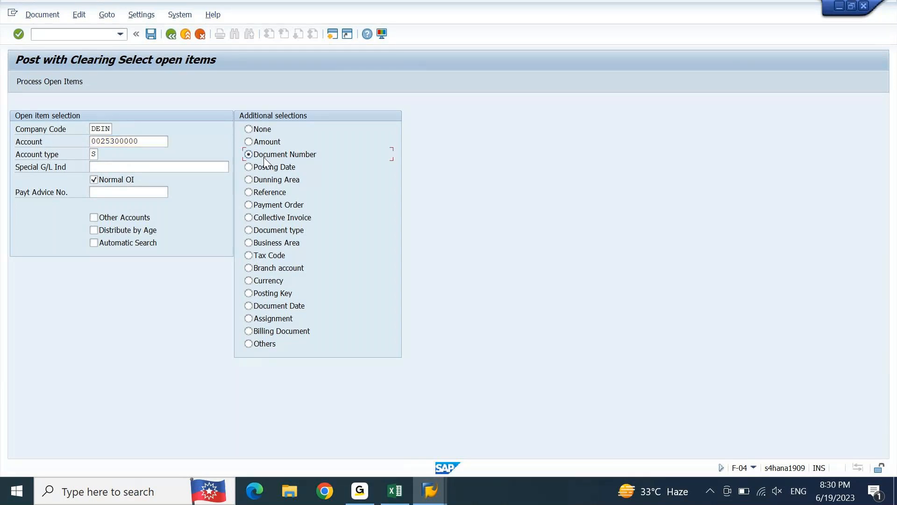
pyautogui.click(68, 84)
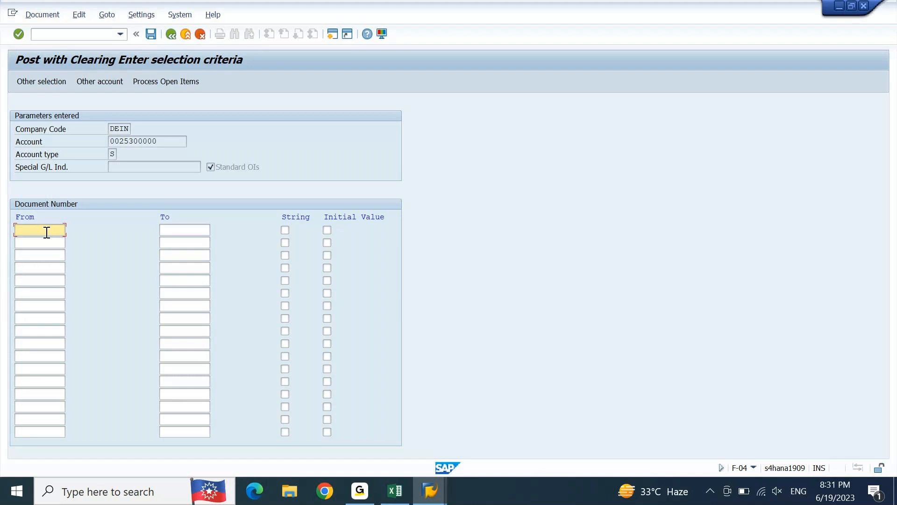
pyautogui.hotkey('ctrl', 'v')
pyautogui.moveTo(164, 139); pyautogui.dragTo(88, 144)
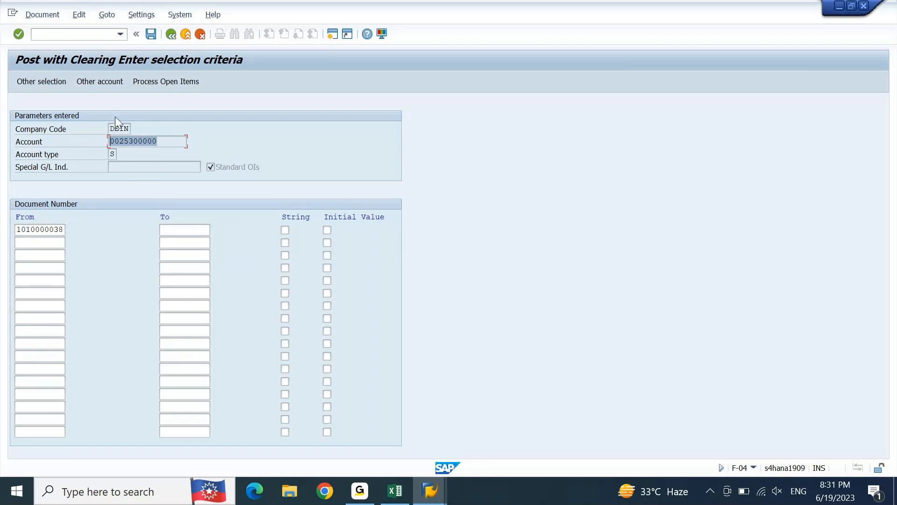
pyautogui.click(179, 82)
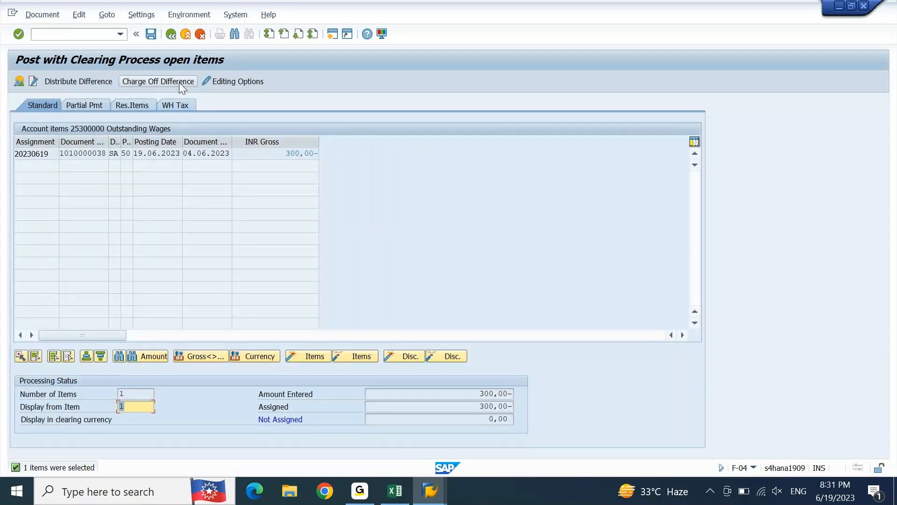
# Step: Compare the open item's INR gross amount with the amount entered in the processing status
pyautogui.click(277, 154)
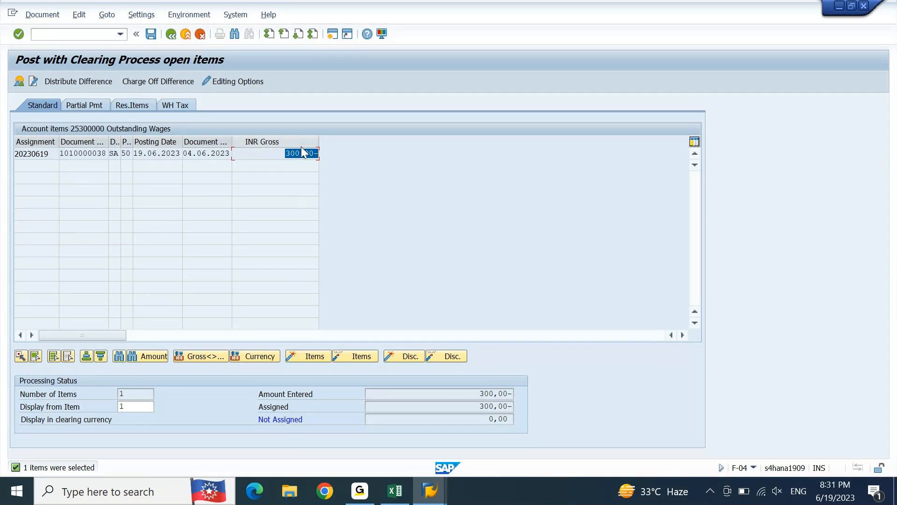
pyautogui.moveTo(480, 394); pyautogui.dragTo(537, 407)
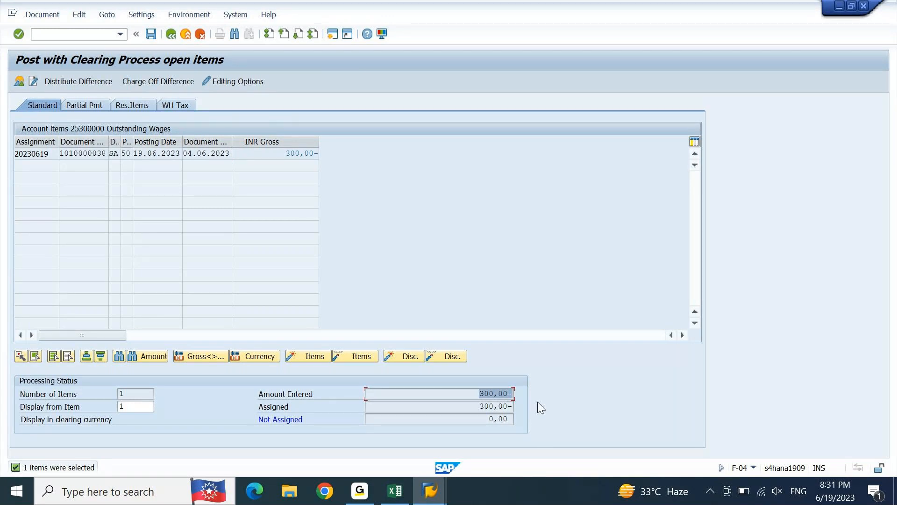
pyautogui.click(507, 392)
# Step: View the clearing document's overview, then return to processing open items and recheck the amount entered
pyautogui.click(18, 82)
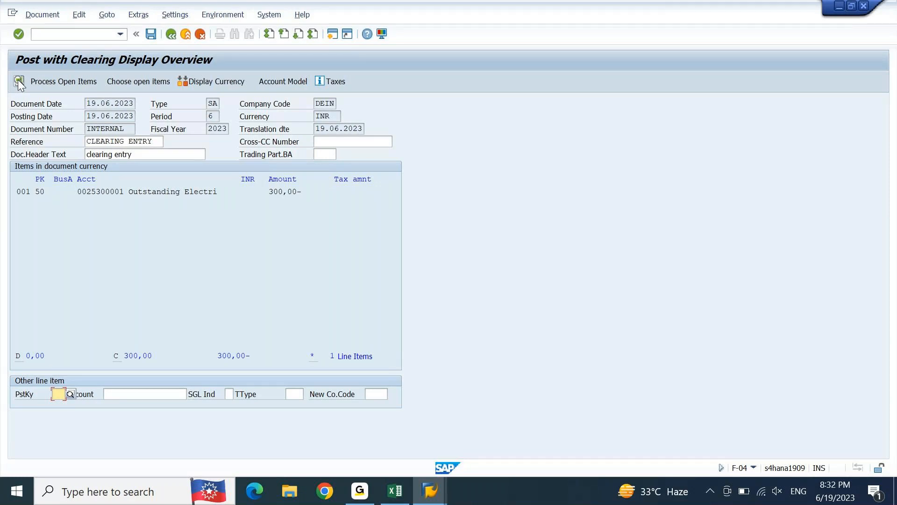
pyautogui.click(51, 82)
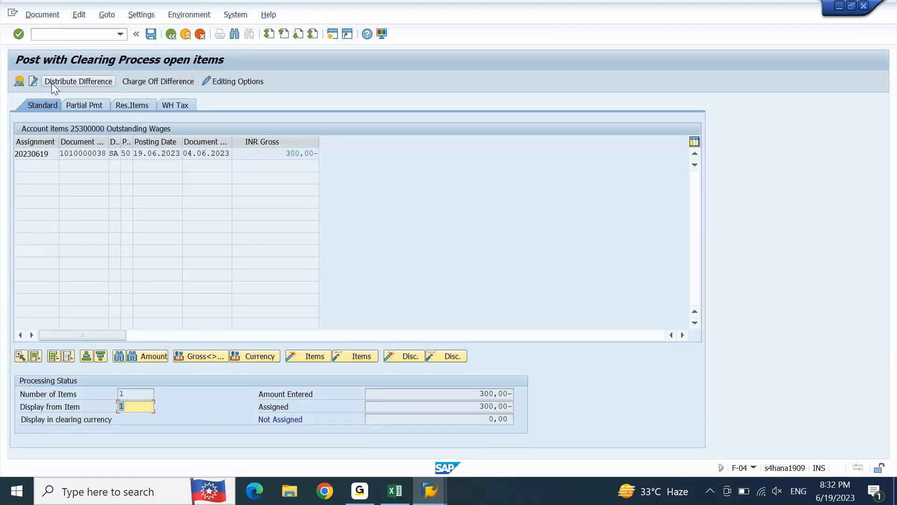
pyautogui.moveTo(474, 395); pyautogui.dragTo(540, 403)
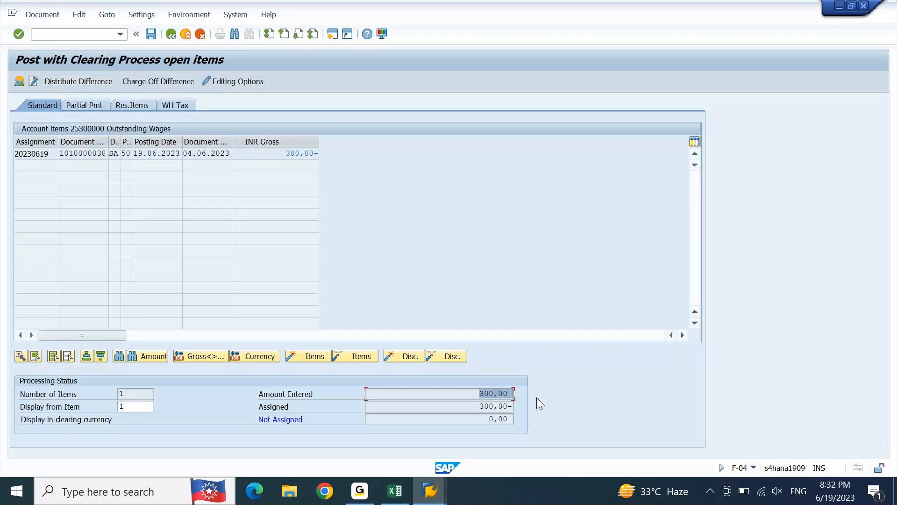
# Step: Check the amount entered against the assigned amount in the processing status of the open items
pyautogui.click(454, 397)
pyautogui.doubleClick(454, 397)
pyautogui.click(448, 397)
pyautogui.moveTo(480, 406); pyautogui.dragTo(534, 410)
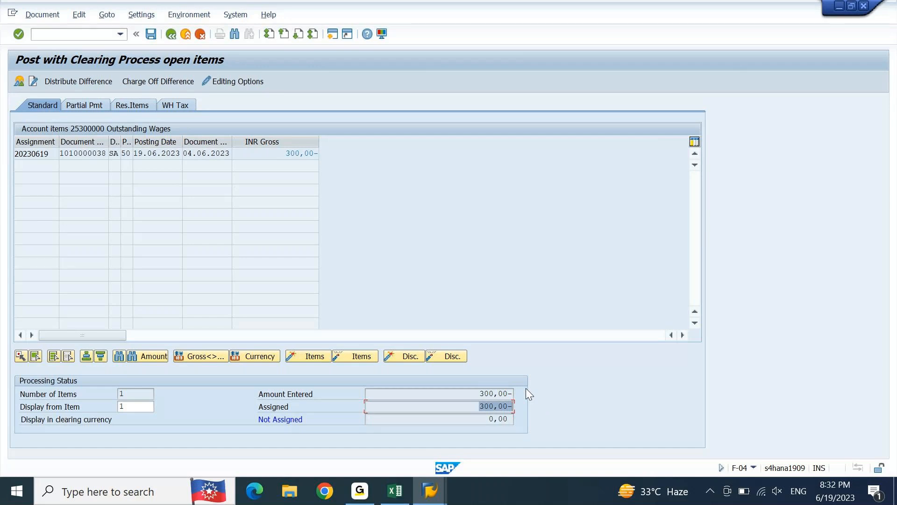
pyautogui.click(429, 491)
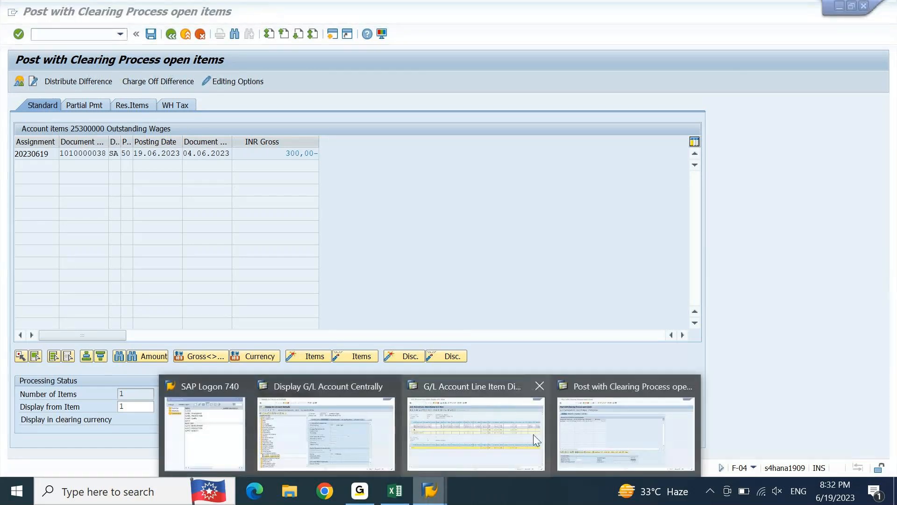
pyautogui.click(630, 409)
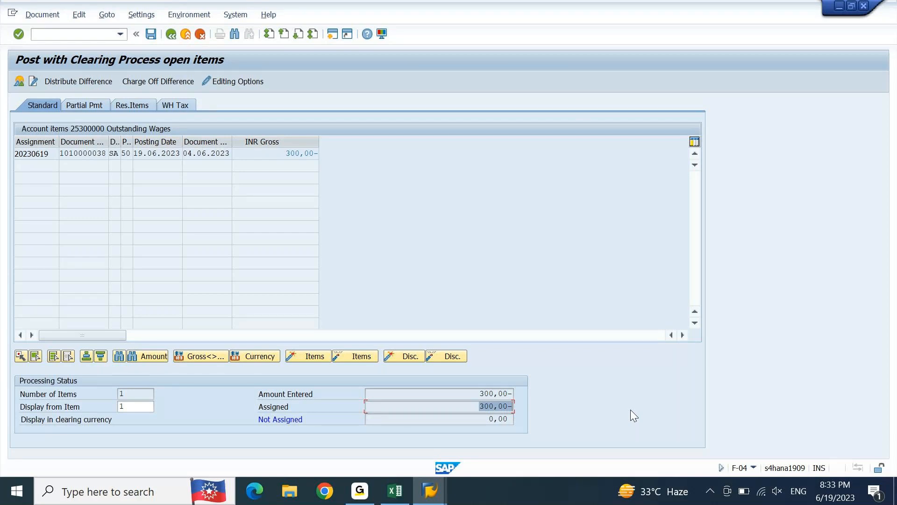
pyautogui.hotkey('shift', 'Tab')
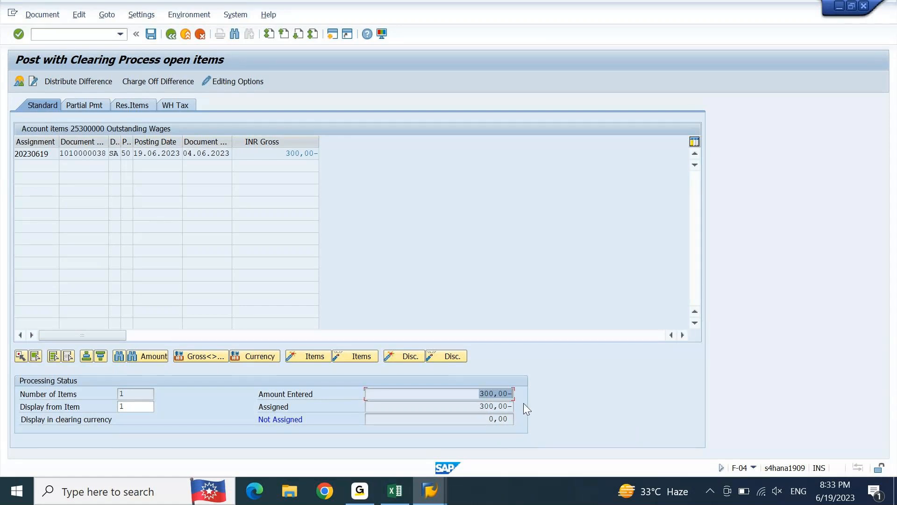
# Step: Compare the open item's INR gross amount with the entered, assigned and not assigned amounts in the processing status
pyautogui.click(276, 407)
pyautogui.doubleClick(301, 155)
pyautogui.moveTo(486, 406); pyautogui.dragTo(537, 405)
pyautogui.moveTo(475, 393); pyautogui.dragTo(520, 398)
pyautogui.click(484, 392)
pyautogui.moveTo(471, 395); pyautogui.dragTo(531, 396)
pyautogui.doubleClick(311, 154)
pyautogui.moveTo(285, 154); pyautogui.dragTo(310, 154)
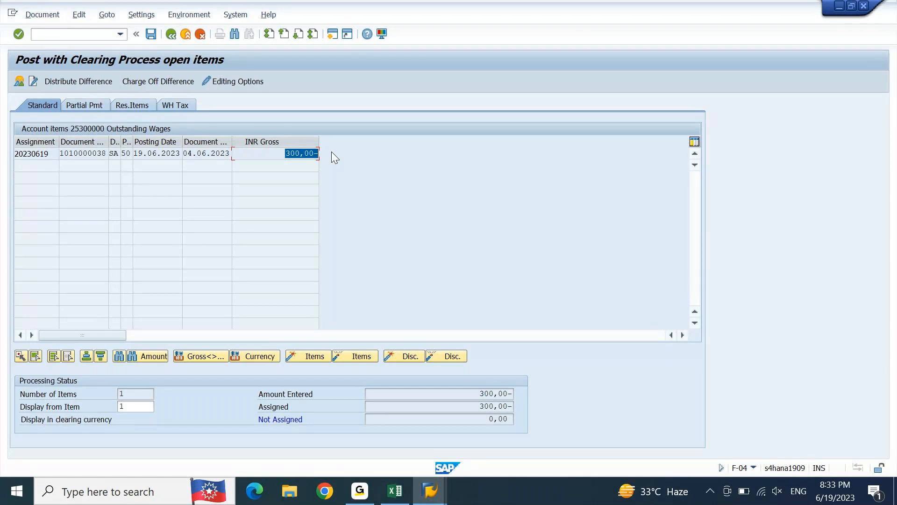
pyautogui.click(471, 394)
pyautogui.moveTo(473, 407); pyautogui.dragTo(537, 411)
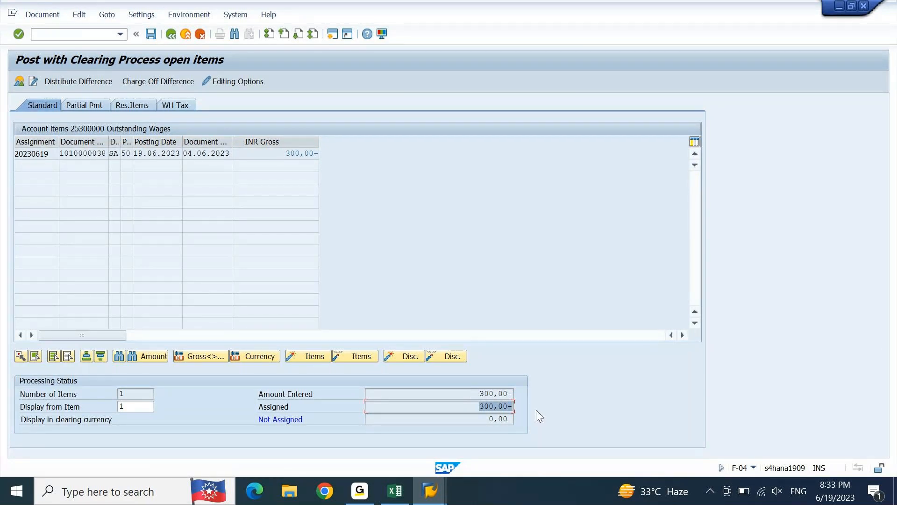
pyautogui.click(509, 407)
pyautogui.moveTo(486, 418); pyautogui.dragTo(519, 421)
pyautogui.click(447, 418)
# Step: Simulate the clearing document, check its offsetting line item on account 25300000, and post the document
pyautogui.click(51, 17)
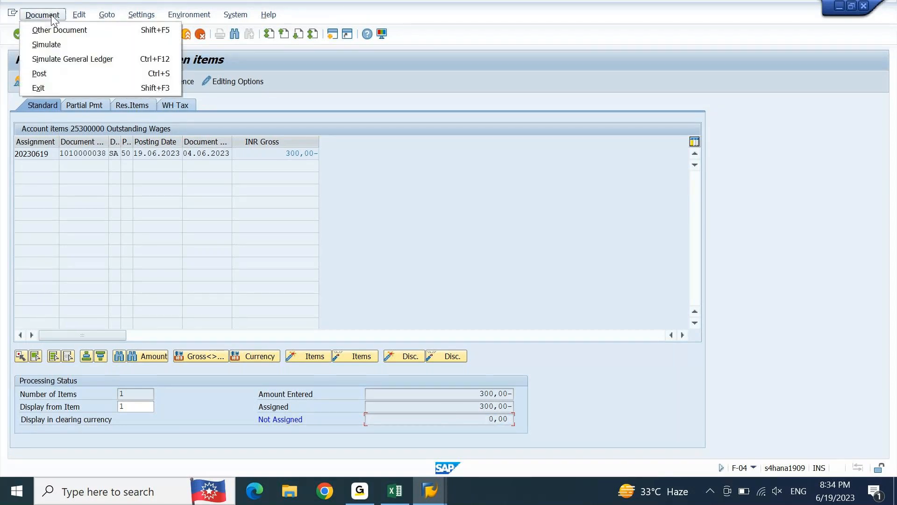
pyautogui.click(53, 45)
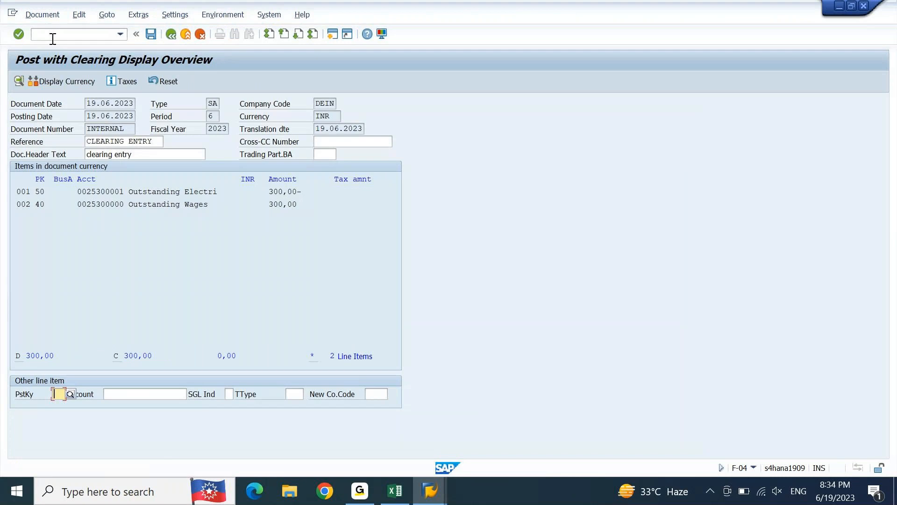
pyautogui.moveTo(301, 204); pyautogui.dragTo(120, 204)
pyautogui.moveTo(50, 203); pyautogui.dragTo(30, 205)
pyautogui.click(153, 37)
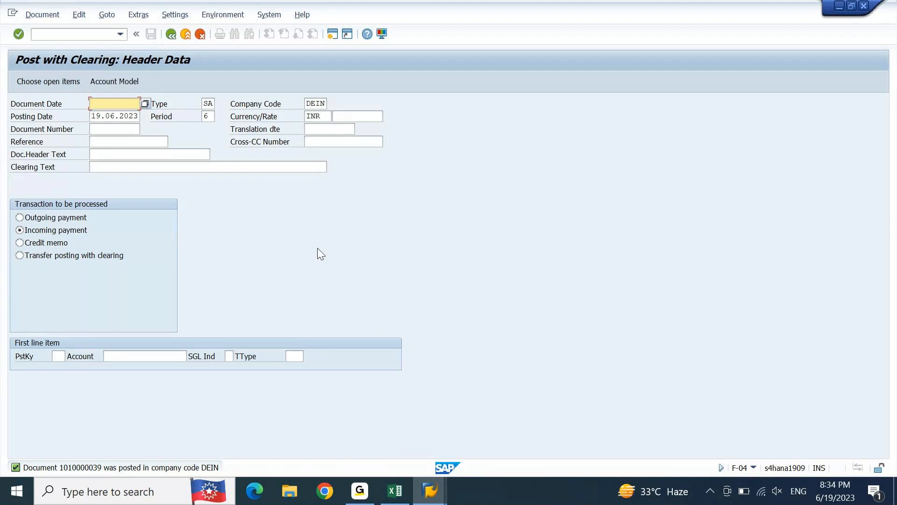
# Step: Switch to the G/L line item display for account 25300000 and refresh the list
pyautogui.click(429, 491)
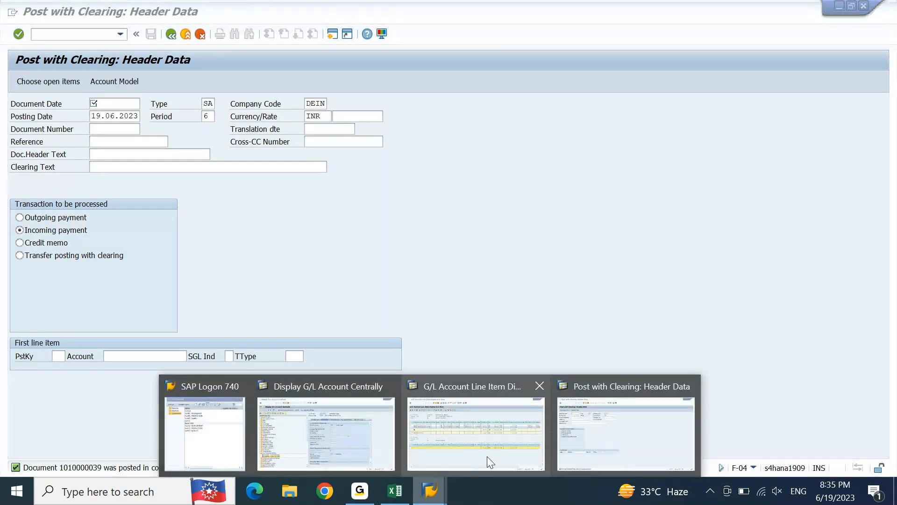
pyautogui.click(490, 462)
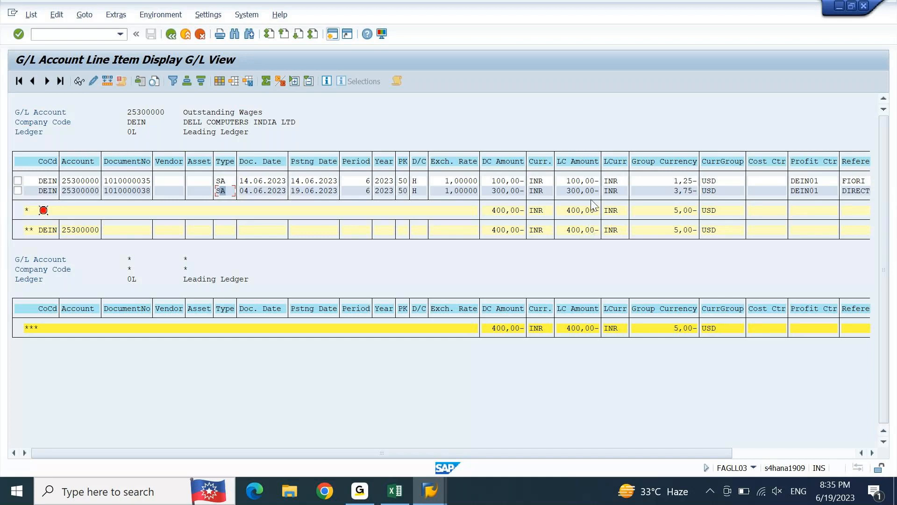
pyautogui.click(28, 17)
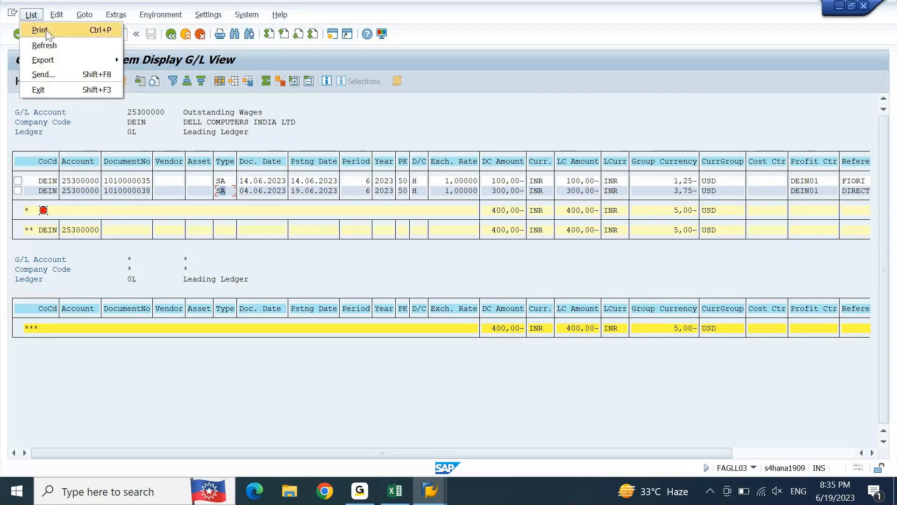
pyautogui.click(53, 43)
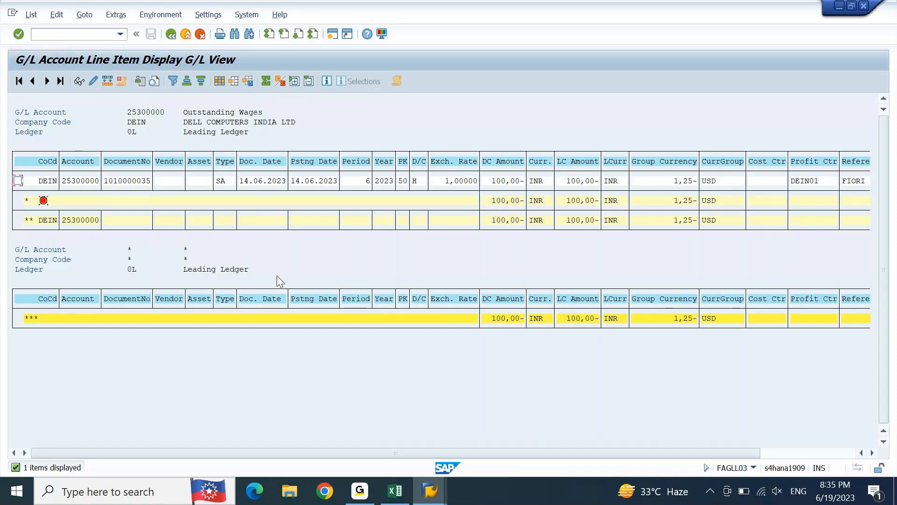
# Step: Switch to the Excel notes and enter "In Direct entry We will give TWO posting keys." in cell A1130
pyautogui.click(395, 500)
pyautogui.press('Down')
pyautogui.write('In Dir')
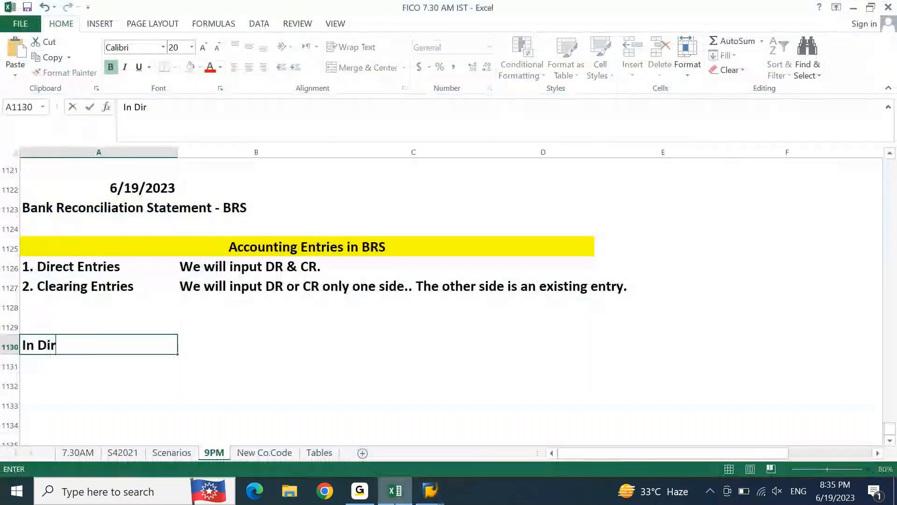
pyautogui.write('ect en')
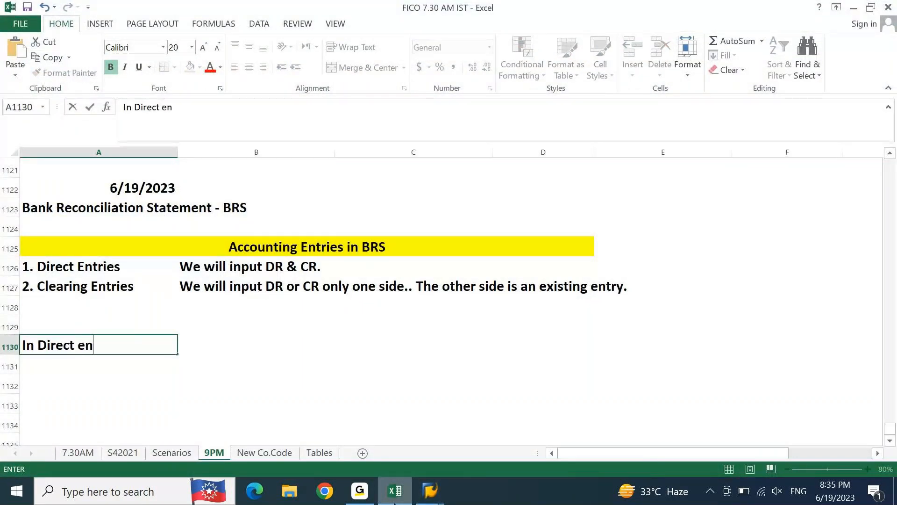
pyautogui.write('try We will givw')
pyautogui.press('BackSpace')
pyautogui.write('e ')
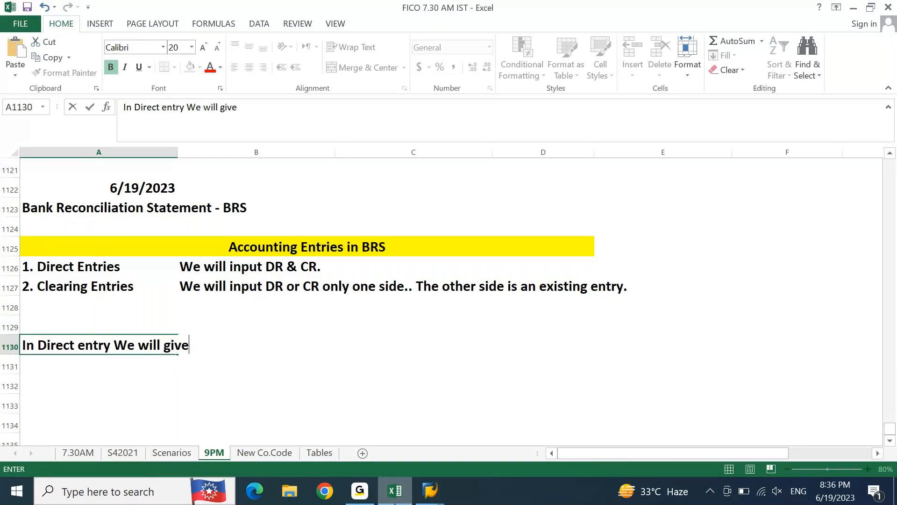
pyautogui.write('TWO posting kt')
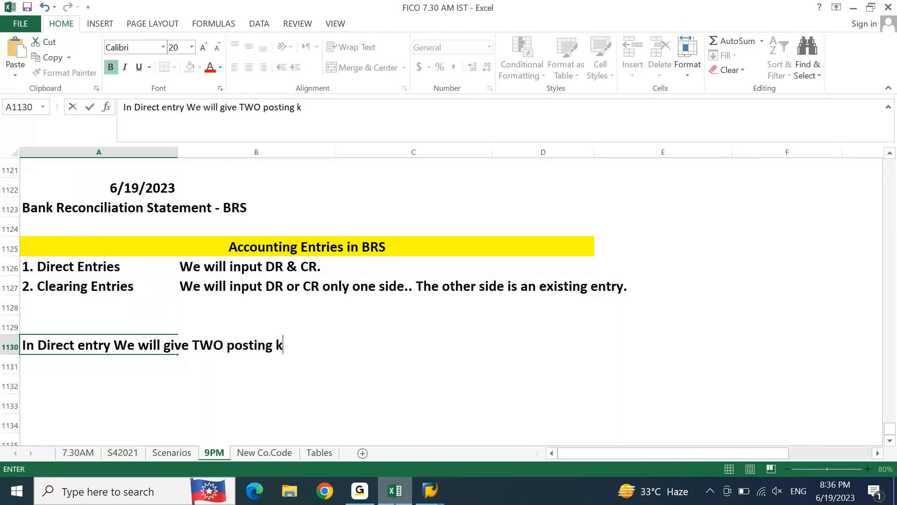
pyautogui.press('BackSpace')
pyautogui.write('eys.')
pyautogui.press('Return')
# Step: Enter "In Clearing entry we will give ONE posting key." in cell A1131
pyautogui.write('I n')
pyautogui.press('BackSpace')
pyautogui.press('BackSpace')
pyautogui.write('n CLearing')
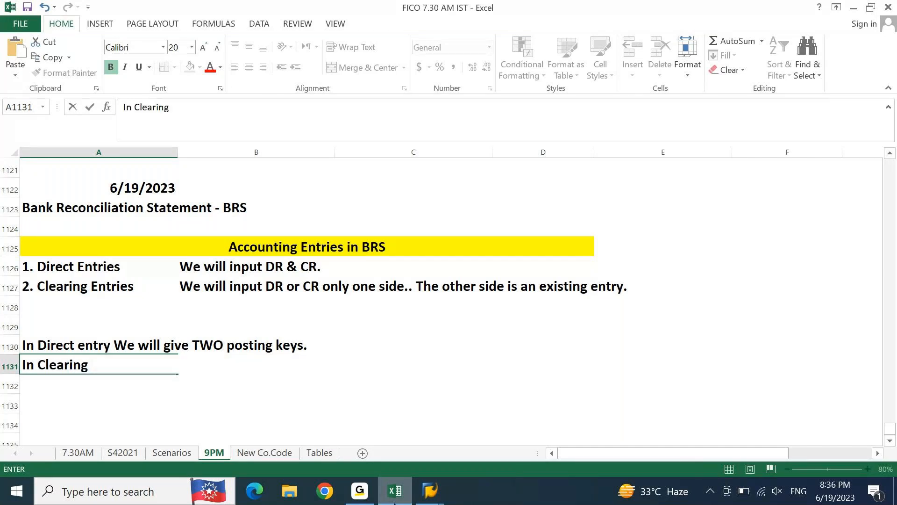
pyautogui.write(' entry we will give ONE postin')
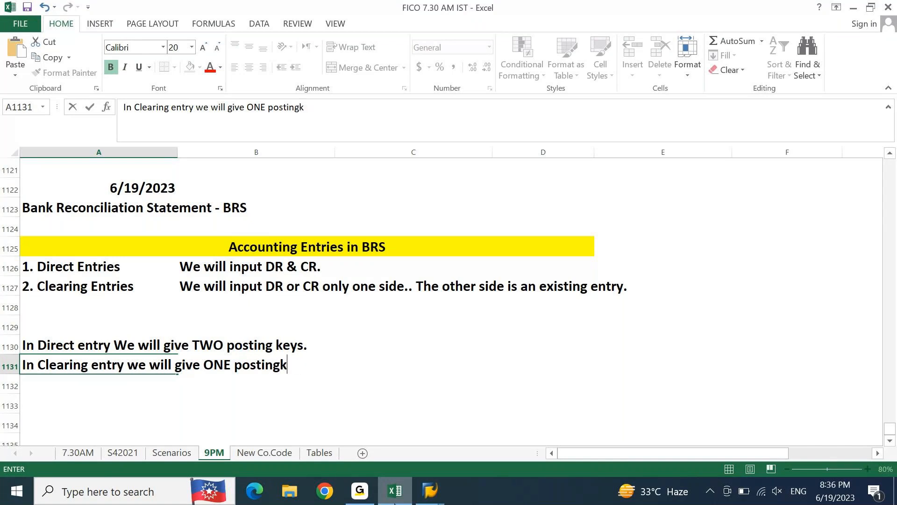
pyautogui.write('g key.')
pyautogui.press('Return')
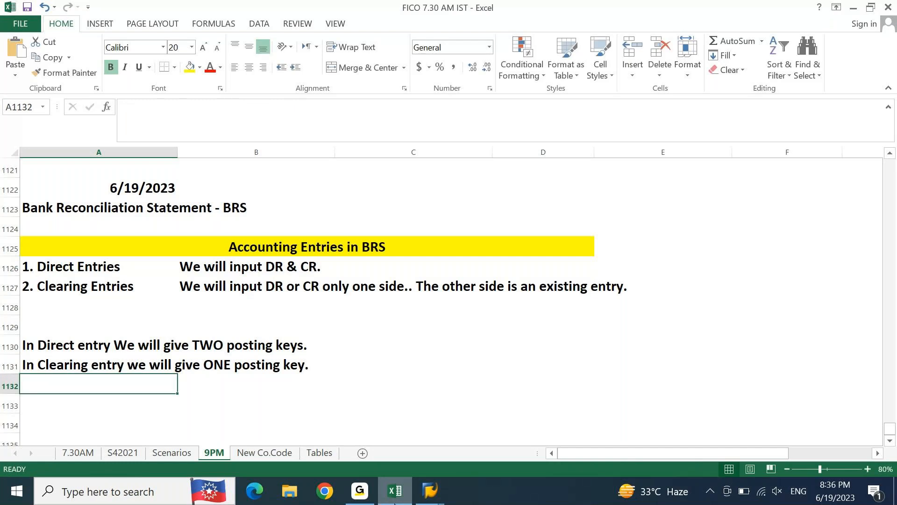
# Step: Apply an outside border around the two posting key notes in A1130:B1131
pyautogui.moveTo(47, 346); pyautogui.dragTo(305, 366)
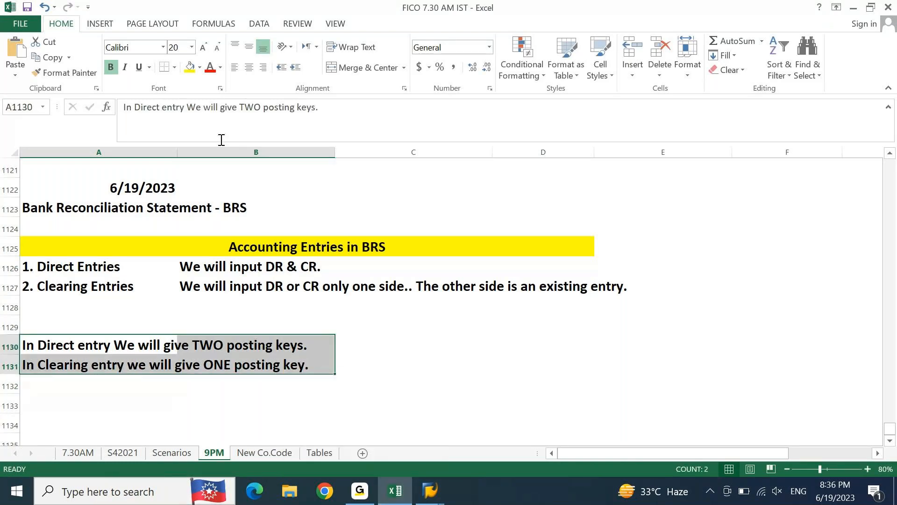
pyautogui.click(175, 68)
pyautogui.click(421, 367)
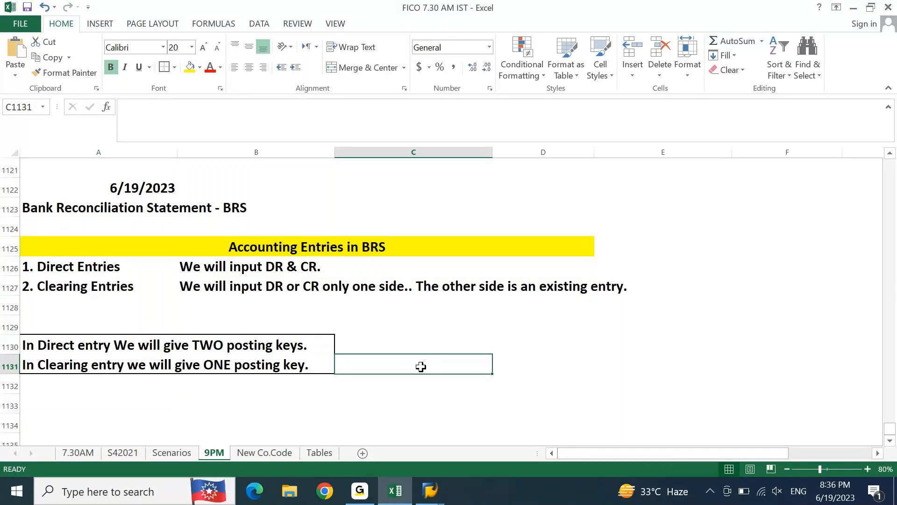
# Step: Review the notes on direct and clearing entries under the "Accounting Entries in BRS" heading
pyautogui.press('Down')
pyautogui.press('Down')
pyautogui.press('Left')
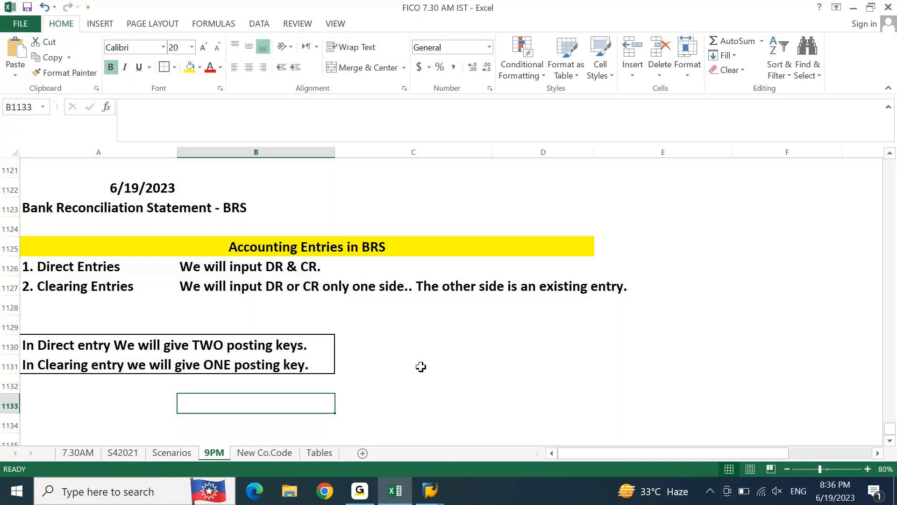
pyautogui.press('Left')
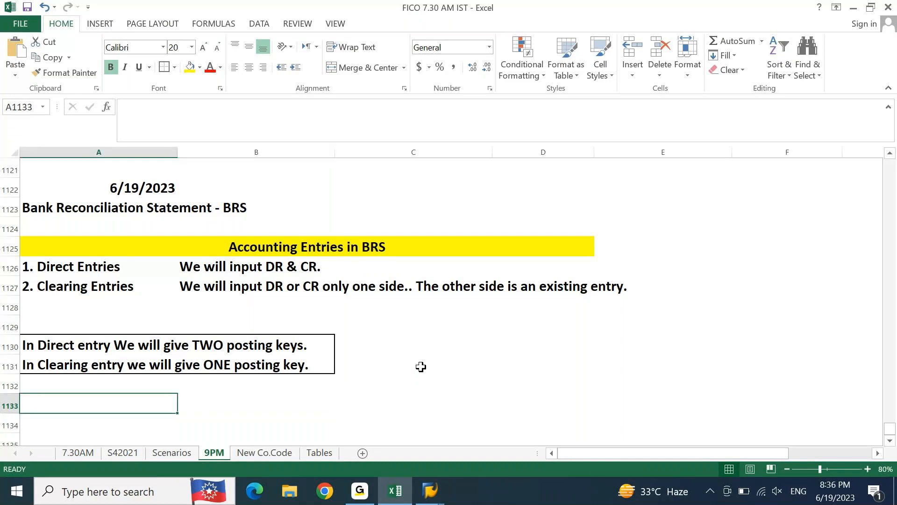
pyautogui.press('Down')
pyautogui.press('Down')
pyautogui.press('Down')
pyautogui.press('Down')
pyautogui.press('Down')
pyautogui.press('Down')
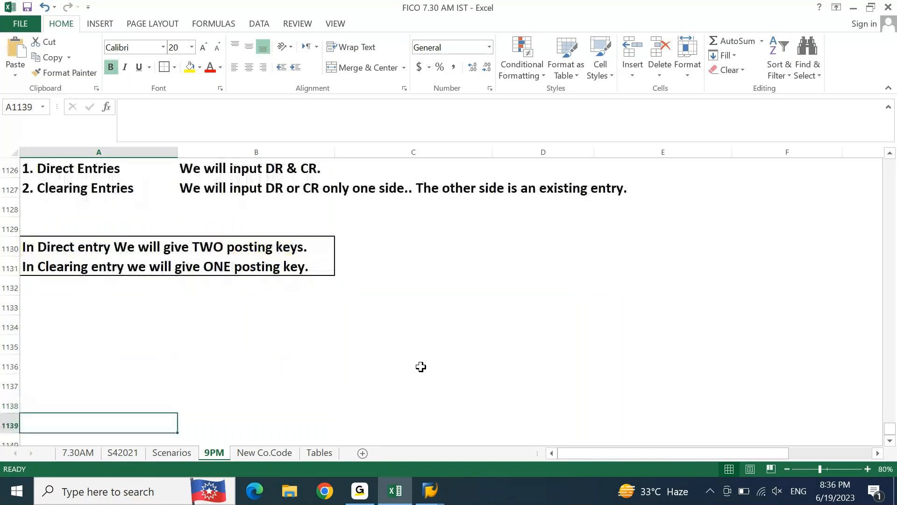
pyautogui.press('Up')
pyautogui.press('Up')
pyautogui.press('Up')
pyautogui.press('Up')
pyautogui.press('Up')
pyautogui.press('Up')
pyautogui.press('Up')
pyautogui.press('Up')
pyautogui.press('Up')
pyautogui.press('Up')
pyautogui.press('Up')
pyautogui.press('Up')
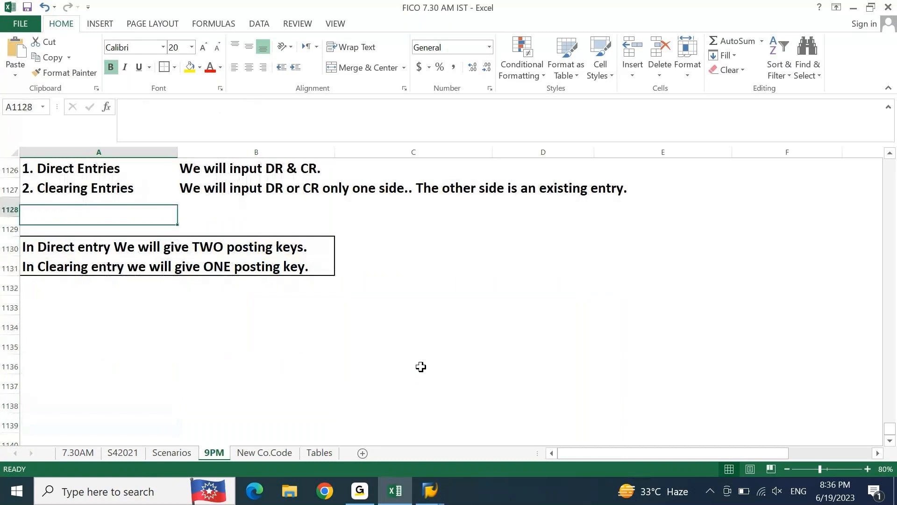
pyautogui.press('Up')
pyautogui.press('Up')
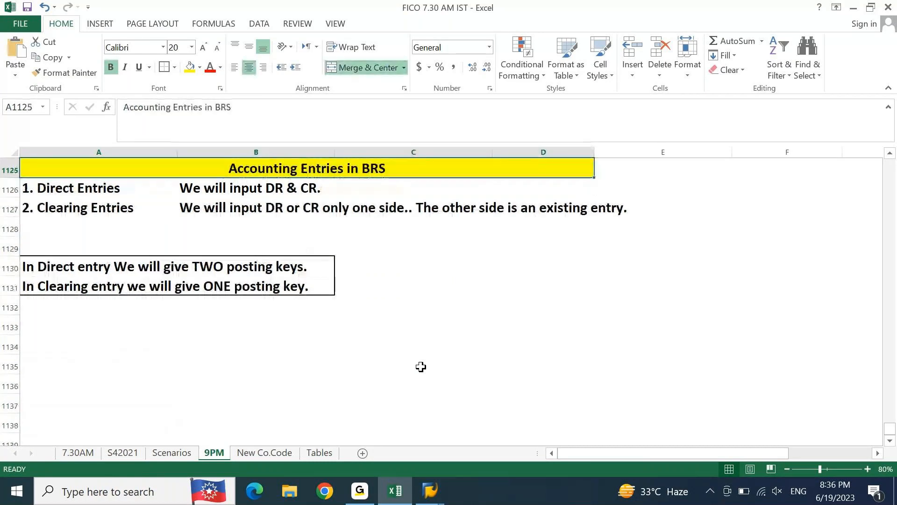
pyautogui.press('Down')
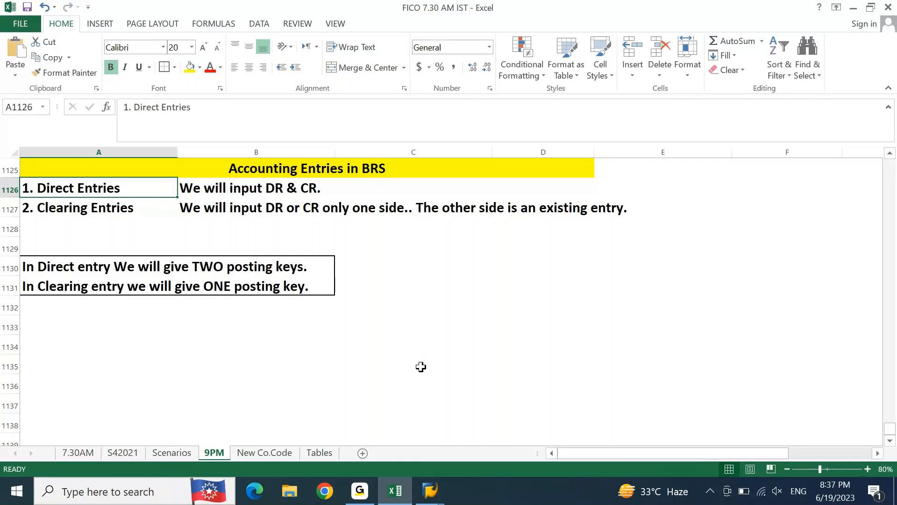
pyautogui.press('Down')
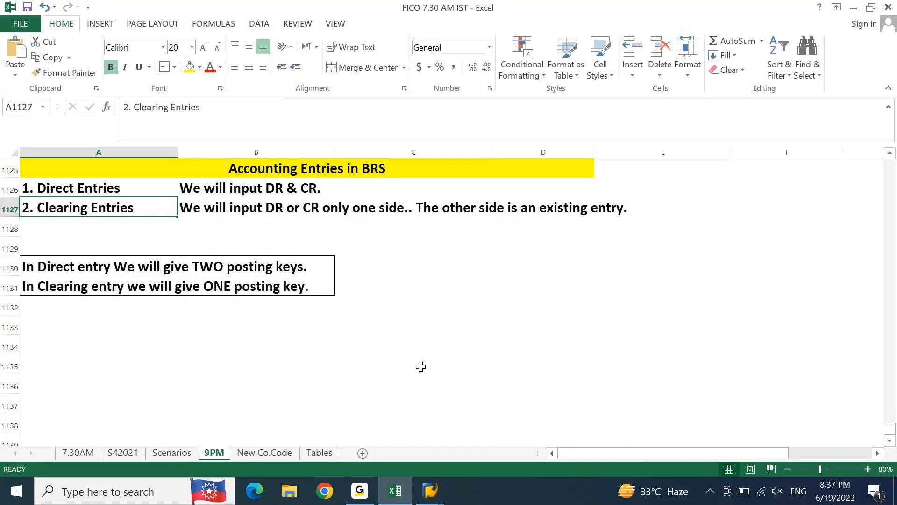
# Step: Enter the heading "GL Accounts used for BRS.." in cell A1133, below the posting key notes
pyautogui.press('Down')
pyautogui.press('Down')
pyautogui.press('Down')
pyautogui.press('Down')
pyautogui.press('Down')
pyautogui.press('Down')
pyautogui.press('Down')
pyautogui.press('Down')
pyautogui.press('Down')
pyautogui.press('Down')
pyautogui.press('Down')
pyautogui.press('Down')
pyautogui.press('Down')
pyautogui.press('Down')
pyautogui.press('Down')
pyautogui.press('Down')
pyautogui.press('Down')
pyautogui.press('Down')
pyautogui.press('Down')
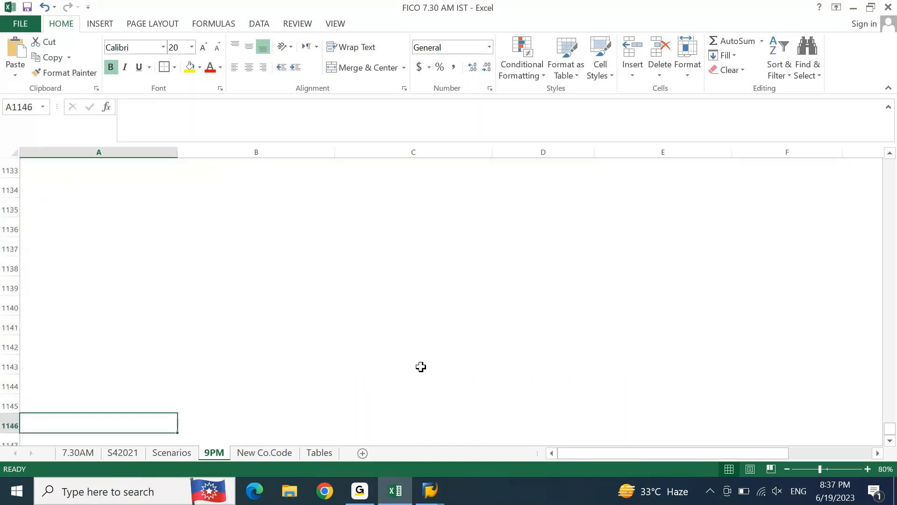
pyautogui.press('Up')
pyautogui.press('Up')
pyautogui.press('Up')
pyautogui.press('Up')
pyautogui.press('Up')
pyautogui.press('Up')
pyautogui.press('Up')
pyautogui.press('Up')
pyautogui.press('Up')
pyautogui.press('Up')
pyautogui.press('Up')
pyautogui.press('Up')
pyautogui.press('Up')
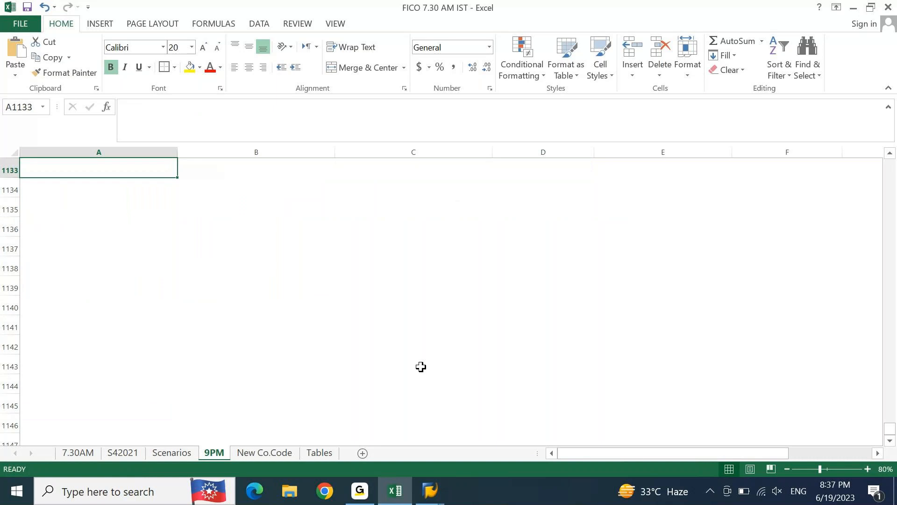
pyautogui.write('GL Ac')
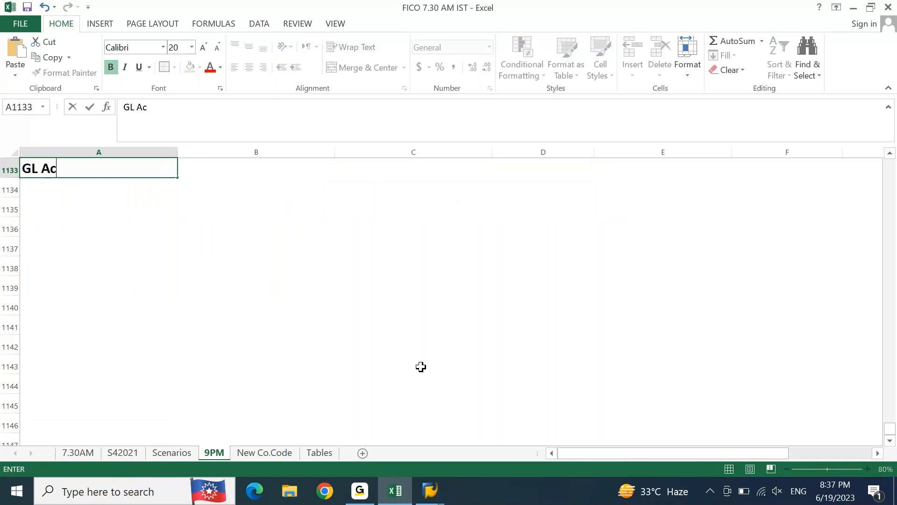
pyautogui.write('counts')
pyautogui.press('BackSpace')
pyautogui.write('ts ised')
pyautogui.press('BackSpace')
pyautogui.press('BackSpace')
pyautogui.press('BackSpace')
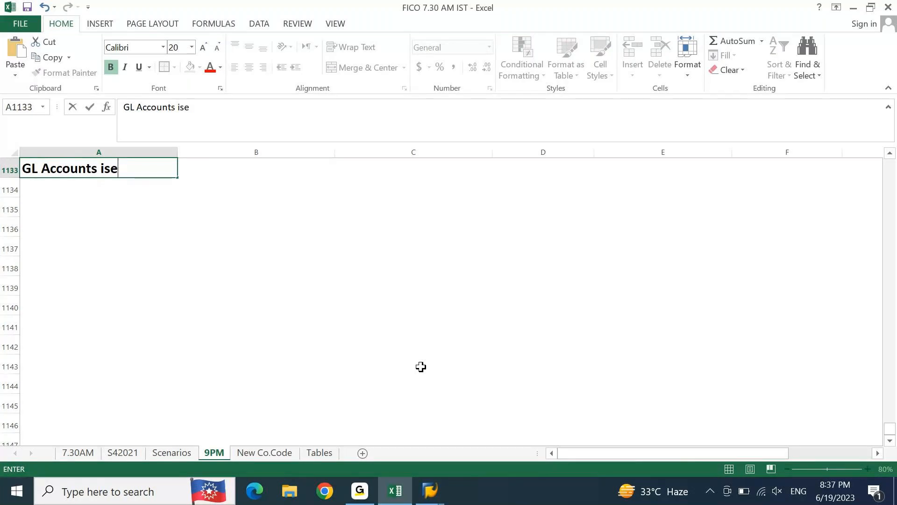
pyautogui.press('BackSpace')
pyautogui.write('used for BRS..')
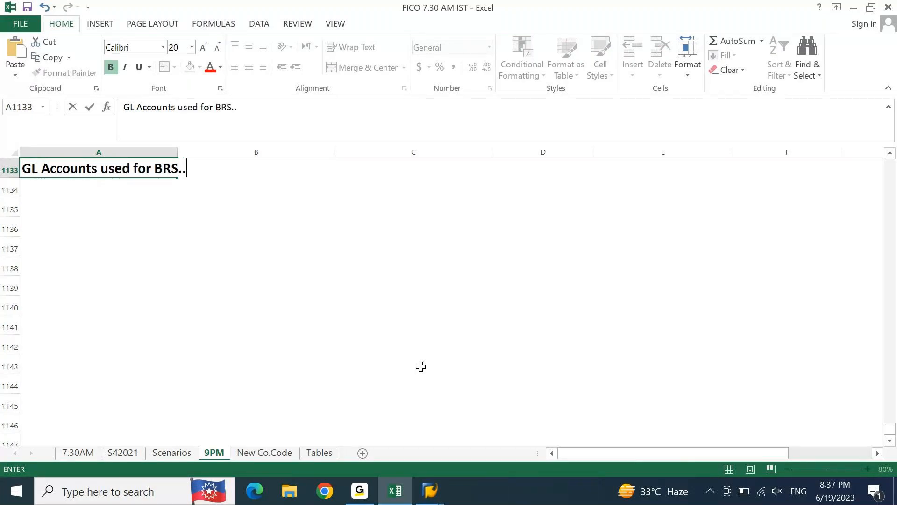
pyautogui.press('Return')
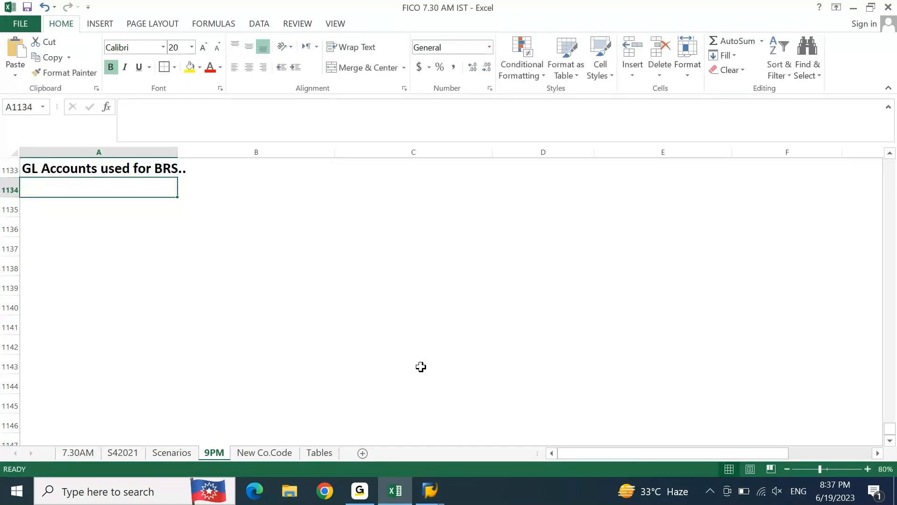
# Step: Fill cells A1133:B1133 of the GL accounts heading with light green
pyautogui.press('Up')
pyautogui.hotkey('shift', 'Right')
pyautogui.hotkey('shift', 'Right')
pyautogui.hotkey('shift', 'Right')
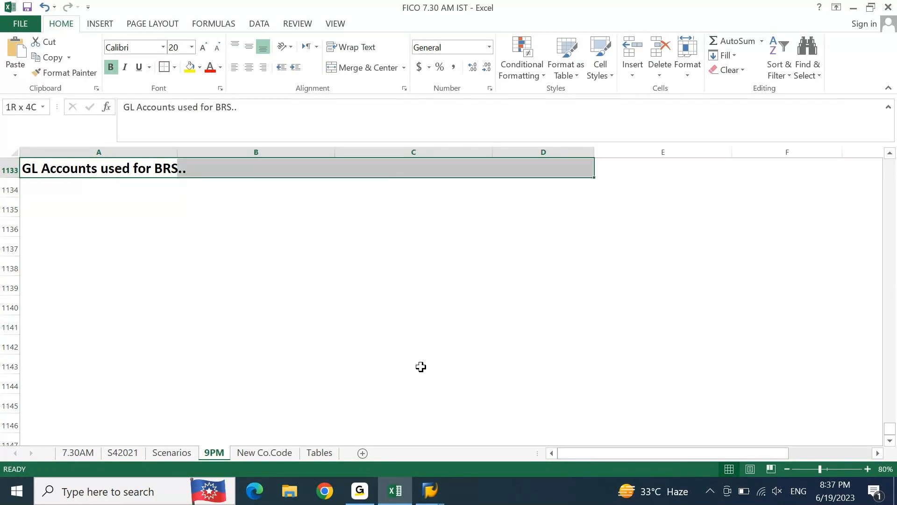
pyautogui.hotkey('shift', 'Left')
pyautogui.hotkey('shift', 'Left')
pyautogui.hotkey('shift', 'Left')
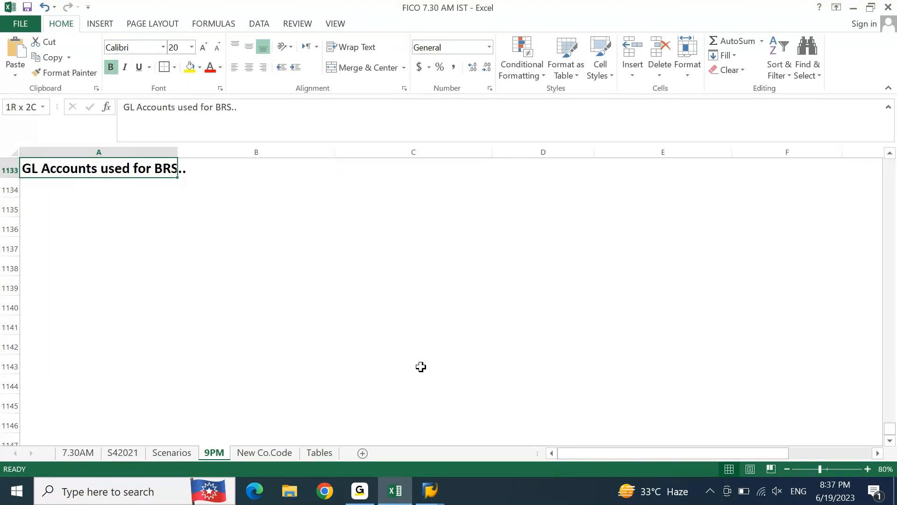
pyautogui.hotkey('shift', 'Right')
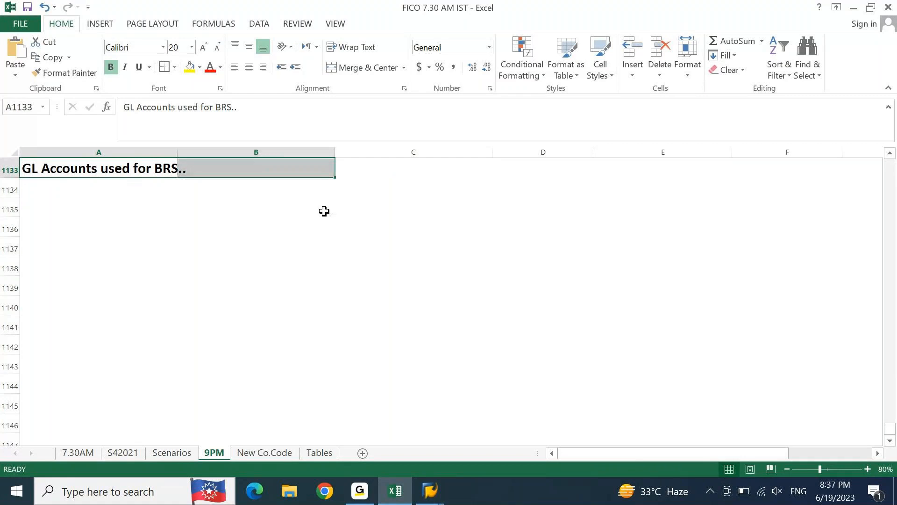
pyautogui.click(201, 68)
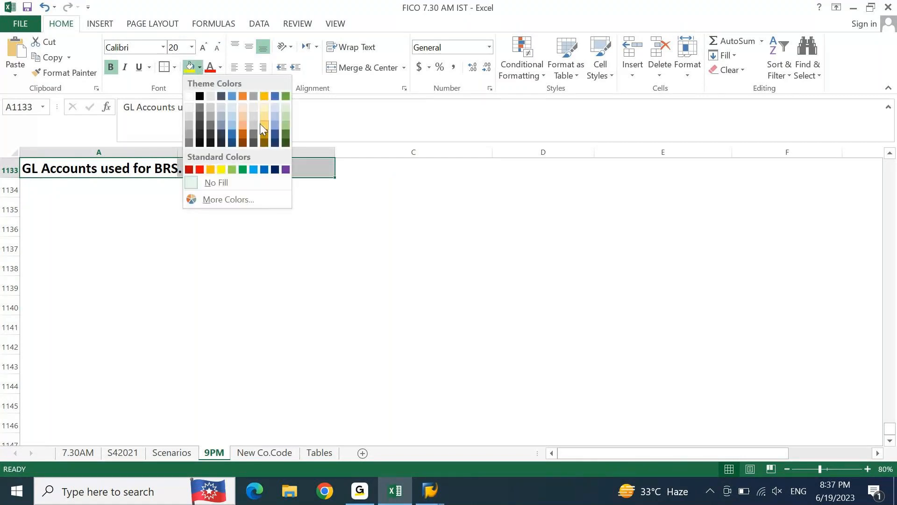
pyautogui.click(284, 114)
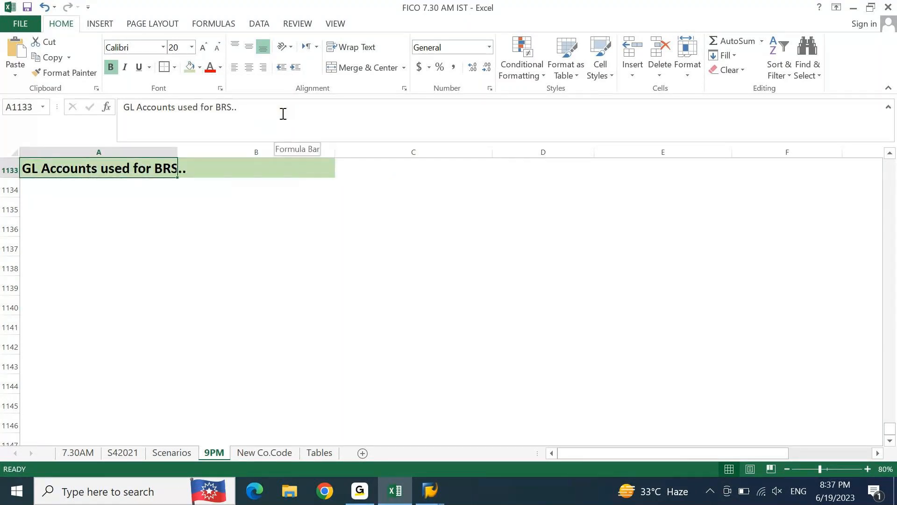
# Step: Enter "Bank Main Account" in cell A1134 as the first GL account under the heading
pyautogui.press('Down')
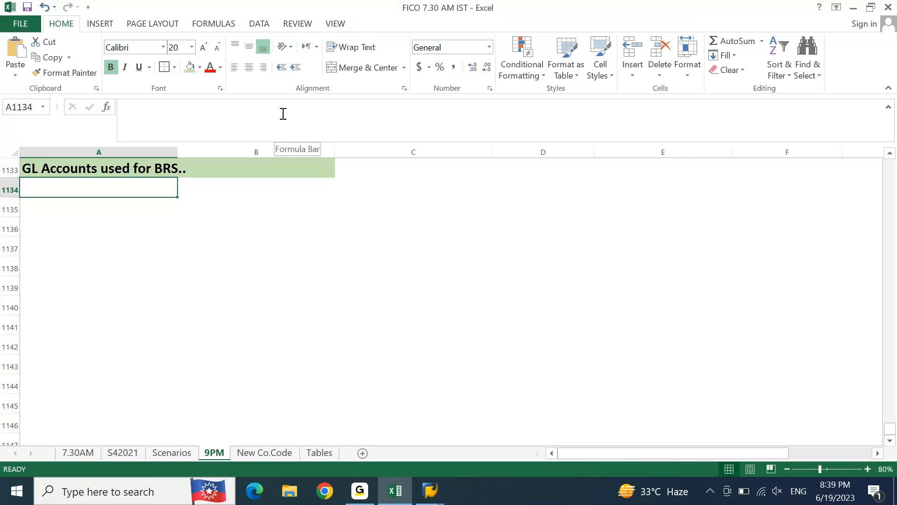
pyautogui.press('Down')
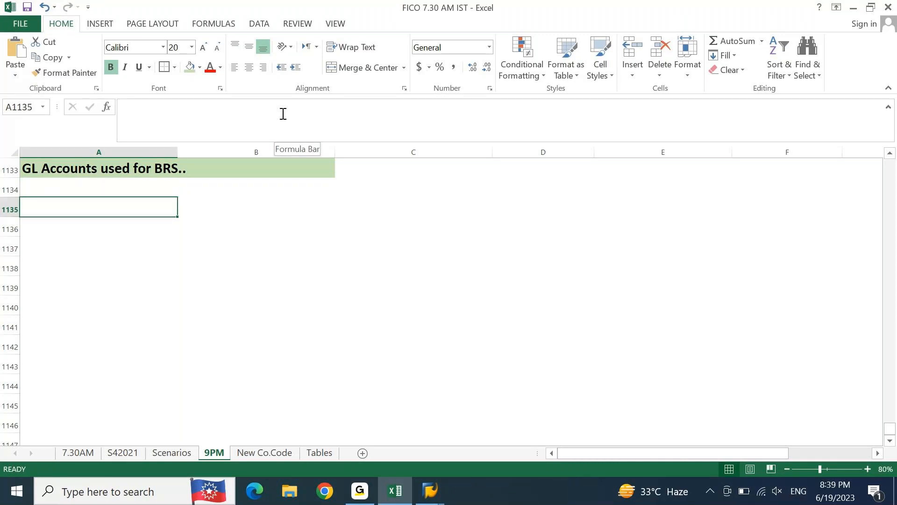
pyautogui.press('Up')
pyautogui.write('Bank')
pyautogui.press('BackSpace')
pyautogui.write('nk Main Acco')
pyautogui.press('BackSpace')
pyautogui.press('BackSpace')
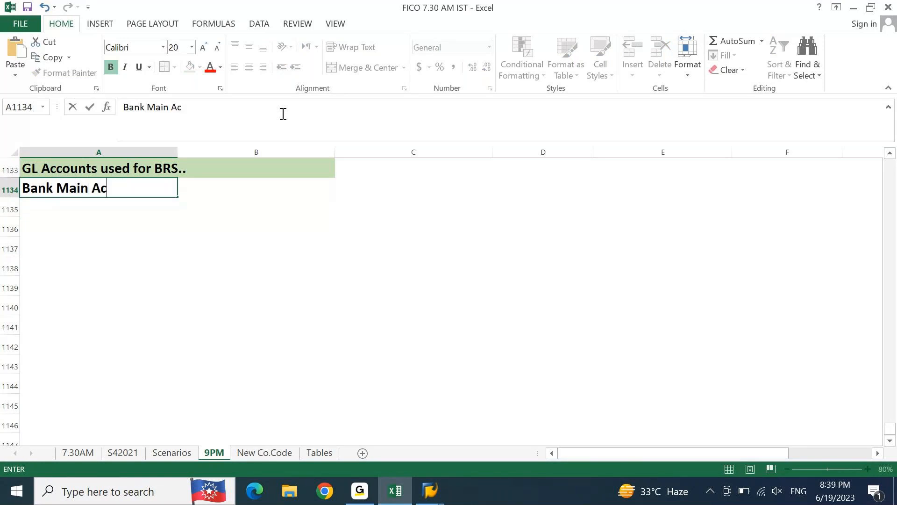
pyautogui.write('count')
pyautogui.press('Return')
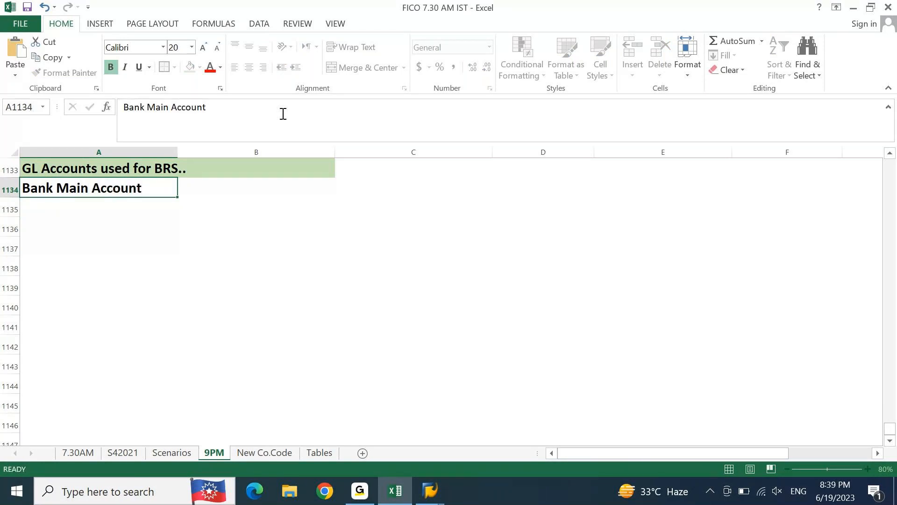
# Step: Enter "Bank Check IN" in cell A1135 below the bank main account
pyautogui.press('Up')
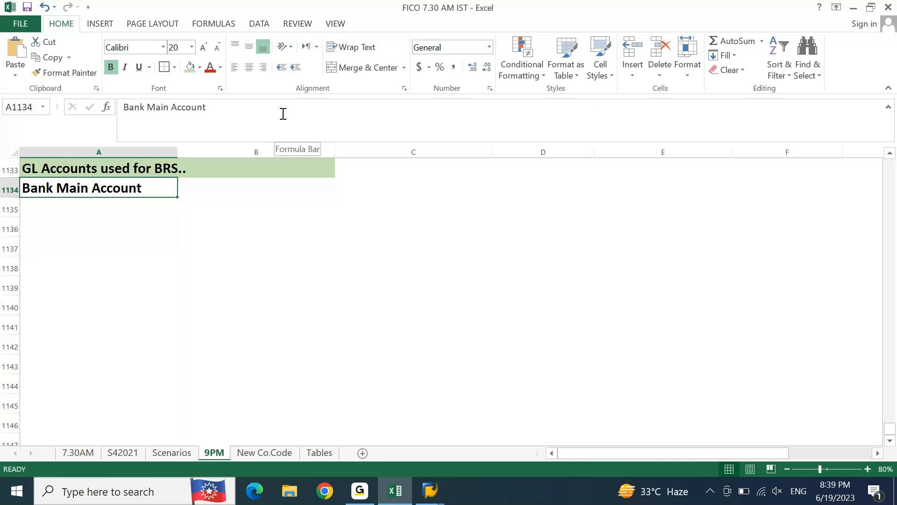
pyautogui.press('Down')
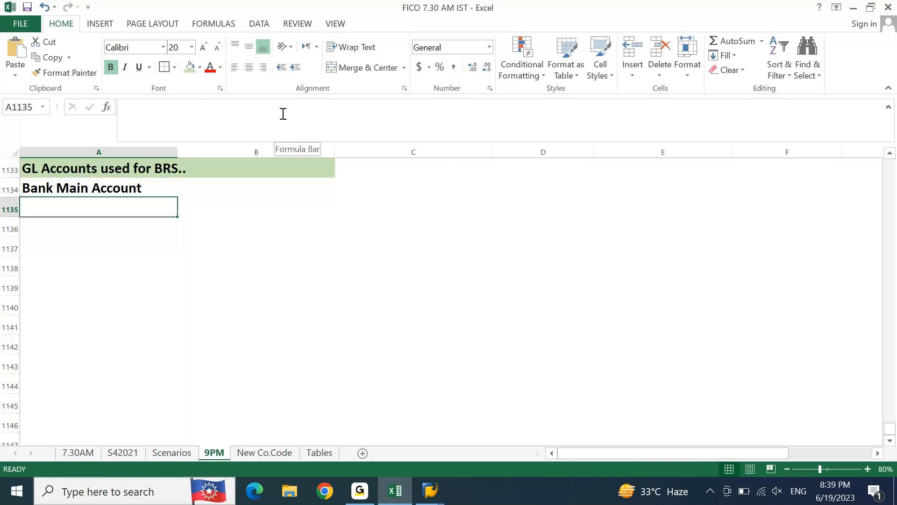
pyautogui.write('Bank ')
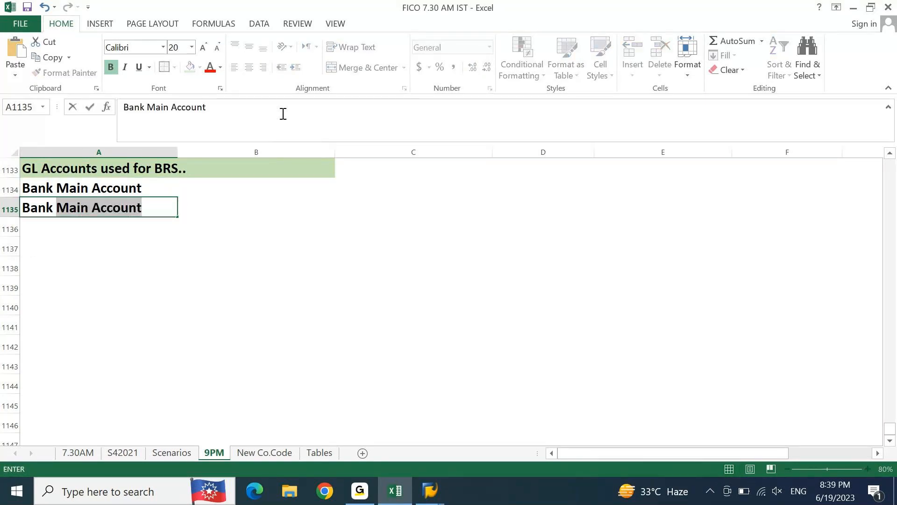
pyautogui.write('CHeck IN')
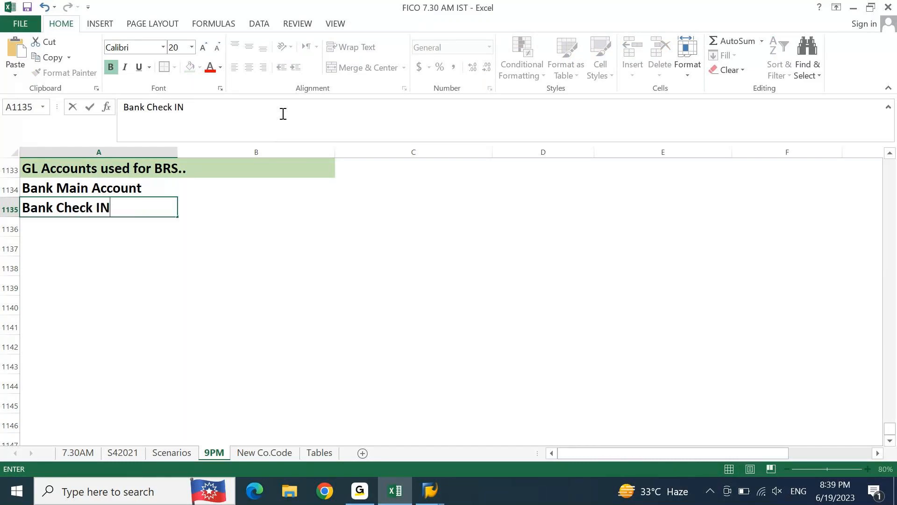
pyautogui.press('Return')
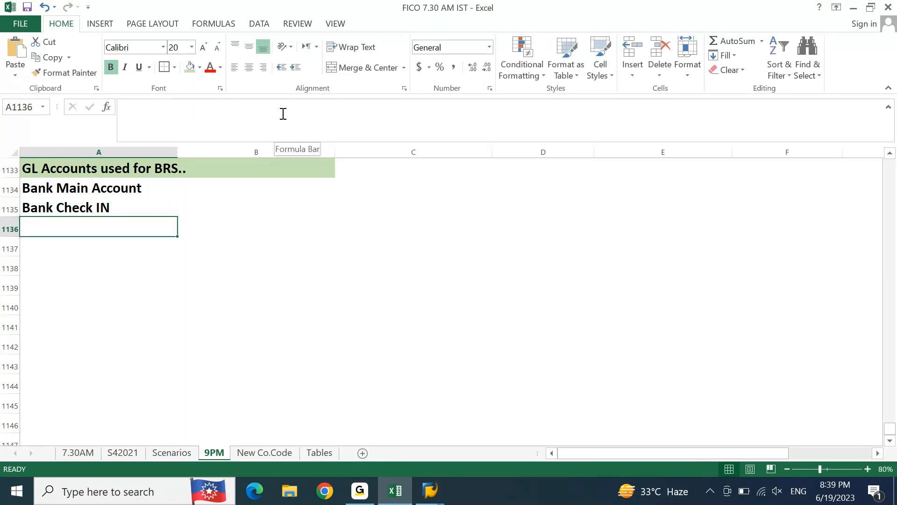
# Step: Copy the Bank Check IN entry down to cell A1136 and change it to "Bank Check OUT"
pyautogui.hotkey('ctrl', 'd')
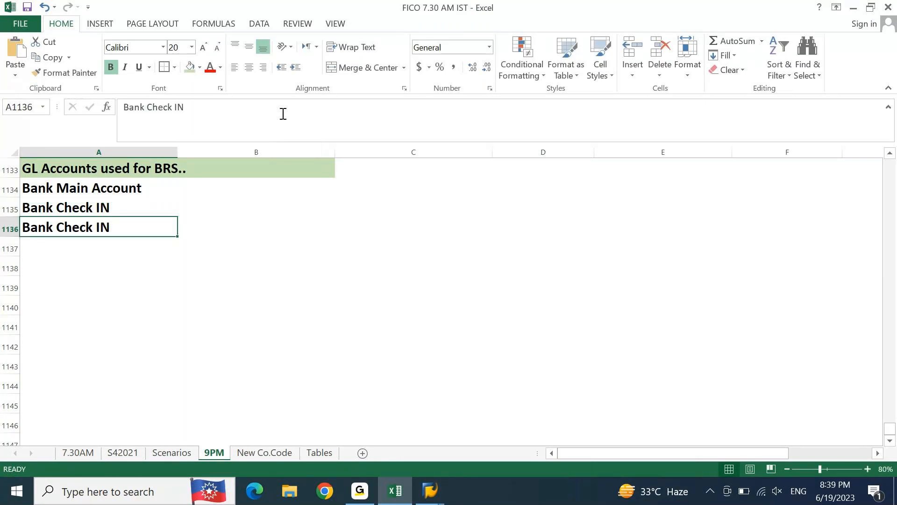
pyautogui.press('F2')
pyautogui.hotkey('shift', 'Left')
pyautogui.hotkey('shift', 'Left')
pyautogui.write('O')
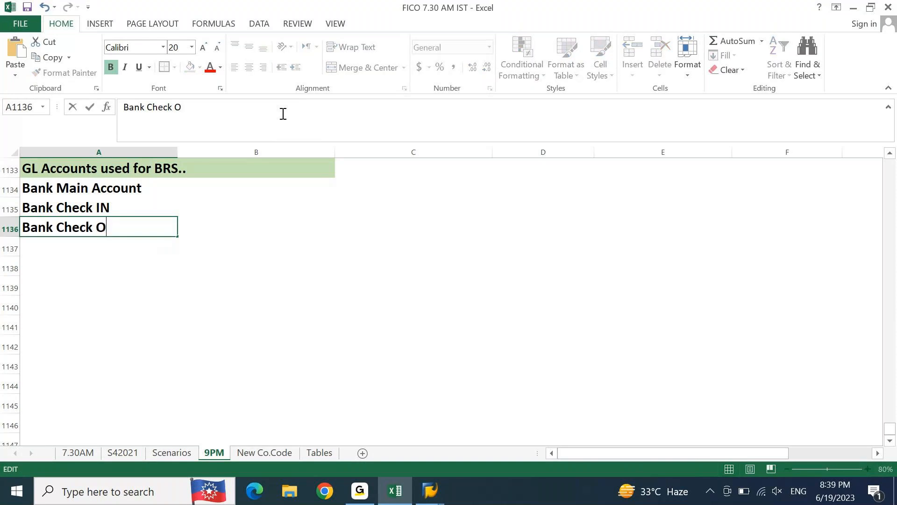
pyautogui.write('UT')
pyautogui.press('Return')
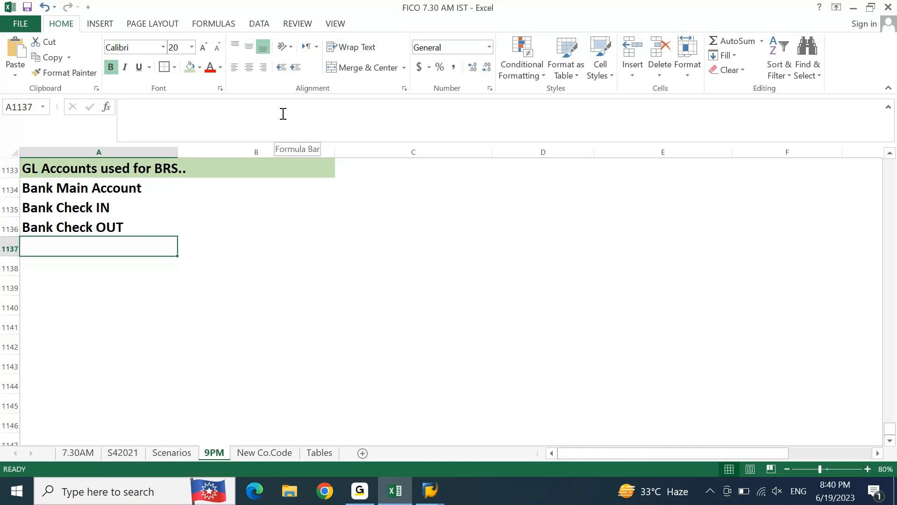
# Step: Add "Bank Transfer IN" in cell A1137 and "Bank Transfer OUT" in cell A1138
pyautogui.write('Bank ')
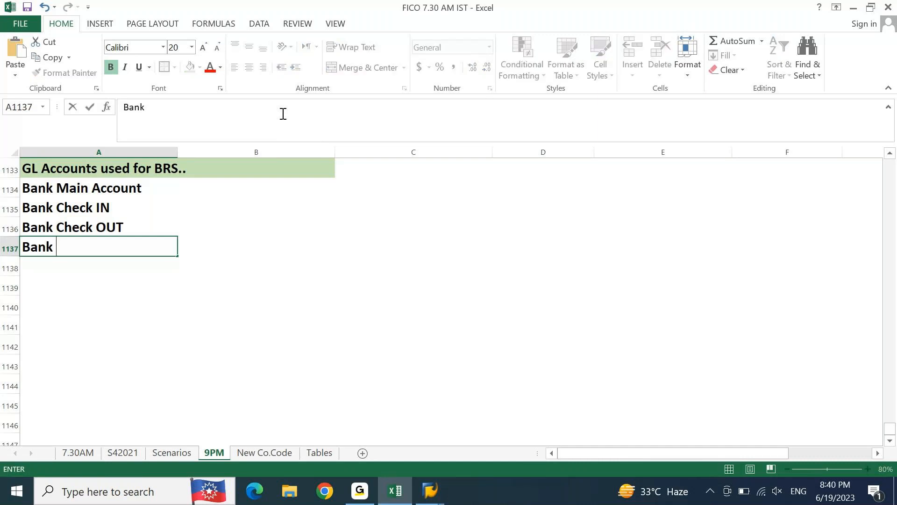
pyautogui.write('Transfer IN')
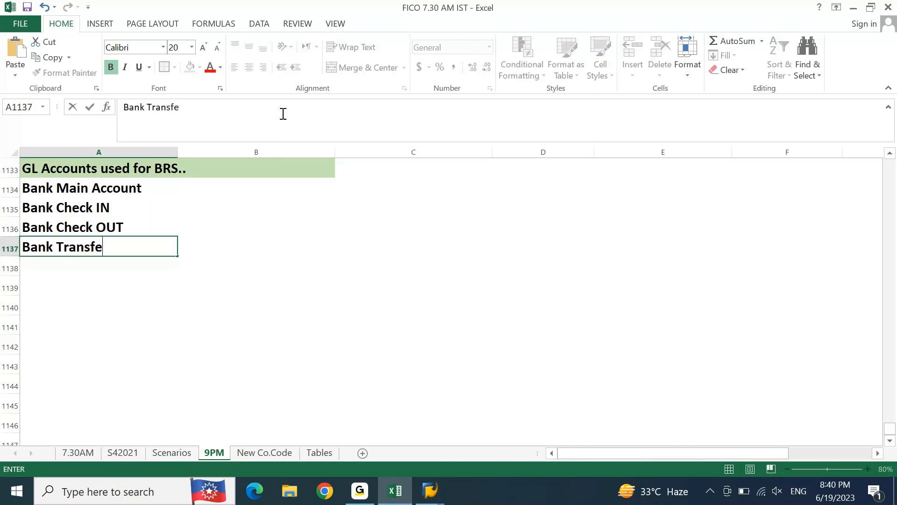
pyautogui.press('Return')
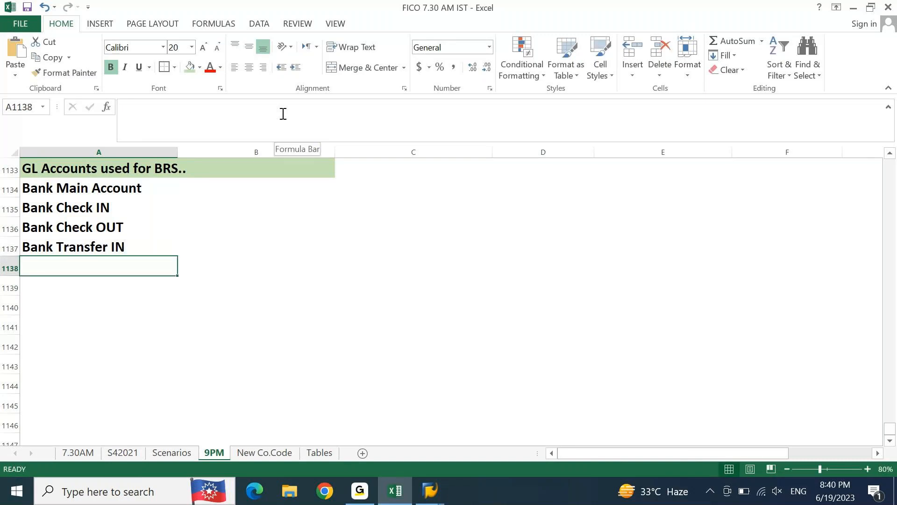
pyautogui.hotkey('ctrl', 'd')
pyautogui.press('F2')
pyautogui.hotkey('ctrl', 'shift', 'Left')
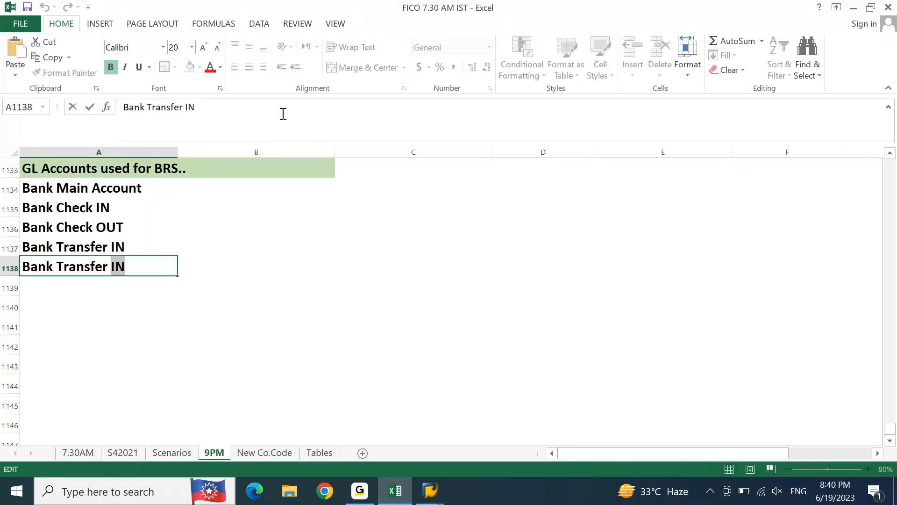
pyautogui.write('OUT')
pyautogui.press('Return')
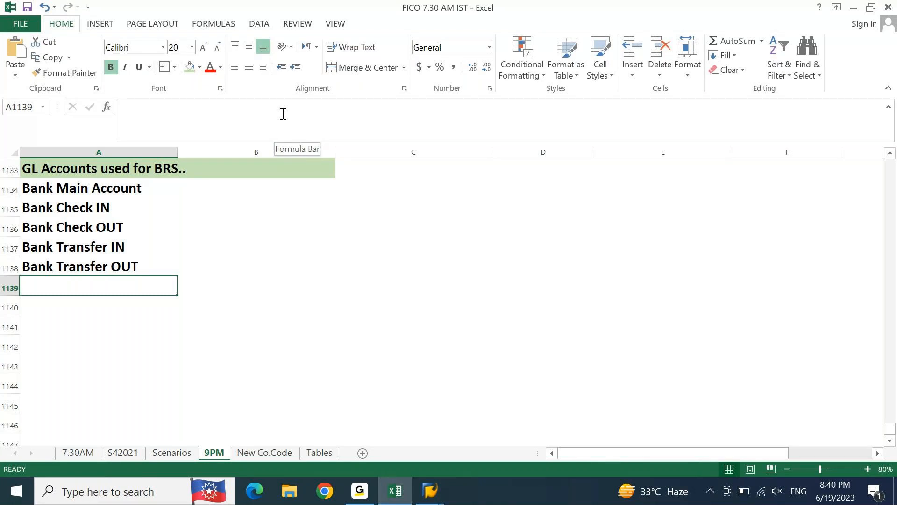
# Step: Add "Bank Expenses" in cell A1139 and "Bank Incomes" in cell A1140 to the GL account list
pyautogui.press('Up')
pyautogui.press('Up')
pyautogui.press('Up')
pyautogui.press('Up')
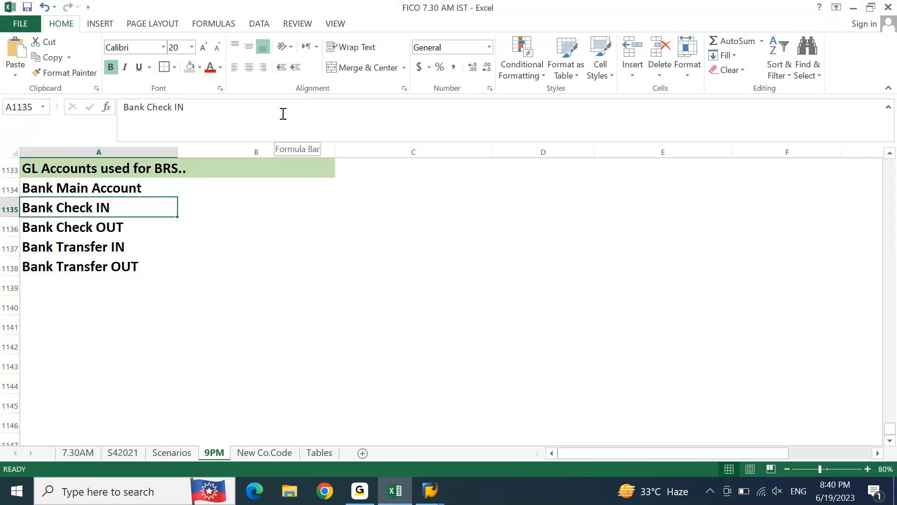
pyautogui.press('Down')
pyautogui.press('Down')
pyautogui.press('Down')
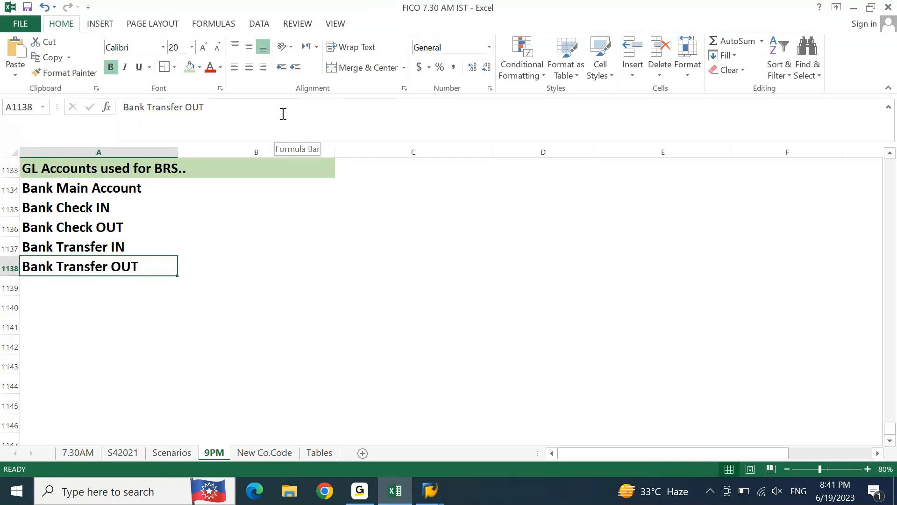
pyautogui.press('Down')
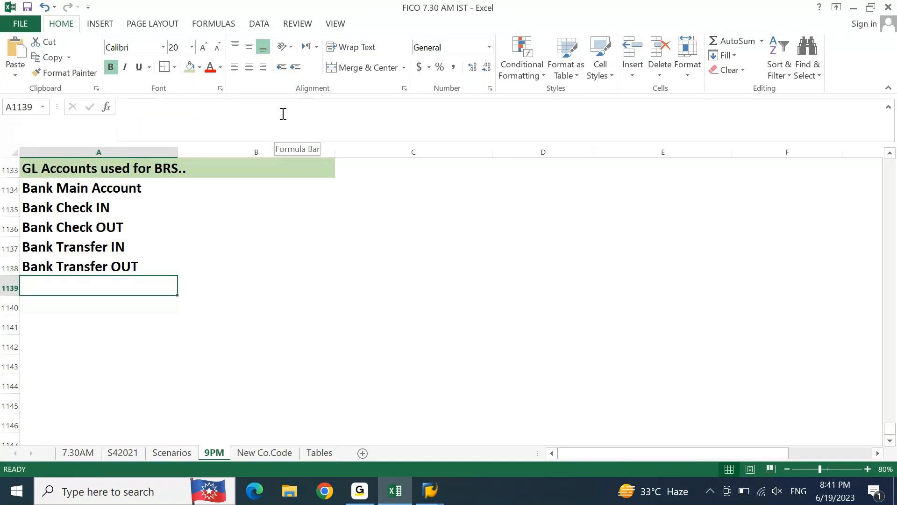
pyautogui.write('Bank Expenses')
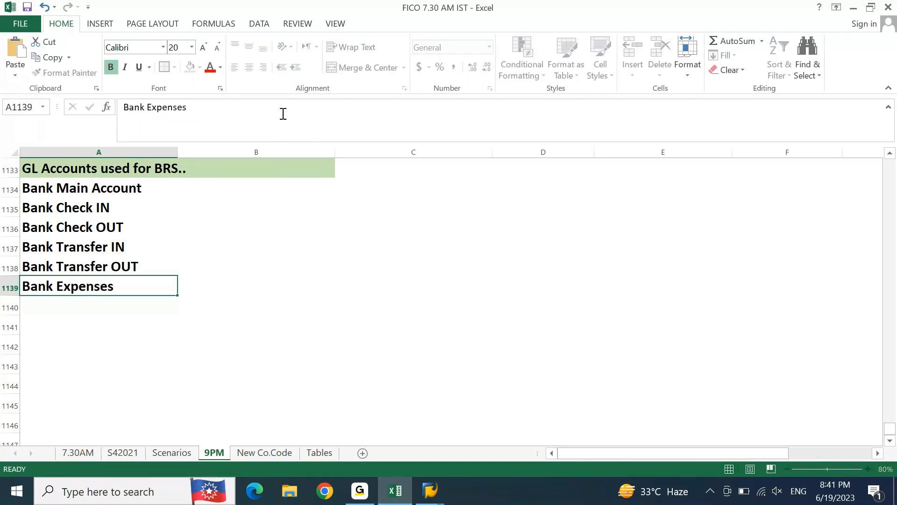
pyautogui.press('Return')
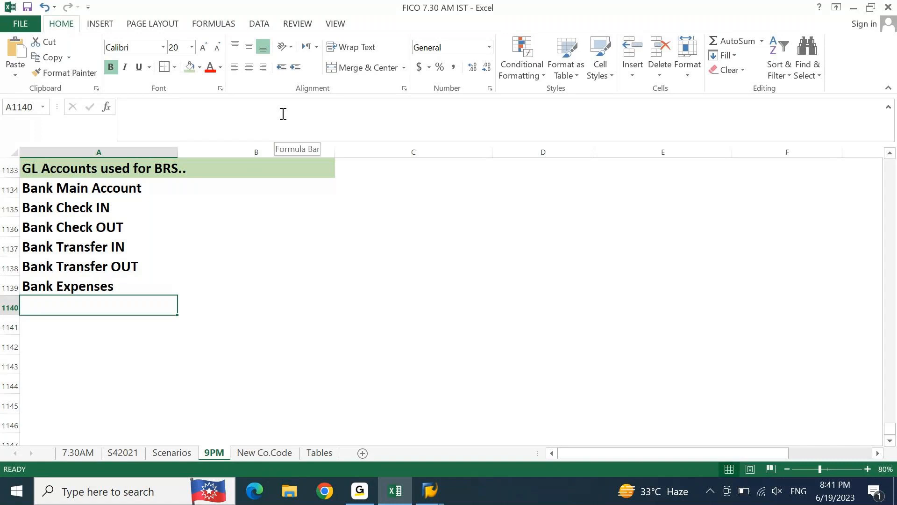
pyautogui.write('Ban')
pyautogui.write('k Incomes')
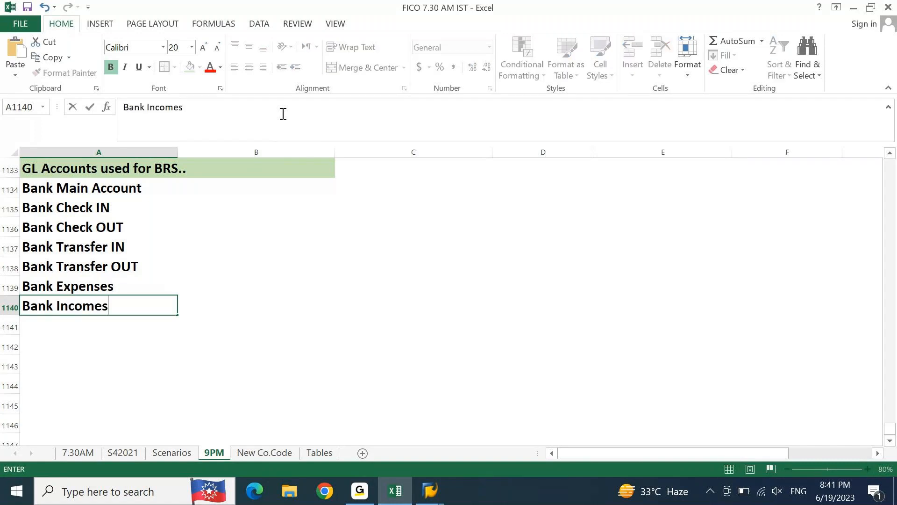
pyautogui.press('Return')
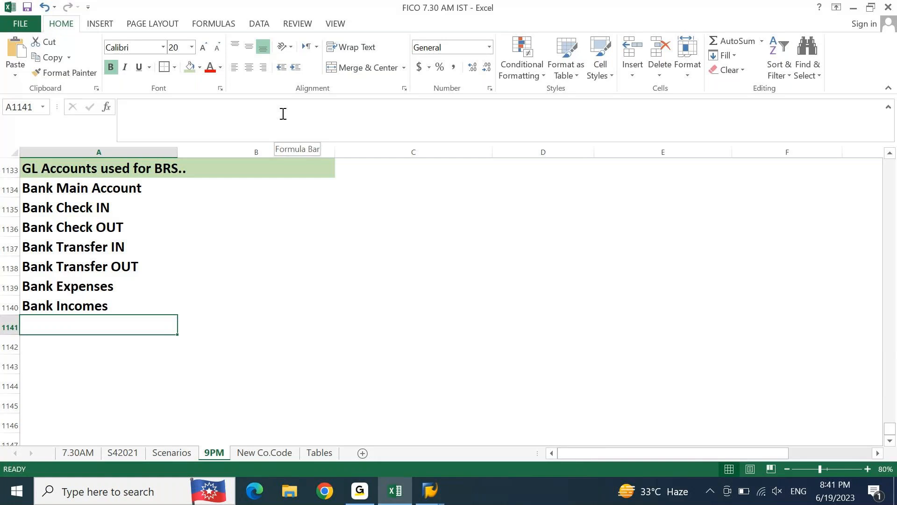
# Step: Enter "BS" in cell B1134 beside Bank Main Account
pyautogui.press('Up')
pyautogui.hotkey('ctrl', 'Up')
pyautogui.press('Down')
pyautogui.hotkey('ctrl', 'shift', 'Down')
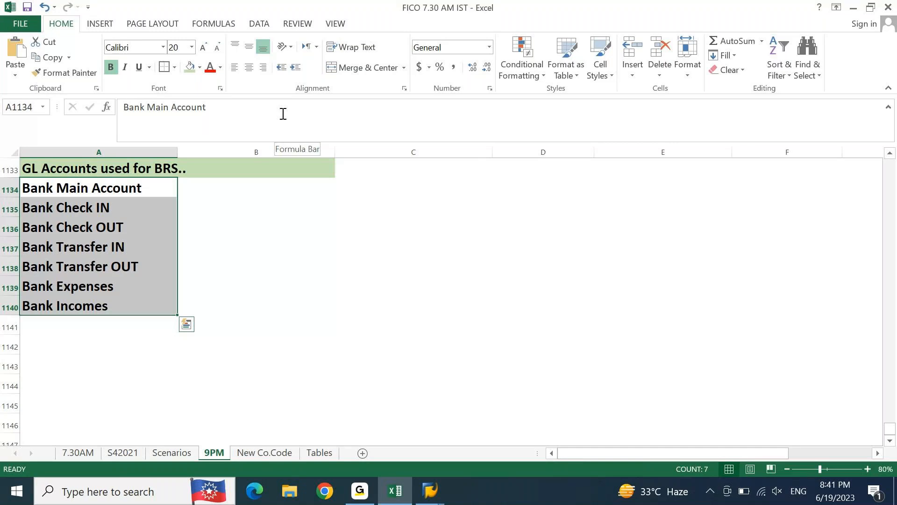
pyautogui.hotkey('shift', 'Up')
pyautogui.hotkey('shift', 'Up')
pyautogui.hotkey('shift', 'Up')
pyautogui.hotkey('shift', 'Up')
pyautogui.hotkey('shift', 'Up')
pyautogui.hotkey('shift', 'Up')
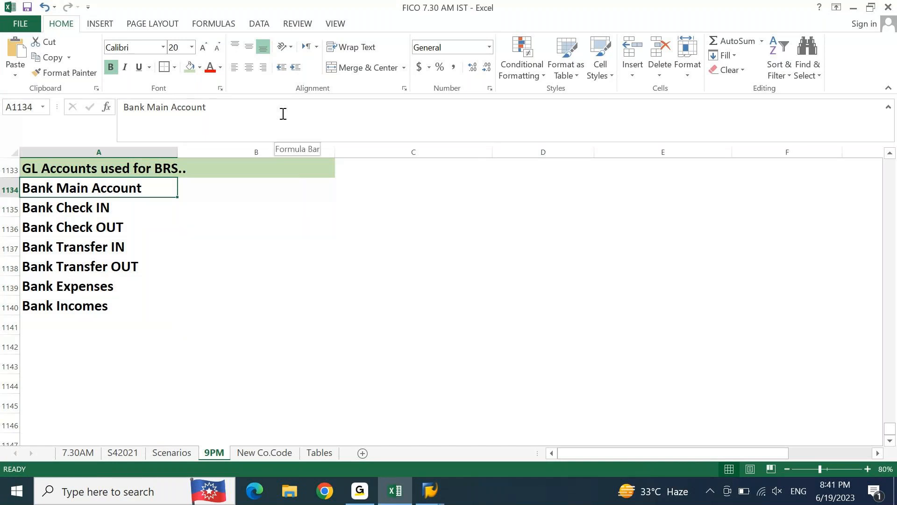
pyautogui.press('Right')
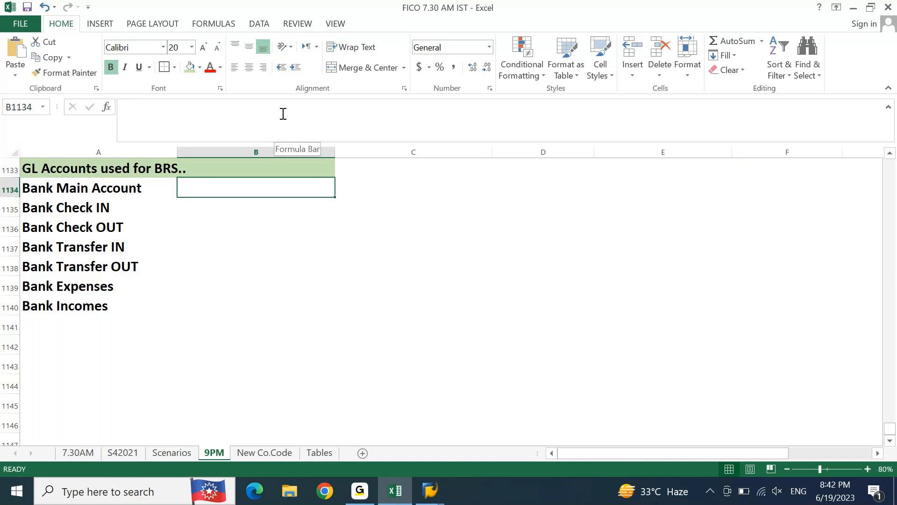
pyautogui.write('BS')
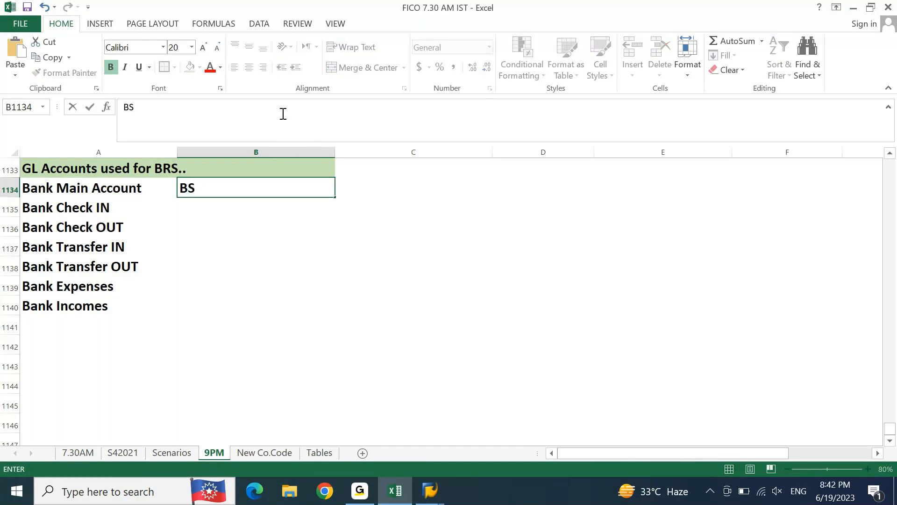
pyautogui.press('Return')
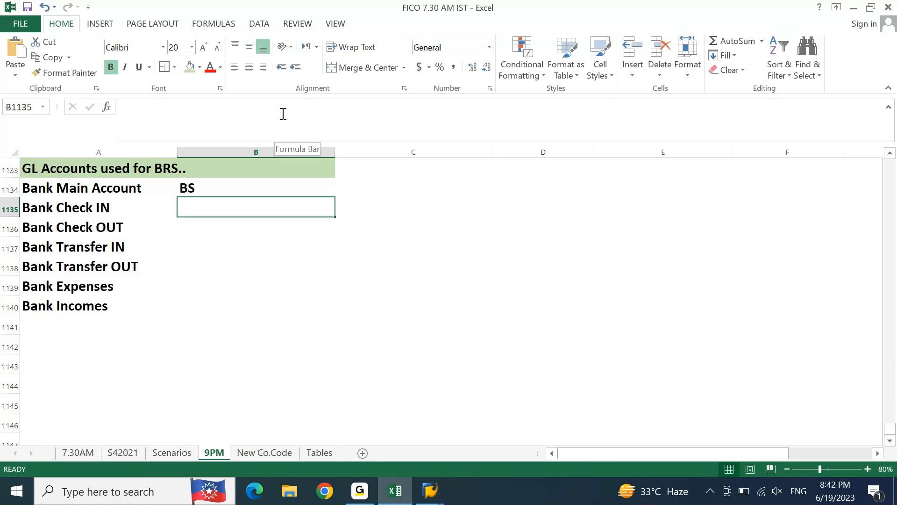
# Step: Fill "BS" down cells B1135 to B1138 for the bank check and bank transfer accounts
pyautogui.hotkey('ctrl', 'd')
pyautogui.press('Down')
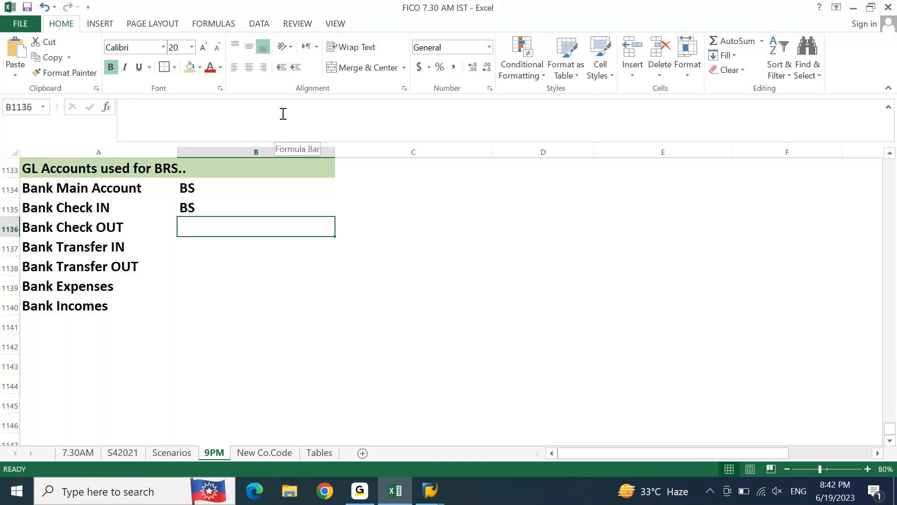
pyautogui.hotkey('ctrl', 'd')
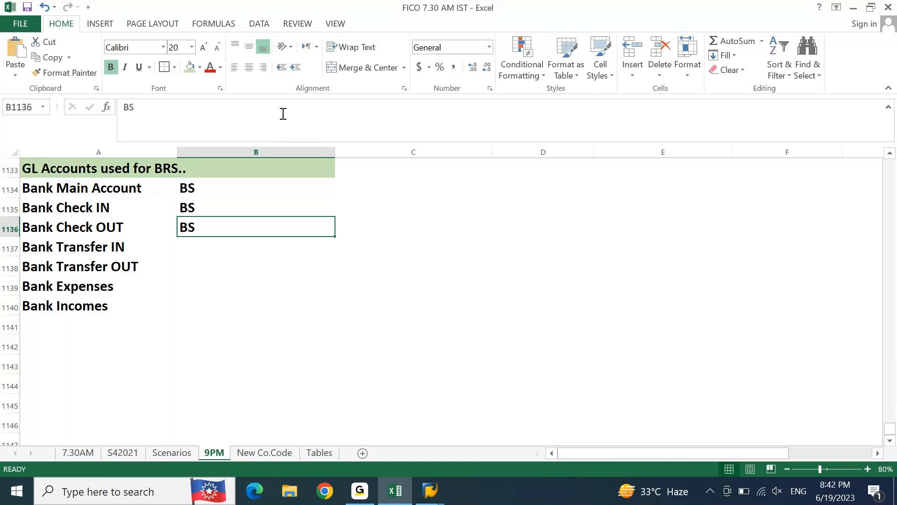
pyautogui.press('Down')
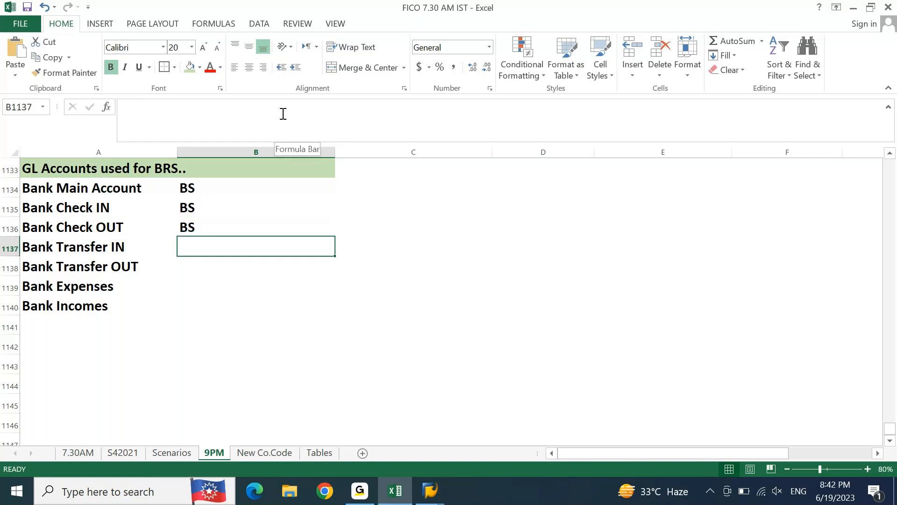
pyautogui.hotkey('ctrl', 'd')
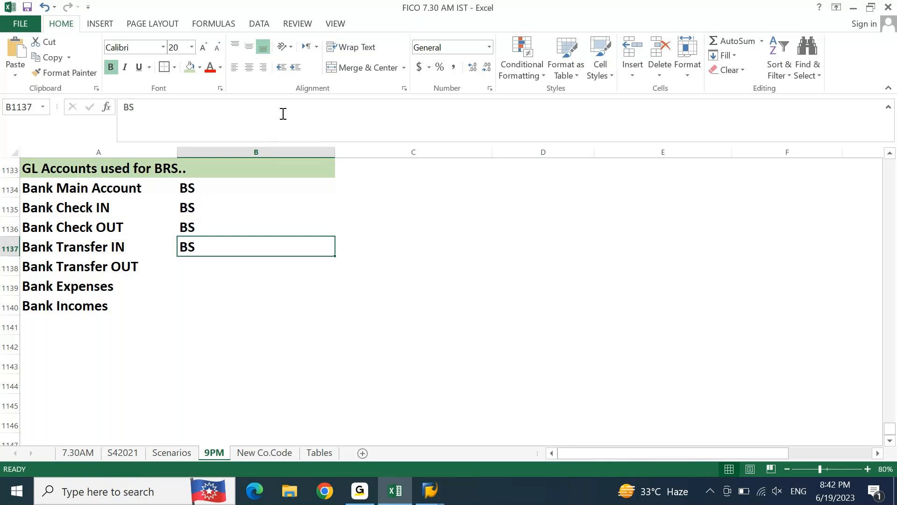
pyautogui.press('Down')
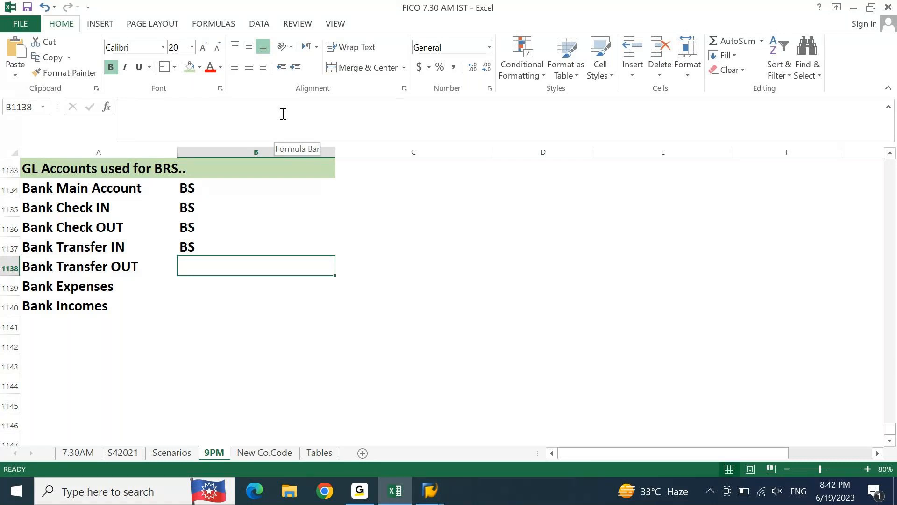
pyautogui.write('BS')
pyautogui.press('Down')
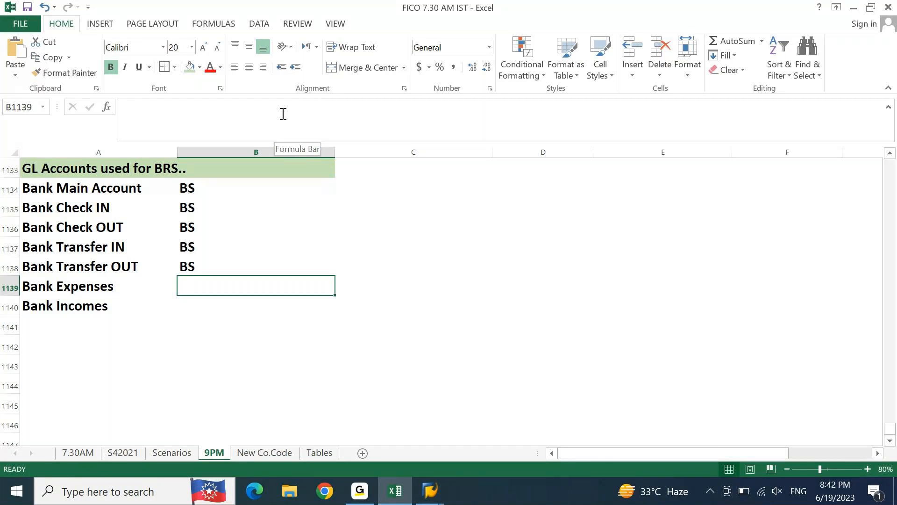
# Step: Enter "PNL" in cells B1139 and B1140 for Bank Expenses and Bank Incomes
pyautogui.write('PNL')
pyautogui.press('Down')
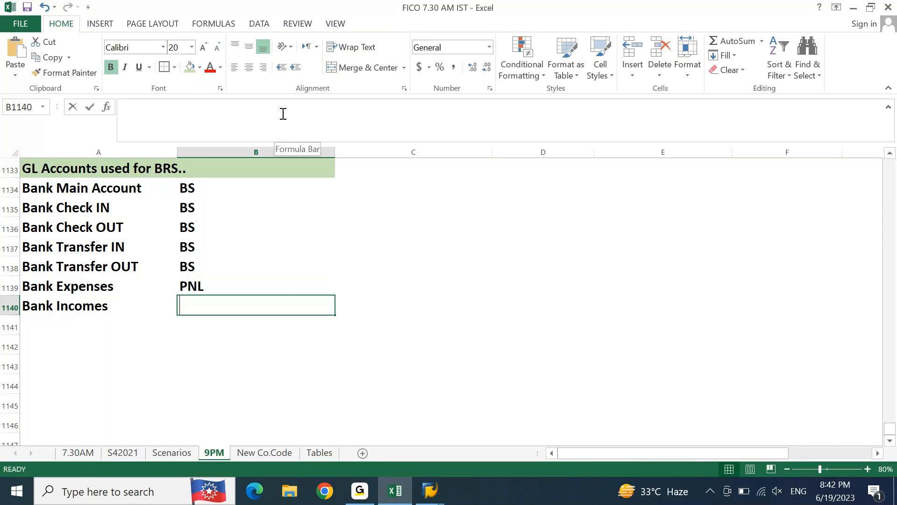
pyautogui.write('PNL')
pyautogui.hotkey('ctrl', 'Up')
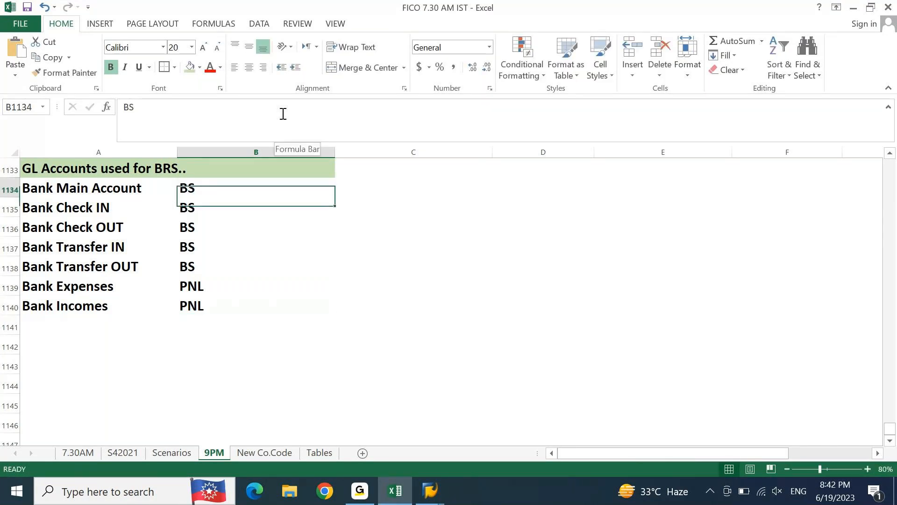
# Step: Extend the Bank Main Account classification in cell B1134 to "BS->ASSET"
pyautogui.press('F2')
pyautogui.write('->')
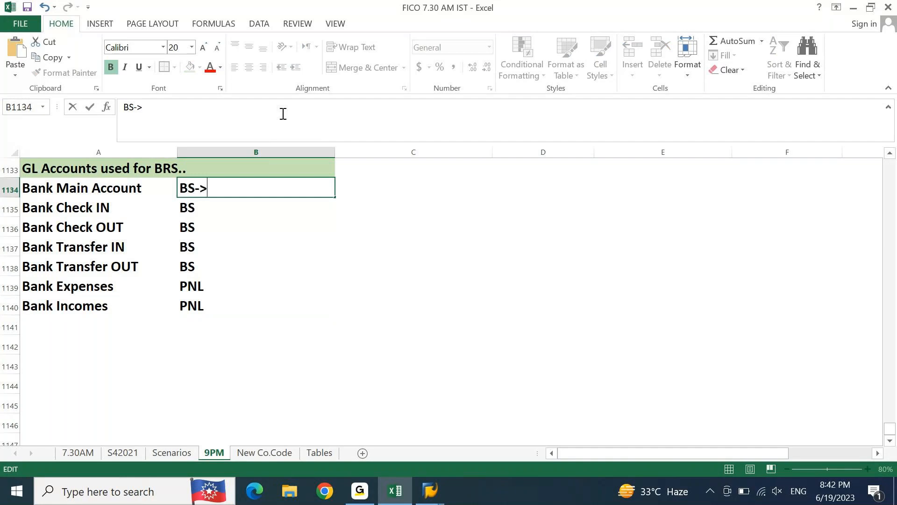
pyautogui.write('ASSET')
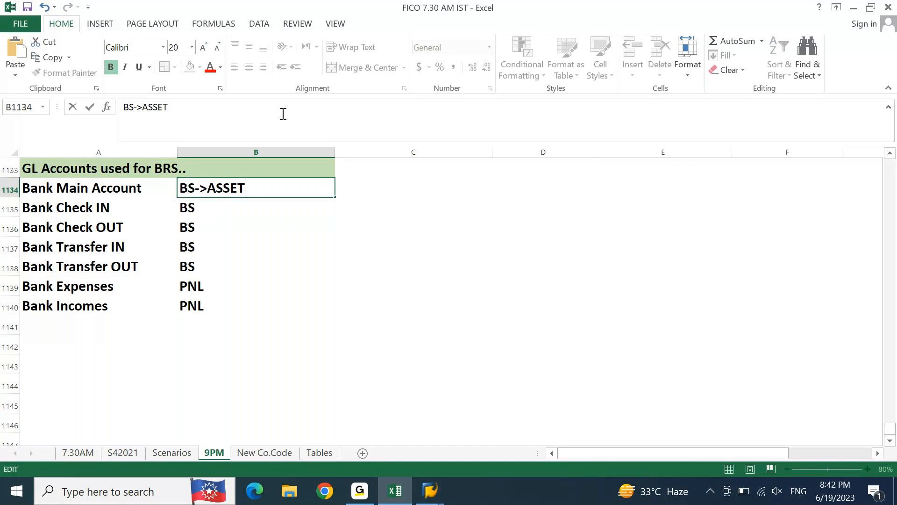
pyautogui.press('Return')
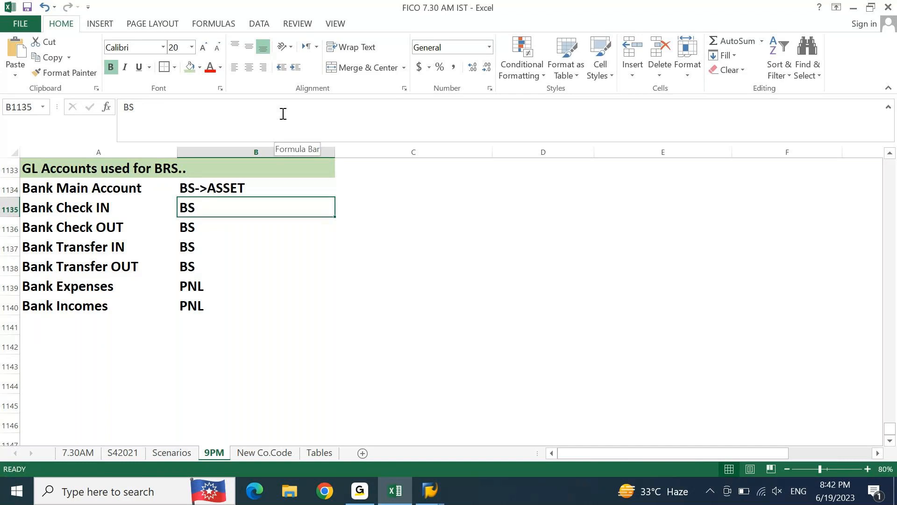
# Step: Copy "BS->ASSET" down through cells B1135 to B1138 for the check and transfer accounts
pyautogui.hotkey('ctrl', 'd')
pyautogui.press('Down')
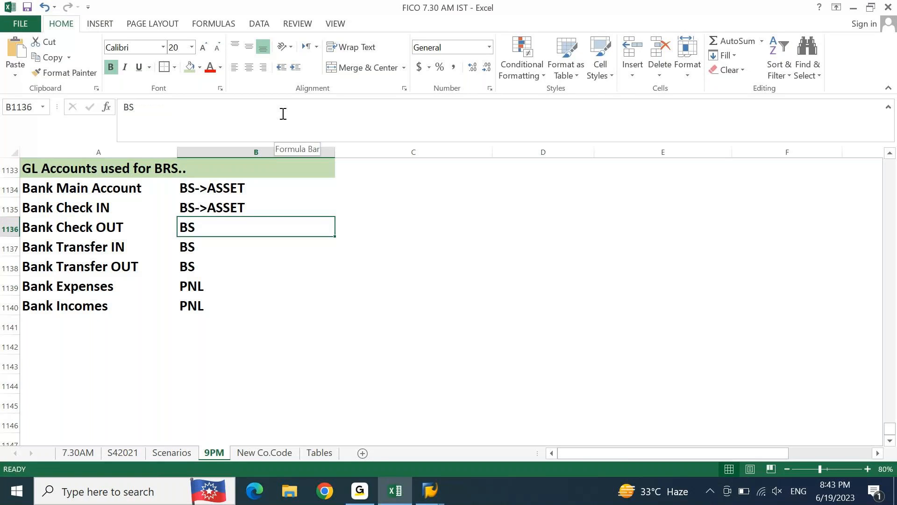
pyautogui.hotkey('ctrl', 'd')
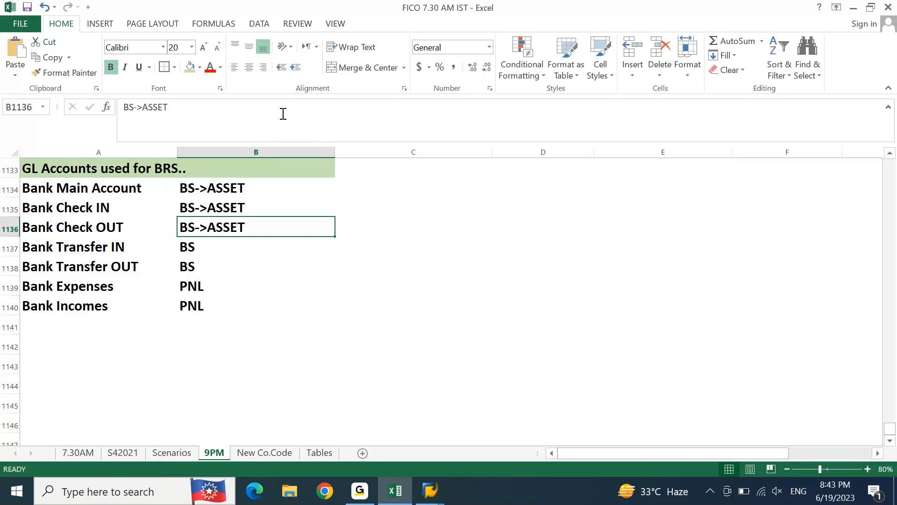
pyautogui.press('Down')
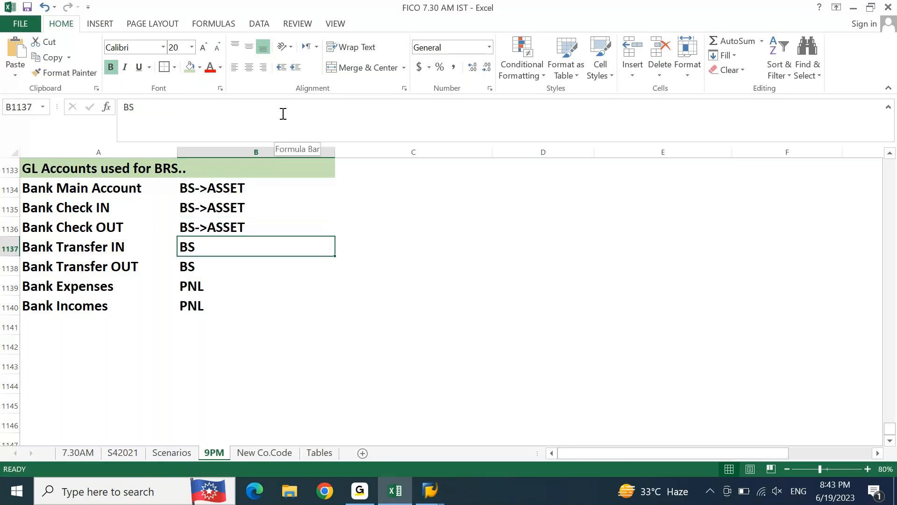
pyautogui.hotkey('ctrl', 'd')
pyautogui.press('Down')
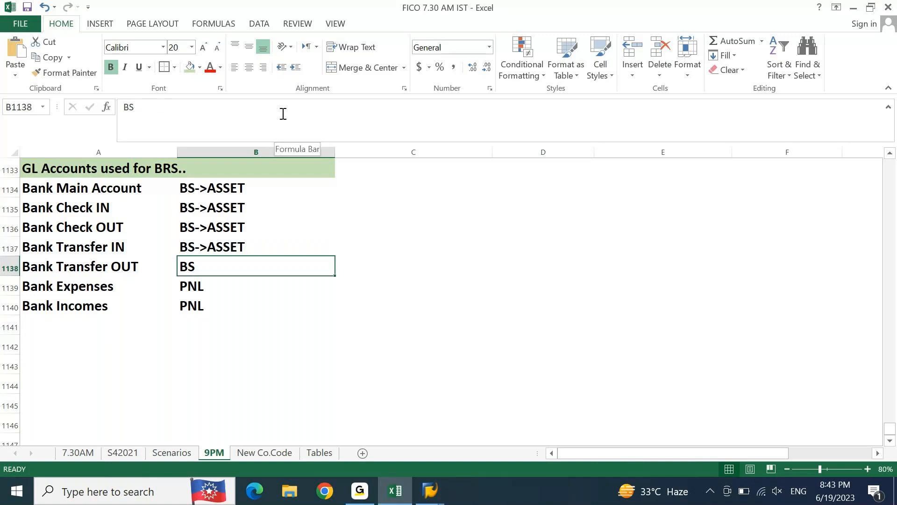
pyautogui.hotkey('ctrl', 'd')
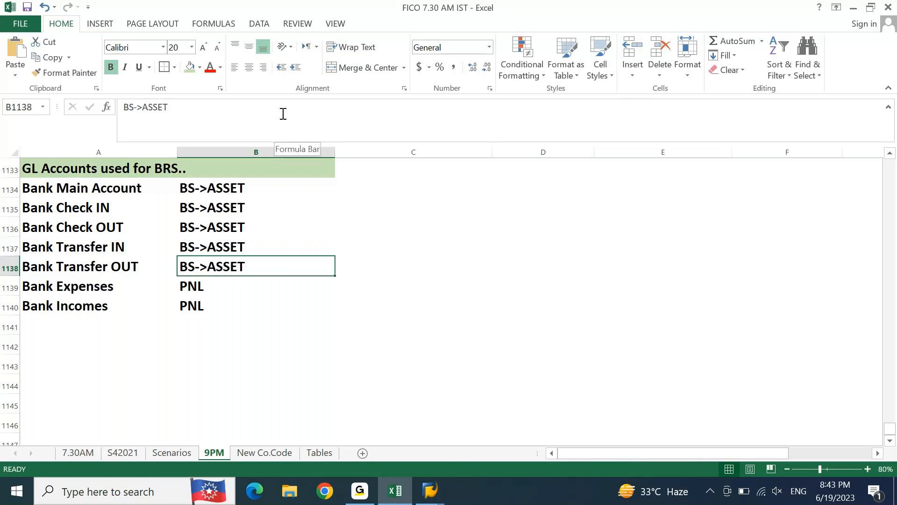
# Step: Extend cell B1139 to "PNL->EXPENSE" and cell B1140 to "PNL->INCOME"
pyautogui.press('Down')
pyautogui.press('F2')
pyautogui.write('->EXPENSE')
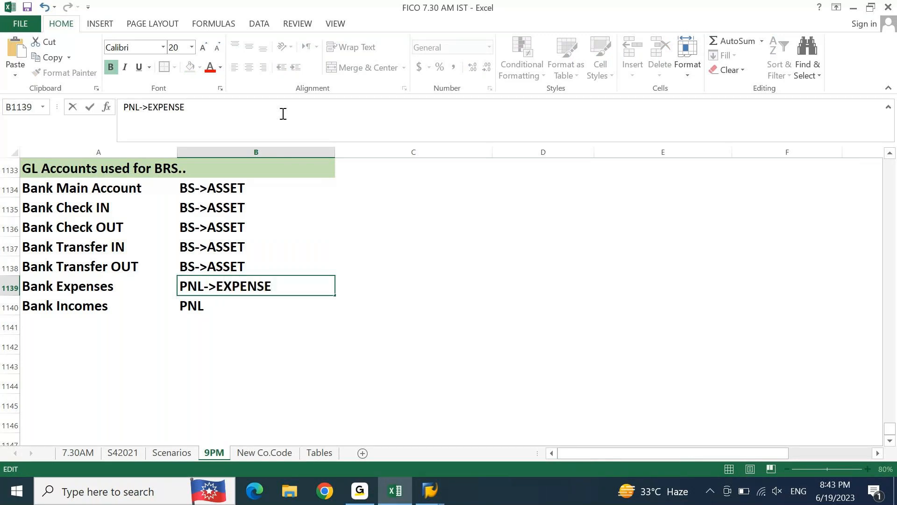
pyautogui.press('Return')
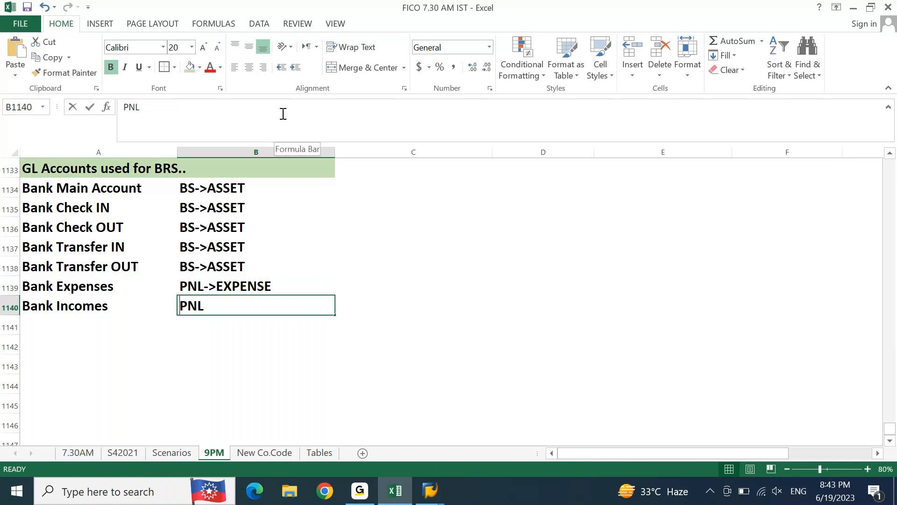
pyautogui.press('F2')
pyautogui.write('->INCOME')
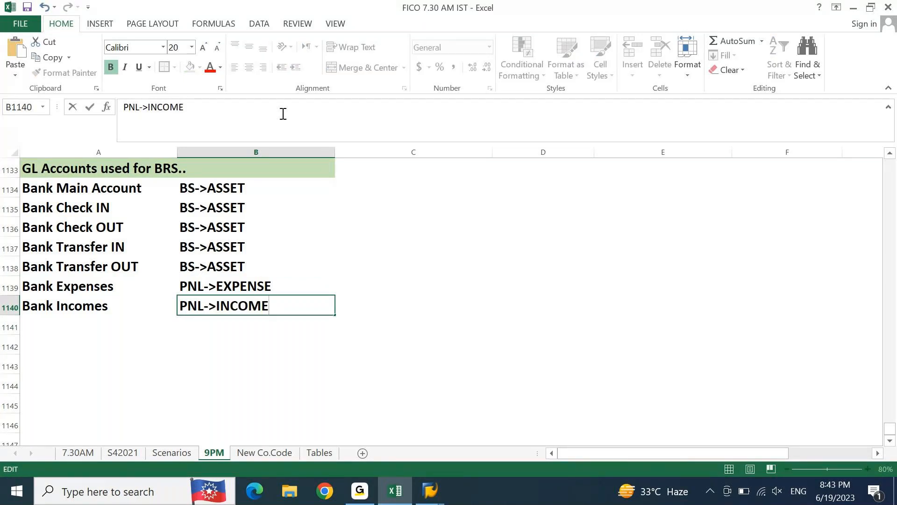
pyautogui.press('Return')
# Step: Append "->NON OIM" to cell B1134 so Bank Main Account reads "BS->ASSET->NON OIM"
pyautogui.hotkey('ctrl', 'Up')
pyautogui.hotkey('ctrl', 'Up')
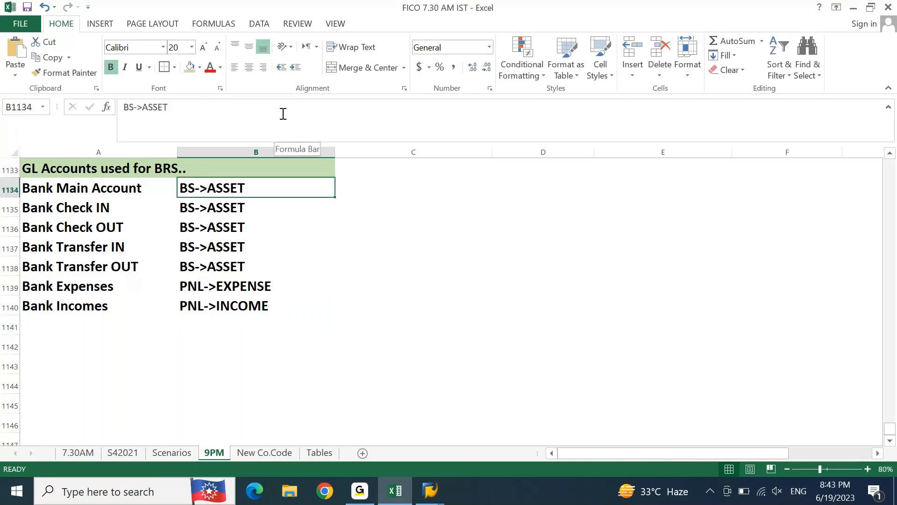
pyautogui.press('F2')
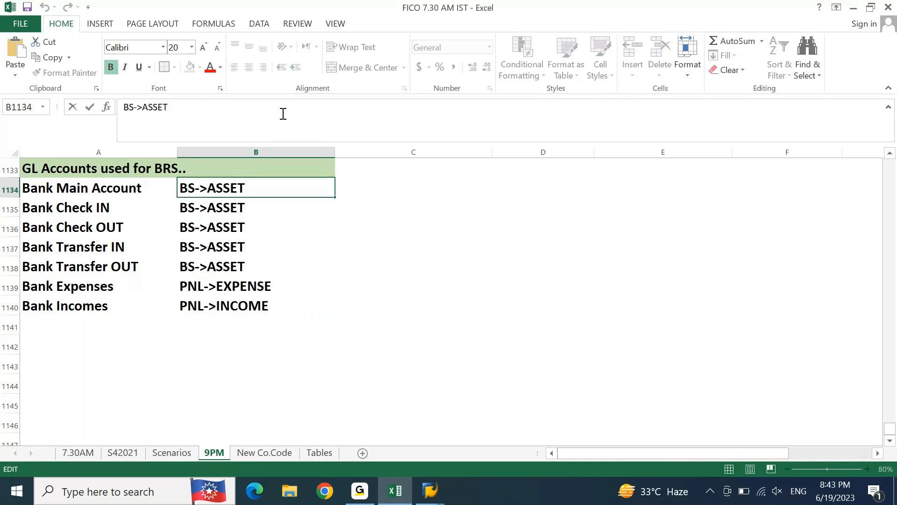
pyautogui.write('->')
pyautogui.write('NON O')
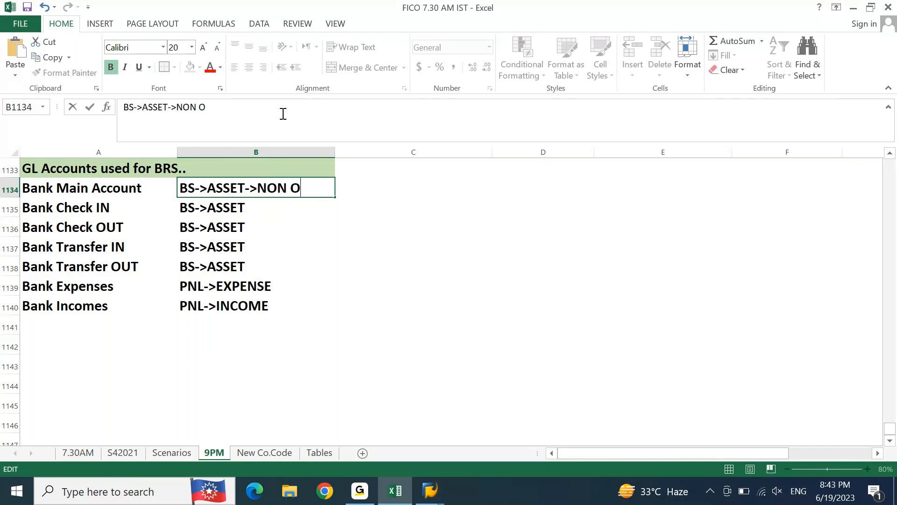
pyautogui.write('IM')
pyautogui.press('Return')
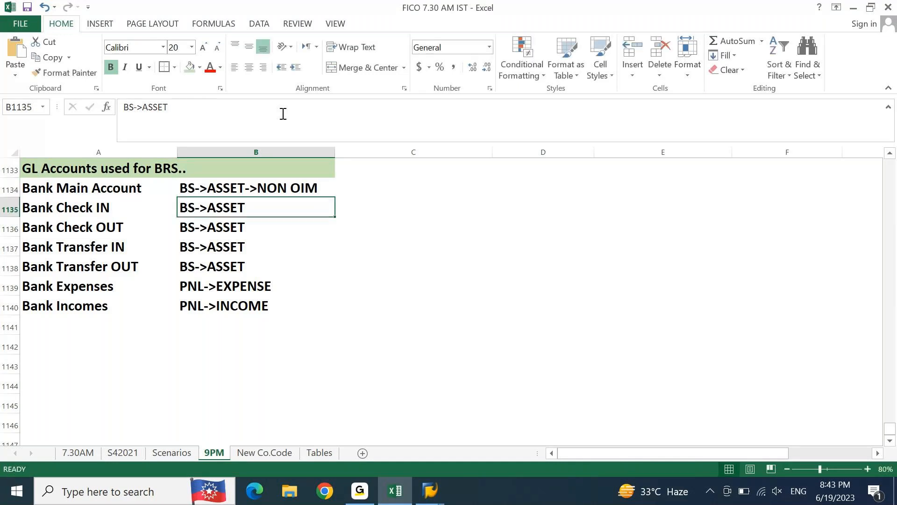
# Step: Change the Bank Check IN classification in cell B1135 to "BS->ASSET->OIM"
pyautogui.press('F2')
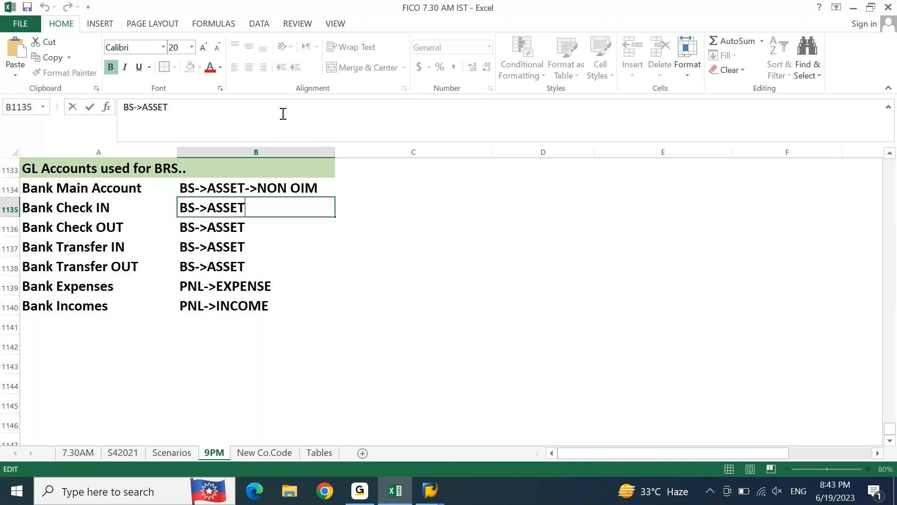
pyautogui.write('->')
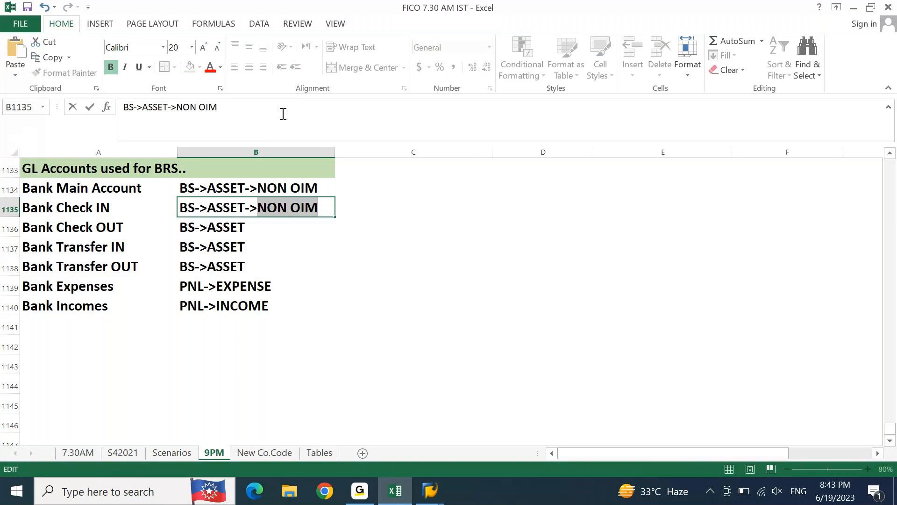
pyautogui.press('BackSpace')
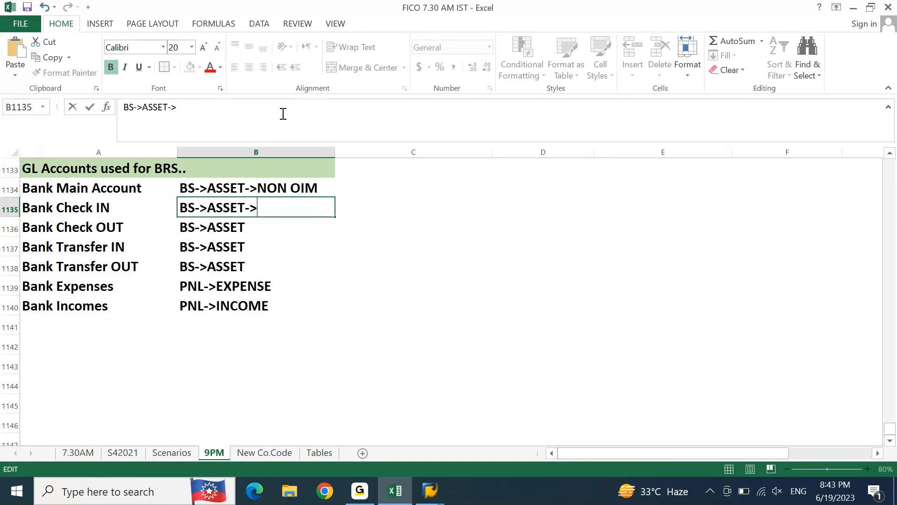
pyautogui.write('OIM')
pyautogui.press('Return')
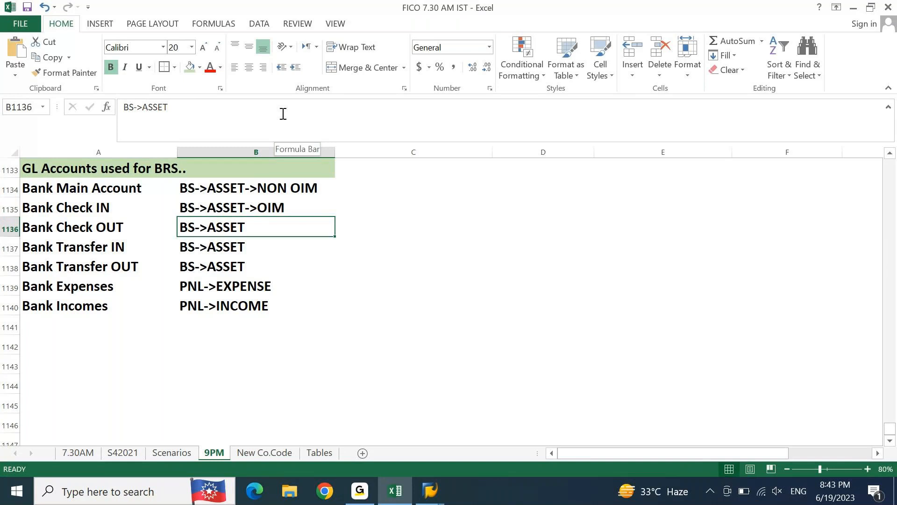
# Step: Copy "BS->ASSET->OIM" down into cells B1136 to B1138 for Bank Check OUT, Bank Transfer IN and Bank Transfer OUT
pyautogui.hotkey('ctrl', 'd')
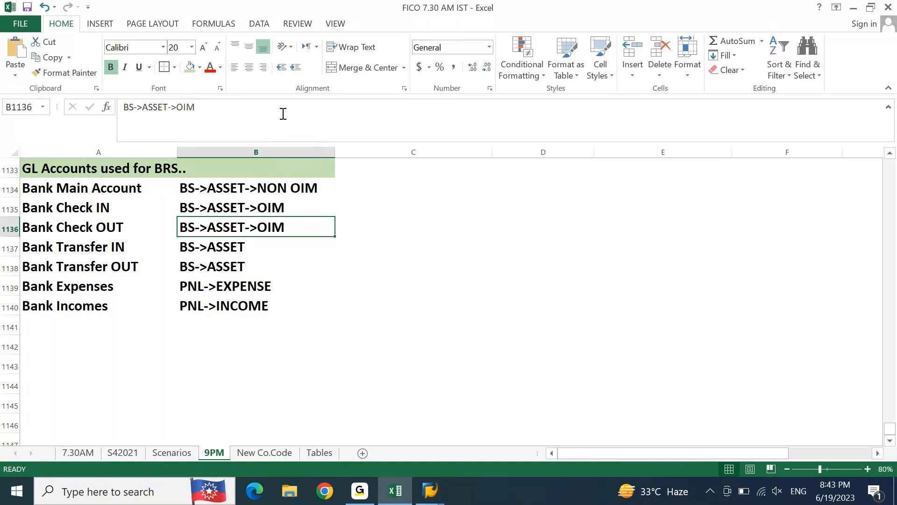
pyautogui.press('Down')
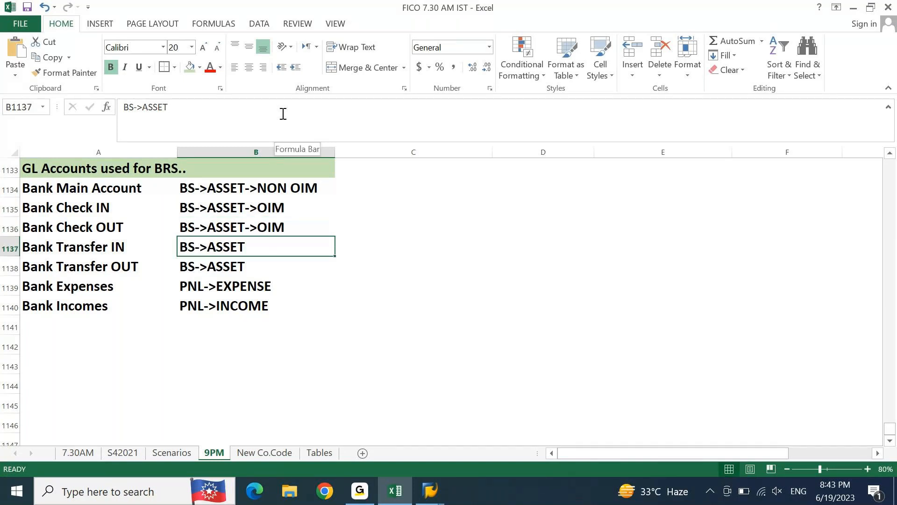
pyautogui.hotkey('ctrl', 'd')
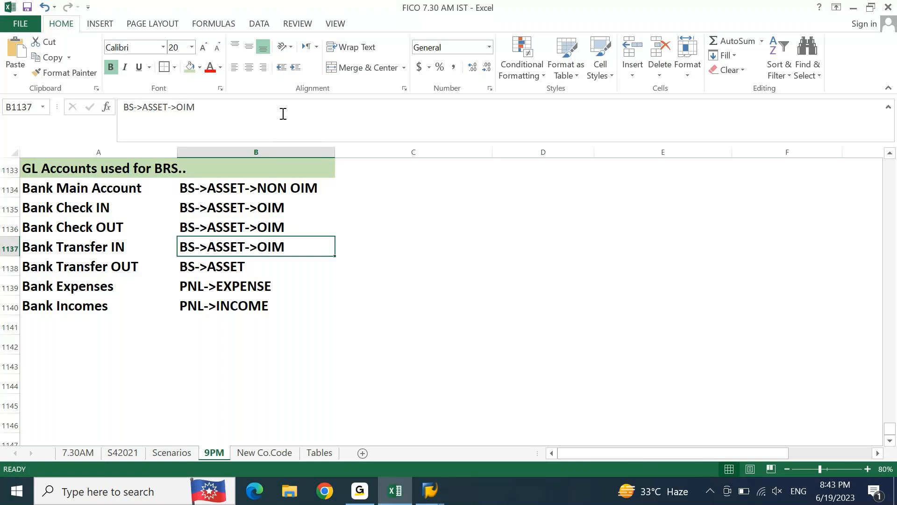
pyautogui.press('Down')
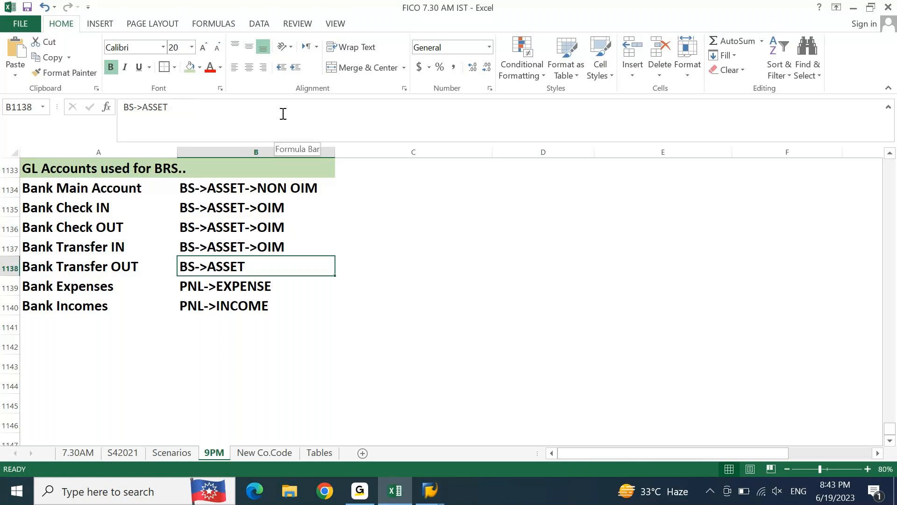
pyautogui.hotkey('ctrl', 'd')
pyautogui.press('Down')
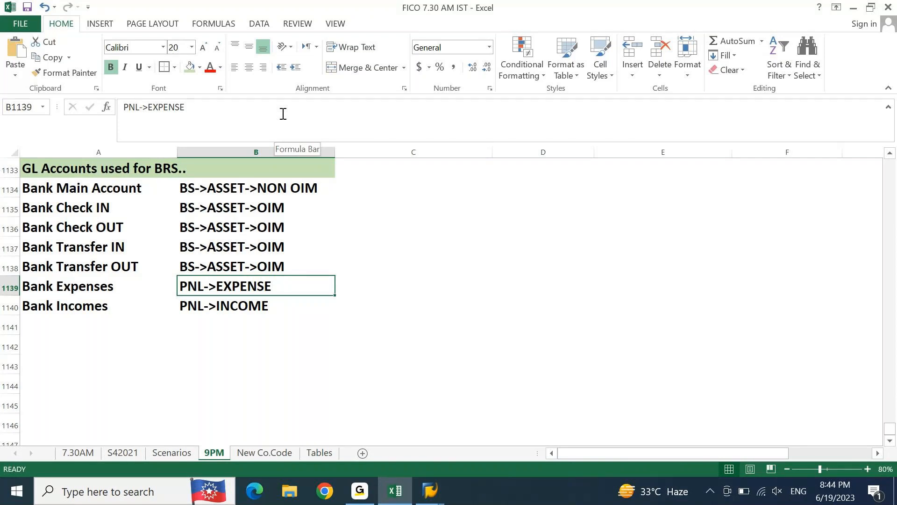
# Step: Review the Accounting Entries in BRS notes on direct and clearing entries, ending with the Clearing Entries row 1127 selected
pyautogui.press('Down')
pyautogui.press('Up')
pyautogui.hotkey('ctrl', 'Up')
pyautogui.press('Right')
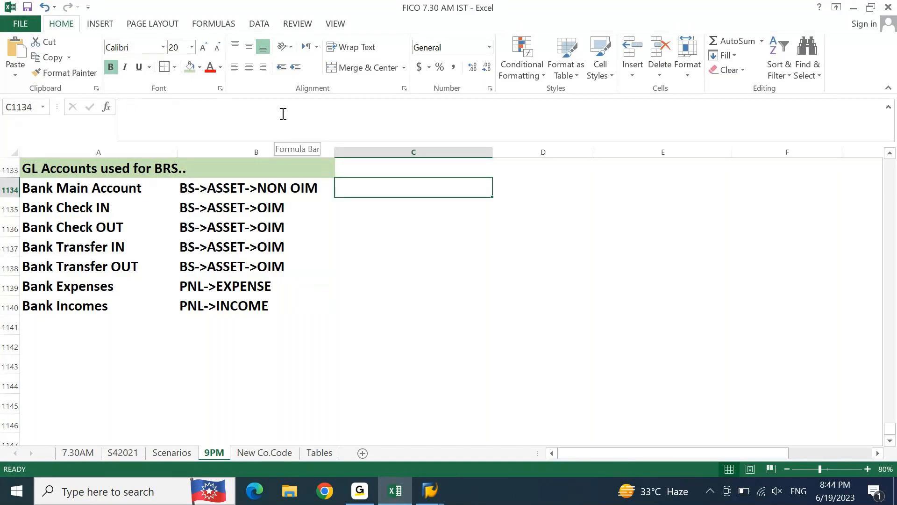
pyautogui.press('Up')
pyautogui.press('Up')
pyautogui.press('Up')
pyautogui.press('Up')
pyautogui.press('Up')
pyautogui.press('Up')
pyautogui.press('Up')
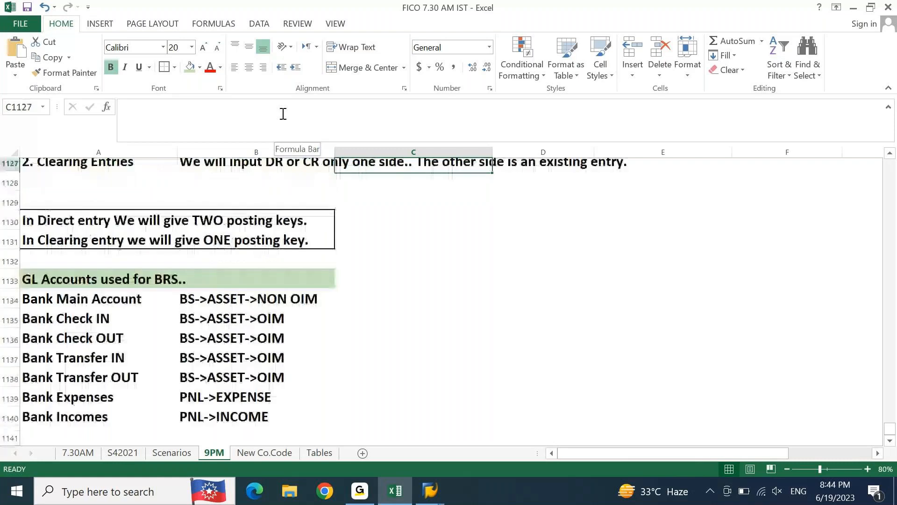
pyautogui.press('Up')
pyautogui.press('Up')
pyautogui.press('Up')
pyautogui.press('Up')
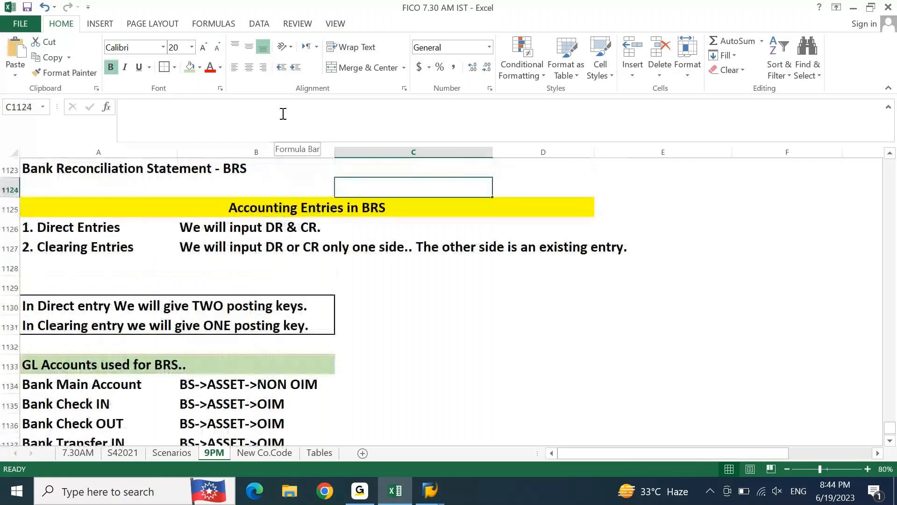
pyautogui.press('Left')
pyautogui.press('Down')
pyautogui.press('Down')
pyautogui.press('Down')
pyautogui.press('Down')
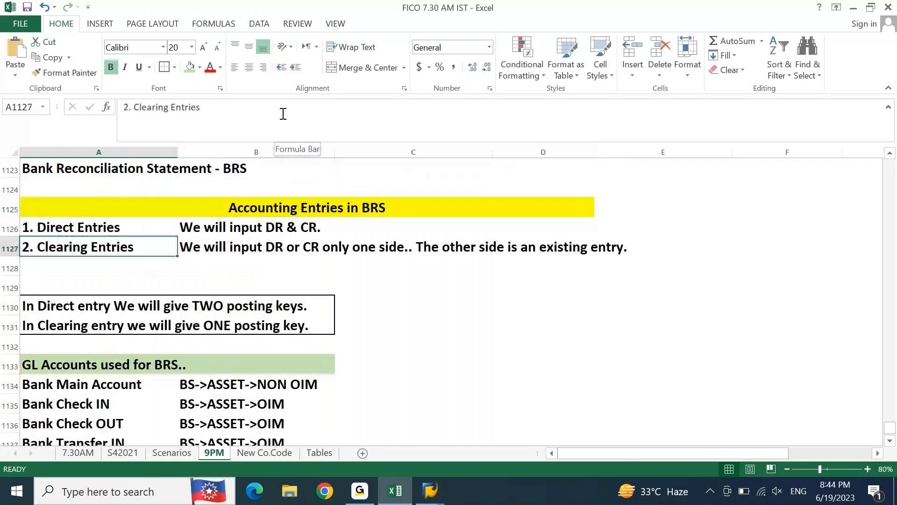
pyautogui.press('Up')
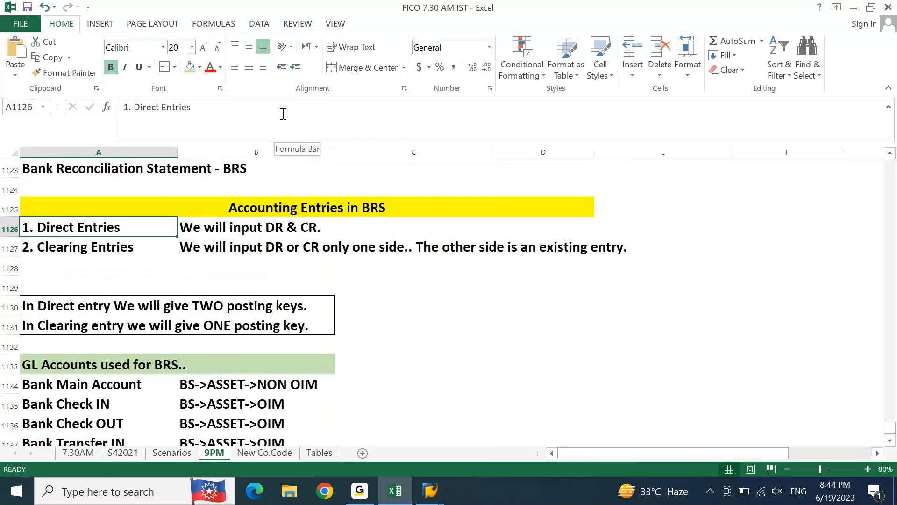
pyautogui.press('Down')
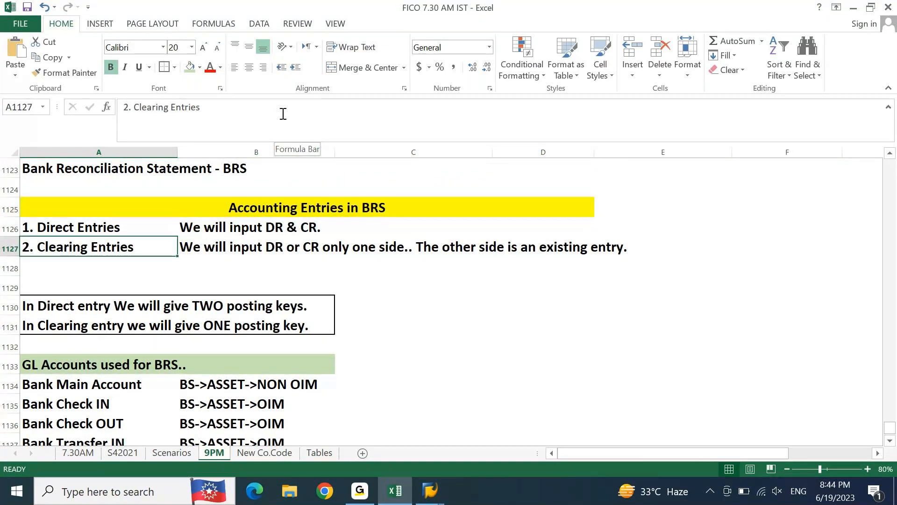
pyautogui.press('Right')
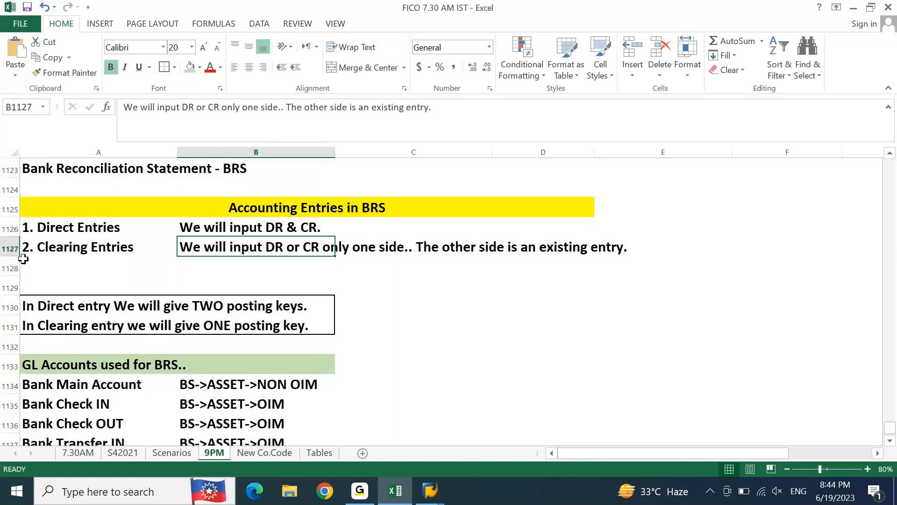
pyautogui.click(10, 247)
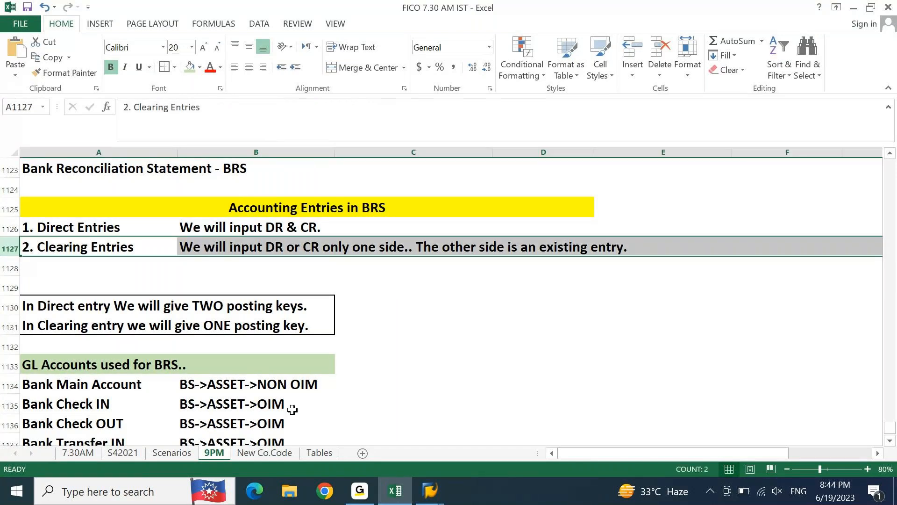
# Step: Switch to SAP to examine the G/L line item display for Outstanding Wages, and return to the Excel notes
pyautogui.click(430, 491)
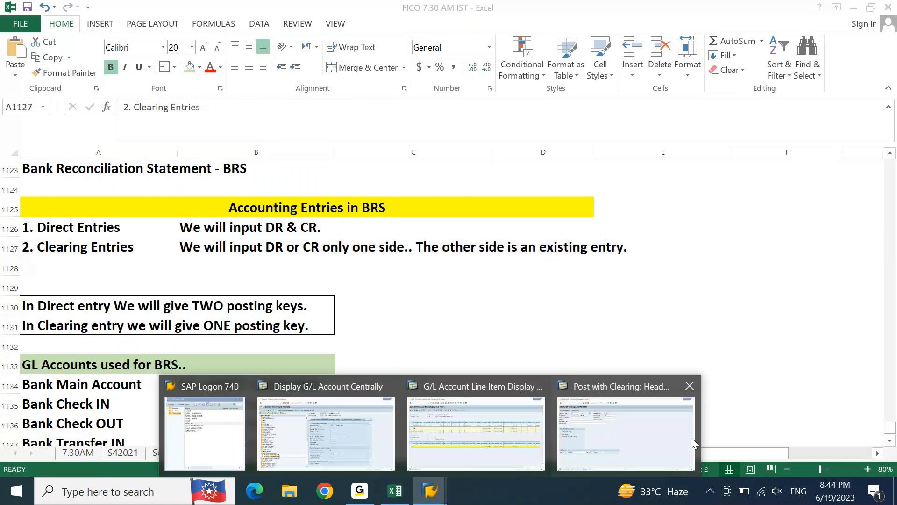
pyautogui.click(526, 425)
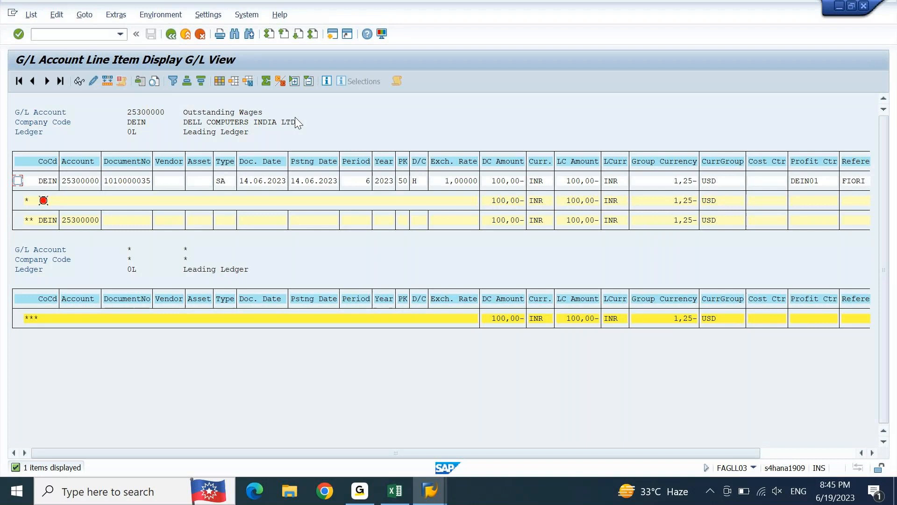
pyautogui.click(403, 491)
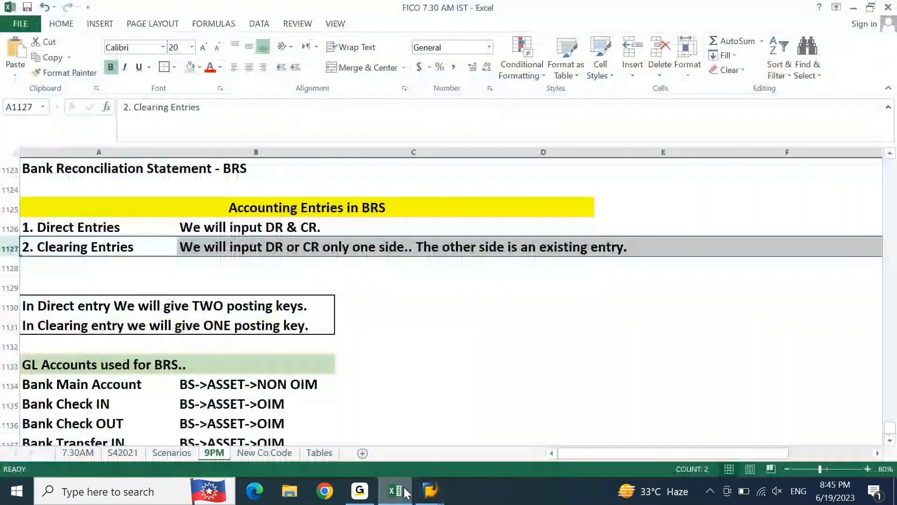
# Step: Enter "Always Direct Postings" in cell C1134 beside the Bank Main Account classification
pyautogui.press('Down')
pyautogui.press('Down')
pyautogui.press('Down')
pyautogui.press('Down')
pyautogui.press('Down')
pyautogui.press('Down')
pyautogui.press('Down')
pyautogui.press('Down')
pyautogui.press('Down')
pyautogui.press('Down')
pyautogui.press('Down')
pyautogui.press('Down')
pyautogui.press('Down')
pyautogui.press('Down')
pyautogui.press('Down')
pyautogui.press('Down')
pyautogui.press('Down')
pyautogui.press('Down')
pyautogui.press('Down')
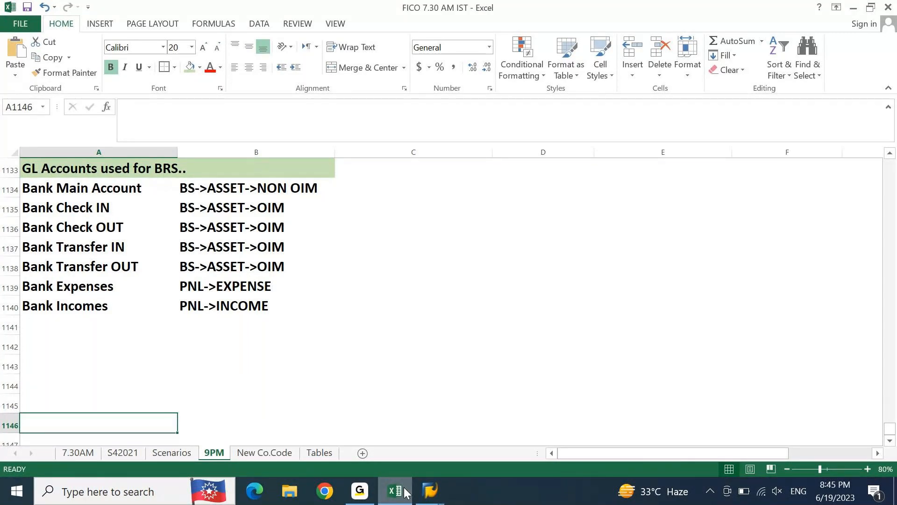
pyautogui.press('Right')
pyautogui.hotkey('ctrl', 'Up')
pyautogui.hotkey('ctrl', 'Up')
pyautogui.press('Right')
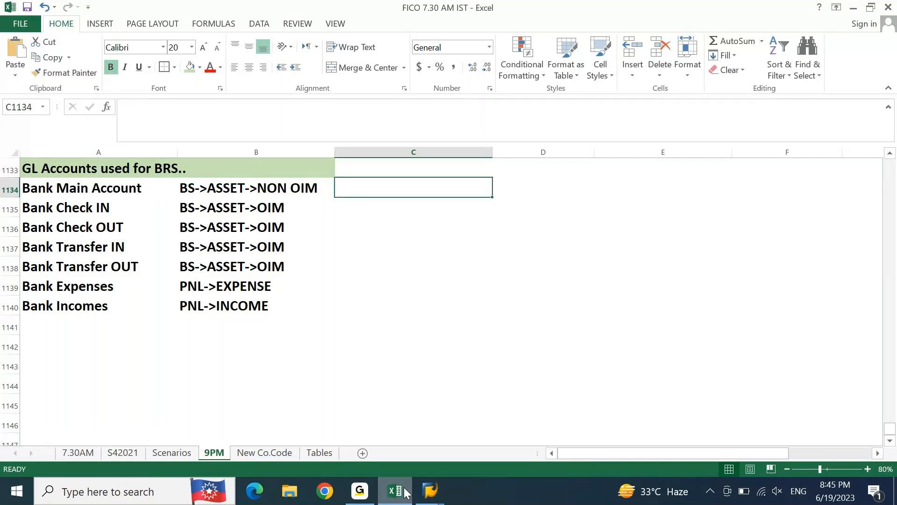
pyautogui.write('Always Direct O')
pyautogui.press('BackSpace')
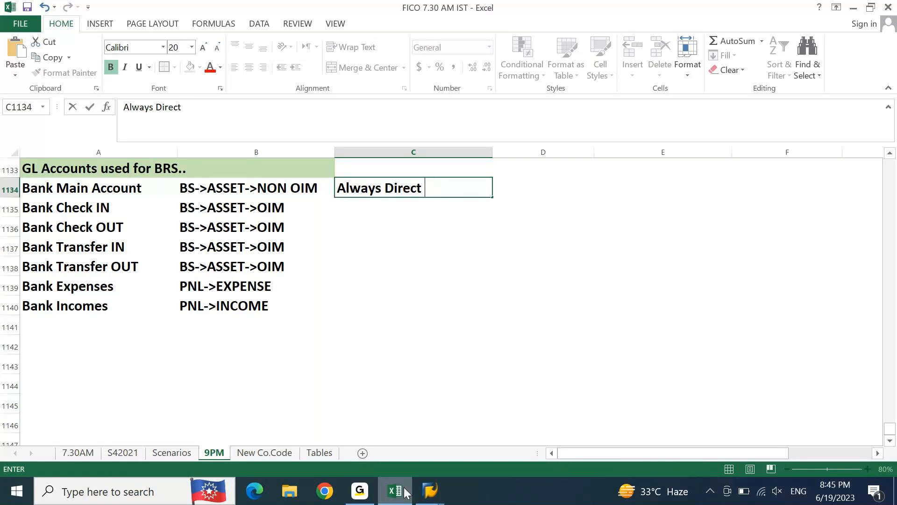
pyautogui.write('Postings')
pyautogui.press('Return')
pyautogui.press('Up')
pyautogui.press('Left')
pyautogui.press('Right')
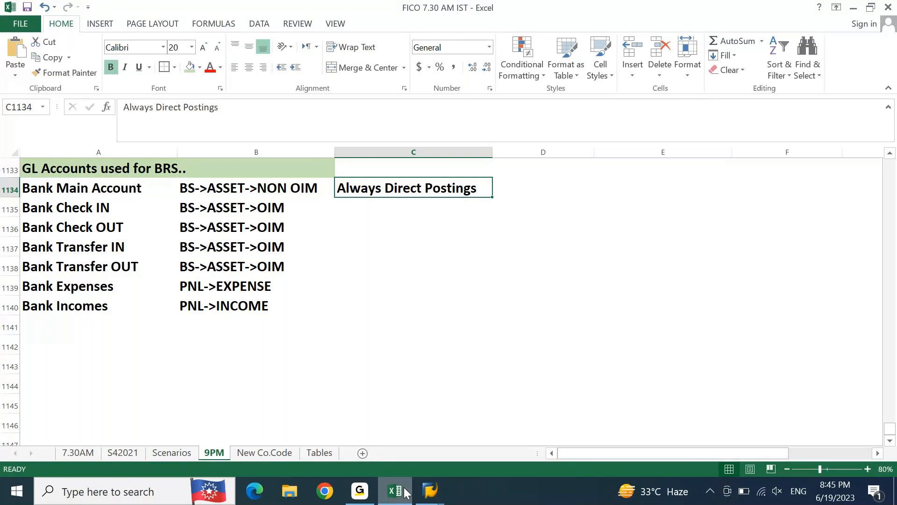
pyautogui.press('Return')
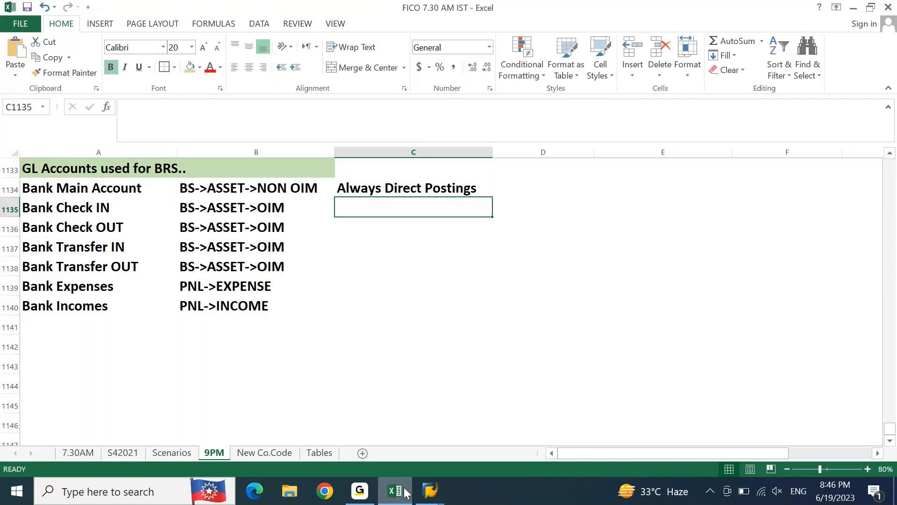
# Step: Enter "Direct Entry & Clearing Entry" in cell C1135 for Bank Check IN
pyautogui.write('Direct')
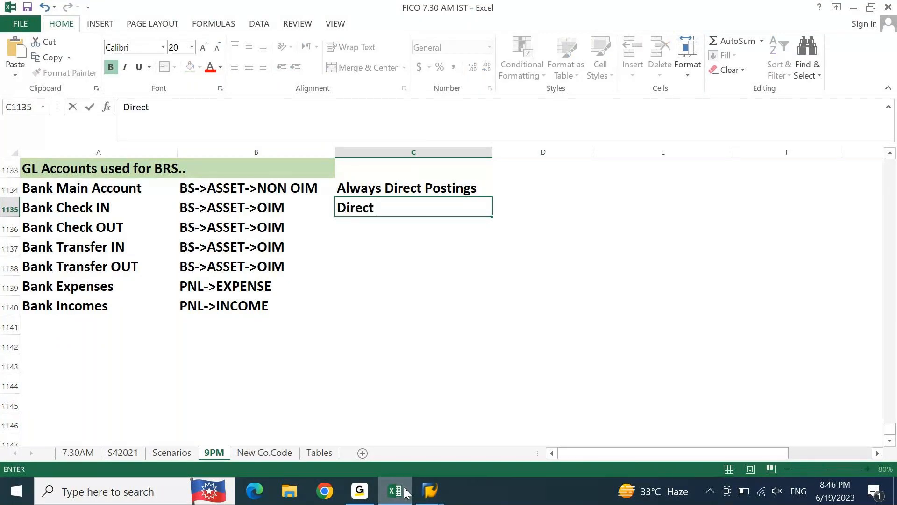
pyautogui.write(' ENtr')
pyautogui.press('BackSpace')
pyautogui.press('BackSpace')
pyautogui.press('BackSpace')
pyautogui.write('ntry & Clearing ENtry')
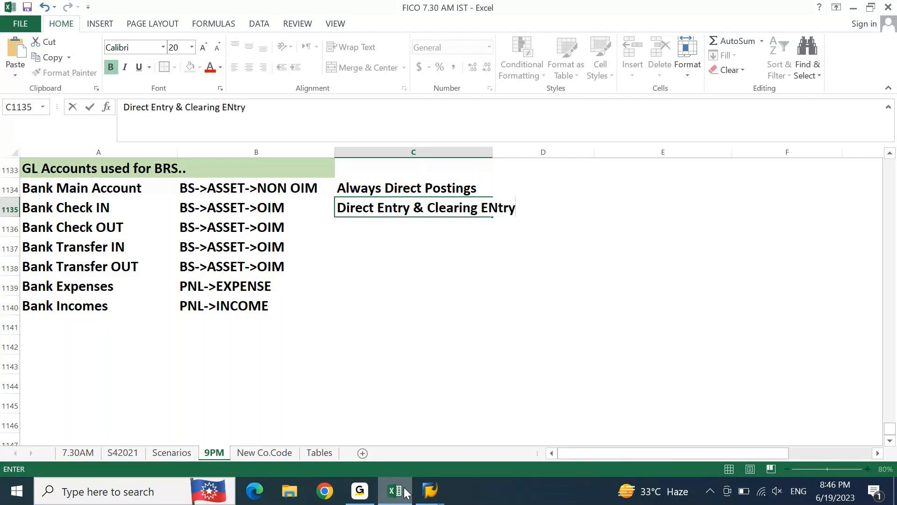
pyautogui.press('Return')
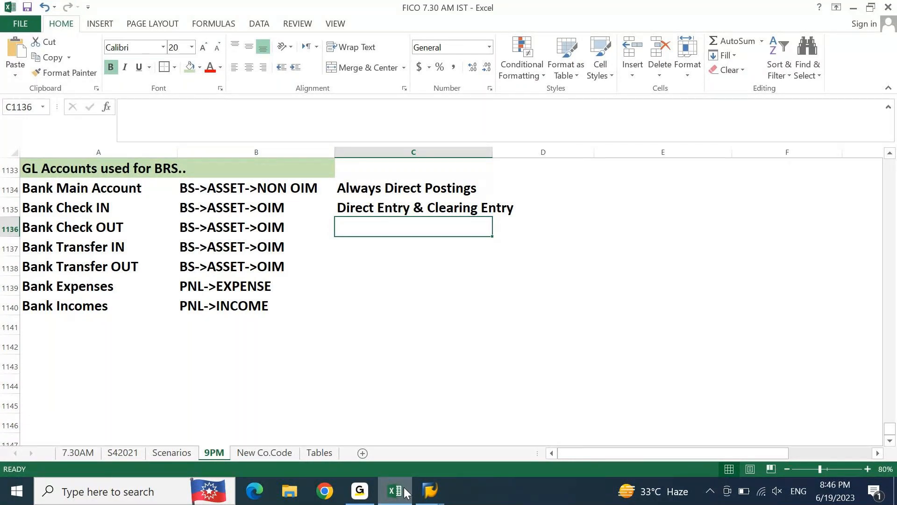
# Step: Copy "Direct Entry & Clearing Entry" down into cells C1136 to C1138 for the remaining check and transfer accounts
pyautogui.hotkey('ctrl', 'd')
pyautogui.press('Down')
pyautogui.hotkey('ctrl', 'd')
pyautogui.press('Down')
pyautogui.hotkey('ctrl', 'd')
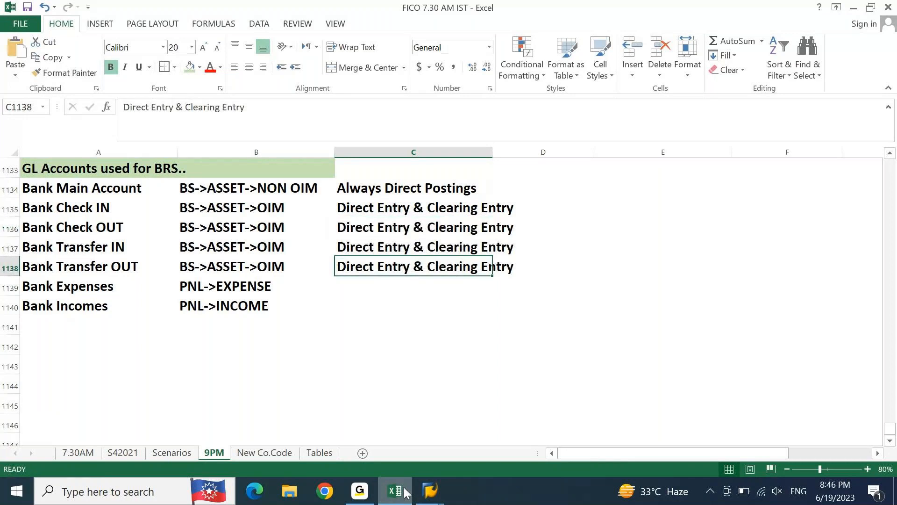
pyautogui.press('Down')
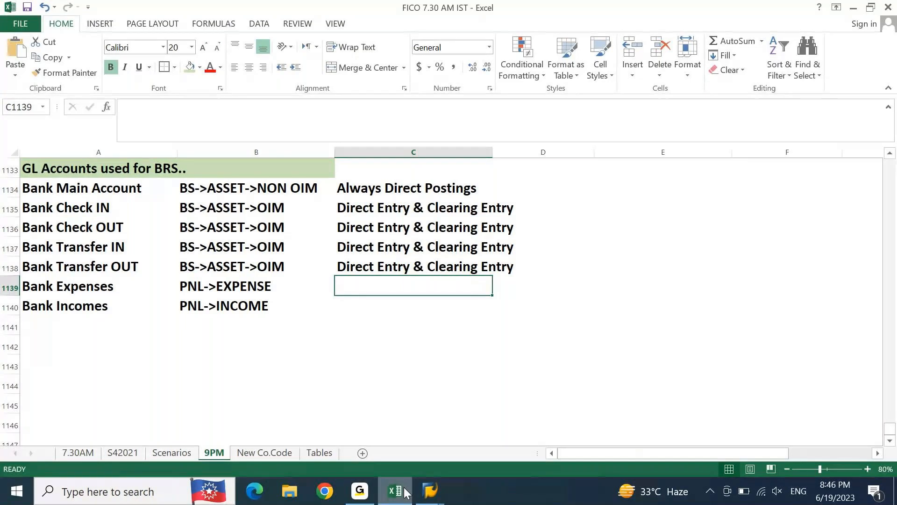
# Step: Copy "Always Direct Postings" from C1134 into cells C1139 and C1140 for Bank Expenses and Bank Incomes
pyautogui.press('Up')
pyautogui.hotkey('ctrl', 'Up')
pyautogui.hotkey('ctrl', 'c')
pyautogui.hotkey('ctrl', 'Down')
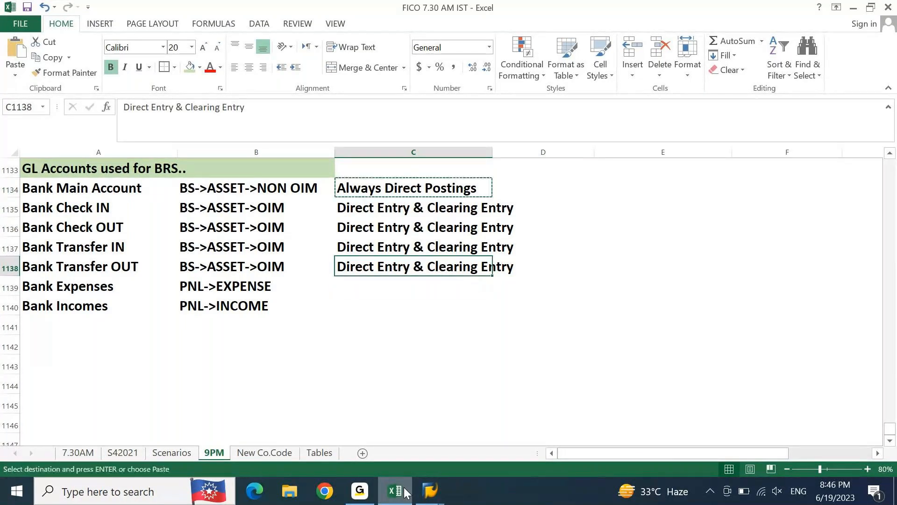
pyautogui.press('Down')
pyautogui.hotkey('ctrl', 'v')
pyautogui.press('Down')
pyautogui.hotkey('ctrl', 'v')
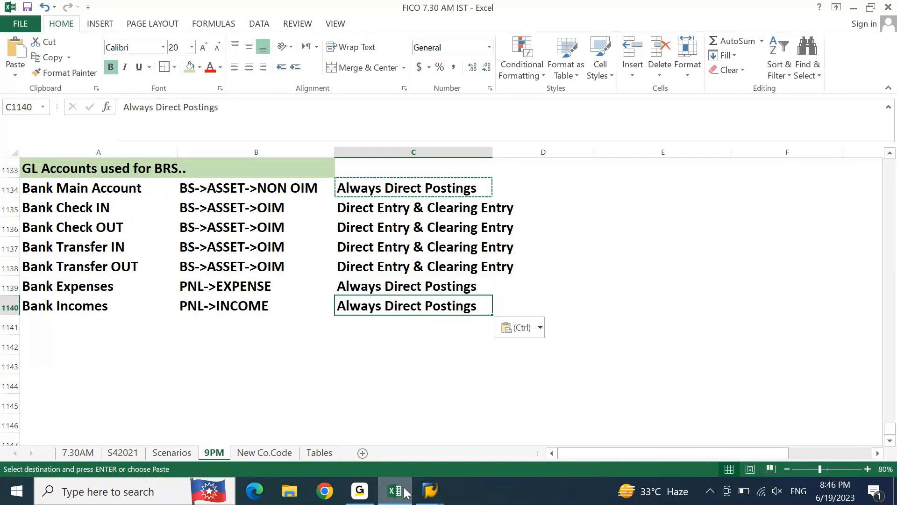
pyautogui.press('Escape')
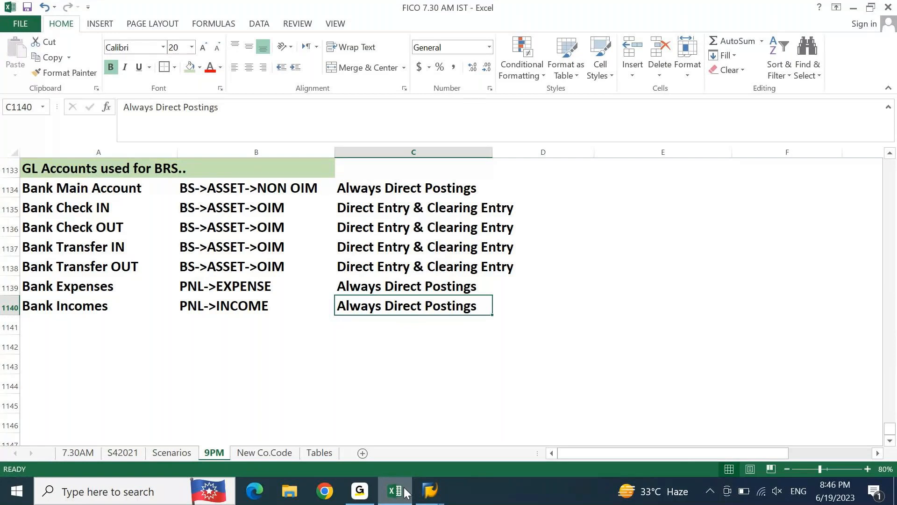
# Step: Review the posting types listed for the BRS GL accounts in rows 1134 to 1140
pyautogui.press('Up')
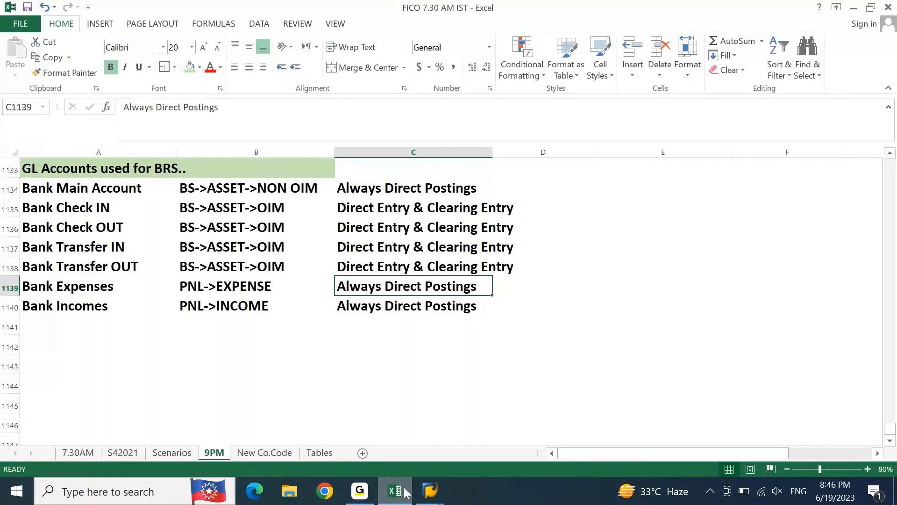
pyautogui.press('Up')
pyautogui.press('Up')
pyautogui.press('Up')
pyautogui.press('Up')
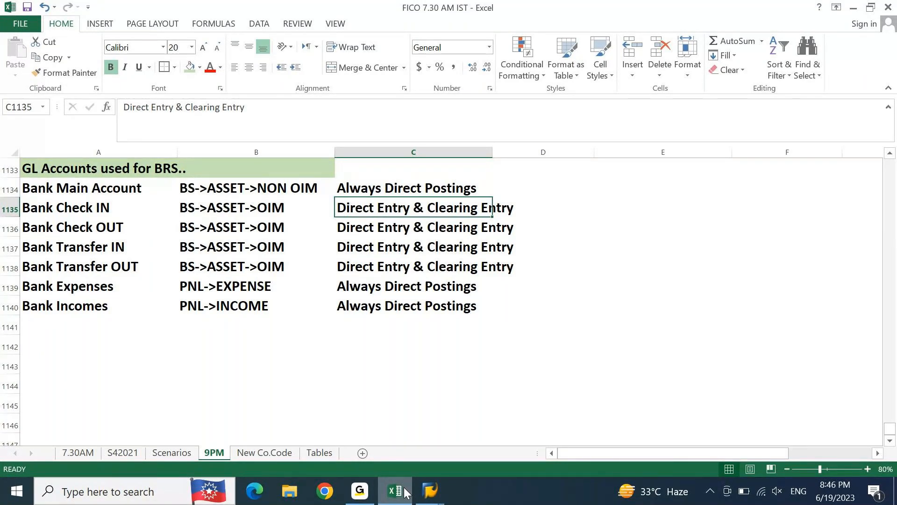
pyautogui.press('Left')
pyautogui.press('Left')
pyautogui.hotkey('ctrl', 'Down')
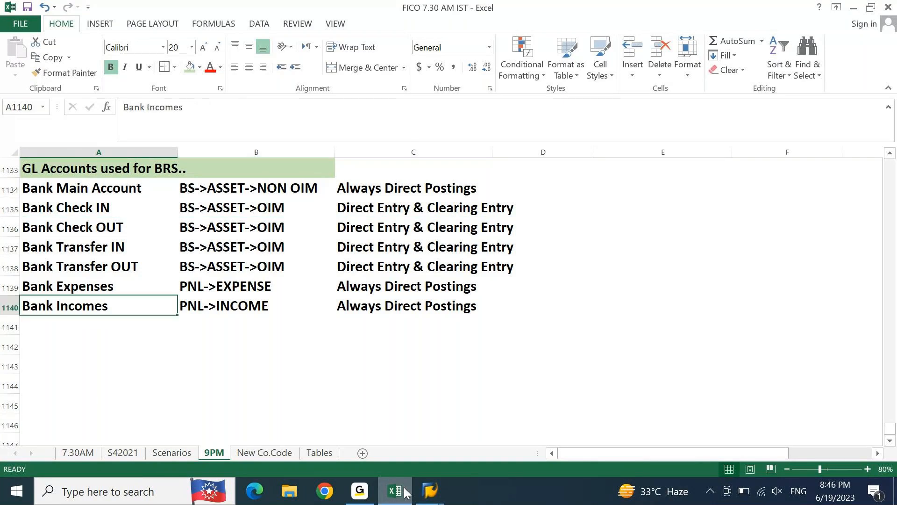
pyautogui.press('Down')
pyautogui.press('Down')
pyautogui.press('Down')
pyautogui.press('Down')
pyautogui.press('Down')
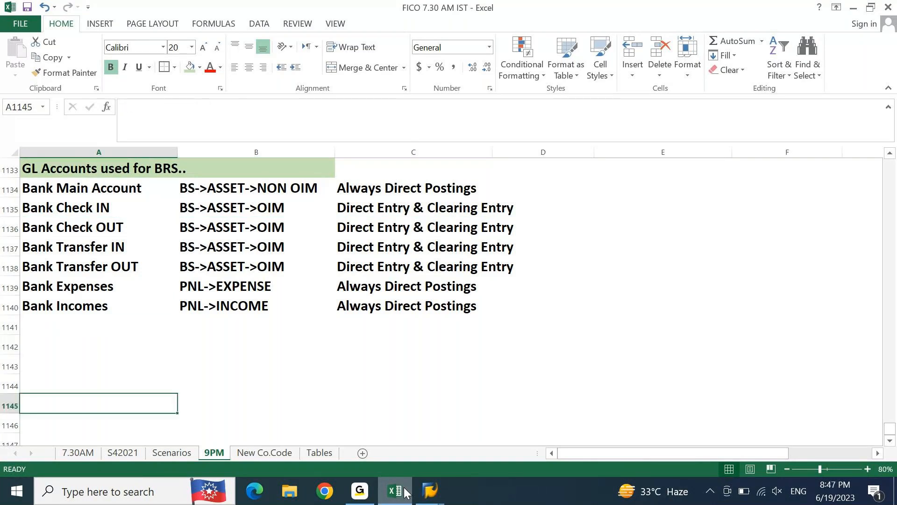
pyautogui.hotkey('ctrl', 'Up')
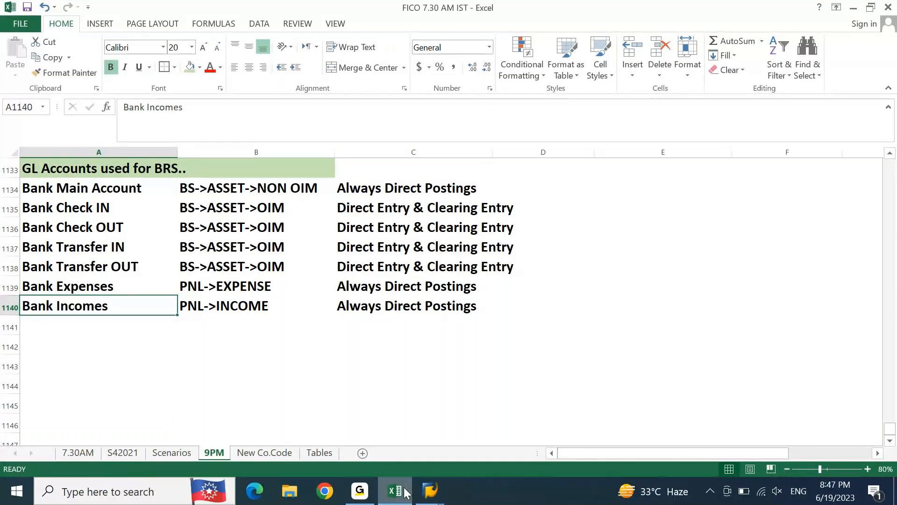
pyautogui.press('Down')
pyautogui.press('Down')
pyautogui.press('Down')
pyautogui.press('Down')
pyautogui.press('Down')
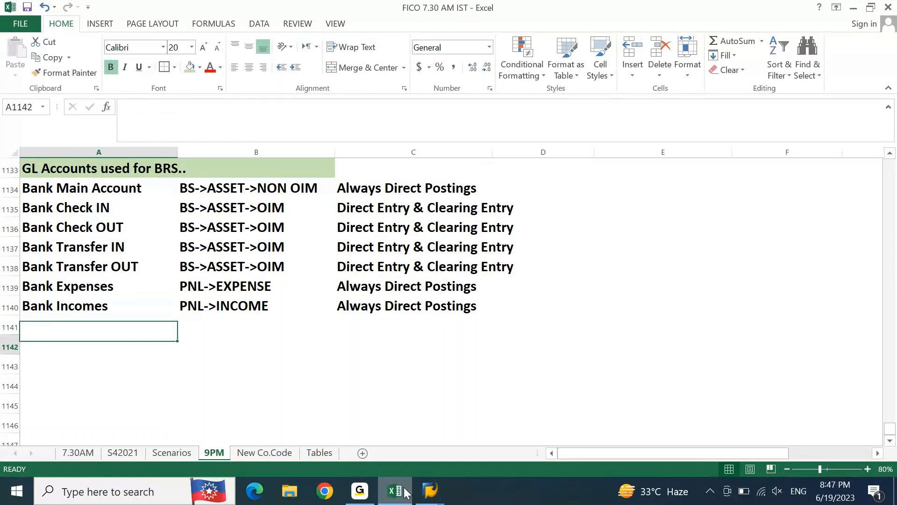
# Step: Enter the section heading "Accounting Entries" in cell A1143
pyautogui.press('Down')
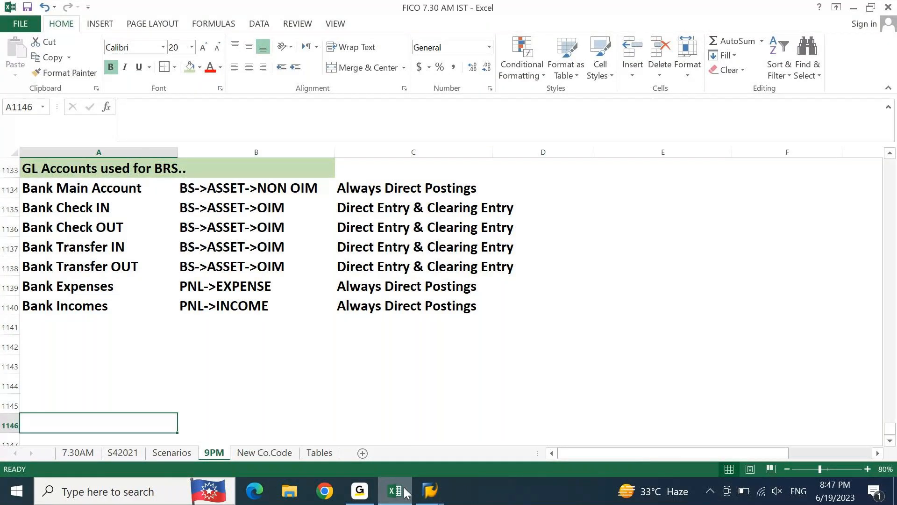
pyautogui.press('Up')
pyautogui.press('Up')
pyautogui.press('Up')
pyautogui.write('Acc')
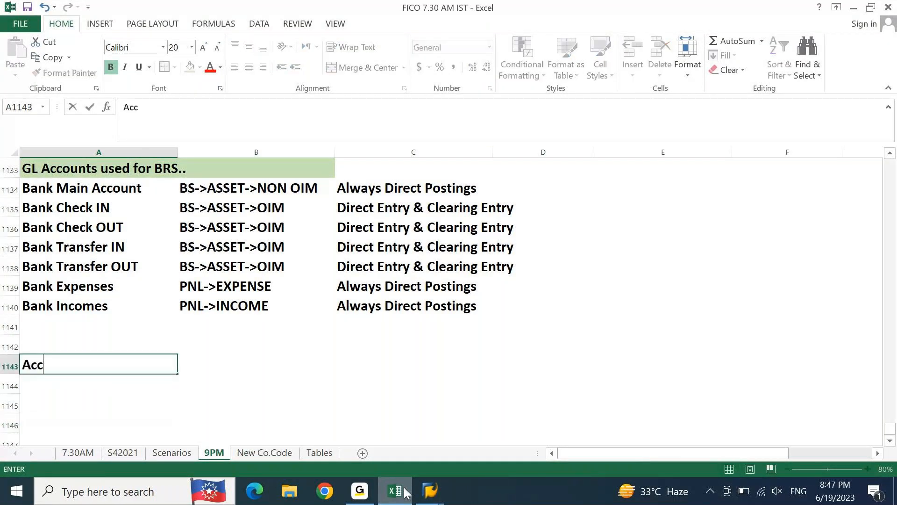
pyautogui.write('ounting ENty')
pyautogui.press('BackSpace')
pyautogui.write('ies')
pyautogui.press('BackSpace')
pyautogui.press('BackSpace')
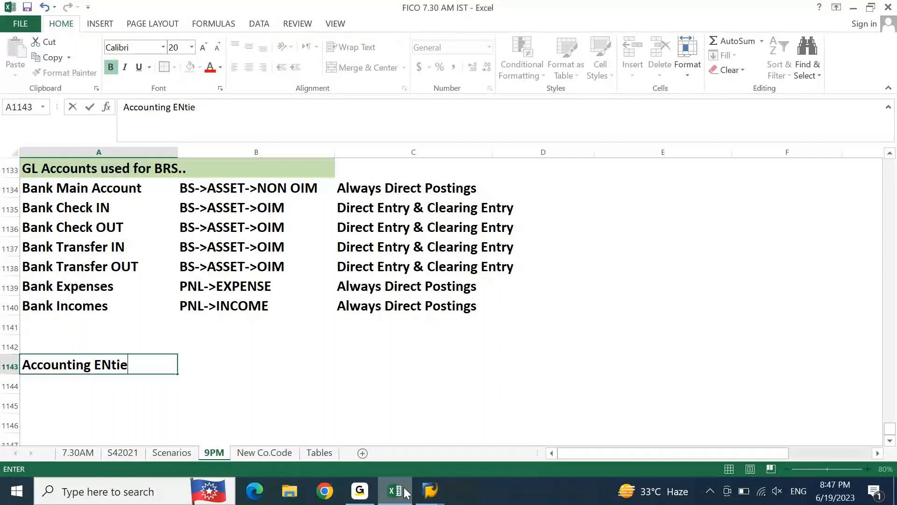
pyautogui.press('BackSpace')
pyautogui.write('ries')
pyautogui.press('Return')
# Step: Fill cells A1143 to E1143 with light gold, and merge and center the "Accounting Entries" heading across them
pyautogui.press('Up')
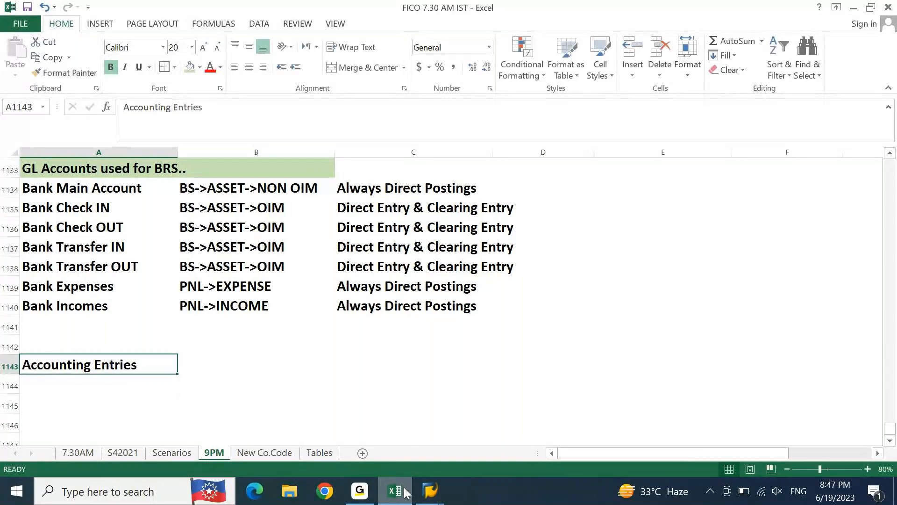
pyautogui.hotkey('shift', 'Right')
pyautogui.hotkey('shift', 'Right')
pyautogui.hotkey('shift', 'Right')
pyautogui.hotkey('shift', 'Right')
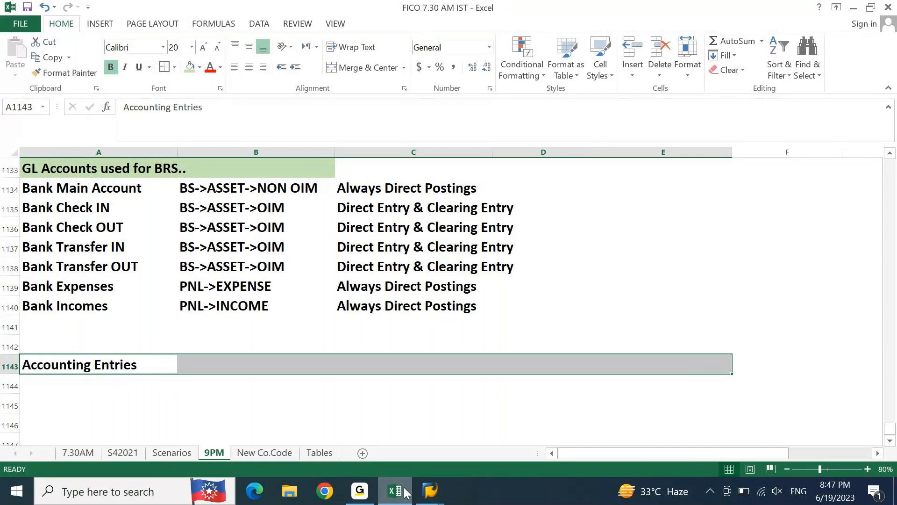
pyautogui.click(199, 68)
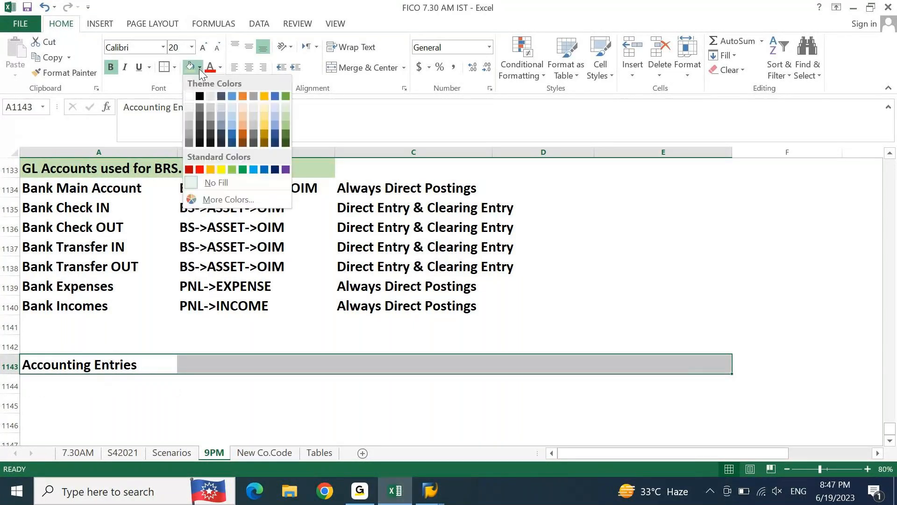
pyautogui.click(265, 115)
pyautogui.click(367, 71)
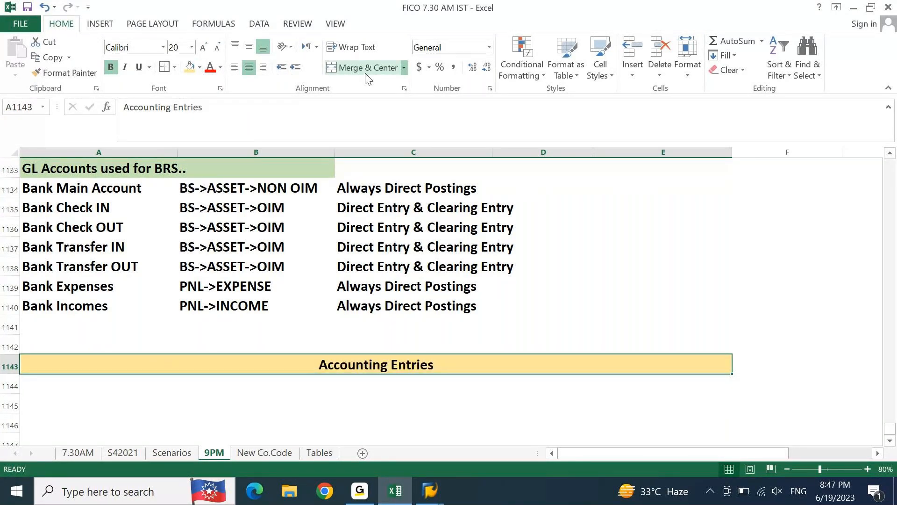
# Step: Enter "Original Entry" in cell A1144 under the "Accounting Entries" heading
pyautogui.press('Down')
pyautogui.press('Down')
pyautogui.press('Down')
pyautogui.press('Down')
pyautogui.press('Down')
pyautogui.press('Down')
pyautogui.press('Down')
pyautogui.press('Down')
pyautogui.press('Down')
pyautogui.hotkey('ctrl', 'Up')
pyautogui.press('Down')
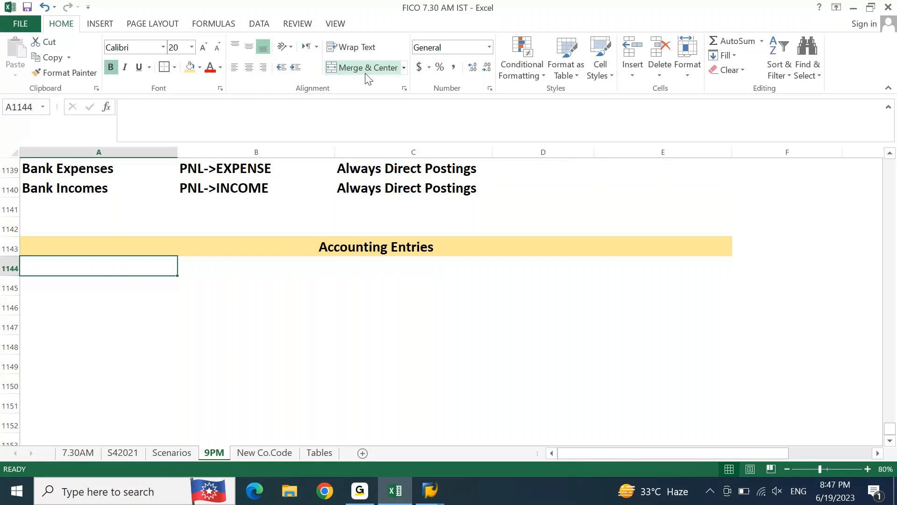
pyautogui.hotkey('shift', 'Right')
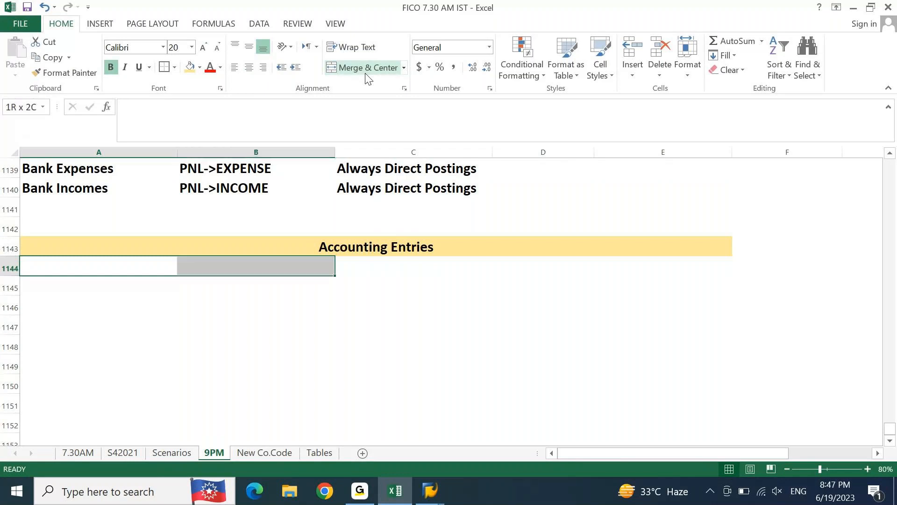
pyautogui.hotkey('shift', 'Right')
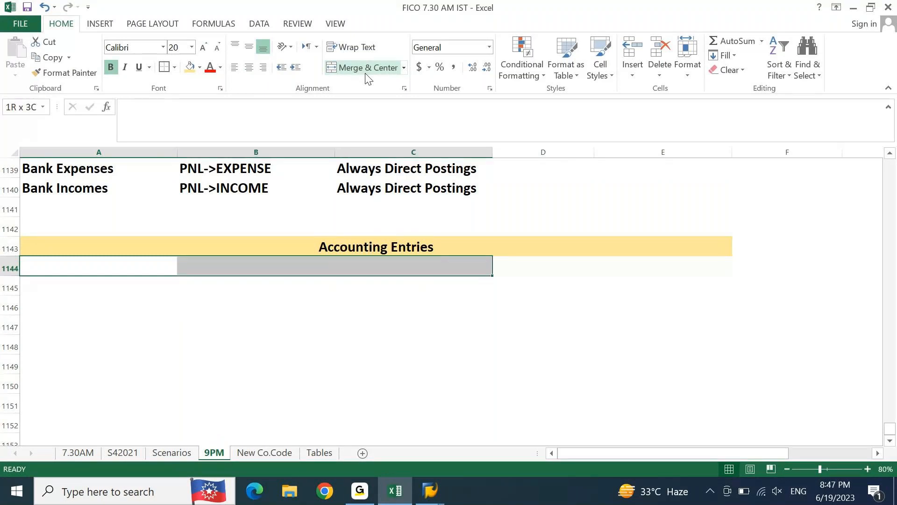
pyautogui.press('Left')
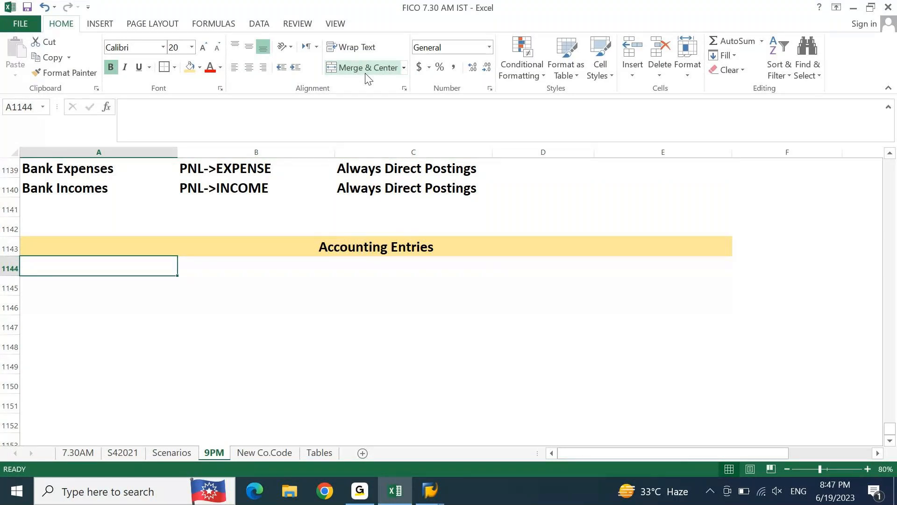
pyautogui.write('Original')
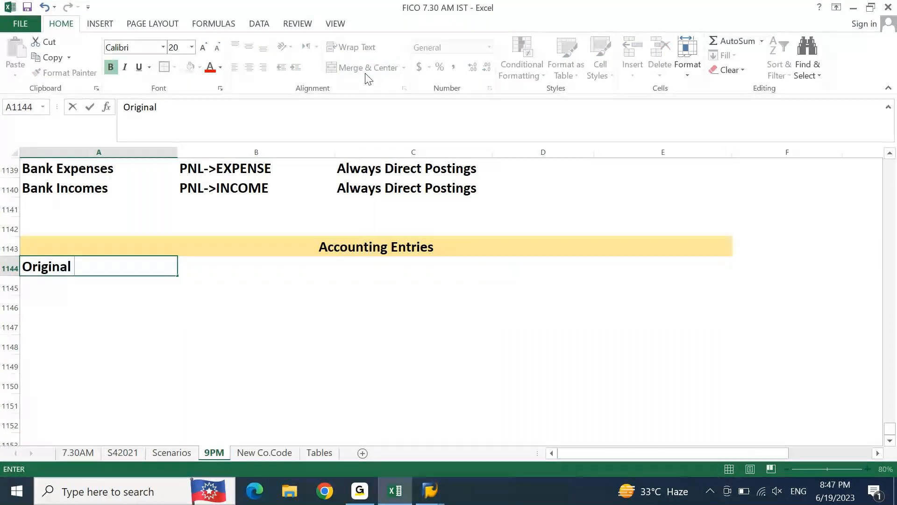
pyautogui.press('BackSpace')
pyautogui.write('Entry')
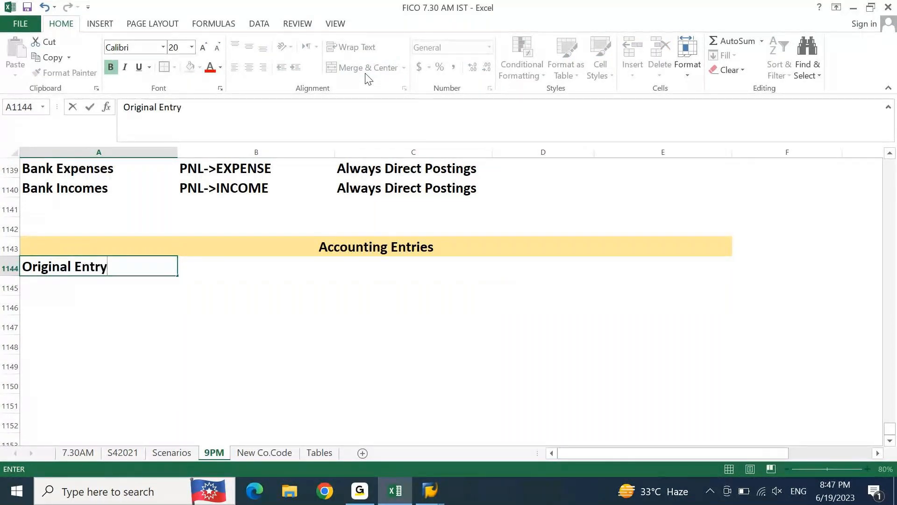
pyautogui.press('Return')
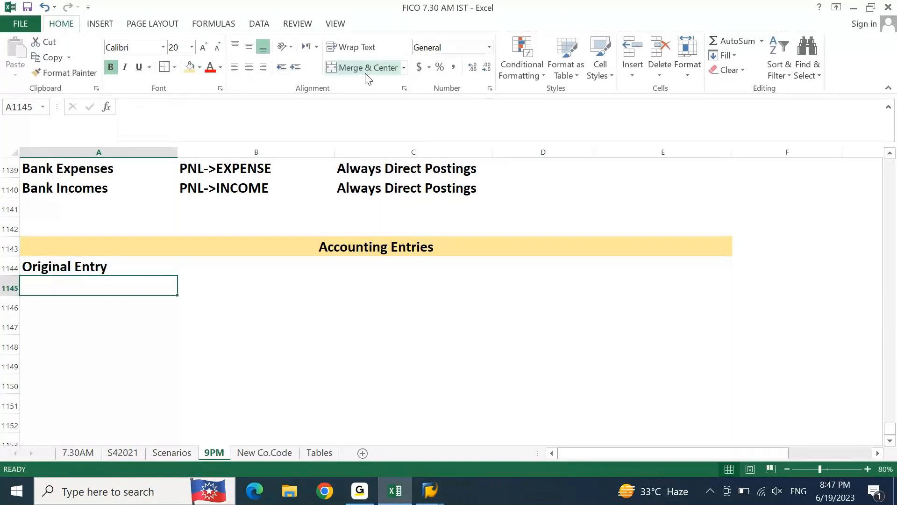
# Step: Fill the "Original Entry" row yellow across cells A1144 and B1144
pyautogui.press('Up')
pyautogui.hotkey('shift', 'Right')
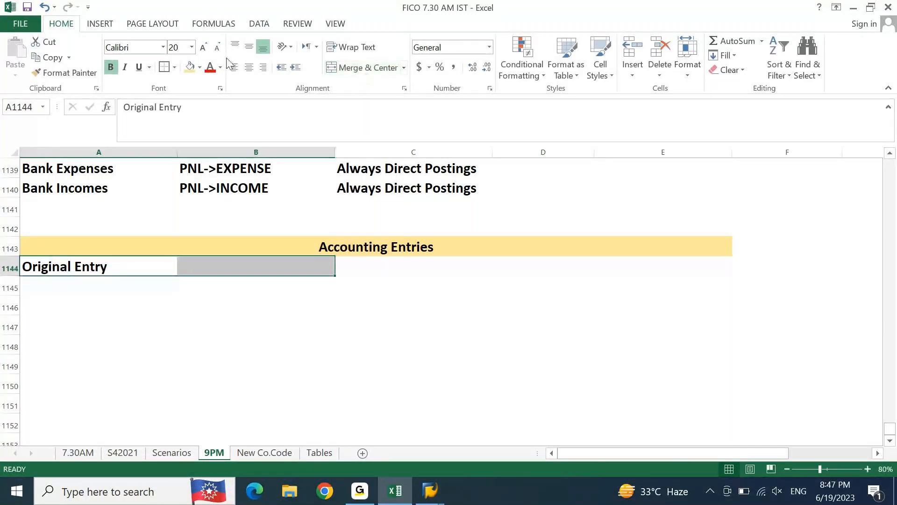
pyautogui.click(200, 68)
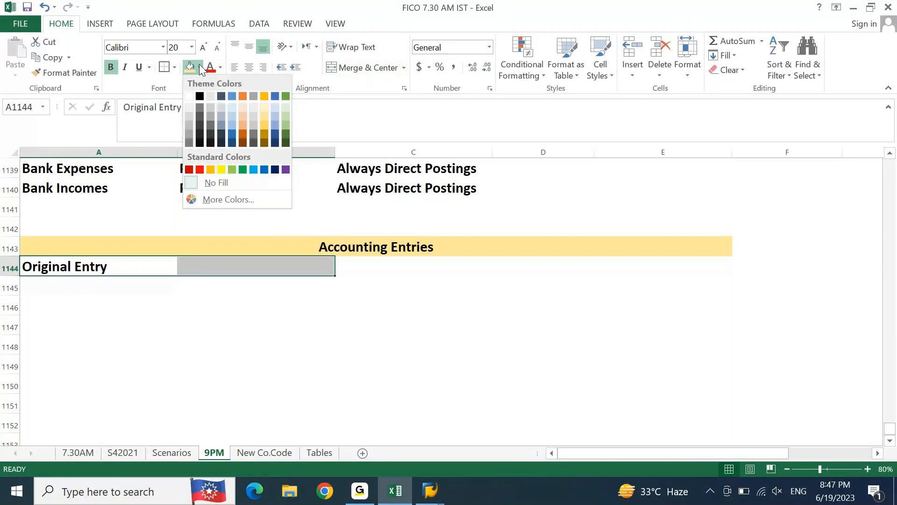
pyautogui.click(221, 170)
pyautogui.press('Down')
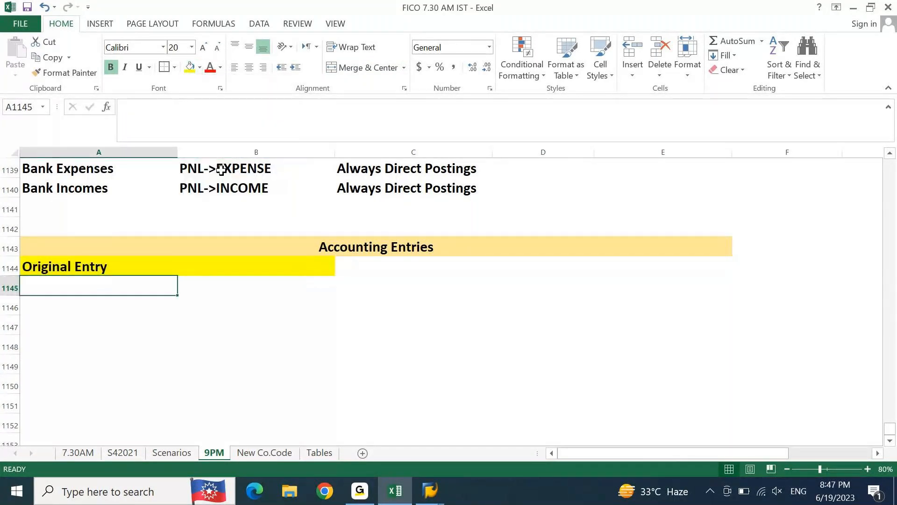
# Step: Copy "Bank Check IN" from cell A1135 into A1145 below "Original Entry"
pyautogui.press('Up')
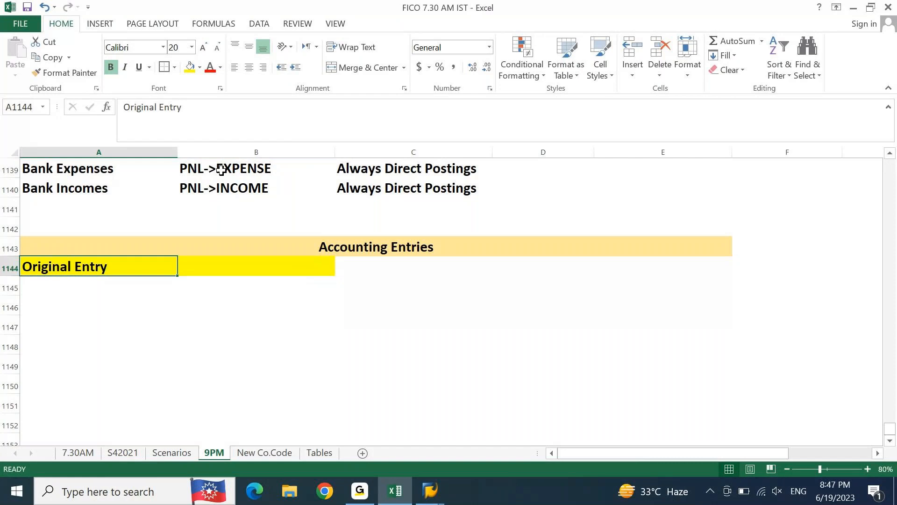
pyautogui.press('Up')
pyautogui.press('Up')
pyautogui.press('Up')
pyautogui.press('Up')
pyautogui.press('Up')
pyautogui.press('Up')
pyautogui.press('Up')
pyautogui.press('Up')
pyautogui.press('Up')
pyautogui.press('Up')
pyautogui.press('Up')
pyautogui.press('Down')
pyautogui.press('Down')
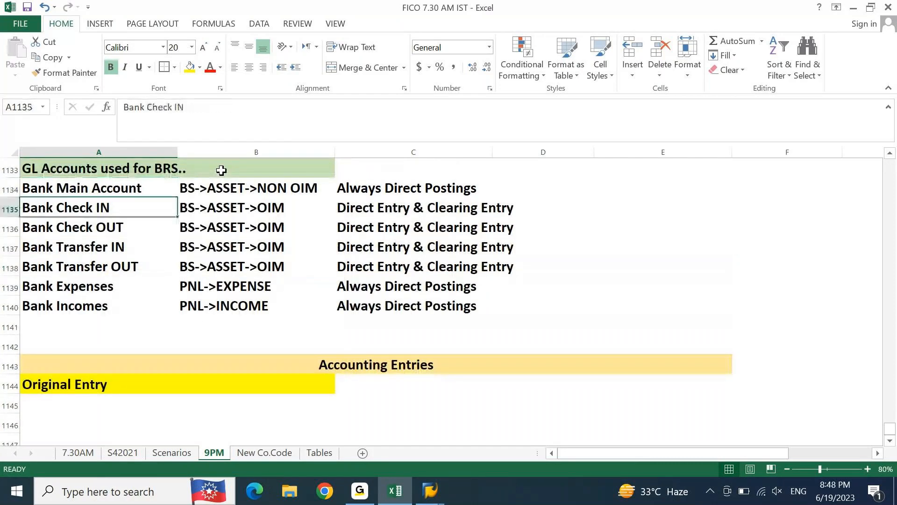
pyautogui.hotkey('ctrl', 'c')
pyautogui.scroll(-4, 222, 171)
pyautogui.click(221, 170)
pyautogui.press('Down')
pyautogui.hotkey('ctrl', 'v')
pyautogui.press('Escape')
pyautogui.press('Up')
# Step: Merge and center "Bank Check IN" across cells A1145 and B1145
pyautogui.press('Up')
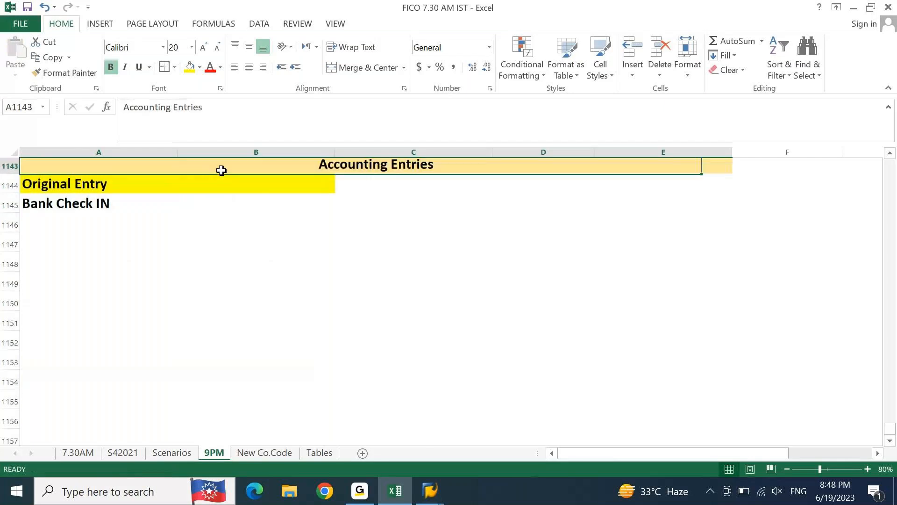
pyautogui.scroll(1, 221, 170)
pyautogui.press('Down')
pyautogui.press('Down')
pyautogui.press('Up')
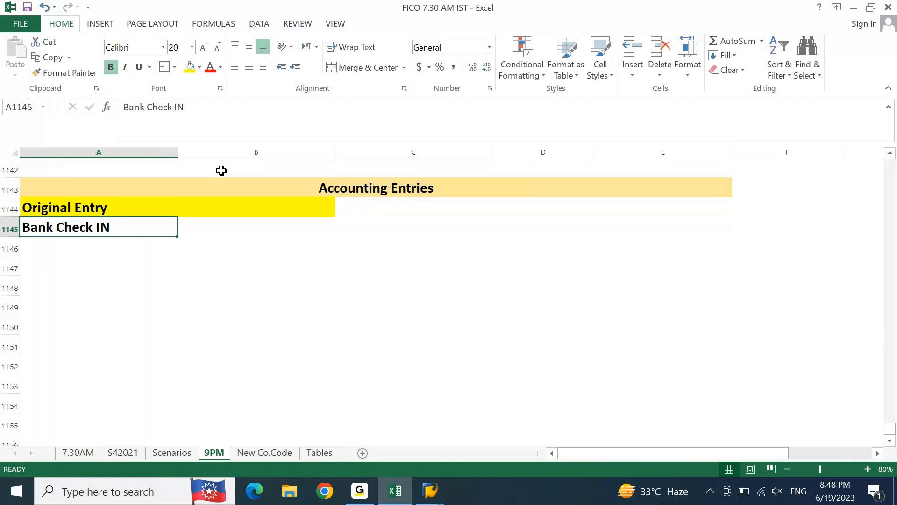
pyautogui.hotkey('shift', 'Right')
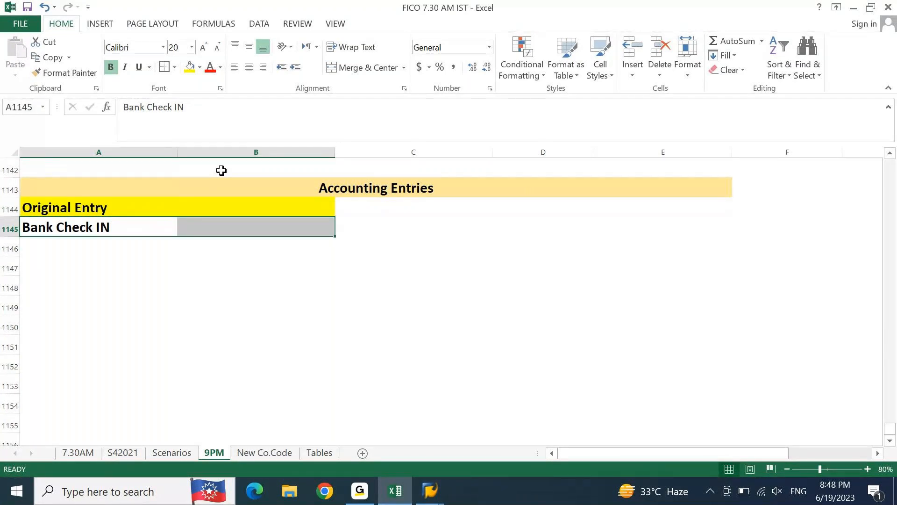
pyautogui.click(353, 68)
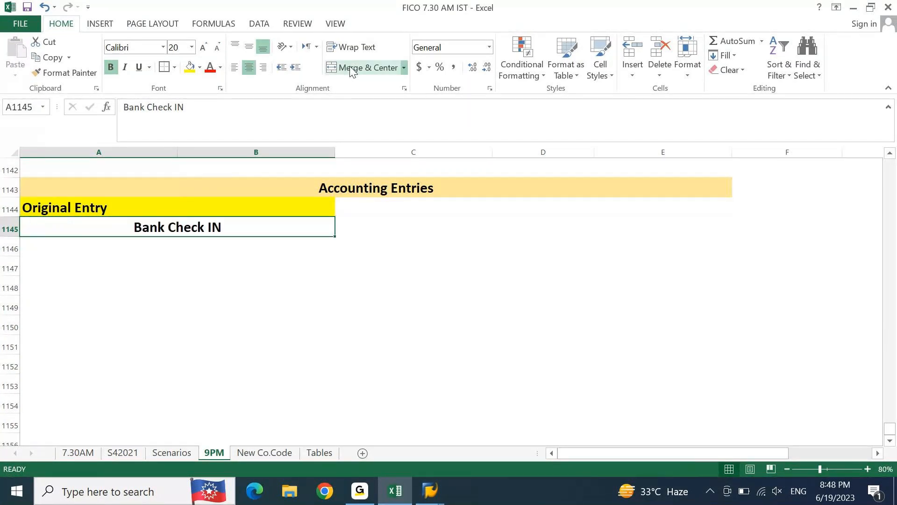
# Step: Enter the labels "DEBIT:" in cell A1146 and "CREDIT:" in cell A1147
pyautogui.press('Down')
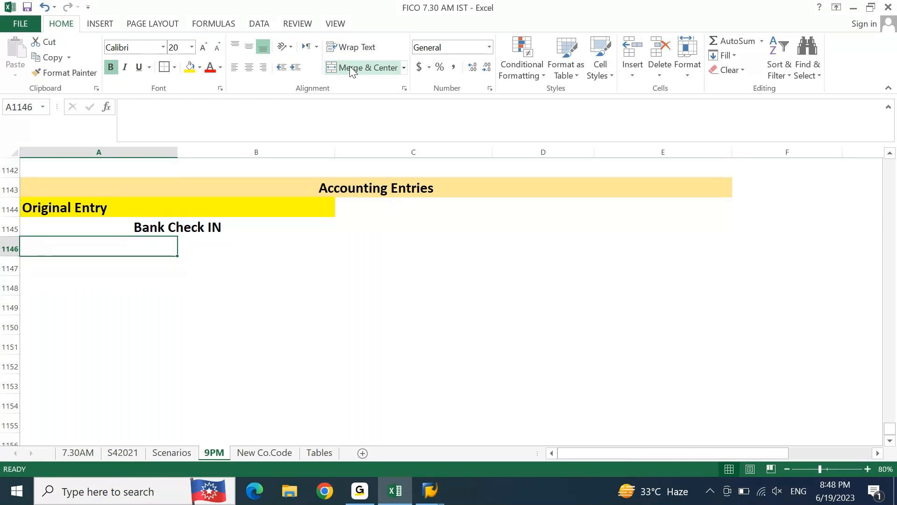
pyautogui.write('DEBIT:')
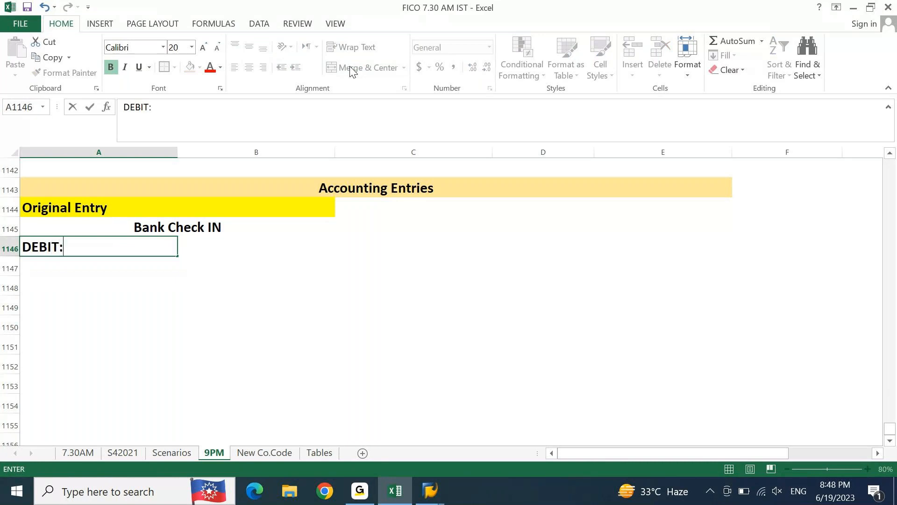
pyautogui.press('Return')
pyautogui.write('CE')
pyautogui.press('BackSpace')
pyautogui.write('REDI')
pyautogui.write('T:')
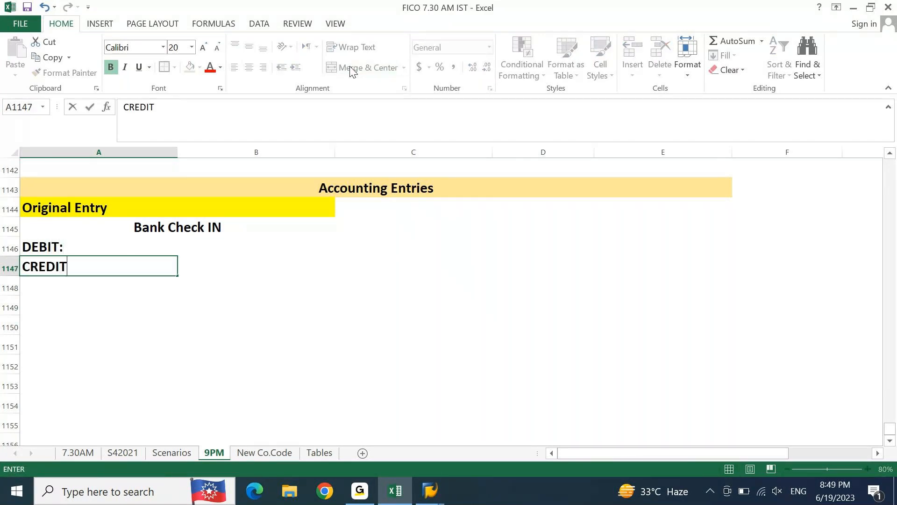
pyautogui.press('Return')
# Step: Complete the debit line in cell A1146 so it reads "DEBIT: Bank Check IN"
pyautogui.press('Up')
pyautogui.press('Up')
pyautogui.press('Up')
pyautogui.press('Down')
pyautogui.press('Right')
pyautogui.press('Left')
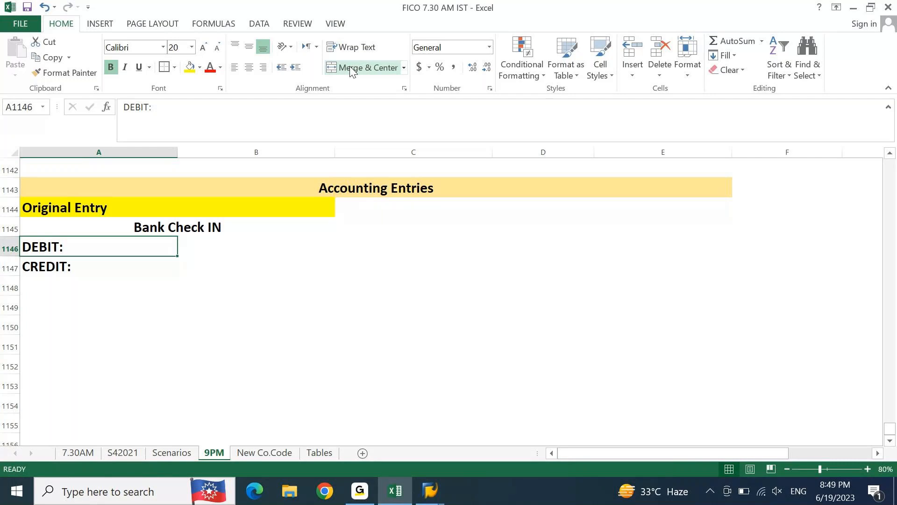
pyautogui.press('F2')
pyautogui.write('B')
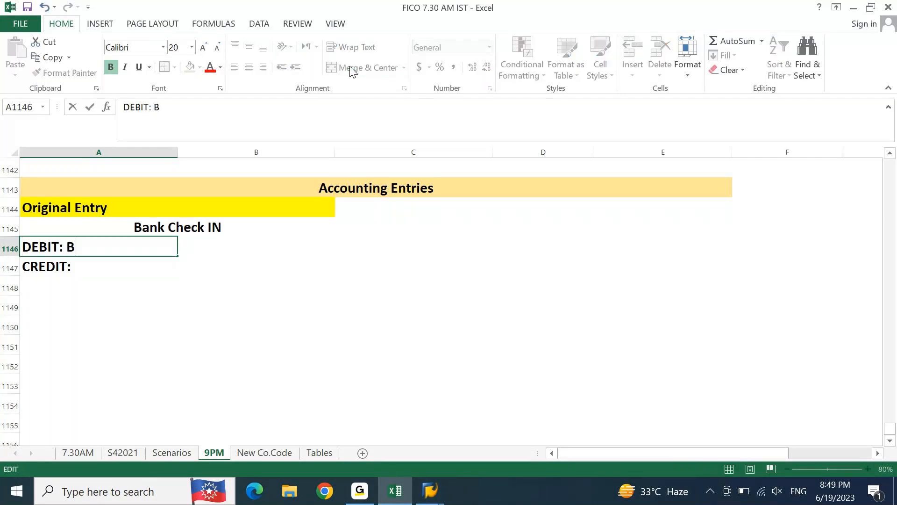
pyautogui.write('ank Check IN')
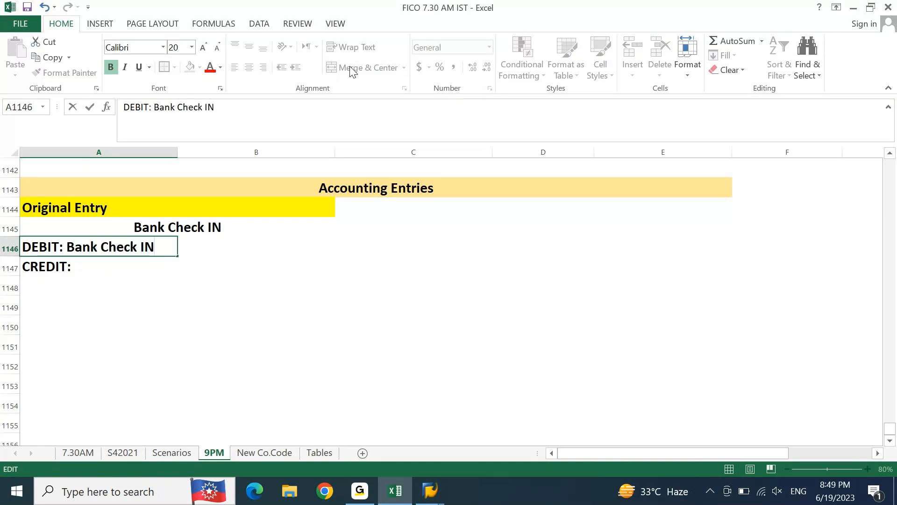
pyautogui.press('Return')
pyautogui.press('Up')
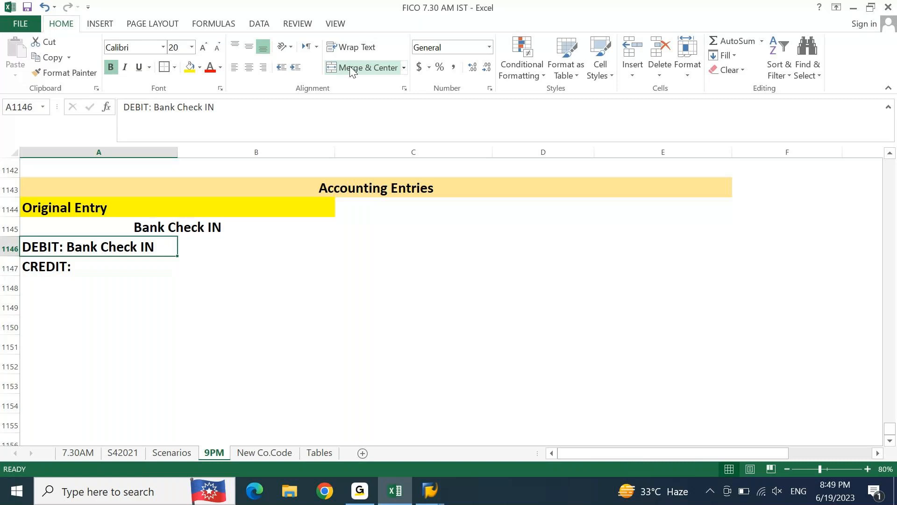
# Step: Complete the credit line in cell A1147 so it reads "CREDIT: Customer"
pyautogui.press('Down')
pyautogui.press('F2')
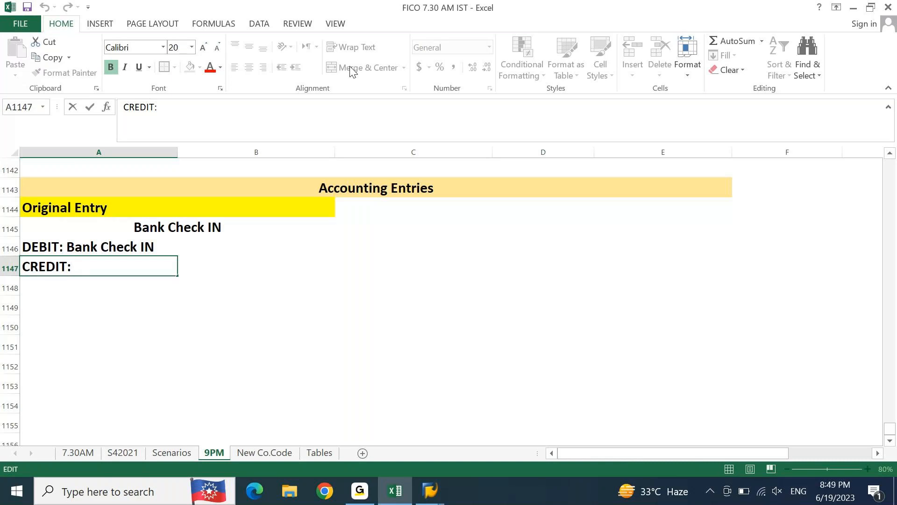
pyautogui.write('Customer')
pyautogui.press('Return')
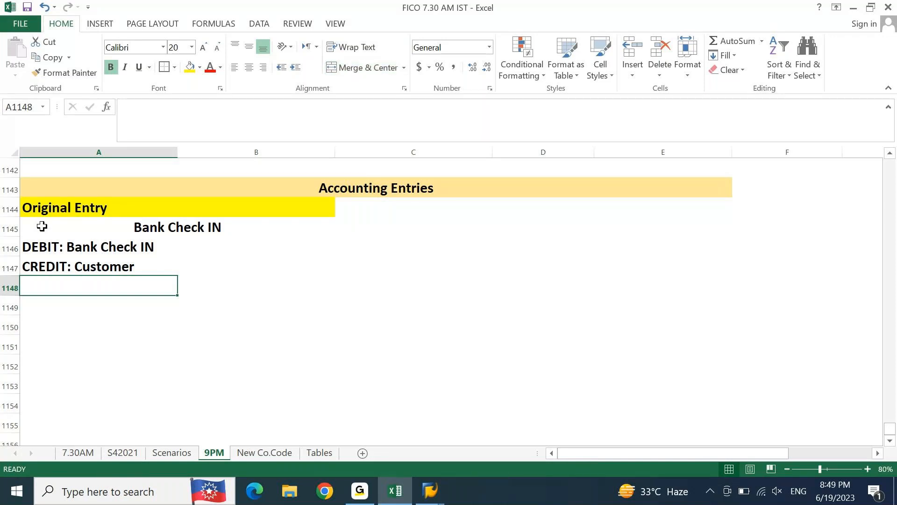
# Step: Copy "Bank Check OUT" from A1136 into A1149, and merge and center it across cells A1149 and B1149
pyautogui.press('Up')
pyautogui.press('Up')
pyautogui.press('Up')
pyautogui.press('Up')
pyautogui.press('Up')
pyautogui.press('Up')
pyautogui.press('Up')
pyautogui.press('Up')
pyautogui.press('Up')
pyautogui.press('Up')
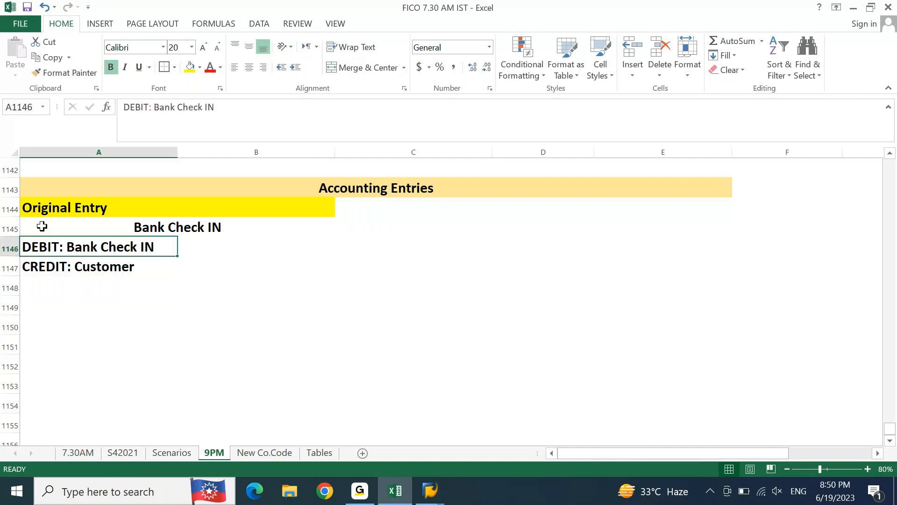
pyautogui.press('Up')
pyautogui.press('Up')
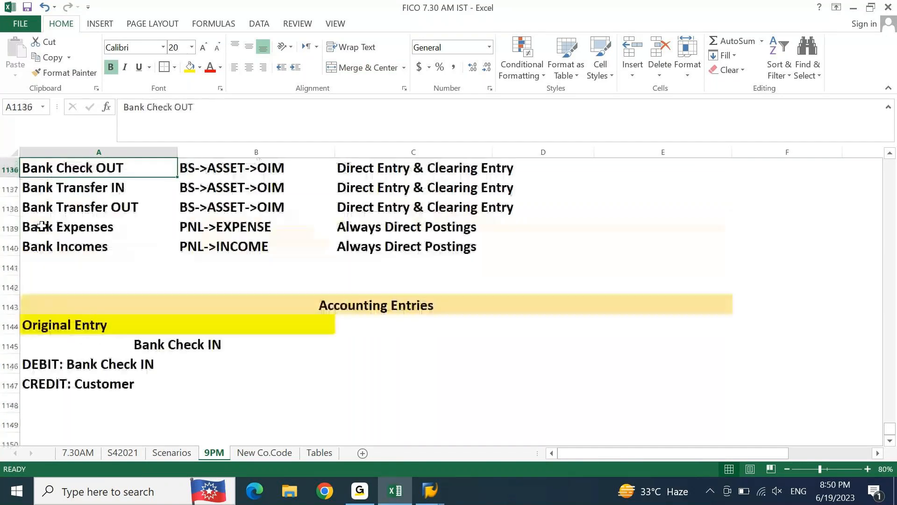
pyautogui.hotkey('ctrl', 'c')
pyautogui.press('Down')
pyautogui.press('Down')
pyautogui.press('Down')
pyautogui.press('Down')
pyautogui.press('Down')
pyautogui.press('Down')
pyautogui.press('Down')
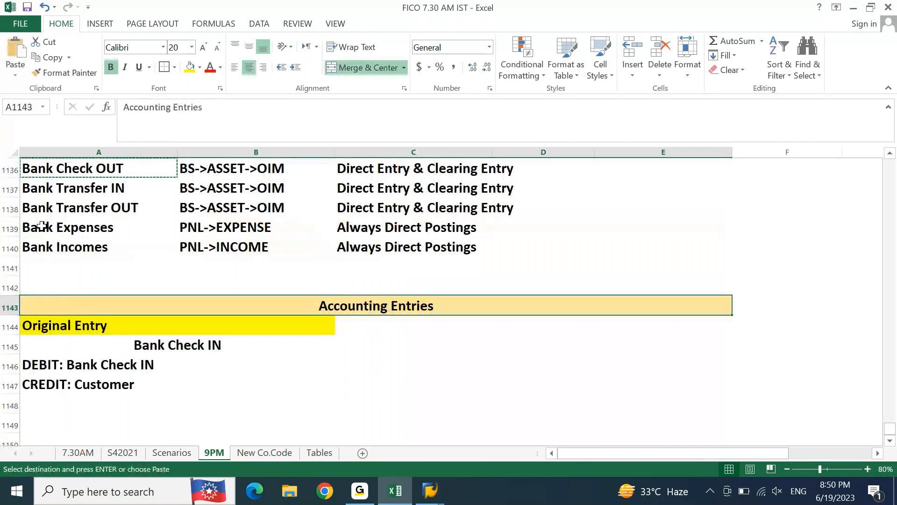
pyautogui.press('Down')
pyautogui.press('Down')
pyautogui.press('Down')
pyautogui.press('Down')
pyautogui.press('Down')
pyautogui.press('Down')
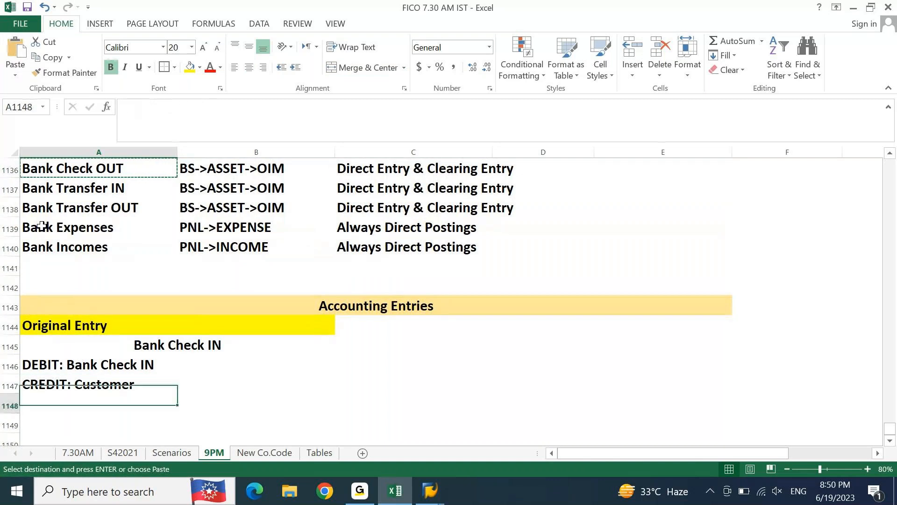
pyautogui.hotkey('ctrl', 'v')
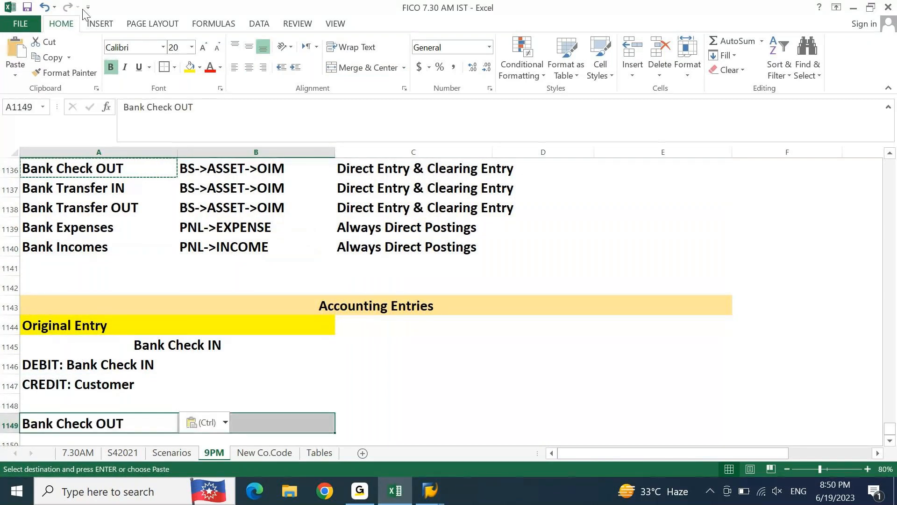
pyautogui.click(356, 68)
pyautogui.press('Down')
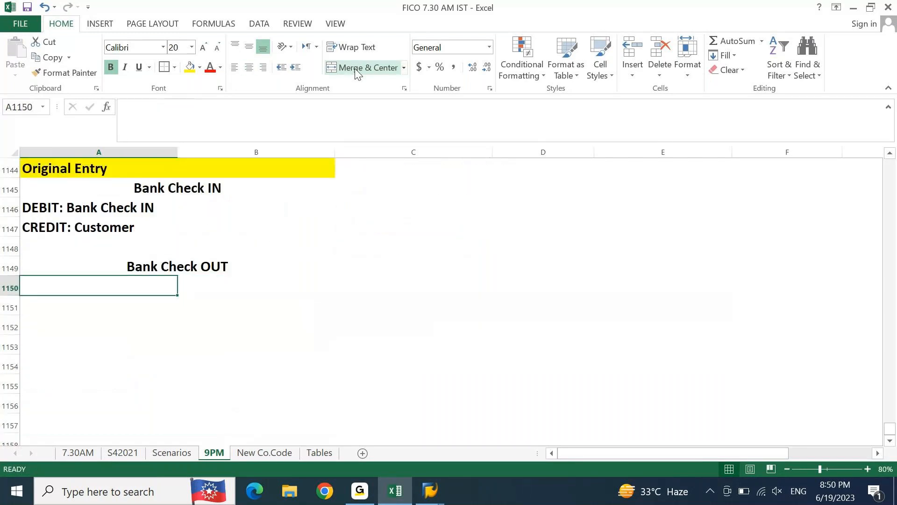
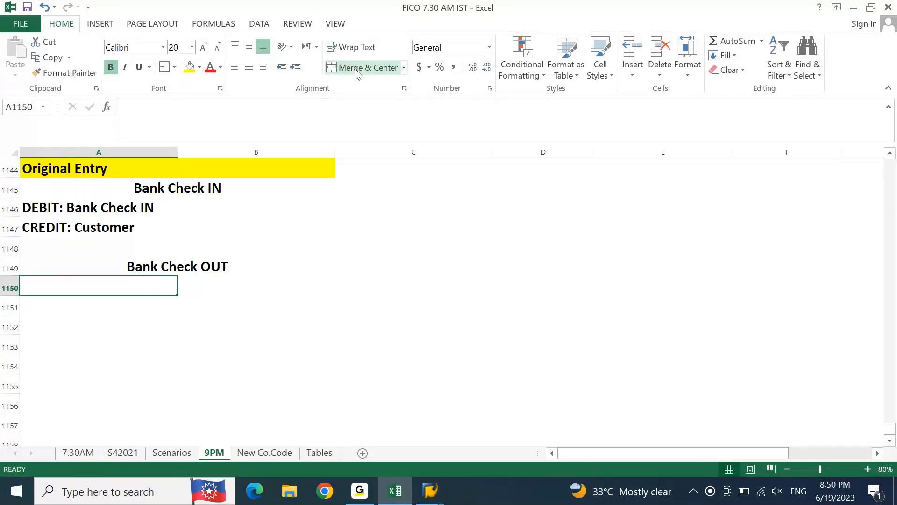
# Step: Enter "DEBIT: Vendor" in cell A1150 and "CREDIT: Bank Check OUT" in cell A1151
pyautogui.write('DEBIT')
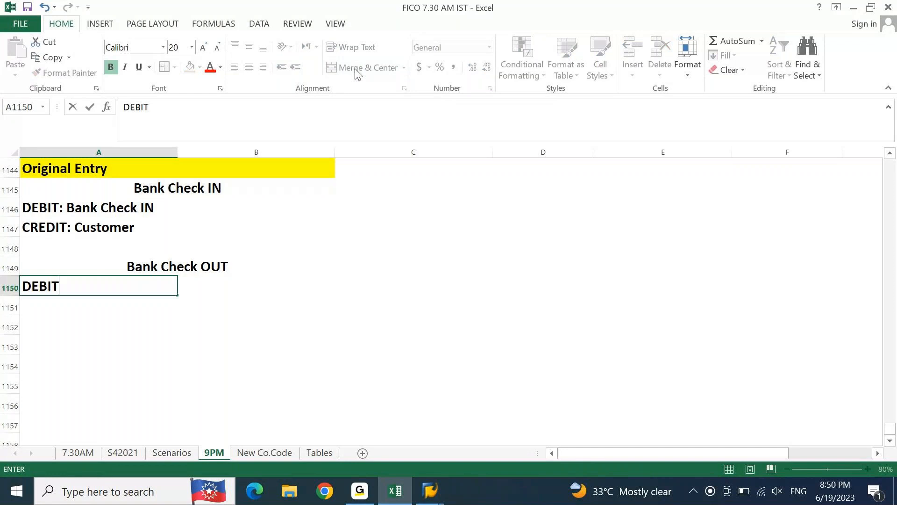
pyautogui.write(': Vendor')
pyautogui.press('Return')
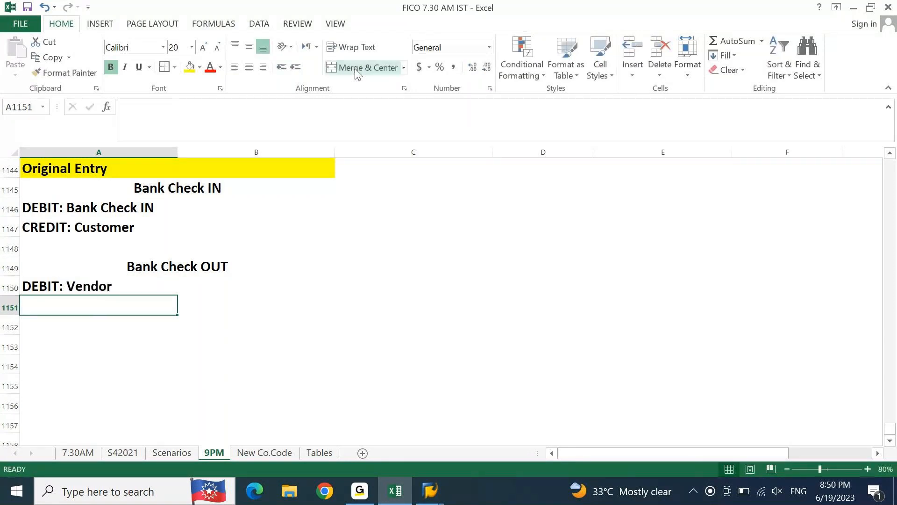
pyautogui.write('CREDIT')
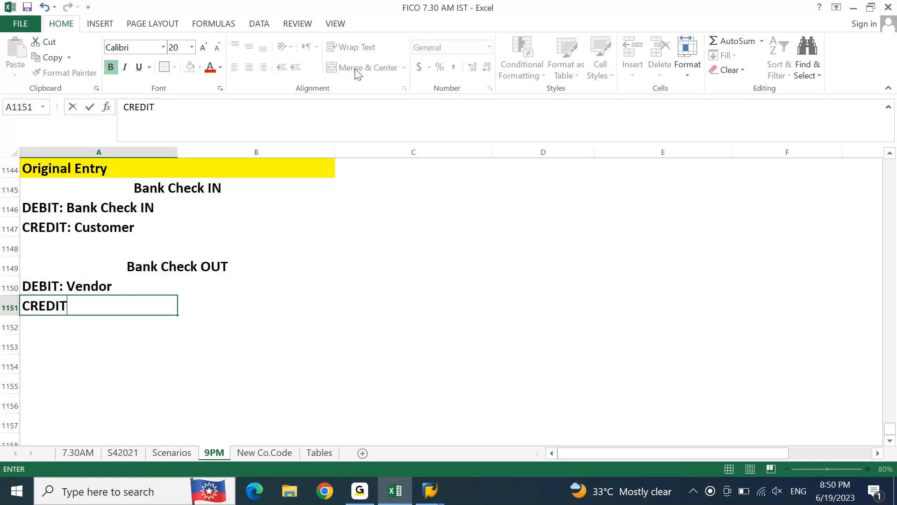
pyautogui.write(': Bank Check ')
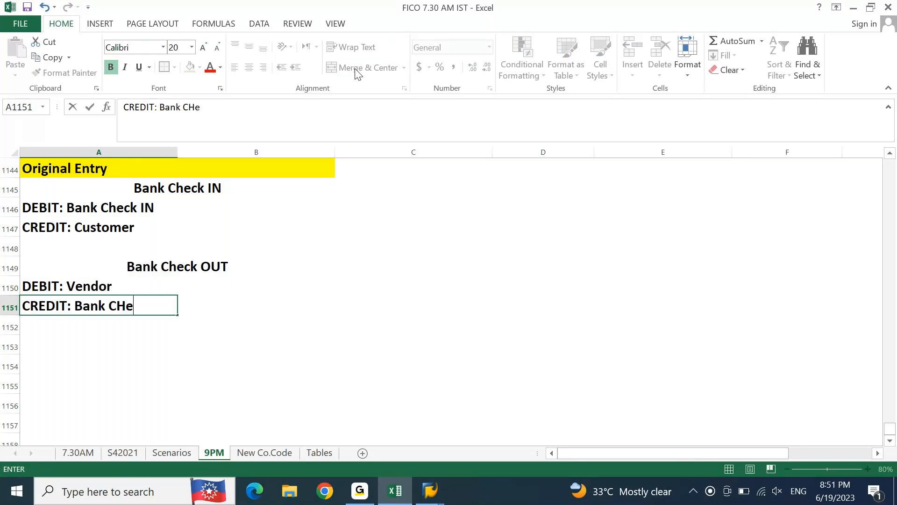
pyautogui.write('OUT')
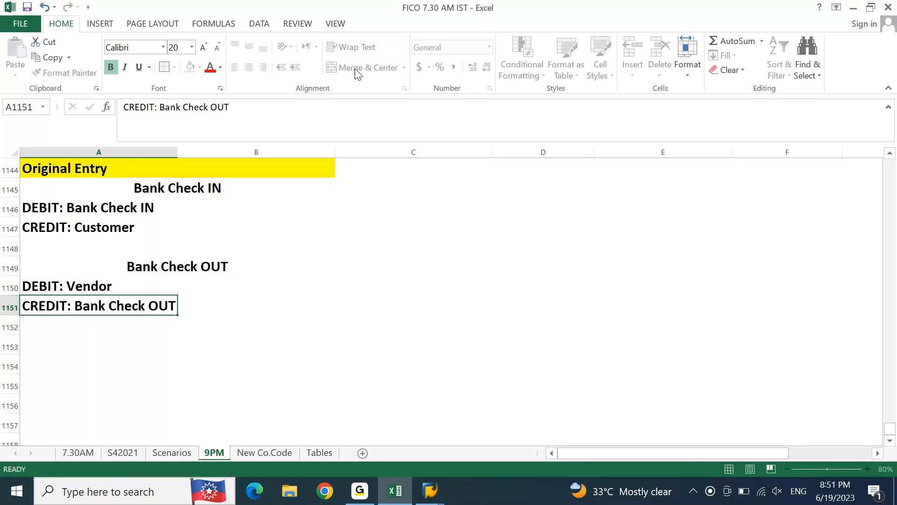
pyautogui.press('Return')
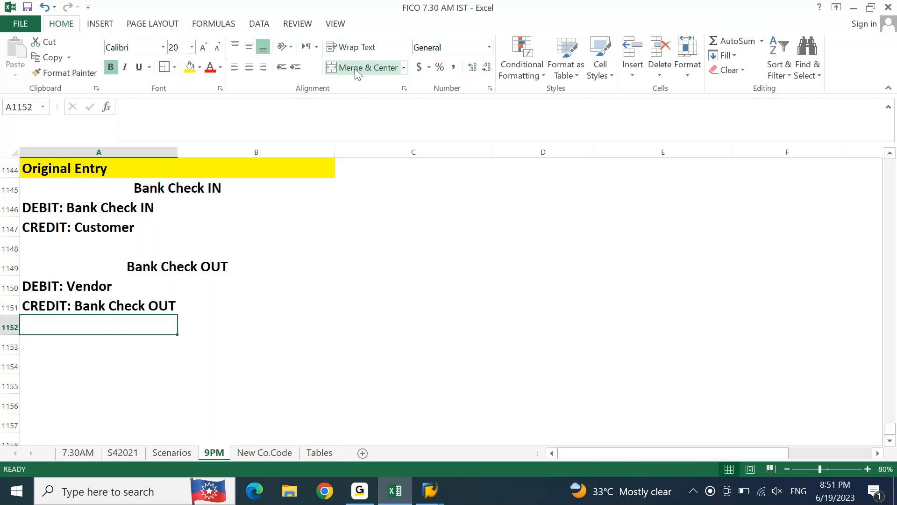
# Step: Copy "Bank Transfer IN" from A1137 into A1153, and merge and center it across cells A1153 and B1153
pyautogui.press('pageup')
pyautogui.press('Up')
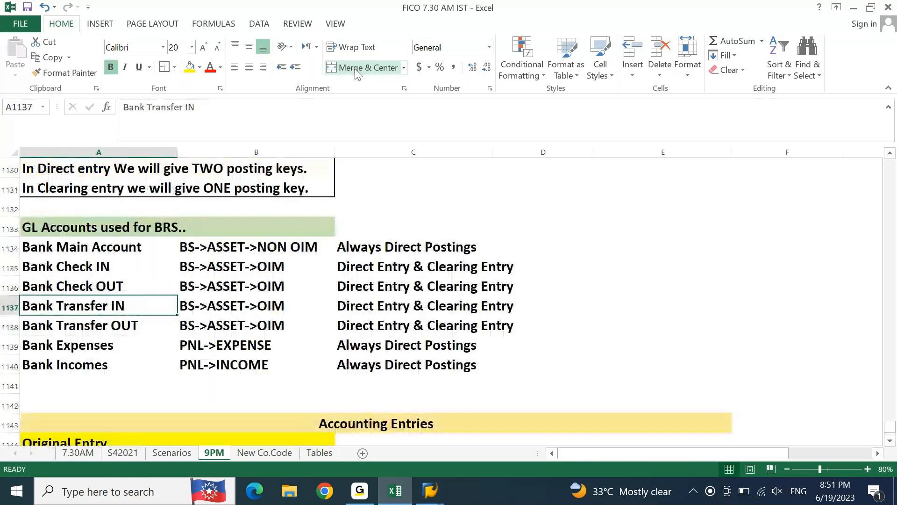
pyautogui.hotkey('ctrl', 'c')
pyautogui.press('pagedown')
pyautogui.press('Down')
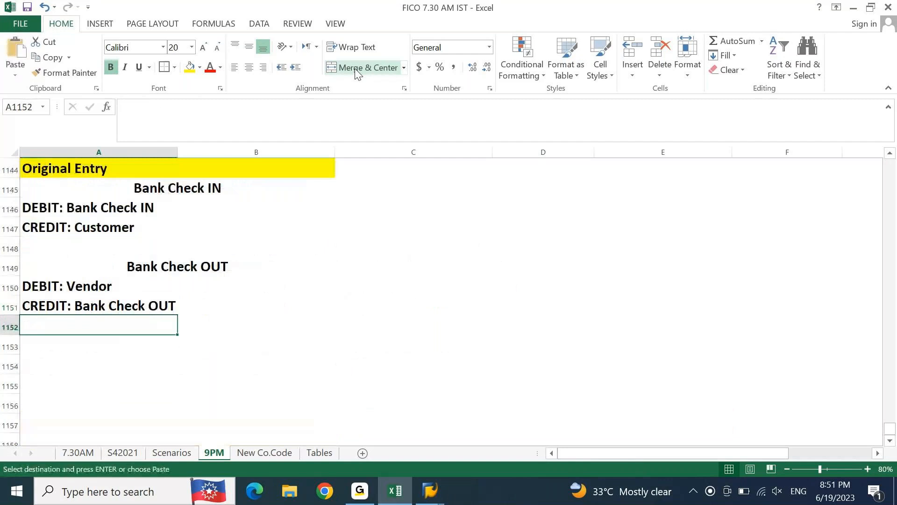
pyautogui.press('Down')
pyautogui.hotkey('ctrl', 'v')
pyautogui.hotkey('shift', 'Right')
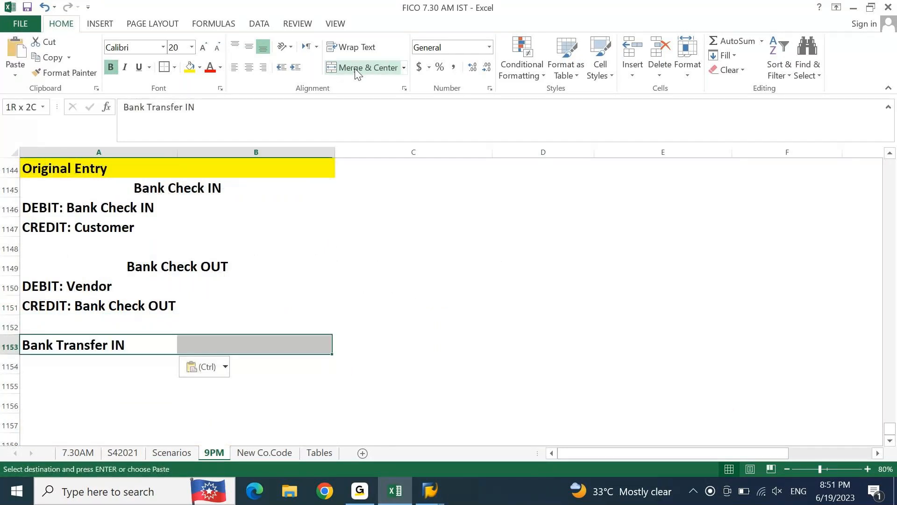
pyautogui.click(348, 71)
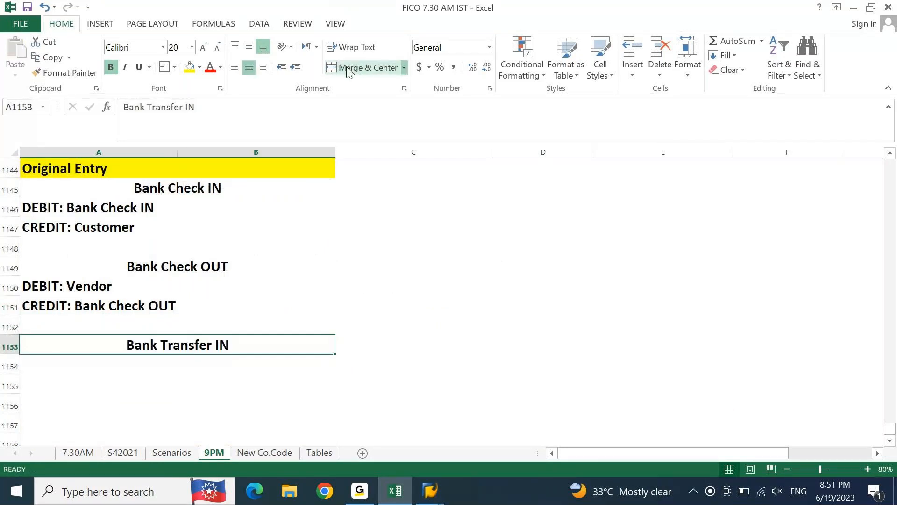
# Step: Copy the Bank Check IN debit and credit lines from A1146:A1147 into A1154:A1155, under the Bank Transfer IN heading
pyautogui.press('Right')
pyautogui.press('Up')
pyautogui.press('Up')
pyautogui.press('Up')
pyautogui.press('Up')
pyautogui.press('Up')
pyautogui.press('Up')
pyautogui.press('Up')
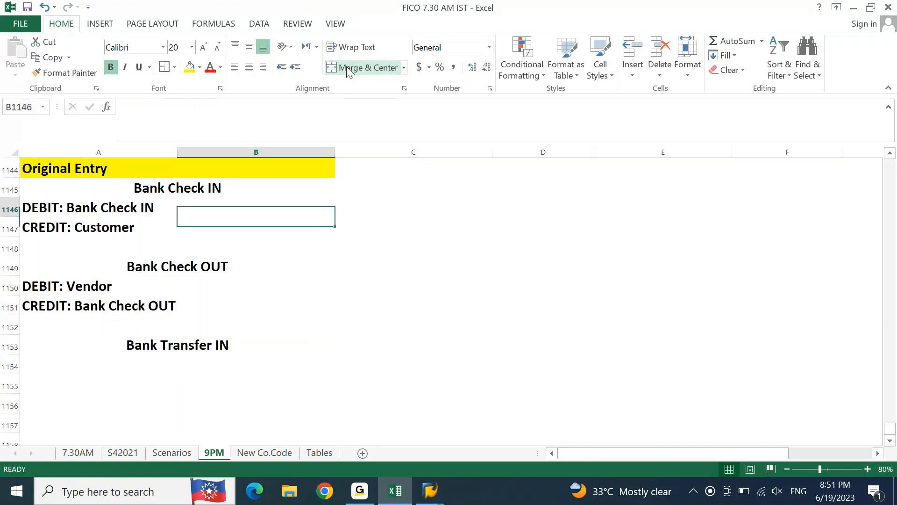
pyautogui.press('Up')
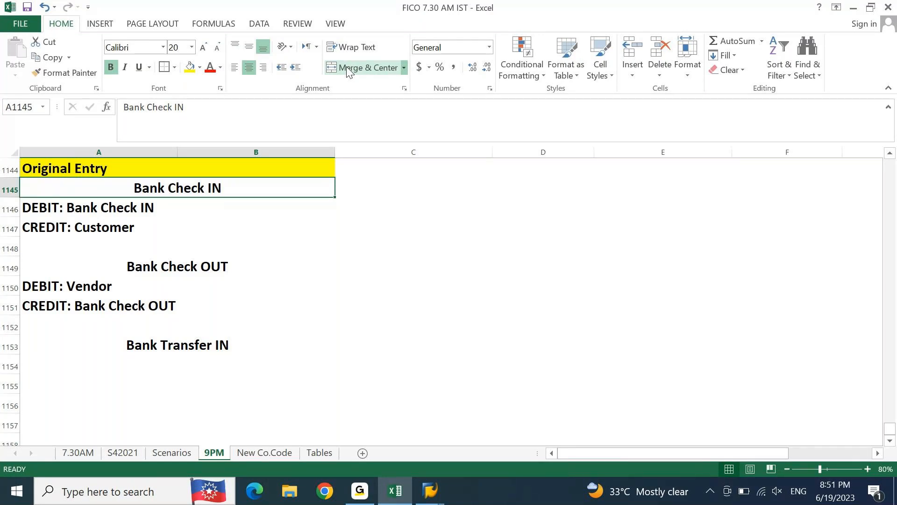
pyautogui.click(347, 66)
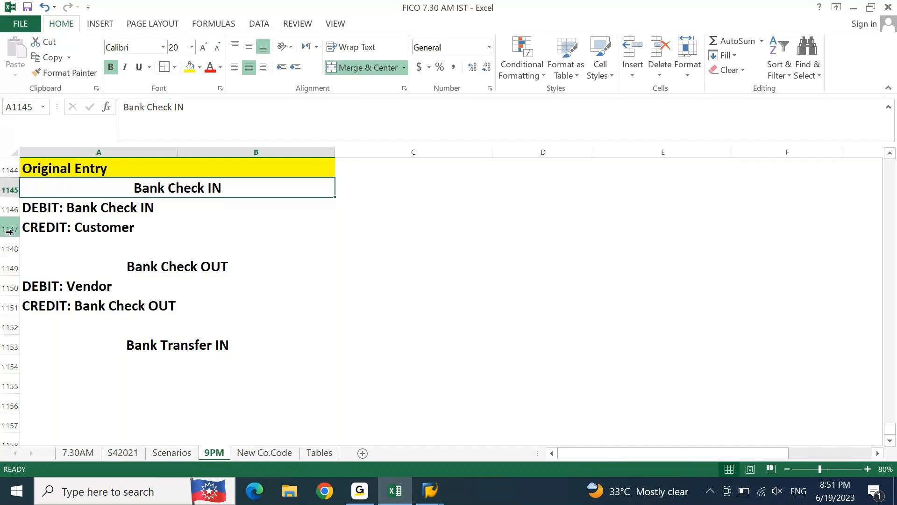
pyautogui.click(64, 213)
pyautogui.hotkey('shift', 'Down')
pyautogui.hotkey('ctrl', 'c')
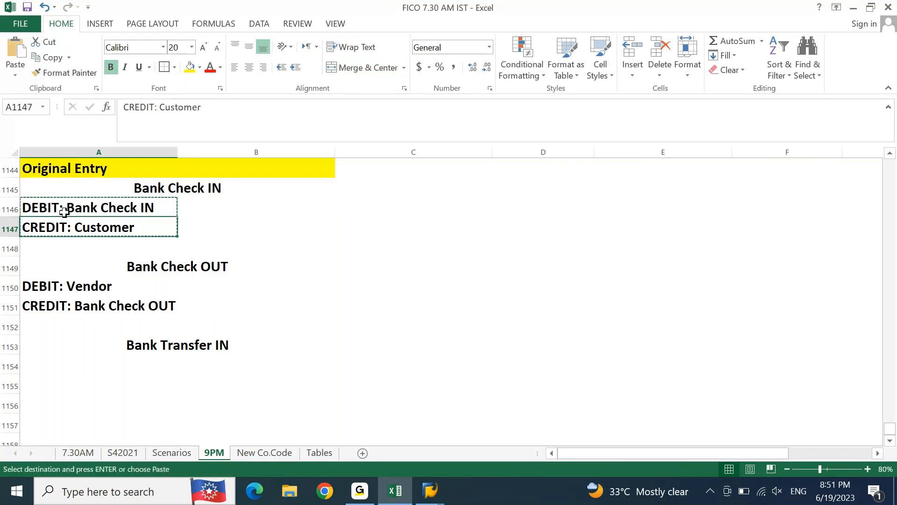
pyautogui.press('Down')
pyautogui.press('Down')
pyautogui.press('Down')
pyautogui.press('Down')
pyautogui.press('Down')
pyautogui.press('Down')
pyautogui.press('Down')
pyautogui.hotkey('ctrl', 'v')
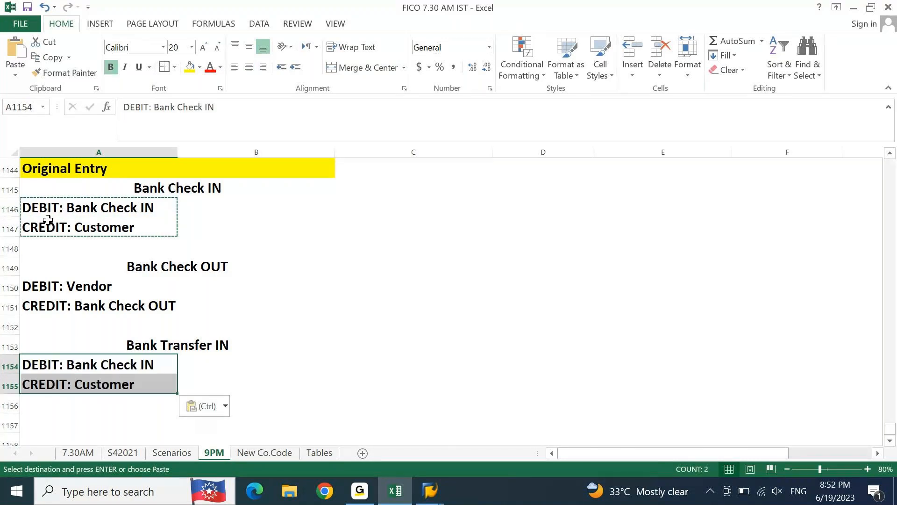
# Step: Change the debit line in cell A1154 to read "DEBIT: Bank Transfer IN"
pyautogui.click(247, 112)
pyautogui.press('Left')
pyautogui.press('Left')
pyautogui.press('Left')
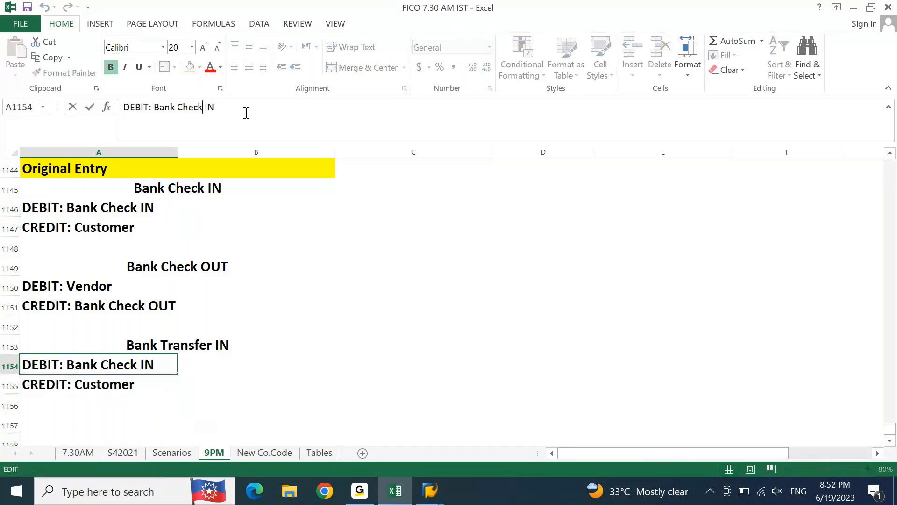
pyautogui.press('BackSpace')
pyautogui.press('BackSpace')
pyautogui.press('BackSpace')
pyautogui.press('BackSpace')
pyautogui.press('BackSpace')
pyautogui.write('Transfer')
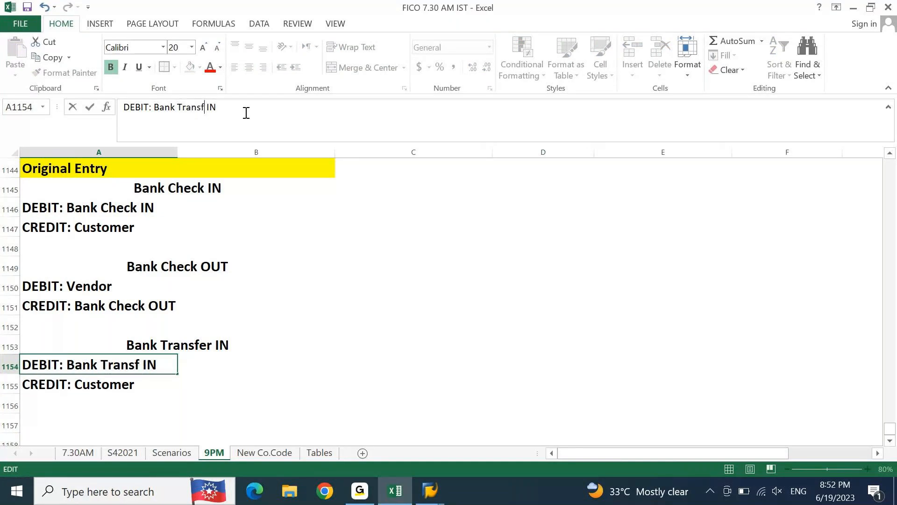
pyautogui.hotkey('ctrl', 'Return')
pyautogui.press('Down')
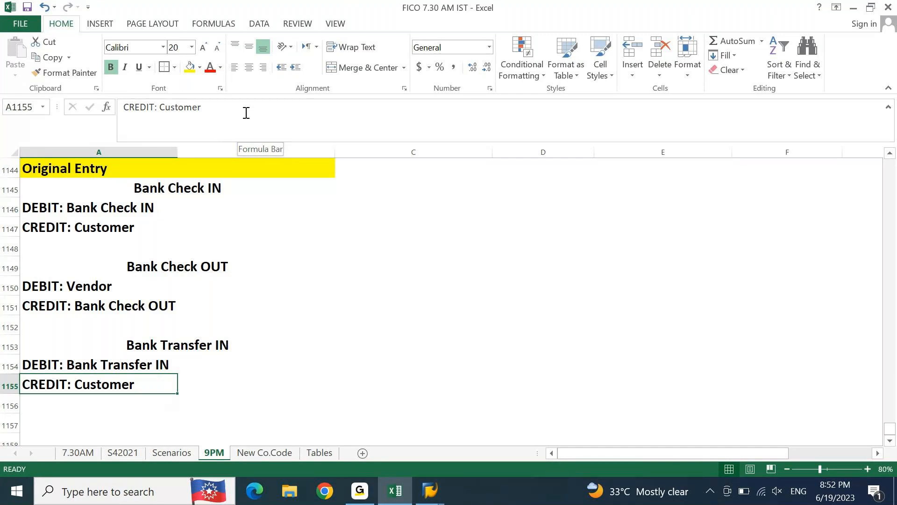
# Step: Copy "Bank Transfer OUT" from cell A1138 of the GL accounts list into cell A1157
pyautogui.press('pageup')
pyautogui.press('Up')
pyautogui.press('Up')
pyautogui.press('Up')
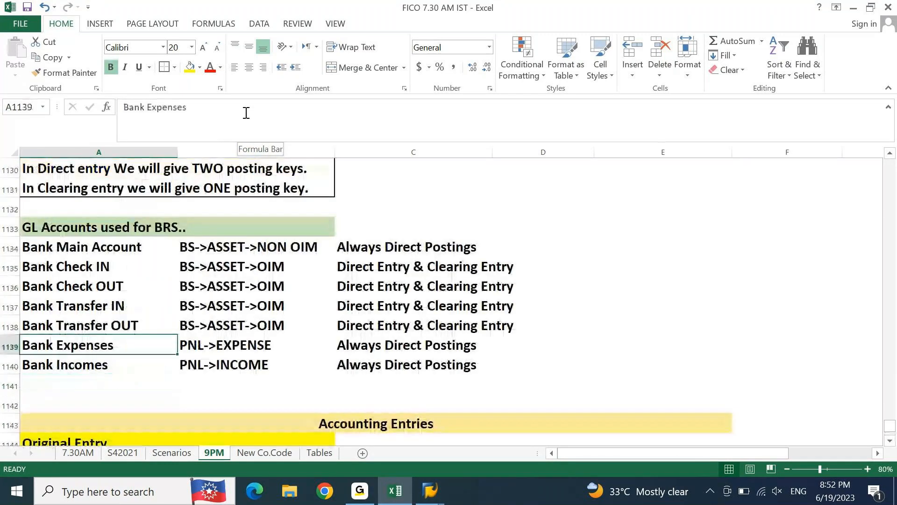
pyautogui.hotkey('ctrl', 'c')
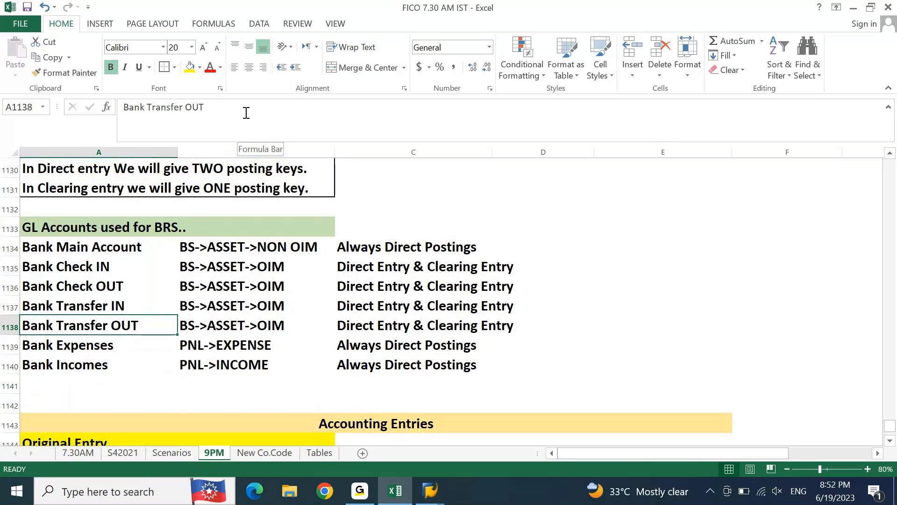
pyautogui.press('pagedown')
pyautogui.press('Down')
pyautogui.press('Down')
pyautogui.press('Down')
pyautogui.press('Down')
pyautogui.press('Down')
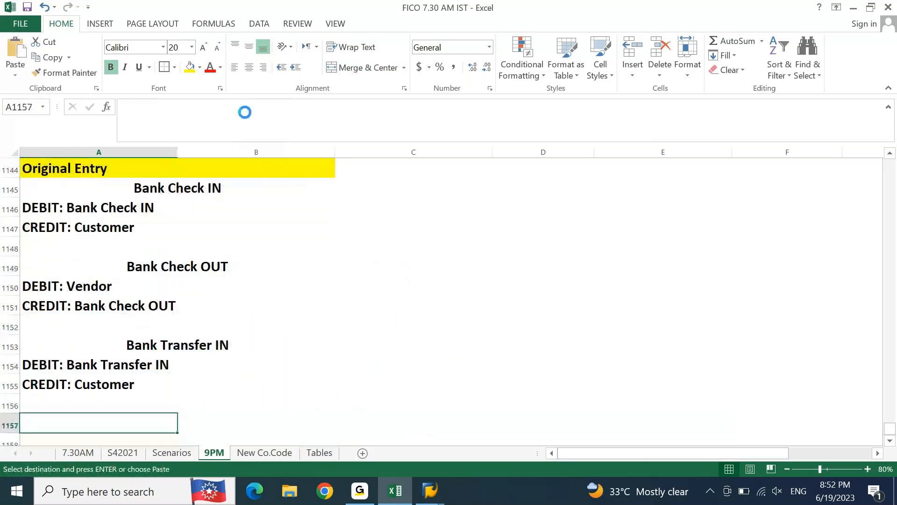
pyautogui.hotkey('ctrl', 'v')
# Step: Merge and center the "Bank Transfer OUT" heading across cells A1157 and B1157
pyautogui.press('Down')
pyautogui.press('Down')
pyautogui.press('Down')
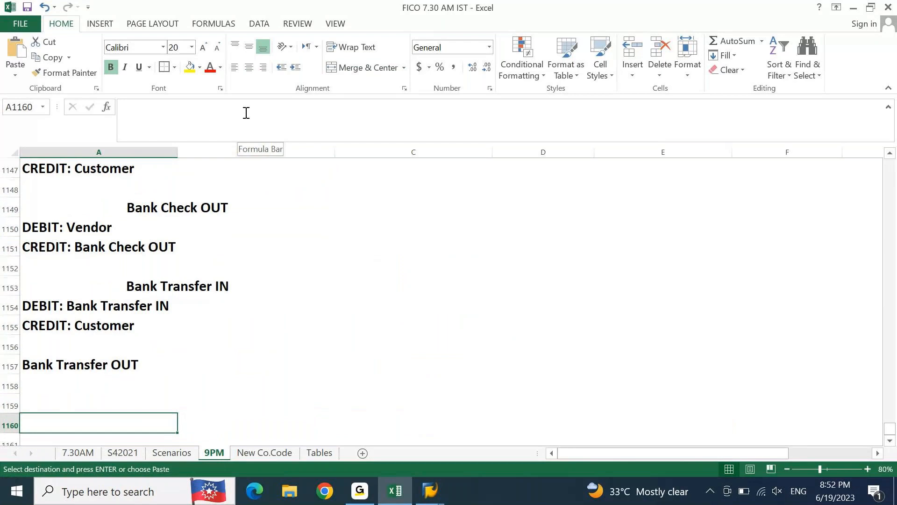
pyautogui.press('Up')
pyautogui.press('Up')
pyautogui.press('Up')
pyautogui.hotkey('shift', 'Right')
pyautogui.click(365, 70)
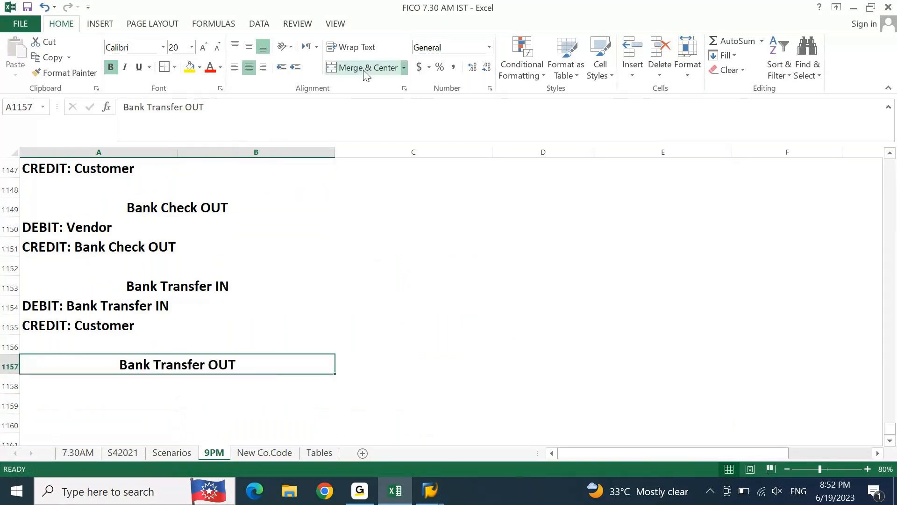
# Step: Copy the Bank Check OUT debit and credit lines from A1150:A1151 into A1158:A1159, under the Bank Transfer OUT heading
pyautogui.press('Up')
pyautogui.press('Up')
pyautogui.press('Up')
pyautogui.press('Up')
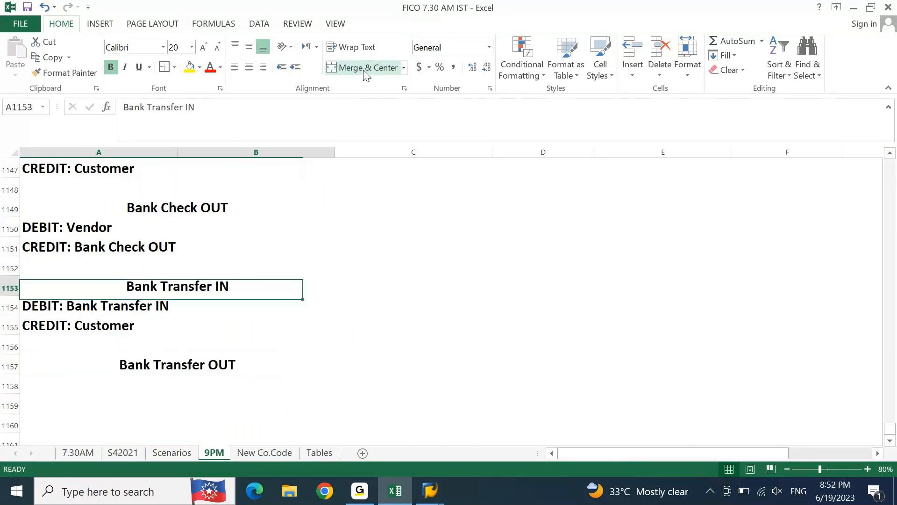
pyautogui.press('Up')
pyautogui.press('Up')
pyautogui.press('Up')
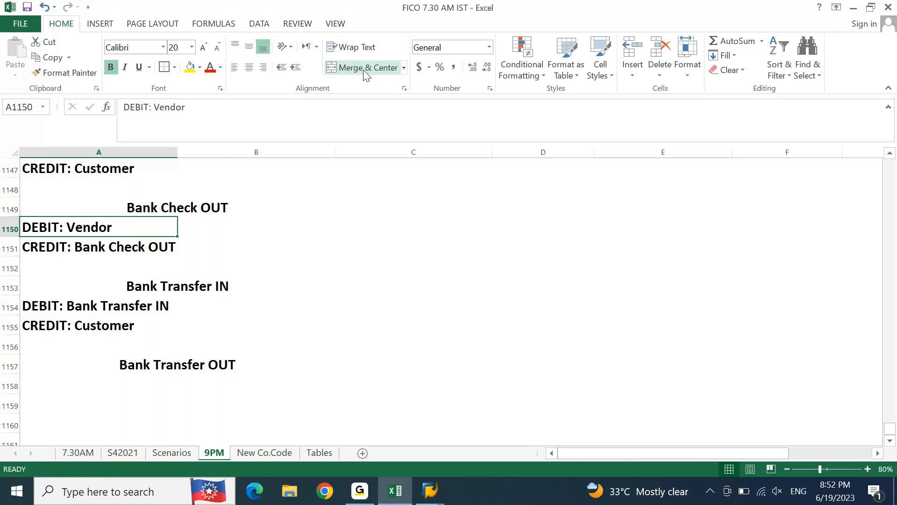
pyautogui.moveTo(64, 226); pyautogui.dragTo(64, 242)
pyautogui.hotkey('ctrl', 'c')
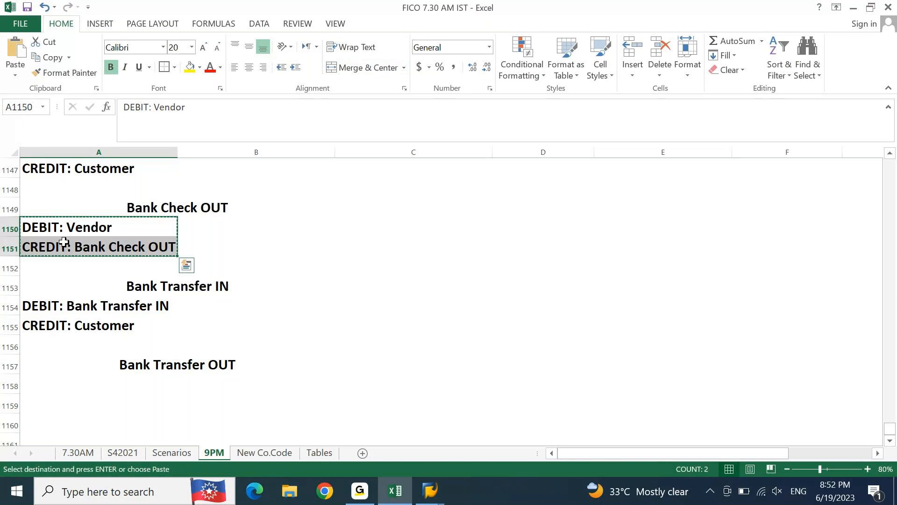
pyautogui.scroll(5, 46, 390)
pyautogui.click(51, 399)
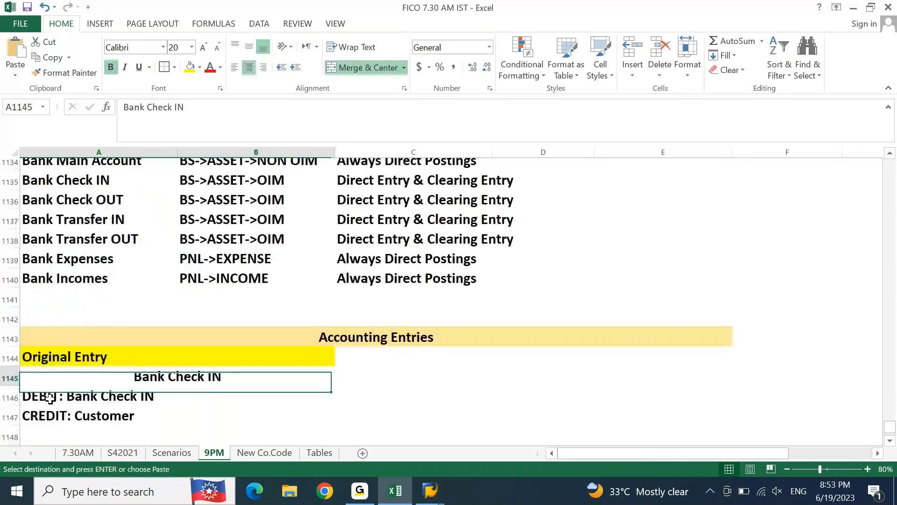
pyautogui.press('Down')
pyautogui.press('Down')
pyautogui.press('Down')
pyautogui.press('Down')
pyautogui.press('Down')
pyautogui.press('Down')
pyautogui.press('Down')
pyautogui.press('Down')
pyautogui.press('Down')
pyautogui.press('Down')
pyautogui.press('Down')
pyautogui.press('Down')
pyautogui.press('Down')
pyautogui.press('Down')
pyautogui.press('Down')
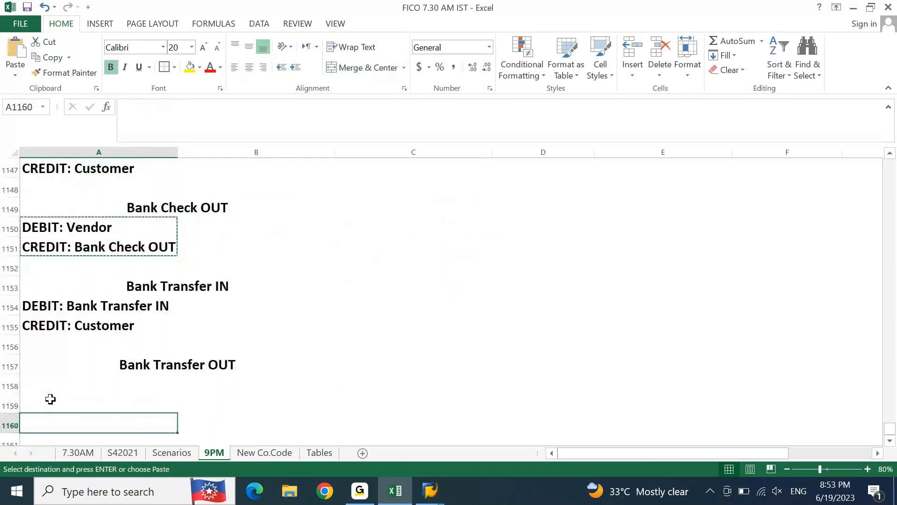
pyautogui.press('Up')
pyautogui.press('Up')
pyautogui.hotkey('ctrl', 'v')
# Step: Change the credit line in cell A1159 to read "CREDIT: Bank Transfer OUT"
pyautogui.click(68, 385)
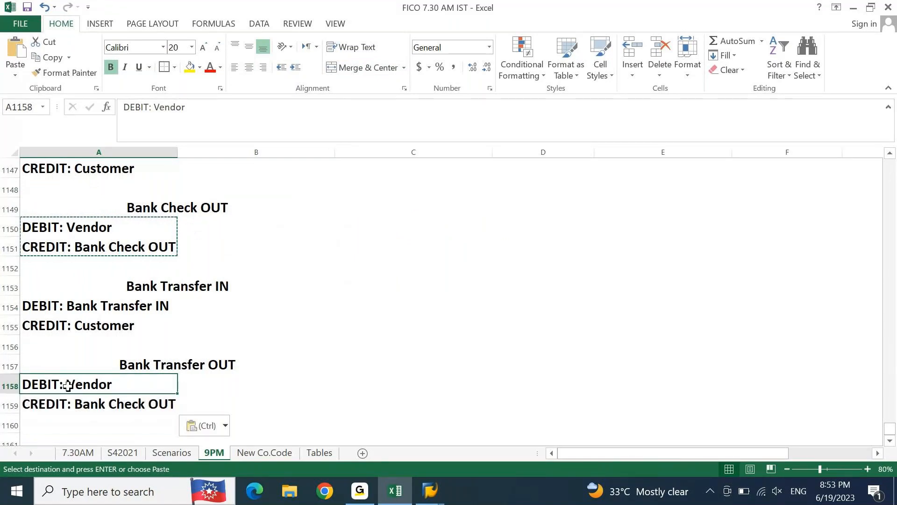
pyautogui.click(46, 410)
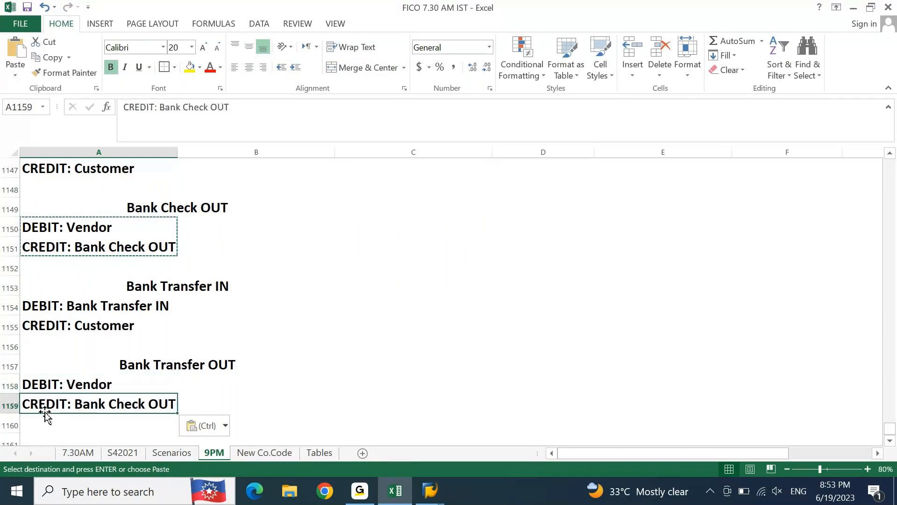
pyautogui.click(270, 111)
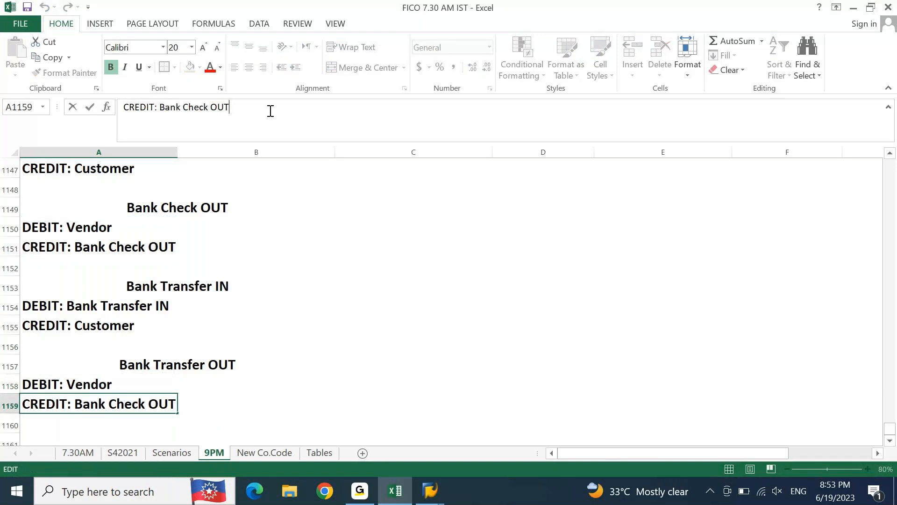
pyautogui.hotkey('ctrl', 'shift', 'Left')
pyautogui.write('Tra')
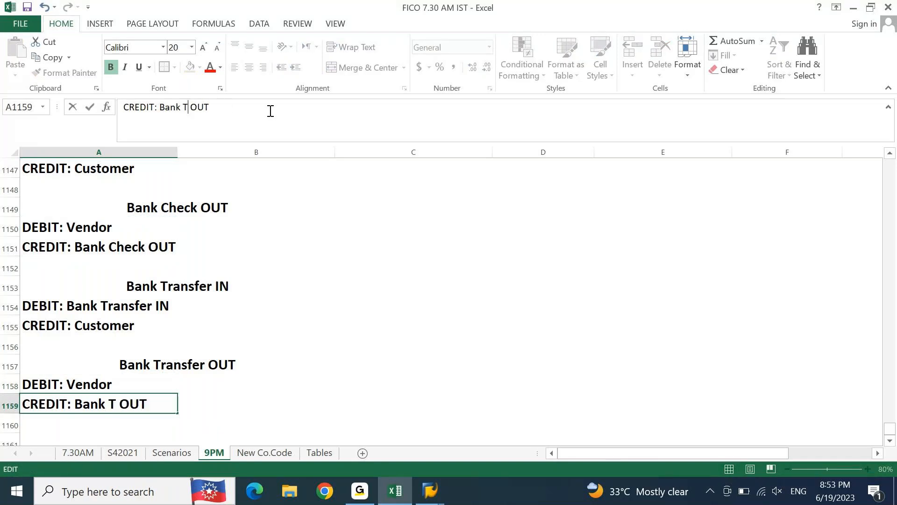
pyautogui.write('ns')
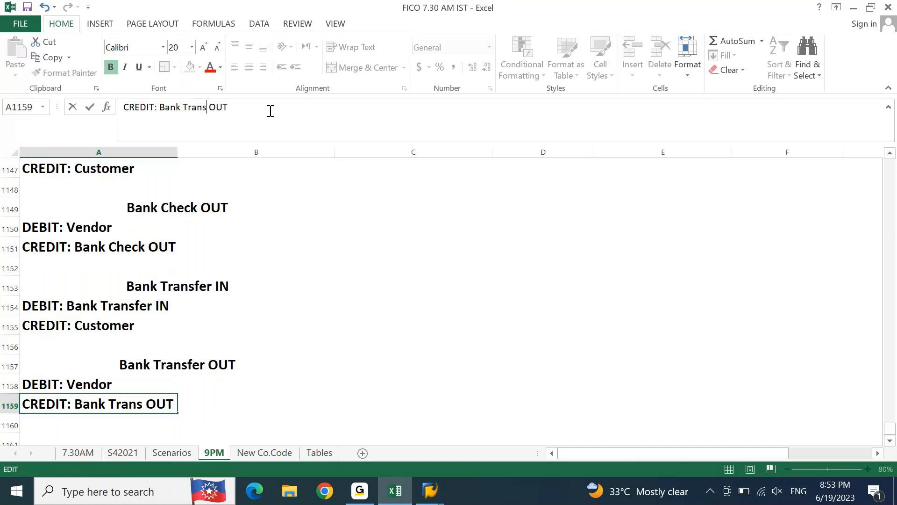
pyautogui.write('fer')
pyautogui.press('Return')
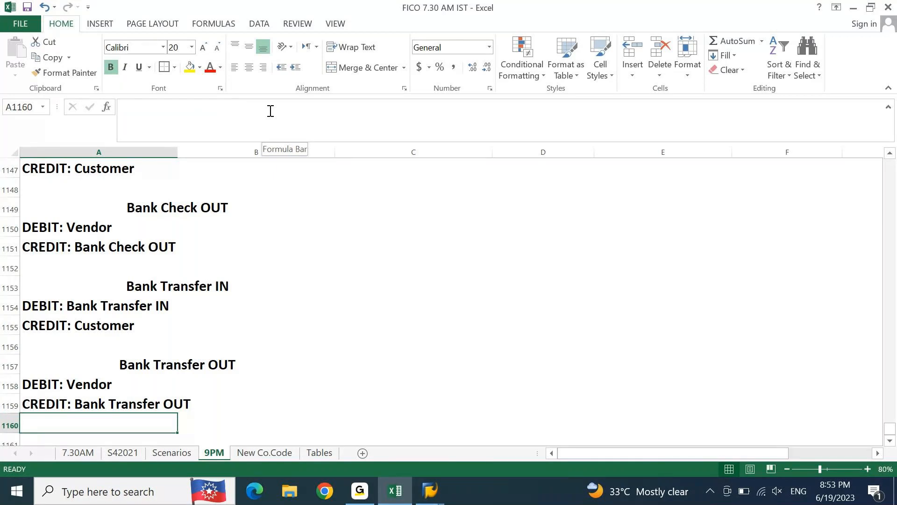
pyautogui.press('Up')
pyautogui.press('Up')
pyautogui.press('Up')
pyautogui.press('Up')
pyautogui.press('Up')
pyautogui.press('Up')
pyautogui.press('Up')
pyautogui.press('Up')
pyautogui.press('Up')
pyautogui.press('Up')
pyautogui.press('Up')
pyautogui.press('Up')
pyautogui.press('Up')
pyautogui.press('Up')
pyautogui.press('Up')
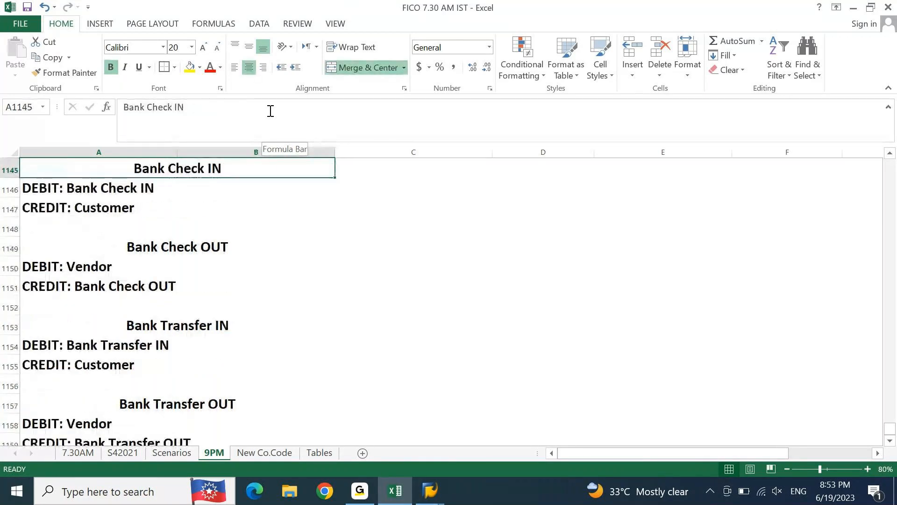
# Step: Review the original entry blocks under Accounting Entries, from Bank Check IN through Bank Transfer OUT
pyautogui.click(787, 469)
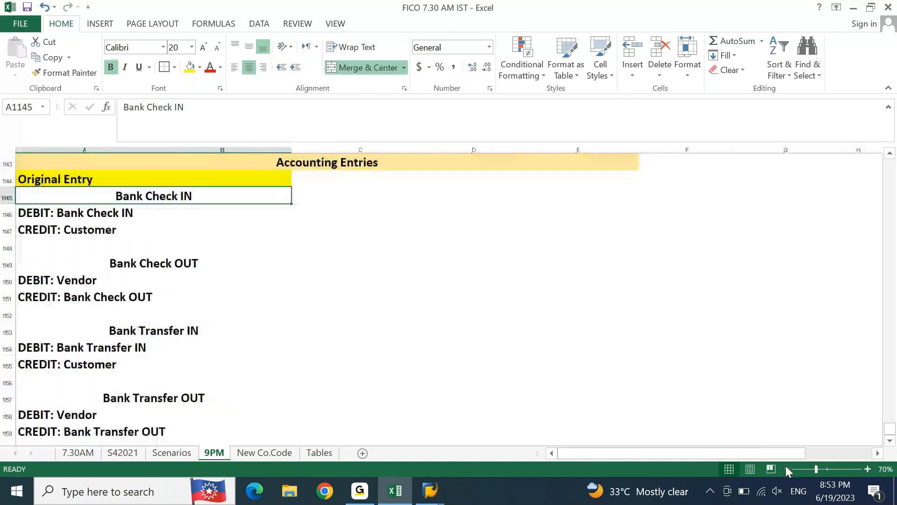
pyautogui.click(889, 441)
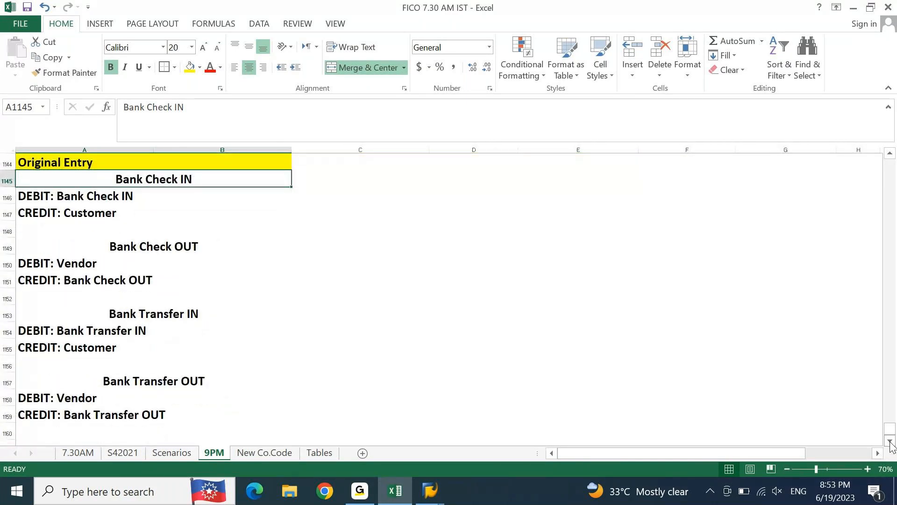
pyautogui.click(893, 158)
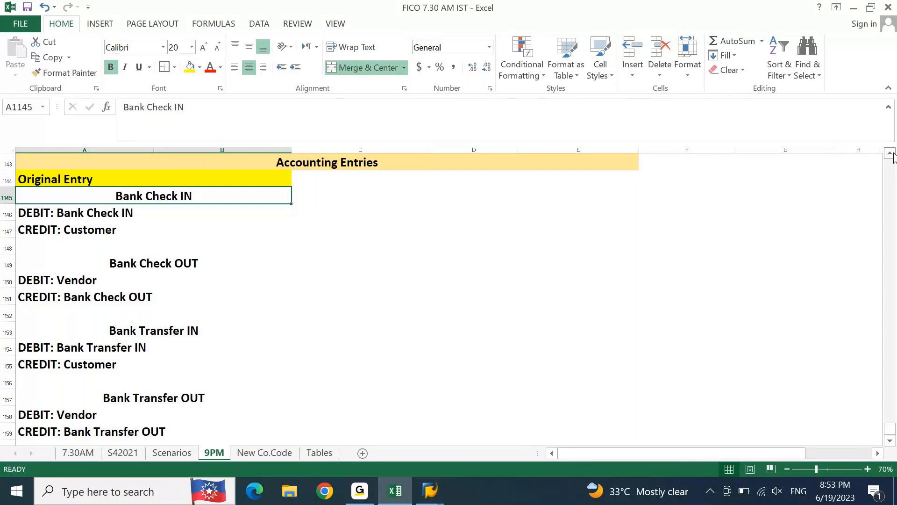
pyautogui.hotkey('shift', 'Down')
pyautogui.hotkey('shift', 'Down')
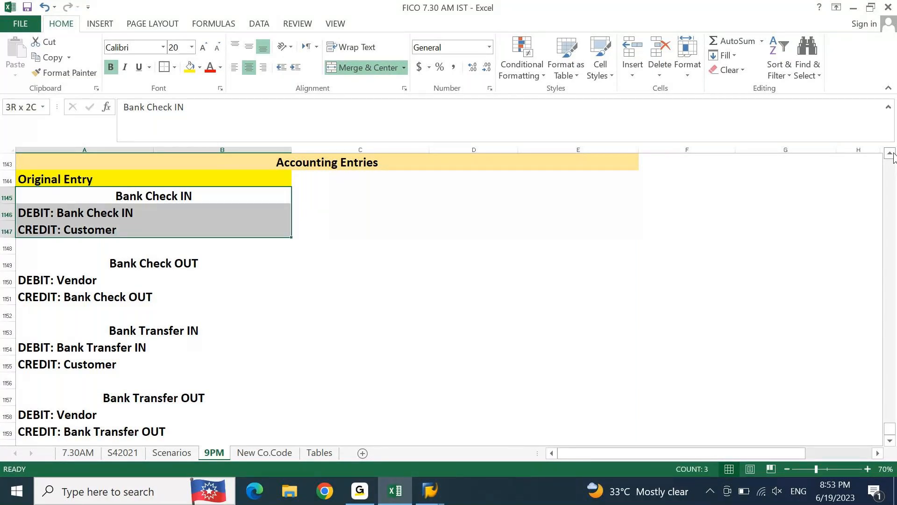
pyautogui.press('Down')
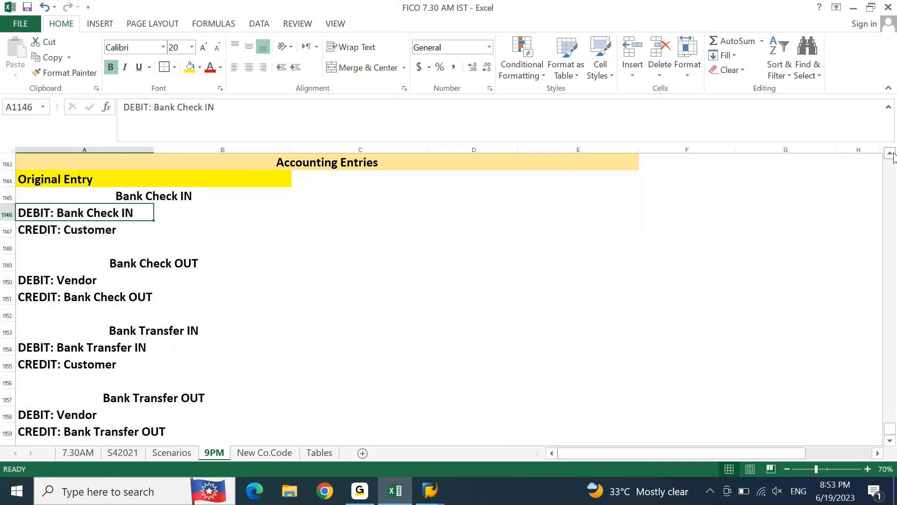
pyautogui.press('Down')
pyautogui.press('Down')
pyautogui.press('Up')
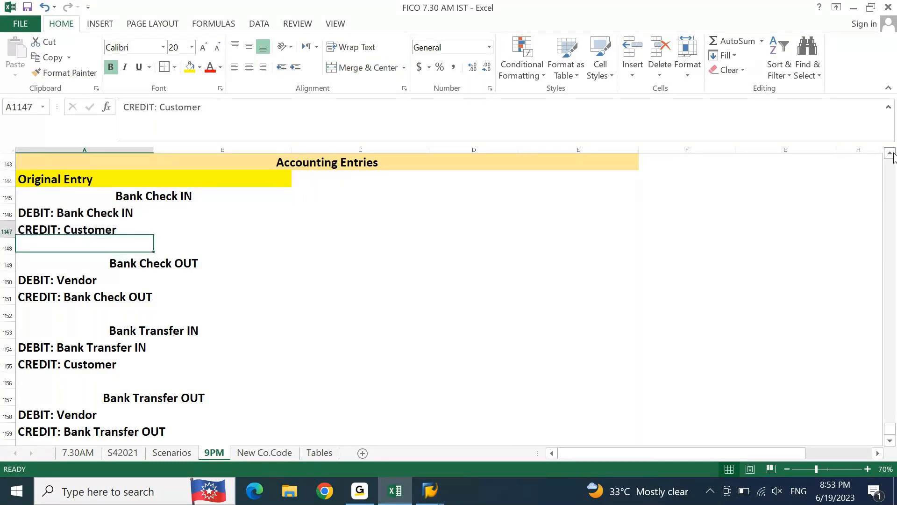
pyautogui.press('Up')
pyautogui.press('Up')
pyautogui.press('Up')
pyautogui.press('Up')
pyautogui.press('Up')
pyautogui.press('Up')
pyautogui.press('Up')
pyautogui.press('Up')
pyautogui.hotkey('ctrl', 'c')
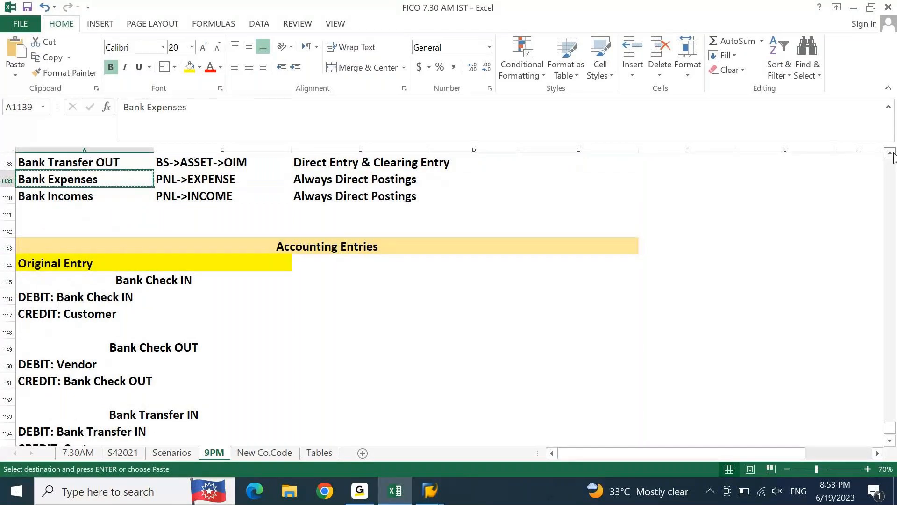
pyautogui.press('Escape')
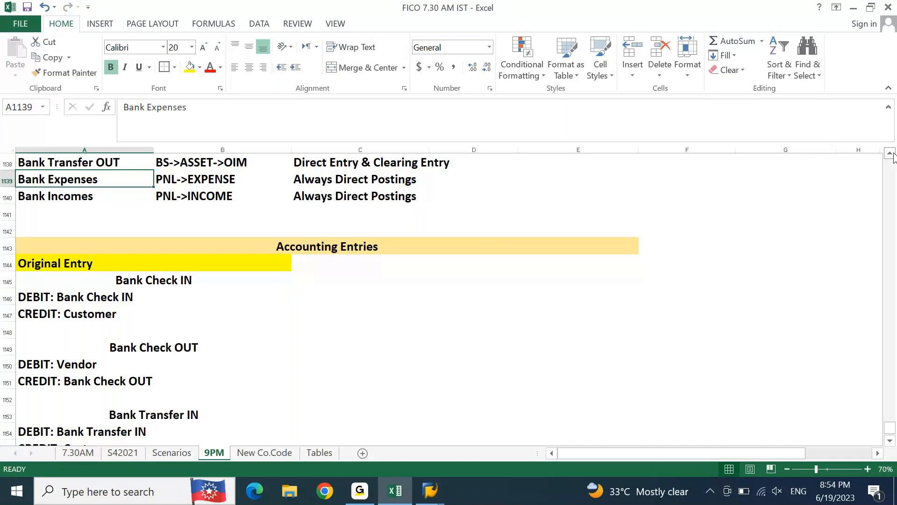
# Step: Merge and center the "Original Entry" heading across cells A1144 and B1144
pyautogui.press('Down')
pyautogui.press('Down')
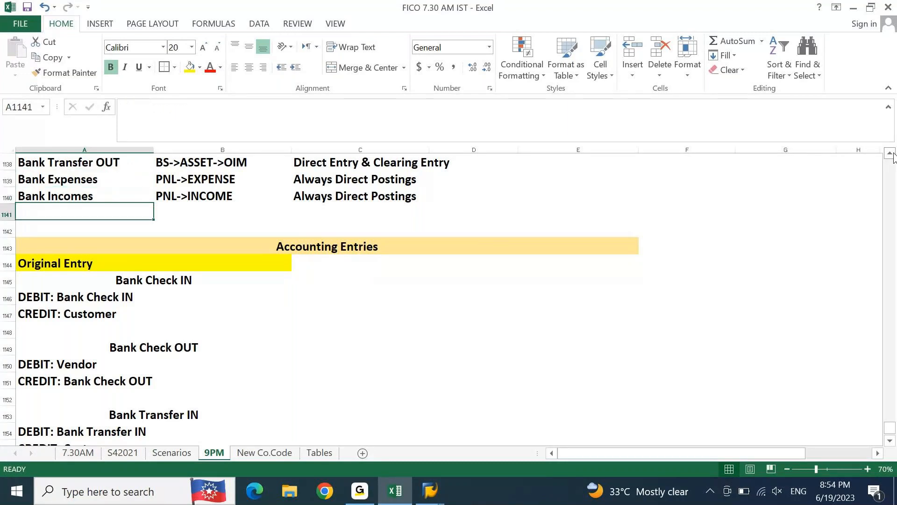
pyautogui.press('Down')
pyautogui.press('Down')
pyautogui.press('Down')
pyautogui.hotkey('shift', 'Right')
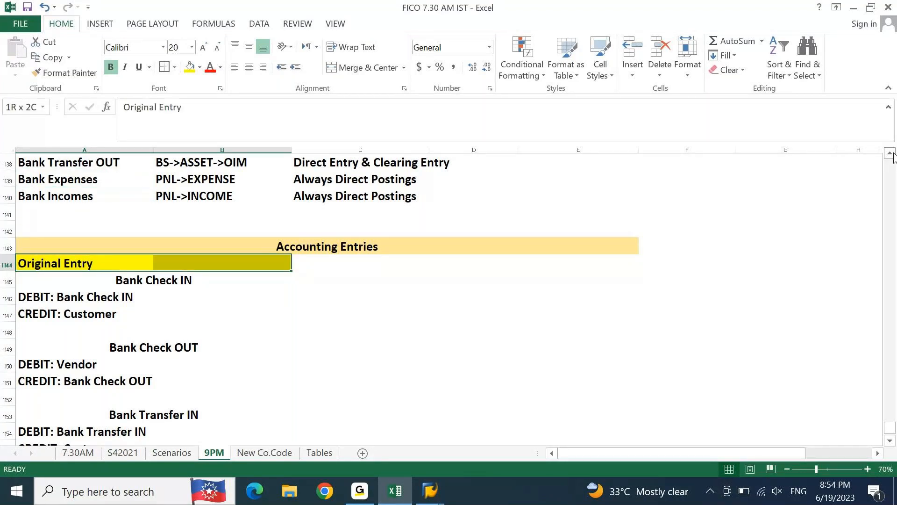
pyautogui.click(382, 70)
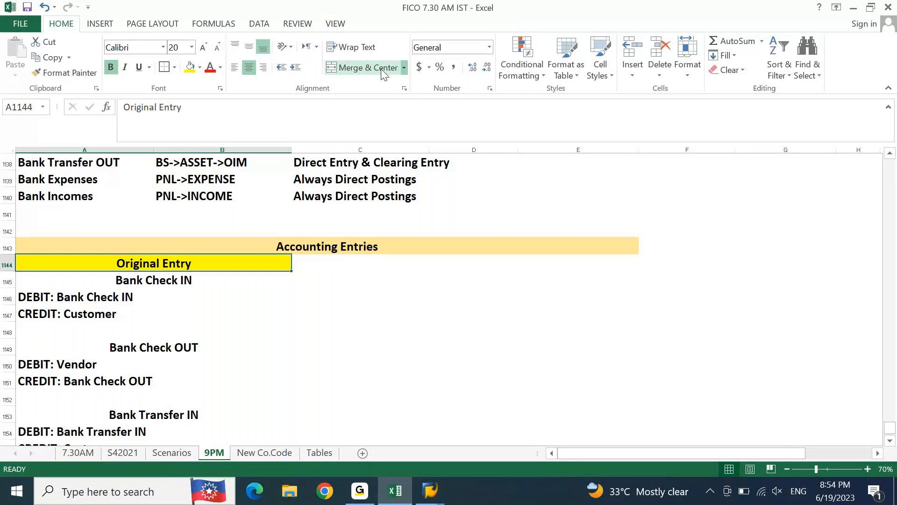
# Step: Extend the heading in A1144 to read "Original Entry (Always in Sub A/C's)"
pyautogui.press('Down')
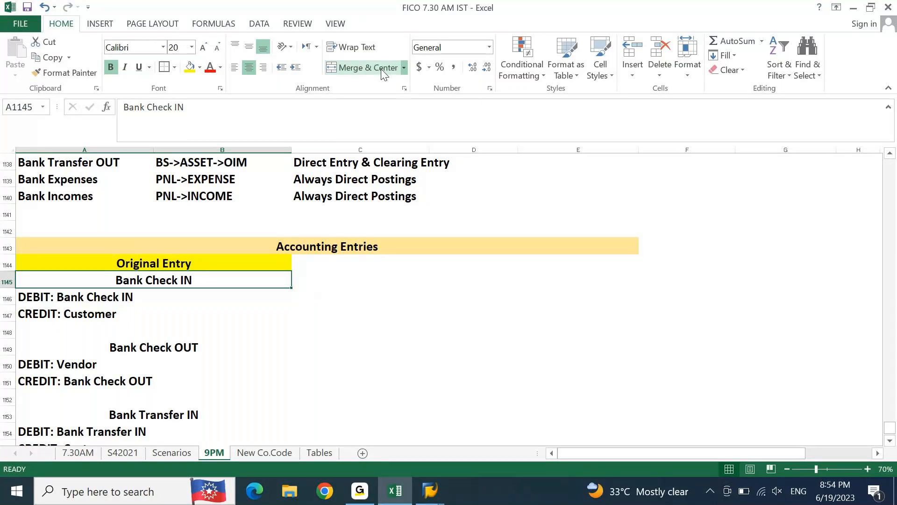
pyautogui.press('Up')
pyautogui.press('F2')
pyautogui.write('(')
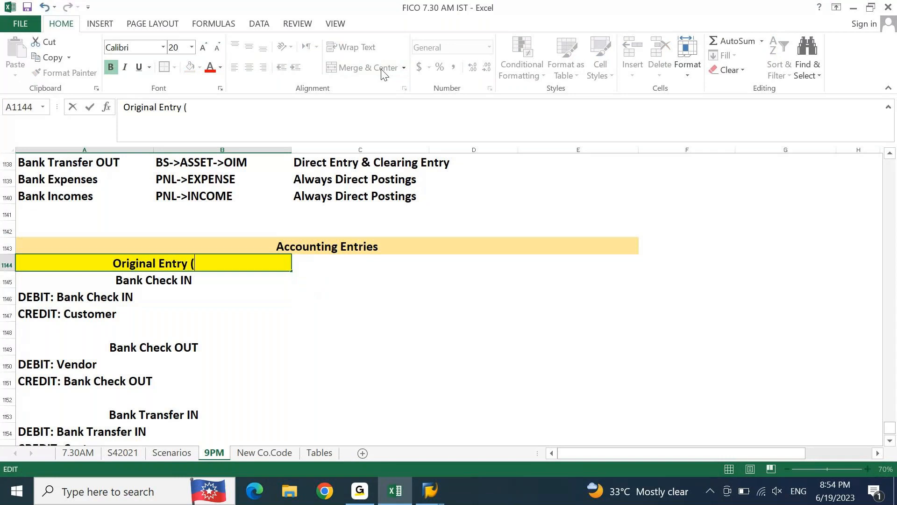
pyautogui.write('Al')
pyautogui.write('y')
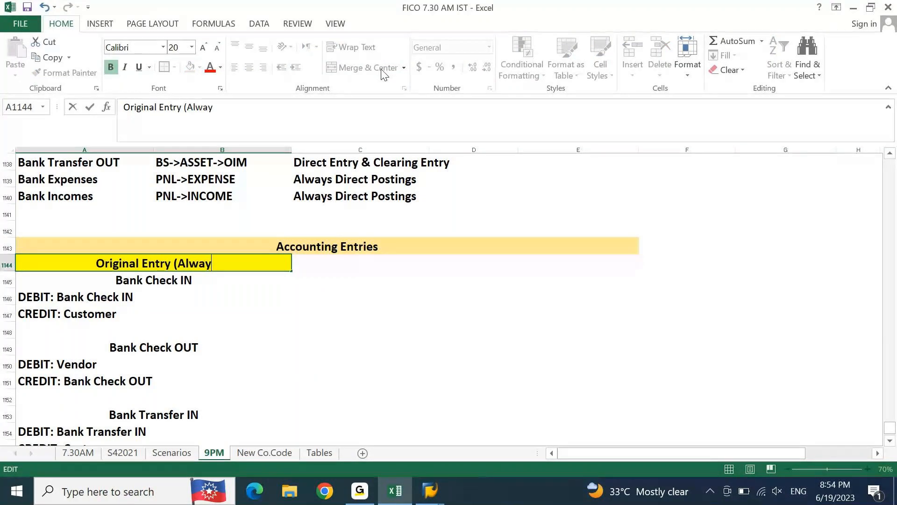
pyautogui.write('s in Sub A')
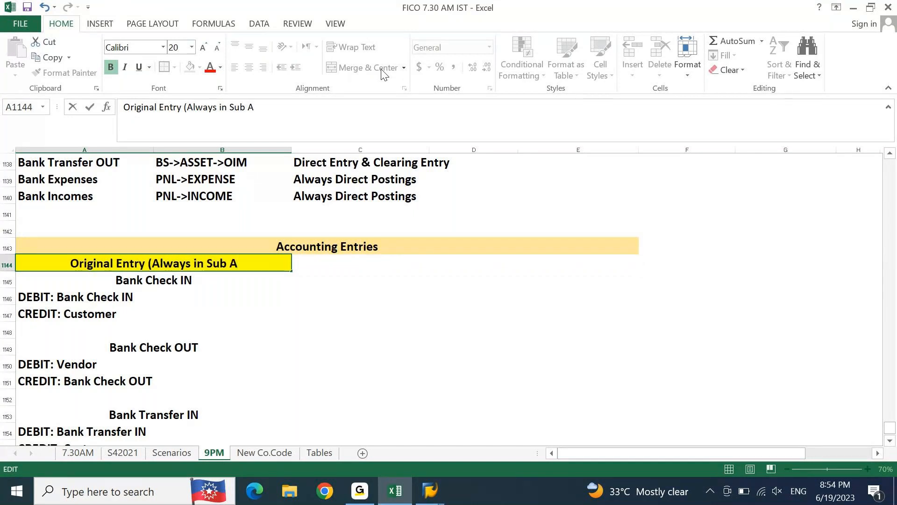
pyautogui.write("/C's)")
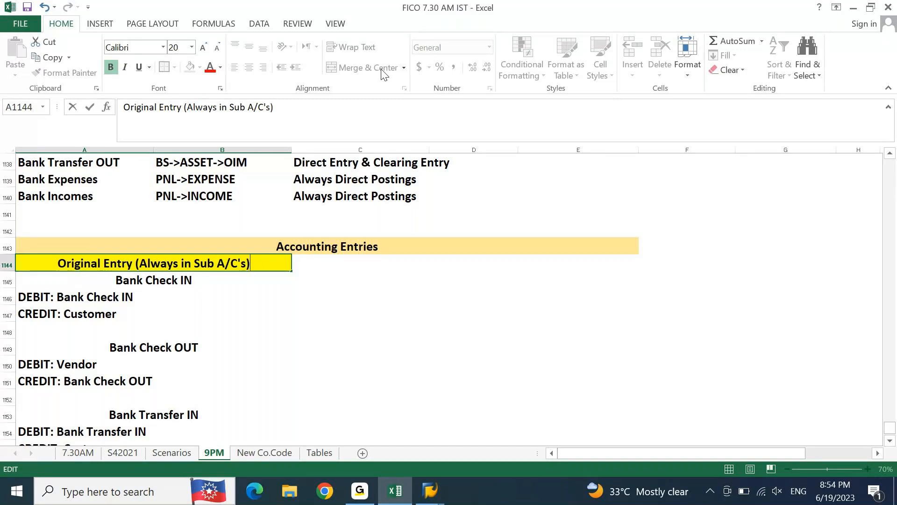
pyautogui.press('Return')
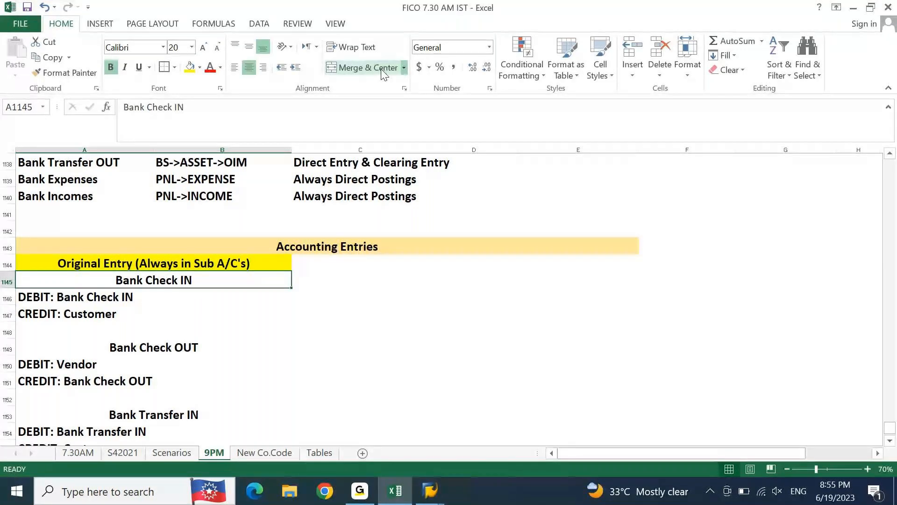
# Step: Fill cells D1144:E1144, beside the Original Entry heading, with light green
pyautogui.press('Up')
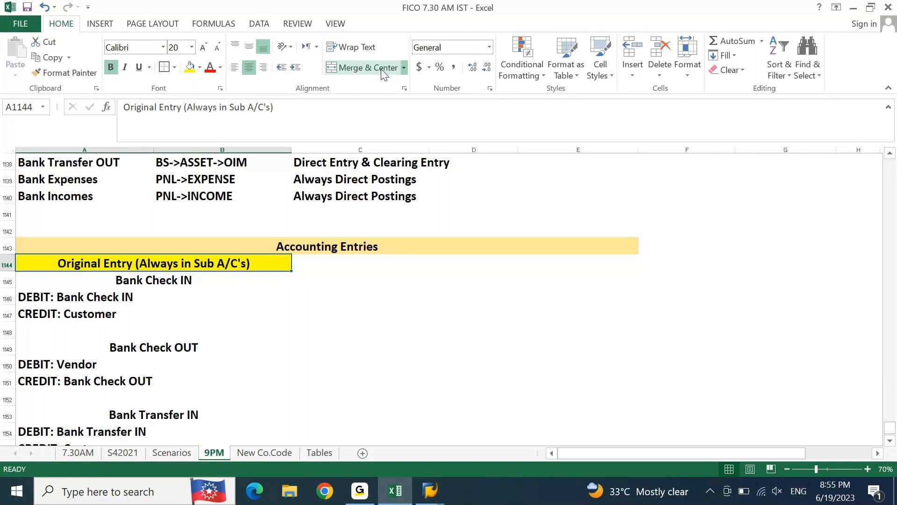
pyautogui.press('Right')
pyautogui.press('Right')
pyautogui.hotkey('shift', 'Right')
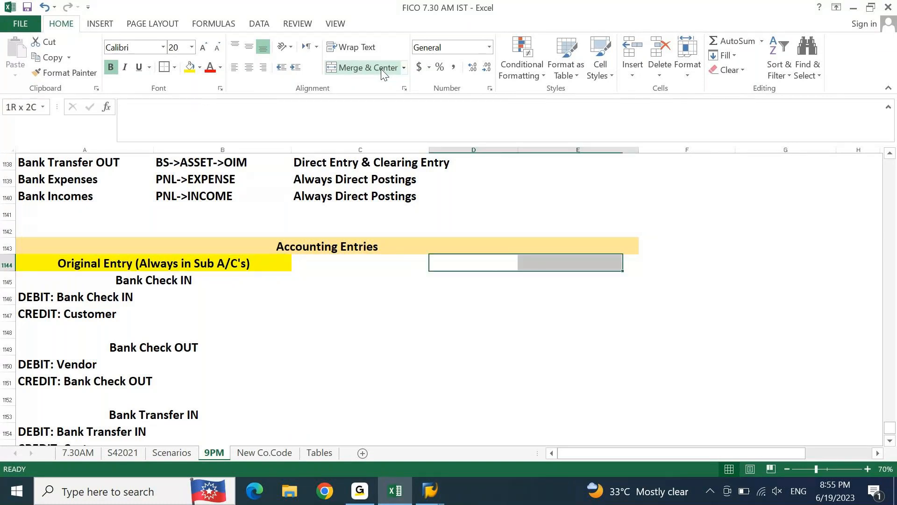
pyautogui.hotkey('shift', 'Right')
pyautogui.hotkey('shift', 'Left')
pyautogui.press('Left')
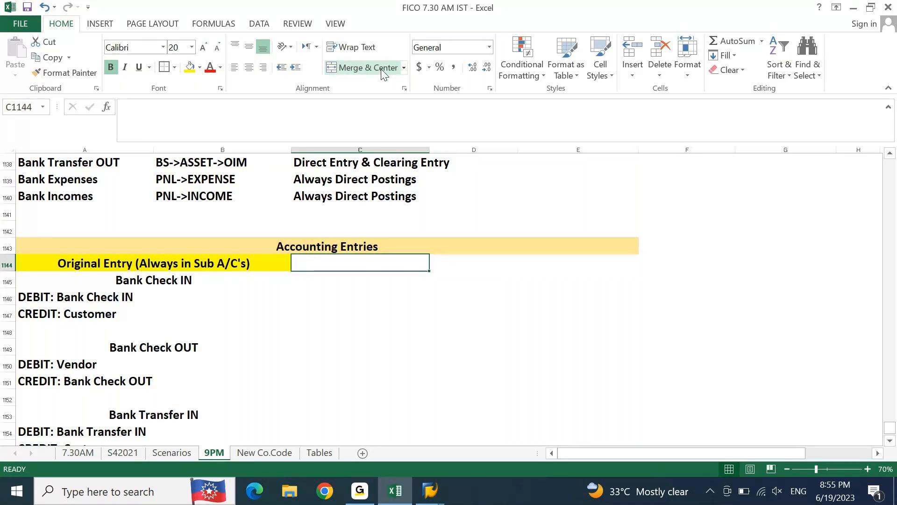
pyautogui.press('Right')
pyautogui.hotkey('shift', 'Right')
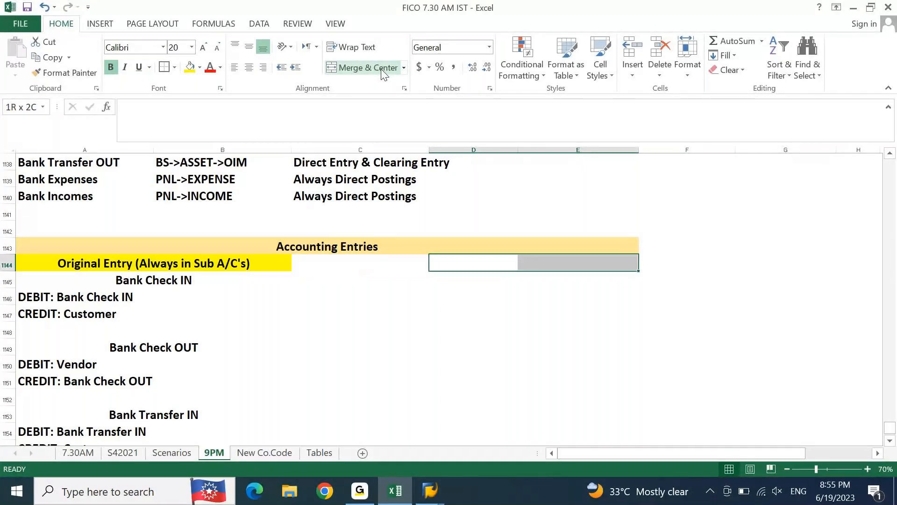
pyautogui.click(201, 68)
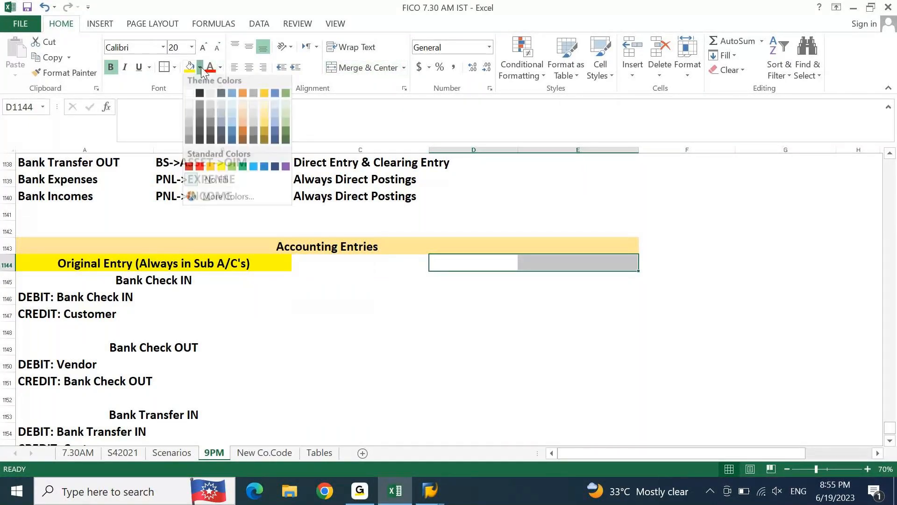
pyautogui.click(233, 169)
# Step: Enter the heading "BRS Entry ( Always in Main A/C's)" in the green cell D1144
pyautogui.press('Left')
pyautogui.press('Right')
pyautogui.write('BRS En')
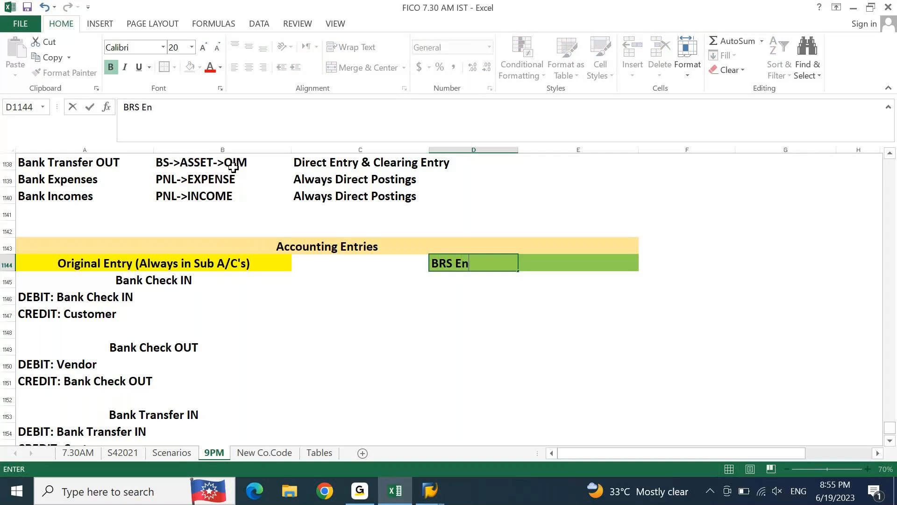
pyautogui.write('try ( Always')
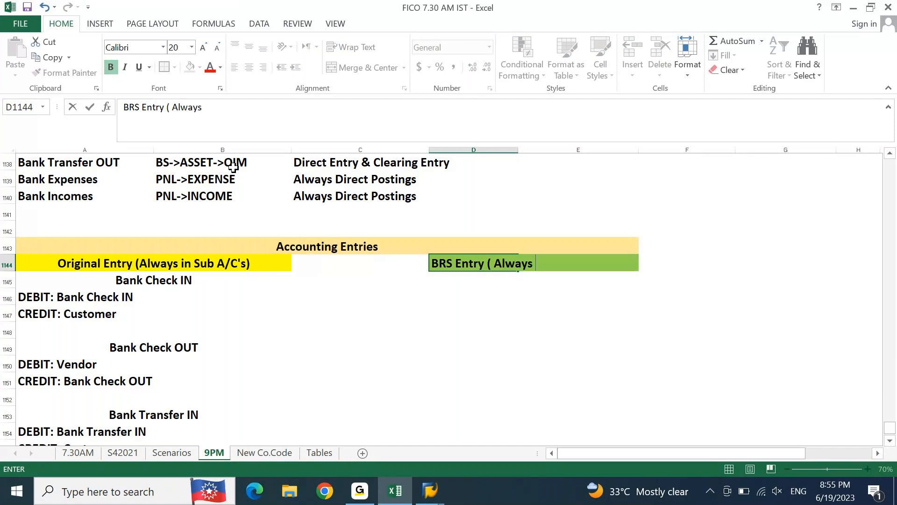
pyautogui.write(' in Main A')
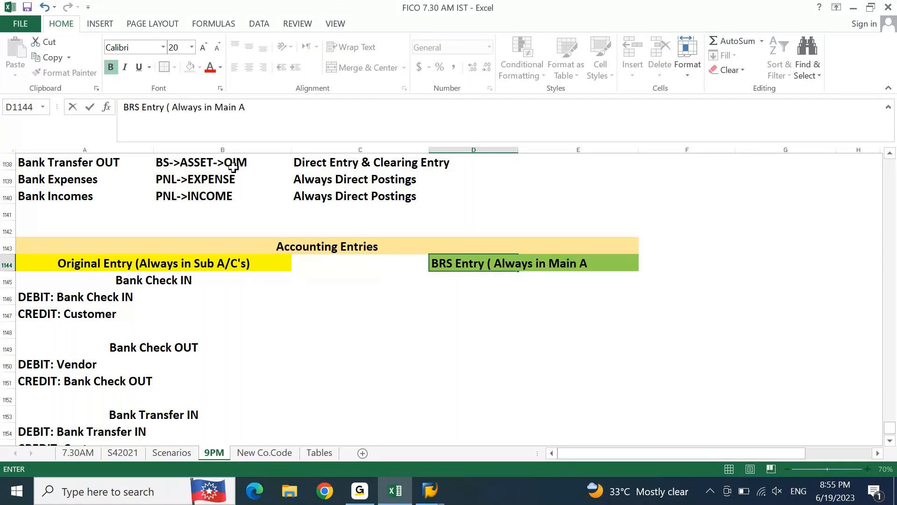
pyautogui.write("/C's)")
pyautogui.press('Return')
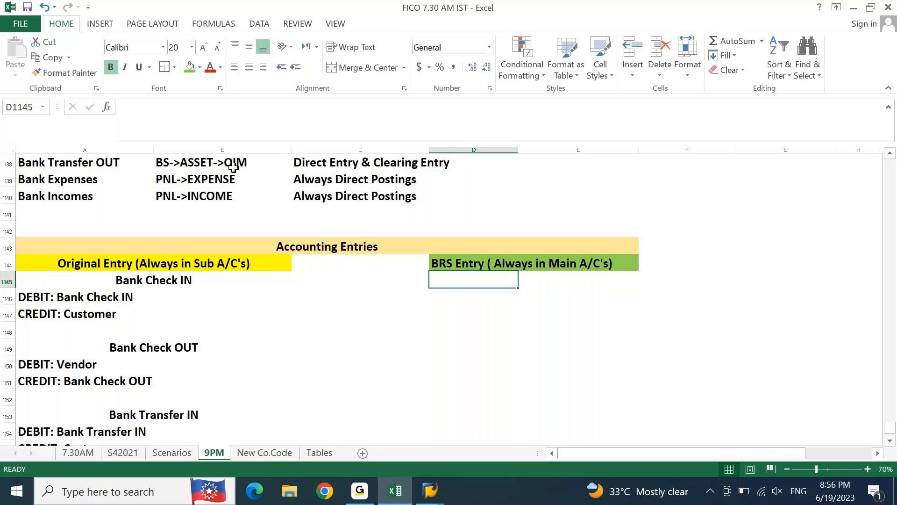
# Step: Copy the merged "Bank Check IN" heading from A1145 into D1145, under the BRS Entry heading
pyautogui.hotkey('ctrl', 'c')
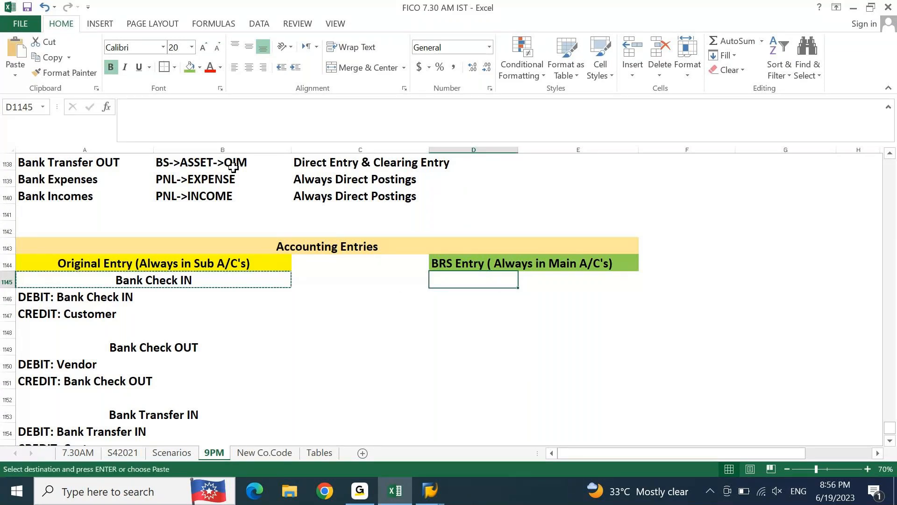
pyautogui.hotkey('ctrl', 'v')
pyautogui.press('Escape')
pyautogui.press('Escape')
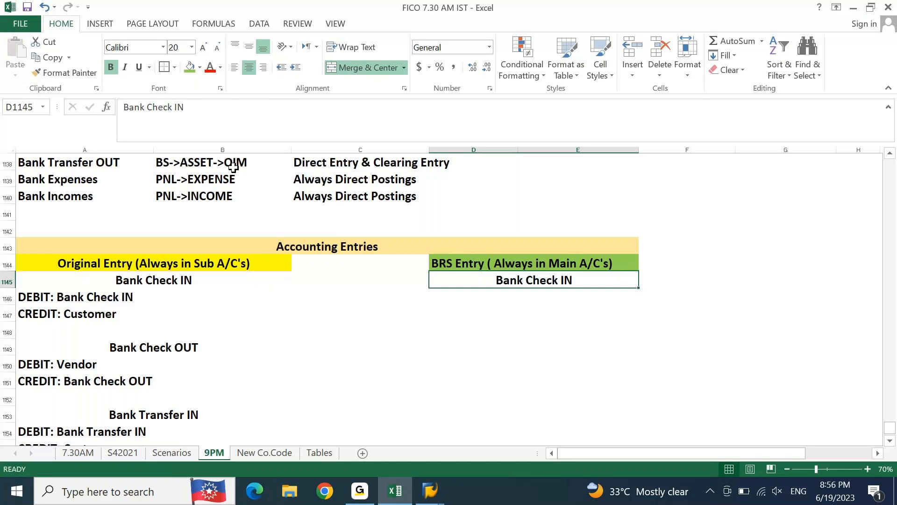
# Step: Enter the note "The Bank Main GL is always posted to the same side of Bank Sub GL posted in Original entry" in G1145
pyautogui.press('Down')
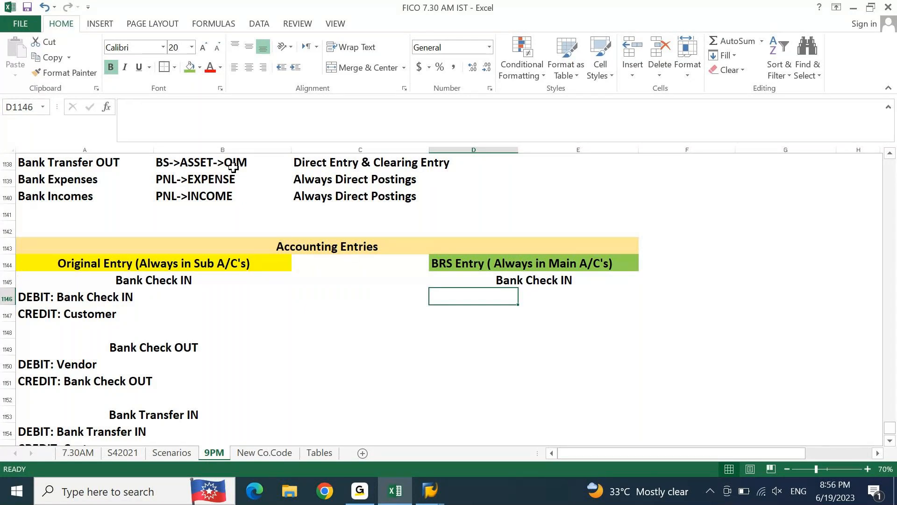
pyautogui.press('Right')
pyautogui.press('Right')
pyautogui.press('Right')
pyautogui.press('Right')
pyautogui.press('Right')
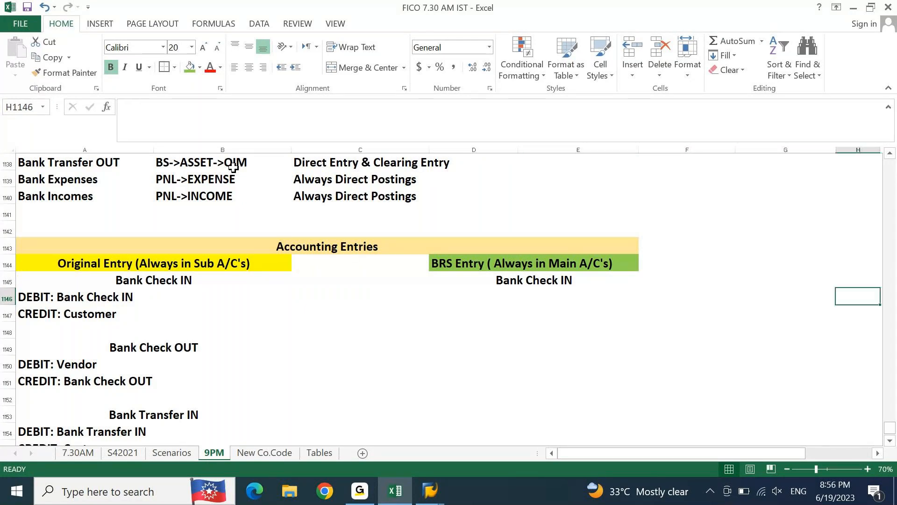
pyautogui.press('Left')
pyautogui.press('Left')
pyautogui.press('Up')
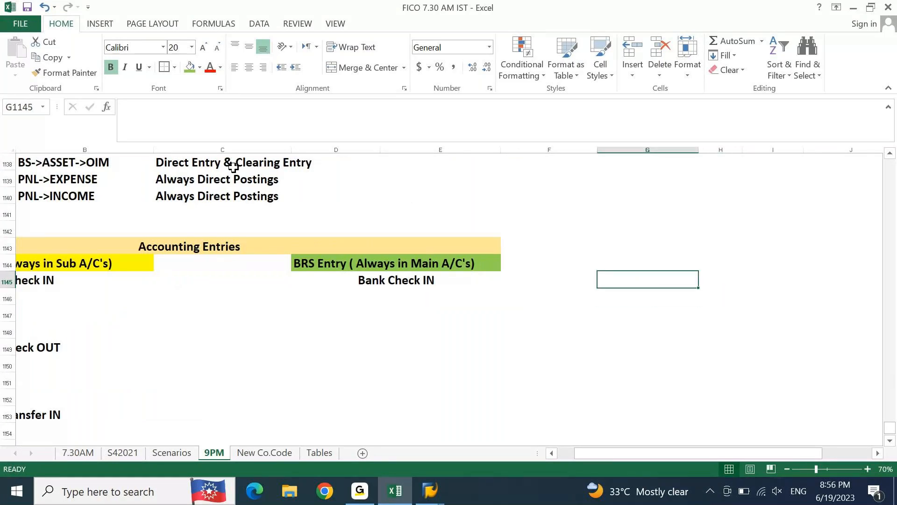
pyautogui.write('The ')
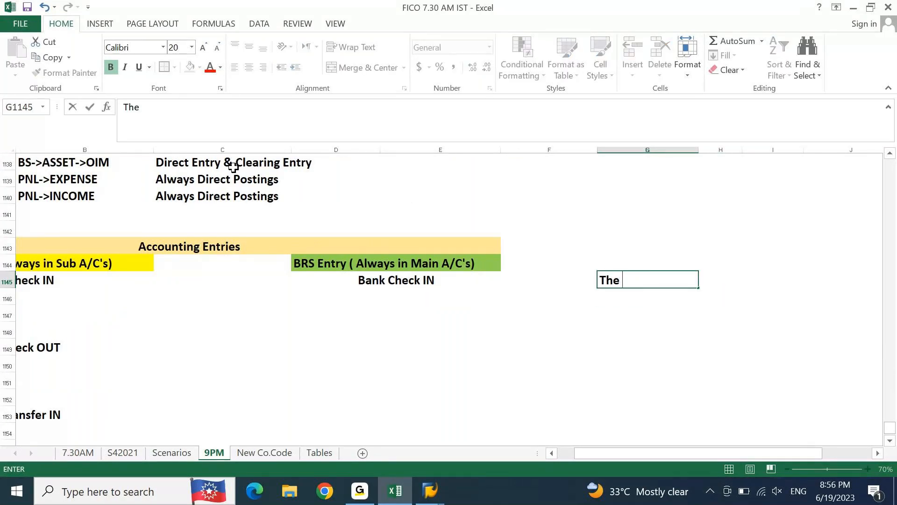
pyautogui.write('BAnk M')
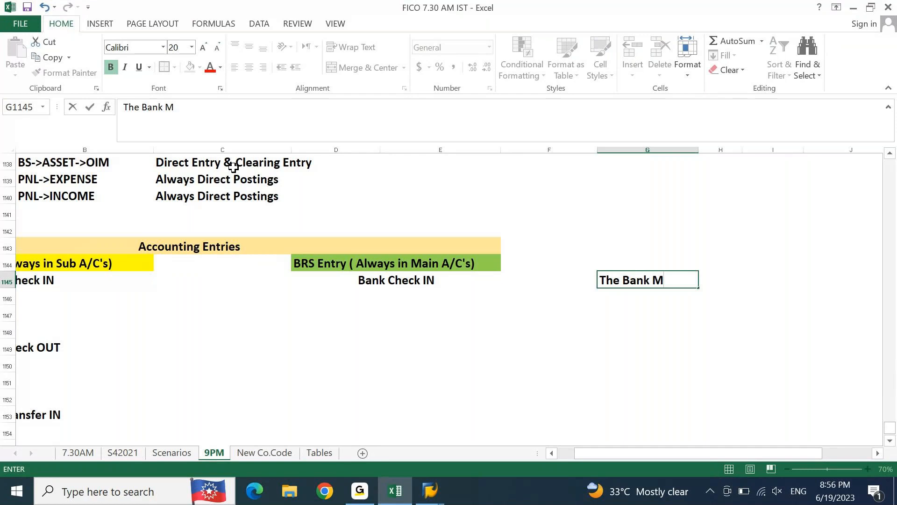
pyautogui.write('ain GL is always posye')
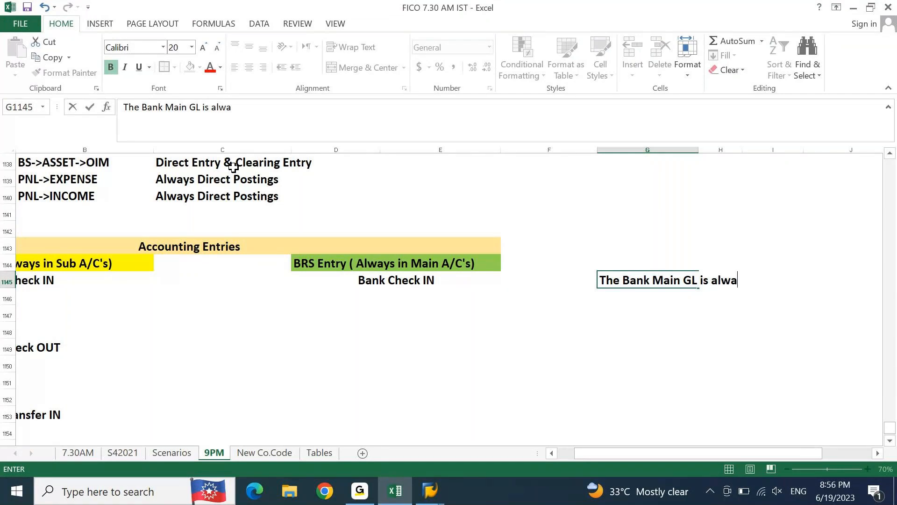
pyautogui.press('BackSpace')
pyautogui.press('BackSpace')
pyautogui.write('ted yo')
pyautogui.press('BackSpace')
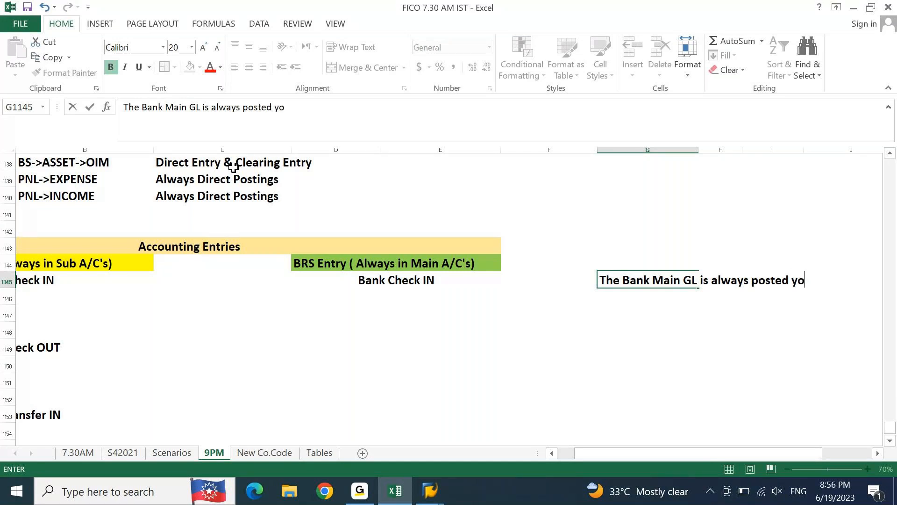
pyautogui.press('BackSpace')
pyautogui.press('BackSpace')
pyautogui.write('to the same side o')
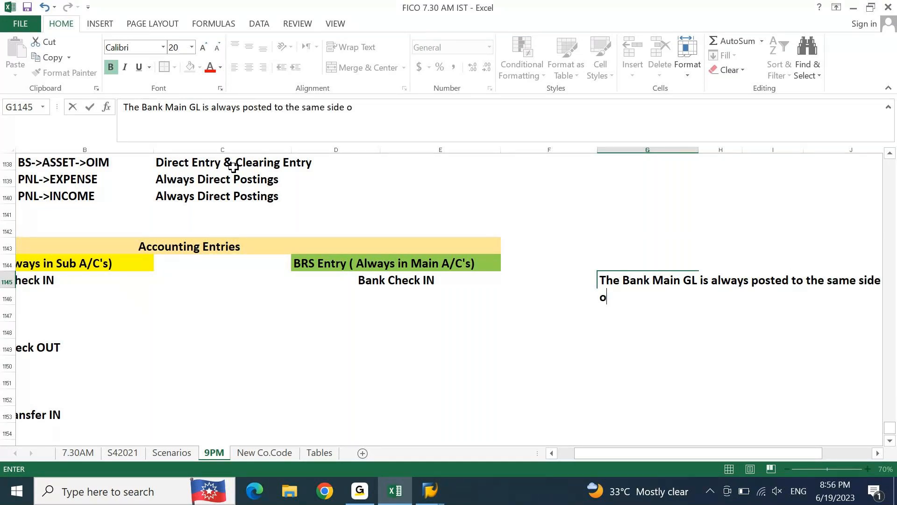
pyautogui.write('f Bank Sub GL ')
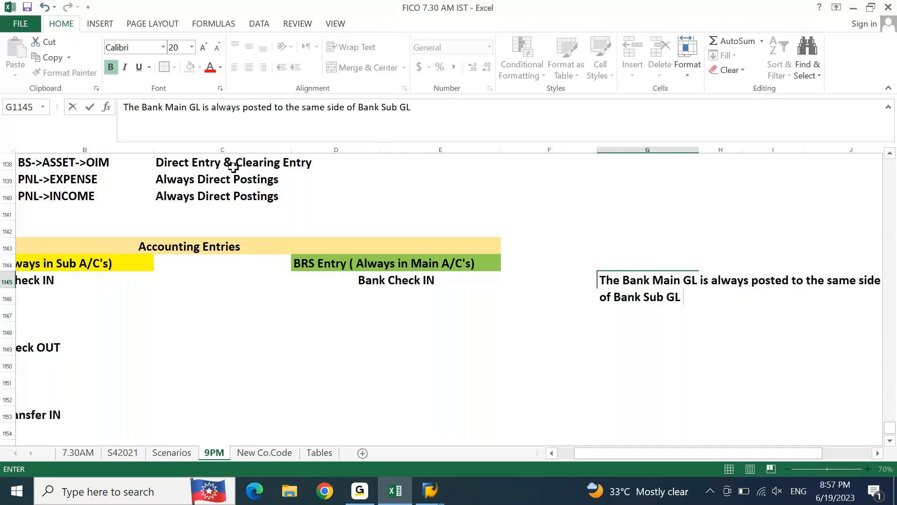
pyautogui.write('p')
pyautogui.press('BackSpace')
pyautogui.write('posted')
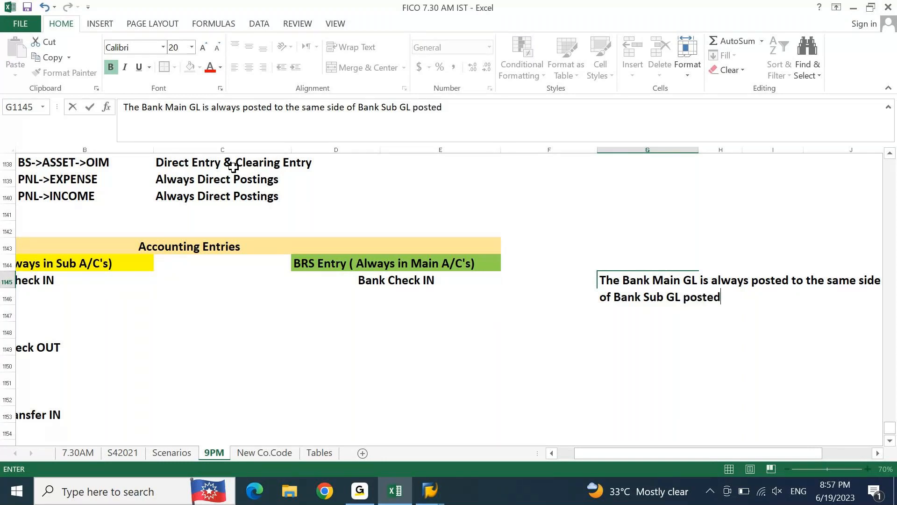
pyautogui.write(' in Original en')
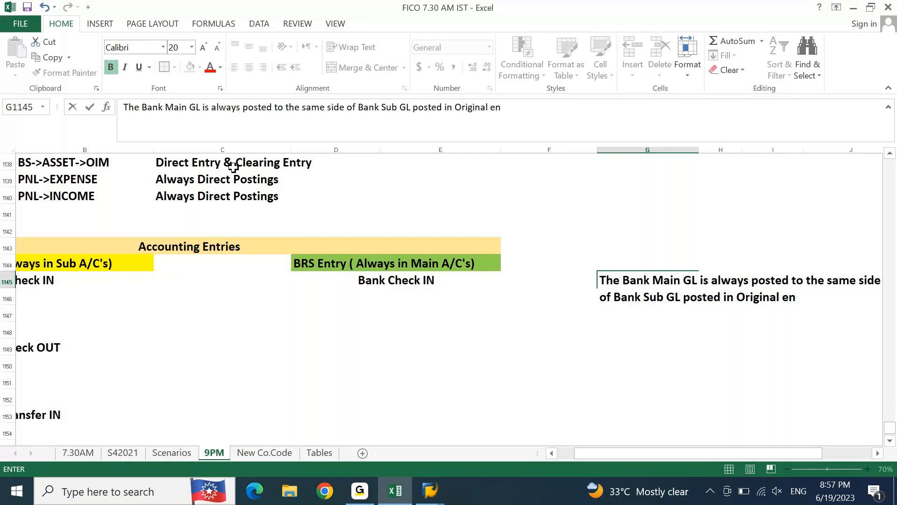
pyautogui.press('Up')
pyautogui.press('Up')
pyautogui.press('Up')
pyautogui.press('Up')
pyautogui.press('Up')
pyautogui.press('Up')
pyautogui.press('Left')
pyautogui.press('Left')
pyautogui.press('Down')
pyautogui.press('Down')
pyautogui.press('Down')
pyautogui.press('Down')
pyautogui.press('Down')
pyautogui.press('Down')
pyautogui.press('Right')
pyautogui.press('Right')
pyautogui.press('F2')
pyautogui.press('Return')
# Step: Read through the full length of the Bank Main GL posting rule written in row 1145
pyautogui.press('Up')
pyautogui.press('Right')
pyautogui.press('Right')
pyautogui.press('Right')
pyautogui.press('Right')
pyautogui.press('Right')
pyautogui.press('Right')
pyautogui.press('Left')
pyautogui.press('Left')
pyautogui.press('Left')
pyautogui.press('Left')
pyautogui.press('Left')
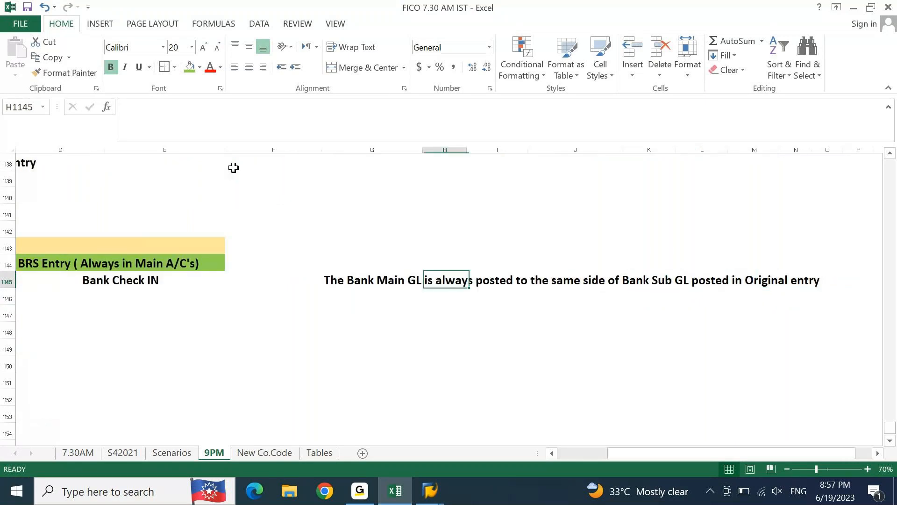
pyautogui.press('Left')
pyautogui.press('Down')
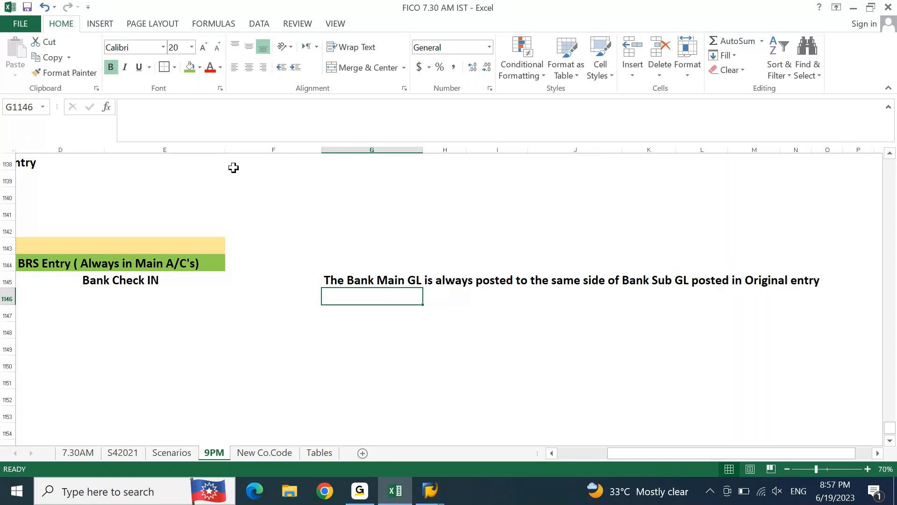
pyautogui.press('Up')
pyautogui.press('Left')
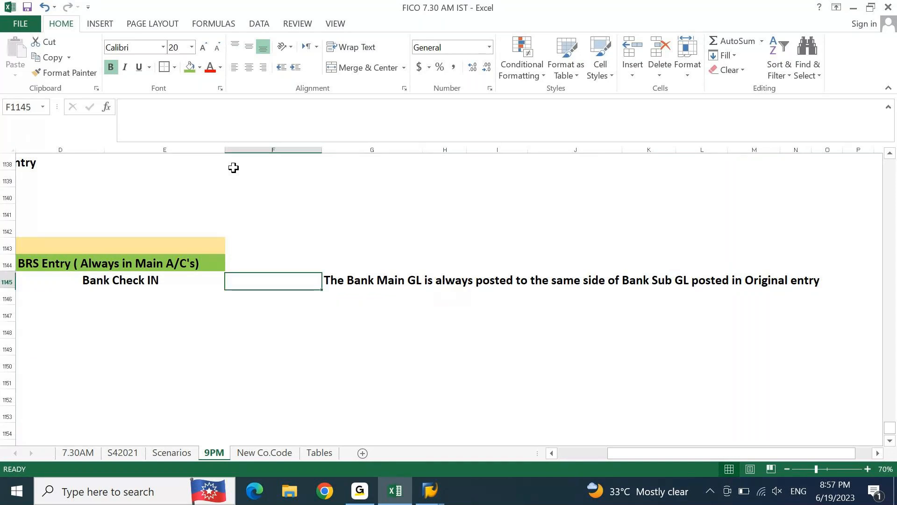
# Step: Compare the original Bank Check IN debit line in A1146 with the empty BRS Entry cell D1146
pyautogui.press('Left')
pyautogui.press('Left')
pyautogui.press('Left')
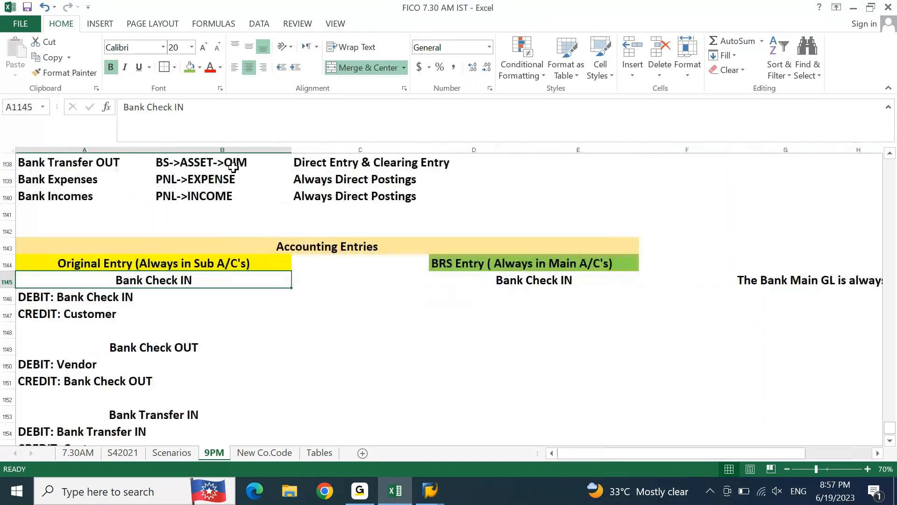
pyautogui.press('Down')
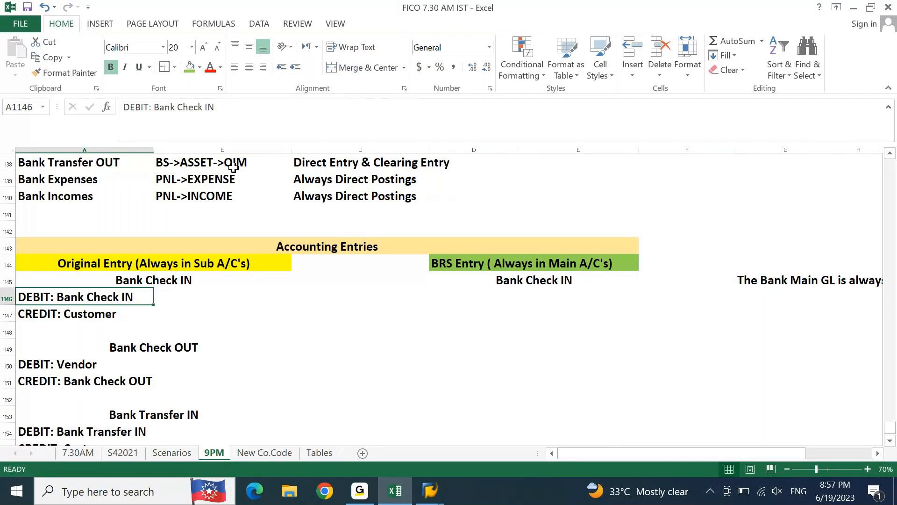
pyautogui.press('Right')
pyautogui.press('Right')
pyautogui.press('Right')
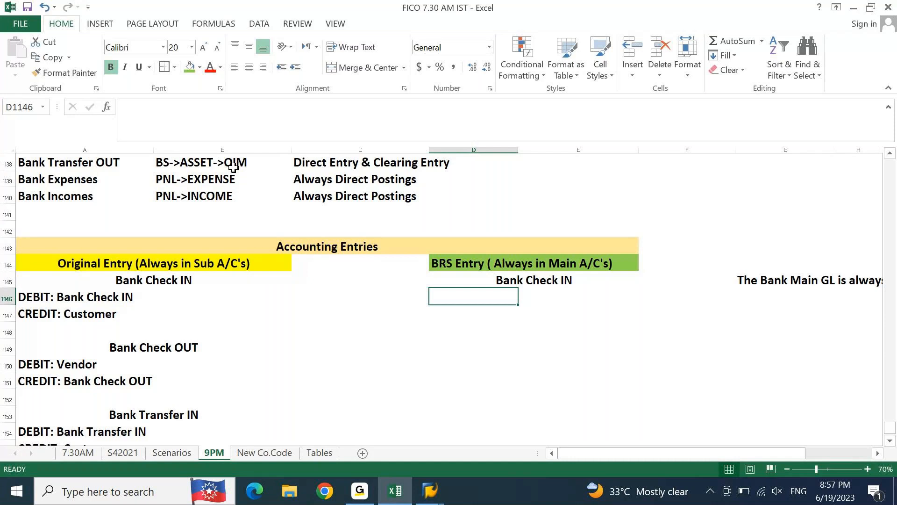
pyautogui.press('Home')
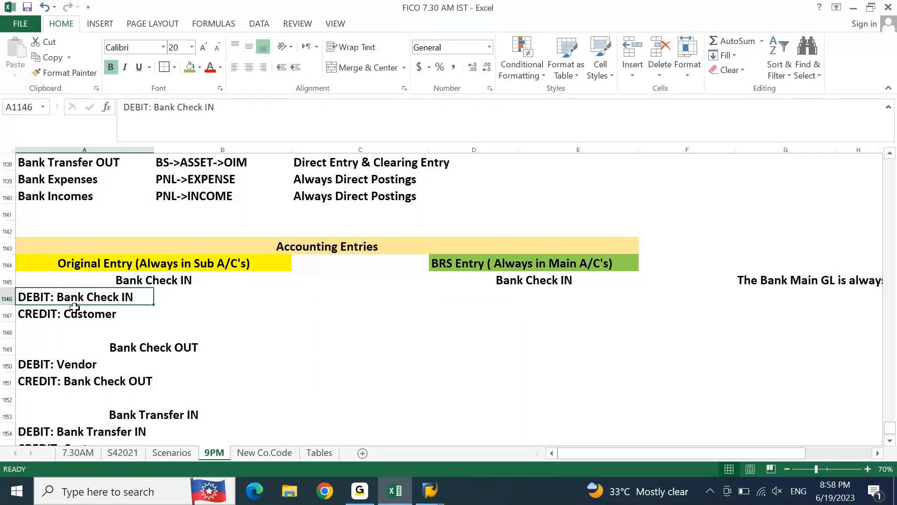
pyautogui.click(504, 301)
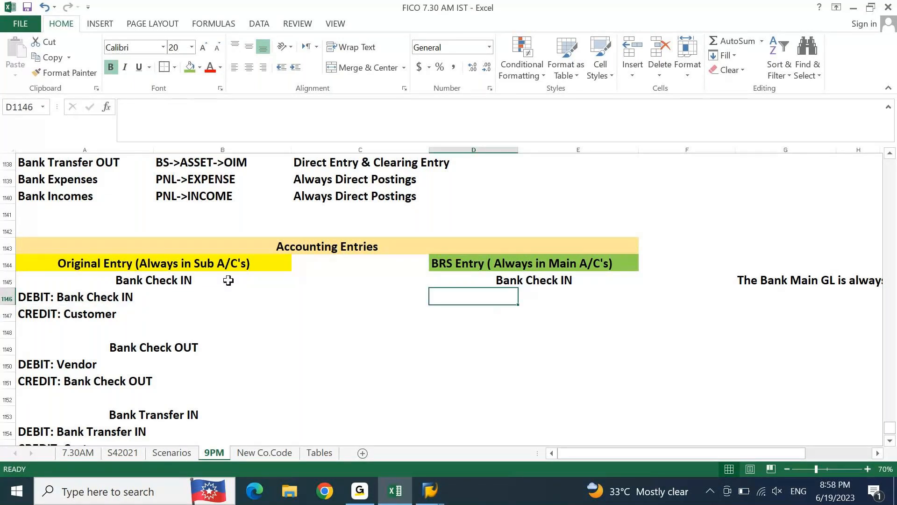
pyautogui.click(34, 294)
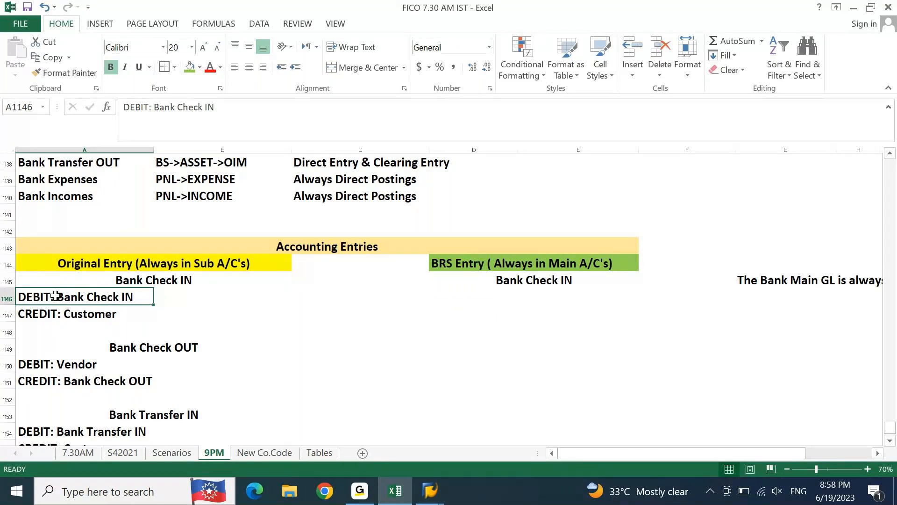
# Step: Enter "DEBIT:" in D1146 and "CREDIT:" in D1147 under the BRS Bank Check IN heading
pyautogui.click(488, 285)
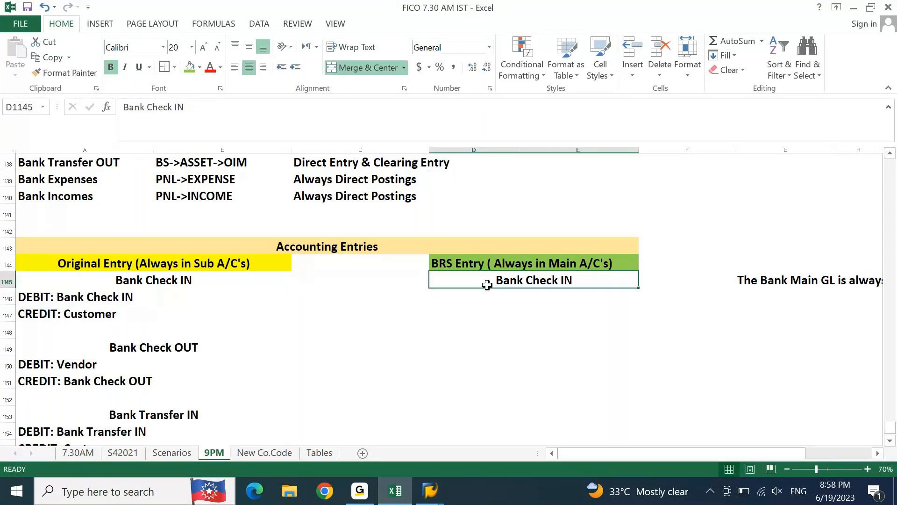
pyautogui.press('Down')
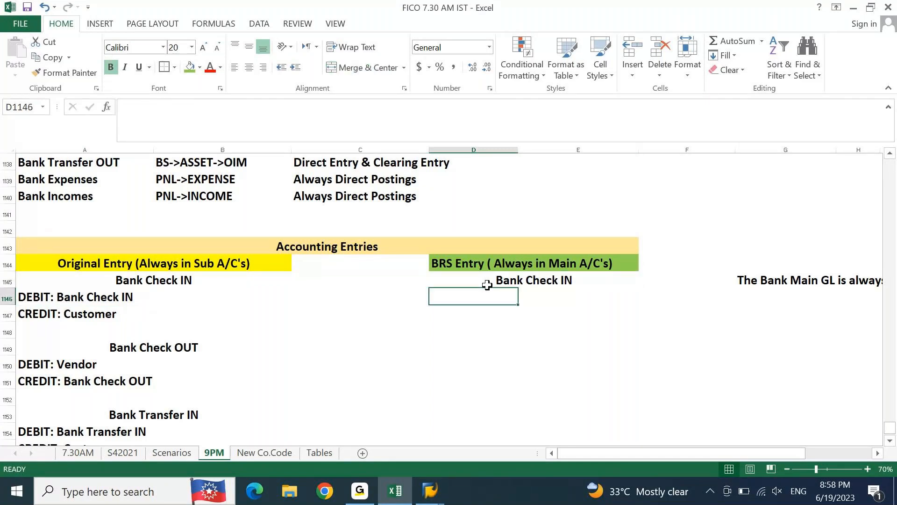
pyautogui.write('DEBIT:')
pyautogui.press('Return')
pyautogui.write('C')
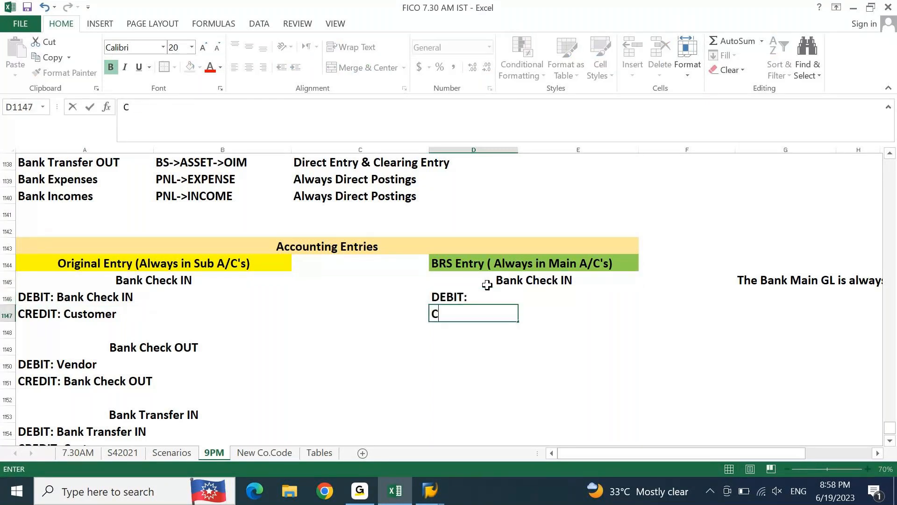
pyautogui.write('REDIT:')
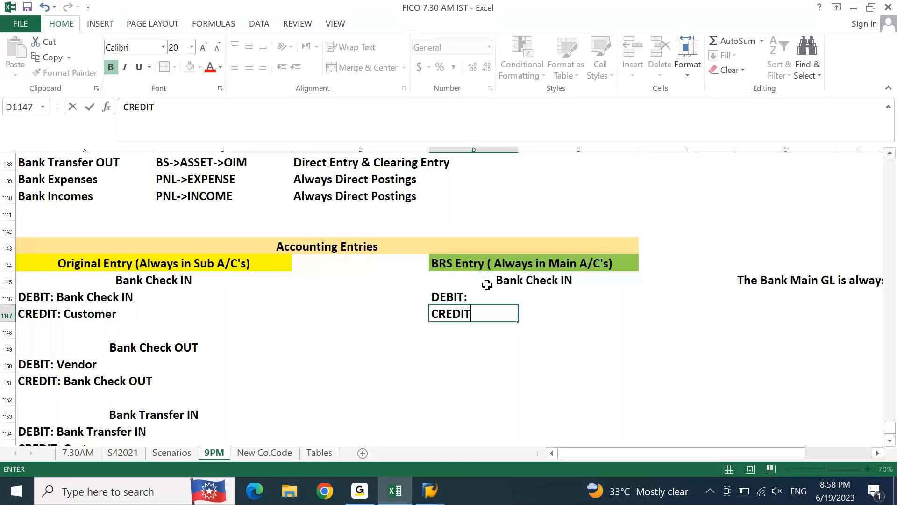
pyautogui.press('Return')
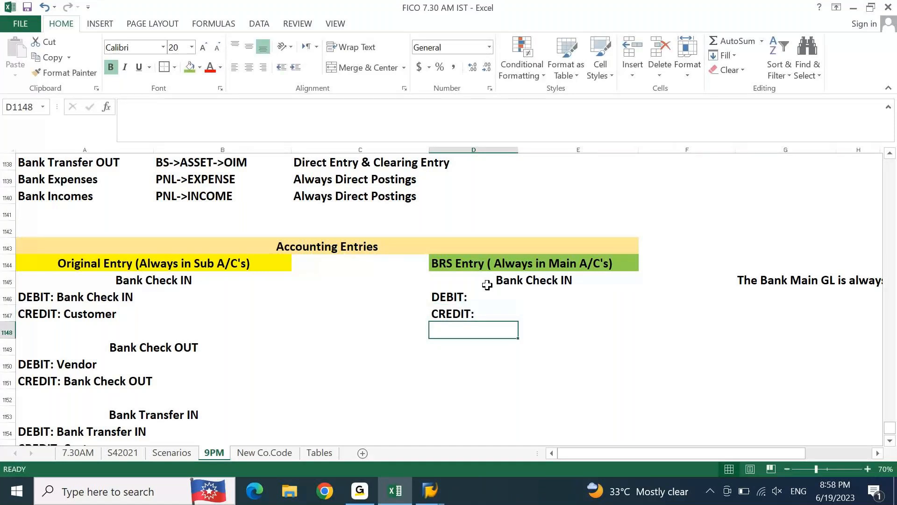
# Step: Switch to SAP's G/L account line item display and examine the amounts of the Outstanding Wages item, starting from the Bank Check IN debit line
pyautogui.click(90, 294)
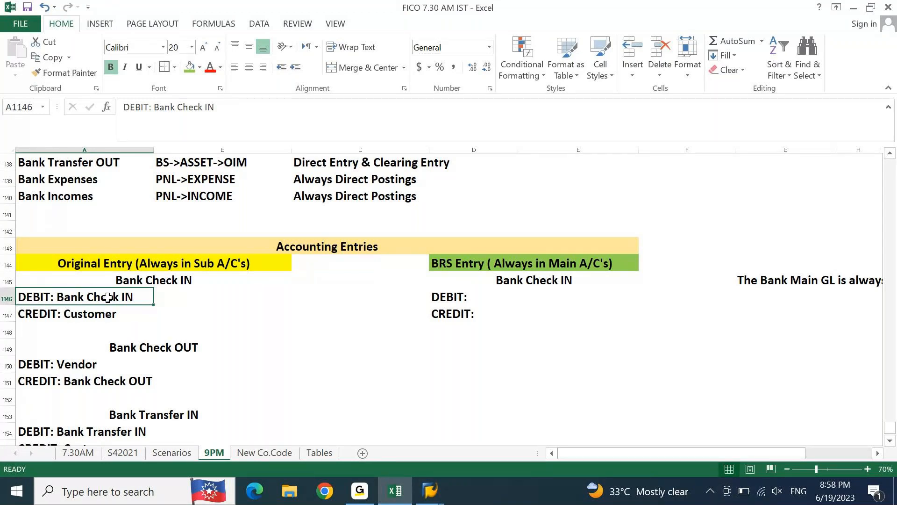
pyautogui.click(430, 490)
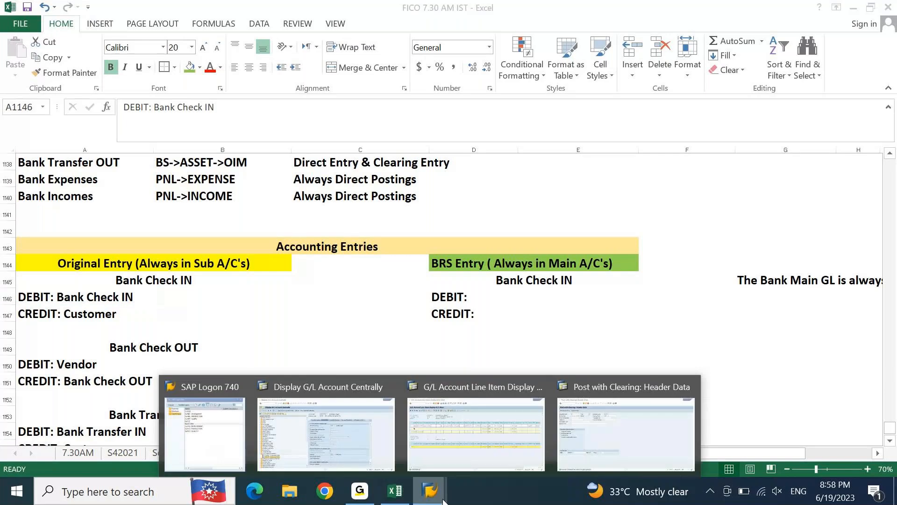
pyautogui.click(494, 432)
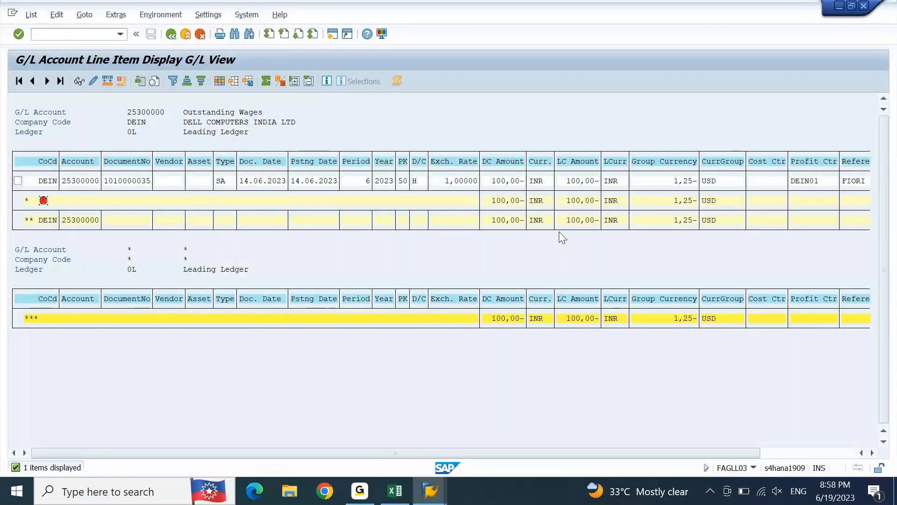
pyautogui.click(582, 180)
pyautogui.click(518, 186)
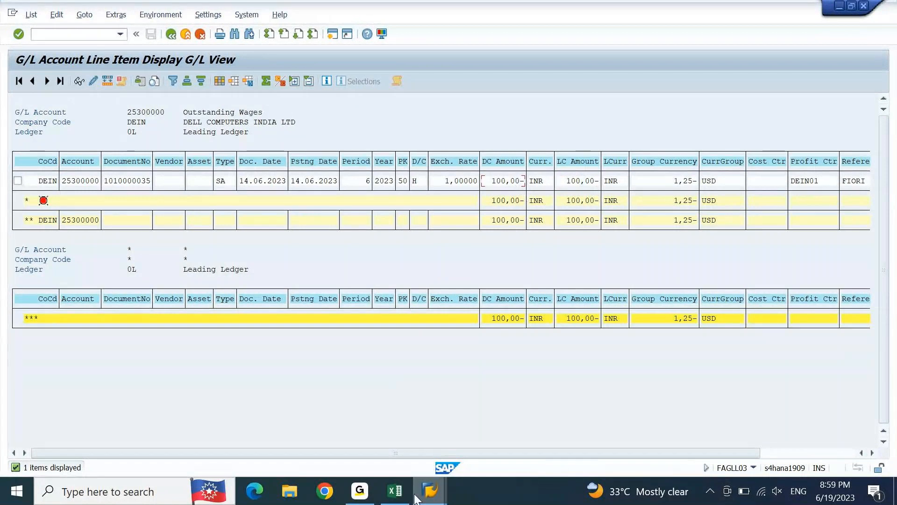
# Step: Bring up the Post with Clearing window, narrow it and place it beside the line item amounts, showing its First line item fields
pyautogui.click(432, 495)
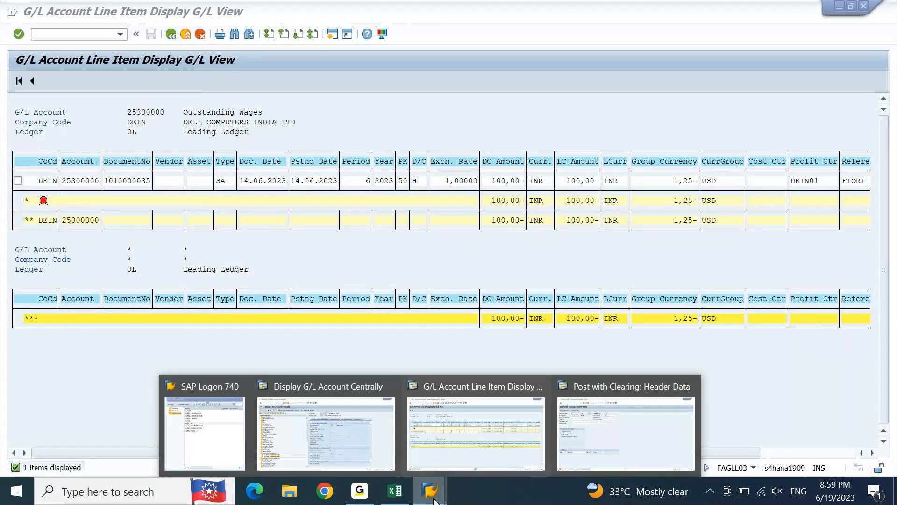
pyautogui.click(627, 433)
pyautogui.moveTo(510, 121); pyautogui.dragTo(653, 212)
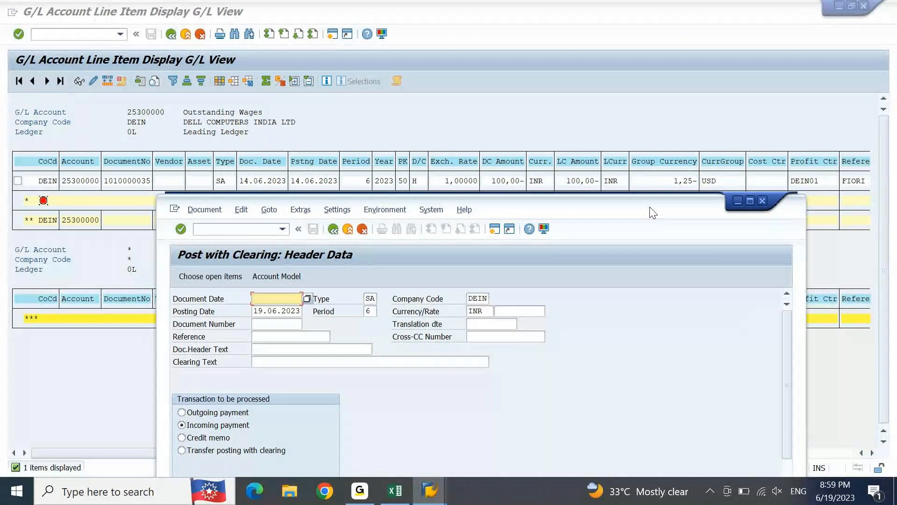
pyautogui.moveTo(652, 212); pyautogui.dragTo(754, 155)
pyautogui.moveTo(382, 202); pyautogui.dragTo(400, 200)
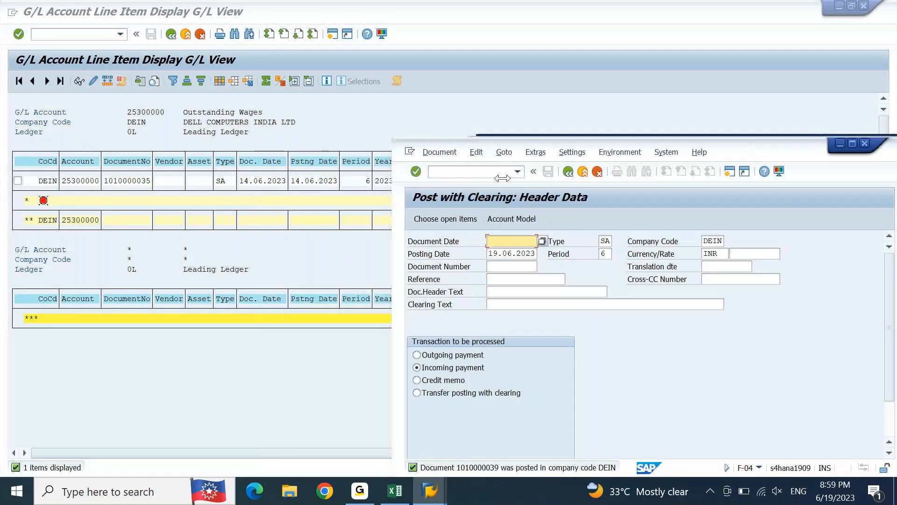
pyautogui.moveTo(502, 178); pyautogui.dragTo(561, 178)
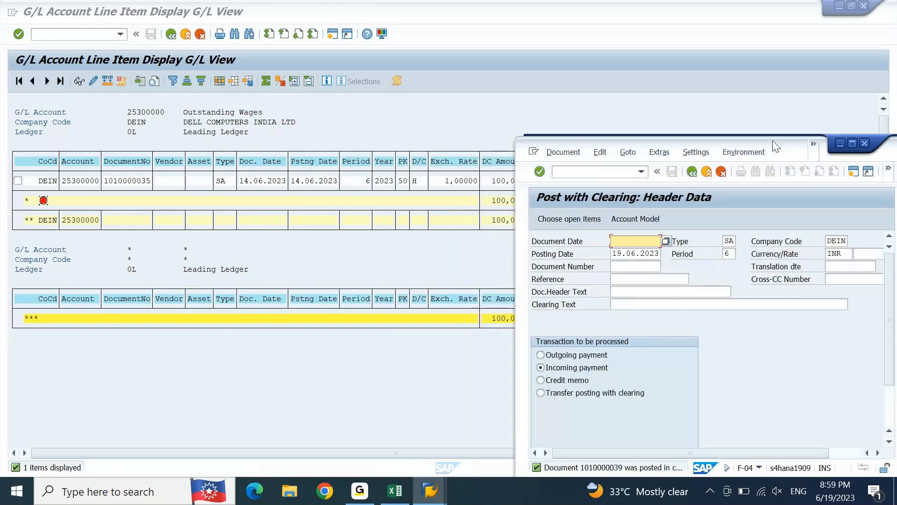
pyautogui.moveTo(786, 150); pyautogui.dragTo(799, 53)
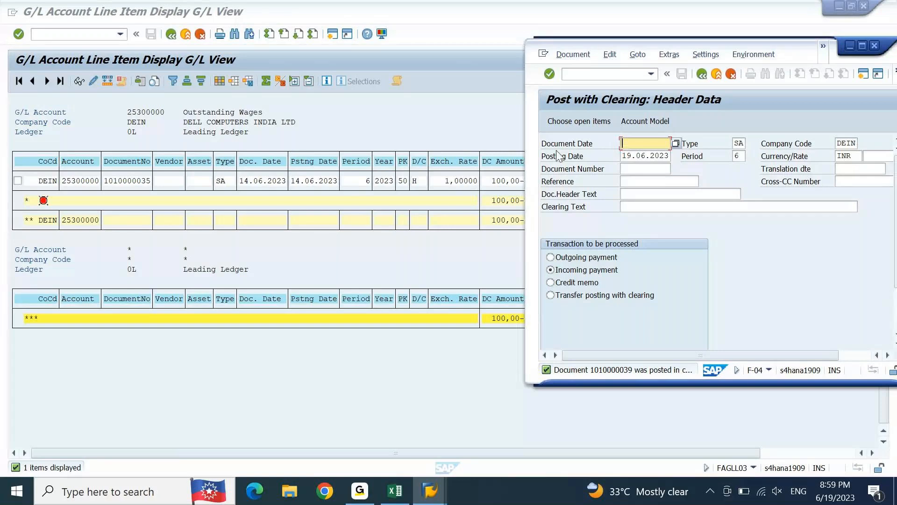
pyautogui.scroll(-2, 846, 210)
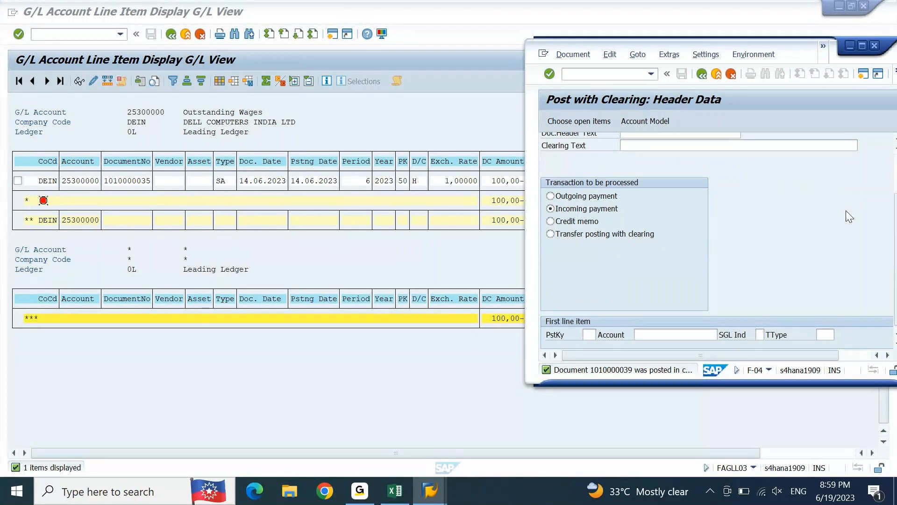
# Step: Set the first line item's posting key to 50 in Post with Clearing
pyautogui.click(590, 335)
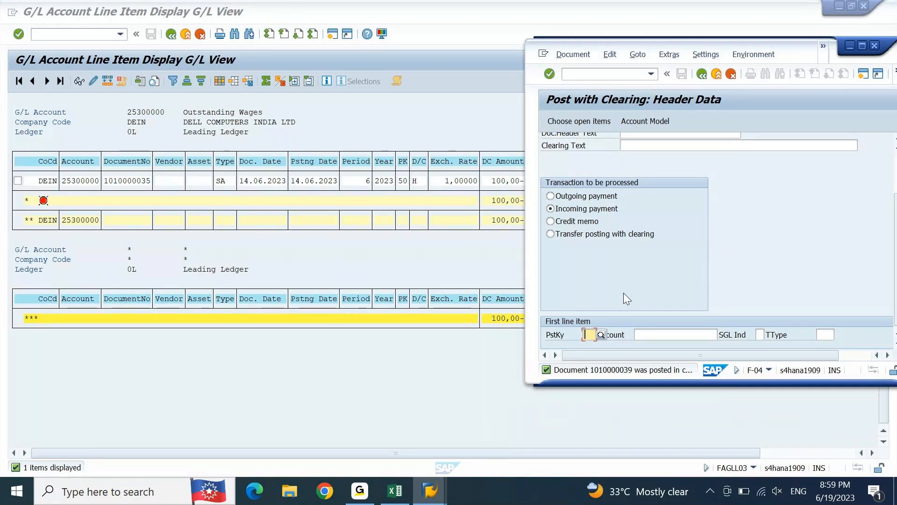
pyautogui.write('50')
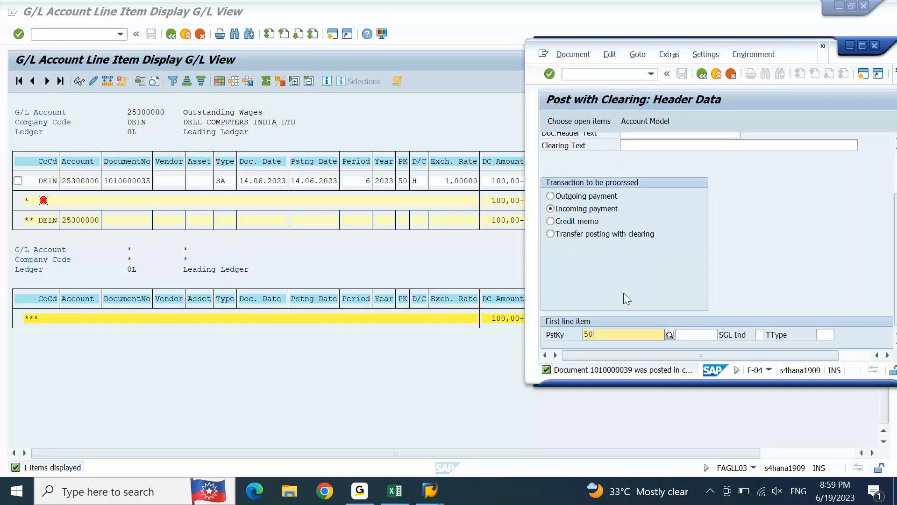
pyautogui.press('Tab')
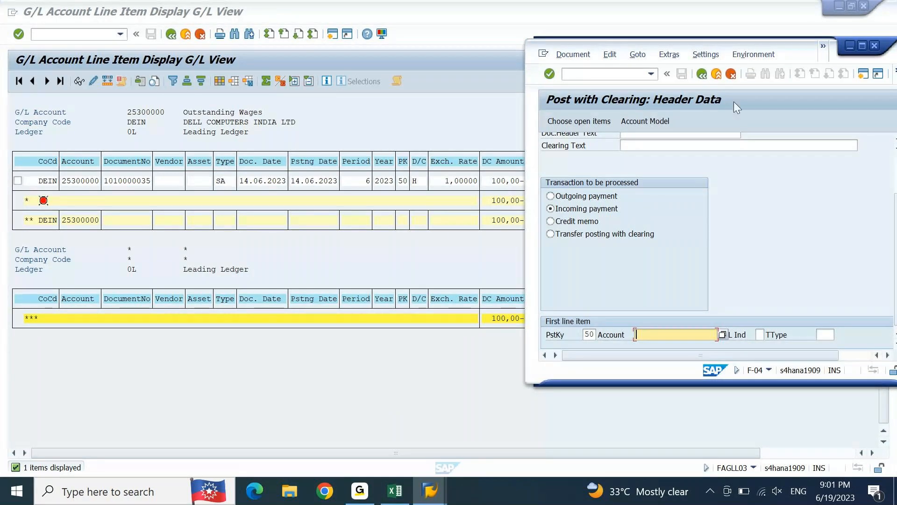
# Step: Fill in 19.06.2023 as the document date in the Post with Clearing header and confirm the header data
pyautogui.scroll(3, 836, 189)
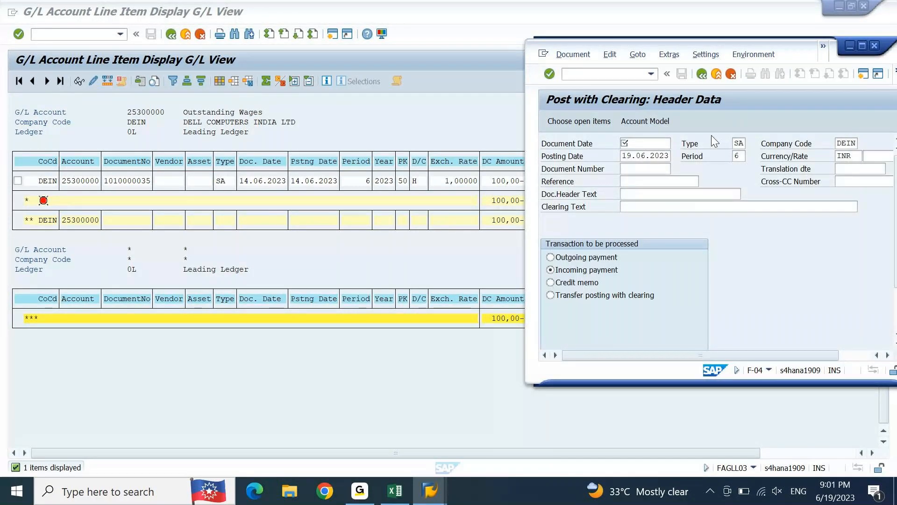
pyautogui.click(658, 141)
pyautogui.write('19.06.2023')
pyautogui.press('Tab')
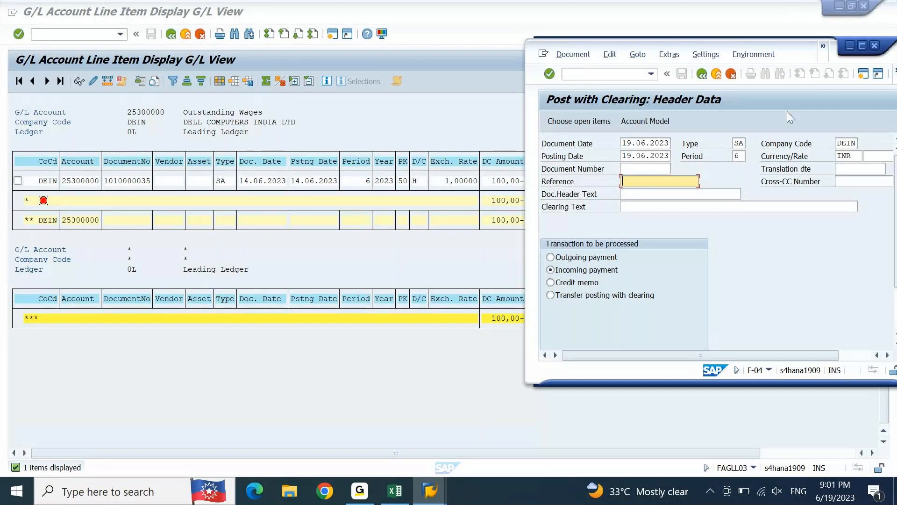
pyautogui.press('Return')
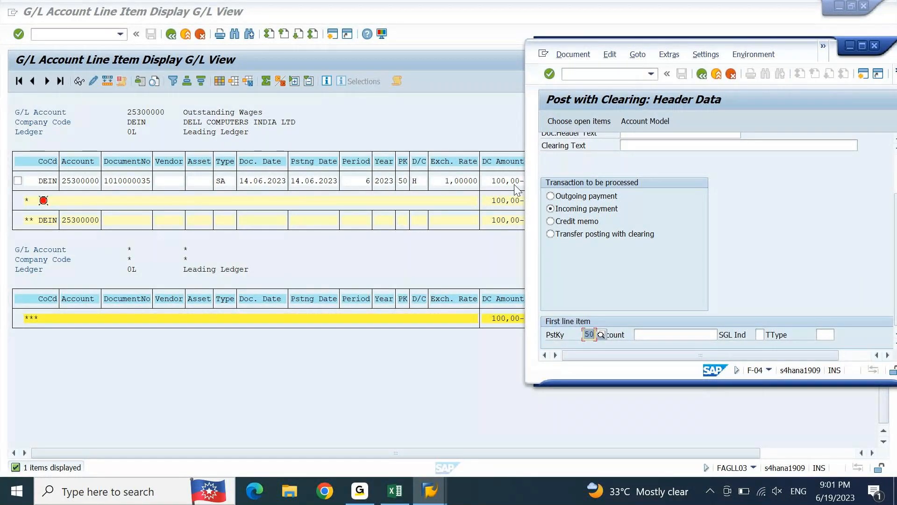
# Step: Compare the first line item's posting key with the PK of the Outstanding Wages line item
pyautogui.press('Tab')
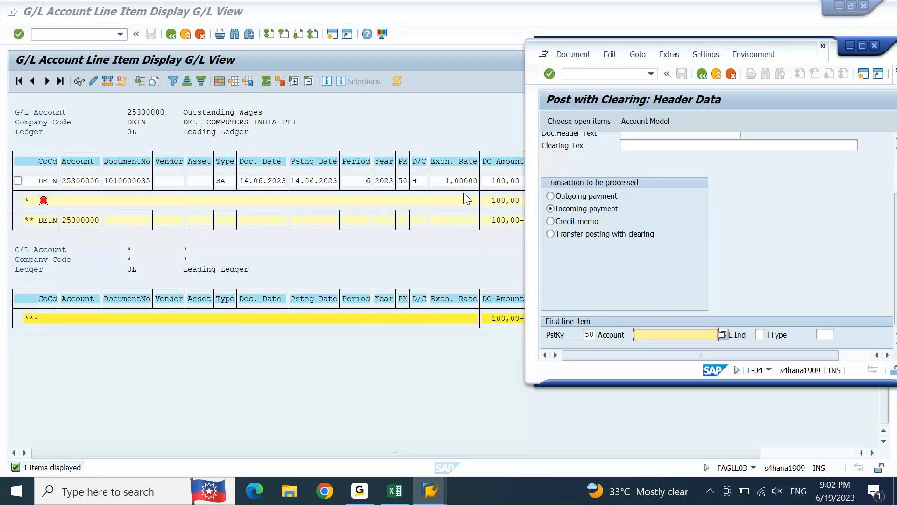
pyautogui.click(400, 180)
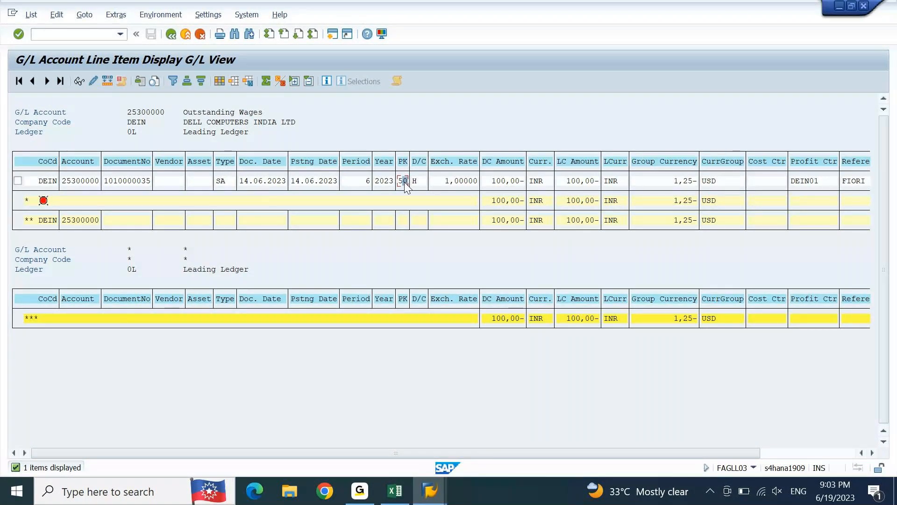
pyautogui.hotkey('alt', 'Tab')
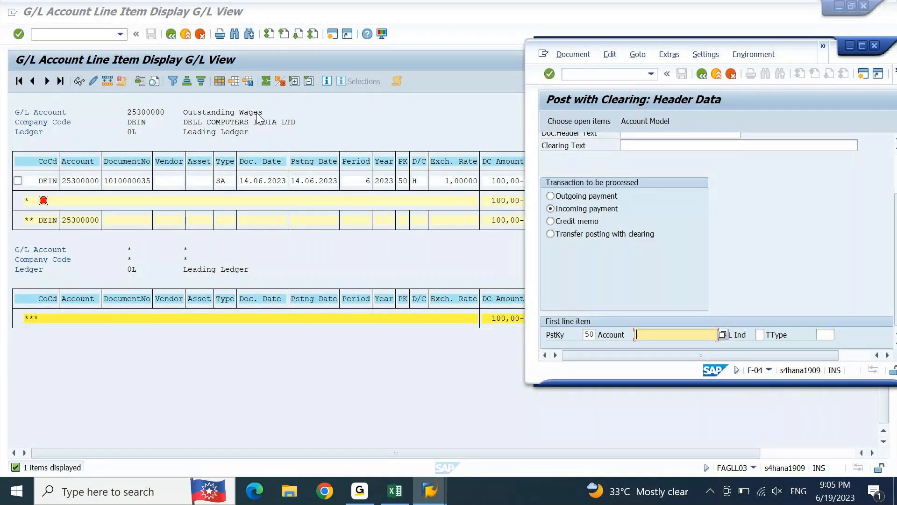
# Step: Switch to the Excel sheet and enter "OUTSTANDING WAGES" in D1174 and "DR" in F1174, in the empty area below the bank entries
pyautogui.click(405, 495)
pyautogui.press('Down')
pyautogui.press('pagedown')
pyautogui.press('Up')
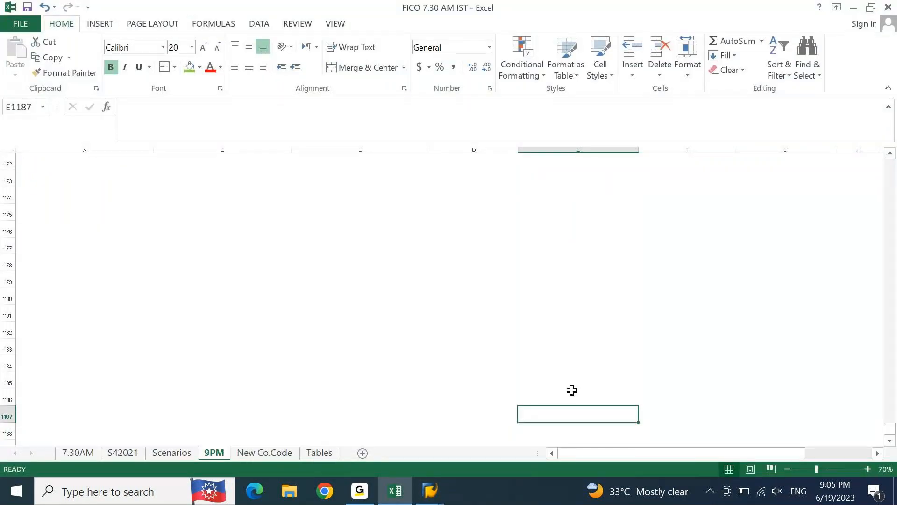
pyautogui.press('Up')
pyautogui.press('Up')
pyautogui.press('Up')
pyautogui.press('Up')
pyautogui.press('Up')
pyautogui.press('Up')
pyautogui.press('Up')
pyautogui.press('Up')
pyautogui.press('Up')
pyautogui.press('Up')
pyautogui.press('Up')
pyautogui.press('Up')
pyautogui.press('Up')
pyautogui.press('Left')
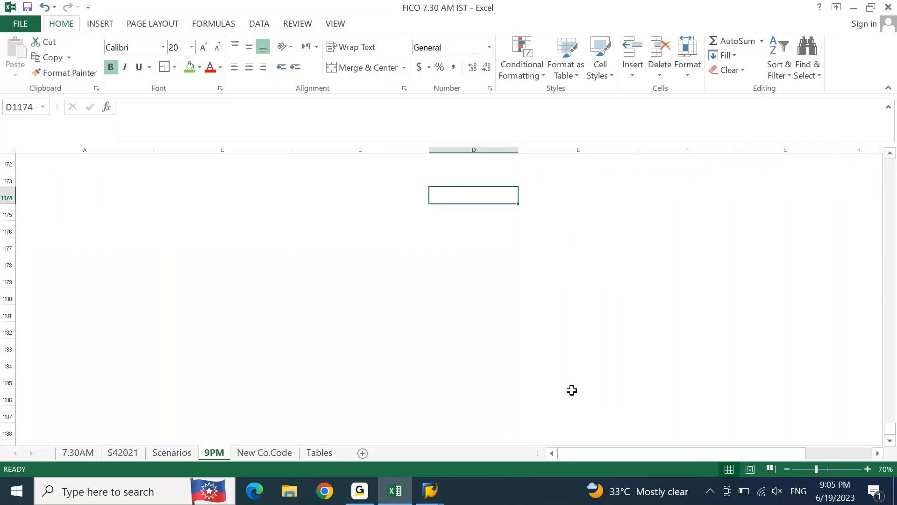
pyautogui.write('OUTST')
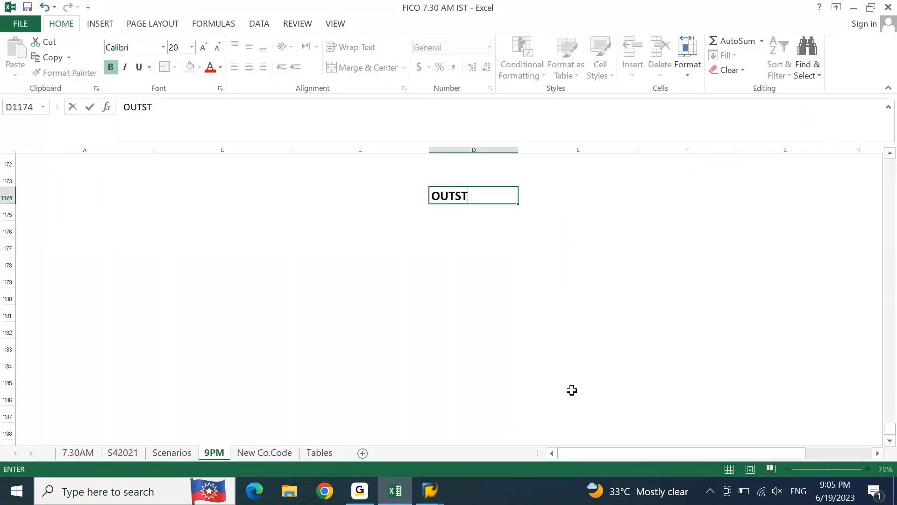
pyautogui.write('ANDING WAGES')
pyautogui.press('Tab')
pyautogui.press('Right')
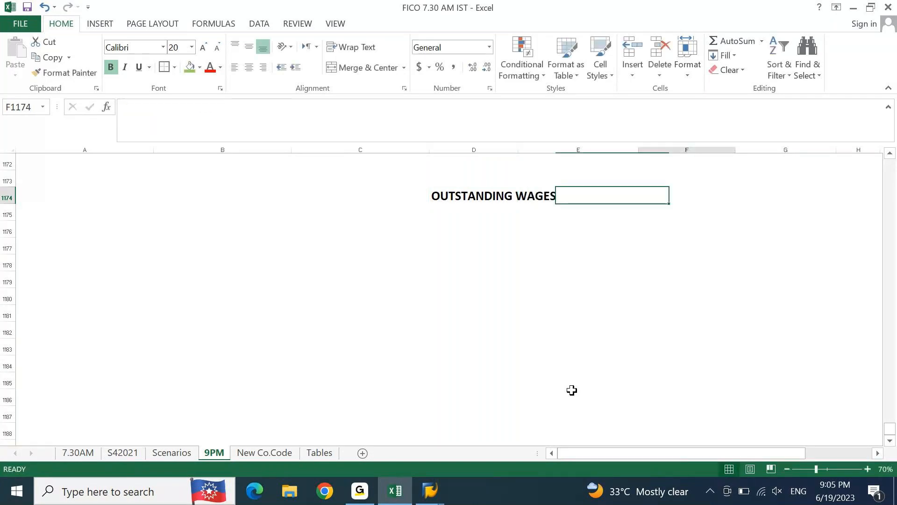
pyautogui.write('DR')
pyautogui.press('Return')
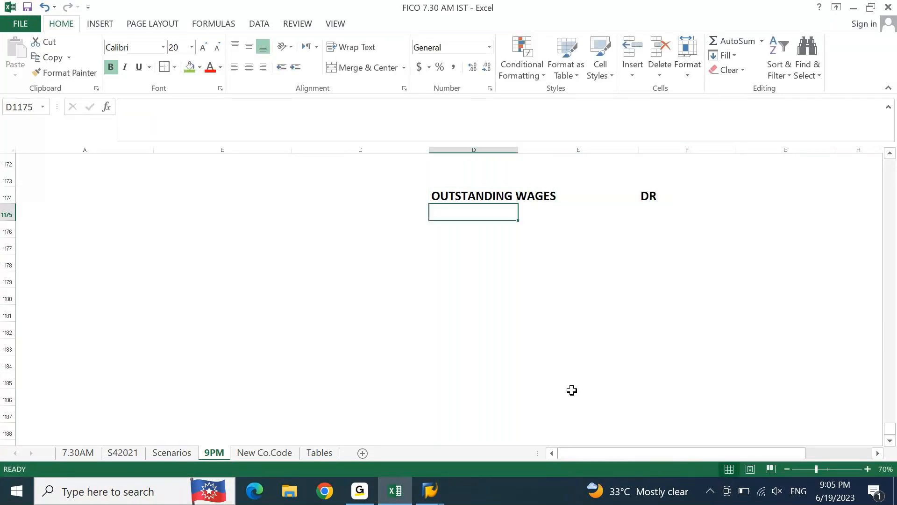
# Step: Enter "CR" in F1175 and the label "OFFSETTING A?C" in D1175
pyautogui.press('Right')
pyautogui.press('Right')
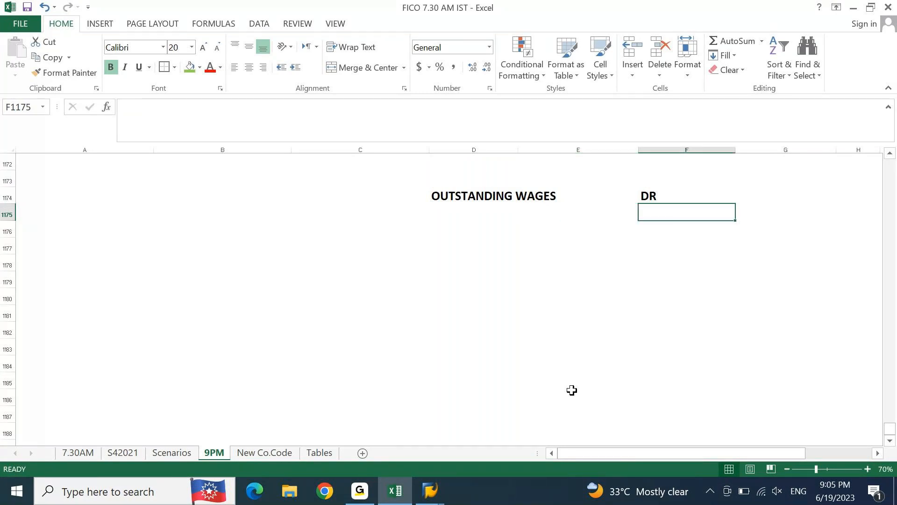
pyautogui.write('CR')
pyautogui.press('Return')
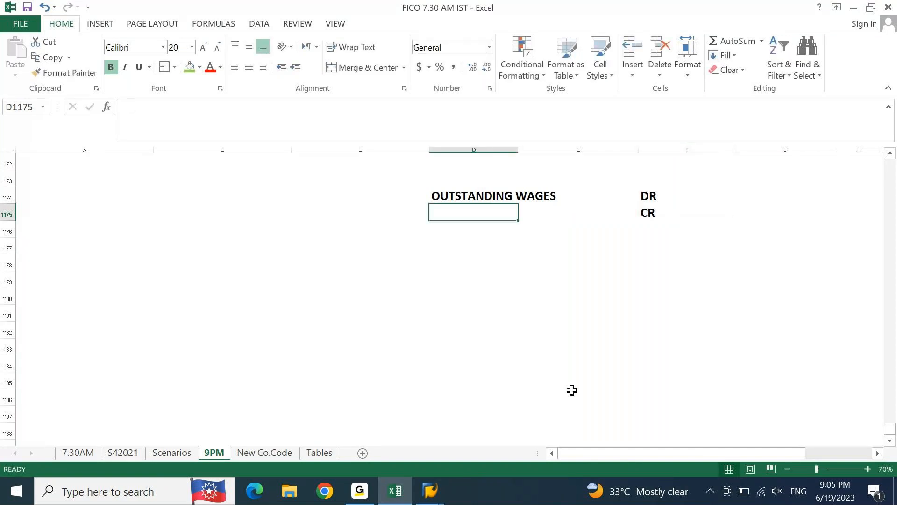
pyautogui.write('OFFSETTING')
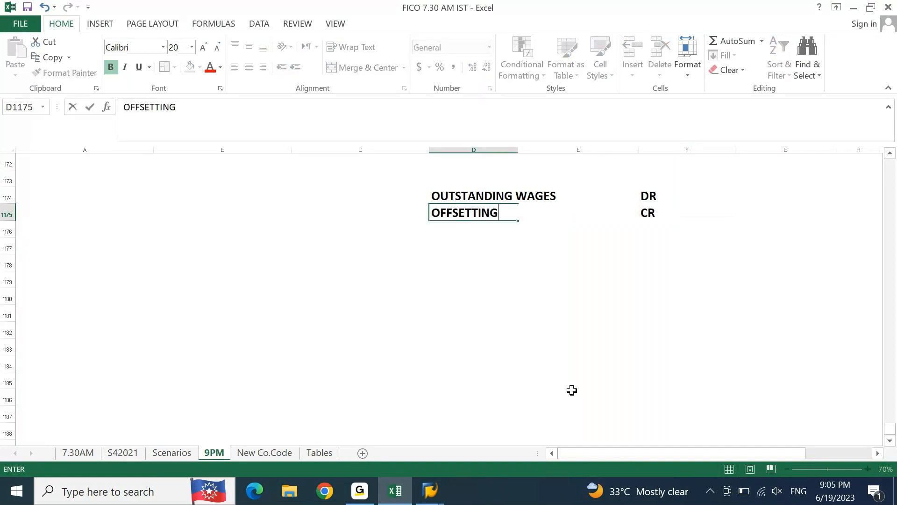
pyautogui.write(' A?C')
pyautogui.press('Return')
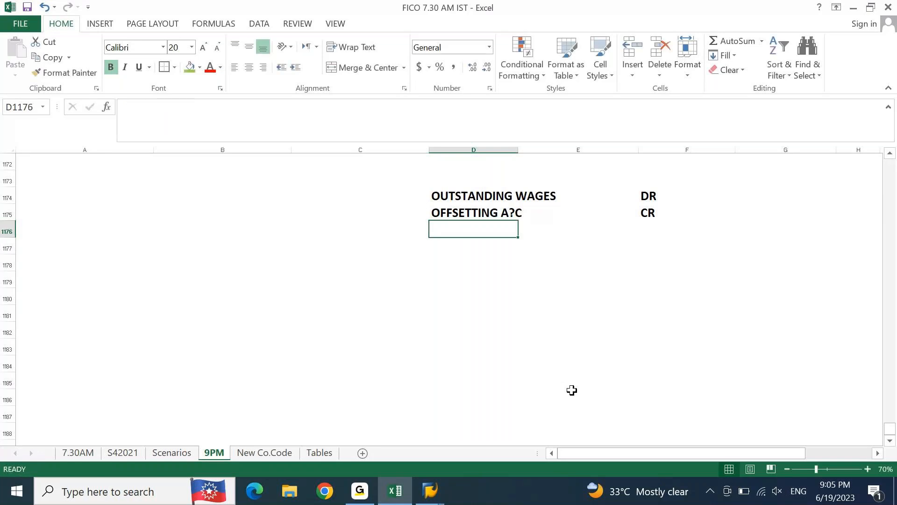
# Step: Correct the label in D1175 to "OFFSETTING A/C"
pyautogui.press('Up')
pyautogui.press('F2')
pyautogui.press('Left')
pyautogui.press('BackSpace')
pyautogui.write('/')
pyautogui.press('BackSpace')
pyautogui.write('/')
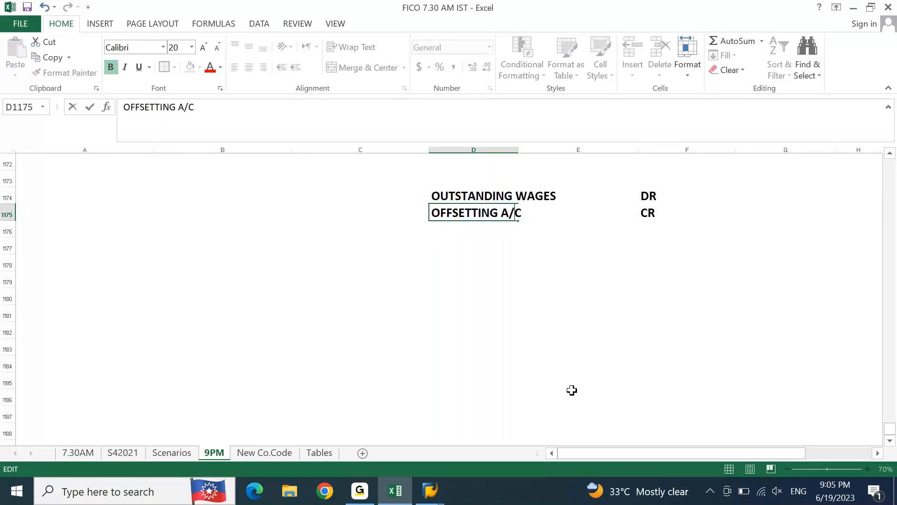
pyautogui.press('Return')
pyautogui.press('Up')
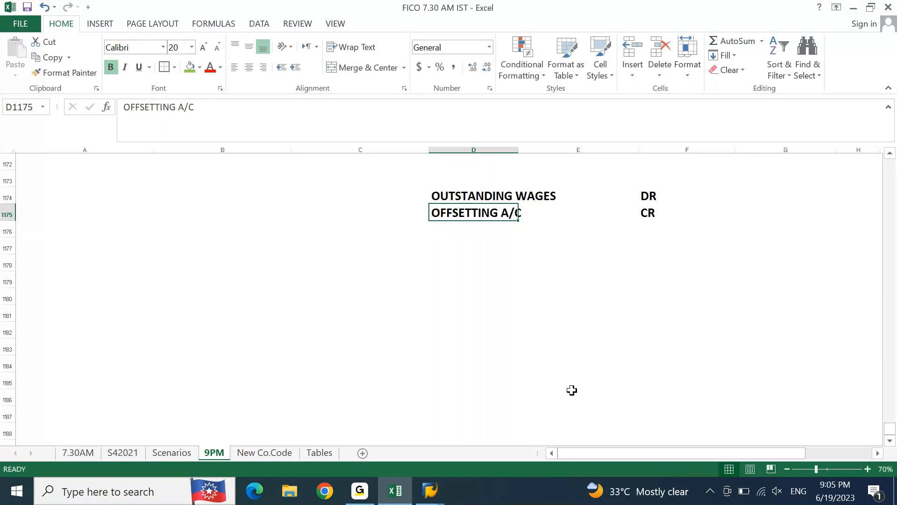
# Step: Copy the OUTSTANDING WAGES label from D1174 to D1178 and enter "CR" in F1178
pyautogui.press('Up')
pyautogui.hotkey('ctrl', 'c')
pyautogui.press('Down')
pyautogui.press('Down')
pyautogui.press('Down')
pyautogui.press('Down')
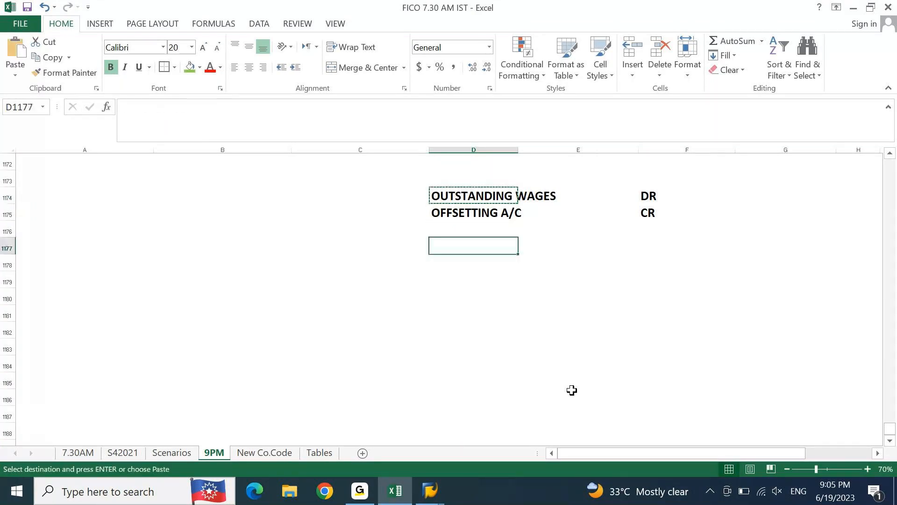
pyautogui.hotkey('ctrl', 'v')
pyautogui.press('Escape')
pyautogui.press('Right')
pyautogui.press('Right')
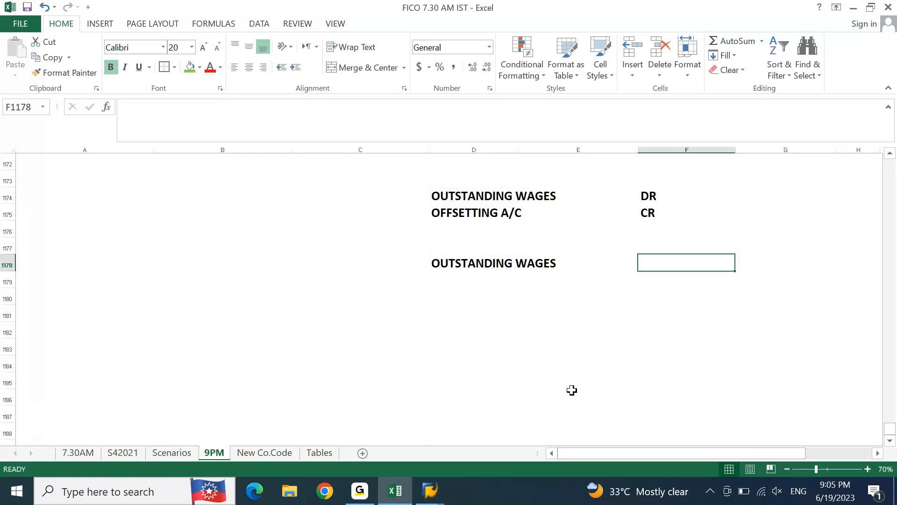
pyautogui.write('CR')
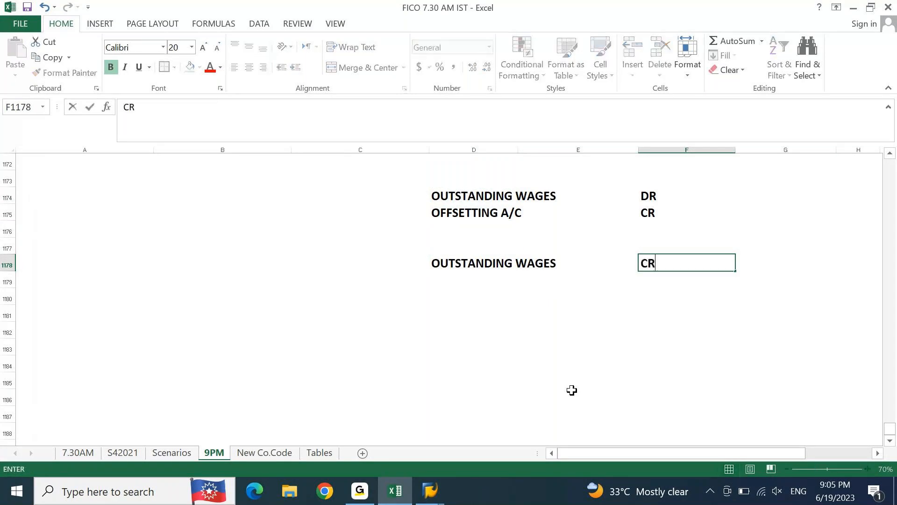
pyautogui.press('Up')
pyautogui.press('Down')
pyautogui.press('Down')
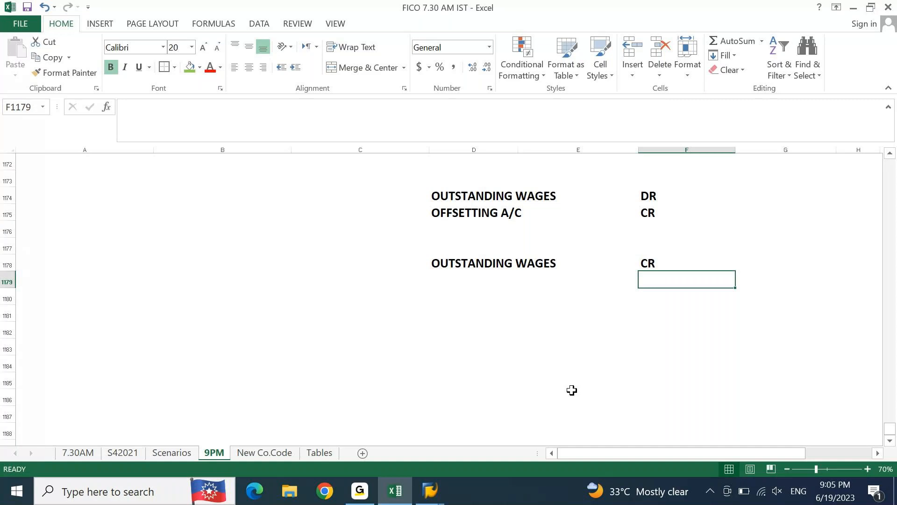
# Step: Enter "DR" in F1179 and copy the OFFSETTING A/C label from D1175 to D1179
pyautogui.write('DR')
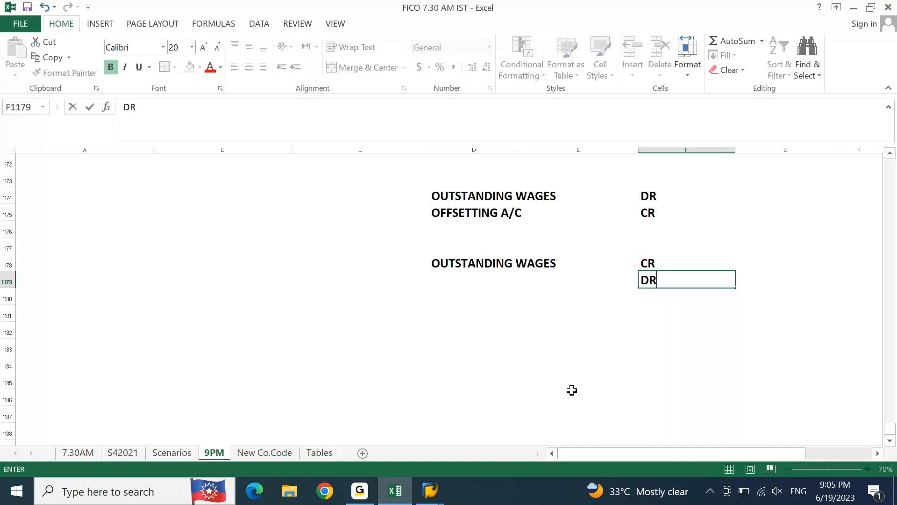
pyautogui.press('Left')
pyautogui.press('Left')
pyautogui.press('Up')
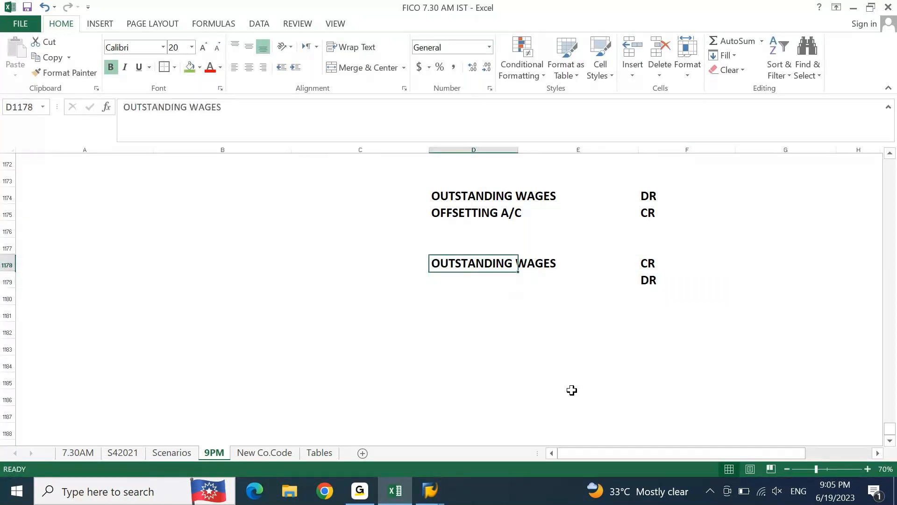
pyautogui.hotkey('ctrl', 'Up')
pyautogui.hotkey('ctrl', 'c')
pyautogui.hotkey('ctrl', 'Down')
pyautogui.press('Down')
pyautogui.hotkey('ctrl', 'v')
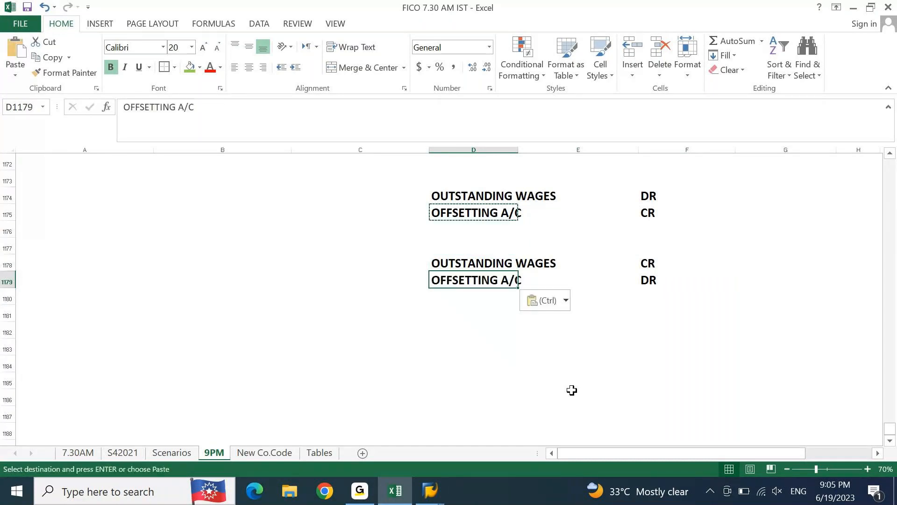
pyautogui.press('Escape')
pyautogui.press('Down')
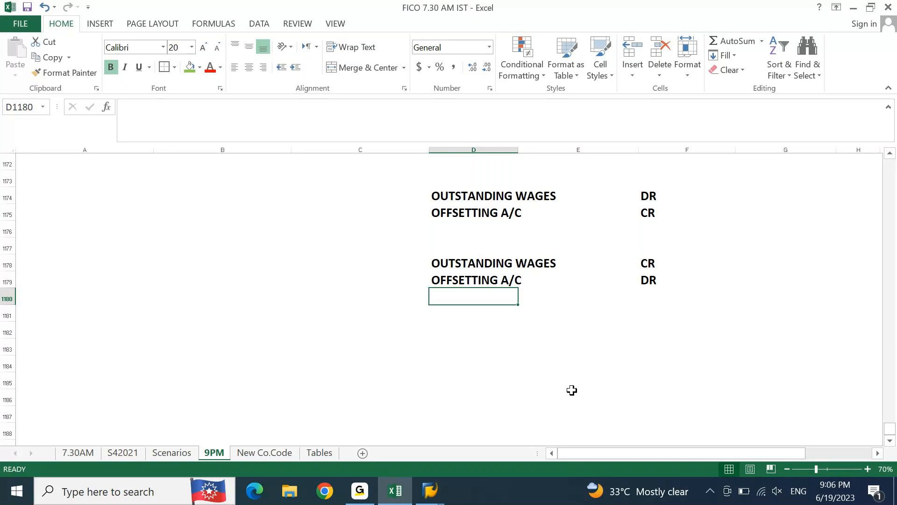
# Step: Compare the Outstanding Wages debit line with the Offsetting A/C credit line in rows 1174 and 1175
pyautogui.click(454, 193)
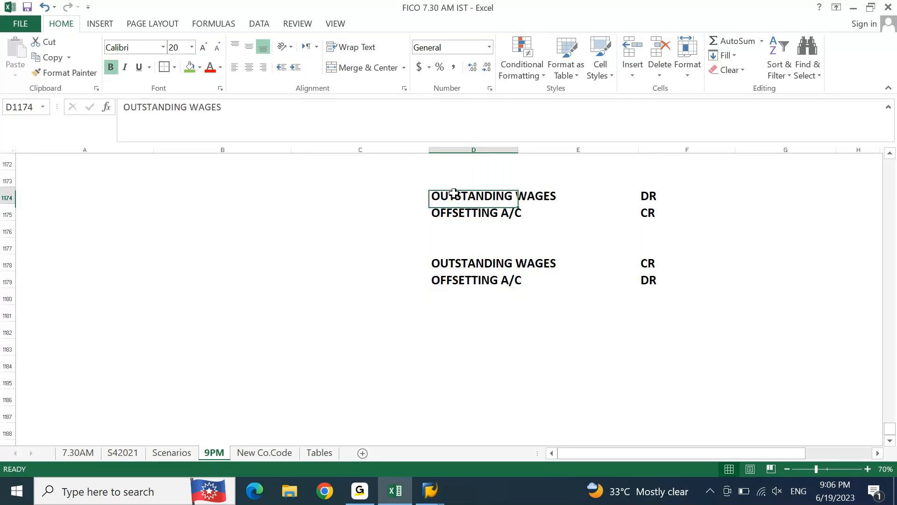
pyautogui.moveTo(651, 194); pyautogui.dragTo(641, 210)
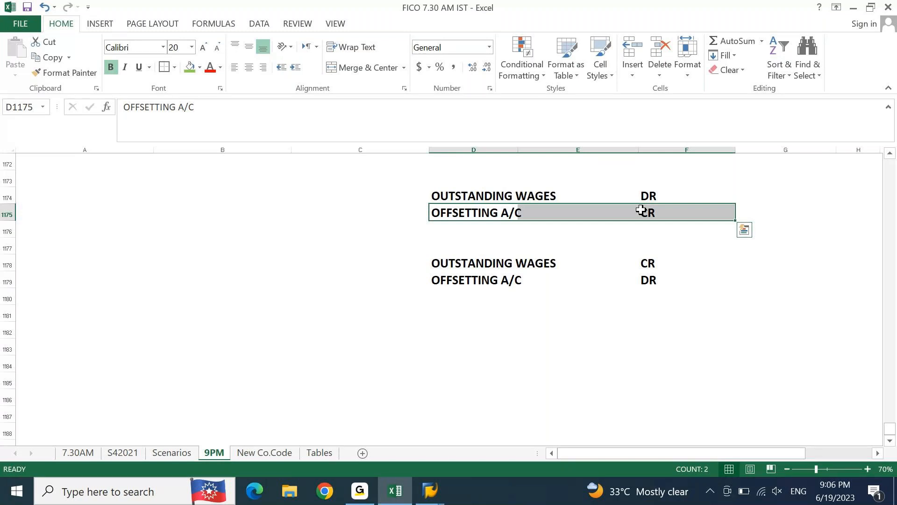
pyautogui.click(474, 197)
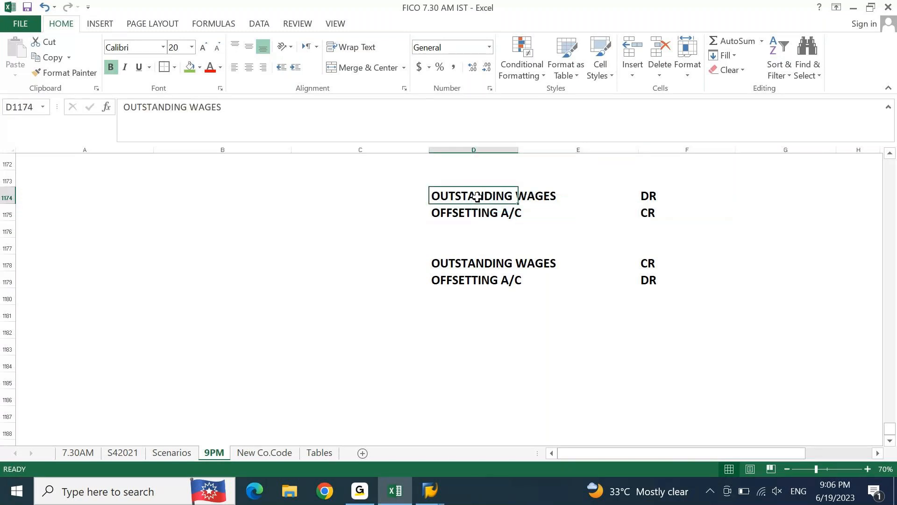
pyautogui.click(470, 211)
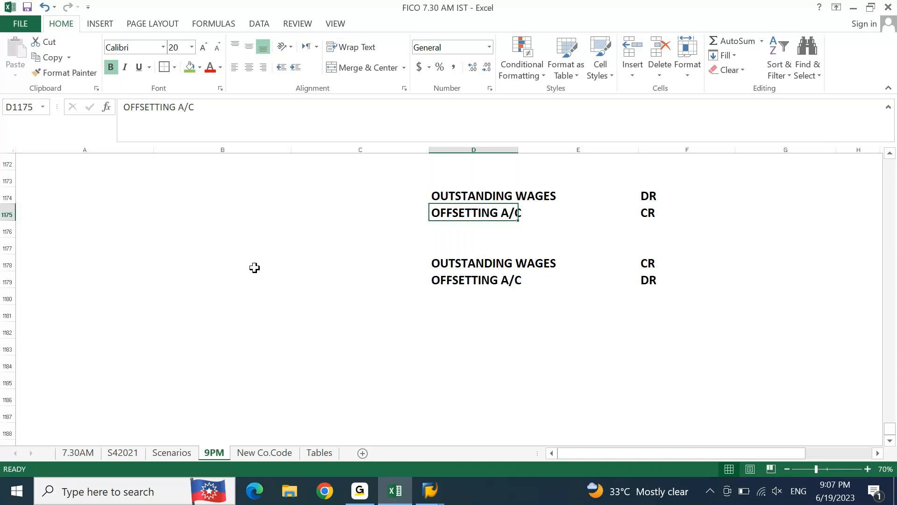
pyautogui.hotkey('shift', 'Right')
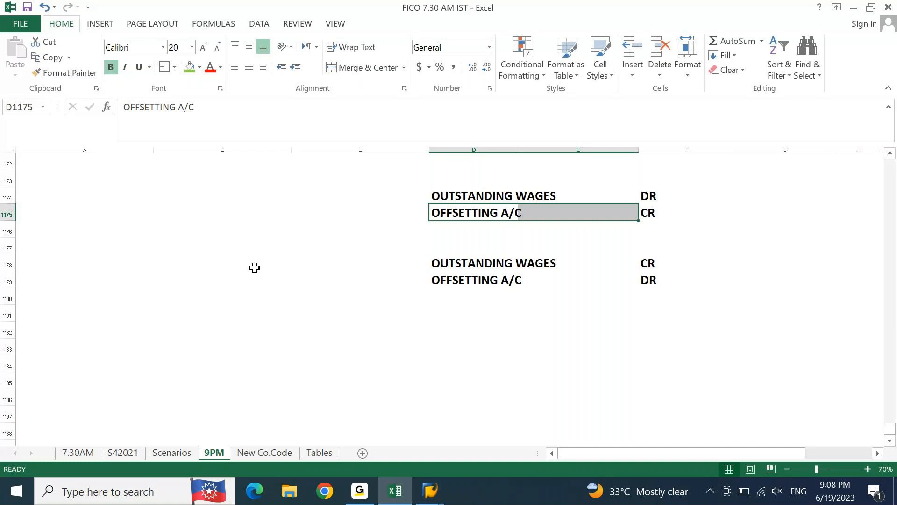
pyautogui.press('Up')
pyautogui.hotkey('shift', 'Right')
pyautogui.hotkey('shift', 'Left')
pyautogui.hotkey('shift', 'Left')
# Step: Go back to the bank entries higher in the sheet and switch to SAP's G/L account line item display
pyautogui.press('pageup')
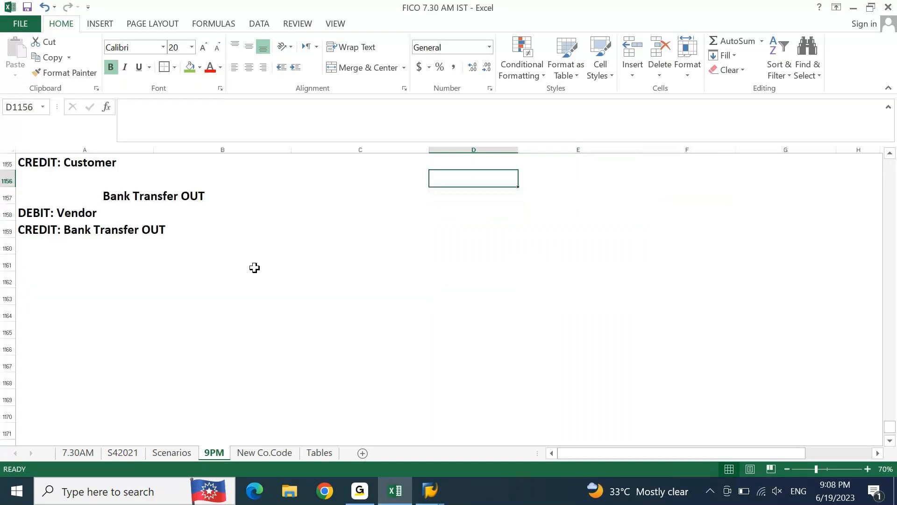
pyautogui.press('pageup')
pyautogui.hotkey('alt', 'Tab')
pyautogui.hotkey('alt', 'Tab')
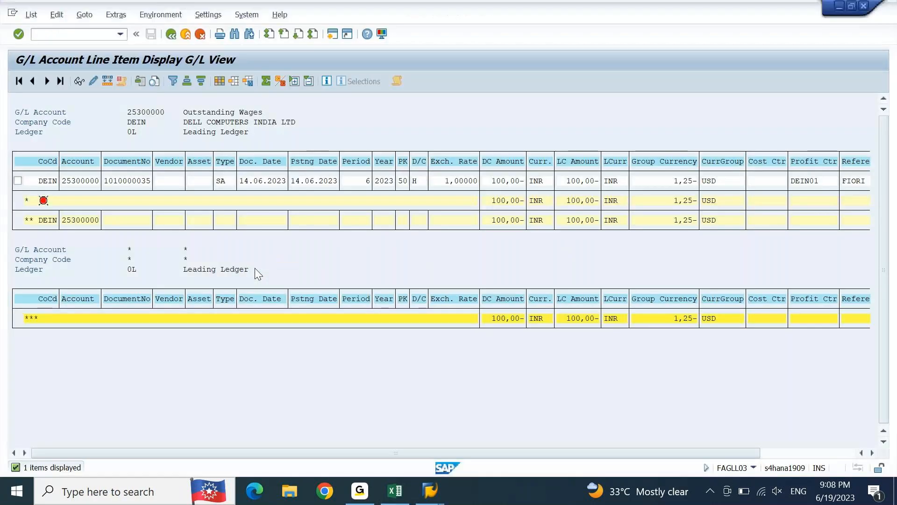
# Step: Enter "other account" as the first line item's account in Post with Clearing, and check posting key 50 on the Outstanding Wages line item
pyautogui.hotkey('alt', 'Tab')
pyautogui.hotkey('alt', 'shift', 'Tab')
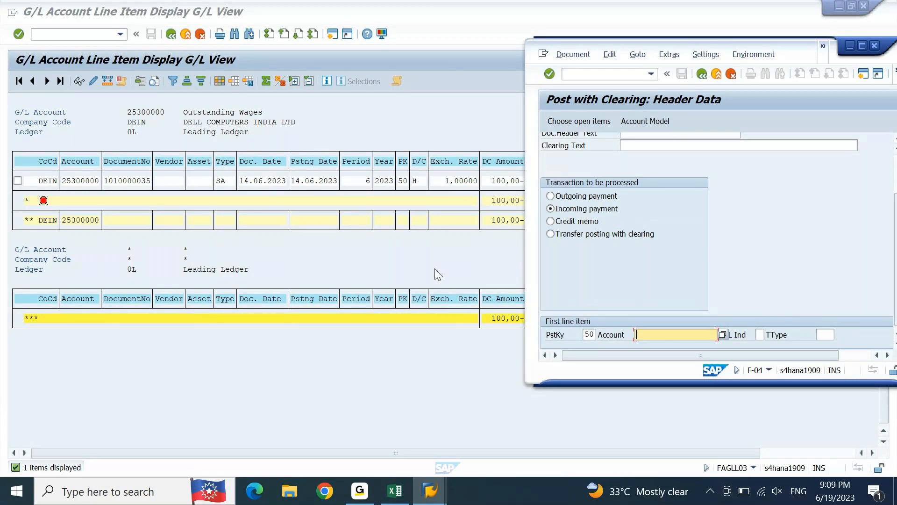
pyautogui.click(586, 337)
pyautogui.click(651, 334)
pyautogui.write('other account')
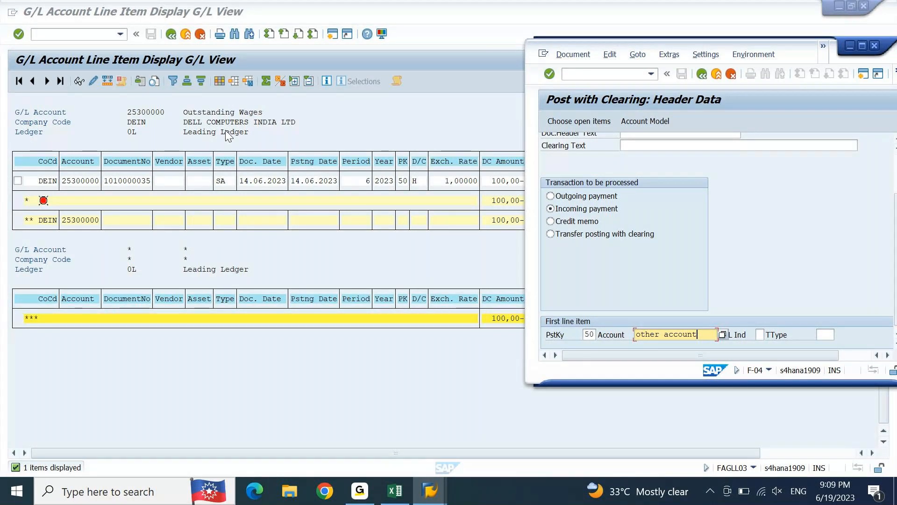
pyautogui.click(439, 192)
pyautogui.click(402, 180)
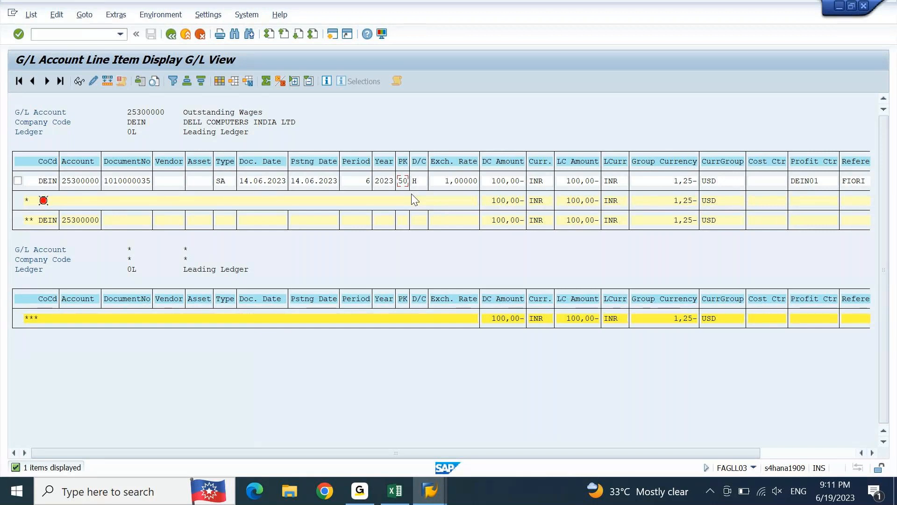
# Step: Switch to Excel and compare the Original Entry and BRS Entry headings with the Bank Check IN debit line
pyautogui.click(409, 491)
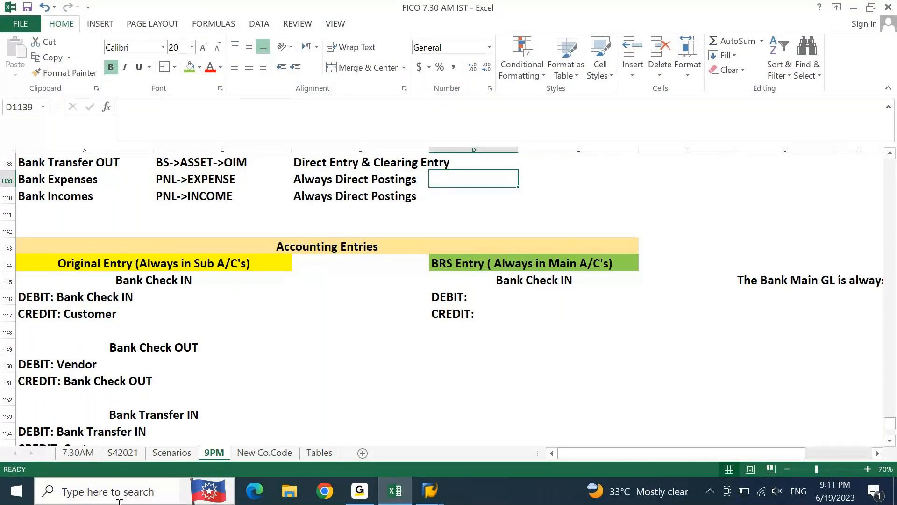
pyautogui.click(476, 265)
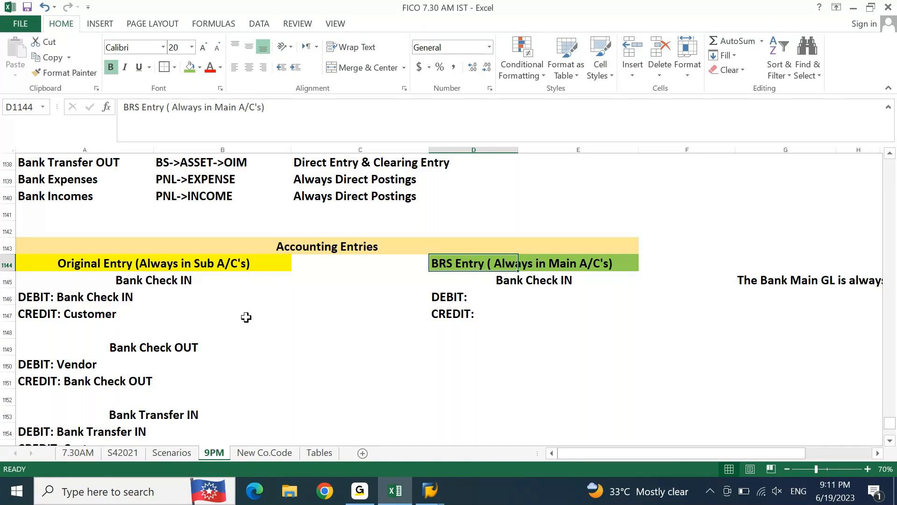
pyautogui.click(157, 265)
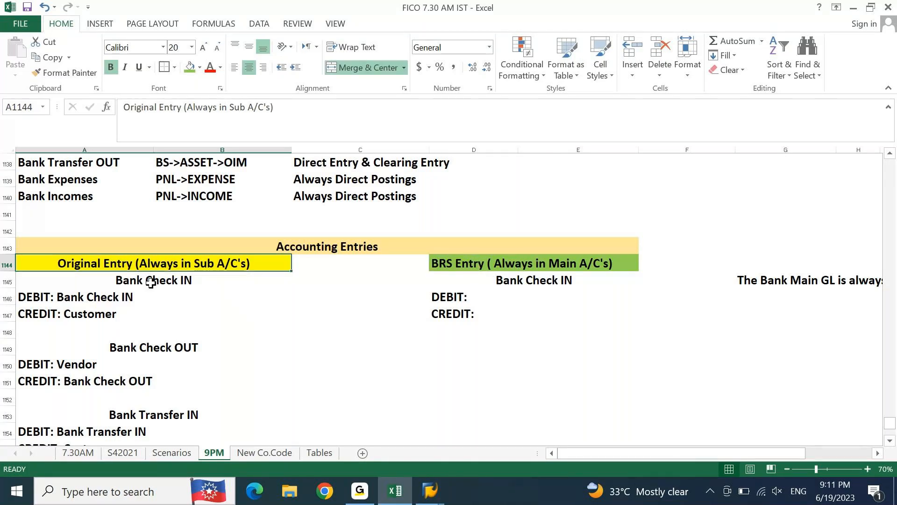
pyautogui.click(150, 282)
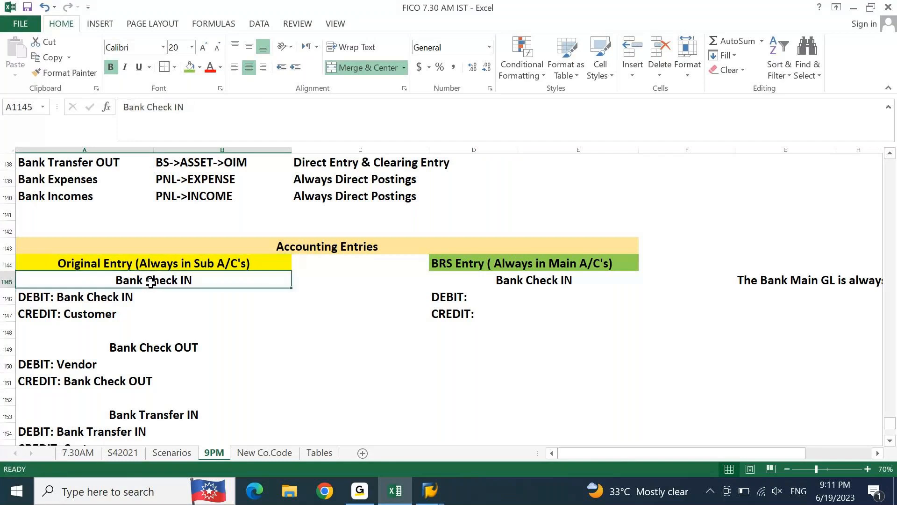
pyautogui.click(48, 303)
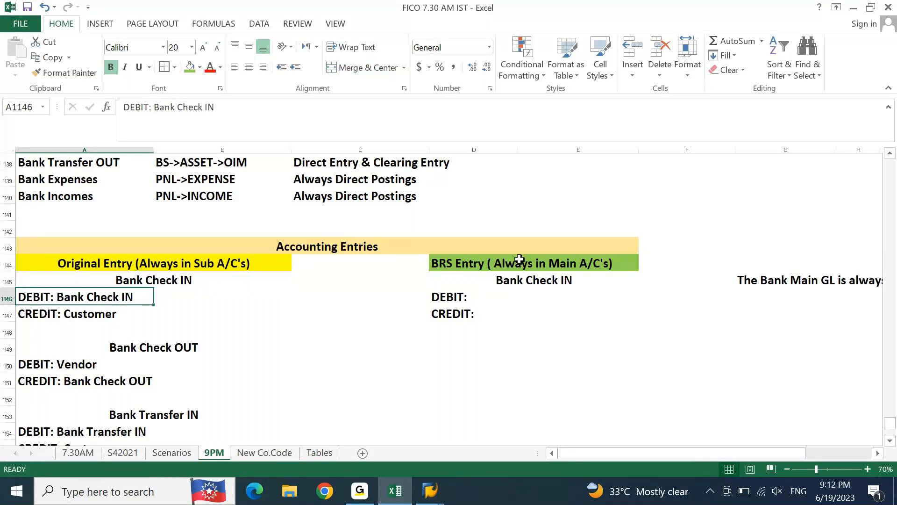
pyautogui.click(495, 262)
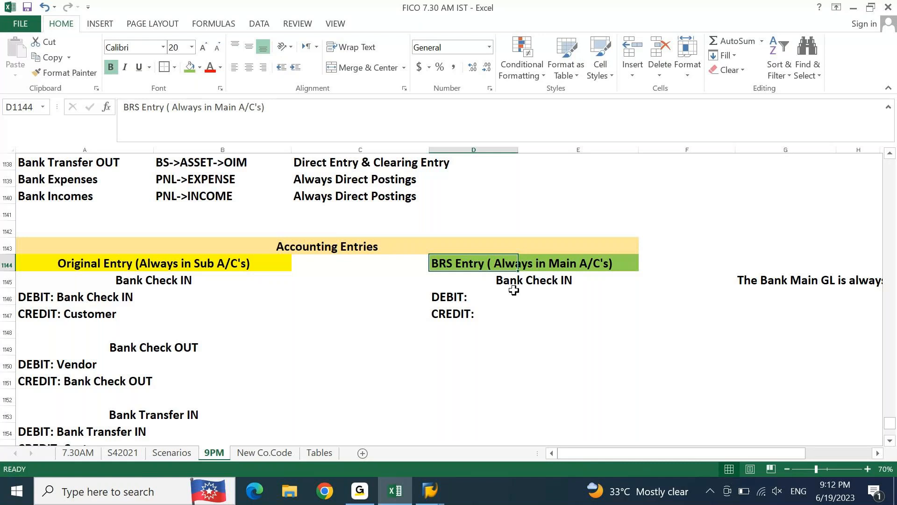
pyautogui.click(42, 298)
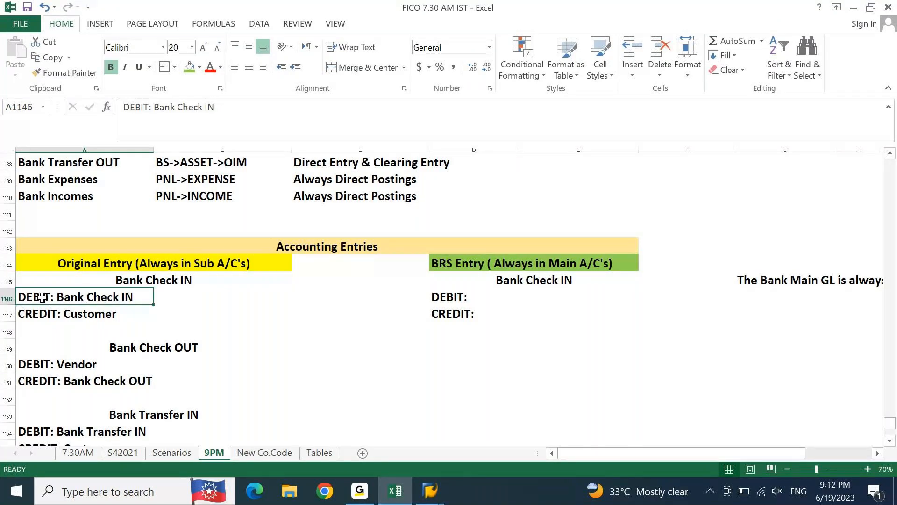
# Step: Examine the posting type of Bank Check IN in the account list alongside its original debit and credit lines
pyautogui.press('Up')
pyautogui.press('Up')
pyautogui.press('Up')
pyautogui.press('Up')
pyautogui.press('Up')
pyautogui.press('Up')
pyautogui.press('Up')
pyautogui.press('Up')
pyautogui.press('Up')
pyautogui.press('Up')
pyautogui.press('Up')
pyautogui.press('Up')
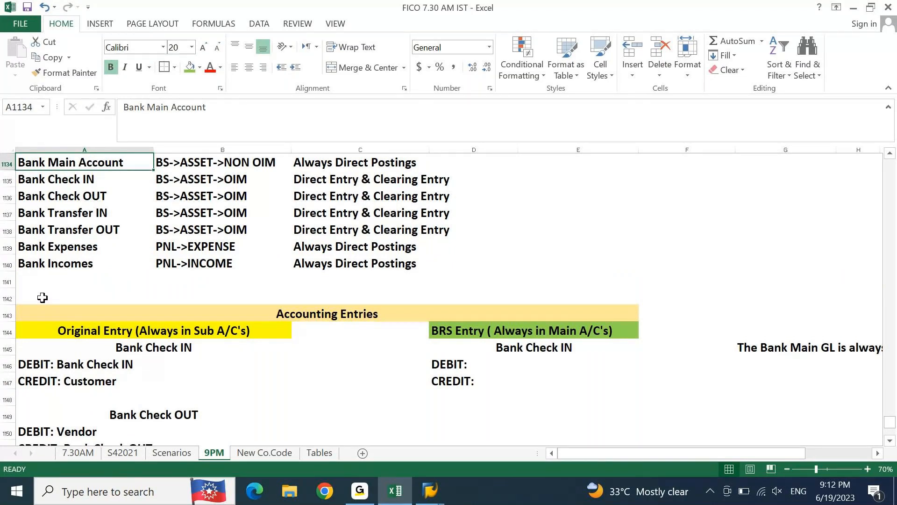
pyautogui.click(120, 365)
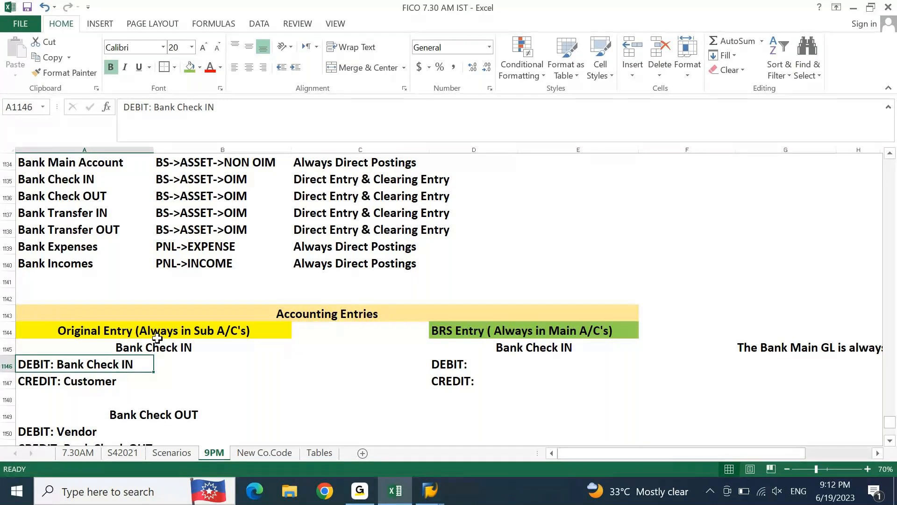
pyautogui.click(325, 183)
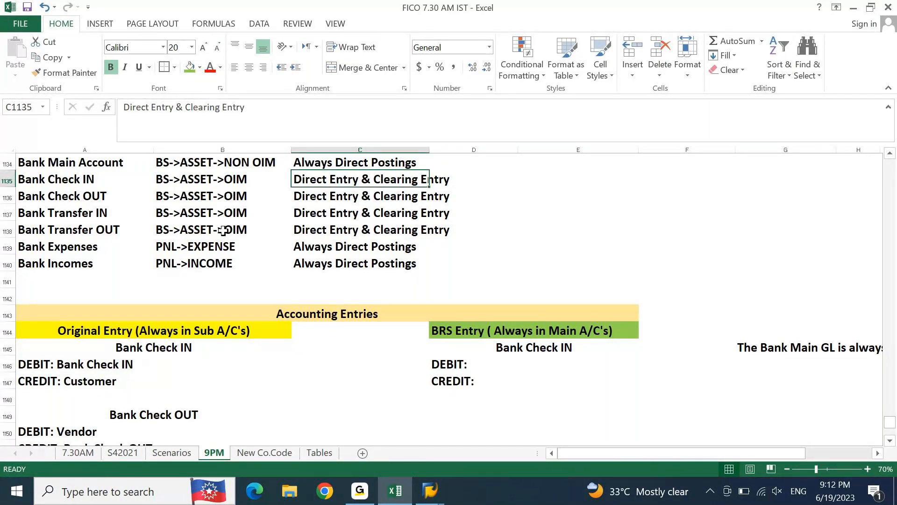
pyautogui.moveTo(112, 366); pyautogui.dragTo(122, 374)
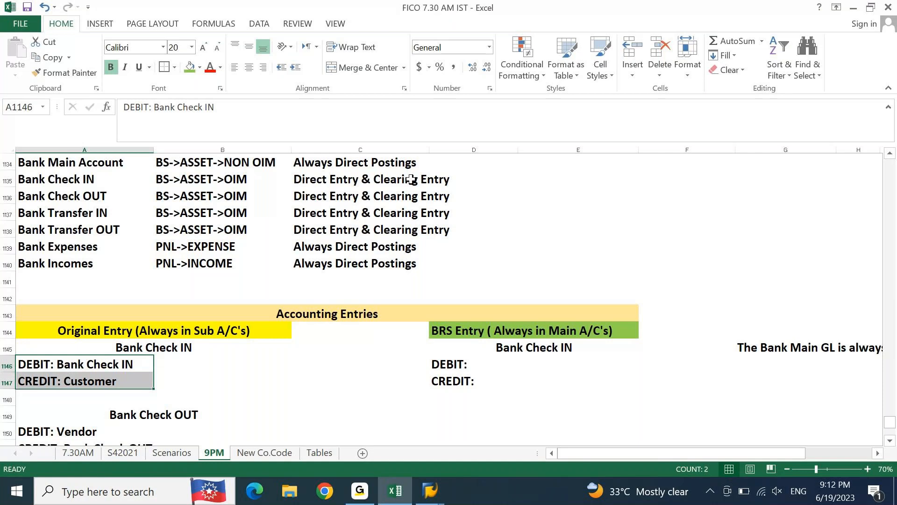
pyautogui.click(523, 362)
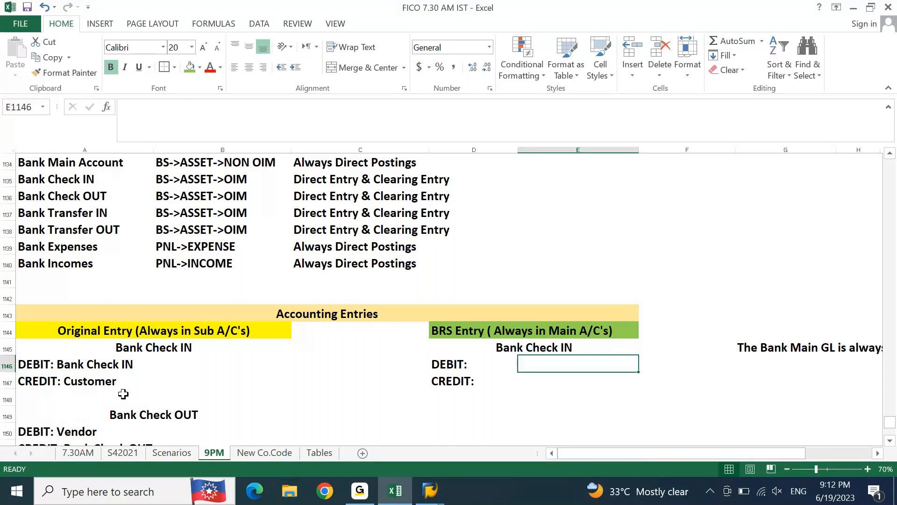
# Step: Fill the Bank Check IN headings in A1145 and D1145 with light blue
pyautogui.click(113, 354)
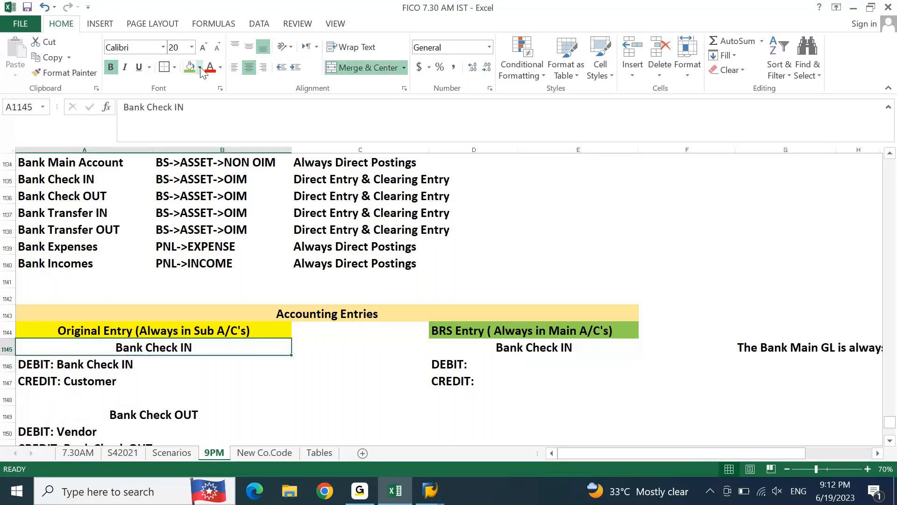
pyautogui.click(200, 69)
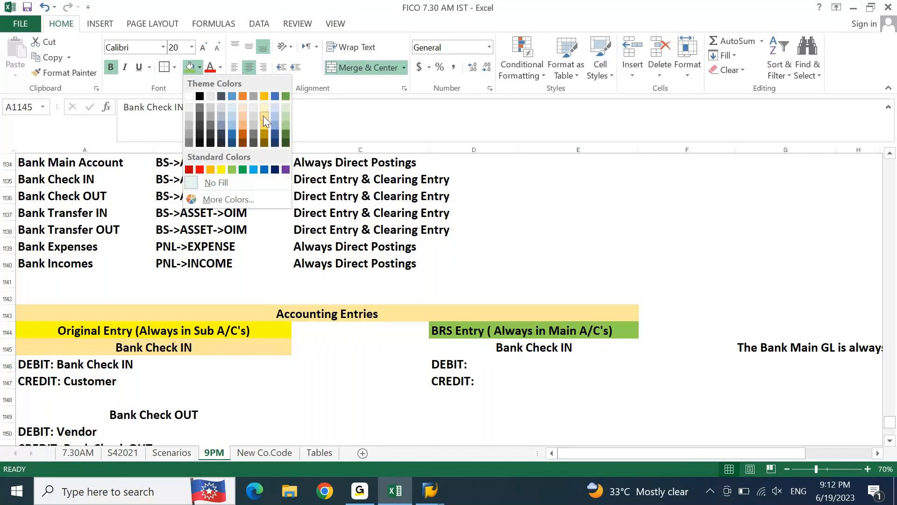
pyautogui.click(230, 126)
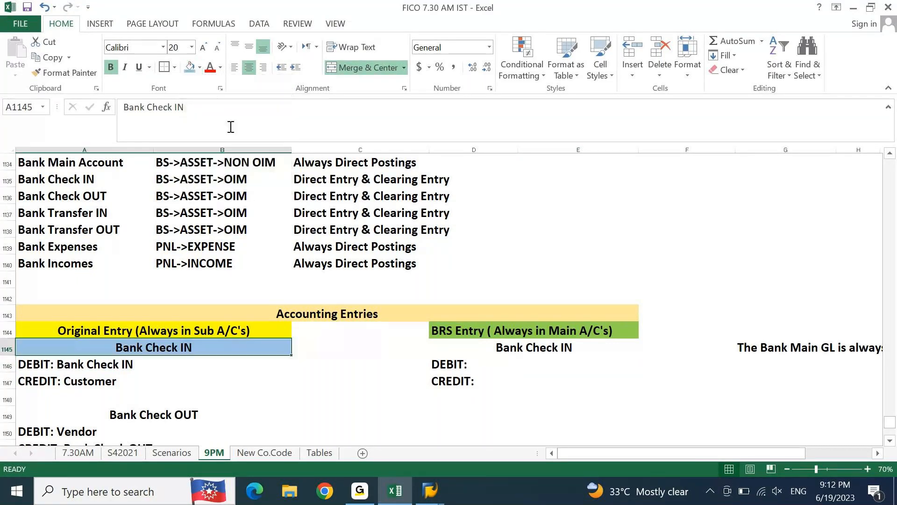
pyautogui.click(494, 347)
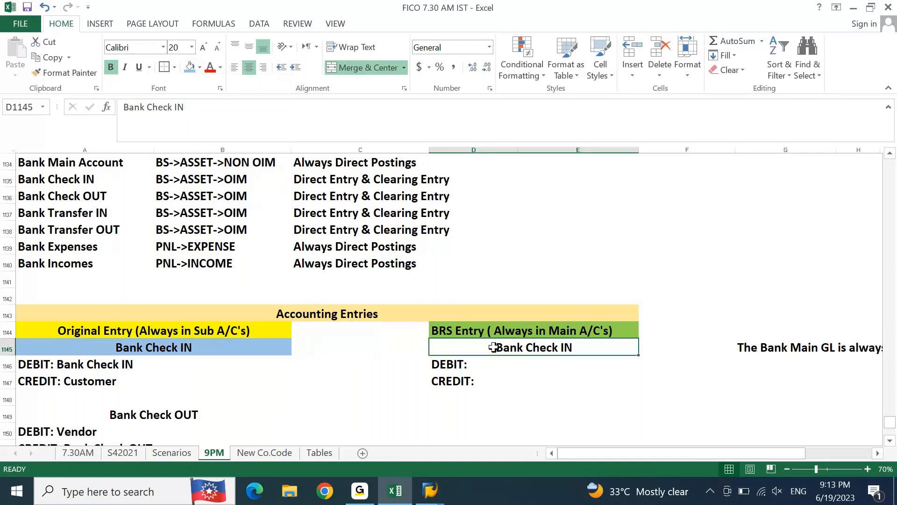
pyautogui.press('F4')
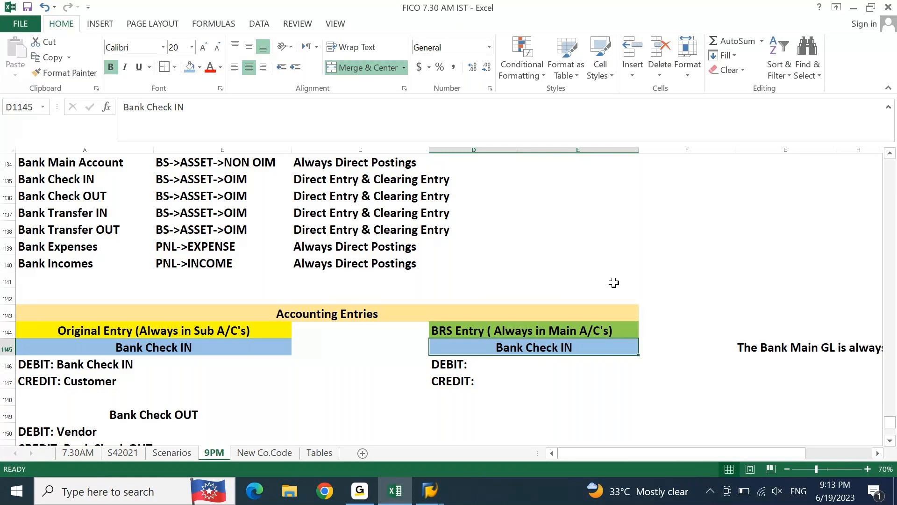
pyautogui.click(495, 292)
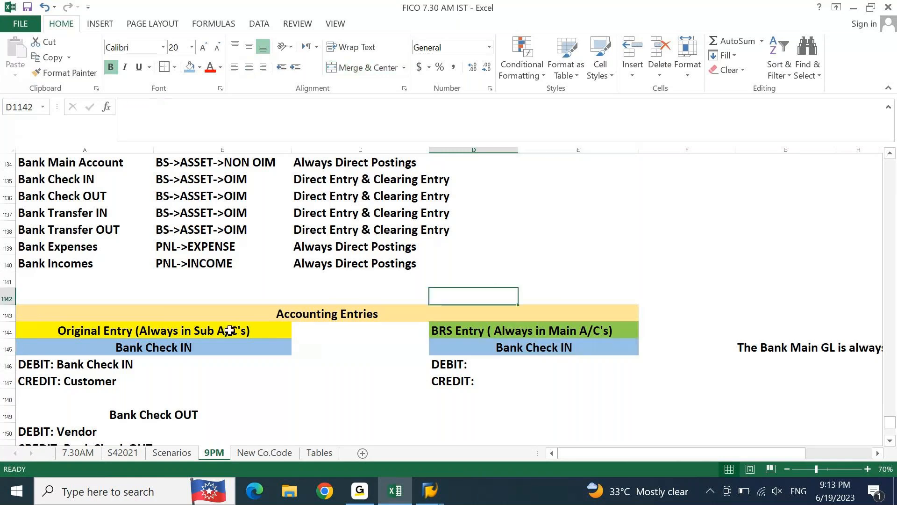
# Step: Complete the BRS credit line in D1147 as "CREDIT: Bank Check IN"
pyautogui.click(110, 360)
pyautogui.click(588, 348)
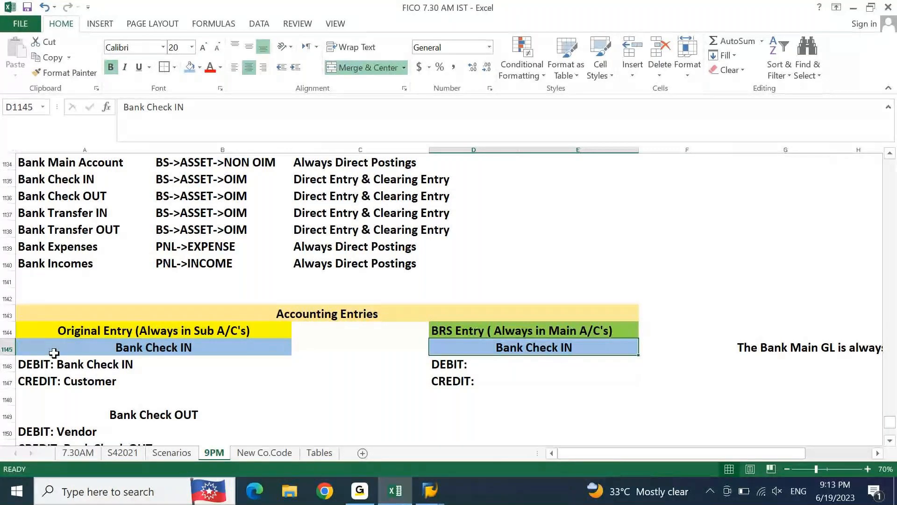
pyautogui.click(48, 363)
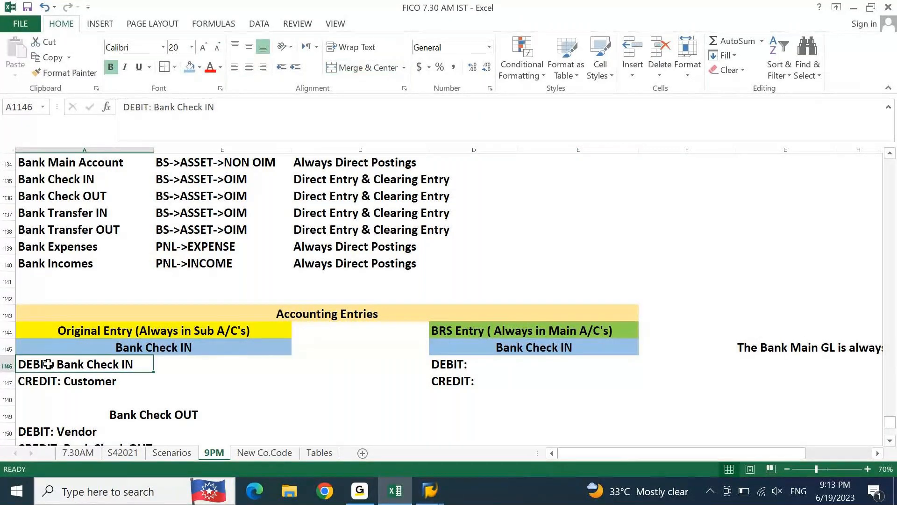
pyautogui.click(500, 346)
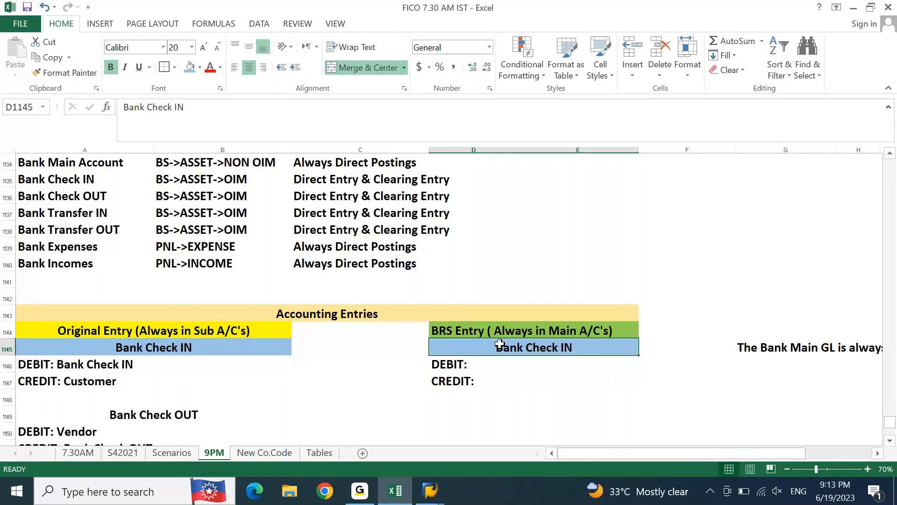
pyautogui.click(476, 376)
pyautogui.click(245, 113)
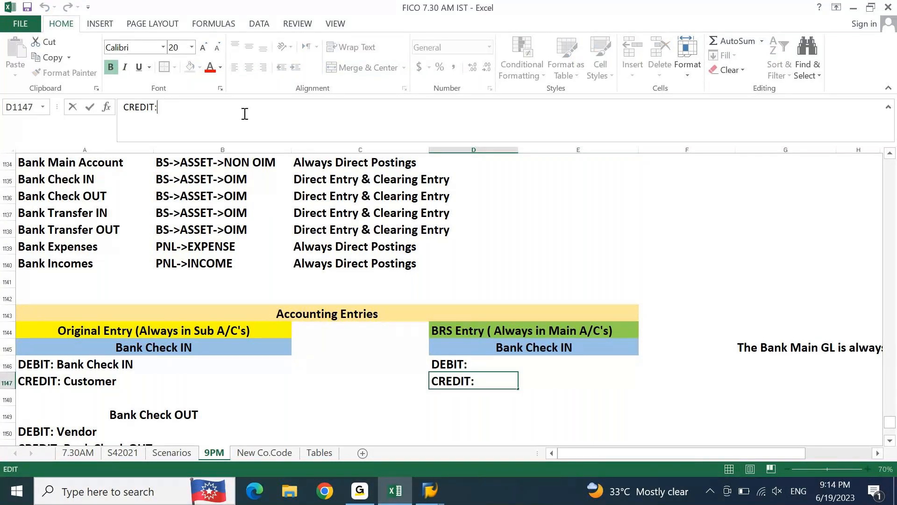
pyautogui.write('Bank CHwc')
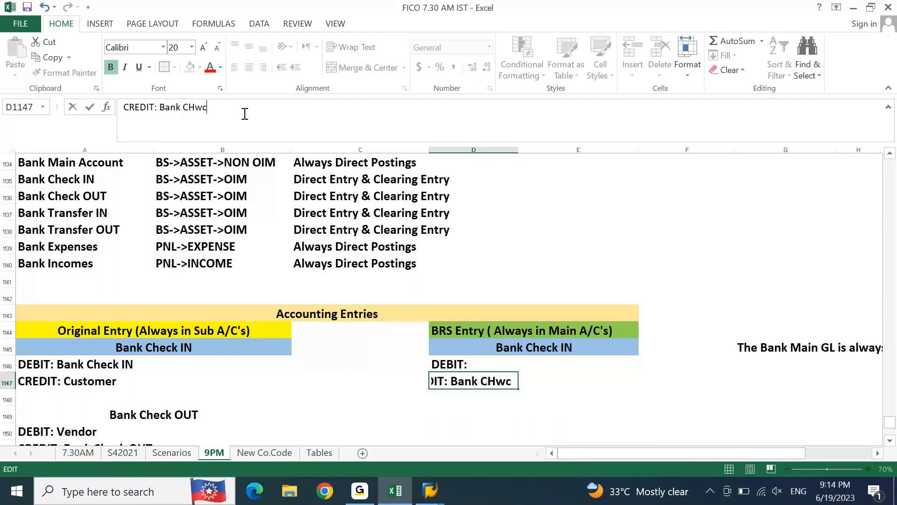
pyautogui.press('BackSpace')
pyautogui.press('BackSpace')
pyautogui.press('BackSpace')
pyautogui.write('heck IN')
pyautogui.press('Return')
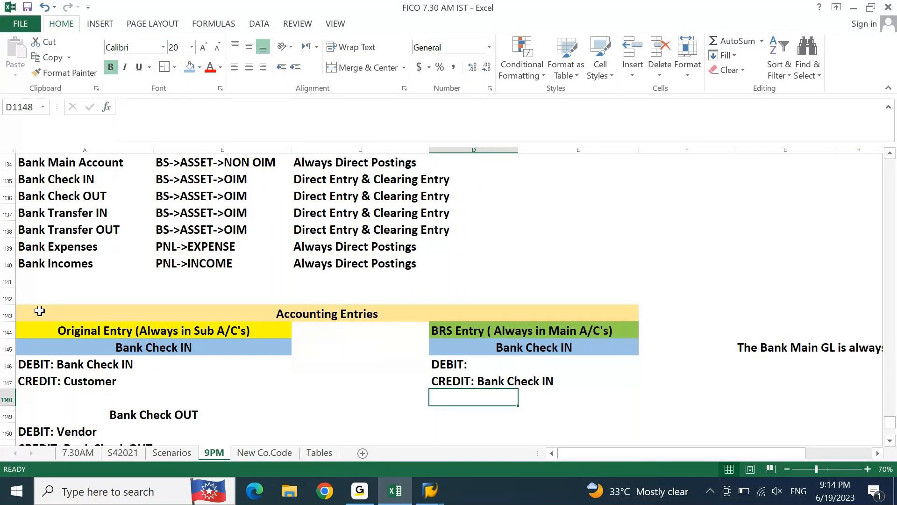
# Step: Color the text of the Bank Check IN debit line in A1146 and credit line in D1147 red
pyautogui.click(41, 364)
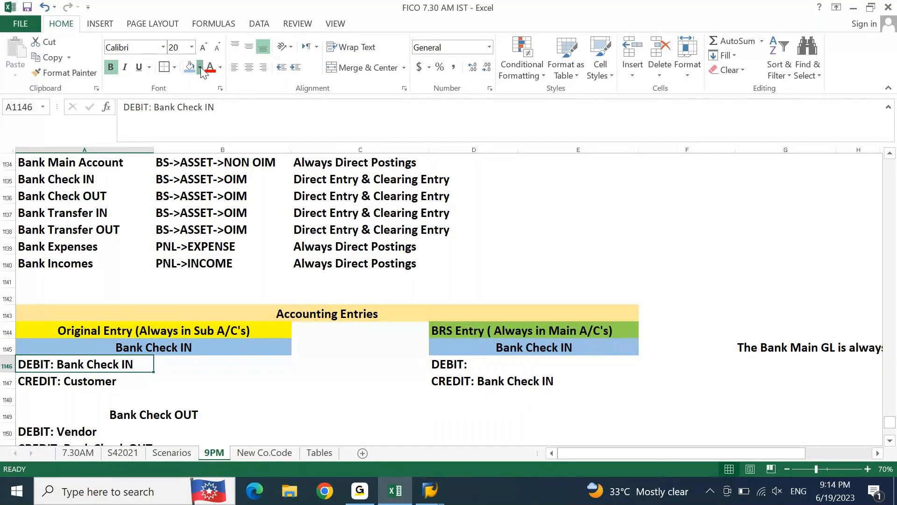
pyautogui.click(220, 68)
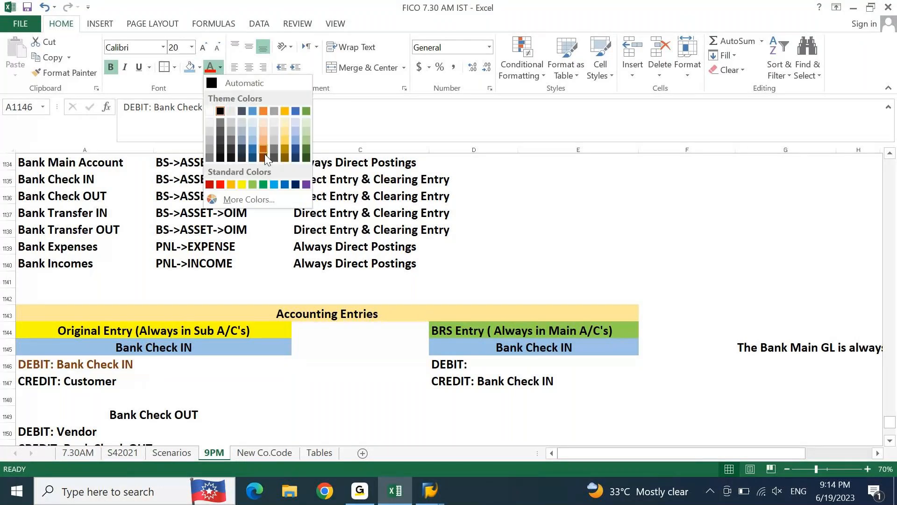
pyautogui.click(236, 183)
pyautogui.click(318, 361)
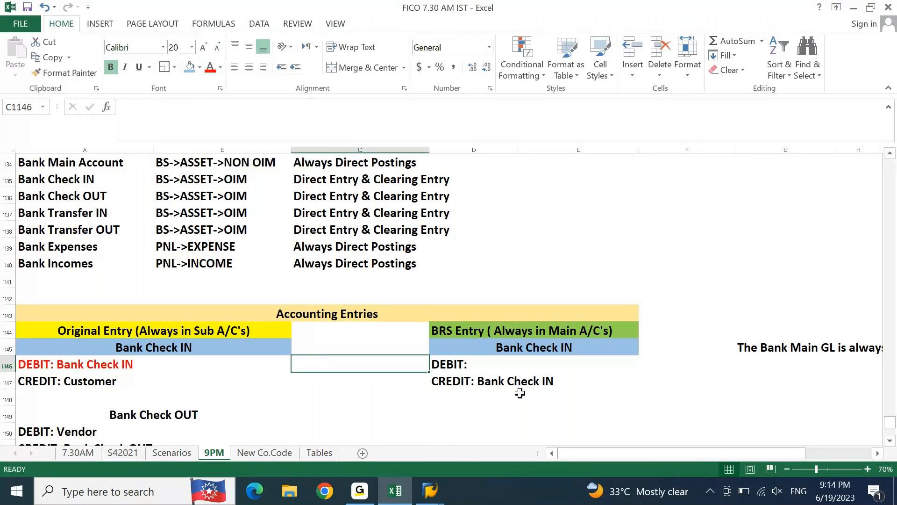
pyautogui.click(475, 382)
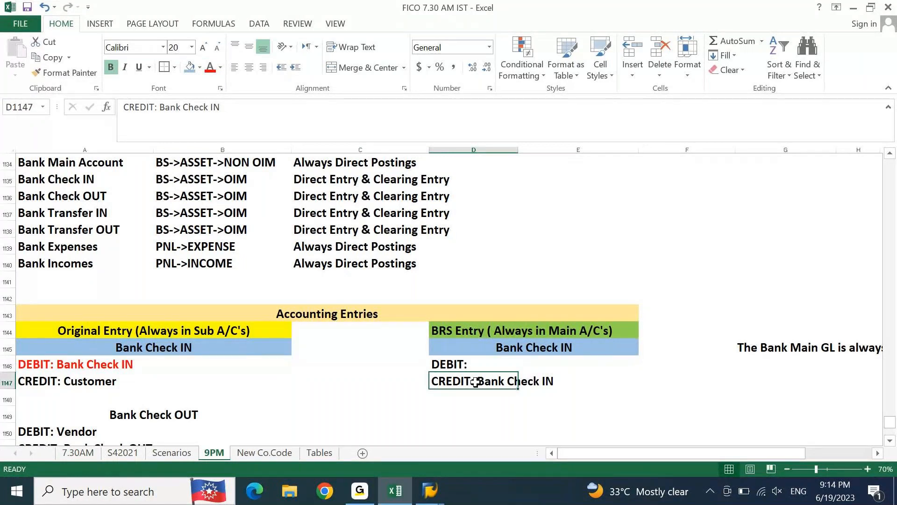
pyautogui.press('F4')
pyautogui.click(657, 242)
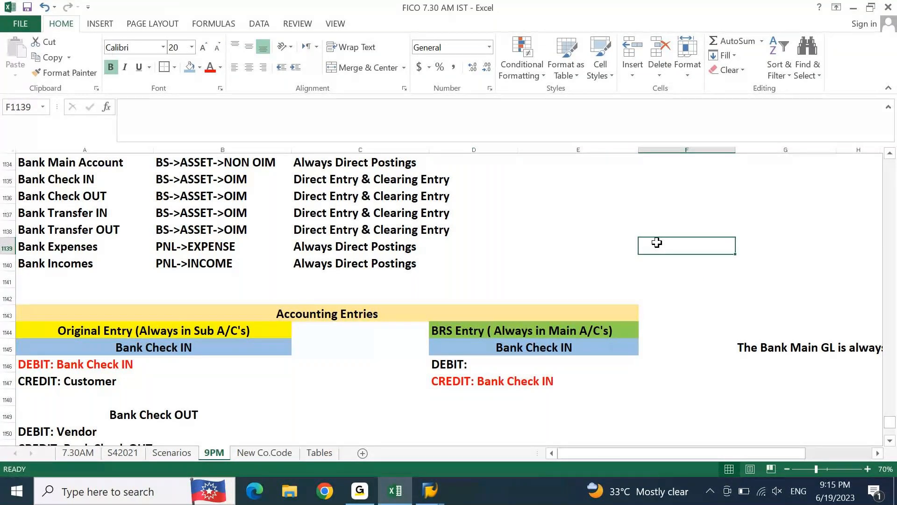
# Step: Select the original debit line in A1146 together with the BRS credit line in D1147:E1147 to compare them
pyautogui.click(41, 378)
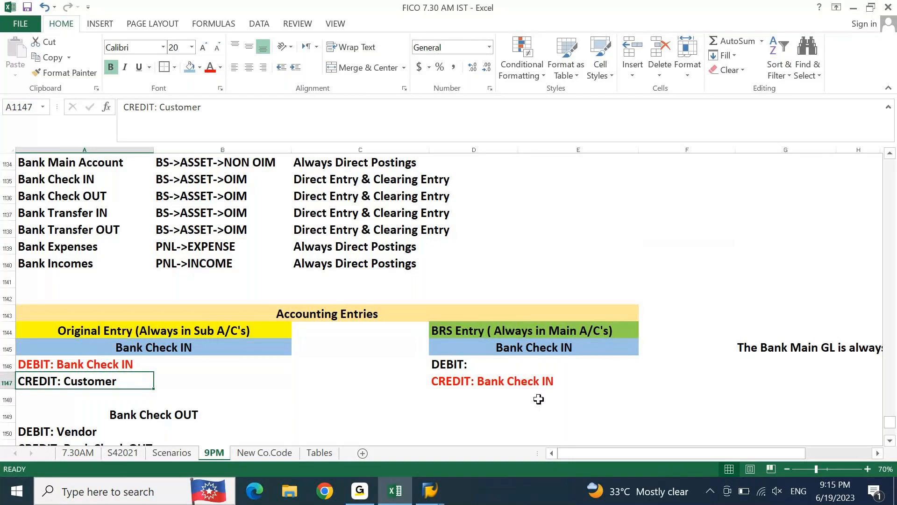
pyautogui.click(514, 386)
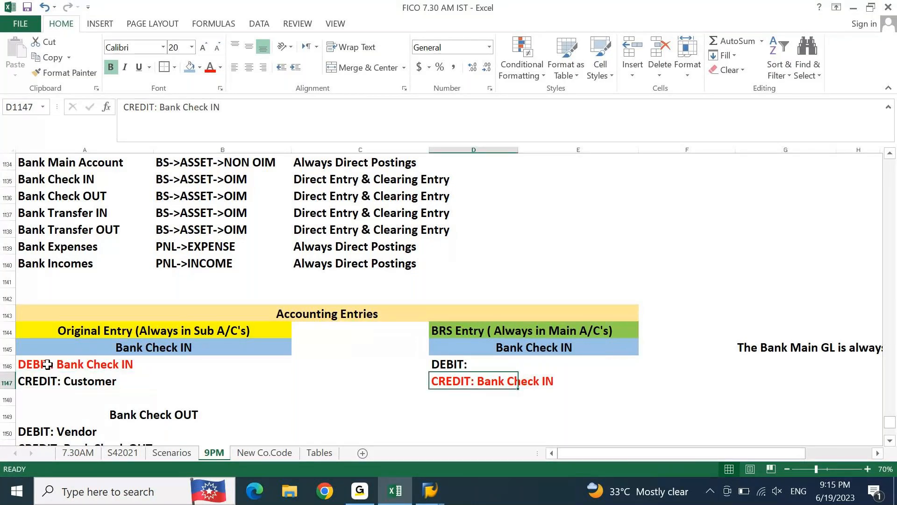
pyautogui.click(145, 360)
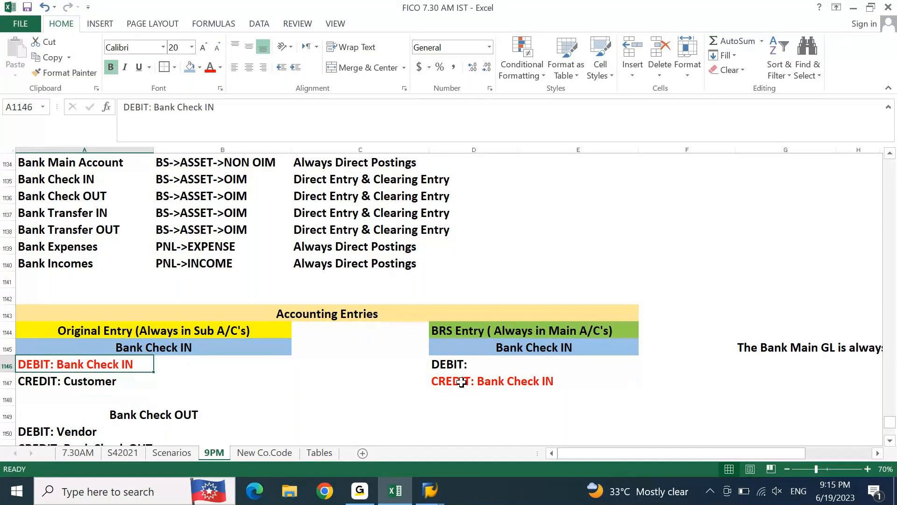
pyautogui.keyDown('ctrl'); pyautogui.moveTo(461, 381); pyautogui.dragTo(537, 379); pyautogui.keyUp('ctrl')
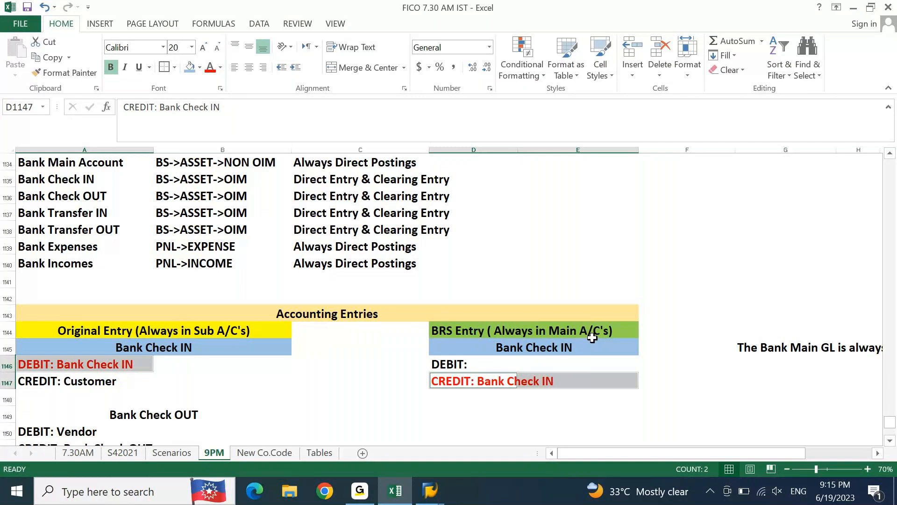
# Step: Complete the BRS debit line in D1146 as "DEBIT: Bank Main"
pyautogui.click(442, 364)
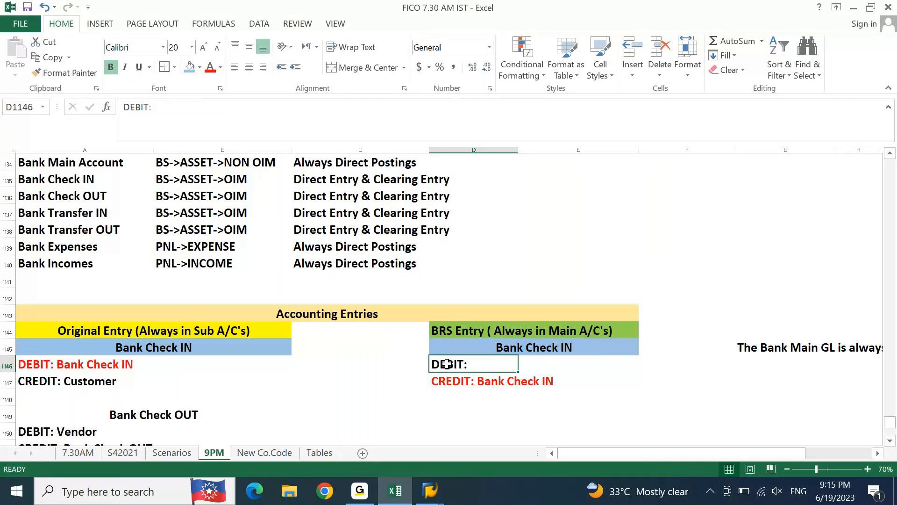
pyautogui.click(447, 331)
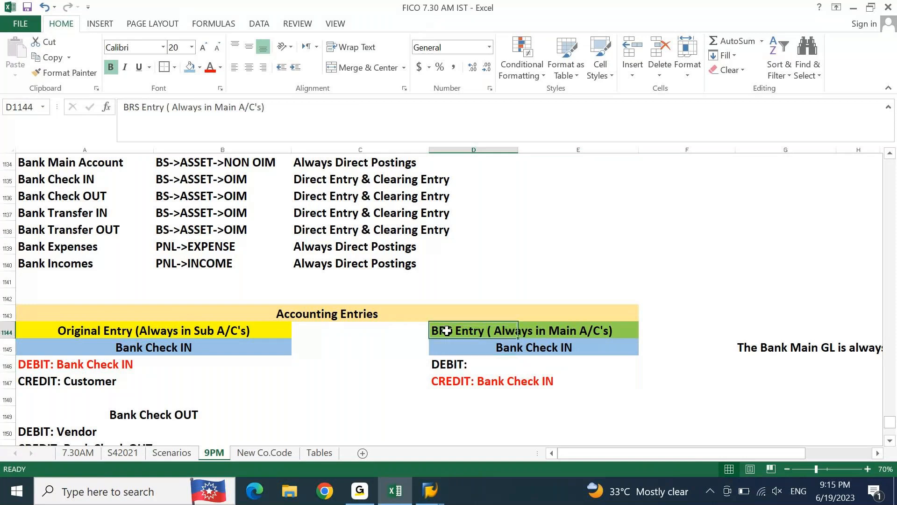
pyautogui.click(527, 326)
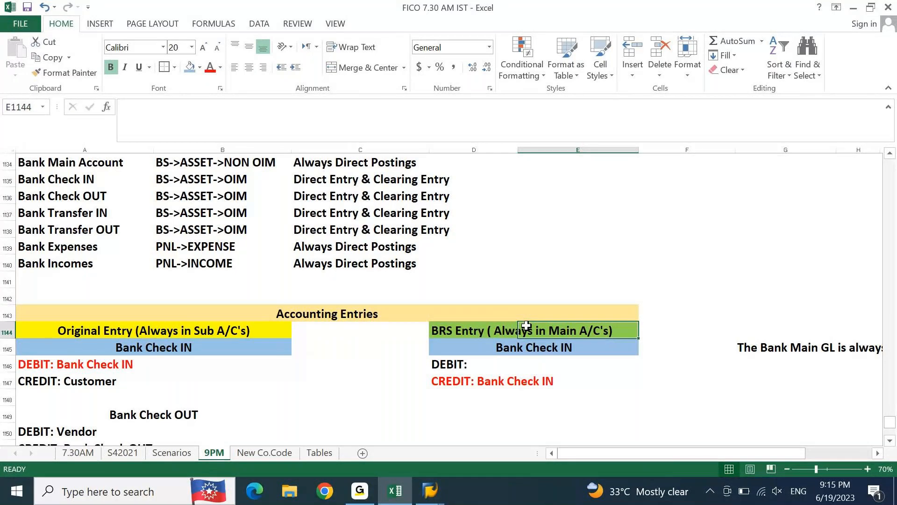
pyautogui.doubleClick(456, 364)
pyautogui.write('Bank Main')
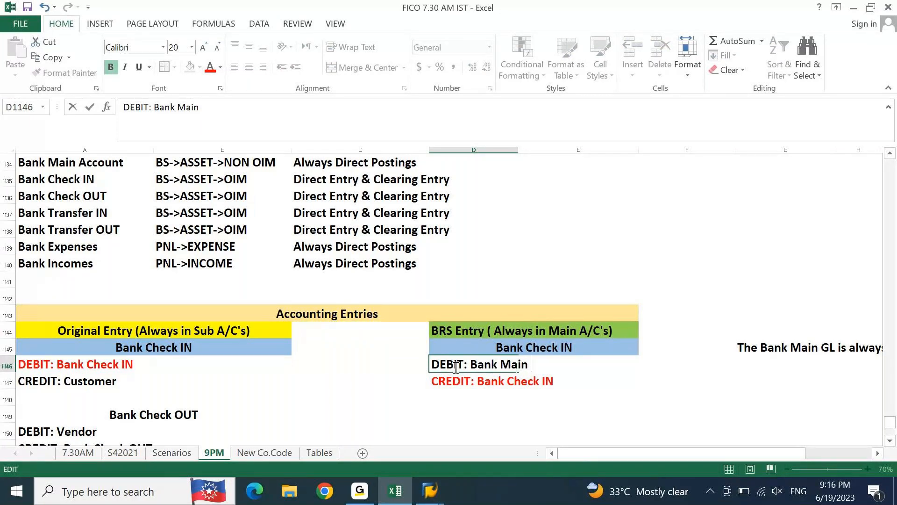
pyautogui.press('Return')
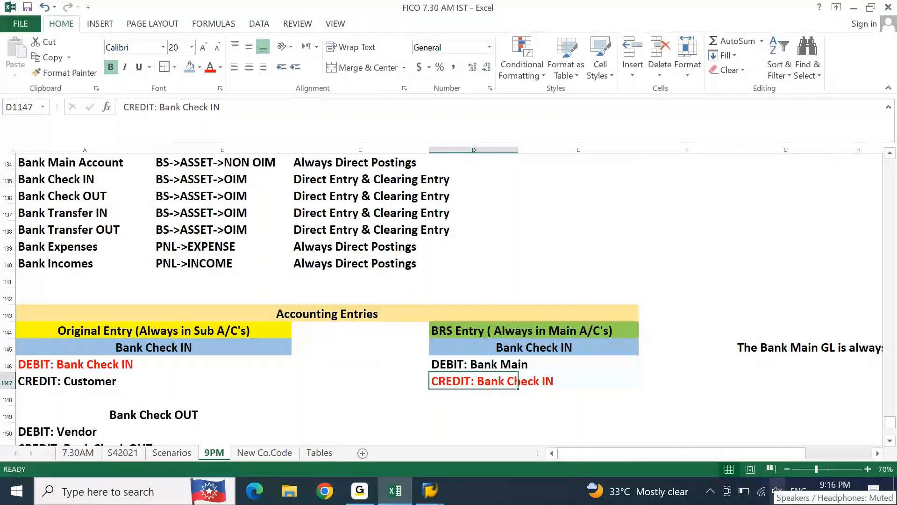
# Step: Review the Bank Check IN entries, comparing the BRS debit line in D1146 with the original debit line in A1146
pyautogui.press('Down')
pyautogui.press('Down')
pyautogui.press('Down')
pyautogui.press('Down')
pyautogui.press('Down')
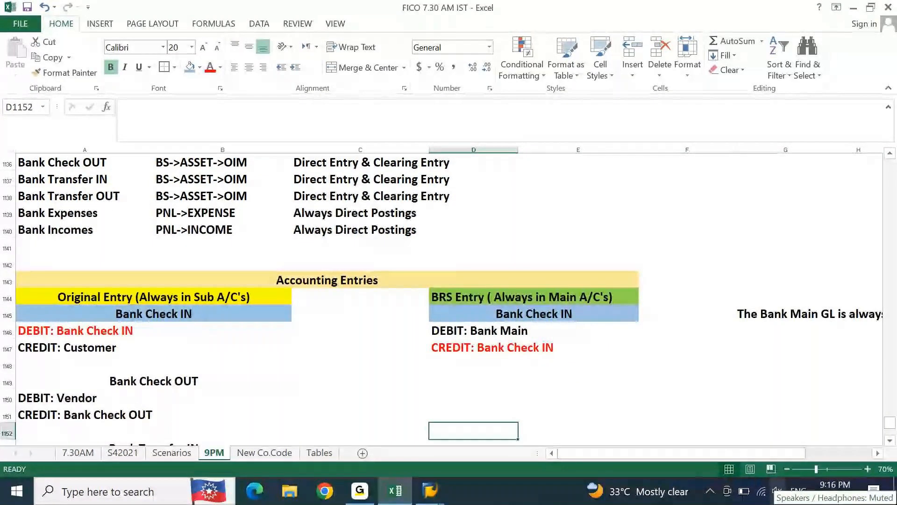
pyautogui.click(446, 332)
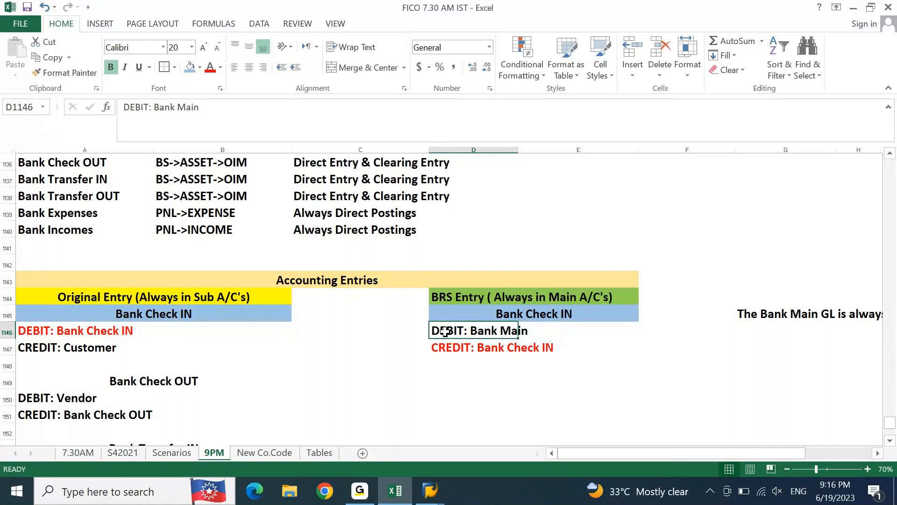
pyautogui.click(185, 315)
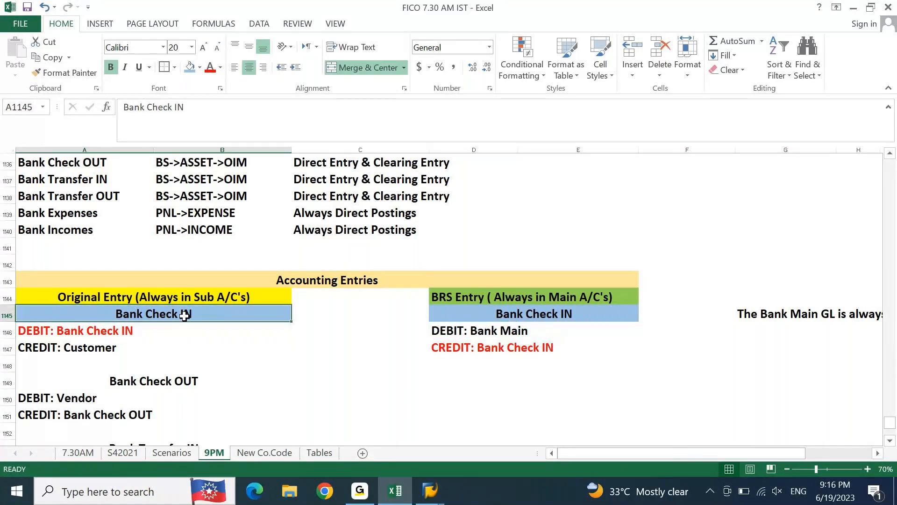
pyautogui.click(71, 333)
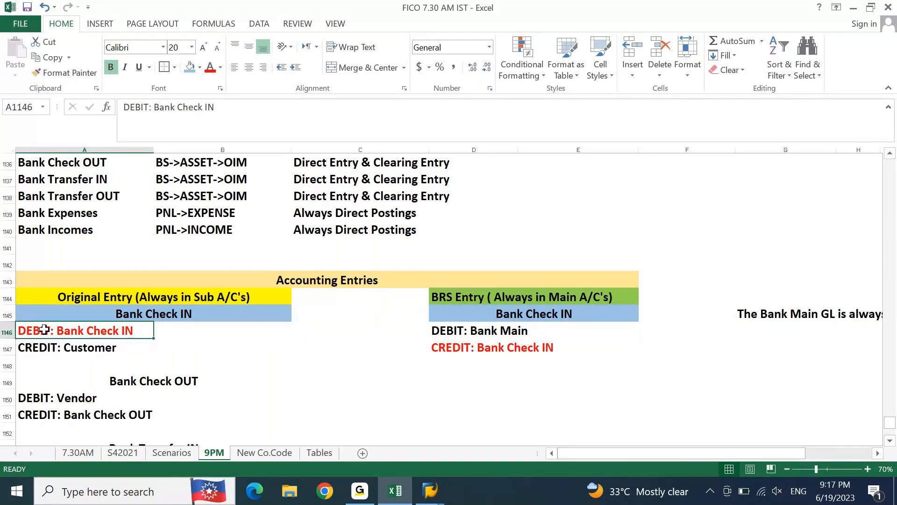
# Step: Color the text of the Bank Check OUT credit line in A1151 red
pyautogui.press('Down')
pyautogui.press('Down')
pyautogui.press('Down')
pyautogui.press('Down')
pyautogui.press('Down')
pyautogui.press('Down')
pyautogui.press('Down')
pyautogui.press('Down')
pyautogui.press('Down')
pyautogui.press('Down')
pyautogui.press('Down')
pyautogui.press('Down')
pyautogui.press('Down')
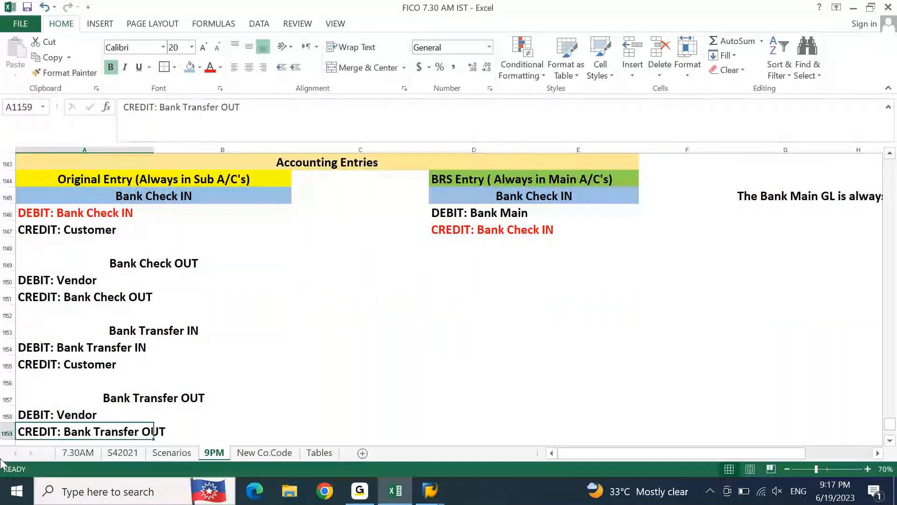
pyautogui.click(28, 295)
pyautogui.click(209, 67)
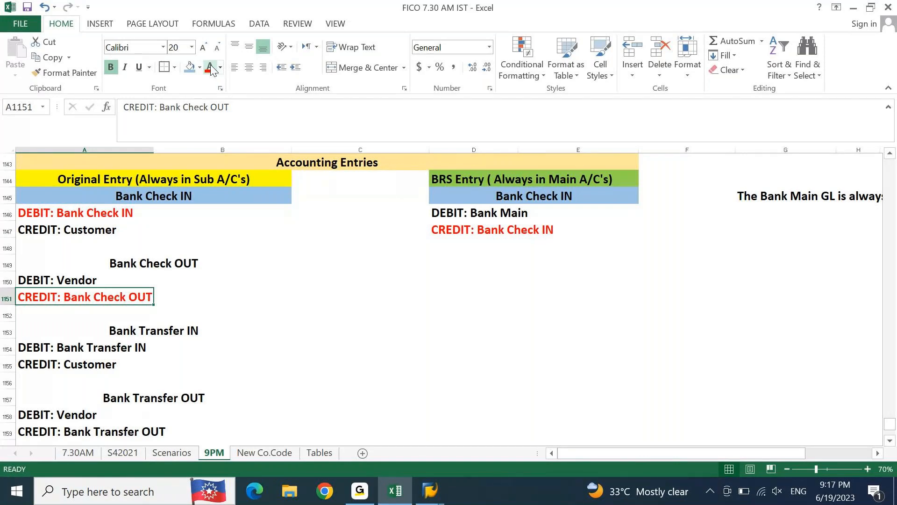
# Step: Enter the BRS line labels "DEBIT:" in D1150 and "CREDIT:" in D1151 beside the original Bank Check OUT entry
pyautogui.press('Up')
pyautogui.press('Right')
pyautogui.press('Right')
pyautogui.press('Right')
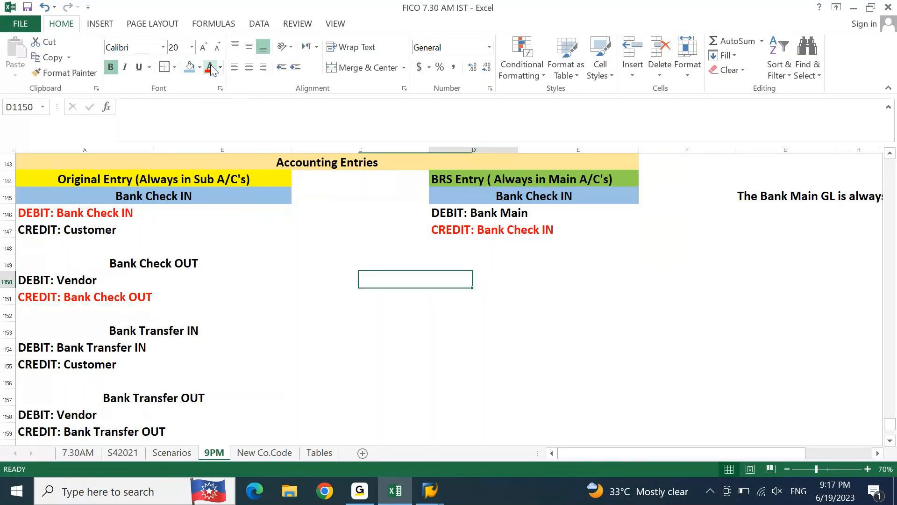
pyautogui.write('DEBIT:')
pyautogui.press('Return')
pyautogui.write('cre')
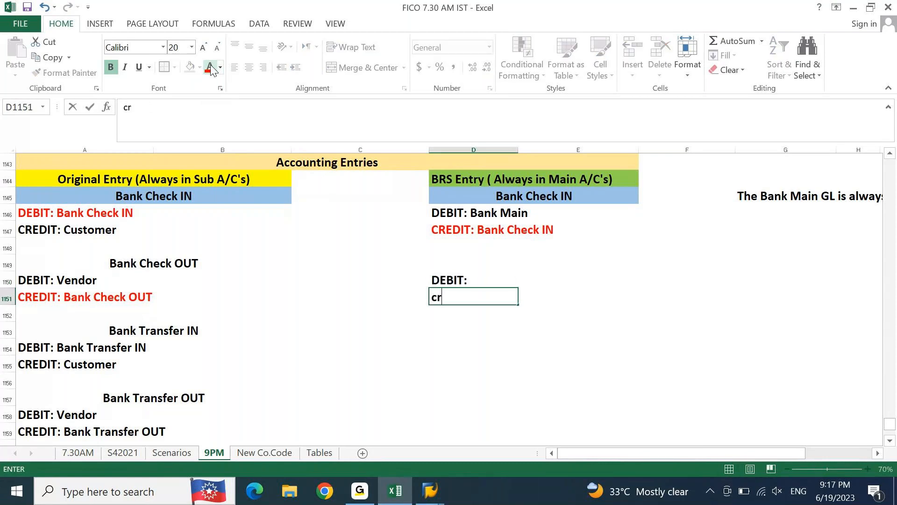
pyautogui.press('BackSpace')
pyautogui.press('BackSpace')
pyautogui.press('BackSpace')
pyautogui.write('CREDIT:')
pyautogui.press('Return')
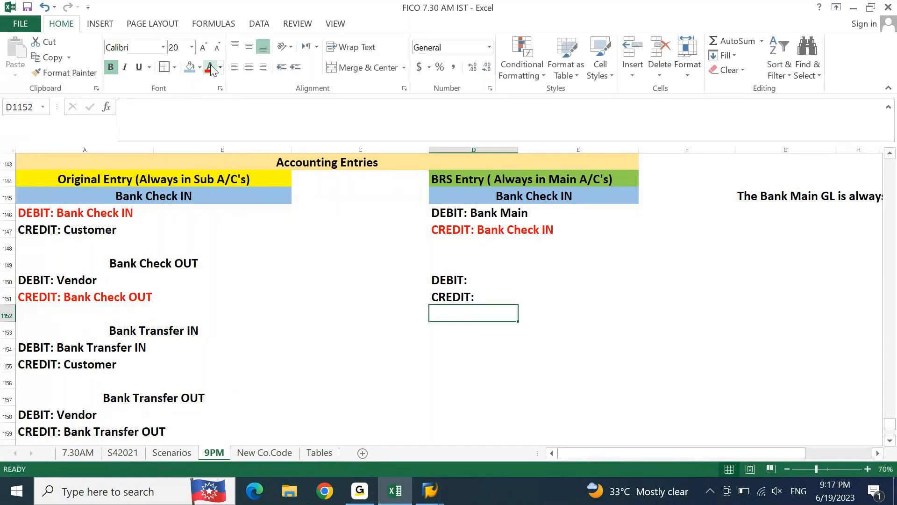
# Step: Copy the account name from A1151 to complete D1150 as "DEBIT: Bank Check OUT", and color that line red
pyautogui.press('Home')
pyautogui.press('Up')
pyautogui.press('F2')
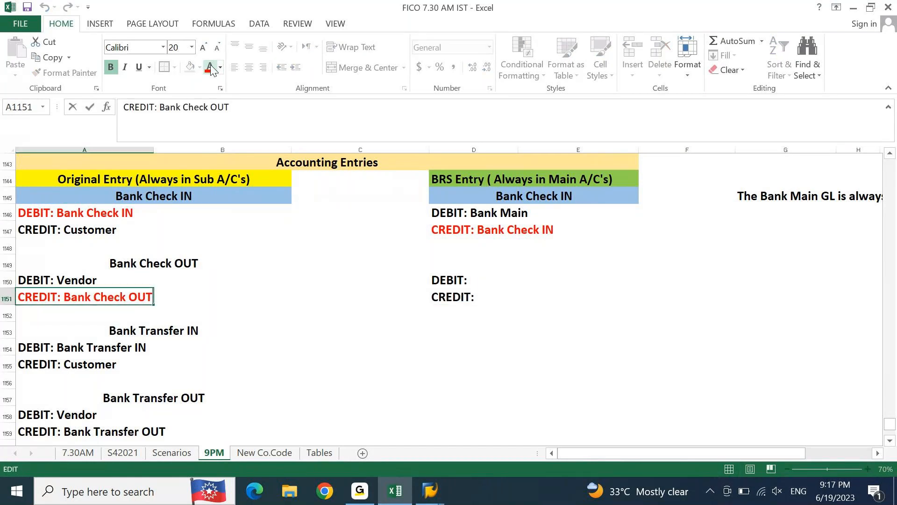
pyautogui.hotkey('ctrl', 'shift', 'Left')
pyautogui.hotkey('ctrl', 'shift', 'Left')
pyautogui.hotkey('ctrl', 'c')
pyautogui.press('Tab')
pyautogui.press('Tab')
pyautogui.press('Tab')
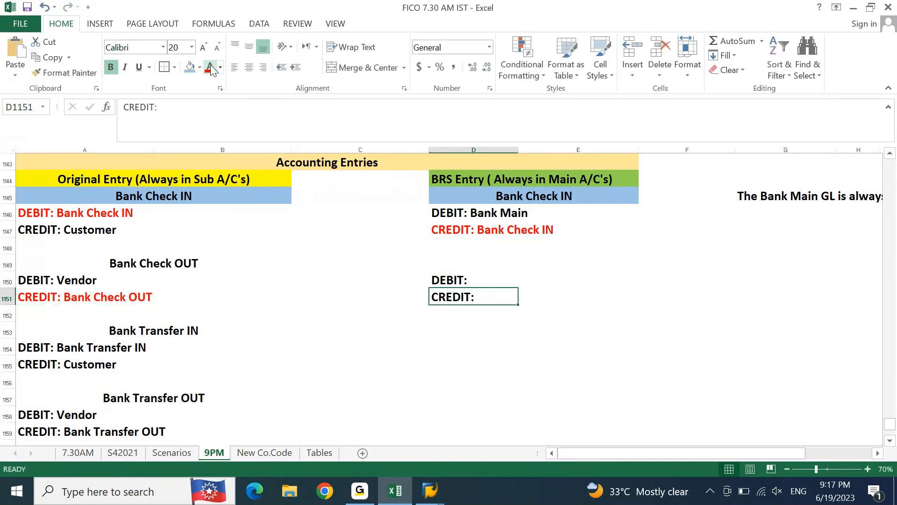
pyautogui.press('F2')
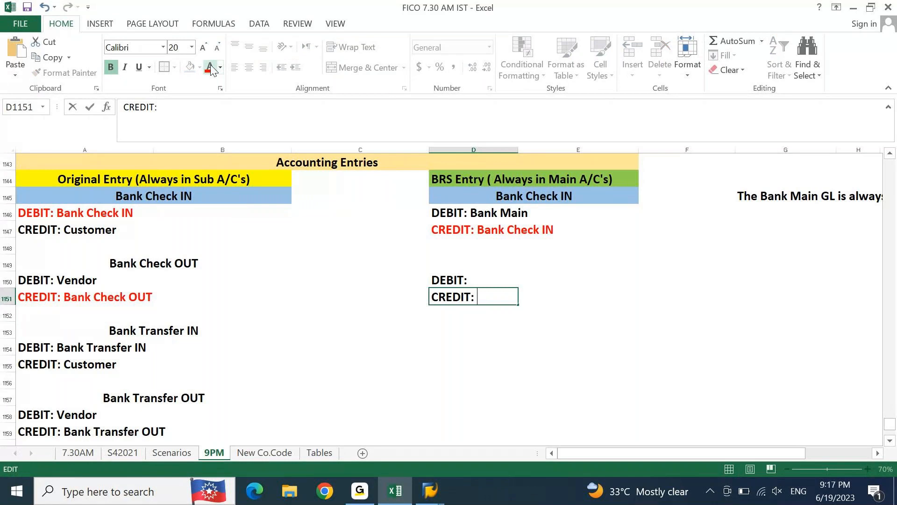
pyautogui.hotkey('shift', 'Return')
pyautogui.press('F2')
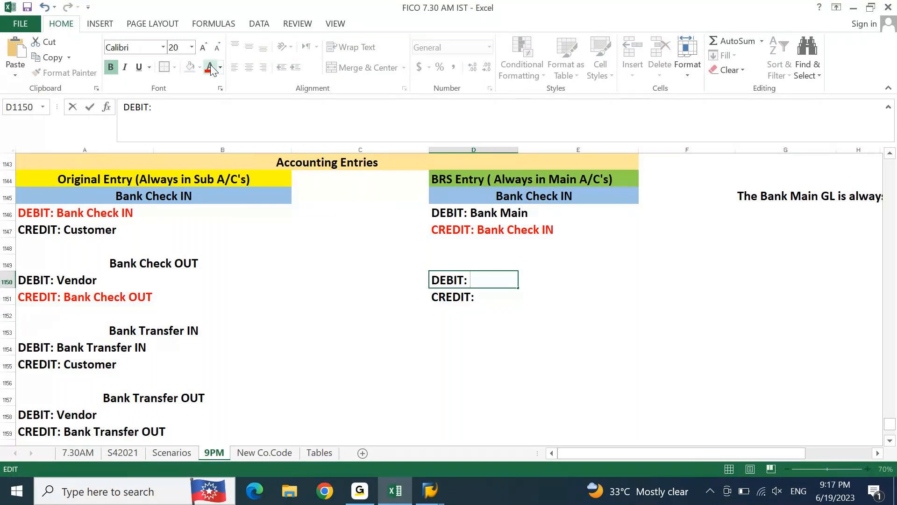
pyautogui.write('Bank Check OUT')
pyautogui.hotkey('ctrl', 'Return')
pyautogui.click(210, 70)
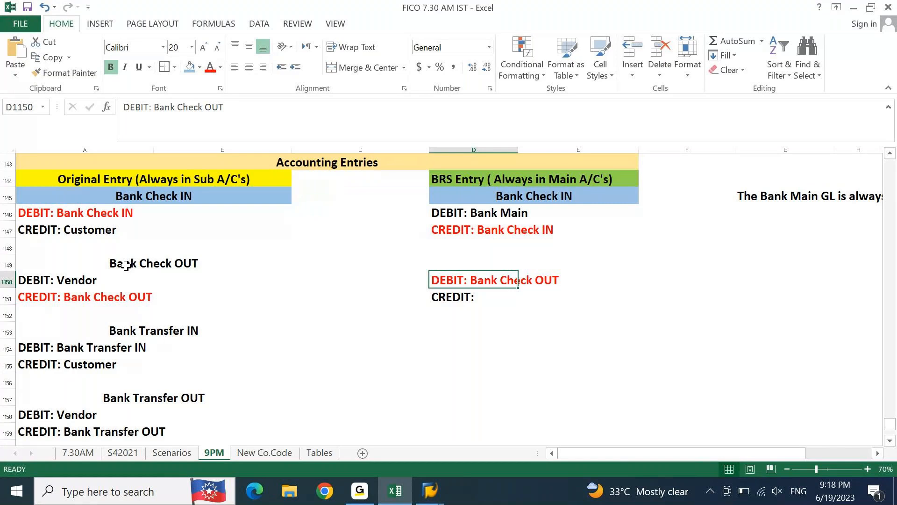
# Step: Complete the BRS credit line in D1151 as "CREDIT: Bank Main"
pyautogui.click(54, 297)
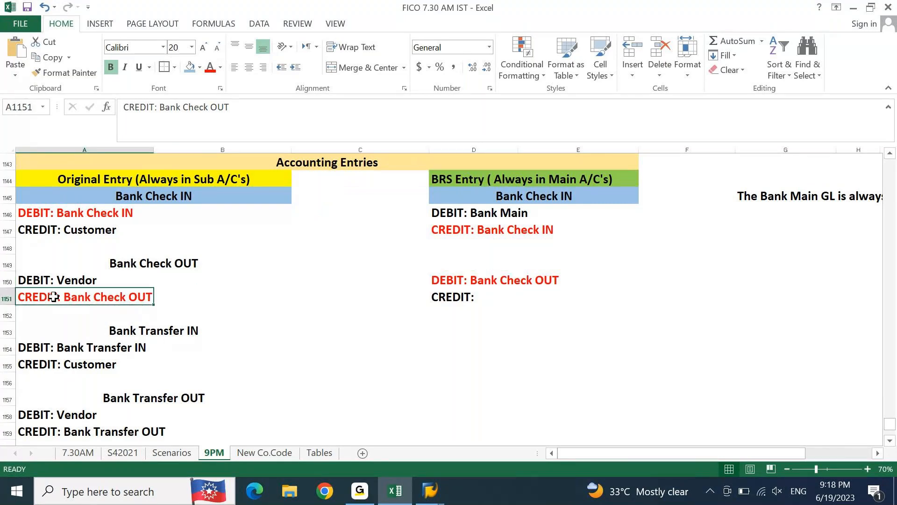
pyautogui.click(446, 282)
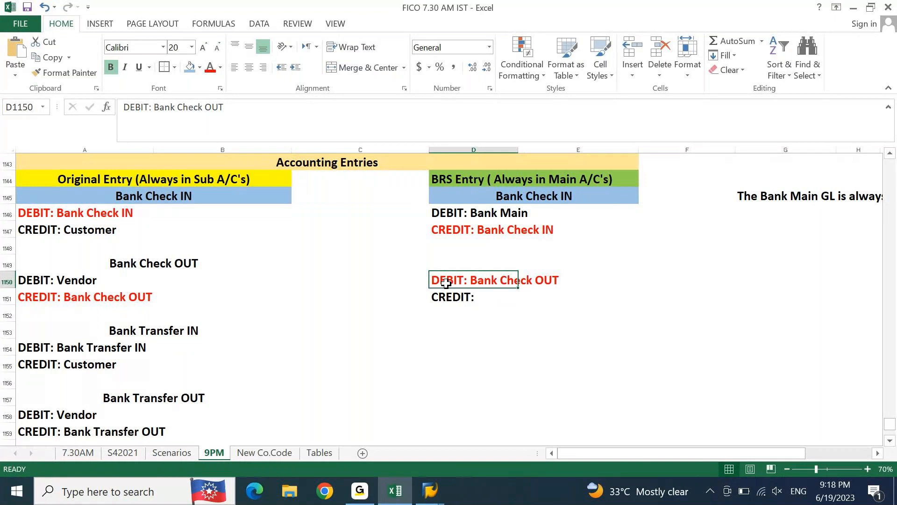
pyautogui.press('Down')
pyautogui.press('F2')
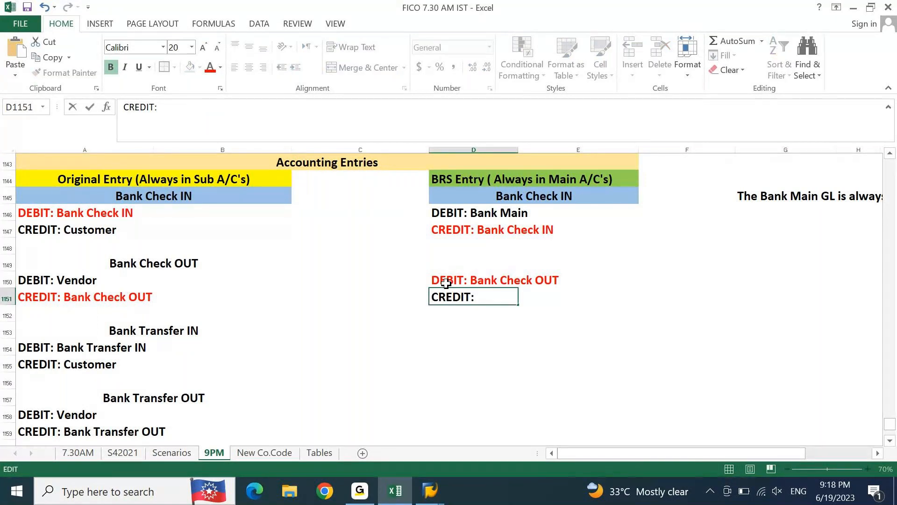
pyautogui.write('Bank Main')
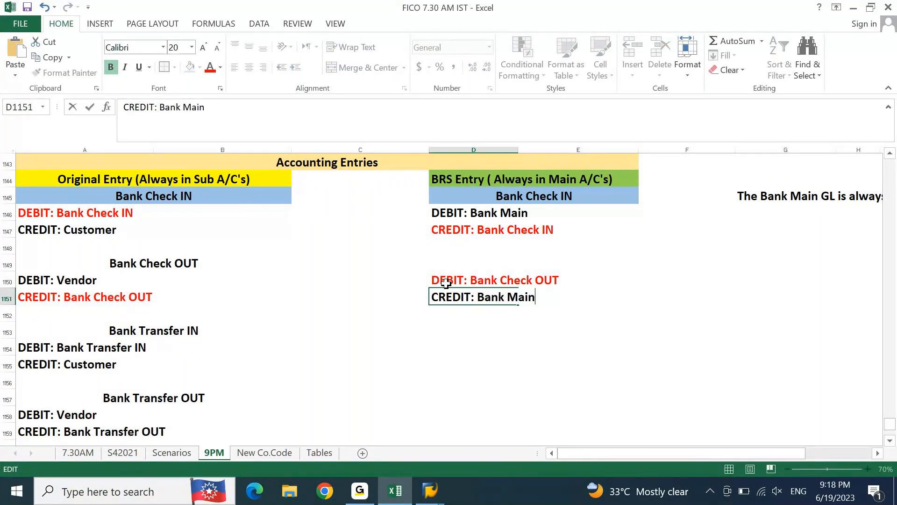
pyautogui.press('Return')
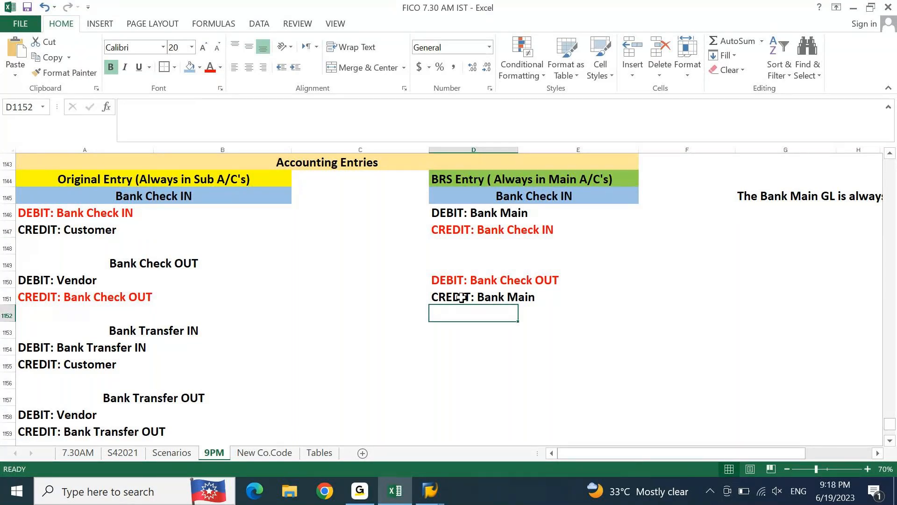
# Step: Compare the original debit and credit lines with their BRS counterparts for both Bank Check IN and Bank Check OUT
pyautogui.click(462, 297)
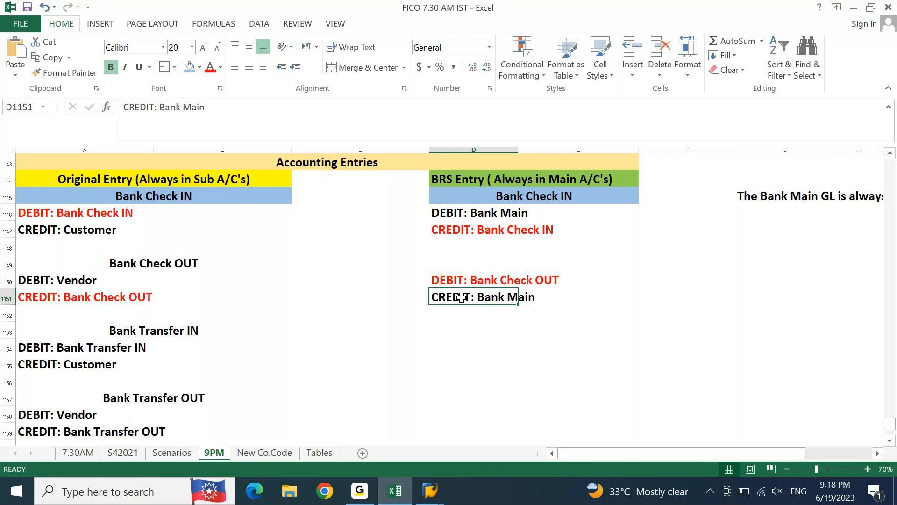
pyautogui.click(60, 229)
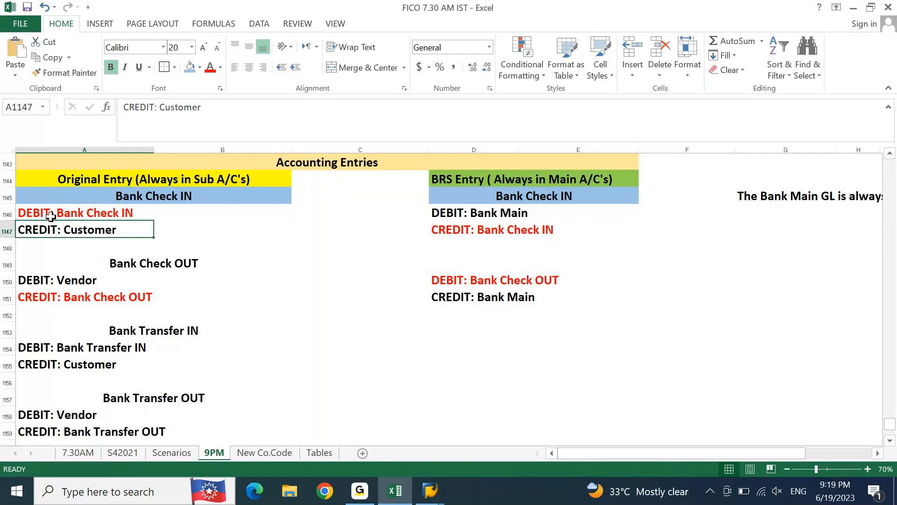
pyautogui.click(49, 214)
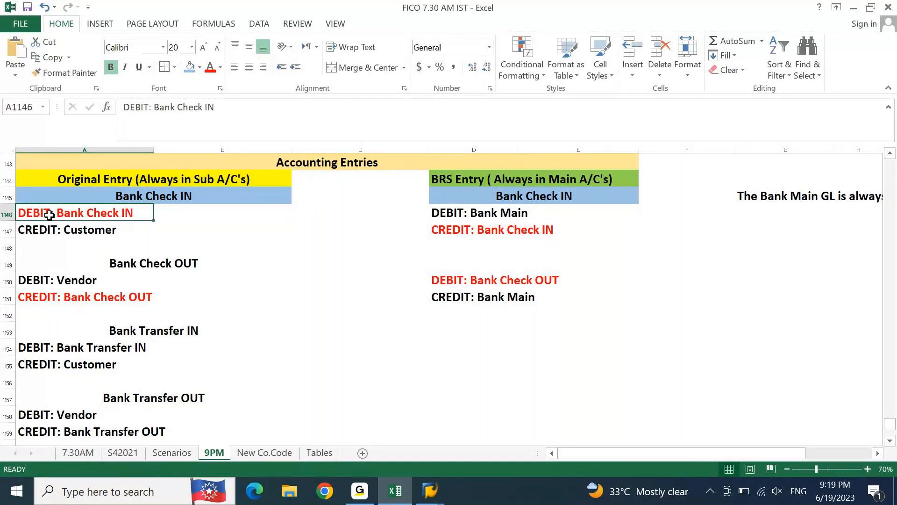
pyautogui.click(457, 233)
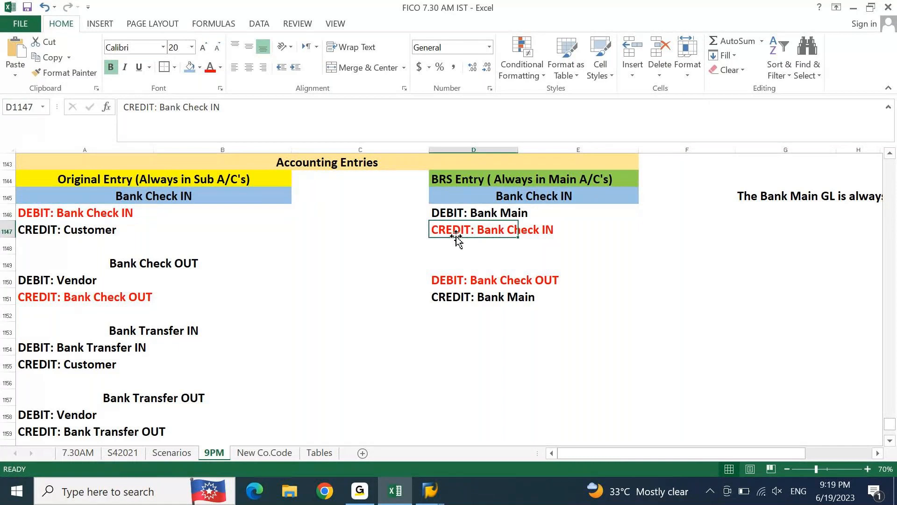
pyautogui.click(450, 213)
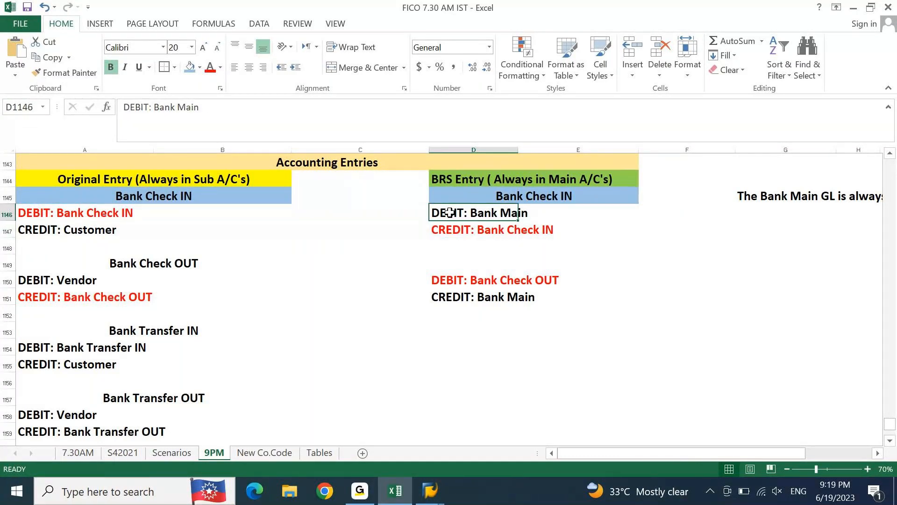
pyautogui.click(80, 286)
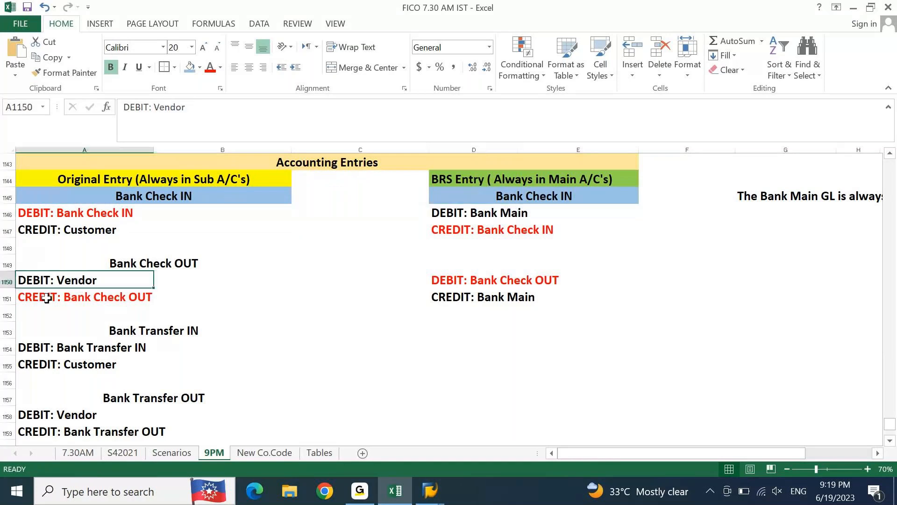
pyautogui.click(47, 297)
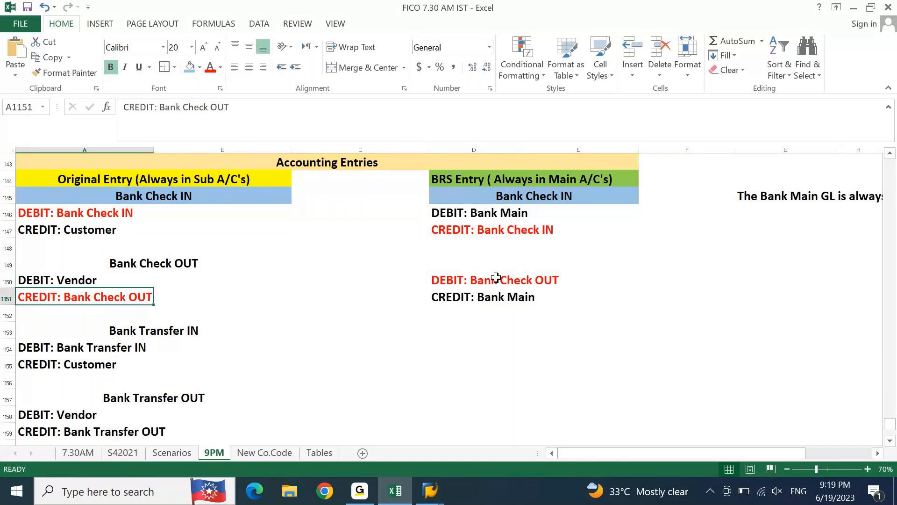
pyautogui.click(450, 280)
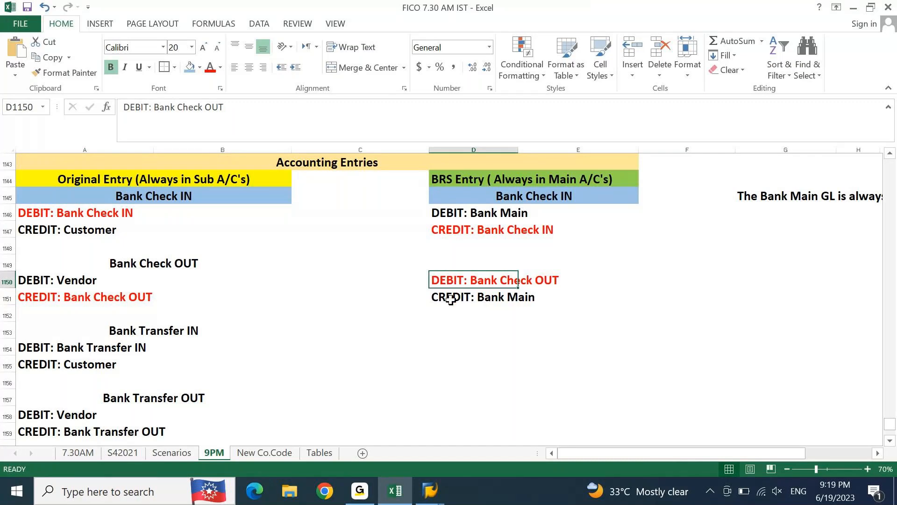
pyautogui.click(450, 300)
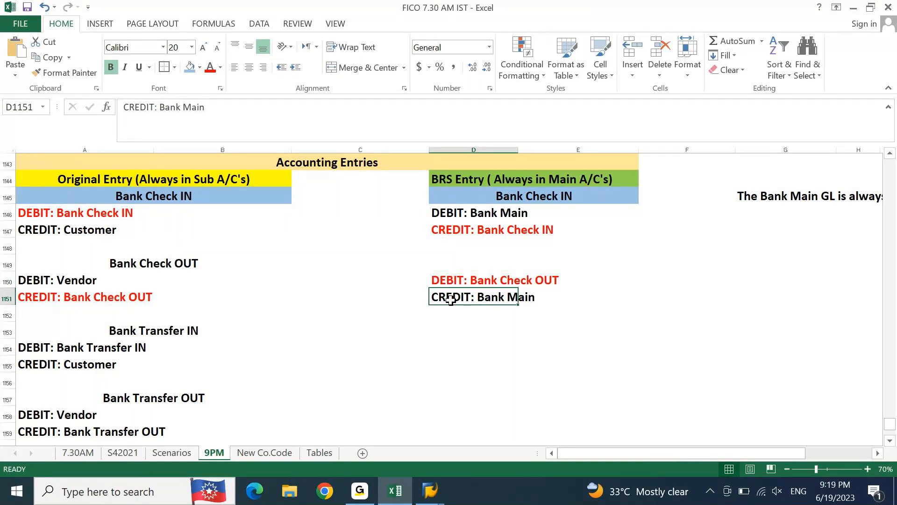
# Step: Copy the merged "Bank Check OUT" heading from A1149 to D1149 above the matching BRS entry
pyautogui.press('Down')
pyautogui.press('Down')
pyautogui.press('Down')
pyautogui.press('Down')
pyautogui.press('Down')
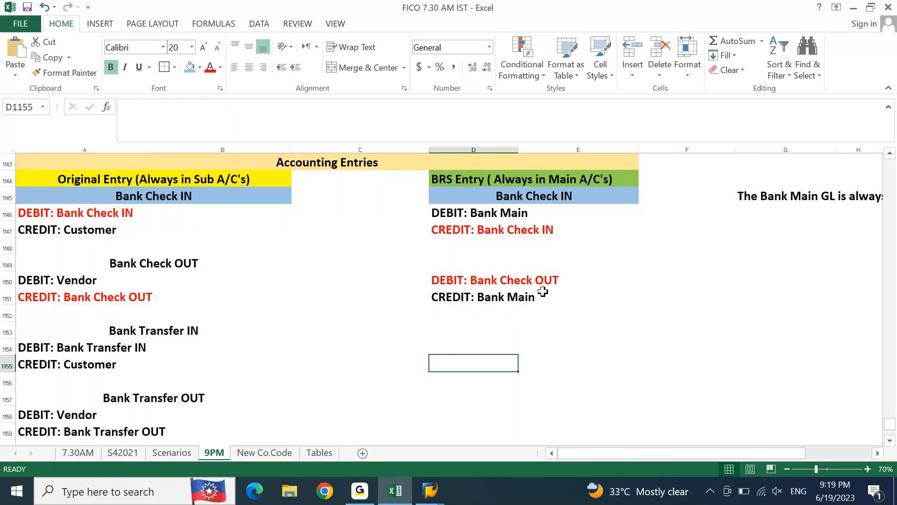
pyautogui.press('Down')
pyautogui.press('Up')
pyautogui.press('Up')
pyautogui.press('Up')
pyautogui.press('Left')
pyautogui.press('Left')
pyautogui.press('Left')
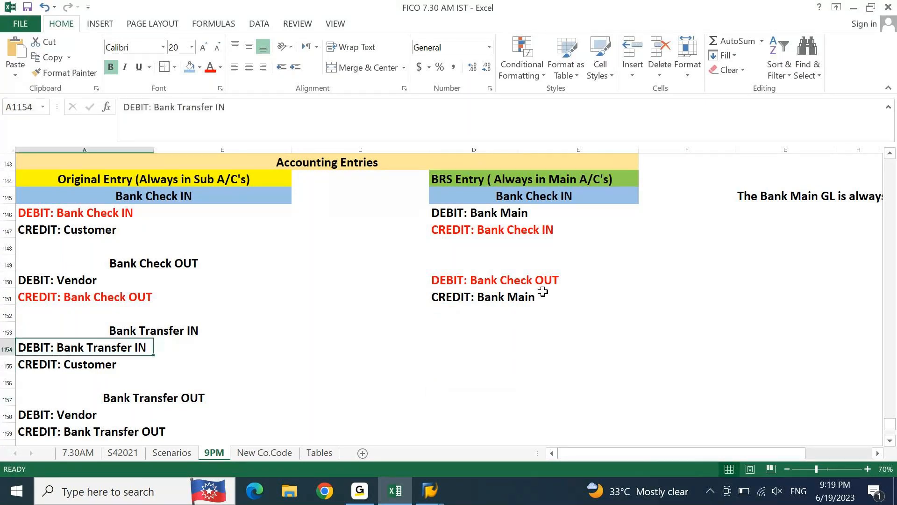
pyautogui.press('Up')
pyautogui.press('Up')
pyautogui.press('Up')
pyautogui.press('Up')
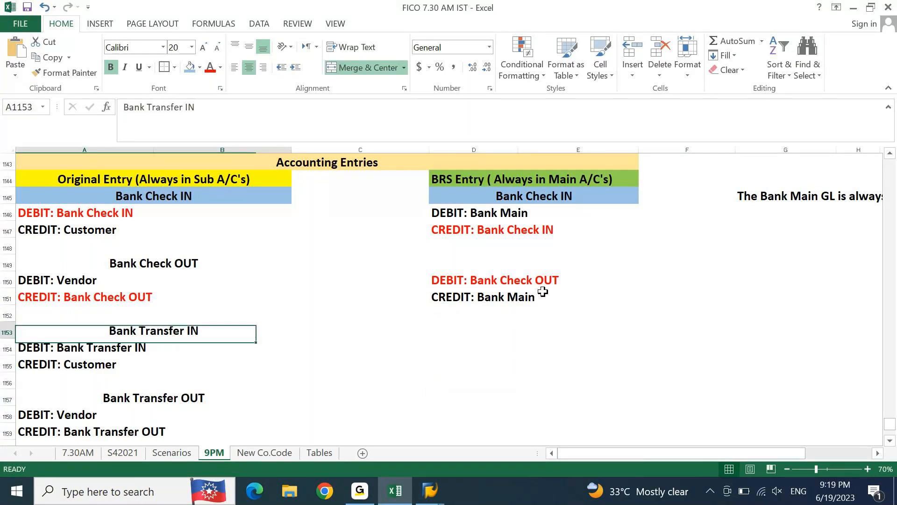
pyautogui.press('Up')
pyautogui.hotkey('ctrl', 'c')
pyautogui.press('Right')
pyautogui.press('Right')
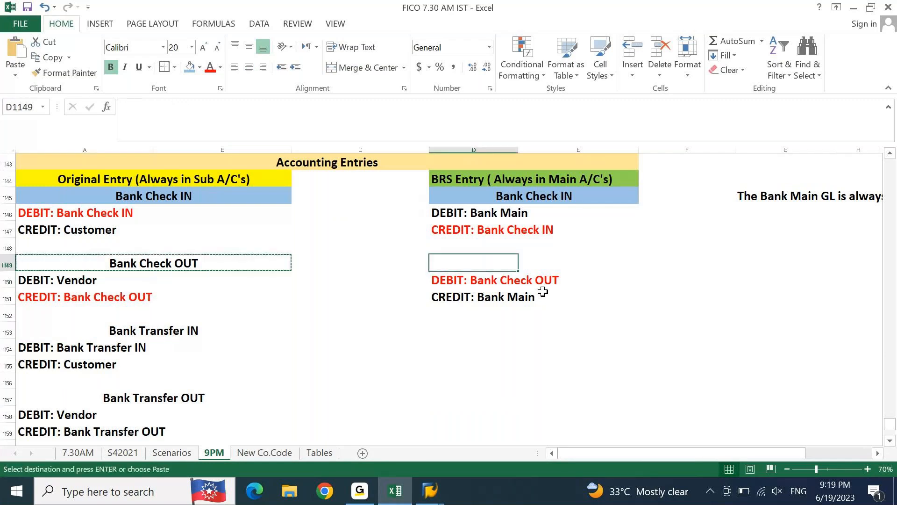
pyautogui.hotkey('ctrl', 'v')
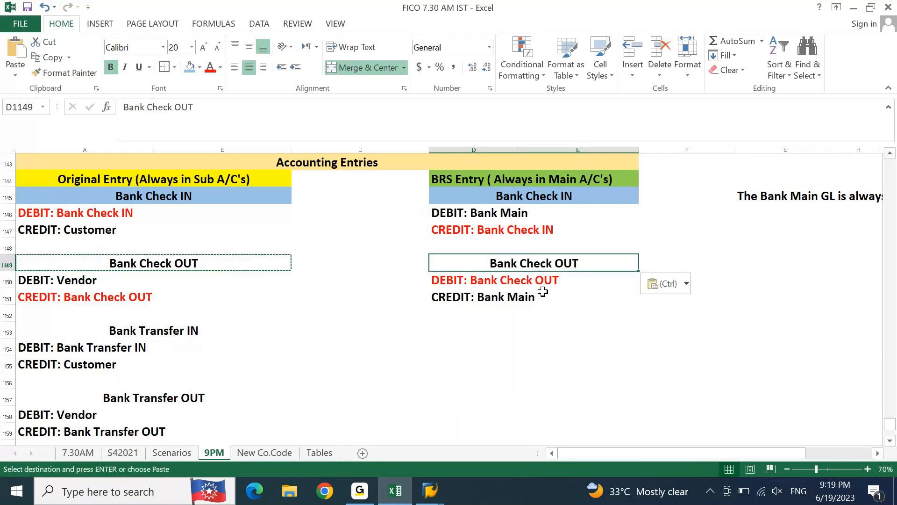
pyautogui.press('Left')
pyautogui.press('Left')
pyautogui.press('Down')
pyautogui.press('Down')
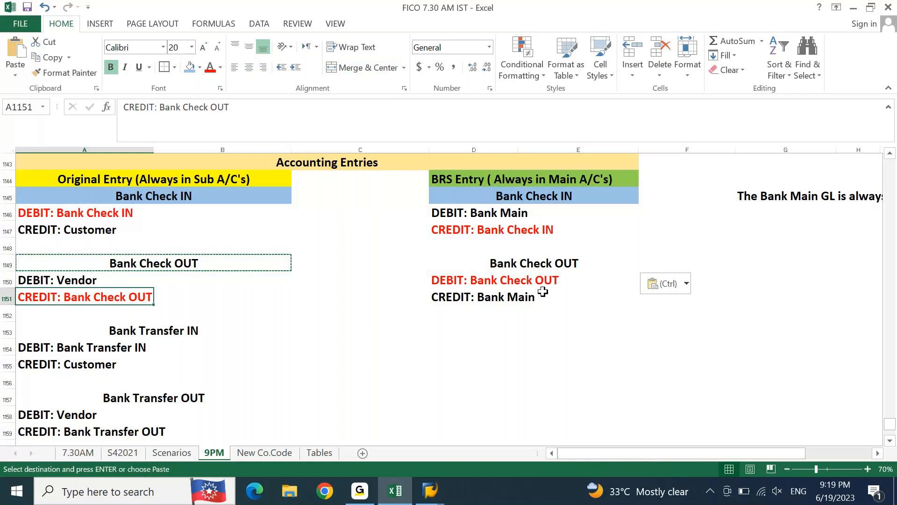
pyautogui.press('Escape')
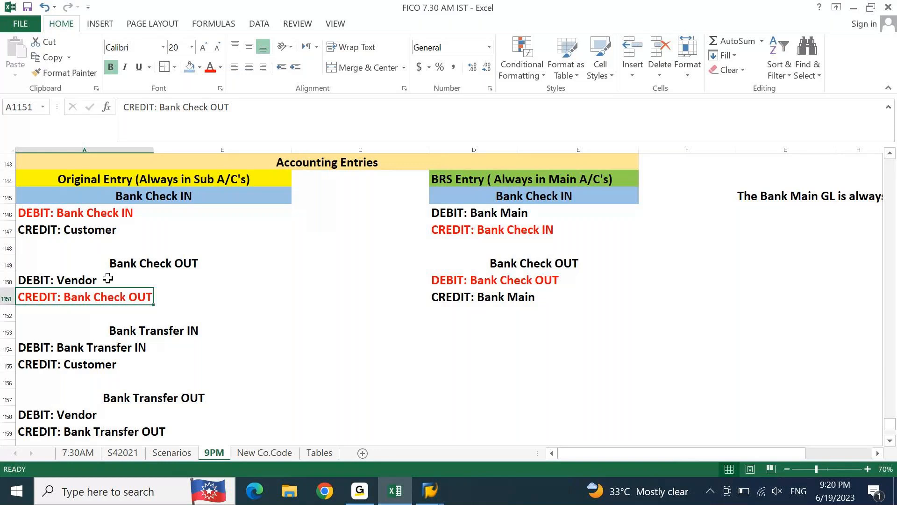
# Step: Fill both "Bank Check OUT" headings, A1149 and D1149, with the same light blue as the Bank Check IN headings
pyautogui.click(103, 265)
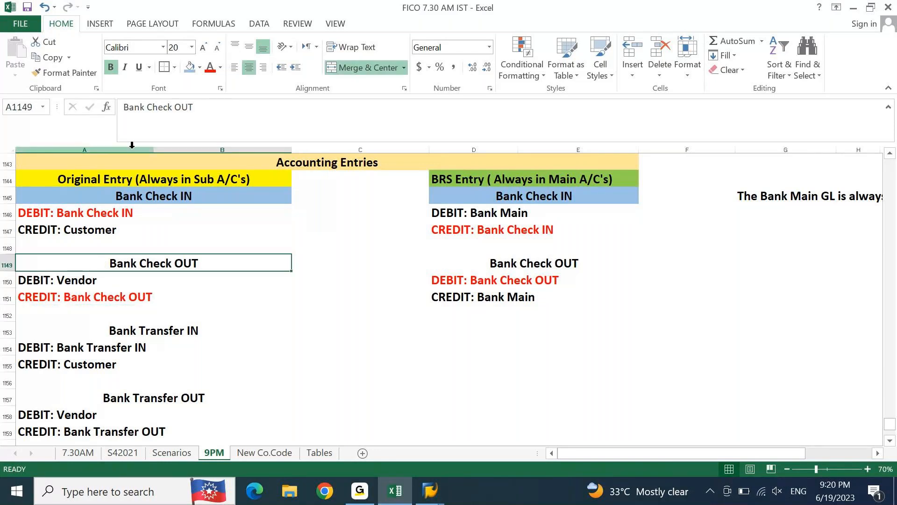
pyautogui.click(190, 67)
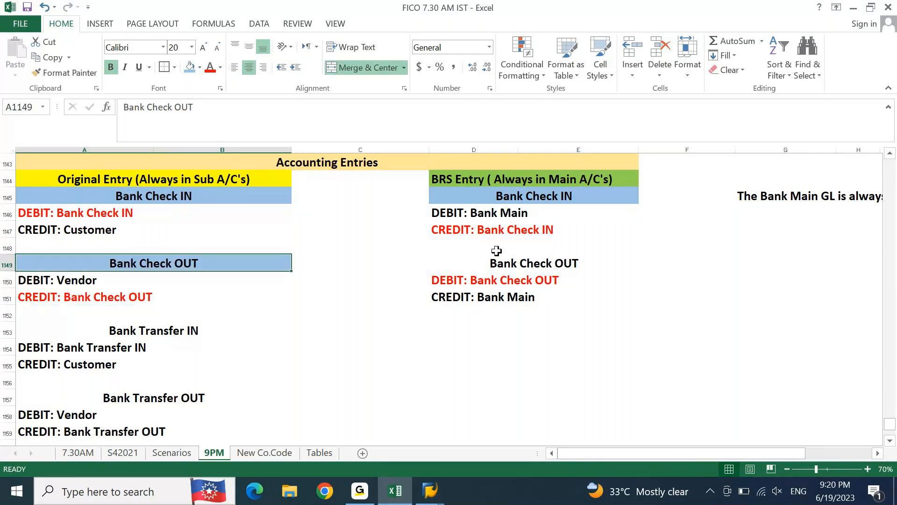
pyautogui.click(536, 266)
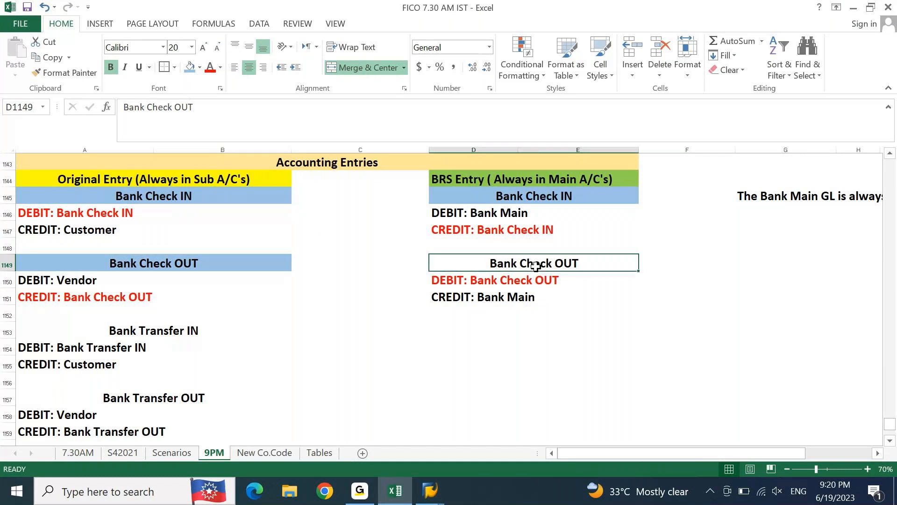
pyautogui.press('F4')
# Step: Fill the "Bank Transfer IN" heading in A1153 light blue and copy it to D1153 in the BRS column
pyautogui.click(141, 330)
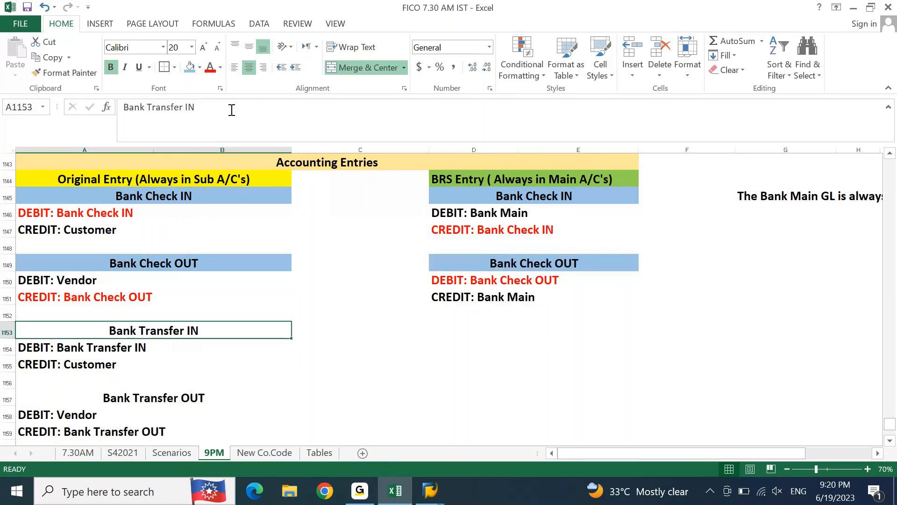
pyautogui.click(190, 67)
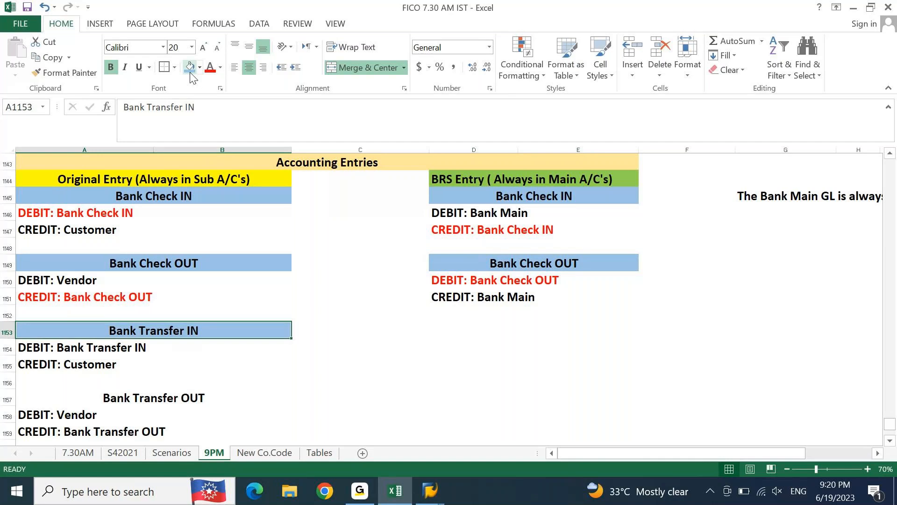
pyautogui.hotkey('ctrl', 'c')
pyautogui.press('Right')
pyautogui.press('Right')
pyautogui.hotkey('ctrl', 'v')
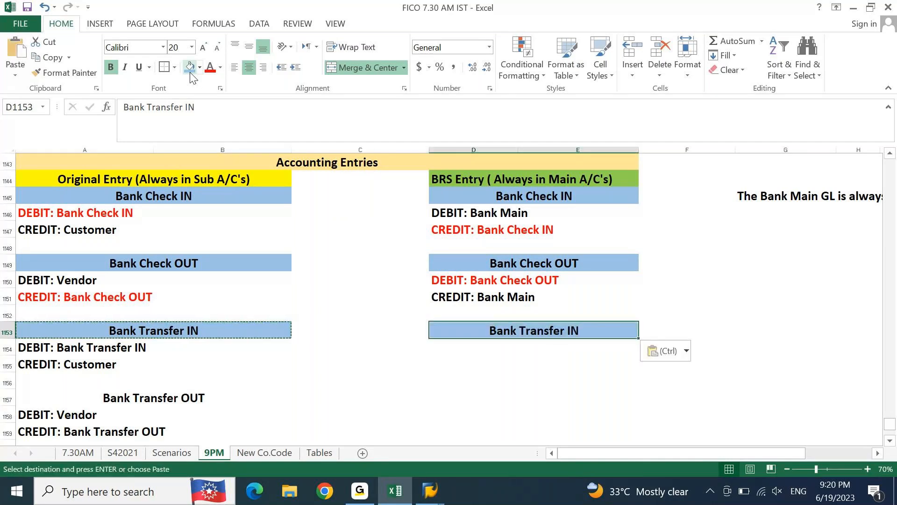
pyautogui.press('Escape')
# Step: Color the original "DEBIT: Bank Transfer IN" line in A1154 red
pyautogui.press('Down')
pyautogui.press('Home')
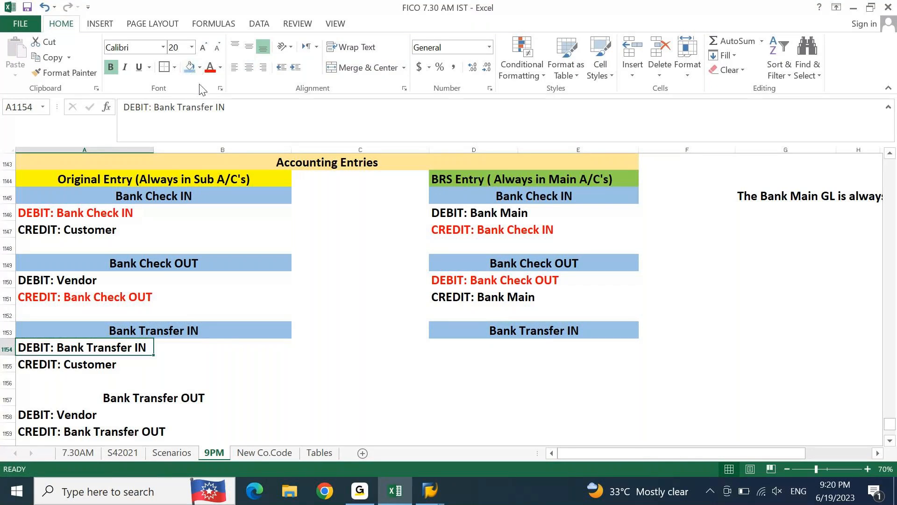
pyautogui.click(210, 69)
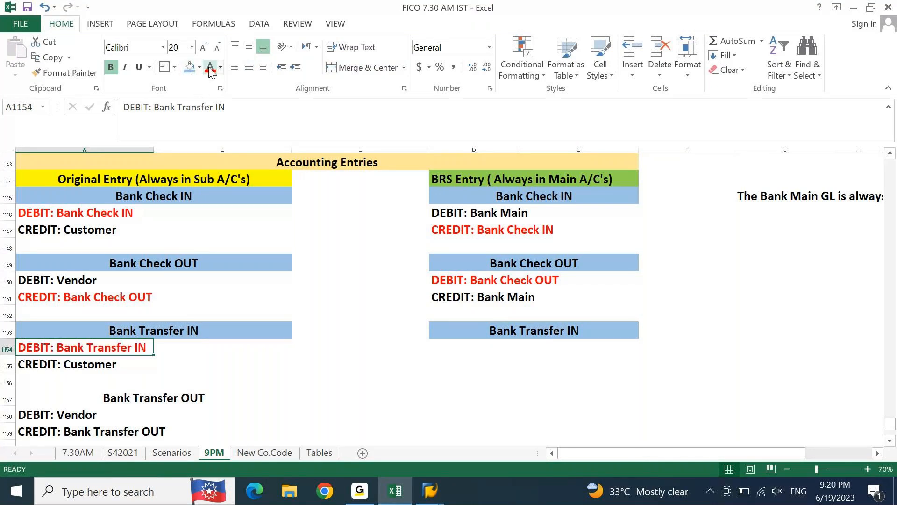
# Step: Enter "DEBIT:" in D1154 and "CREDIT:" in D1155 under the BRS Bank Transfer IN heading
pyautogui.click(463, 349)
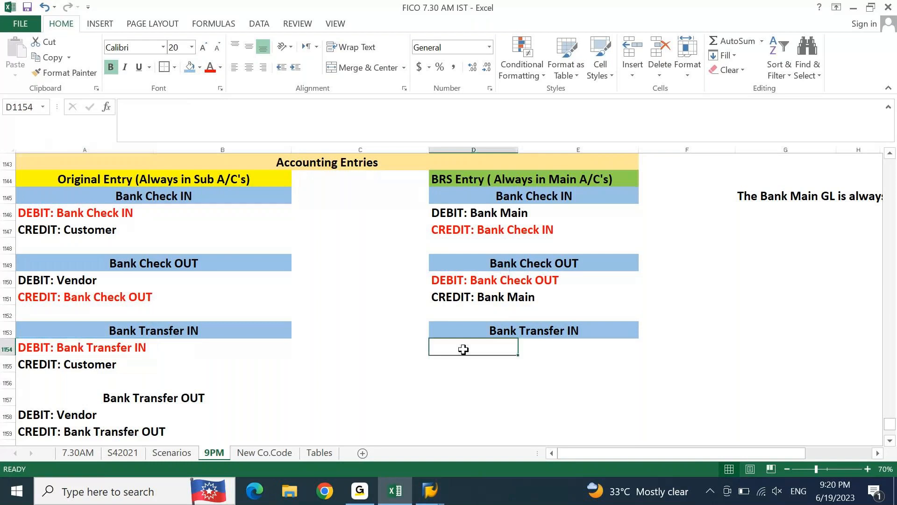
pyautogui.write('DEBIT:')
pyautogui.press('Return')
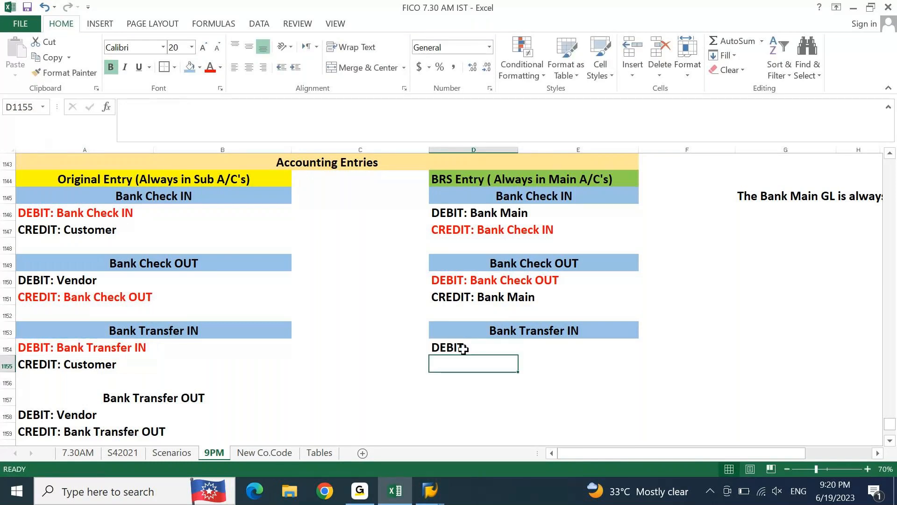
pyautogui.write('CREDIT:')
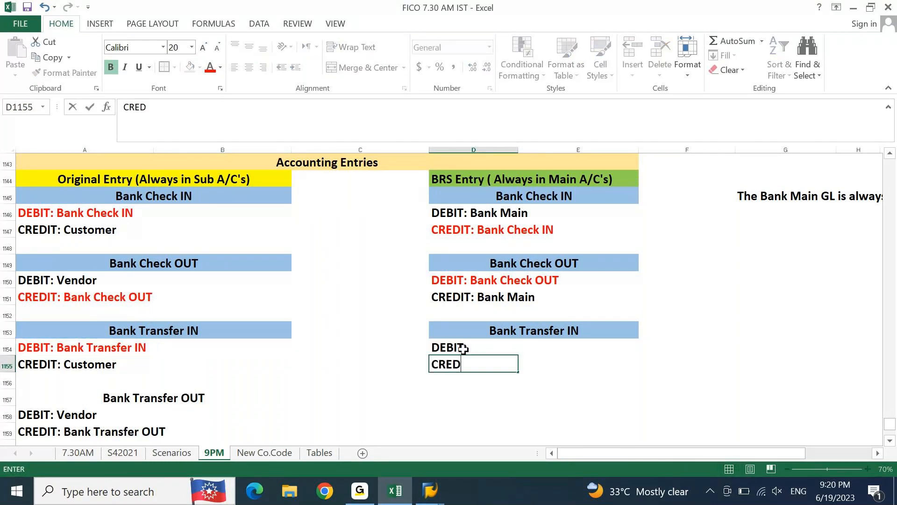
pyautogui.press('Return')
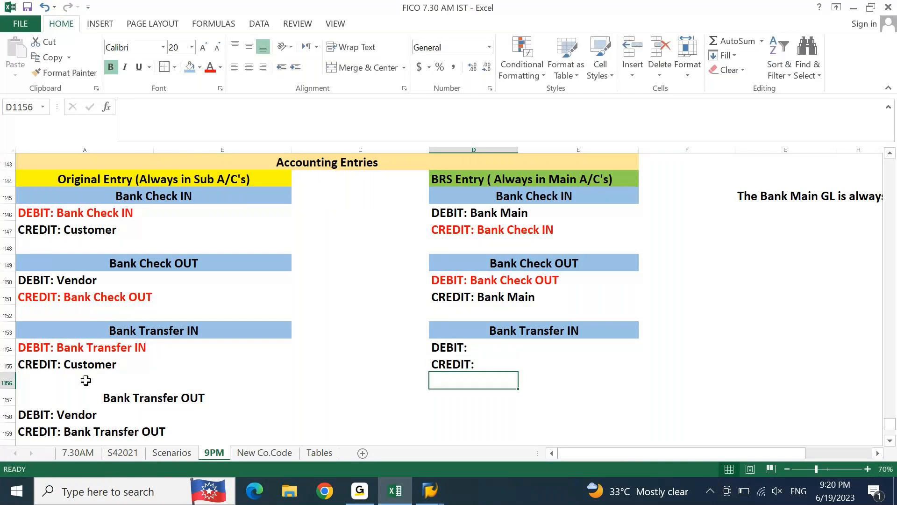
# Step: Copy the account name from A1154 to complete D1155 as "CREDIT: Bank Transfer IN", and color that line red
pyautogui.click(84, 347)
pyautogui.click(246, 106)
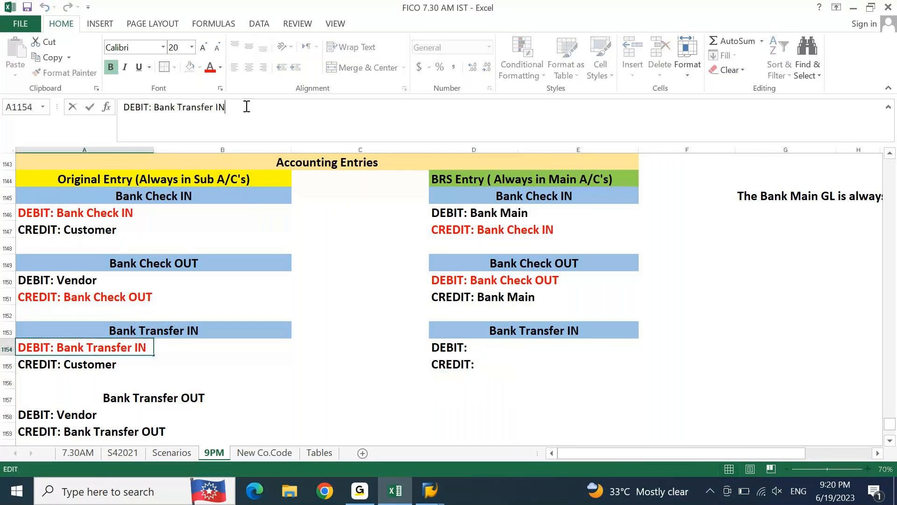
pyautogui.hotkey('ctrl', 'shift', 'Left')
pyautogui.hotkey('ctrl', 'shift', 'Left')
pyautogui.hotkey('ctrl', 'shift', 'Left')
pyautogui.hotkey('ctrl', 'c')
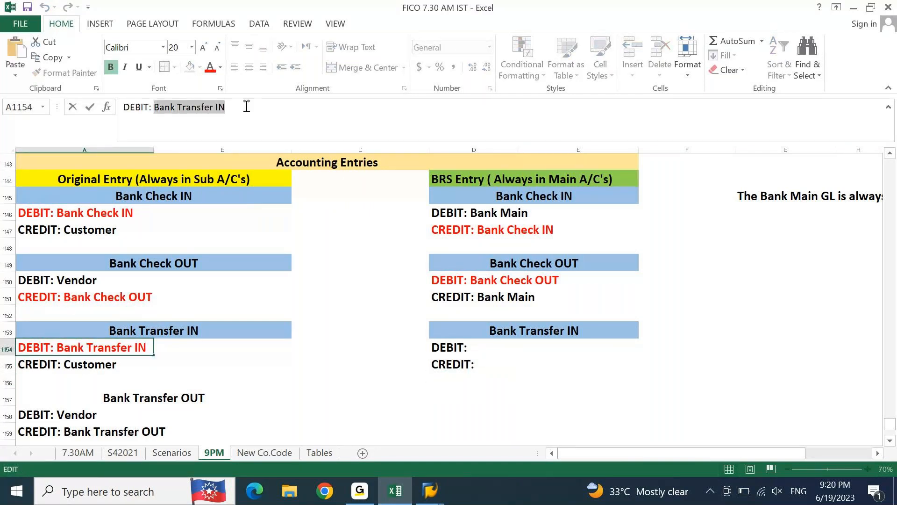
pyautogui.press('Tab')
pyautogui.press('Right')
pyautogui.press('Right')
pyautogui.press('Down')
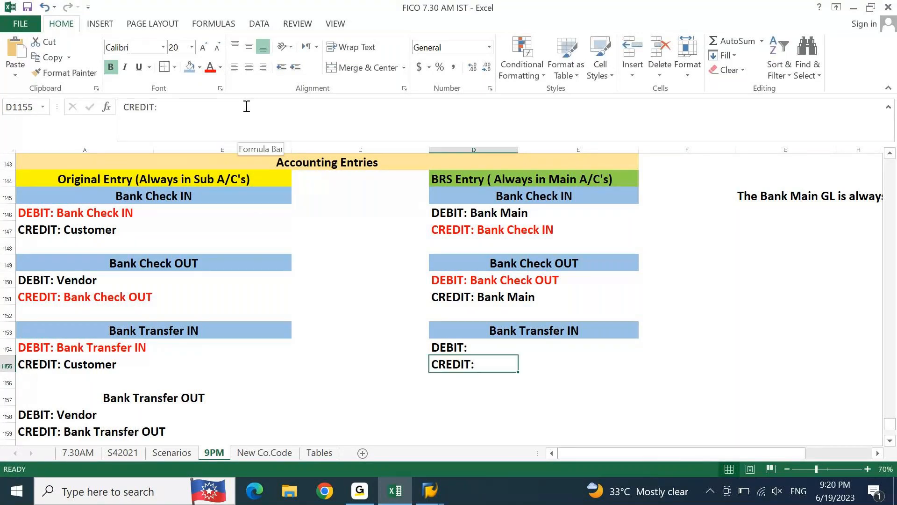
pyautogui.press('F2')
pyautogui.hotkey('ctrl', 'v')
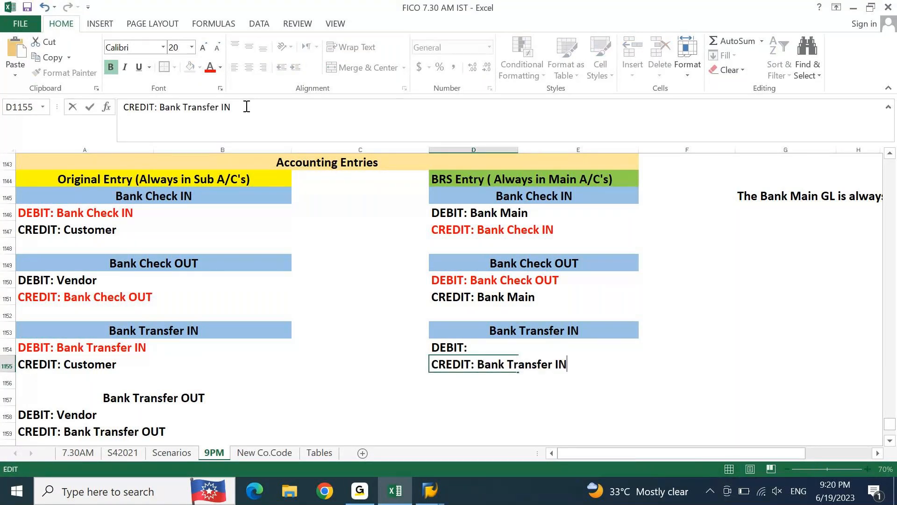
pyautogui.press('Return')
pyautogui.press('Up')
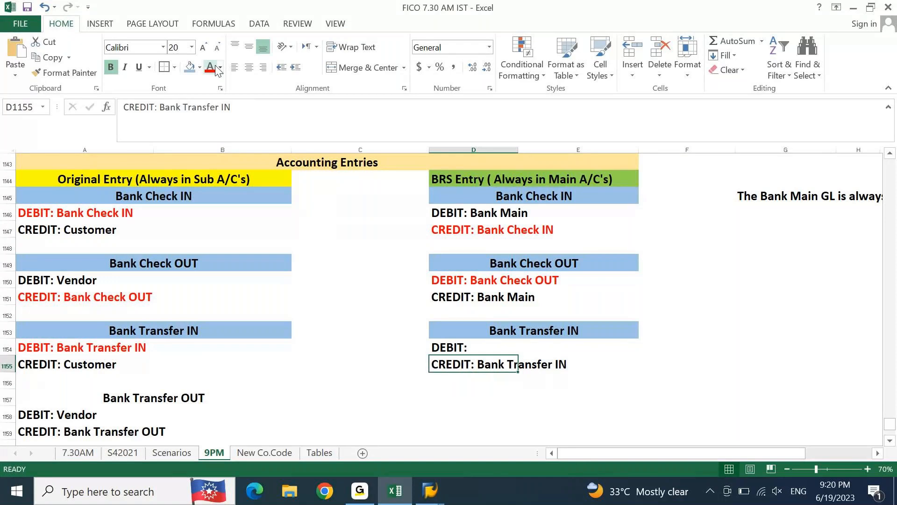
pyautogui.click(209, 67)
pyautogui.press('Down')
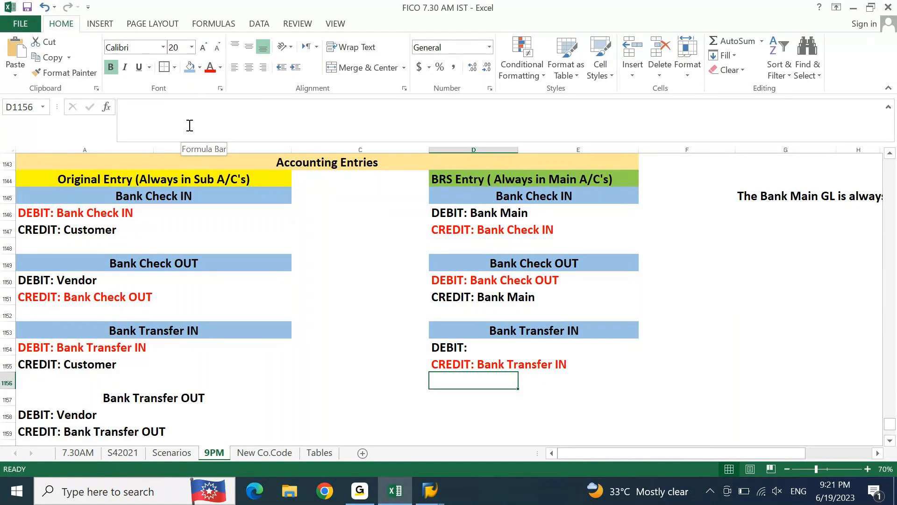
# Step: Complete the BRS debit line in D1154 as "DEBIT: Bank Main", following the Bank Check IN entry
pyautogui.click(451, 220)
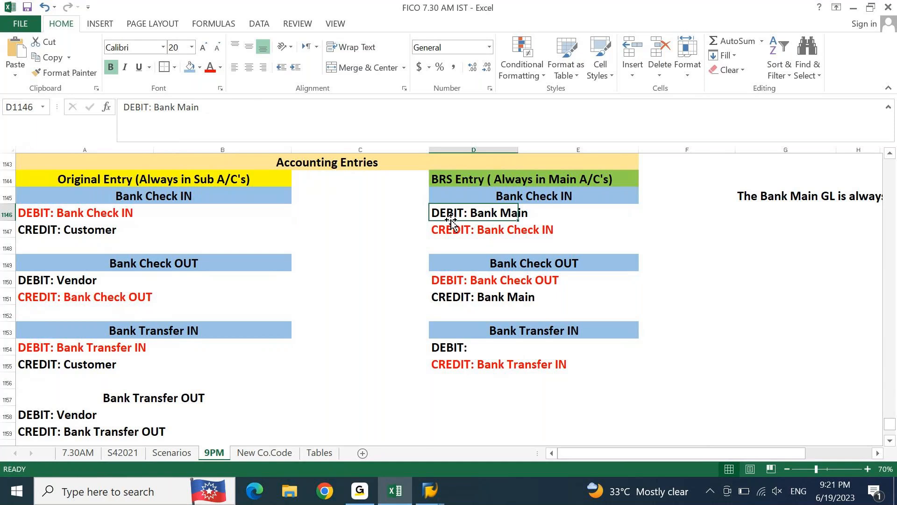
pyautogui.press('Down')
pyautogui.press('Down')
pyautogui.press('Down')
pyautogui.press('Down')
pyautogui.press('Down')
pyautogui.press('Down')
pyautogui.press('Down')
pyautogui.press('Down')
pyautogui.press('Down')
pyautogui.press('Down')
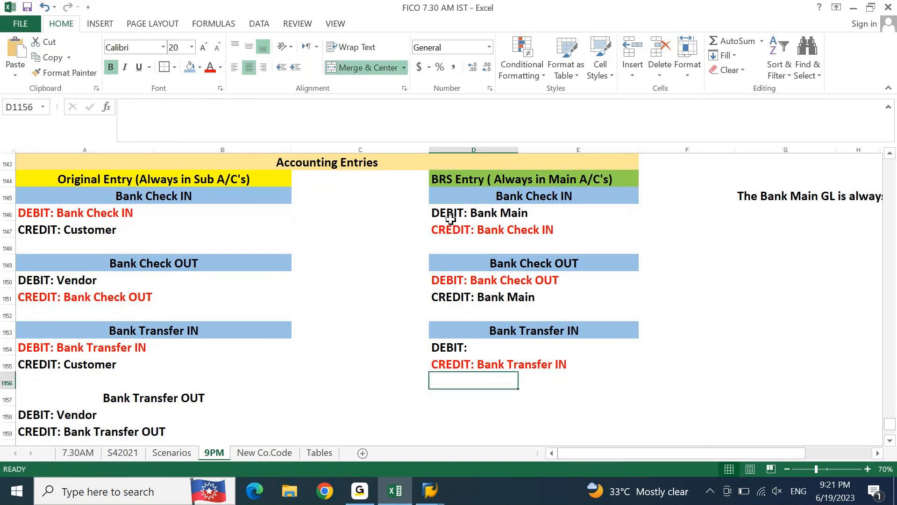
pyautogui.press('Up')
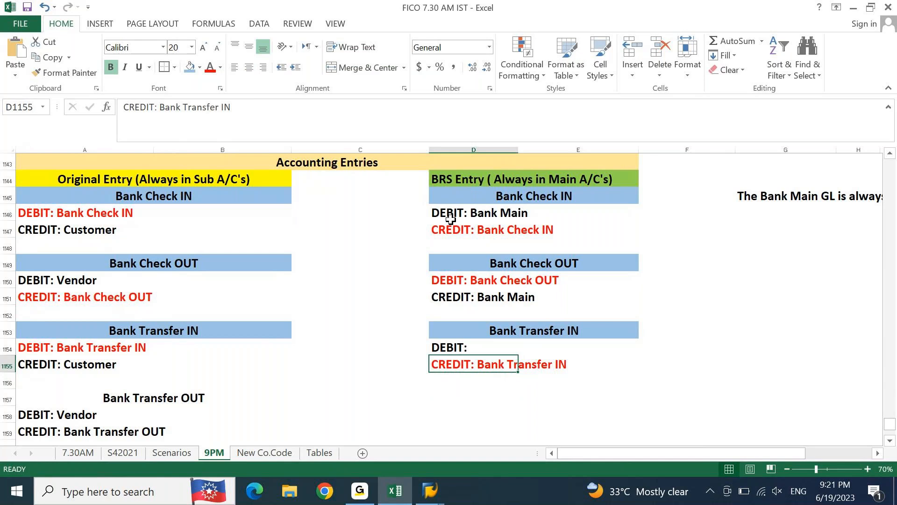
pyautogui.press('Up')
pyautogui.press('F2')
pyautogui.write('b')
pyautogui.press('BackSpace')
pyautogui.write('Bank Main')
pyautogui.press('Return')
# Step: Copy the merged "Bank Transfer OUT" heading from A1157 to D1157 in the BRS column
pyautogui.press('Down')
pyautogui.press('Down')
pyautogui.press('Down')
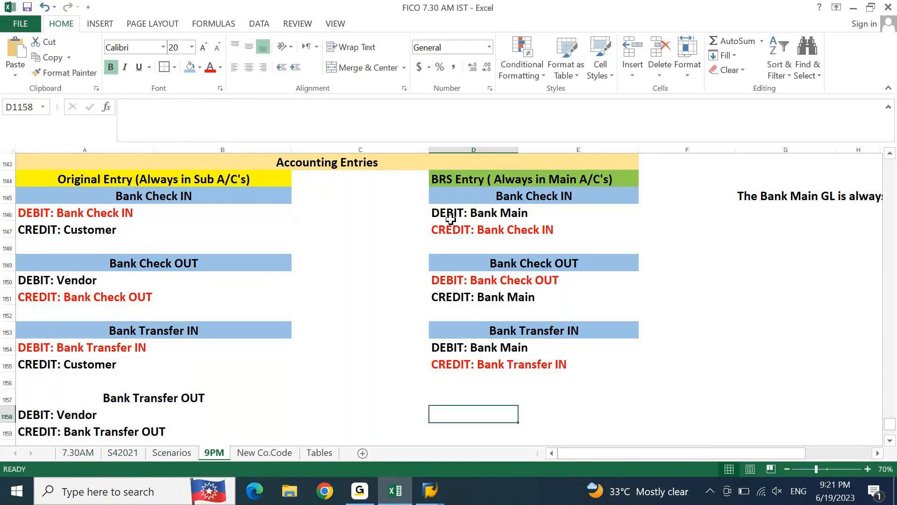
pyautogui.press('Left')
pyautogui.press('Left')
pyautogui.press('Left')
pyautogui.press('Up')
pyautogui.hotkey('ctrl', 'c')
pyautogui.press('Right')
pyautogui.press('Right')
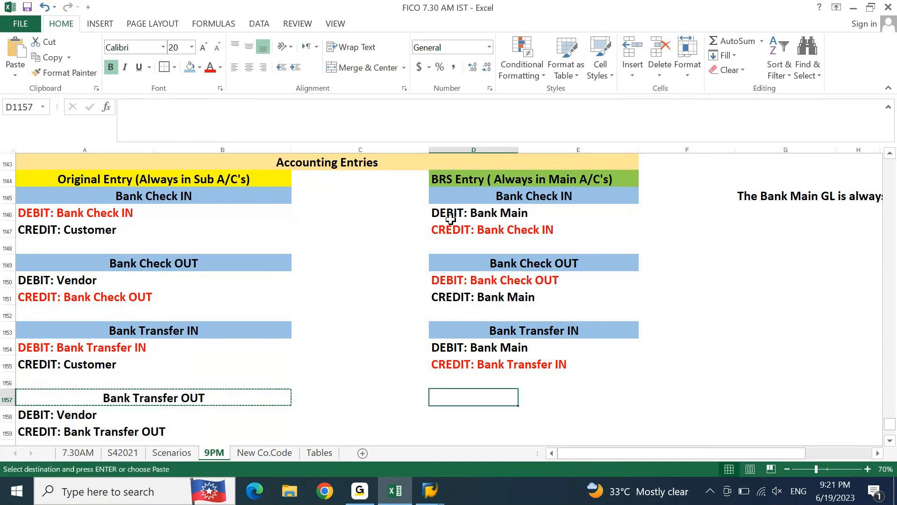
pyautogui.hotkey('ctrl', 'v')
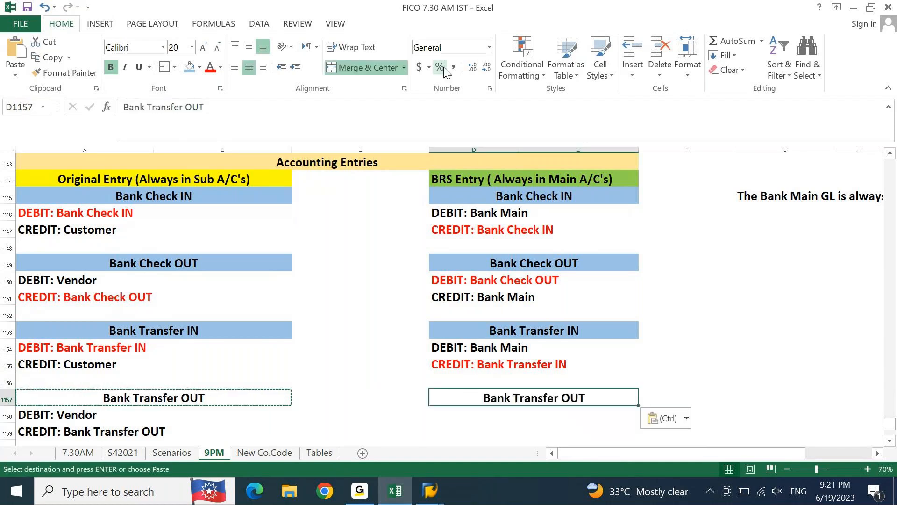
# Step: Fill both "Bank Transfer OUT" headings, D1157 and A1157, with light blue
pyautogui.press('Escape')
pyautogui.press('Left')
pyautogui.press('Left')
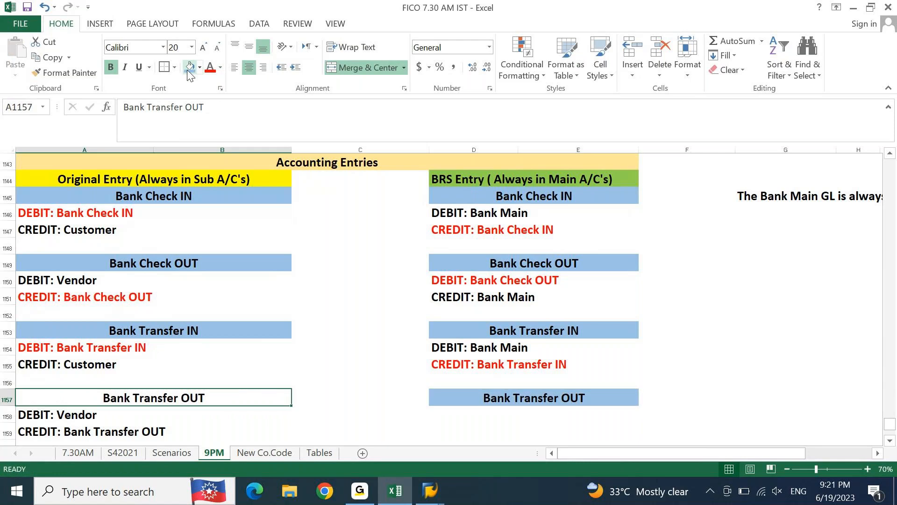
# Step: Enter "DEBIT:" in D1158 and "CREDIT:" in D1159 under the BRS Bank Transfer OUT heading
pyautogui.press('Down')
pyautogui.press('Right')
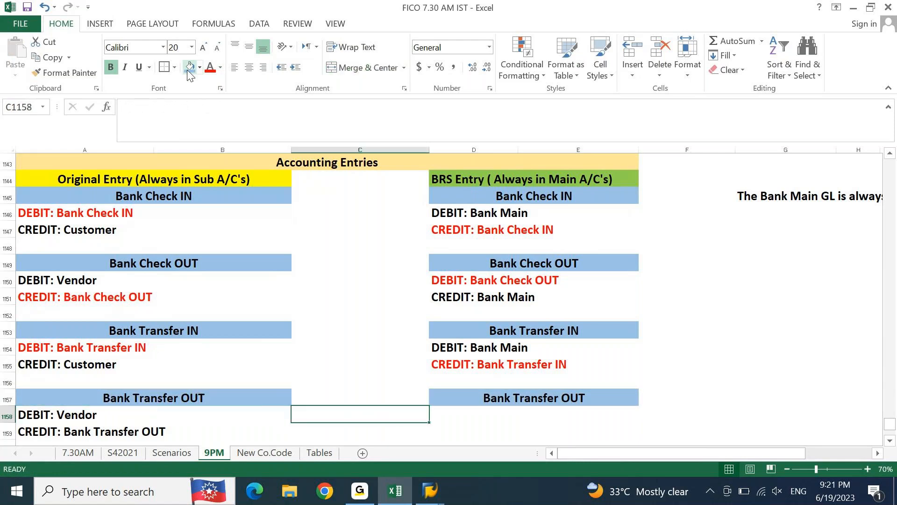
pyautogui.press('Right')
pyautogui.write('D')
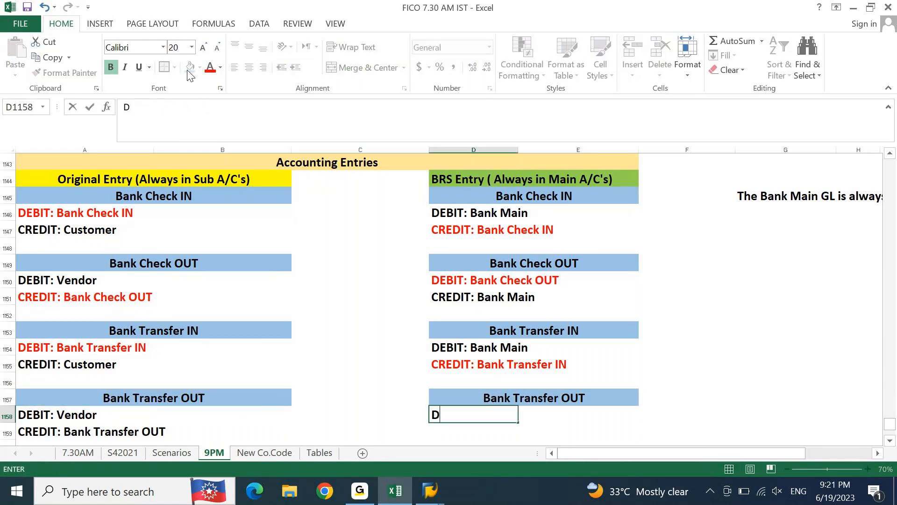
pyautogui.write('EBIT:')
pyautogui.press('Return')
pyautogui.write('CREDIT:')
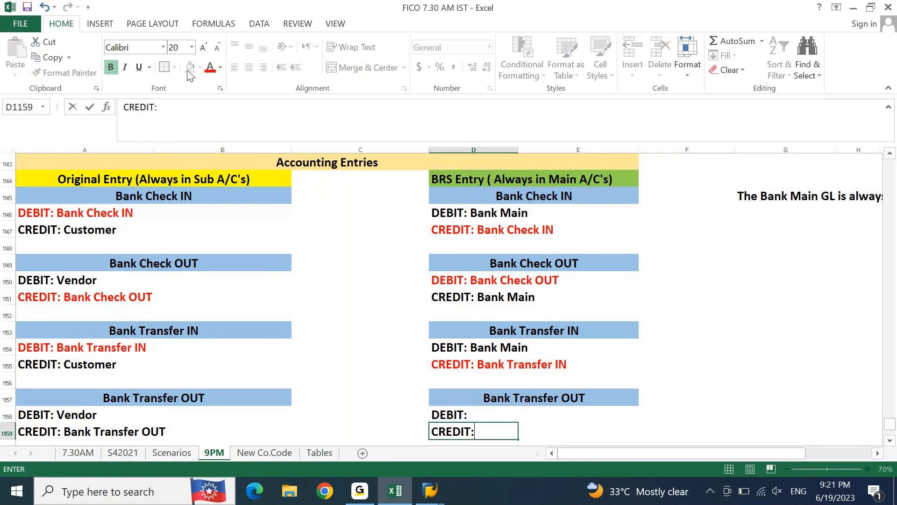
pyautogui.press('Return')
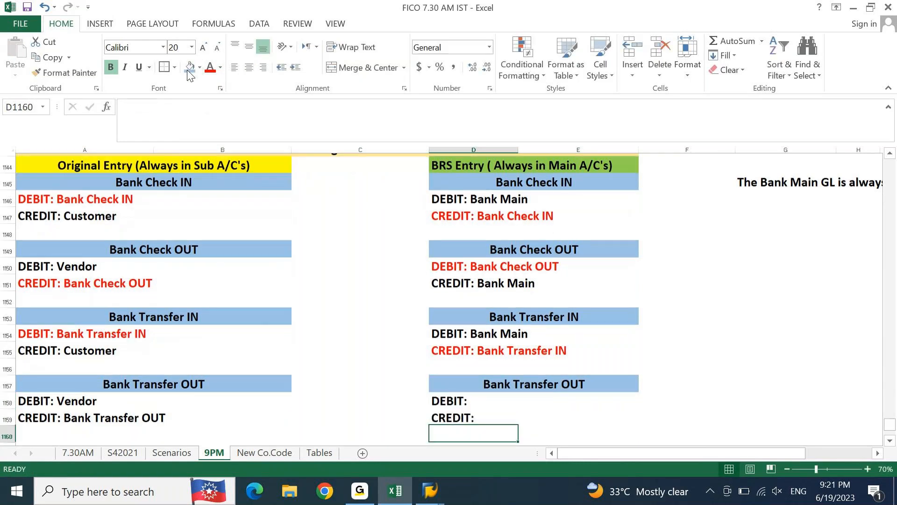
# Step: Color the original "CREDIT: Bank Transfer OUT" line in A1159 red
pyautogui.press('Up')
pyautogui.press('Up')
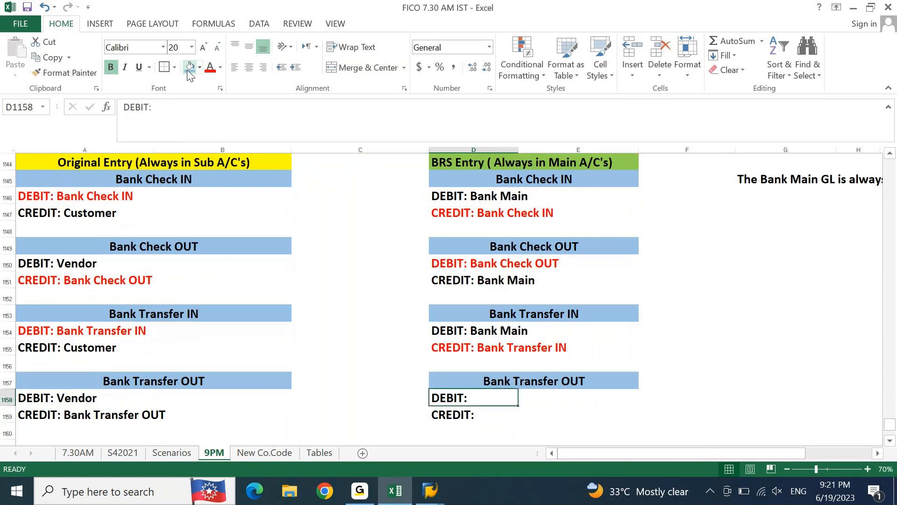
pyautogui.press('Left')
pyautogui.press('Left')
pyautogui.press('Left')
pyautogui.press('Down')
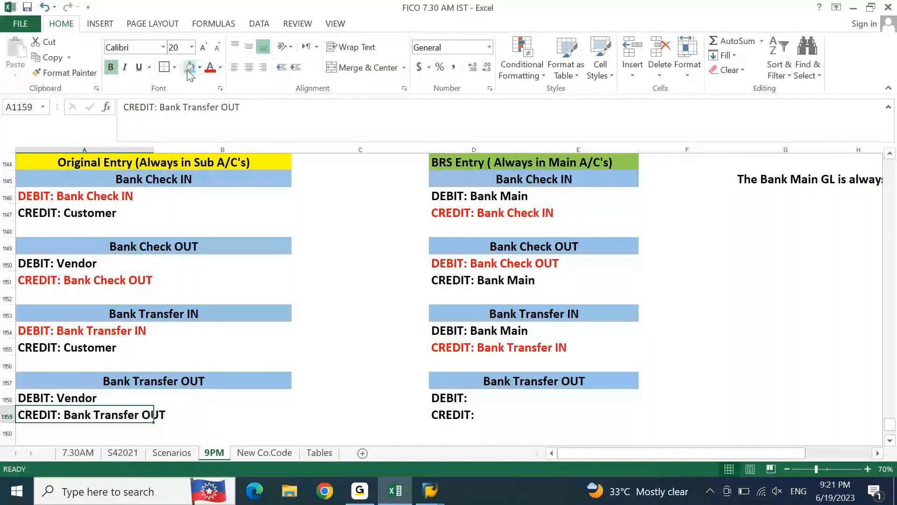
pyautogui.click(214, 70)
# Step: Copy the account name from A1159 to complete D1158 as "DEBIT: Bank Transfer OUT", and color that line red
pyautogui.press('F2')
pyautogui.hotkey('ctrl', 'shift', 'Left')
pyautogui.hotkey('ctrl', 'shift', 'Left')
pyautogui.hotkey('ctrl', 'shift', 'Left')
pyautogui.hotkey('ctrl', 'c')
pyautogui.press('Escape')
pyautogui.press('Up')
pyautogui.press('Right')
pyautogui.press('Right')
pyautogui.press('Right')
pyautogui.press('F2')
pyautogui.hotkey('ctrl', 'v')
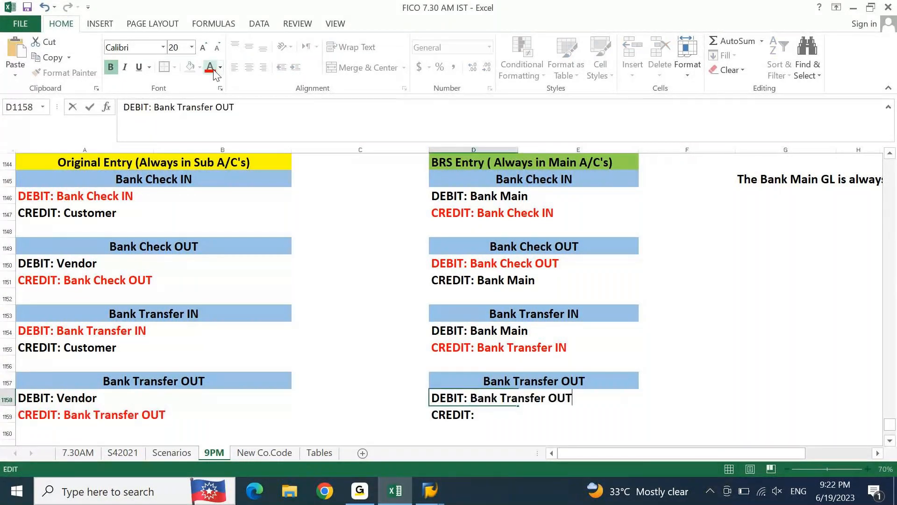
pyautogui.press('Return')
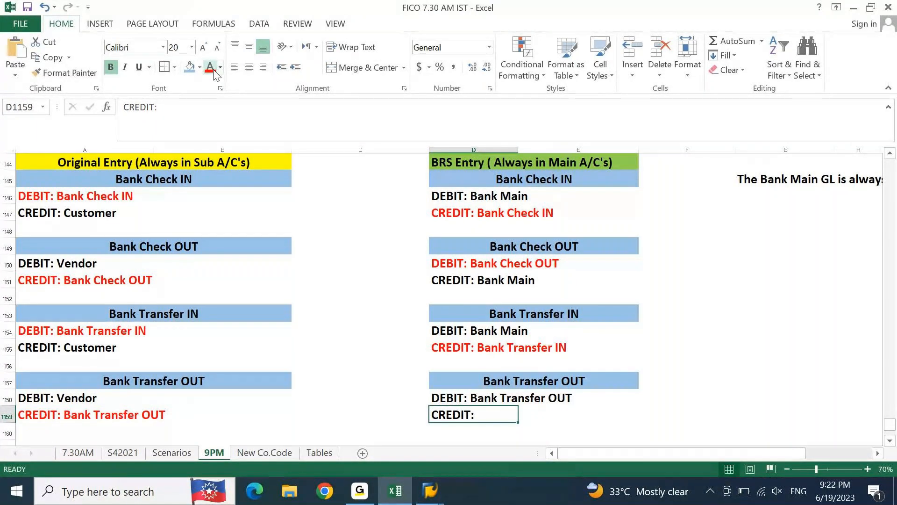
pyautogui.press('Up')
pyautogui.click(212, 70)
# Step: Complete the BRS credit line in D1159 as "CREDIT: Bank Main"
pyautogui.press('Down')
pyautogui.press('F2')
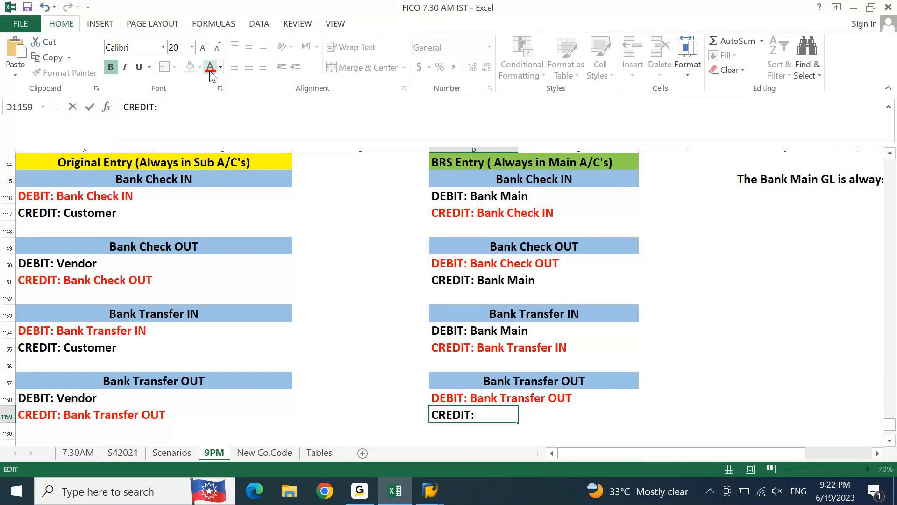
pyautogui.write('Bank Main')
pyautogui.press('Return')
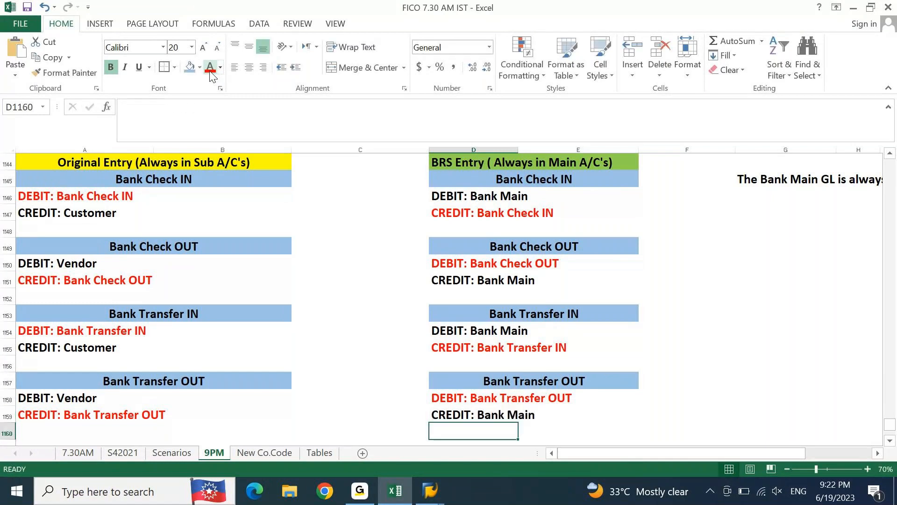
# Step: Fill C1144:C1145, between the Original Entry and BRS Entry headings, with light gray
pyautogui.press('Up')
pyautogui.press('Up')
pyautogui.press('Up')
pyautogui.press('Up')
pyautogui.press('Up')
pyautogui.press('Up')
pyautogui.press('Up')
pyautogui.press('Up')
pyautogui.press('Up')
pyautogui.press('Up')
pyautogui.press('Up')
pyautogui.press('Up')
pyautogui.press('Up')
pyautogui.press('Up')
pyautogui.press('Up')
pyautogui.press('Up')
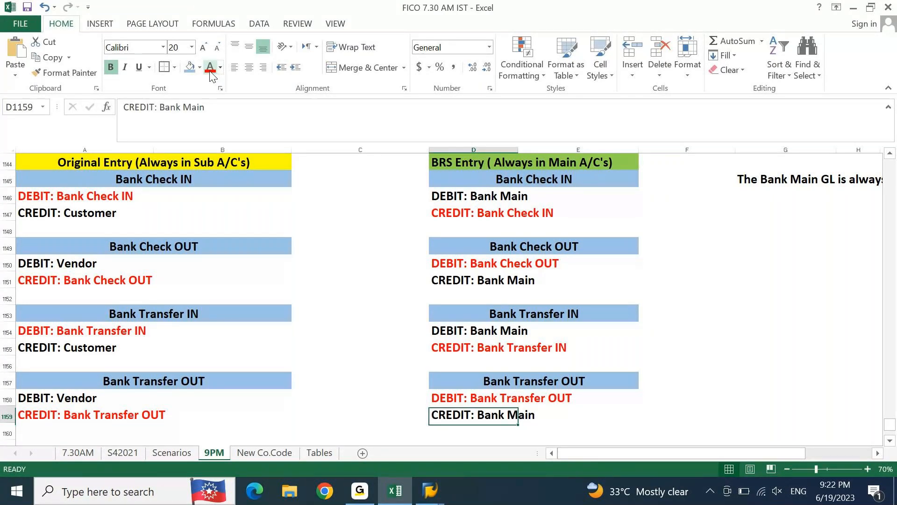
pyautogui.press('Up')
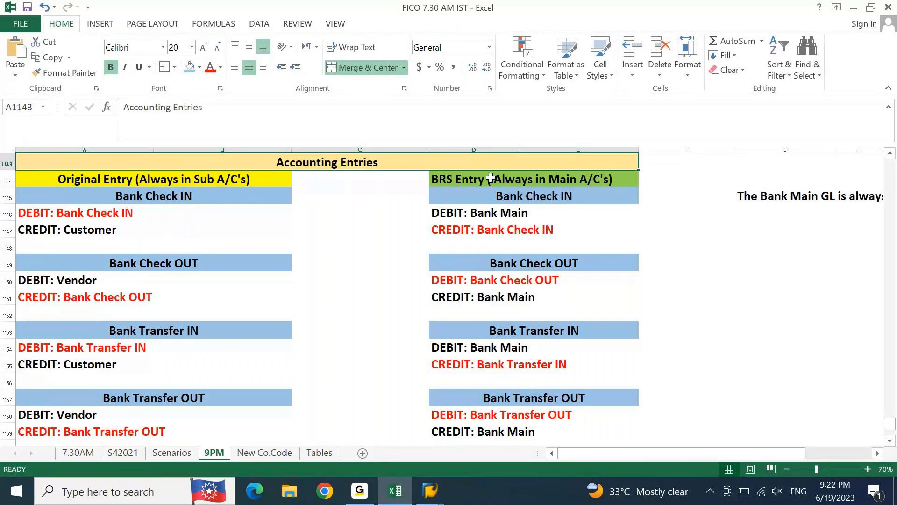
pyautogui.press('Up')
pyautogui.press('Up')
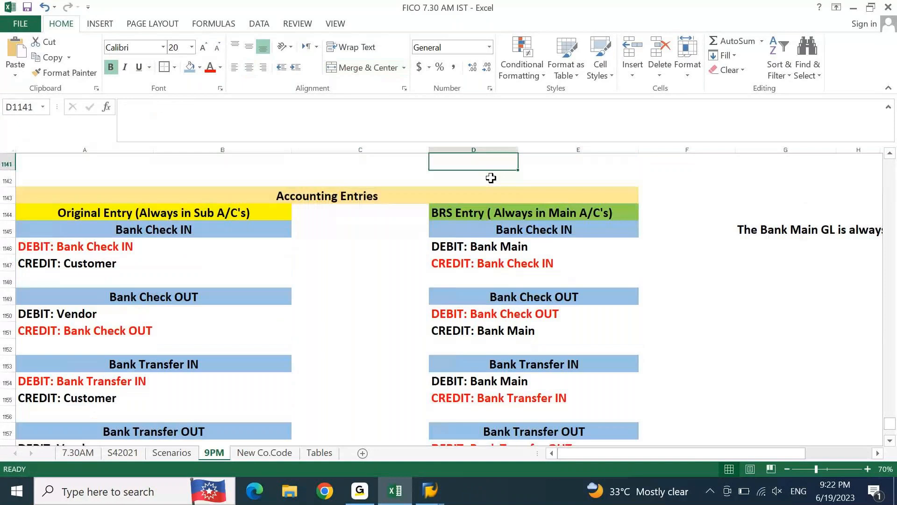
pyautogui.press('Down')
pyautogui.press('Down')
pyautogui.press('Down')
pyautogui.press('Left')
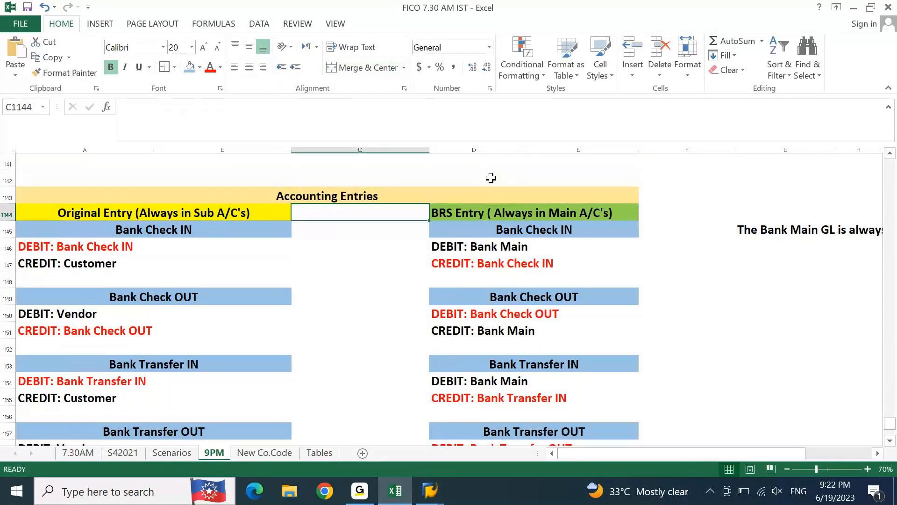
pyautogui.hotkey('shift', 'Down')
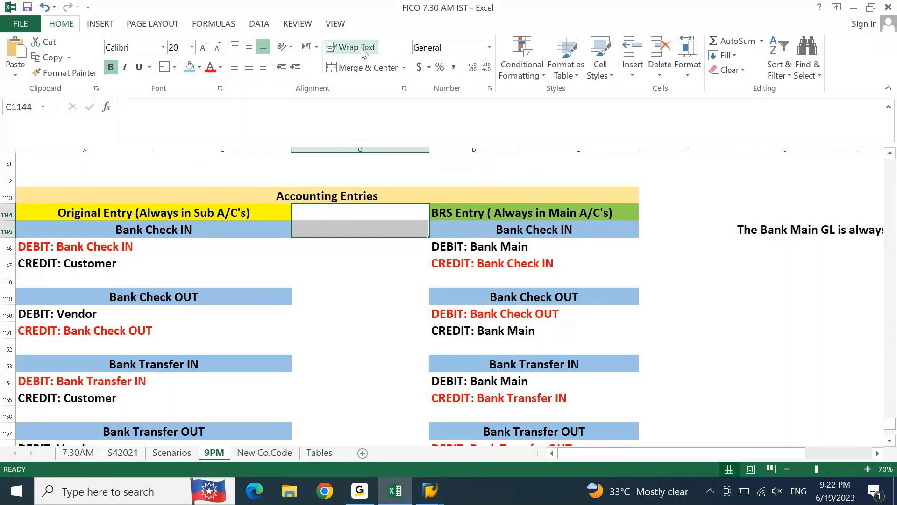
pyautogui.click(200, 67)
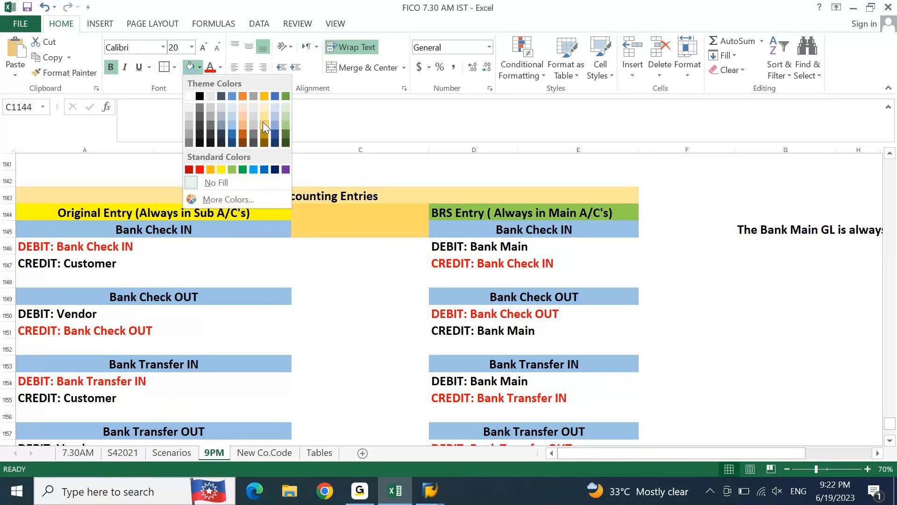
pyautogui.click(215, 106)
# Step: Merge and center C1144:C1145 and enter "CLEARING ENTRY" in the merged cell
pyautogui.press('Up')
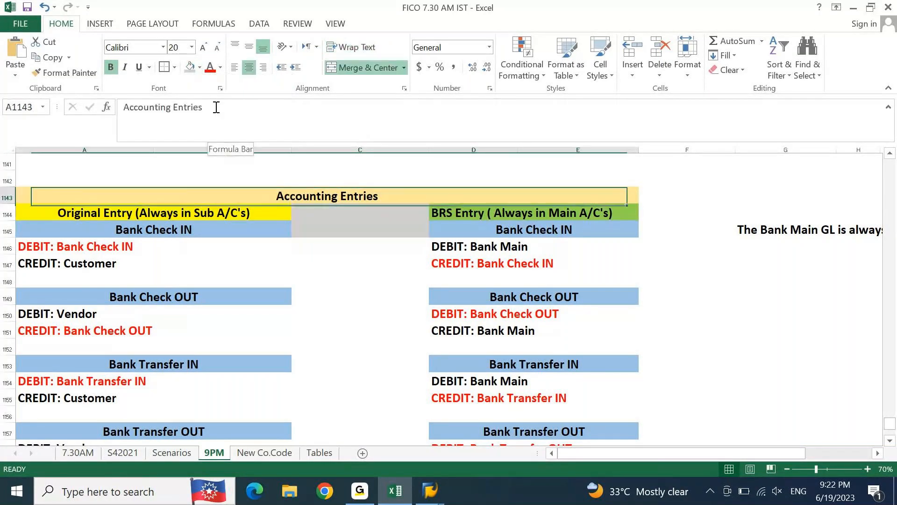
pyautogui.press('Down')
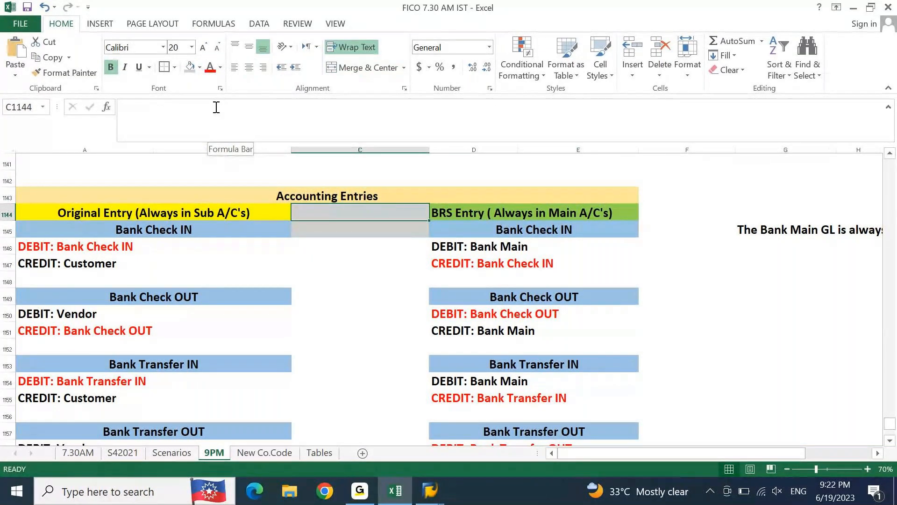
pyautogui.write('C')
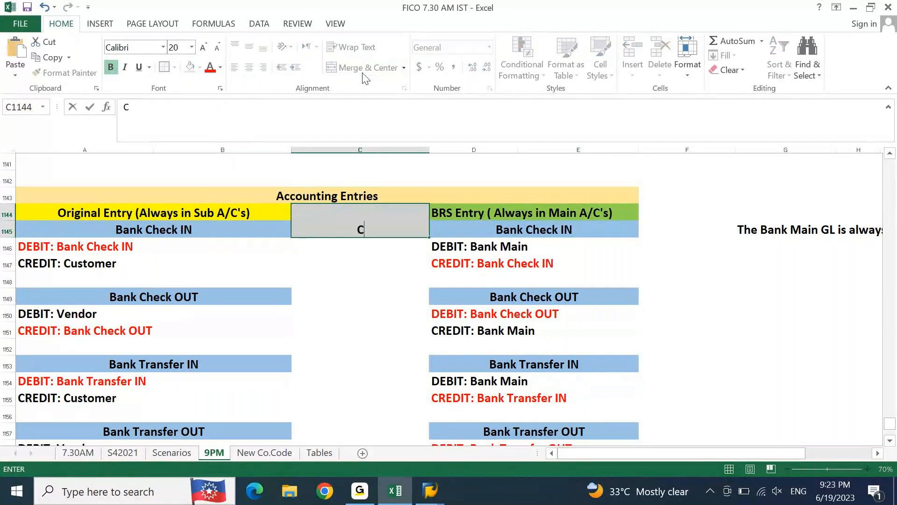
pyautogui.write('LEARING ENTRY')
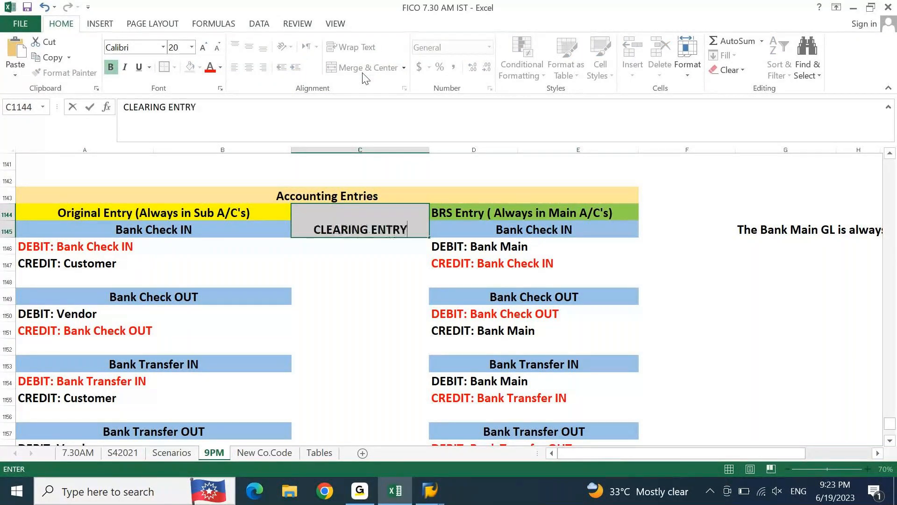
pyautogui.hotkey('ctrl', 'Return')
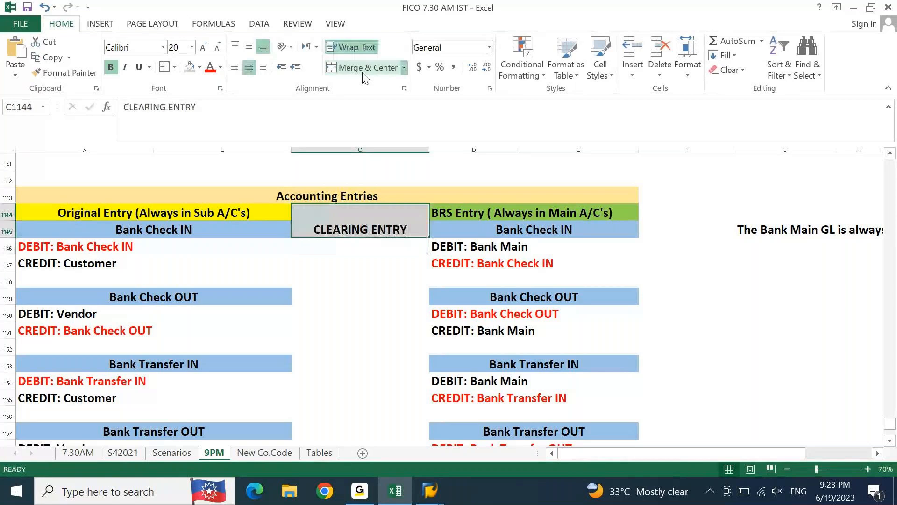
# Step: Try extending the merged CLEARING ENTRY cell over C1144:C1147 with its text vertically centered, and undo the attempt
pyautogui.click(250, 46)
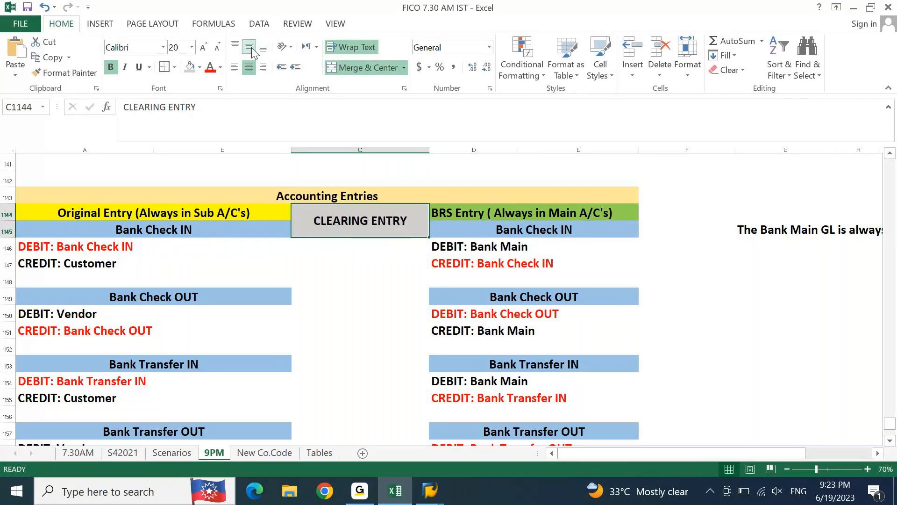
pyautogui.hotkey('shift', 'Down')
pyautogui.hotkey('shift', 'Down')
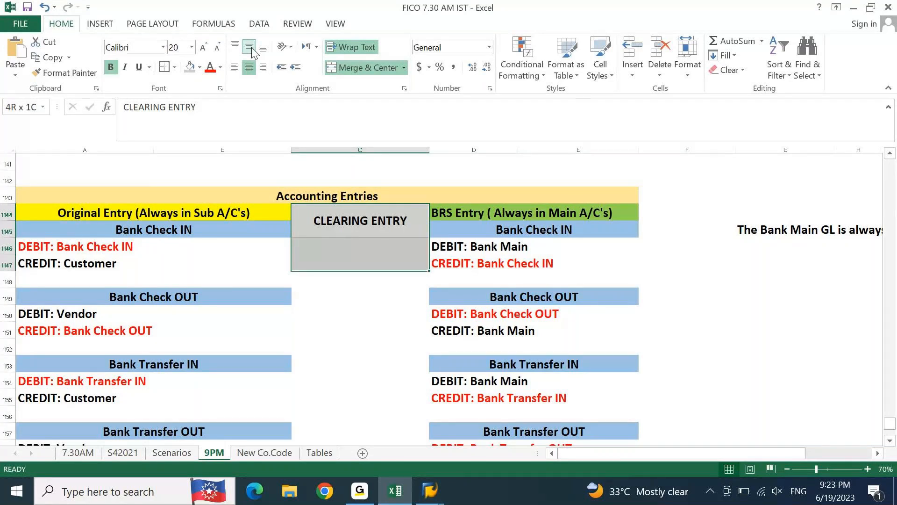
pyautogui.click(348, 69)
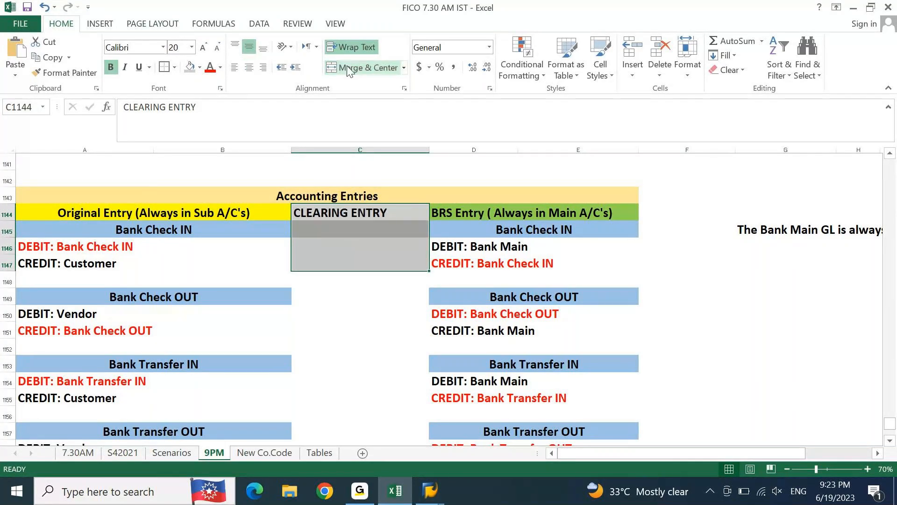
pyautogui.click(348, 68)
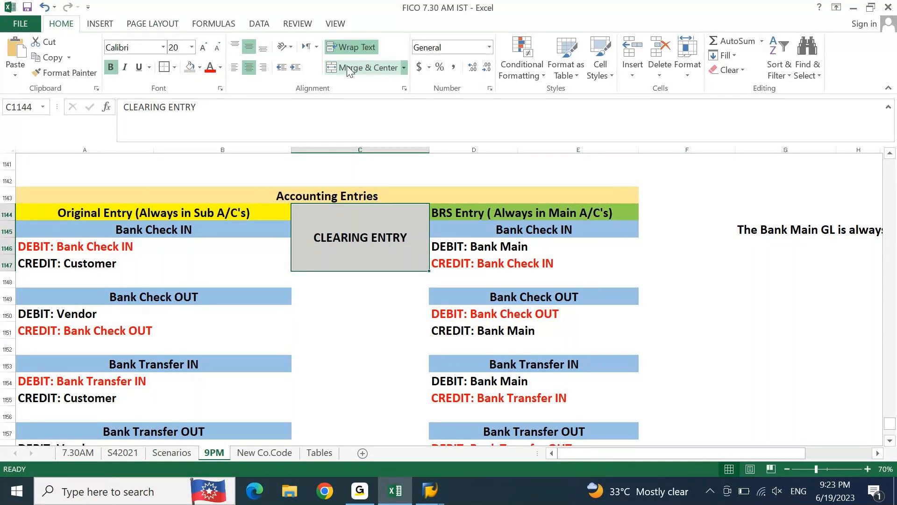
pyautogui.press('Down')
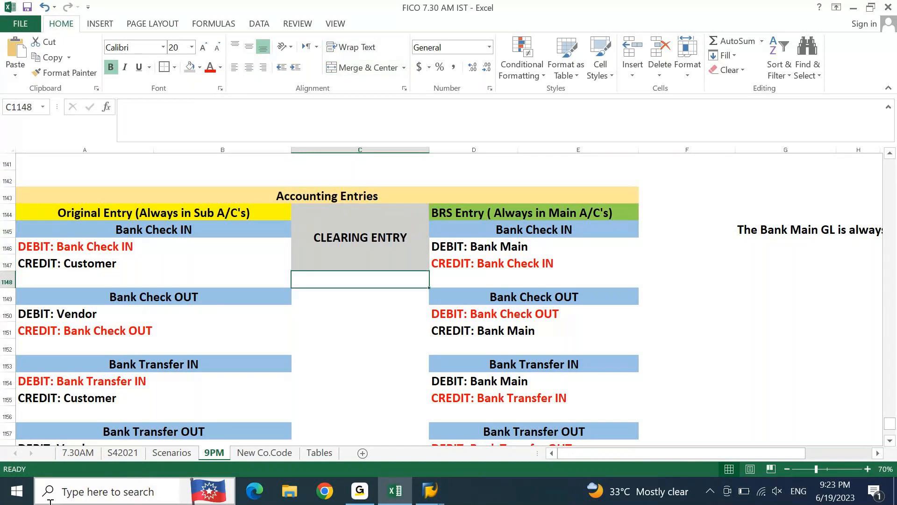
pyautogui.press('Up')
pyautogui.hotkey('ctrl', 'z')
pyautogui.hotkey('ctrl', 'z')
pyautogui.press('Down')
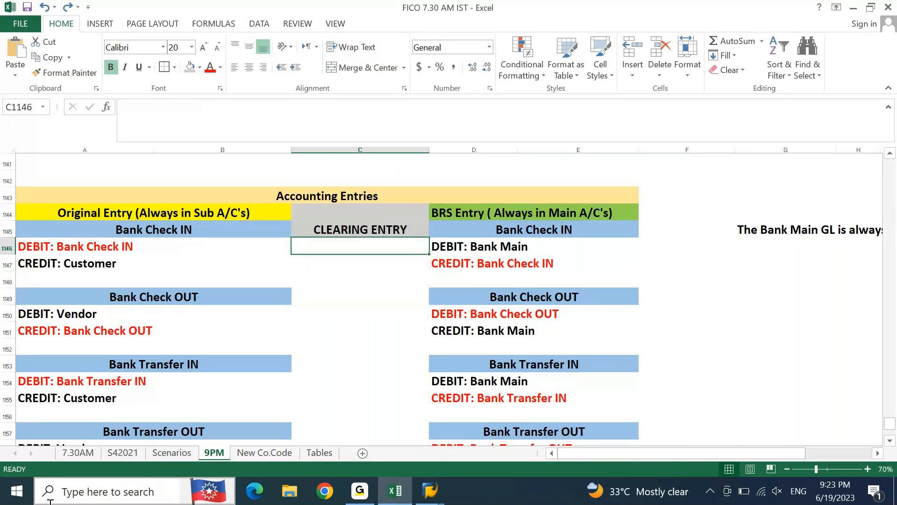
# Step: Unmerge C1144:C1145 and copy the "CLEARING ENTRY" text down into C1145
pyautogui.press('Up')
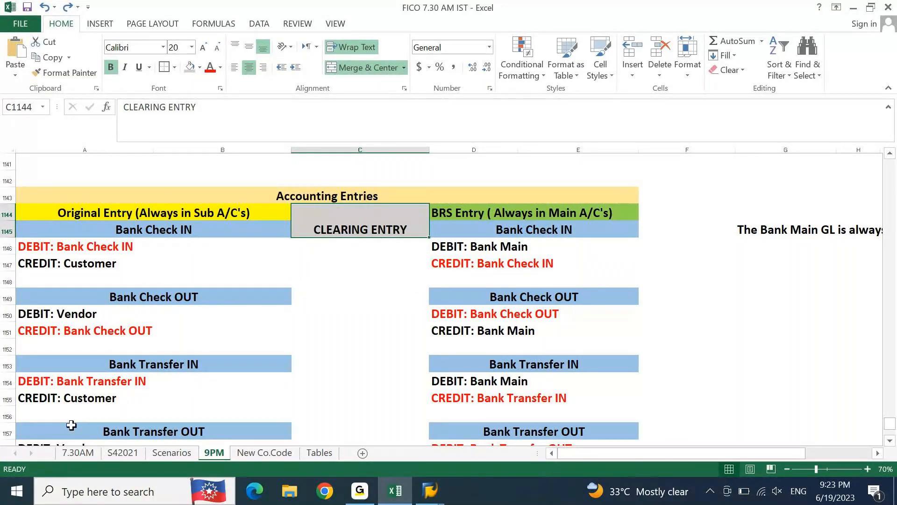
pyautogui.click(381, 64)
pyautogui.press('Down')
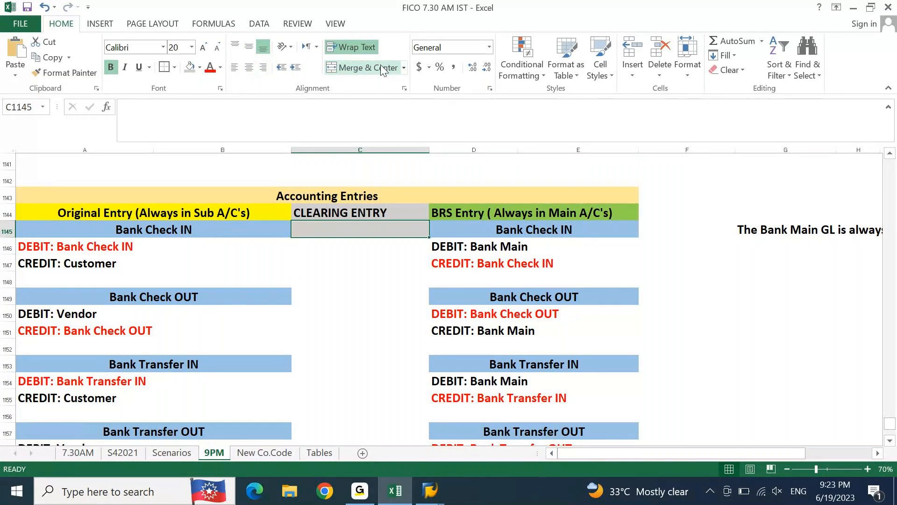
pyautogui.hotkey('ctrl', 'd')
# Step: Copy the plain formatting of C1146 onto C1144 and clear the text in C1144
pyautogui.press('Down')
pyautogui.hotkey('alt', 'h')
pyautogui.press('f')
pyautogui.press('p')
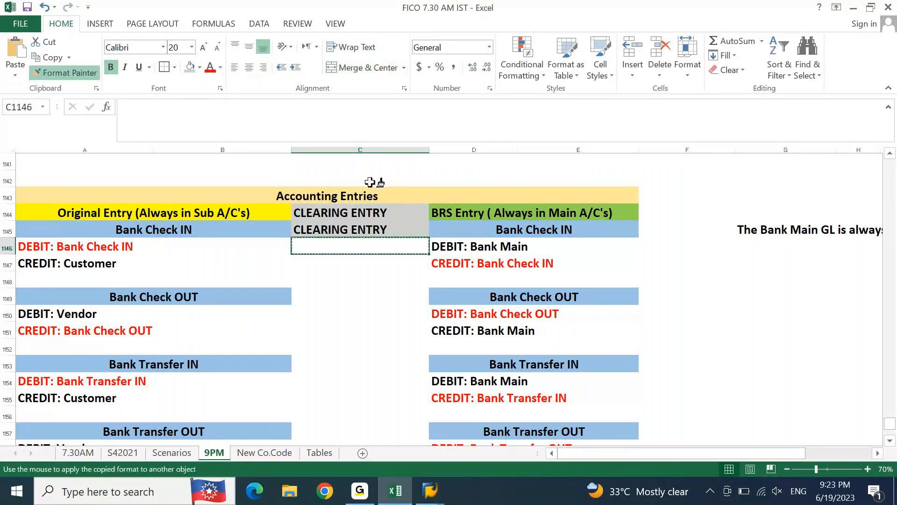
pyautogui.click(339, 214)
pyautogui.press('Delete')
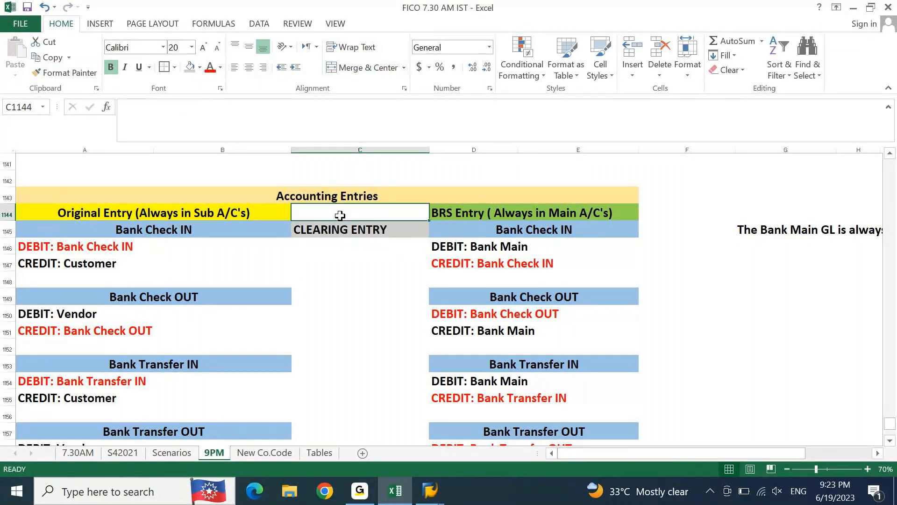
# Step: Merge and center C1145:C1147 beside the Bank Check IN entries, with "CLEARING ENTRY" vertically centered
pyautogui.press('Down')
pyautogui.hotkey('shift', 'Down')
pyautogui.hotkey('shift', 'Down')
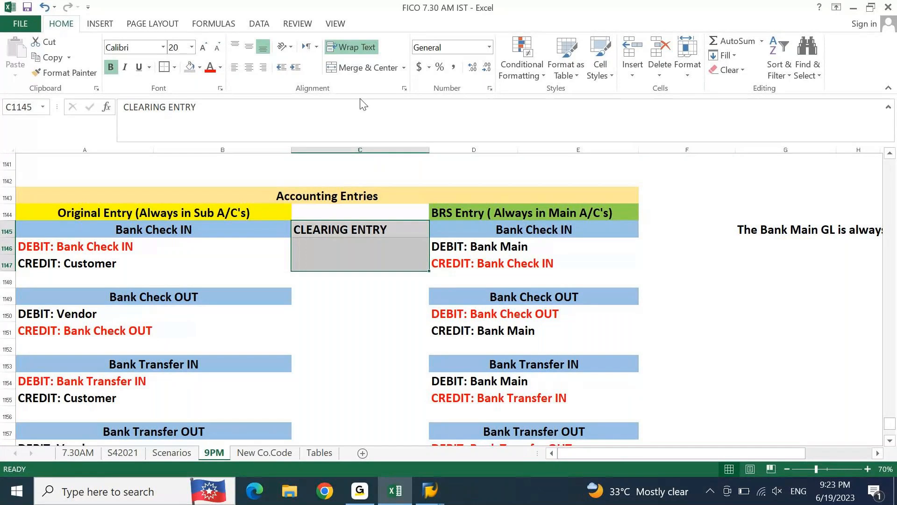
pyautogui.click(360, 67)
pyautogui.click(248, 49)
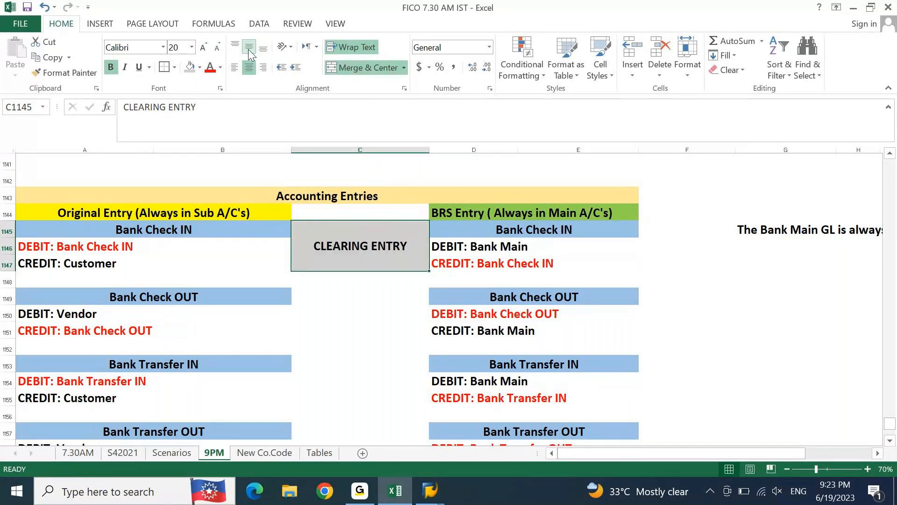
# Step: Copy the CLEARING ENTRY block to C1149, C1153 and C1157 for Bank Check OUT, Bank Transfer IN and Bank Transfer OUT
pyautogui.hotkey('ctrl', 'c')
pyautogui.press('Down')
pyautogui.press('Down')
pyautogui.press('Down')
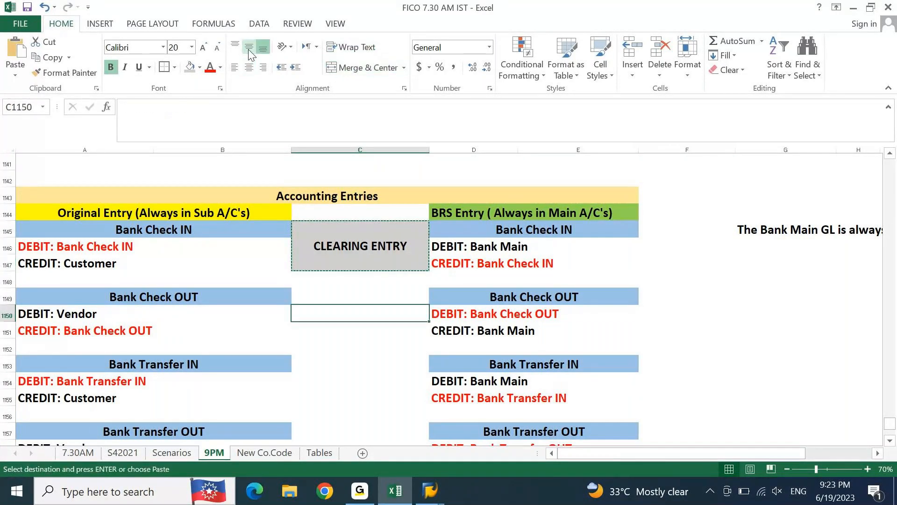
pyautogui.press('Up')
pyautogui.hotkey('ctrl', 'v')
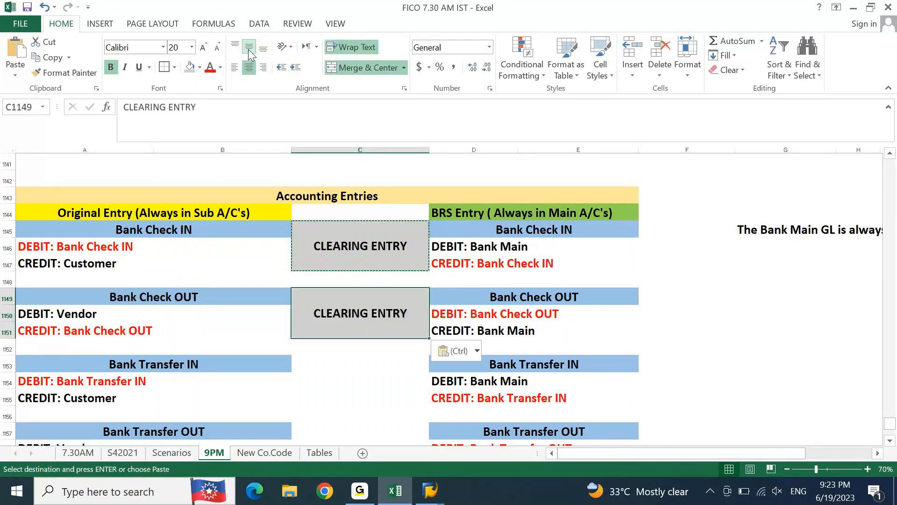
pyautogui.press('Down')
pyautogui.press('Down')
pyautogui.hotkey('ctrl', 'v')
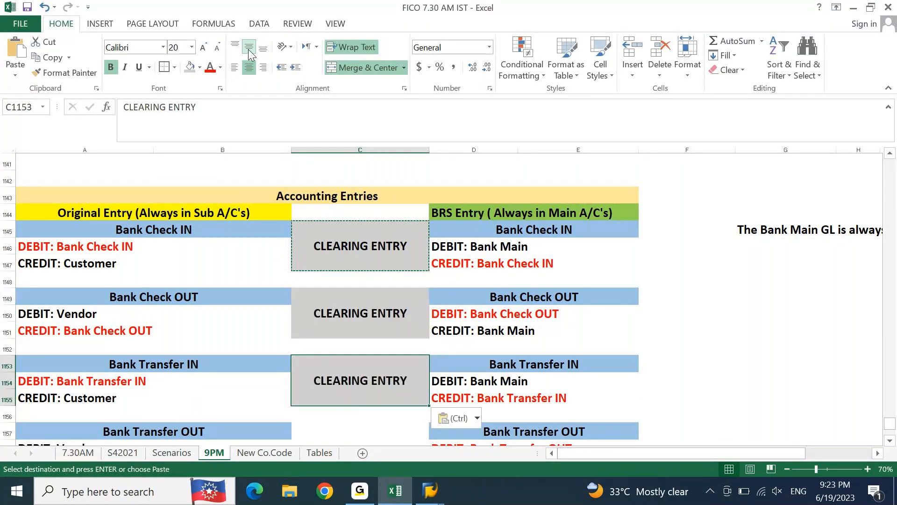
pyautogui.press('Down')
pyautogui.press('Down')
pyautogui.hotkey('ctrl', 'v')
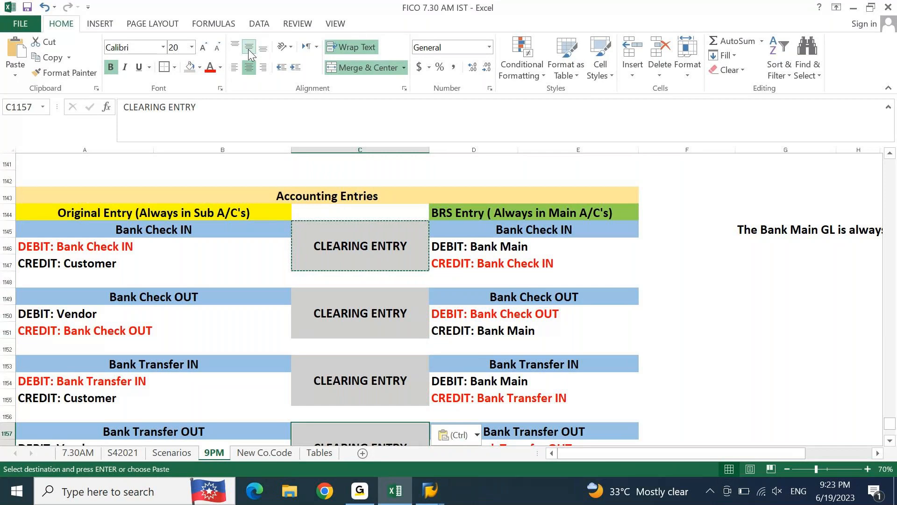
pyautogui.press('Escape')
pyautogui.press('Down')
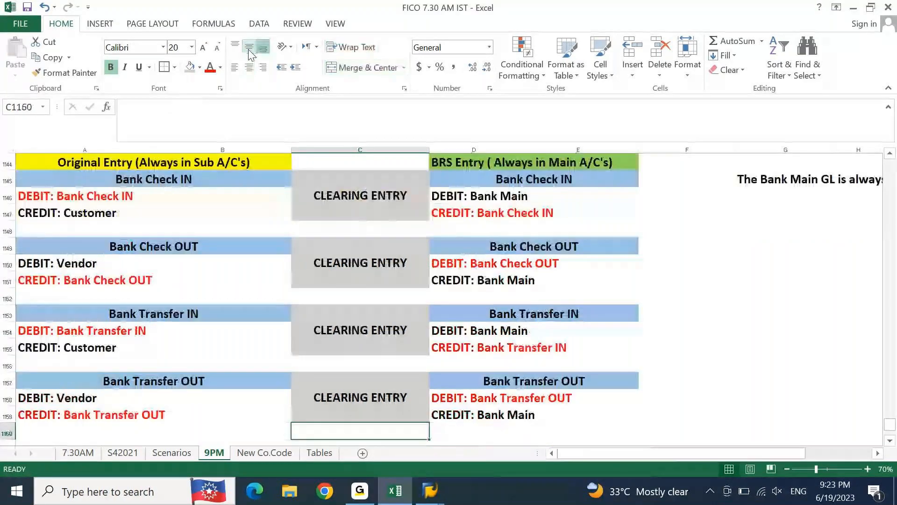
# Step: Fill the four sub-account rows A1135:D1138, Bank Check IN through Bank Transfer OUT, with gray in the GL accounts list
pyautogui.press('Up')
pyautogui.press('Up')
pyautogui.press('Up')
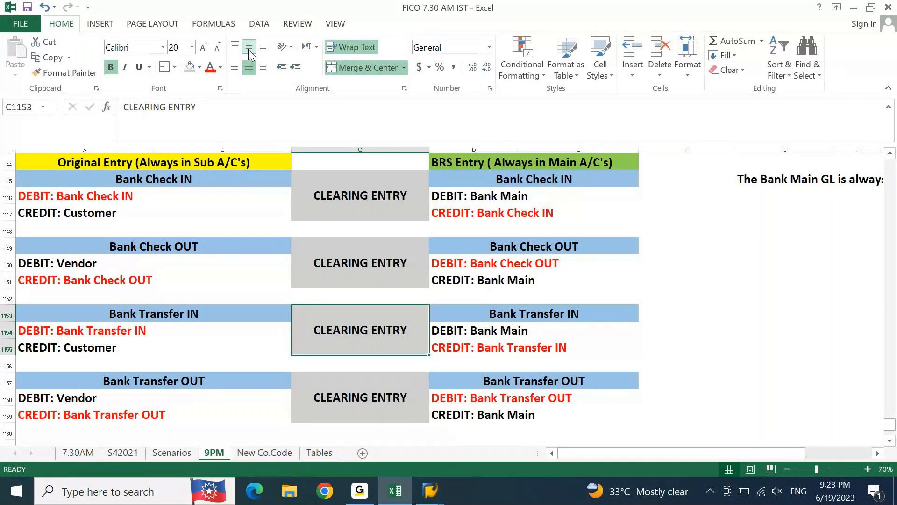
pyautogui.press('Up')
pyautogui.press('Up')
pyautogui.press('Up')
pyautogui.press('Up')
pyautogui.press('Up')
pyautogui.press('Up')
pyautogui.press('Up')
pyautogui.press('Up')
pyautogui.press('Up')
pyautogui.press('Up')
pyautogui.press('Up')
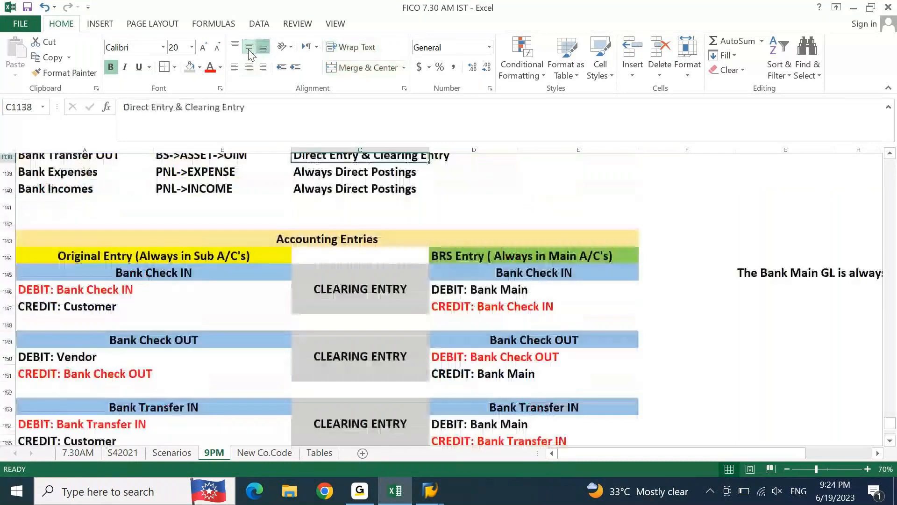
pyautogui.press('Up')
pyautogui.press('Up')
pyautogui.press('Up')
pyautogui.press('Up')
pyautogui.press('Up')
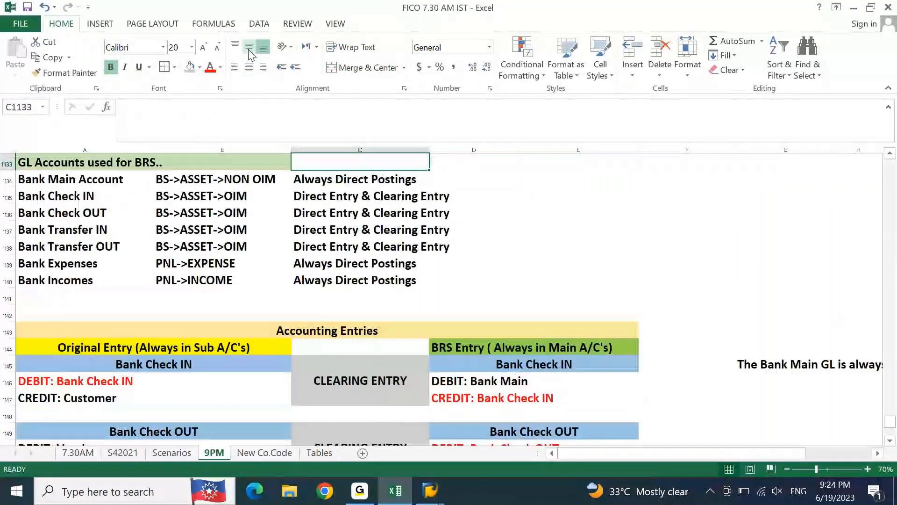
pyautogui.click(76, 198)
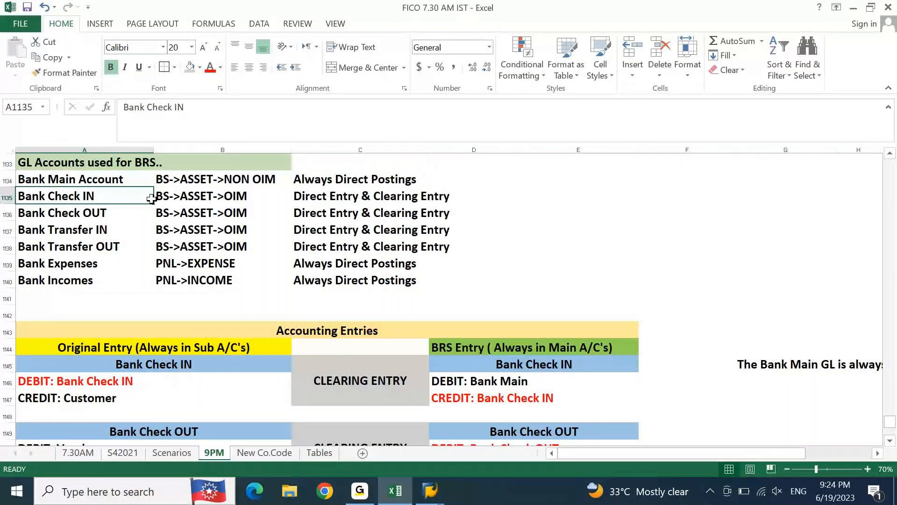
pyautogui.moveTo(151, 199); pyautogui.dragTo(190, 197)
pyautogui.hotkey('shift', 'Right')
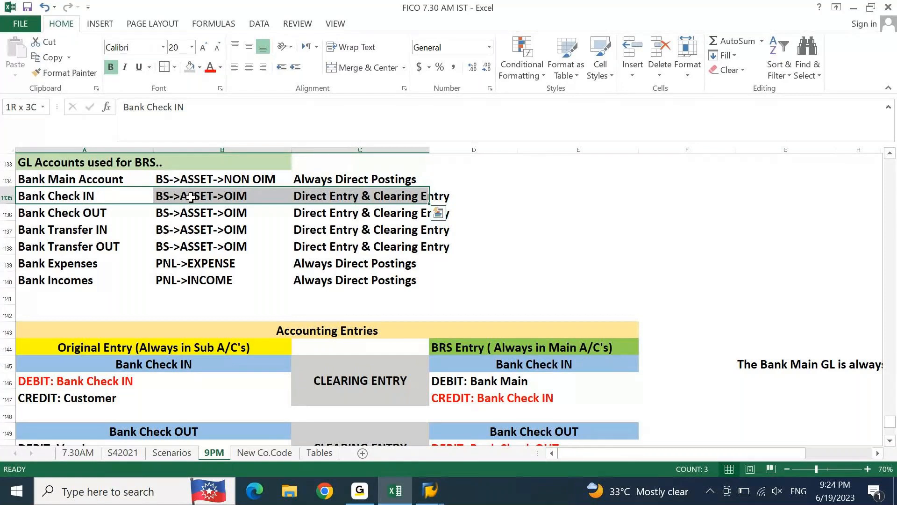
pyautogui.hotkey('shift', 'Down')
pyautogui.hotkey('shift', 'Right')
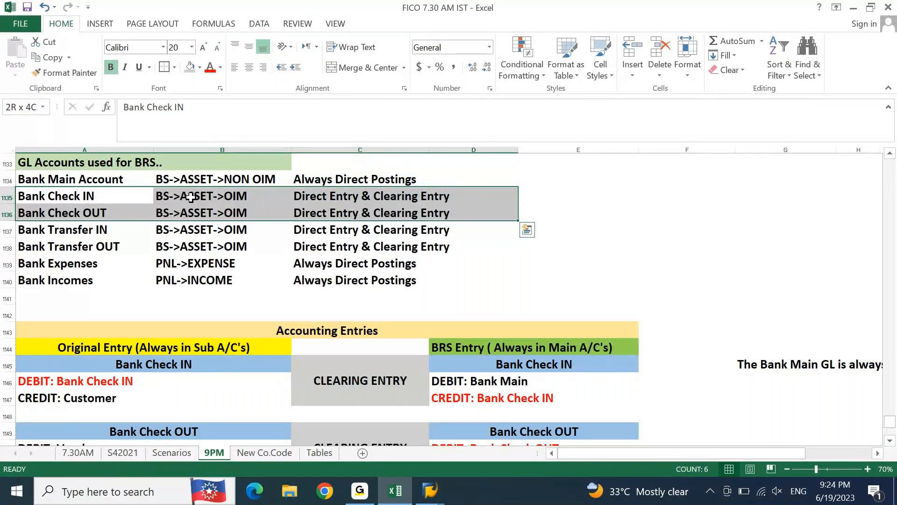
pyautogui.moveTo(190, 196); pyautogui.dragTo(190, 246)
pyautogui.click(189, 70)
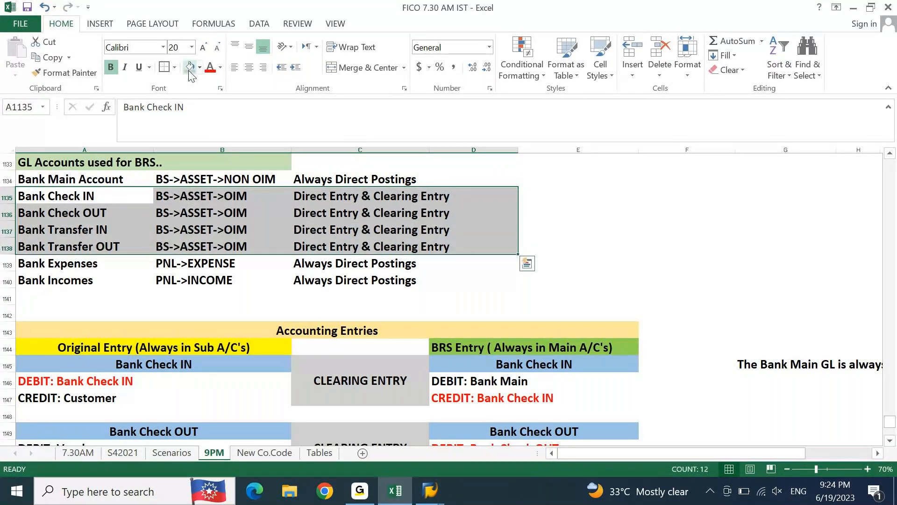
pyautogui.click(654, 242)
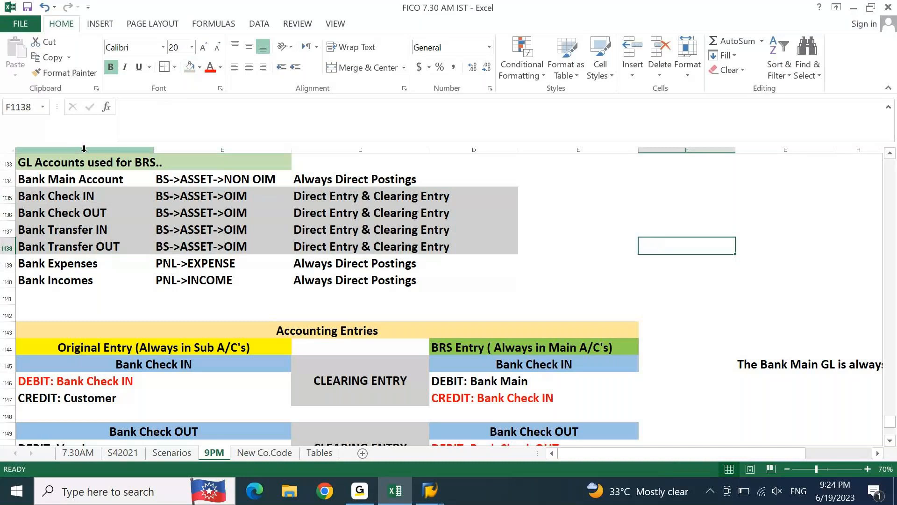
pyautogui.moveTo(28, 179); pyautogui.dragTo(357, 179)
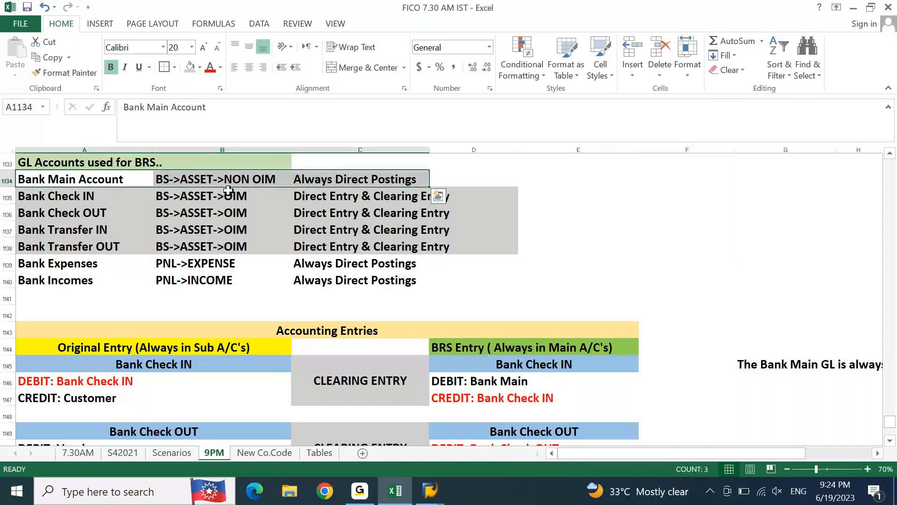
pyautogui.click(578, 245)
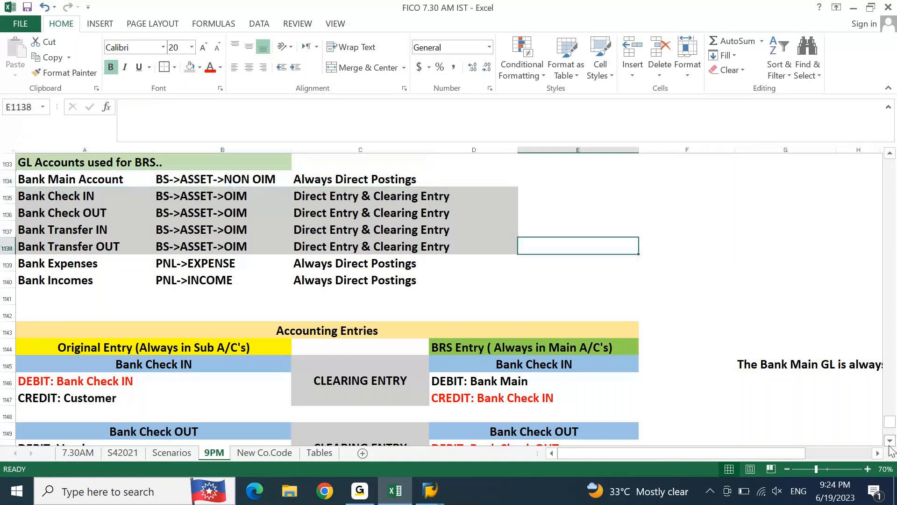
pyautogui.scroll(-2, 890, 447)
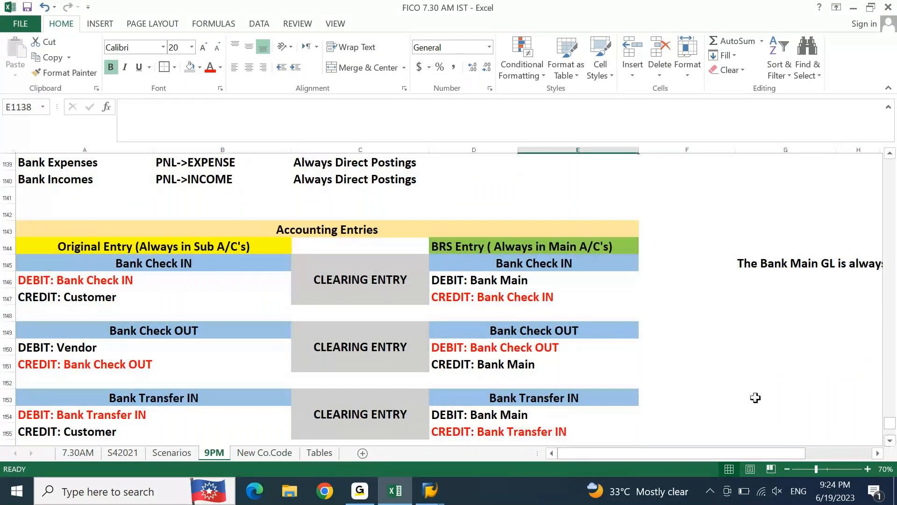
pyautogui.moveTo(93, 280); pyautogui.dragTo(95, 298)
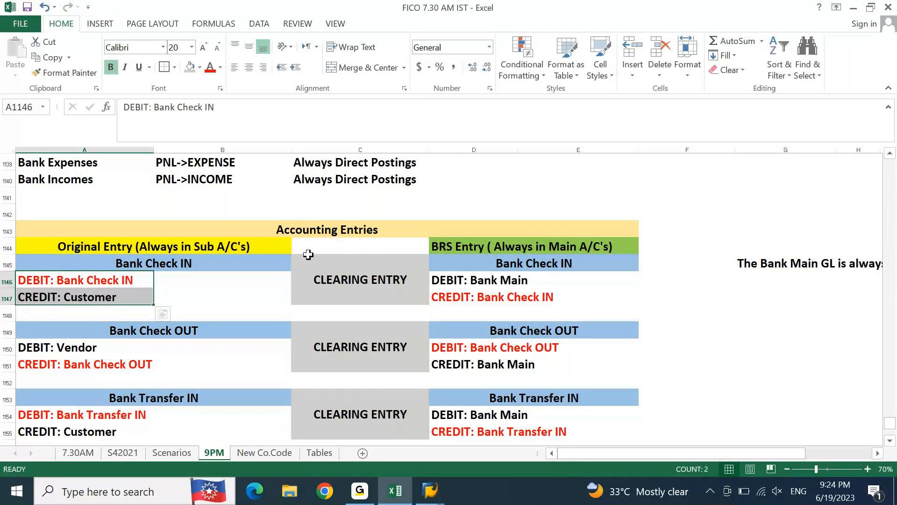
# Step: Copy "Bank Expenses" from A1139 in the GL accounts list to A1162 below the Bank Transfer OUT entries
pyautogui.click(152, 248)
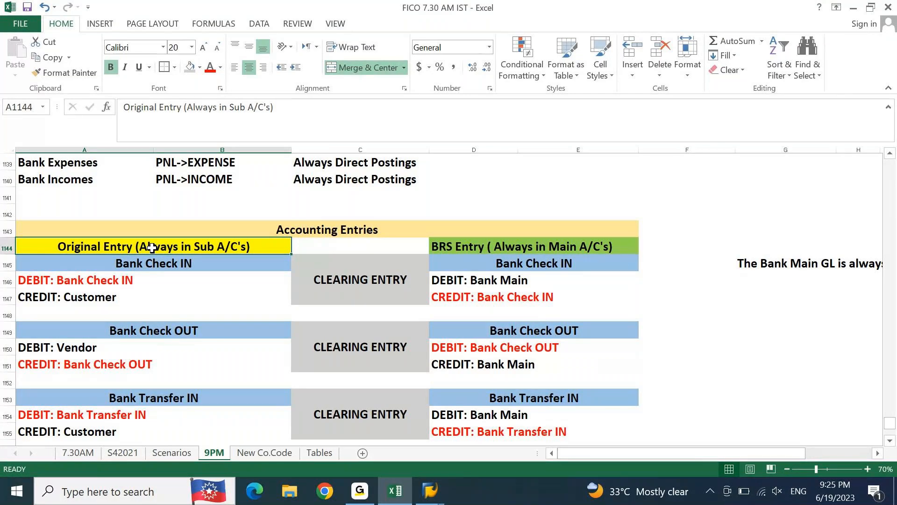
pyautogui.press('Down')
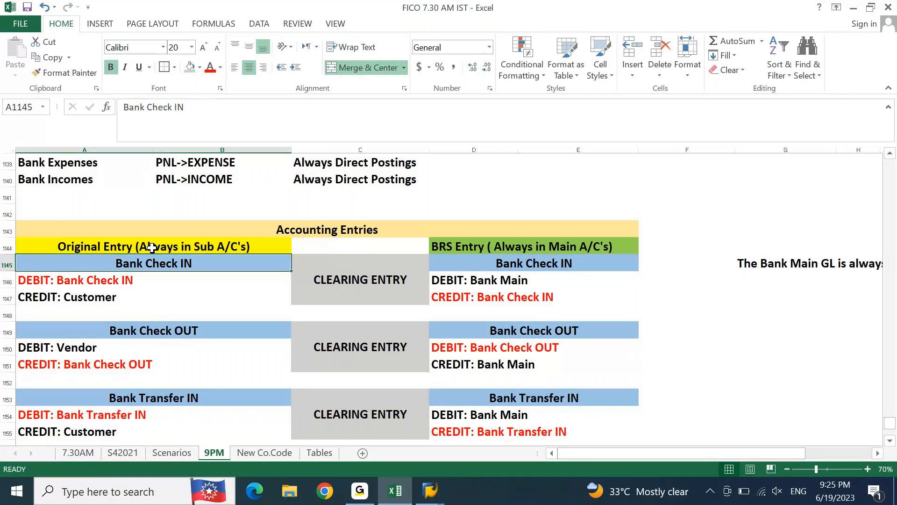
pyautogui.press('Down')
pyautogui.press('Down')
pyautogui.press('Down')
pyautogui.press('Down')
pyautogui.press('Down')
pyautogui.press('Down')
pyautogui.press('Up')
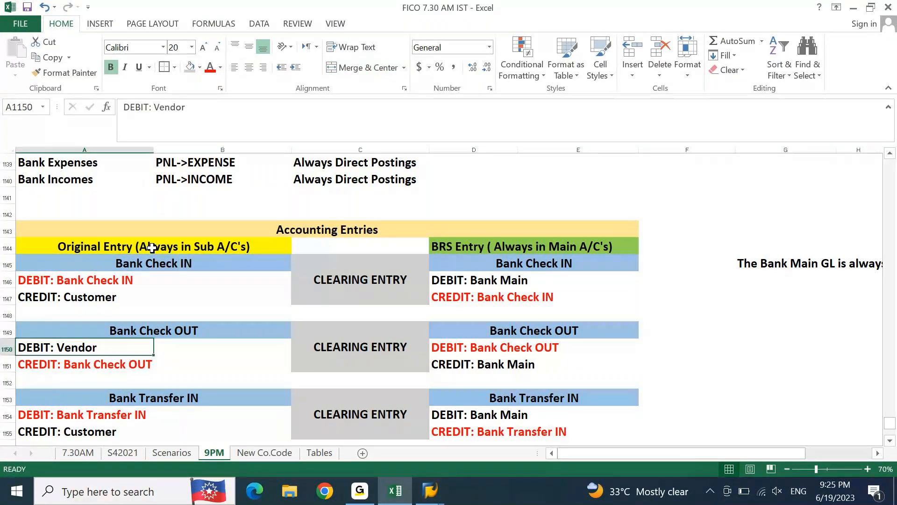
pyautogui.press('Up')
pyautogui.press('Up')
pyautogui.press('Up')
pyautogui.press('Up')
pyautogui.press('Up')
pyautogui.press('Up')
pyautogui.press('Up')
pyautogui.press('Up')
pyautogui.press('Up')
pyautogui.press('Up')
pyautogui.press('Up')
pyautogui.hotkey('ctrl', 'c')
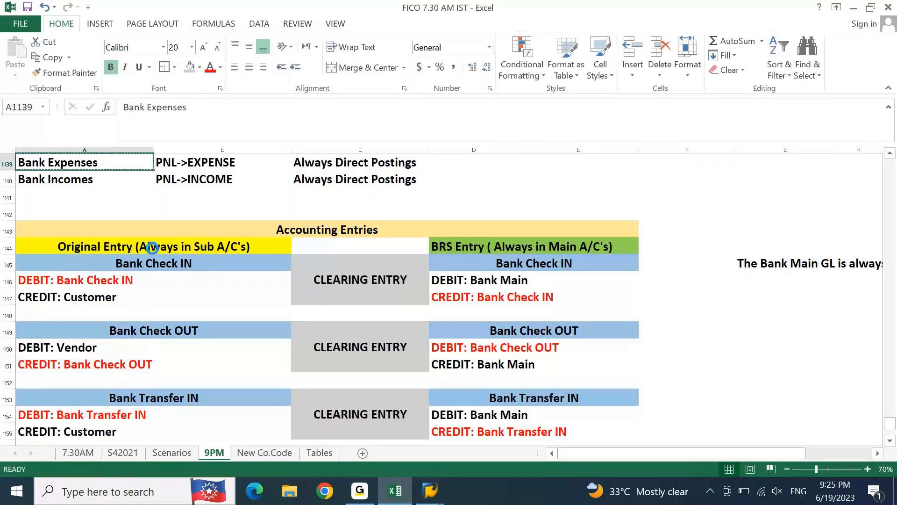
pyautogui.scroll(-6, 152, 247)
pyautogui.click(152, 248)
pyautogui.press('Down')
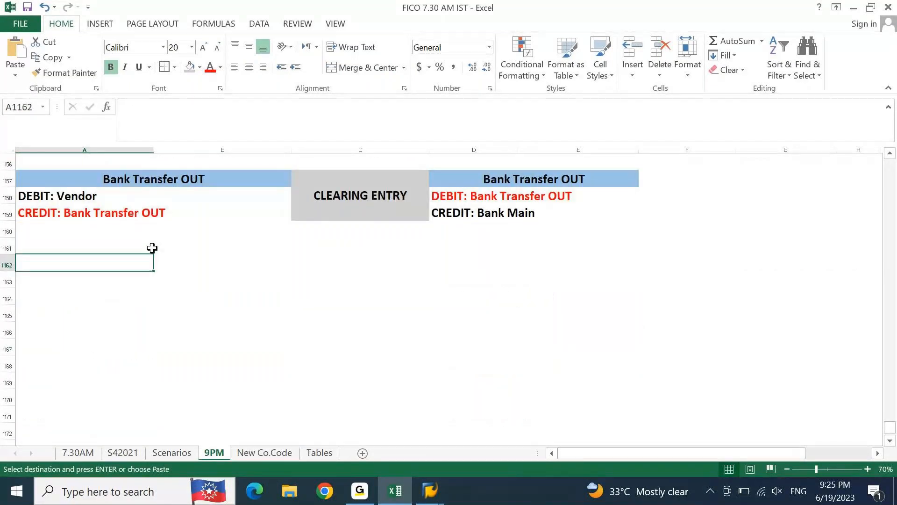
pyautogui.hotkey('ctrl', 'v')
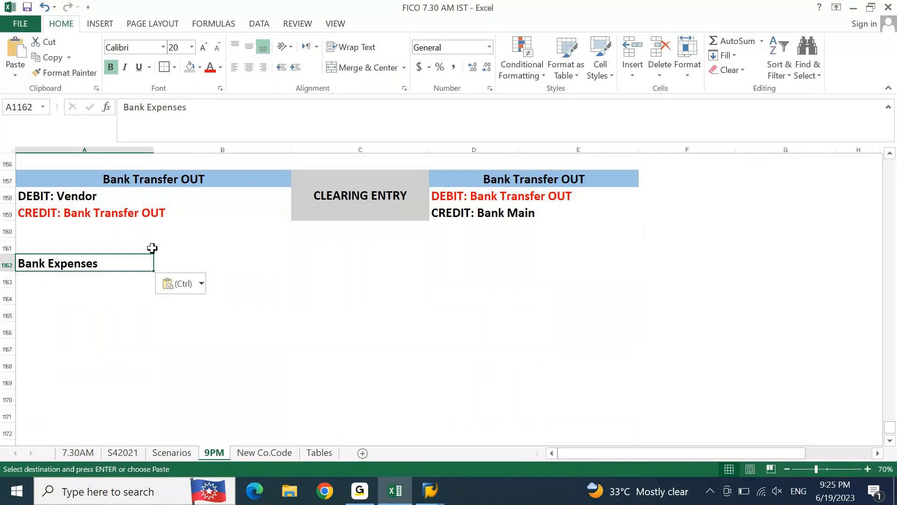
# Step: Merge and center "Bank Expenses" across A1162:B1162 and apply the blue heading format of the Bank Transfer OUT heading in A1157
pyautogui.hotkey('shift', 'Right')
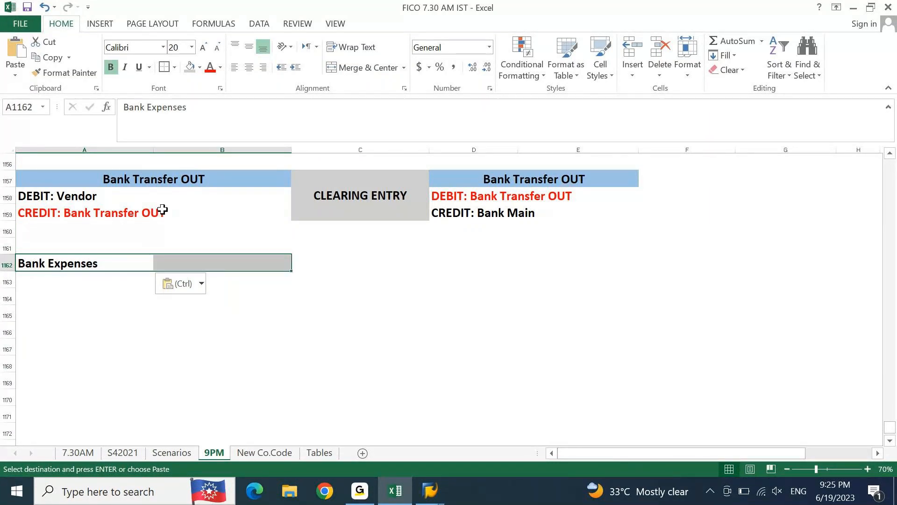
pyautogui.click(363, 68)
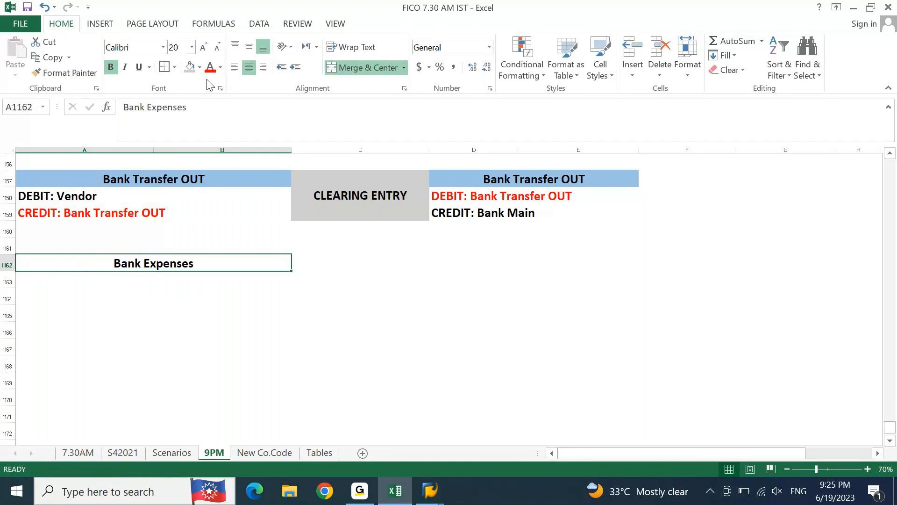
pyautogui.click(200, 67)
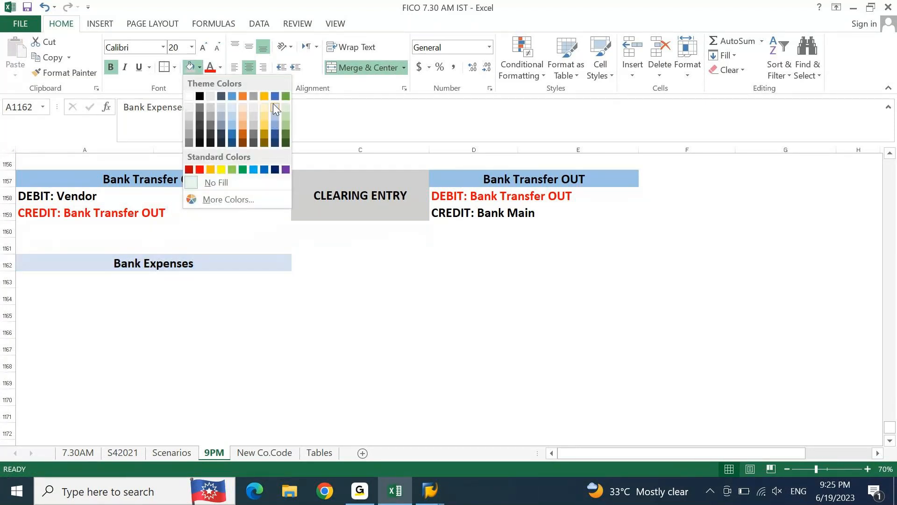
pyautogui.click(93, 178)
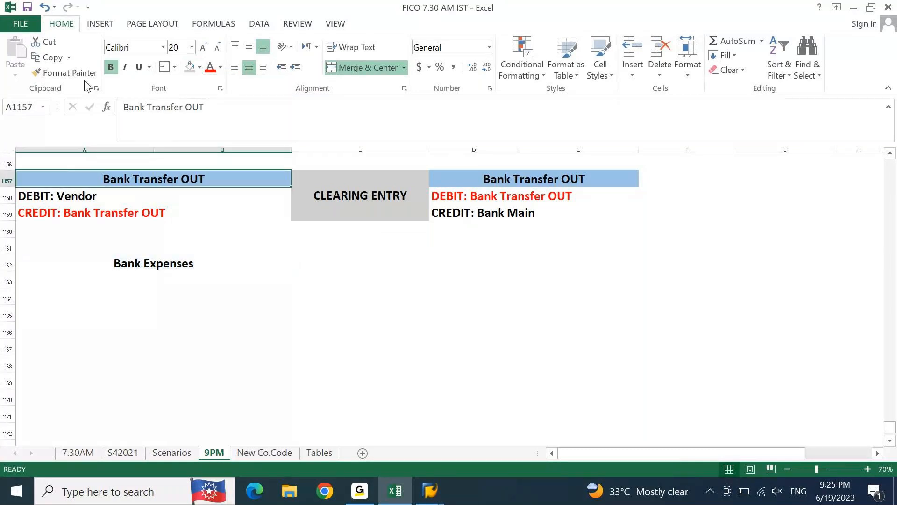
pyautogui.click(66, 72)
pyautogui.click(70, 263)
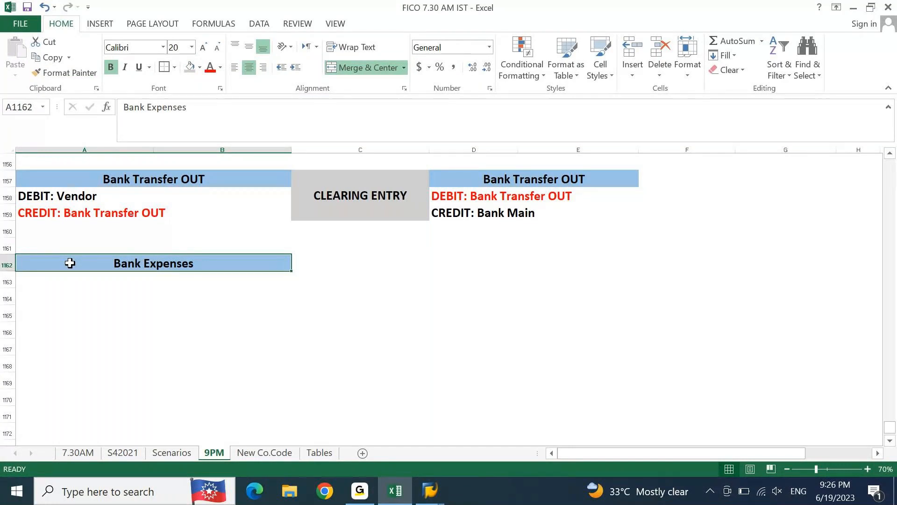
# Step: Copy the Bank Expenses heading to D1162 in the BRS entry columns
pyautogui.hotkey('ctrl', 'c')
pyautogui.press('Right')
pyautogui.press('Right')
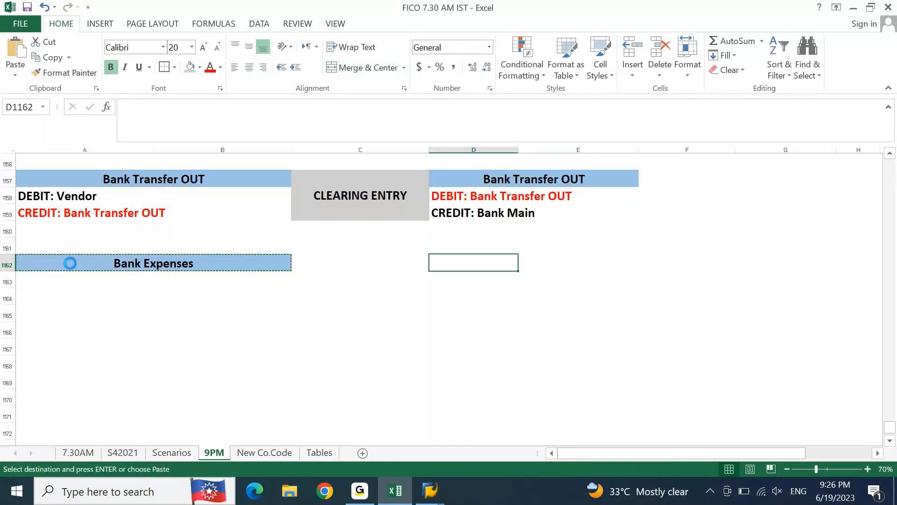
pyautogui.hotkey('ctrl', 'v')
pyautogui.click(70, 263)
pyautogui.press('Escape')
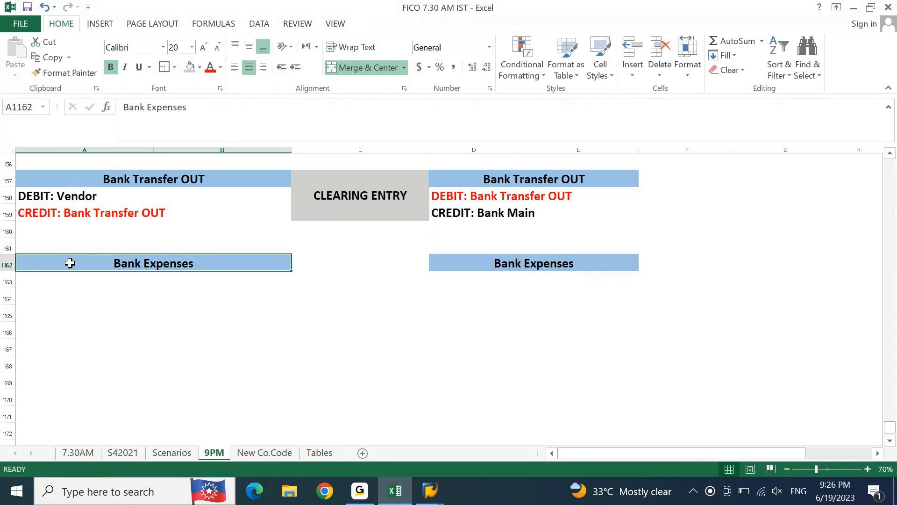
# Step: Enter a centered "-" in A1163 under the original-entry Bank Expenses heading
pyautogui.press('Down')
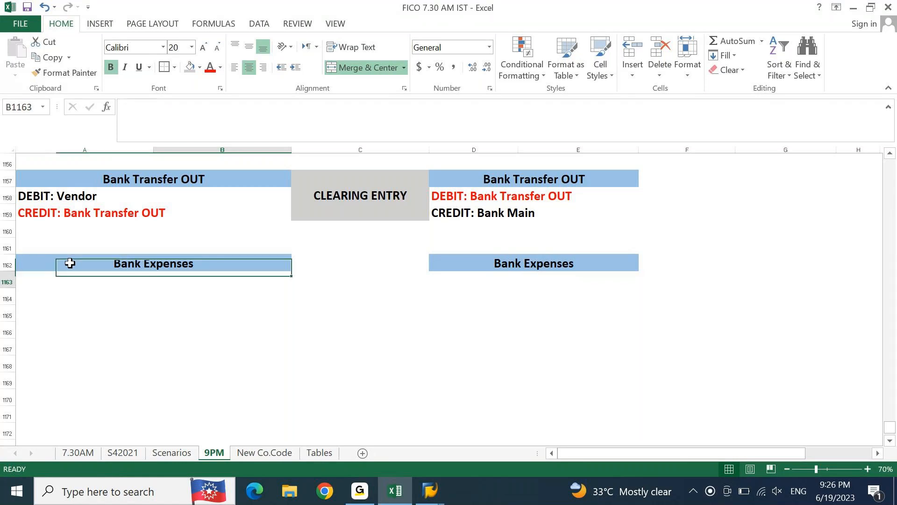
pyautogui.press('Right')
pyautogui.press('Left')
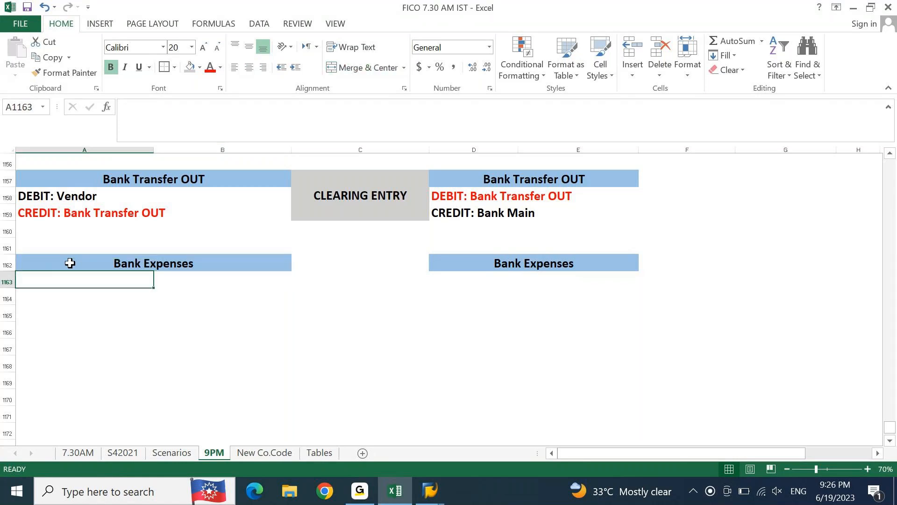
pyautogui.hotkey('shift', 'Right')
pyautogui.hotkey('shift', 'Left')
pyautogui.write('-')
pyautogui.press('Return')
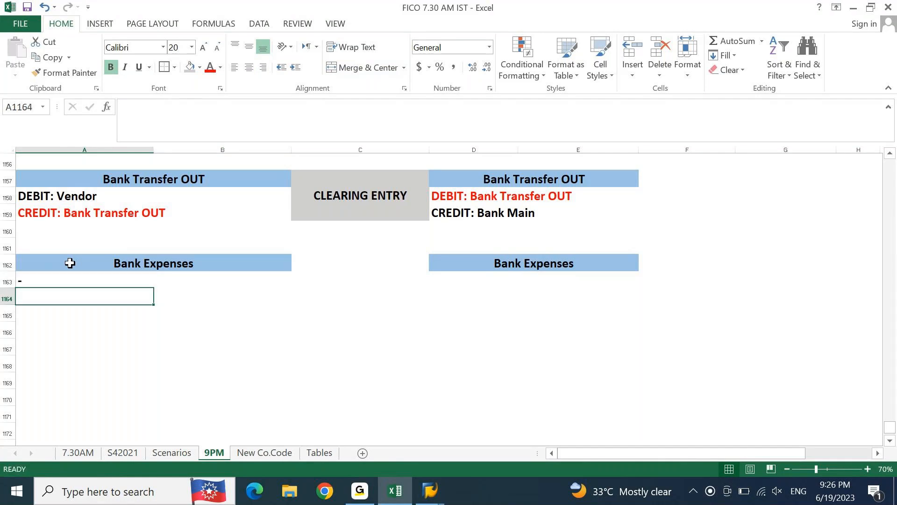
pyautogui.press('Up')
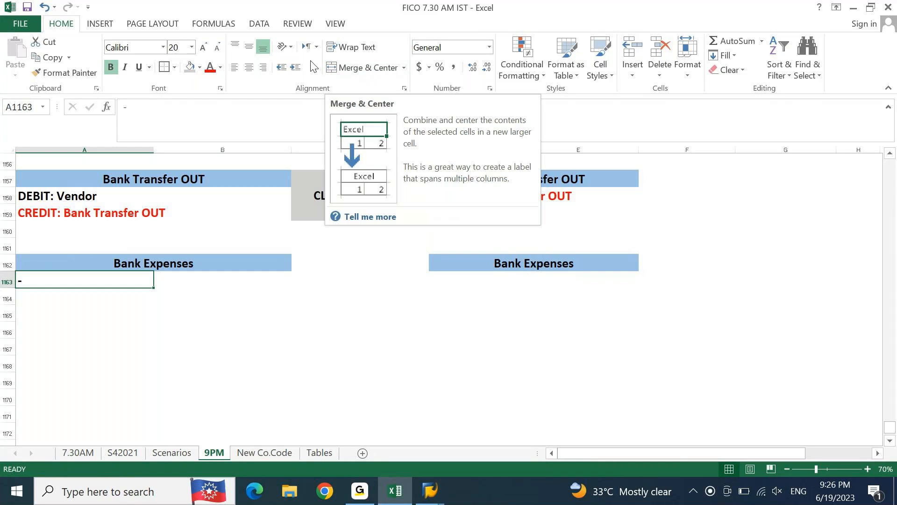
pyautogui.click(253, 70)
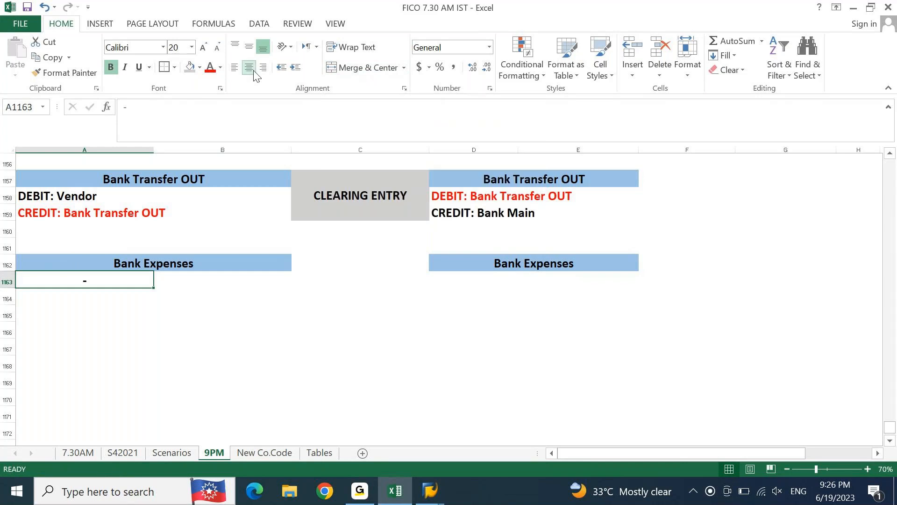
# Step: Enter "DEBIT: Bank Expenses" in D1163 under the BRS-entry Bank Expenses heading
pyautogui.press('Right')
pyautogui.press('Right')
pyautogui.press('Right')
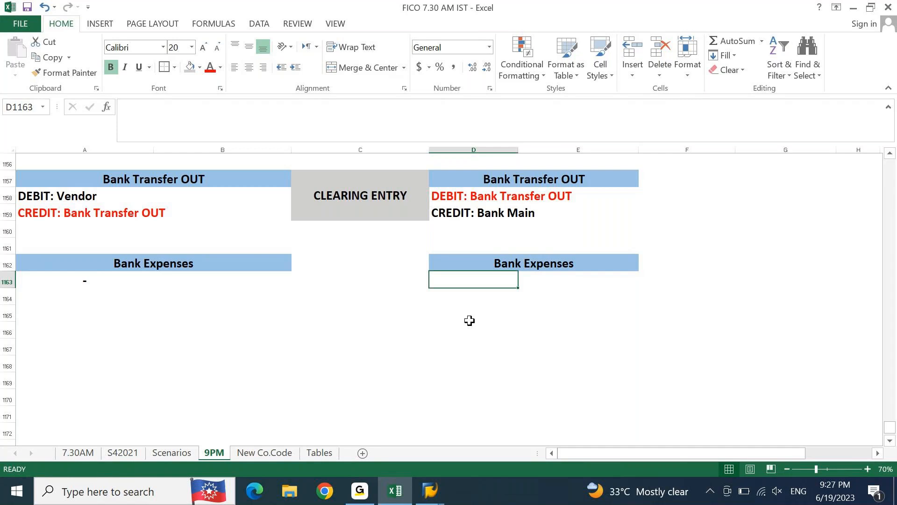
pyautogui.write('Bank Expenses')
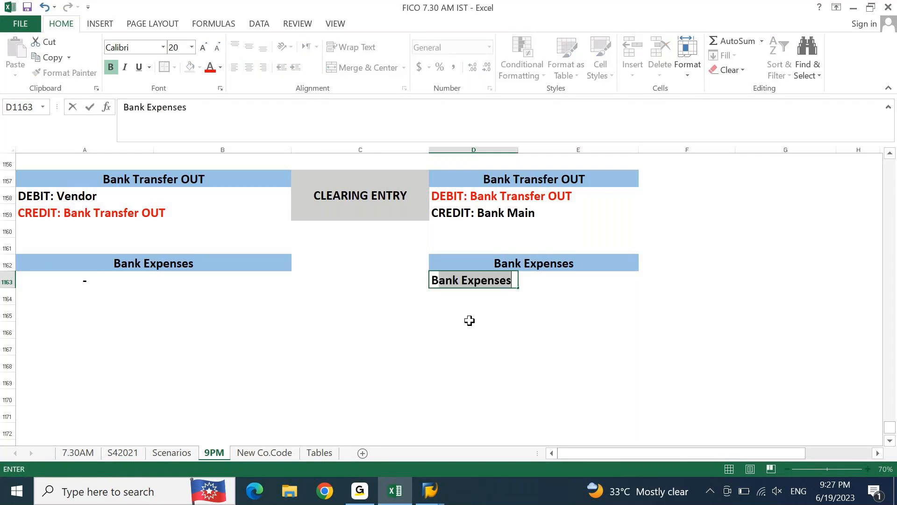
pyautogui.hotkey('ctrl', 'Return')
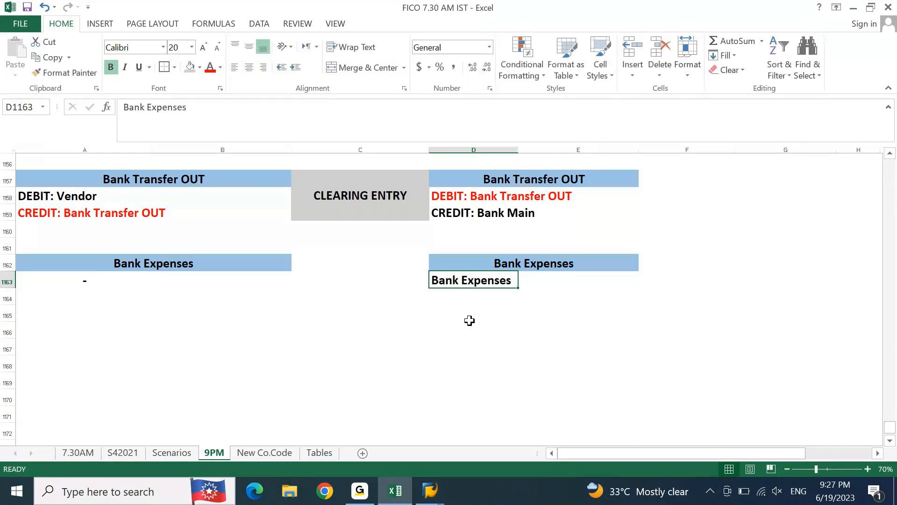
pyautogui.write('DEBIT')
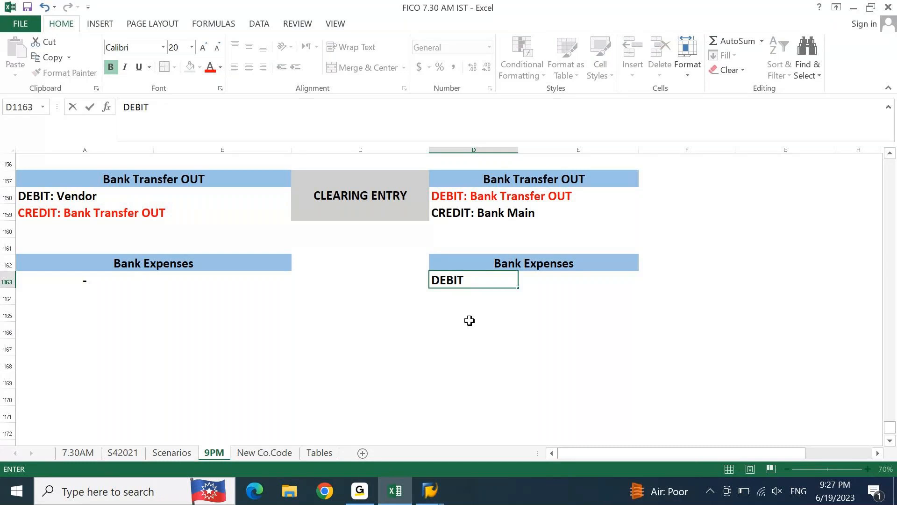
pyautogui.write(': Bank Expenses')
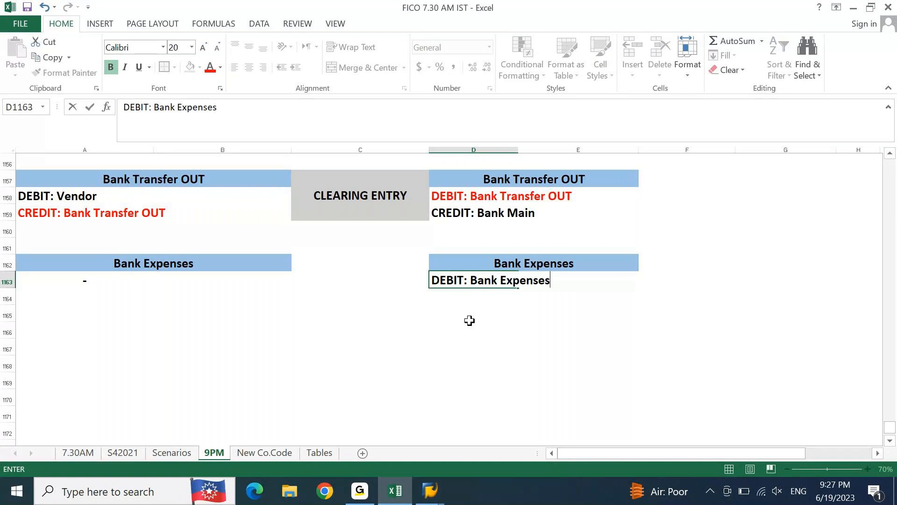
pyautogui.press('Return')
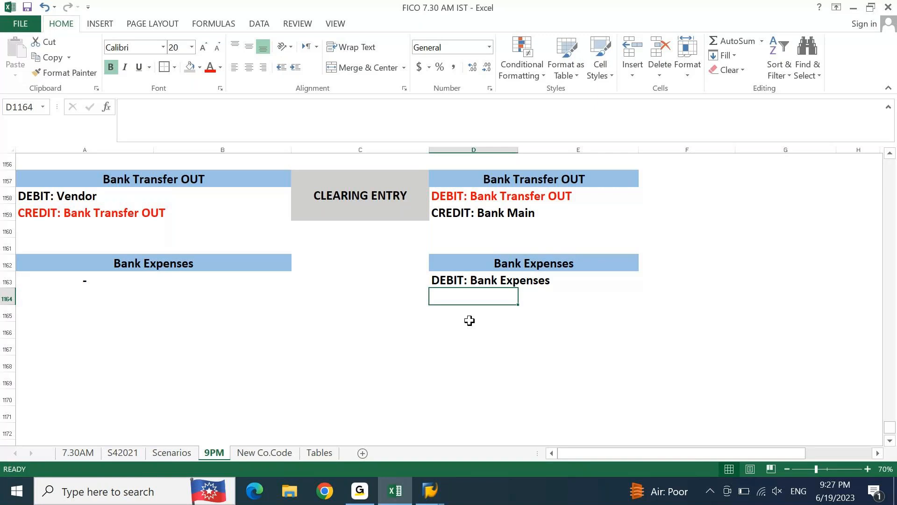
# Step: Enter "CREDIT: Bank Main" in D1164 below the Bank Expenses debit line
pyautogui.write('CREDO')
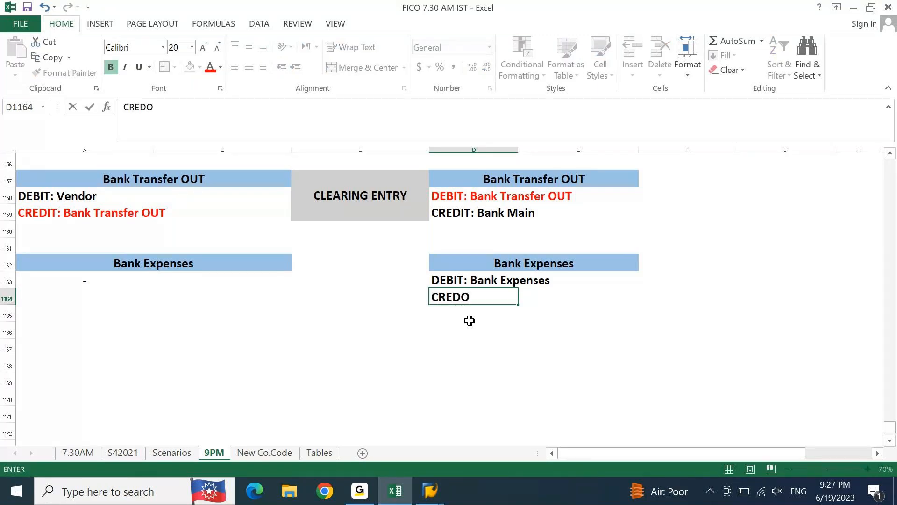
pyautogui.press('BackSpace')
pyautogui.write('IT: Bank Main')
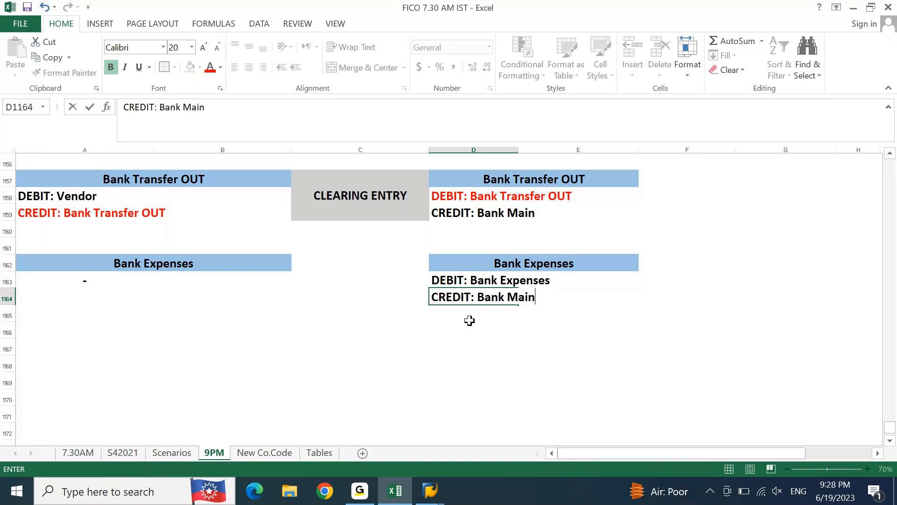
pyautogui.press('Return')
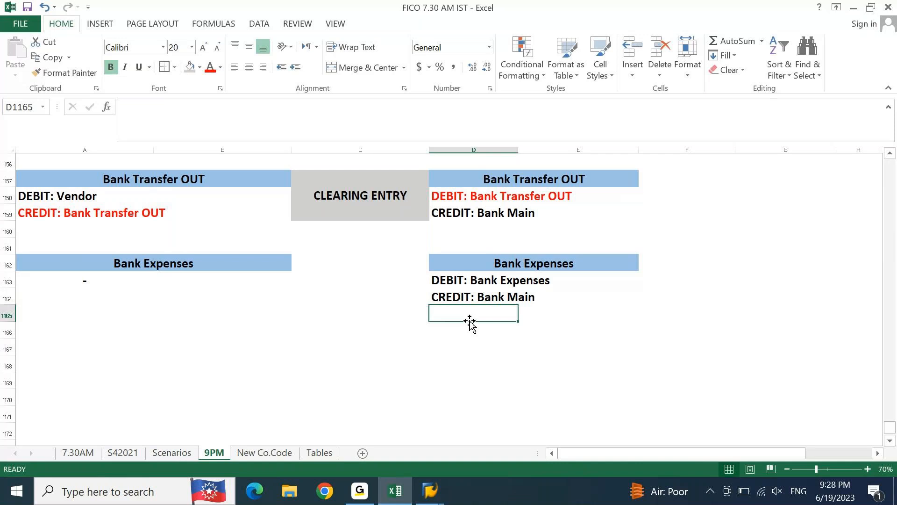
# Step: Copy the merged CLEARING ENTRY block from C1157 to C1162, between the two Bank Expenses headings
pyautogui.click(325, 194)
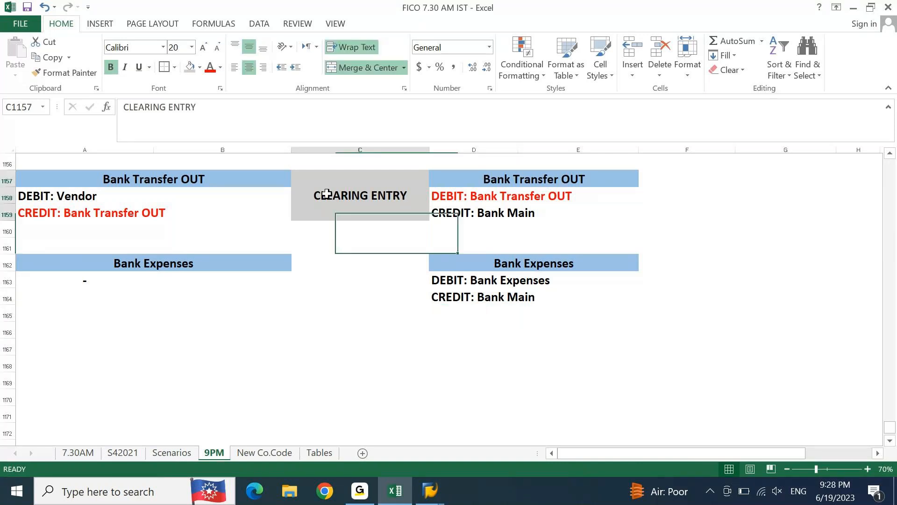
pyautogui.hotkey('ctrl', 'c')
pyautogui.press('Down')
pyautogui.press('Down')
pyautogui.press('Down')
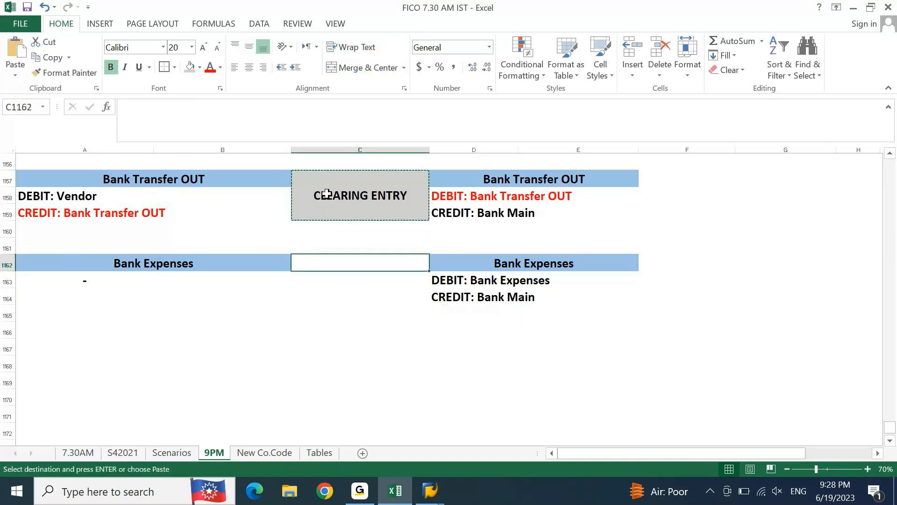
pyautogui.hotkey('ctrl', 'v')
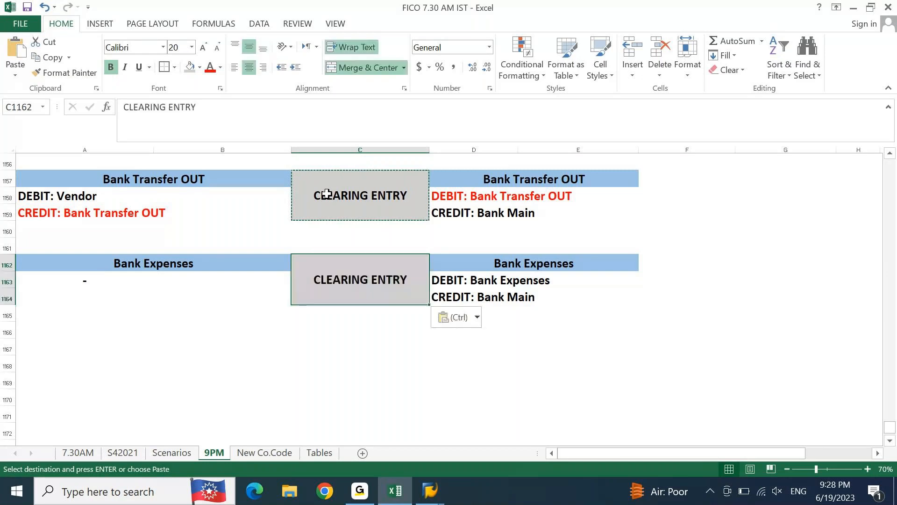
# Step: Change the text of the block at C1162 to "DIRECT ENTRY"
pyautogui.press('Escape')
pyautogui.hotkey('shift', 'Home')
pyautogui.write('DIRECT')
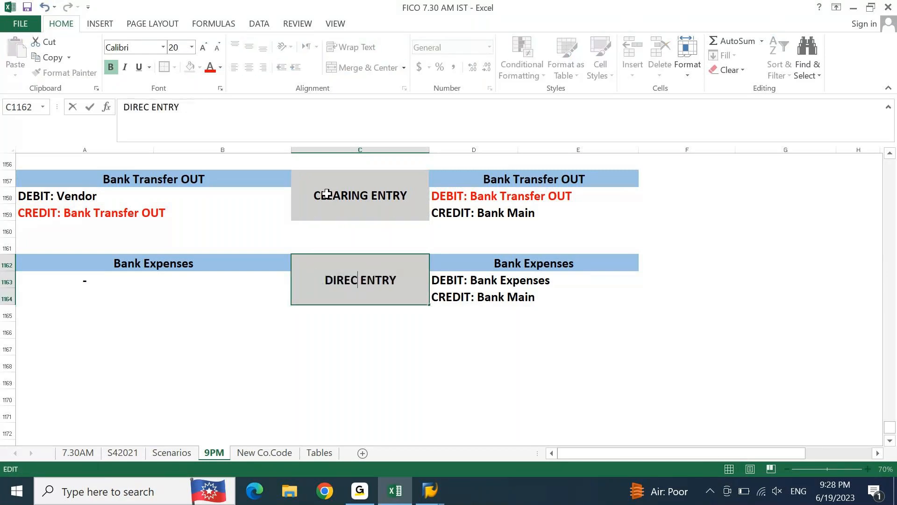
pyautogui.press('Return')
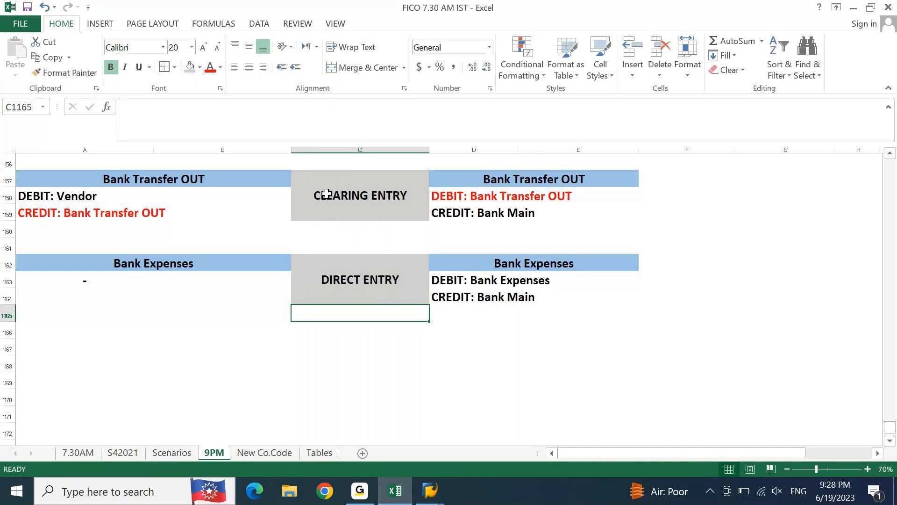
# Step: Compare the Bank Transfer OUT original and BRS entries with the Bank Expenses direct entry
pyautogui.press('Up')
pyautogui.press('Left')
pyautogui.press('Left')
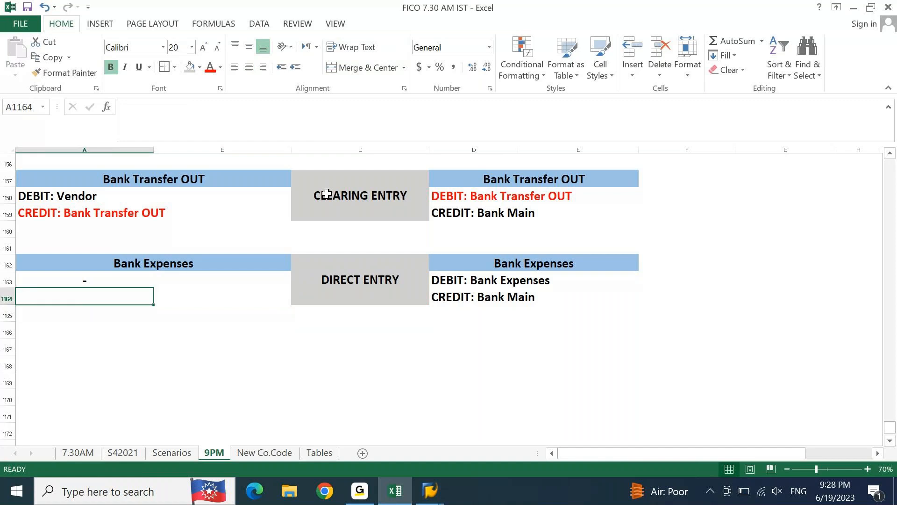
pyautogui.press('Up')
pyautogui.press('Up')
pyautogui.press('Up')
pyautogui.press('Up')
pyautogui.press('Up')
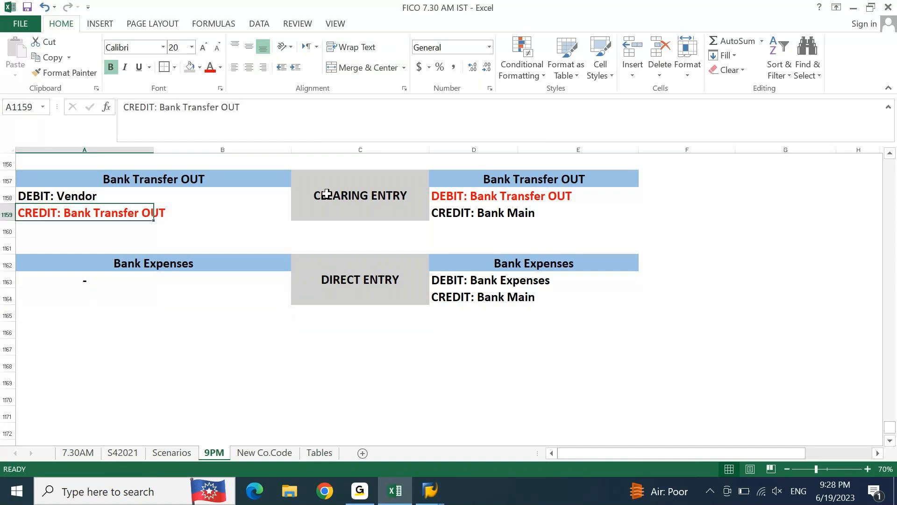
pyautogui.press('Right')
pyautogui.press('Right')
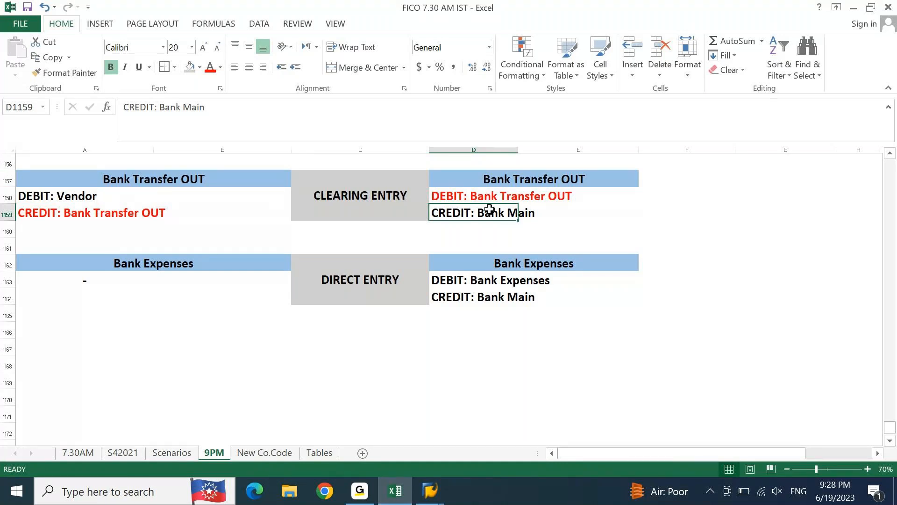
pyautogui.click(161, 290)
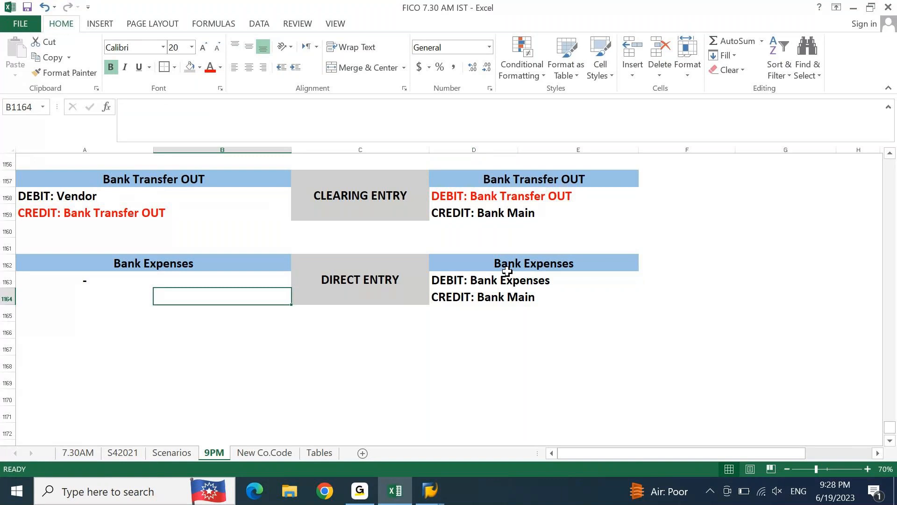
pyautogui.click(534, 280)
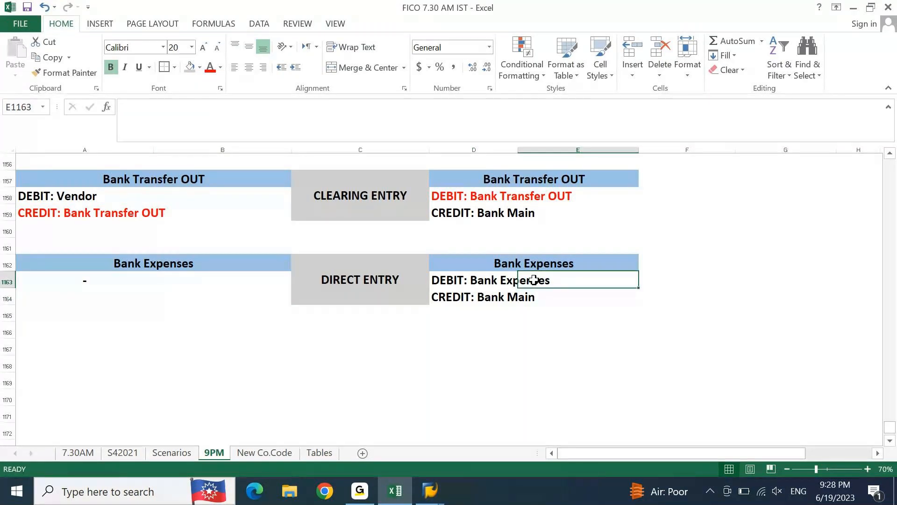
# Step: Copy "Bank Incomes" from A1140 in the GL accounts list to A1166 below the Bank Expenses entries
pyautogui.press('pageup')
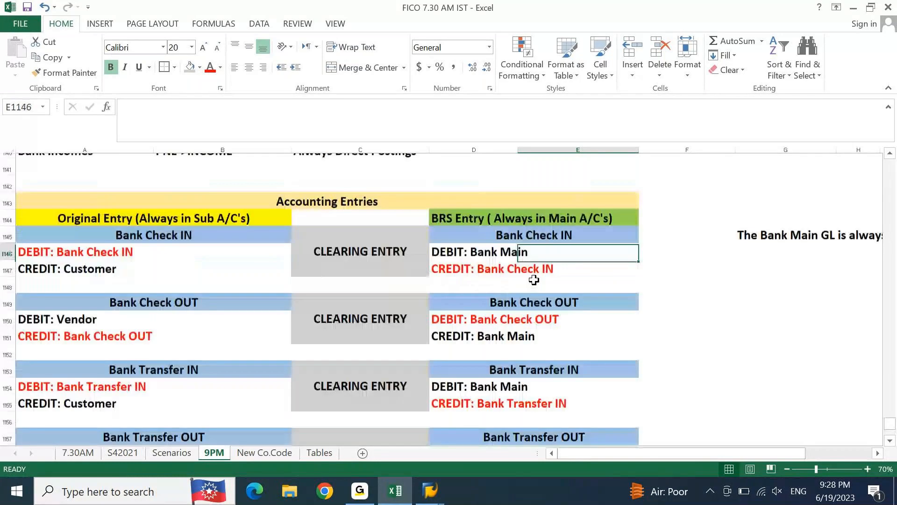
pyautogui.press('Left')
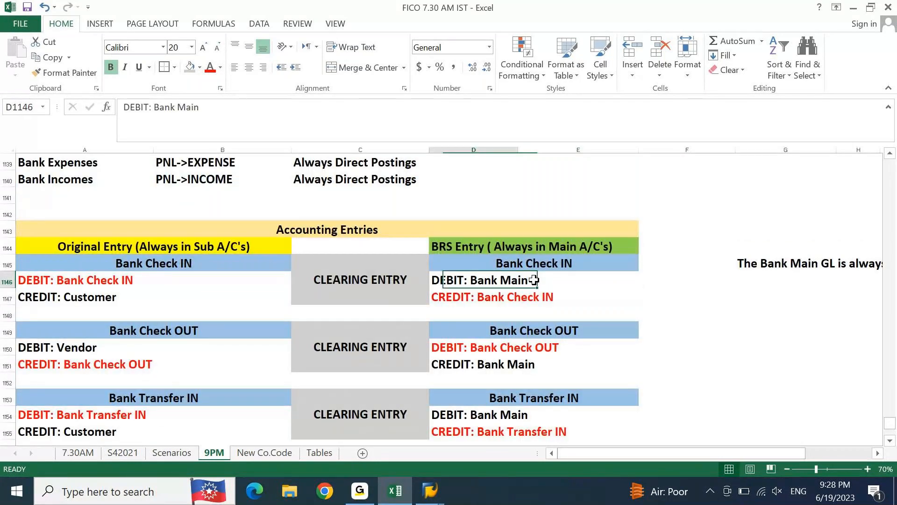
pyautogui.press('Left')
pyautogui.press('Left')
pyautogui.press('Left')
pyautogui.press('Up')
pyautogui.press('Up')
pyautogui.press('Up')
pyautogui.press('Up')
pyautogui.press('Up')
pyautogui.press('Up')
pyautogui.hotkey('ctrl', 'c')
pyautogui.press('pagedown')
pyautogui.press('Down')
pyautogui.press('Down')
pyautogui.press('Right')
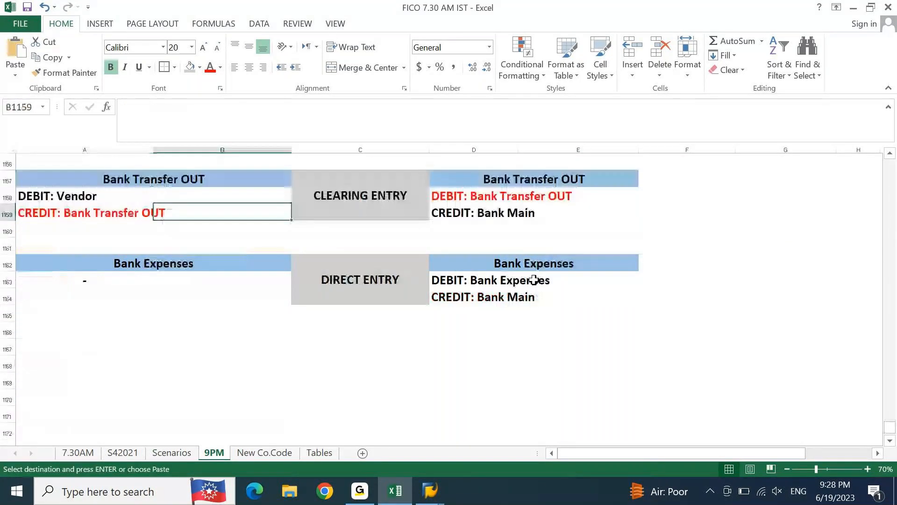
pyautogui.press('Down')
pyautogui.press('Down')
pyautogui.press('Down')
pyautogui.press('Down')
pyautogui.press('Down')
pyautogui.press('Down')
pyautogui.press('Left')
pyautogui.press('Down')
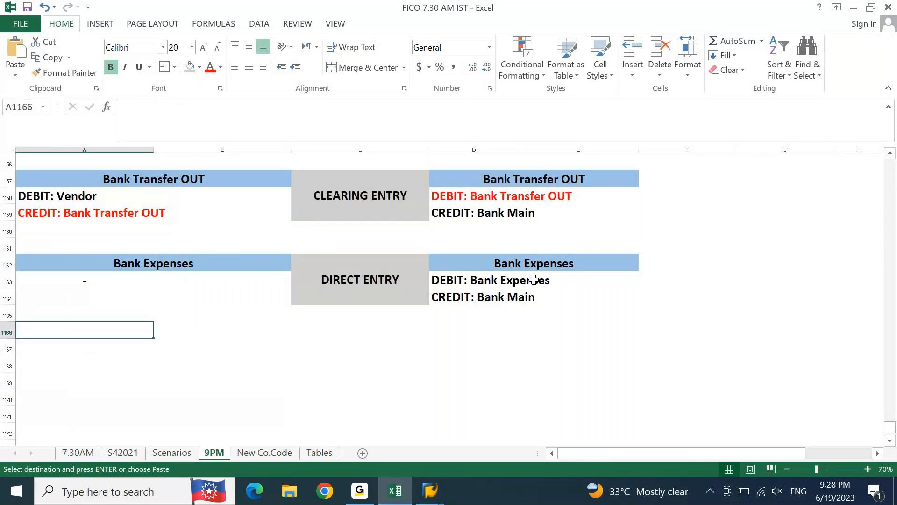
pyautogui.hotkey('ctrl', 'v')
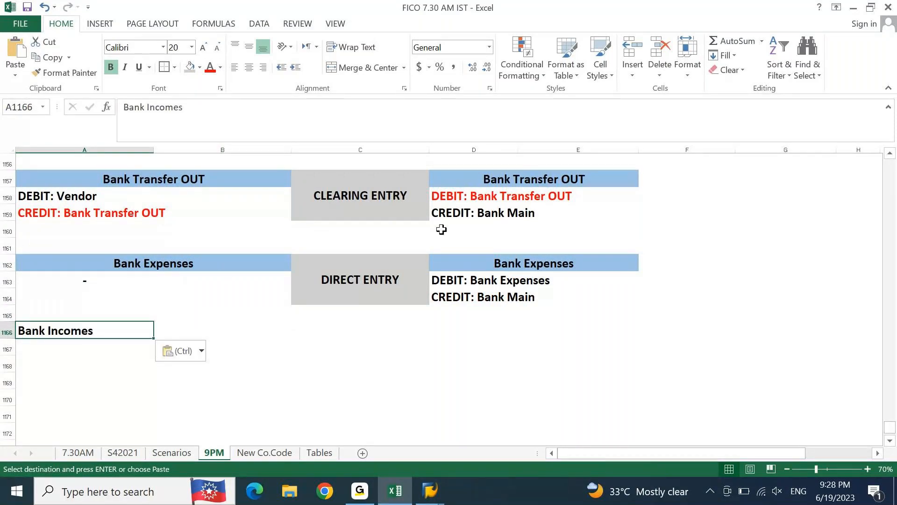
# Step: Apply the merged, centered blue heading format of Bank Expenses in A1162 to Bank Incomes in A1166
pyautogui.click(200, 265)
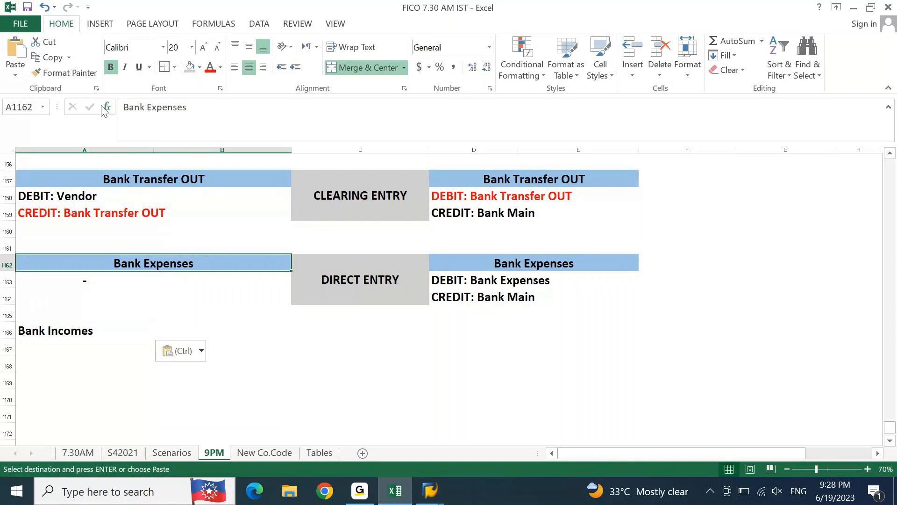
pyautogui.click(74, 71)
pyautogui.click(41, 332)
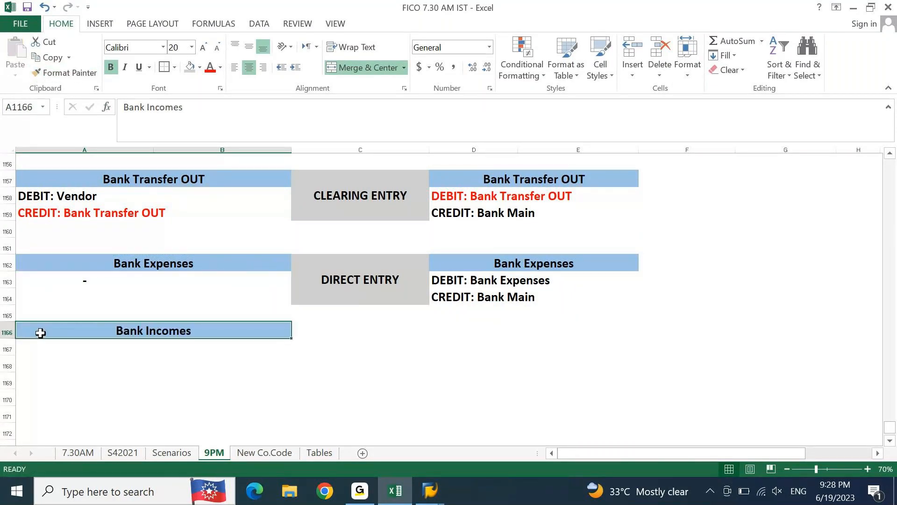
# Step: Copy the Bank Incomes heading to D1166 in the BRS entry columns
pyautogui.hotkey('ctrl', 'c')
pyautogui.press('Right')
pyautogui.press('Right')
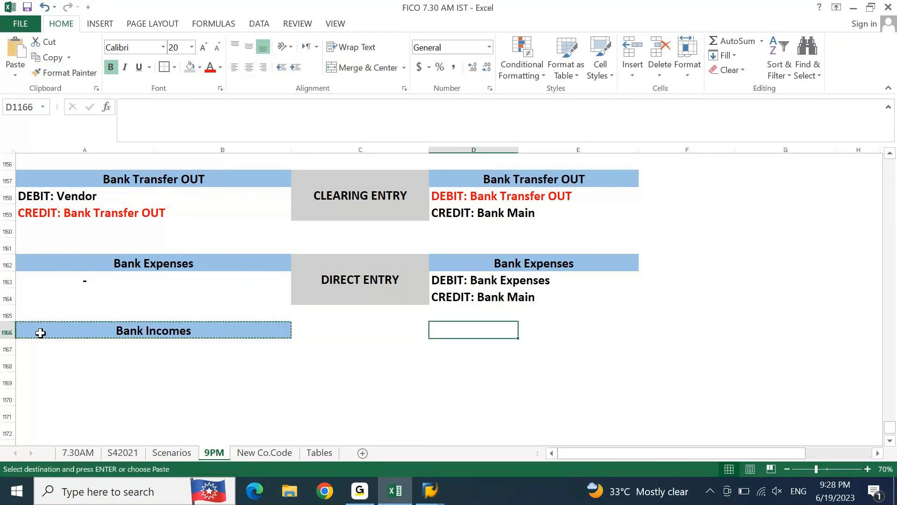
pyautogui.hotkey('ctrl', 'v')
pyautogui.press('Escape')
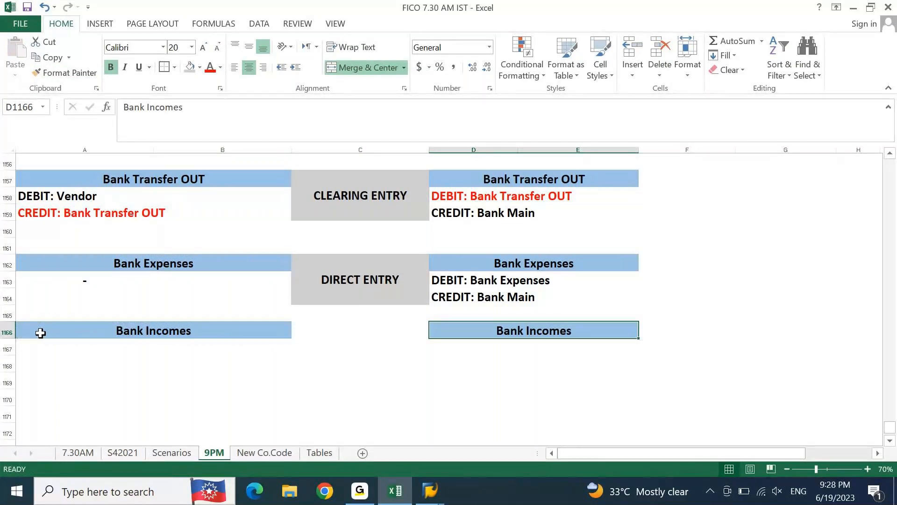
# Step: Enter a centered "-" in A1167 under the original-entry Bank Incomes heading
pyautogui.click(41, 332)
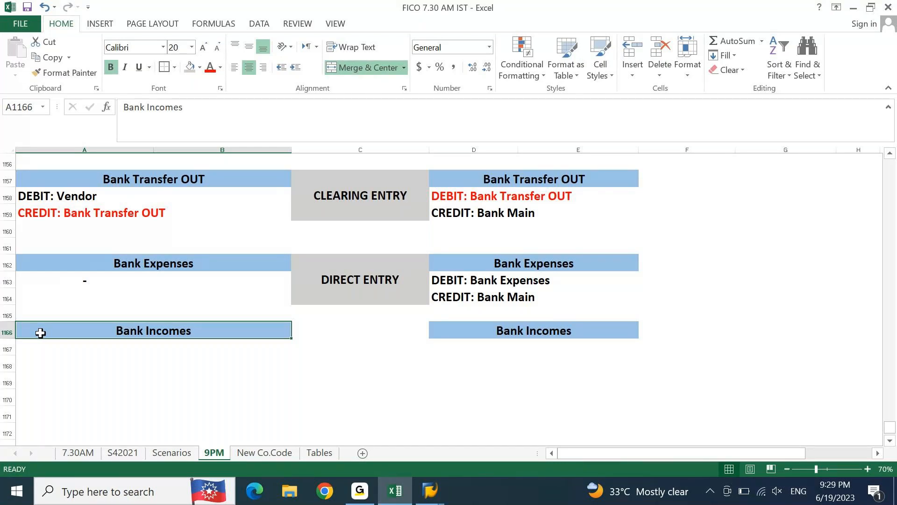
pyautogui.press('Down')
pyautogui.write('-')
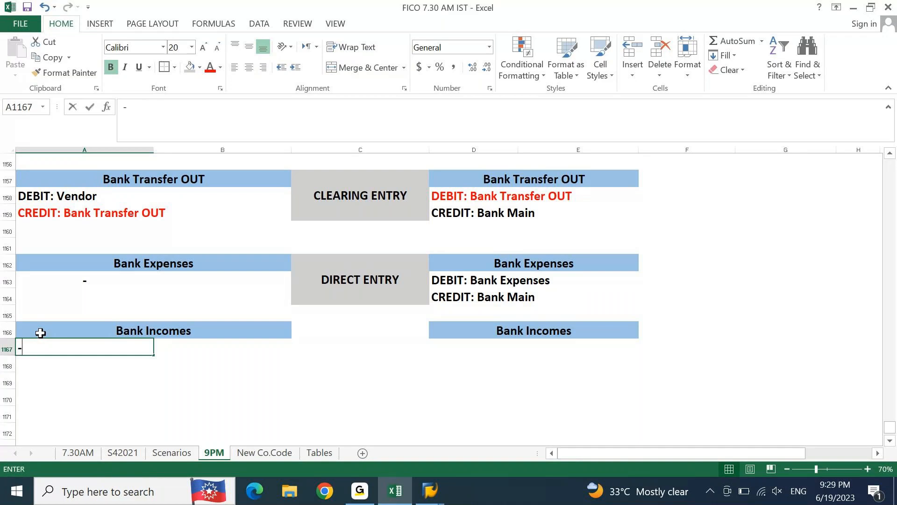
pyautogui.press('Return')
pyautogui.press('Up')
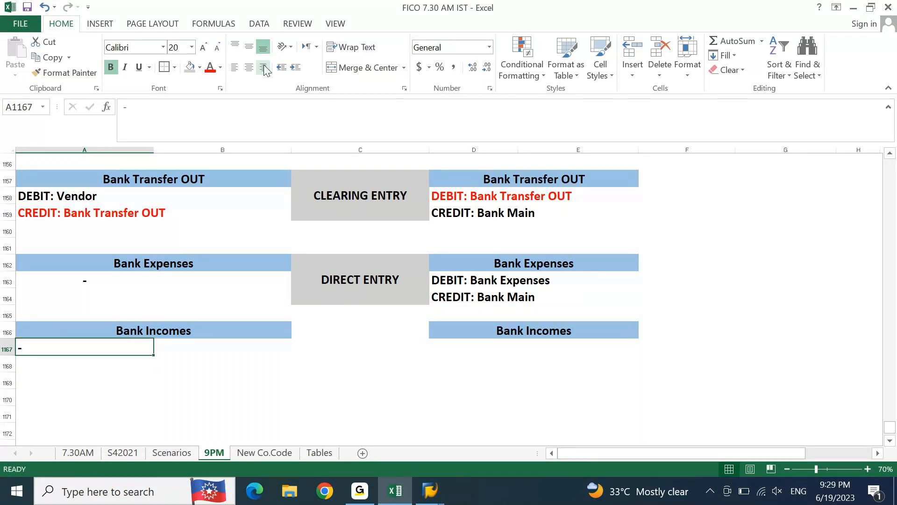
pyautogui.click(249, 68)
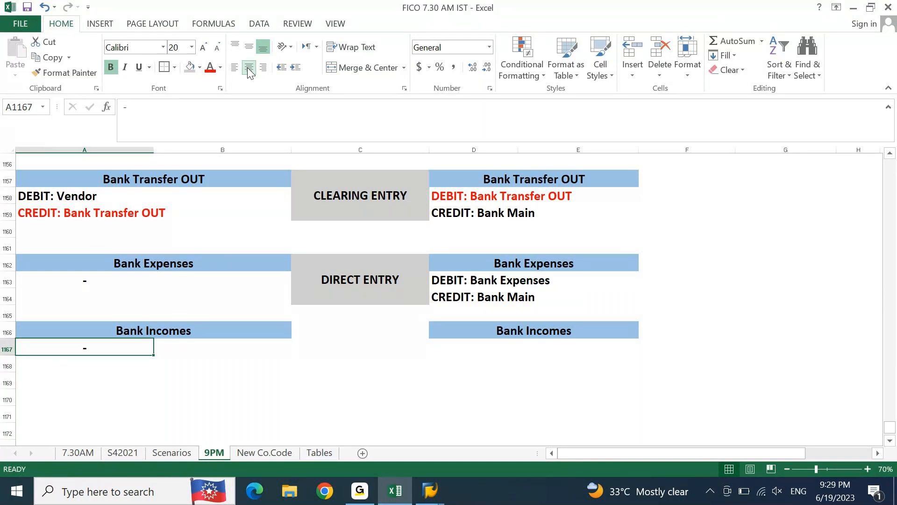
# Step: Enter the labels "DEBIT:" in D1167 and "CREDIT:" in D1168 under the BRS Bank Incomes heading
pyautogui.press('Right')
pyautogui.press('Right')
pyautogui.press('Right')
pyautogui.press('Right')
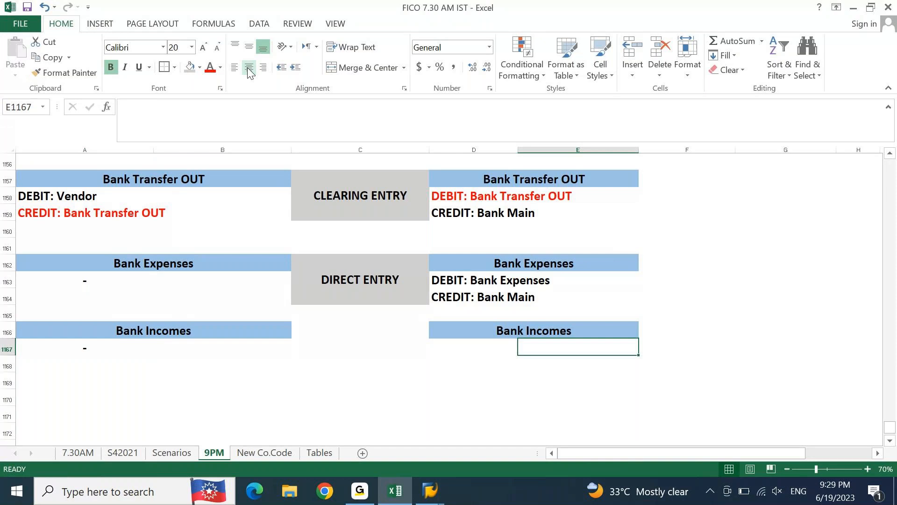
pyautogui.press('Left')
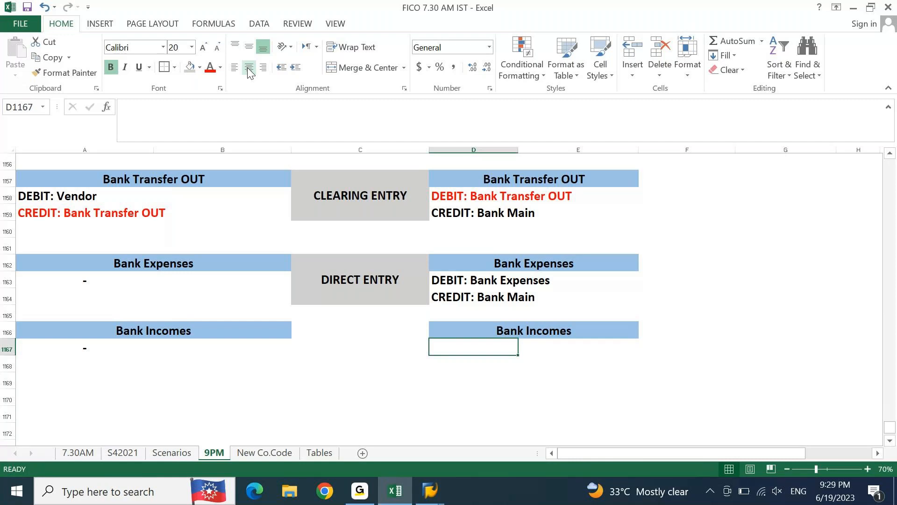
pyautogui.write('DEBIT:')
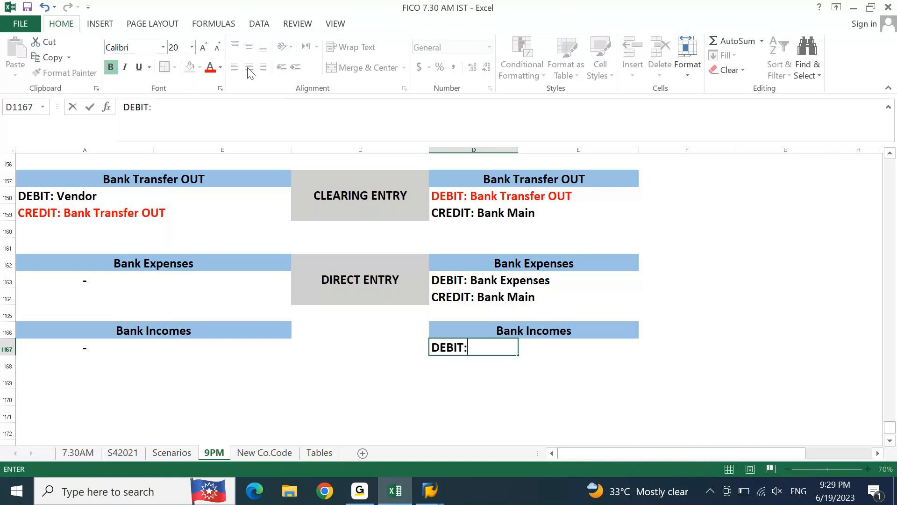
pyautogui.press('Return')
pyautogui.write('CREDIT:')
pyautogui.press('Return')
# Step: Complete the credit line in D1168 as "CREDIT: Bank Income"
pyautogui.press('Up')
pyautogui.press('Up')
pyautogui.press('Down')
pyautogui.press('F2')
pyautogui.write('bA')
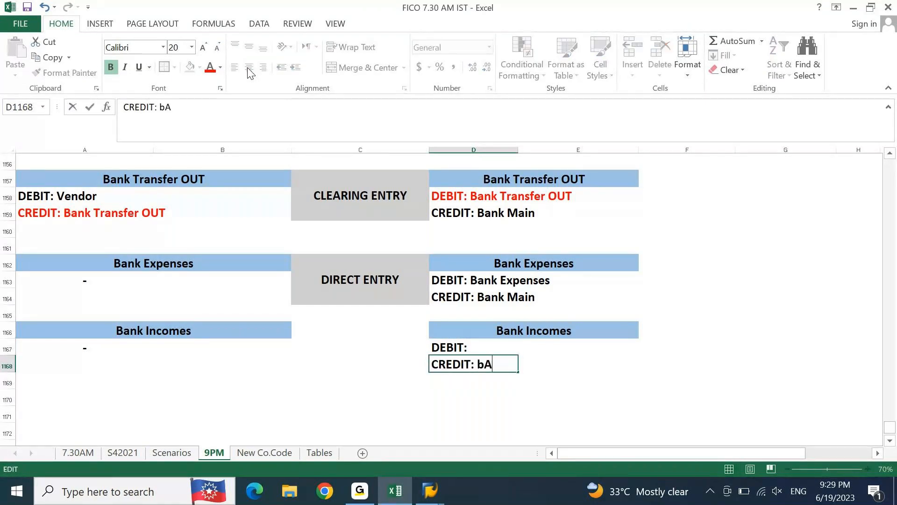
pyautogui.press('BackSpace')
pyautogui.press('BackSpace')
pyautogui.write('Bank Income')
pyautogui.press('Return')
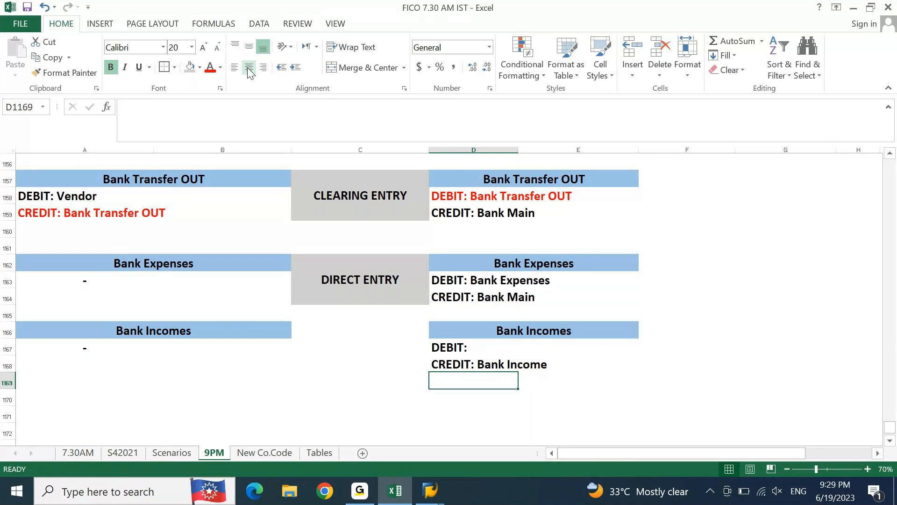
# Step: Complete the debit line in D1167 as "DEBIT: Bank Main"
pyautogui.press('Up')
pyautogui.press('Up')
pyautogui.press('F2')
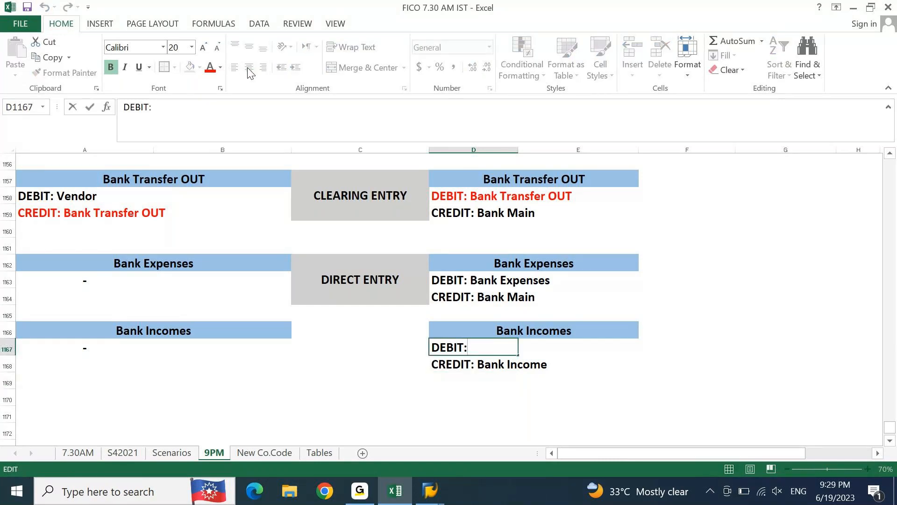
pyautogui.write('Bank Main')
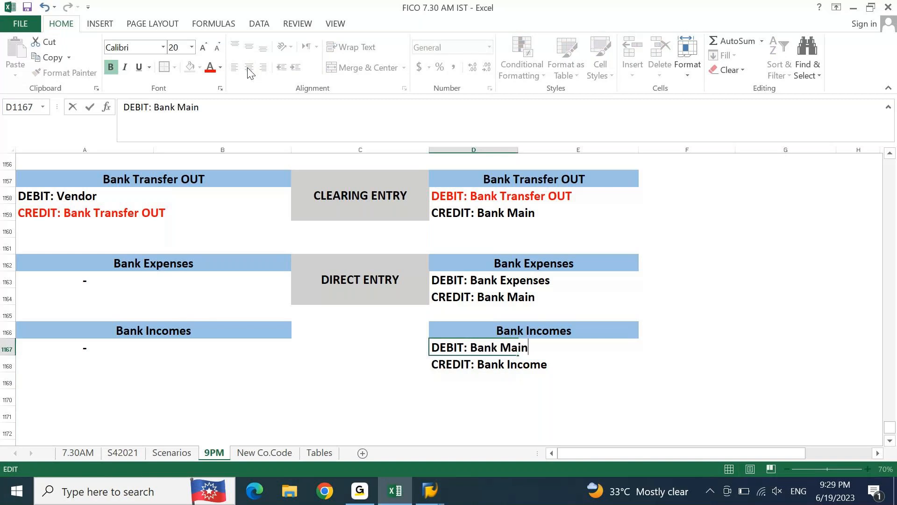
pyautogui.press('Return')
pyautogui.press('Up')
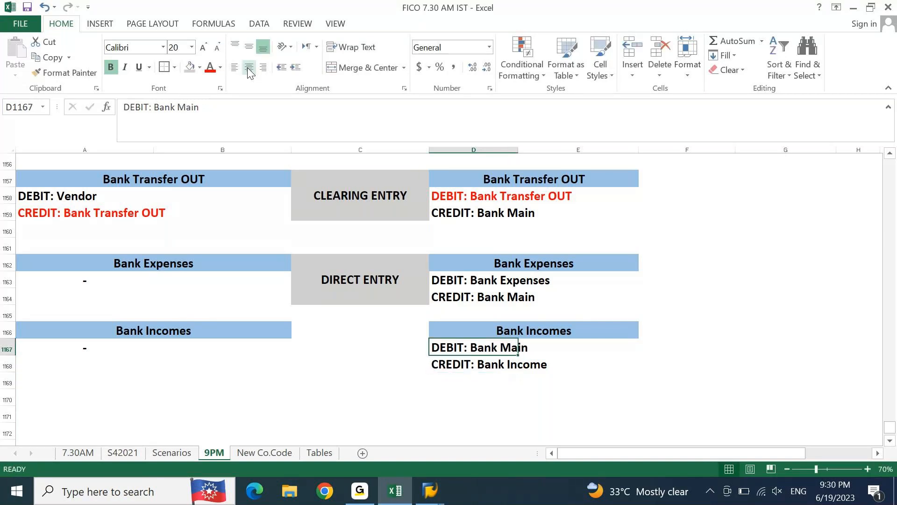
# Step: Copy the merged DIRECT ENTRY block from C1162 to C1166, between the two Bank Incomes entries
pyautogui.click(248, 68)
pyautogui.press('Left')
pyautogui.press('Up')
pyautogui.press('Up')
pyautogui.press('Up')
pyautogui.hotkey('ctrl', 'c')
pyautogui.press('Down')
pyautogui.press('Down')
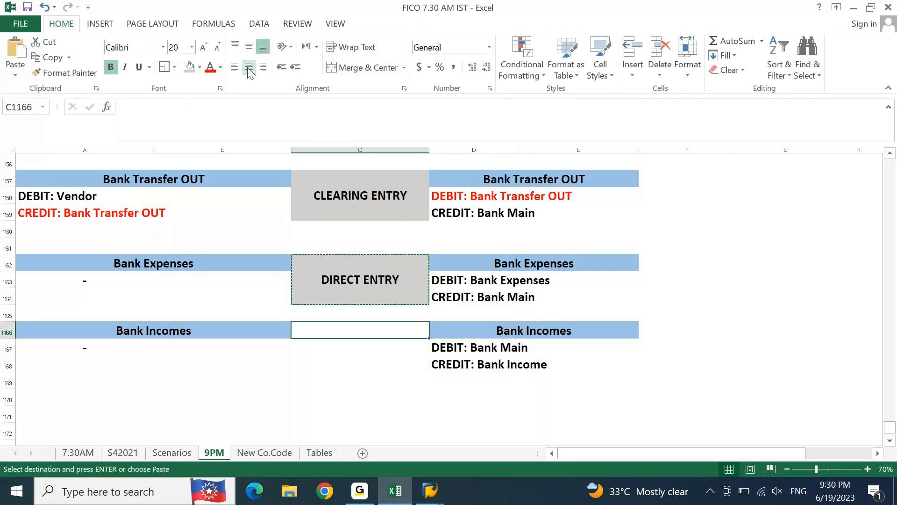
pyautogui.hotkey('ctrl', 'v')
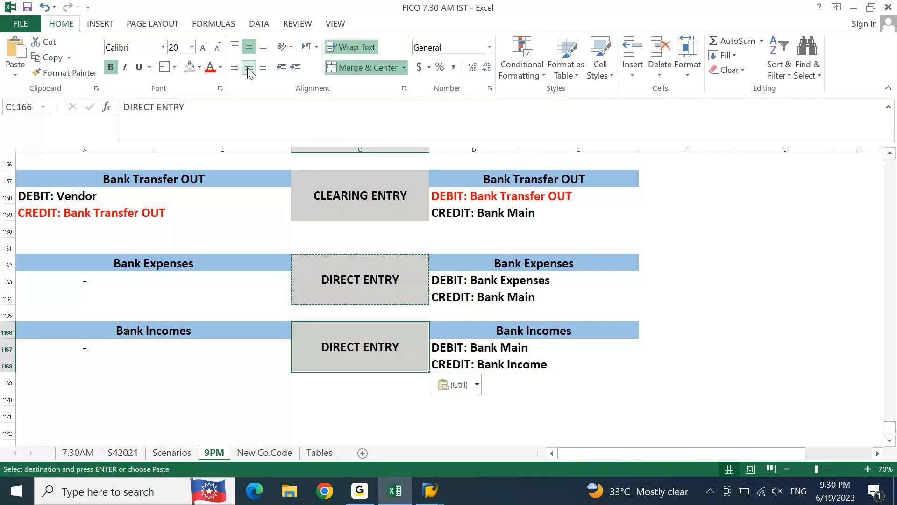
pyautogui.press('Escape')
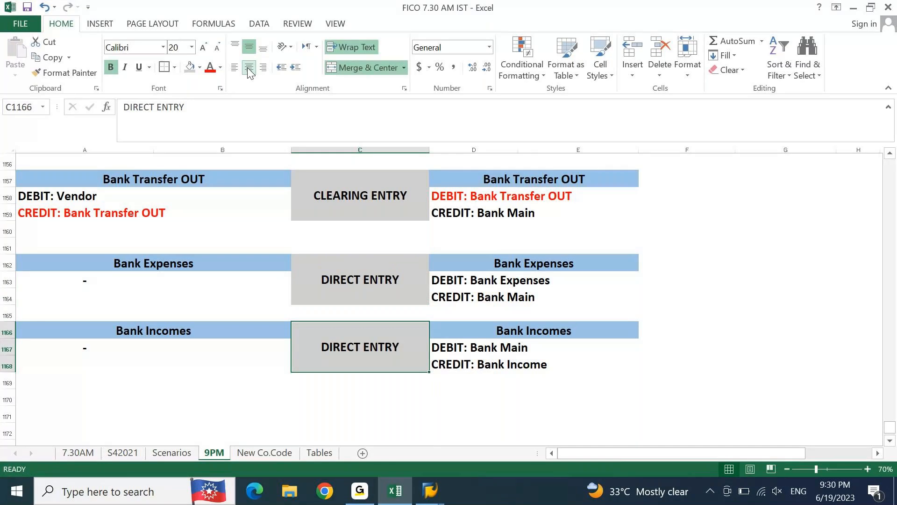
# Step: Apply an outside border around the whole Accounting Entries table, from A1143 to column E of row 1168
pyautogui.press('Up')
pyautogui.press('Up')
pyautogui.press('Up')
pyautogui.press('Up')
pyautogui.press('Up')
pyautogui.press('Up')
pyautogui.press('Up')
pyautogui.press('Up')
pyautogui.press('Up')
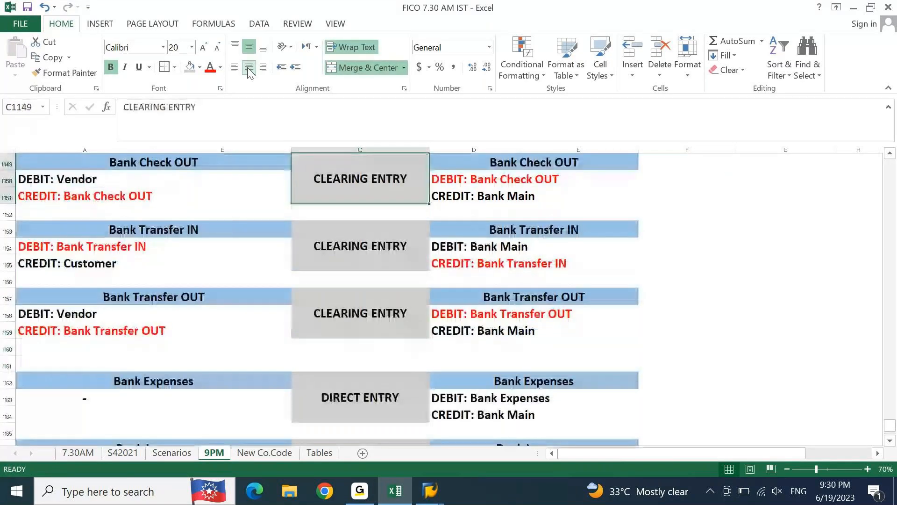
pyautogui.press('Up')
pyautogui.press('Up')
pyautogui.press('Left')
pyautogui.press('Up')
pyautogui.press('Up')
pyautogui.press('Up')
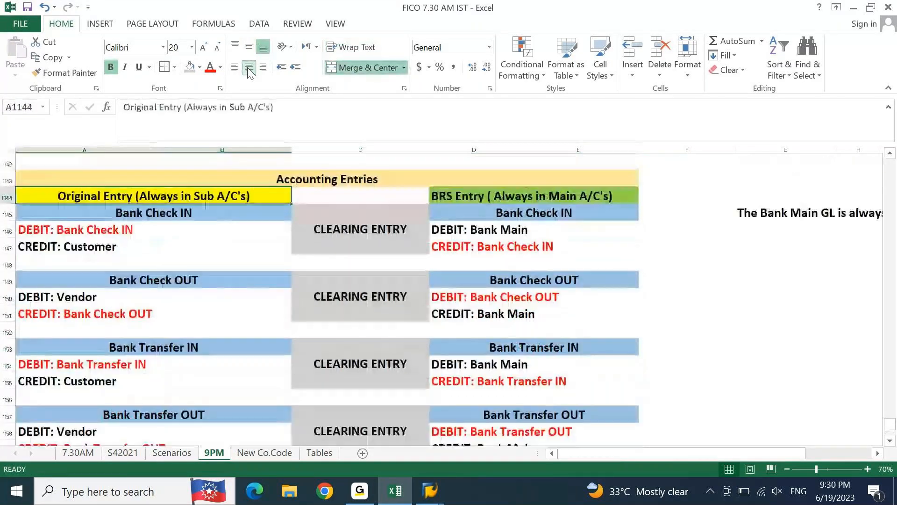
pyautogui.press('Up')
pyautogui.hotkey('shift', 'Down')
pyautogui.hotkey('shift', 'Down')
pyautogui.hotkey('shift', 'Down')
pyautogui.hotkey('shift', 'Down')
pyautogui.hotkey('shift', 'Down')
pyautogui.hotkey('shift', 'Down')
pyautogui.hotkey('shift', 'Down')
pyautogui.hotkey('shift', 'Down')
pyautogui.hotkey('shift', 'Down')
pyautogui.hotkey('shift', 'Down')
pyautogui.hotkey('shift', 'Down')
pyautogui.hotkey('shift', 'Down')
pyautogui.hotkey('shift', 'Down')
pyautogui.hotkey('shift', 'Down')
pyautogui.hotkey('shift', 'Down')
pyautogui.hotkey('shift', 'Down')
pyautogui.hotkey('shift', 'Down')
pyautogui.hotkey('shift', 'Down')
pyautogui.hotkey('shift', 'Down')
pyautogui.hotkey('shift', 'Down')
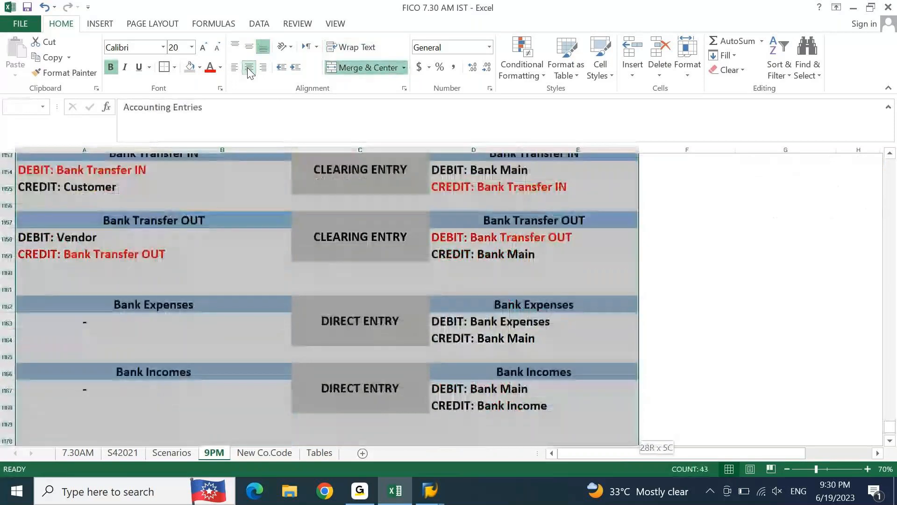
pyautogui.hotkey('shift', 'Up')
pyautogui.hotkey('shift', 'Up')
pyautogui.hotkey('shift', 'Up')
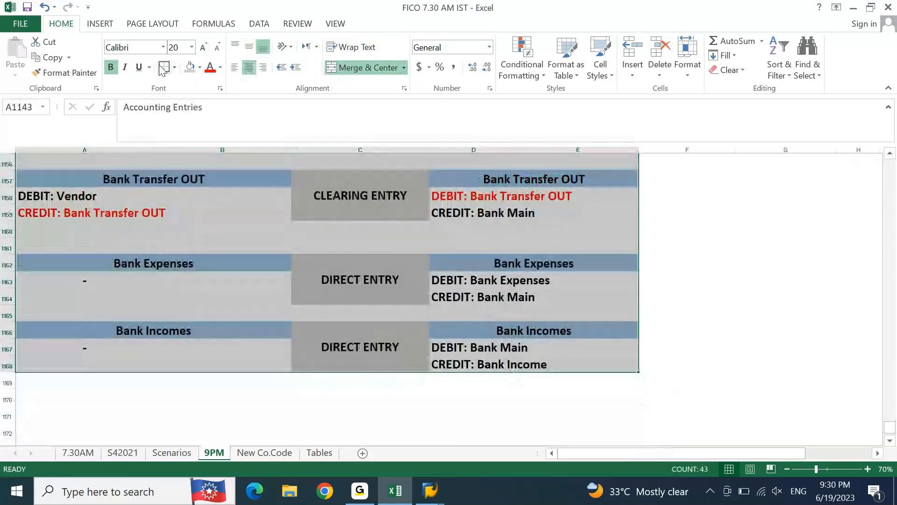
pyautogui.scroll(7, 701, 255)
pyautogui.click(699, 276)
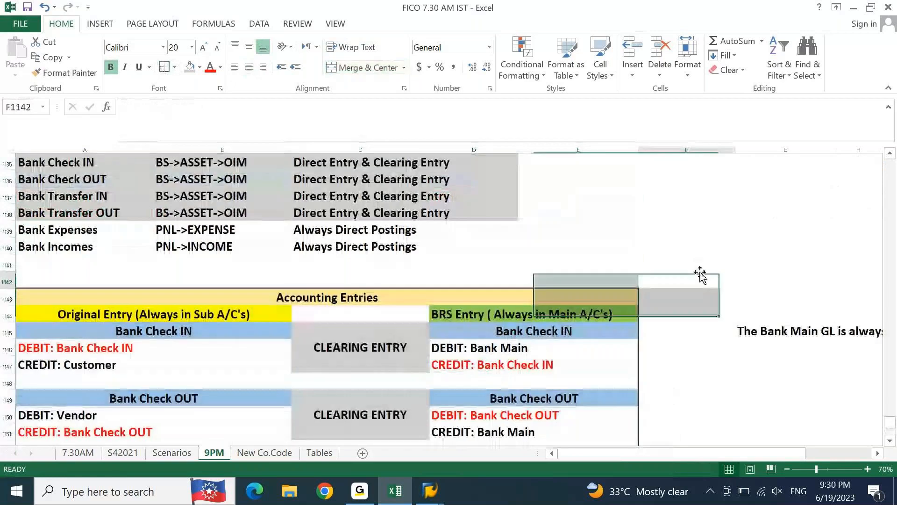
# Step: Review the accounting entries table, including the original Bank Check IN debit and customer credit lines, and save the workbook
pyautogui.press('Down')
pyautogui.press('Down')
pyautogui.press('Down')
pyautogui.press('Down')
pyautogui.press('Down')
pyautogui.press('Down')
pyautogui.press('Down')
pyautogui.press('Down')
pyautogui.press('Down')
pyautogui.press('Down')
pyautogui.press('Down')
pyautogui.press('Down')
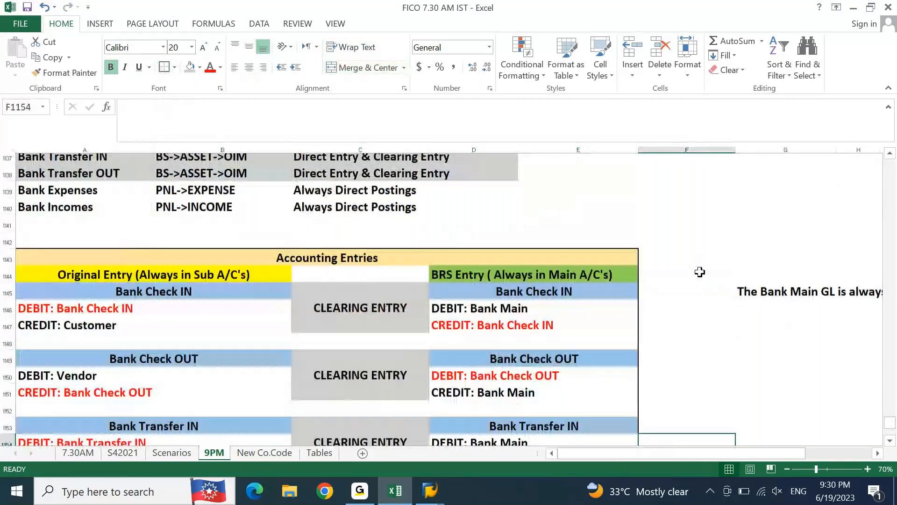
pyautogui.press('Down')
pyautogui.press('Down')
pyautogui.press('Down')
pyautogui.press('Down')
pyautogui.press('Down')
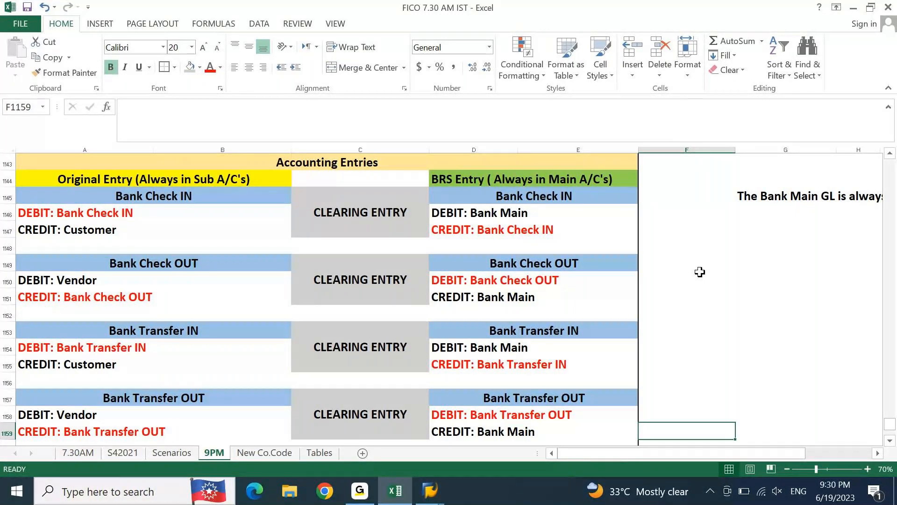
pyautogui.click(86, 228)
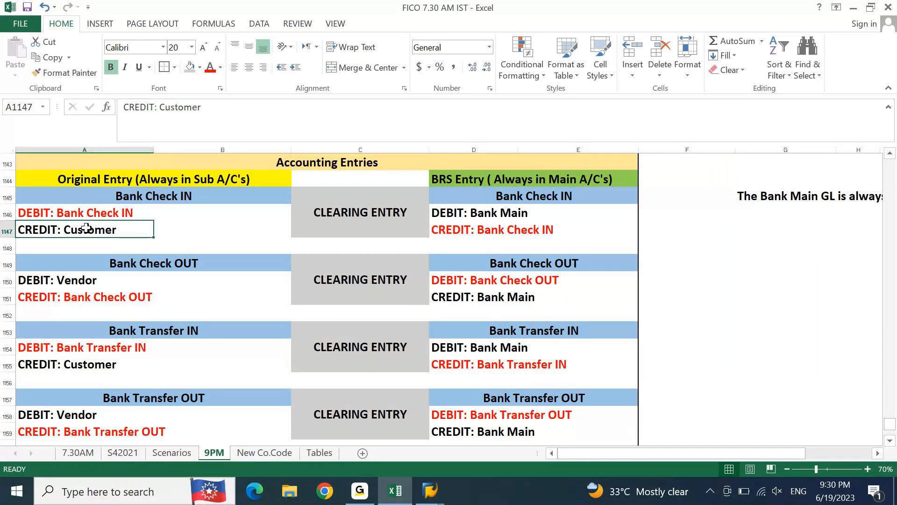
pyautogui.click(99, 209)
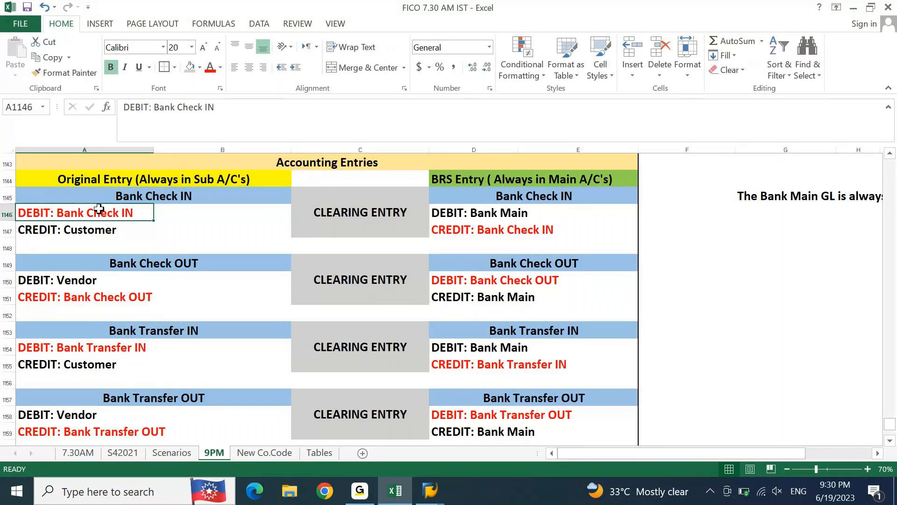
pyautogui.click(100, 234)
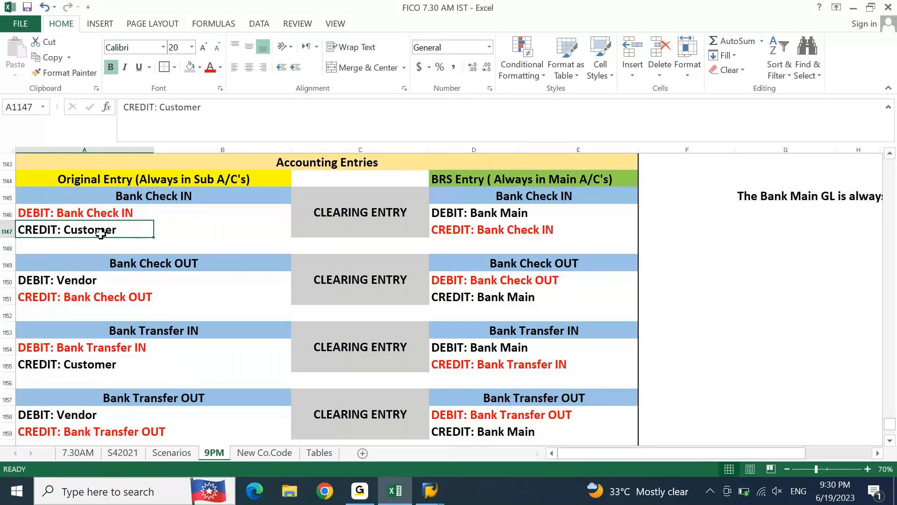
pyautogui.hotkey('ctrl', 's')
# Step: Go back through the earlier bank notes and examine the May 31 2023 balance sheet's SBI 1 amount and its supporting figure in J1011
pyautogui.press('Up')
pyautogui.press('Up')
pyautogui.press('Up')
pyautogui.press('Up')
pyautogui.press('Up')
pyautogui.press('Up')
pyautogui.press('Up')
pyautogui.press('Up')
pyautogui.press('Up')
pyautogui.press('Up')
pyautogui.press('Up')
pyautogui.press('Up')
pyautogui.press('Up')
pyautogui.press('Up')
pyautogui.press('Up')
pyautogui.press('Up')
pyautogui.press('Up')
pyautogui.press('Up')
pyautogui.press('Up')
pyautogui.press('Up')
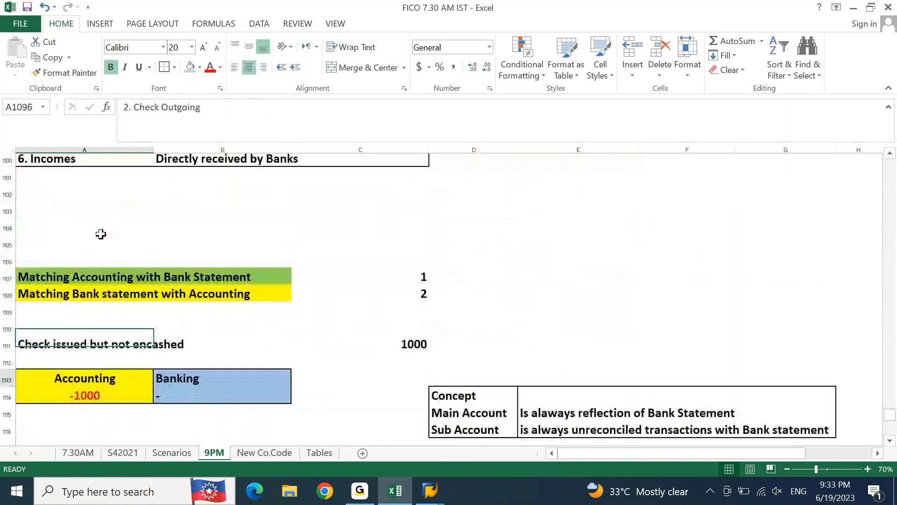
pyautogui.press('Up')
pyautogui.press('Up')
pyautogui.press('Up')
pyautogui.press('Up')
pyautogui.press('Up')
pyautogui.press('Up')
pyautogui.press('Up')
pyautogui.press('Up')
pyautogui.press('Up')
pyautogui.press('Up')
pyautogui.press('Up')
pyautogui.press('Up')
pyautogui.press('Up')
pyautogui.press('Up')
pyautogui.press('Up')
pyautogui.press('Up')
pyautogui.press('Up')
pyautogui.press('Up')
pyautogui.press('Up')
pyautogui.press('Up')
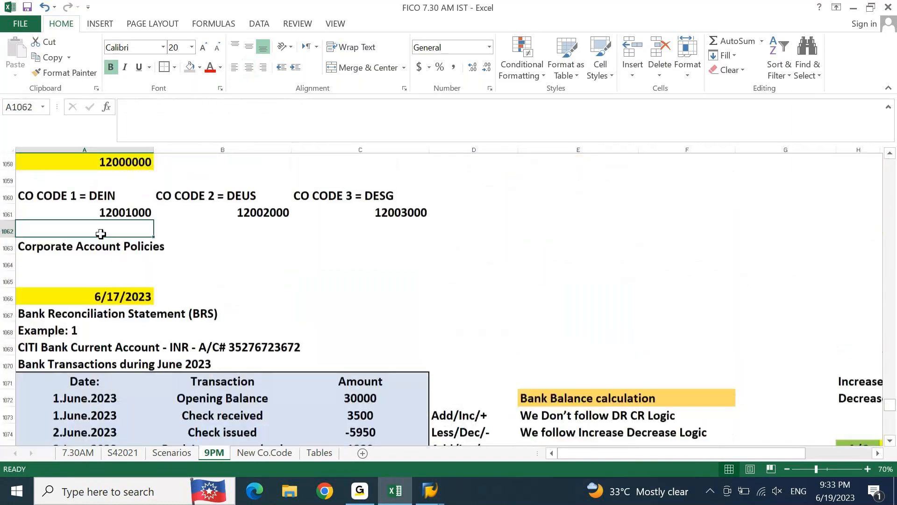
pyautogui.press('Right')
pyautogui.press('Right')
pyautogui.press('Right')
pyautogui.press('Right')
pyautogui.press('Right')
pyautogui.press('Right')
pyautogui.press('Right')
pyautogui.press('Up')
pyautogui.press('Up')
pyautogui.press('Up')
pyautogui.press('Up')
pyautogui.press('Up')
pyautogui.press('Up')
pyautogui.press('Up')
pyautogui.press('Up')
pyautogui.press('Up')
pyautogui.press('Up')
pyautogui.press('Up')
pyautogui.press('Up')
pyautogui.press('Up')
pyautogui.press('Up')
pyautogui.press('Up')
pyautogui.press('Up')
pyautogui.press('Up')
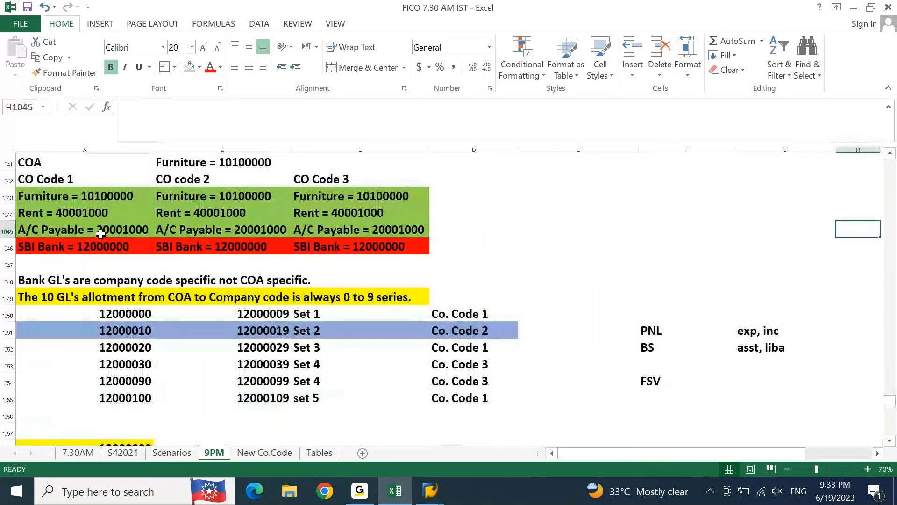
pyautogui.press('Up')
pyautogui.press('Up')
pyautogui.press('Up')
pyautogui.press('Up')
pyautogui.press('Up')
pyautogui.press('Up')
pyautogui.press('Up')
pyautogui.press('Up')
pyautogui.press('Up')
pyautogui.press('Up')
pyautogui.press('Up')
pyautogui.press('Up')
pyautogui.press('Up')
pyautogui.press('Up')
pyautogui.press('Up')
pyautogui.press('Up')
pyautogui.press('Up')
pyautogui.press('Right')
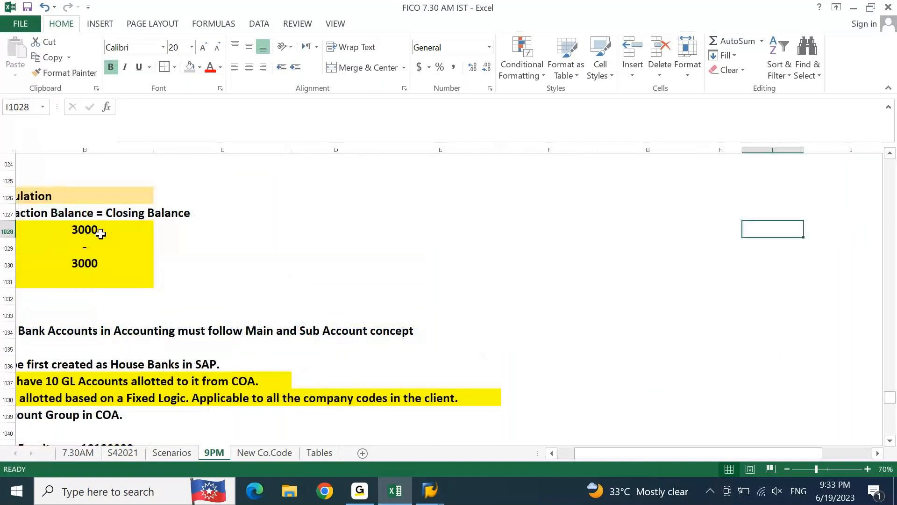
pyautogui.press('Home')
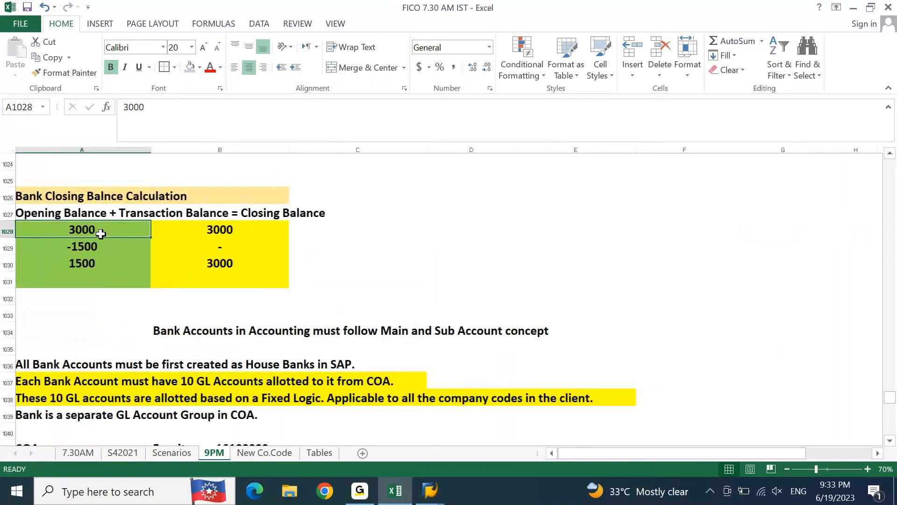
pyautogui.press('Up')
pyautogui.press('Up')
pyautogui.press('Up')
pyautogui.press('Up')
pyautogui.press('Up')
pyautogui.press('Up')
pyautogui.press('Up')
pyautogui.press('Up')
pyautogui.press('Up')
pyautogui.press('Up')
pyautogui.press('Up')
pyautogui.press('Up')
pyautogui.press('Up')
pyautogui.press('Up')
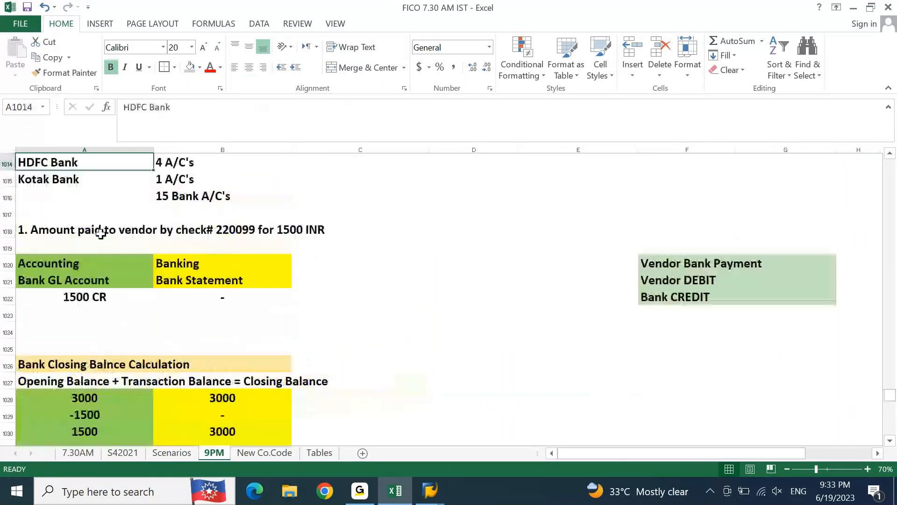
pyautogui.press('Right')
pyautogui.press('Up')
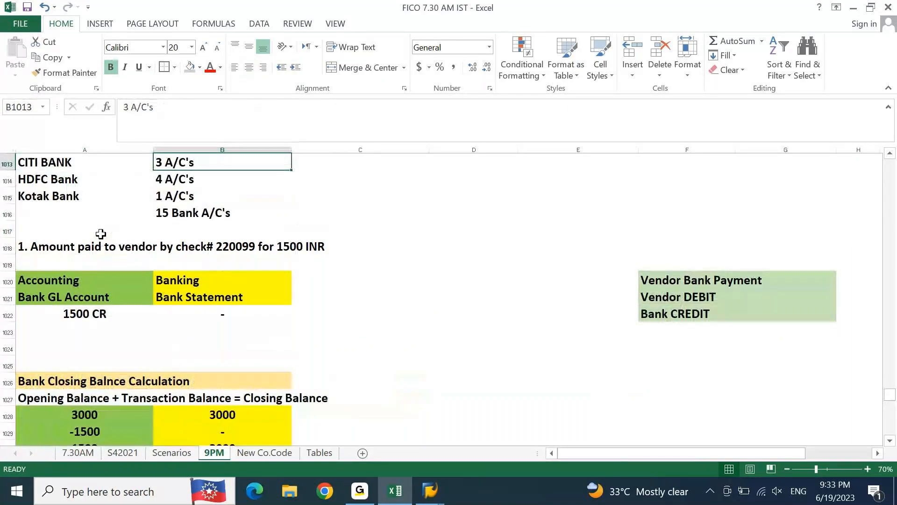
pyautogui.press('Up')
pyautogui.press('Up')
pyautogui.press('Up')
pyautogui.press('Up')
pyautogui.press('Up')
pyautogui.press('Up')
pyautogui.press('Up')
pyautogui.press('Up')
pyautogui.press('Up')
pyautogui.press('Right')
pyautogui.press('Right')
pyautogui.press('Right')
pyautogui.press('Right')
pyautogui.press('Right')
pyautogui.press('Right')
pyautogui.press('Right')
pyautogui.press('Right')
pyautogui.press('Down')
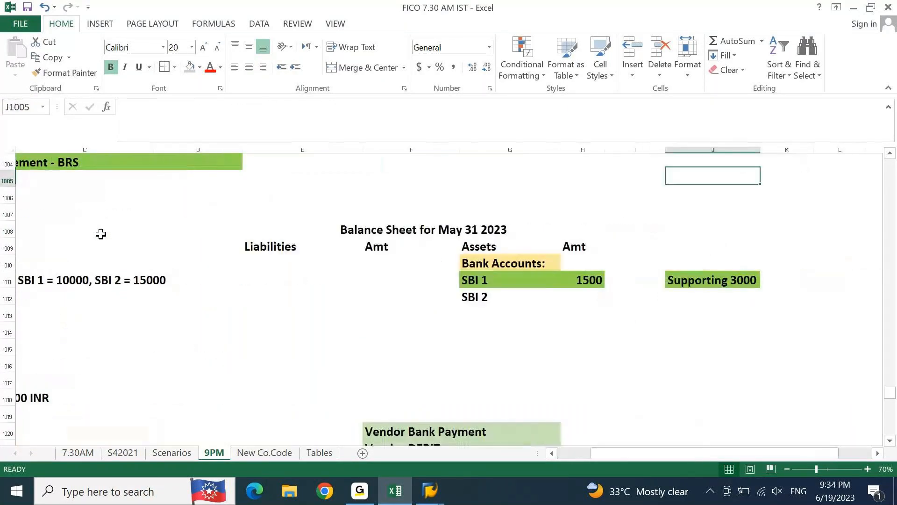
pyautogui.press('Left')
pyautogui.press('Down')
pyautogui.press('Down')
pyautogui.press('Down')
pyautogui.press('Down')
pyautogui.press('Down')
pyautogui.press('Down')
pyautogui.press('Right')
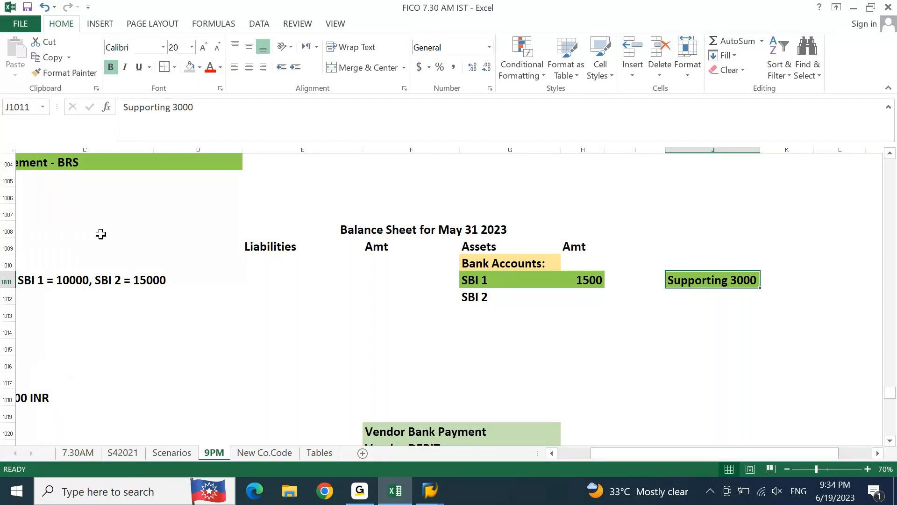
# Step: Return to the Accounting Entries table and examine its clearing and direct entries alongside the list of GL accounts used for BRS
pyautogui.press('pagedown')
pyautogui.press('pagedown')
pyautogui.press('pagedown')
pyautogui.press('pagedown')
pyautogui.press('pagedown')
pyautogui.press('pagedown')
pyautogui.press('pagedown')
pyautogui.press('pagedown')
pyautogui.press('pagedown')
pyautogui.press('pagedown')
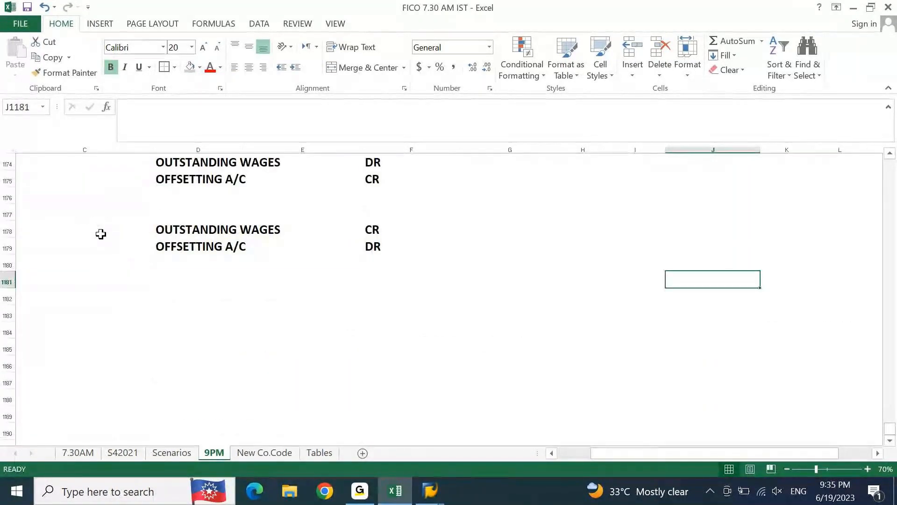
pyautogui.press('Home')
pyautogui.press('Up')
pyautogui.press('Up')
pyautogui.press('Up')
pyautogui.press('Up')
pyautogui.press('Up')
pyautogui.press('Up')
pyautogui.press('Up')
pyautogui.press('Up')
pyautogui.press('Up')
pyautogui.press('Up')
pyautogui.press('Up')
pyautogui.press('Up')
pyautogui.press('Up')
pyautogui.press('Up')
pyautogui.press('Up')
pyautogui.press('Up')
pyautogui.press('Up')
pyautogui.press('Up')
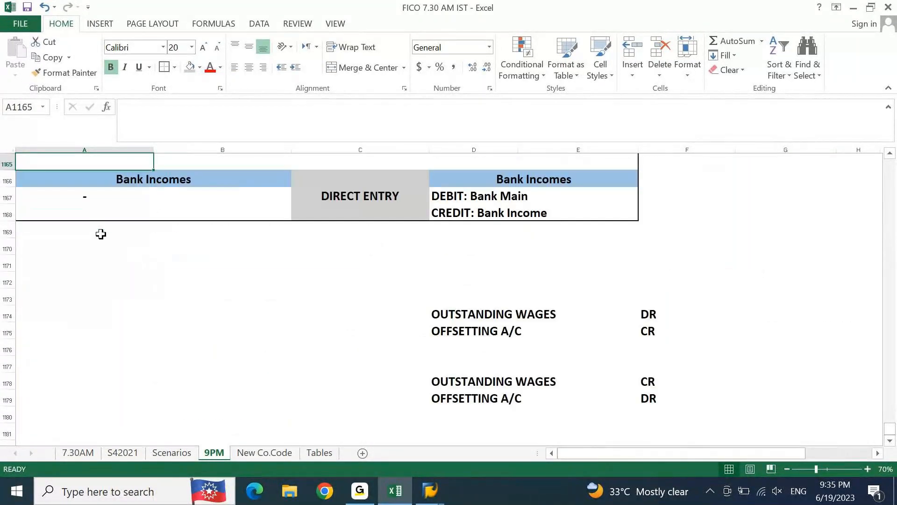
pyautogui.press('Up')
pyautogui.press('Up')
pyautogui.press('Up')
pyautogui.press('Up')
pyautogui.press('Up')
pyautogui.press('Up')
pyautogui.press('Up')
pyautogui.press('Up')
pyautogui.press('Up')
pyautogui.press('Up')
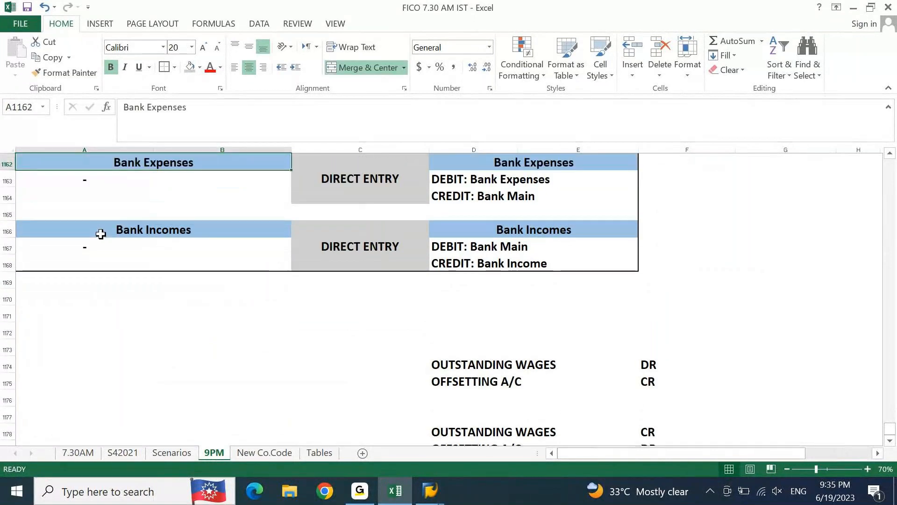
pyautogui.press('Up')
pyautogui.press('Up')
pyautogui.press('Up')
pyautogui.press('Up')
pyautogui.press('Up')
pyautogui.press('Up')
pyautogui.press('Up')
pyautogui.press('Up')
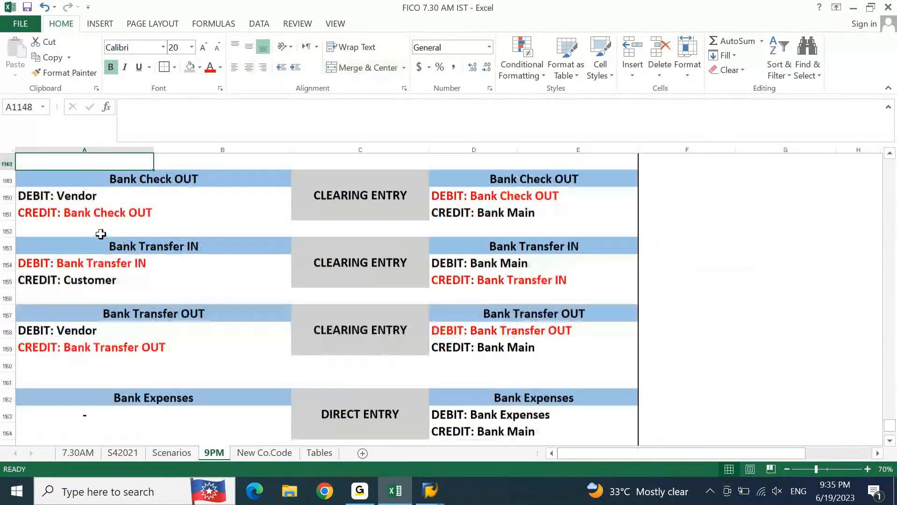
pyautogui.press('Up')
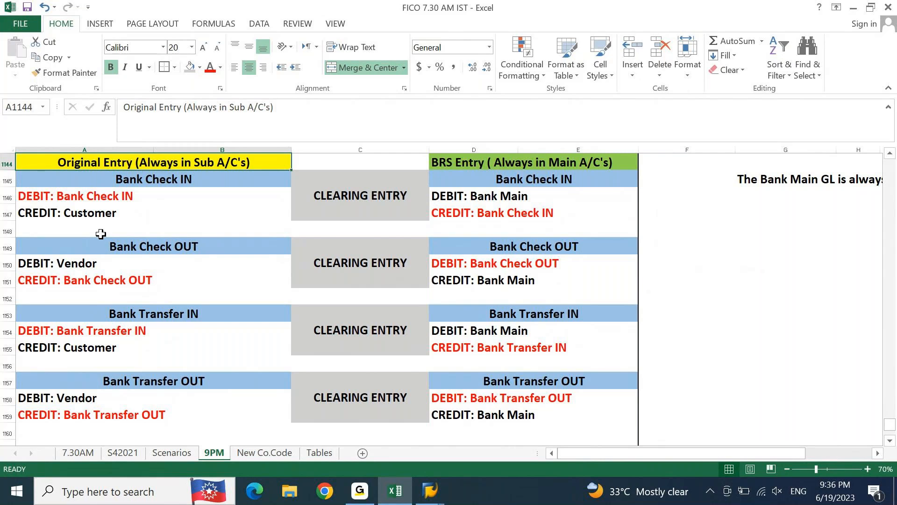
pyautogui.press('pagedown')
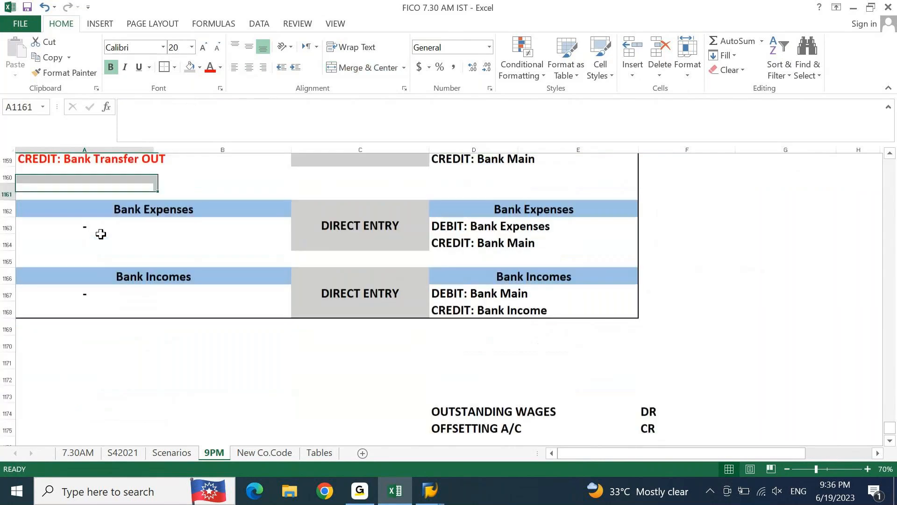
pyautogui.press('pageup')
pyautogui.press('pageup')
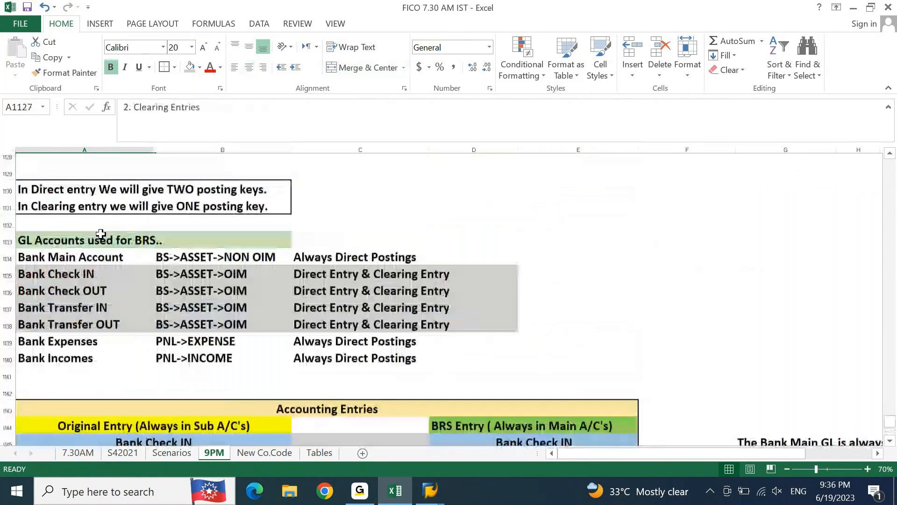
pyautogui.press('pagedown')
pyautogui.press('Up')
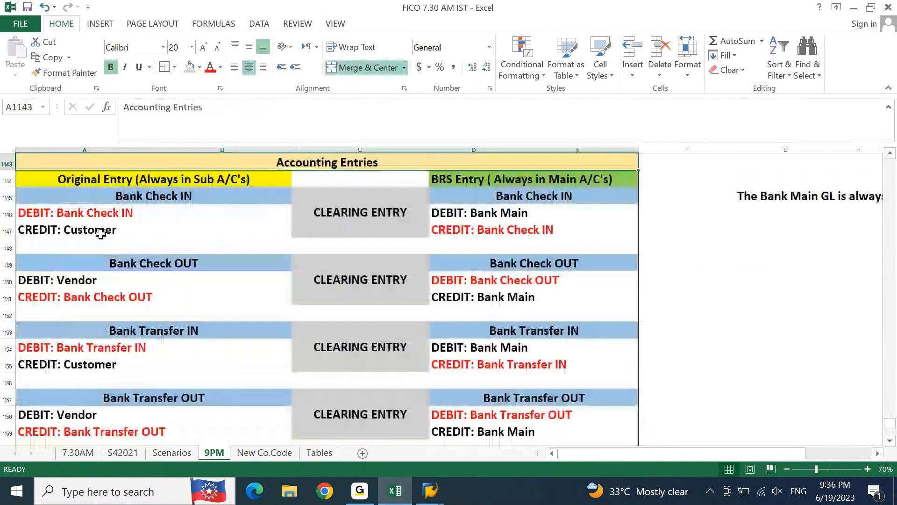